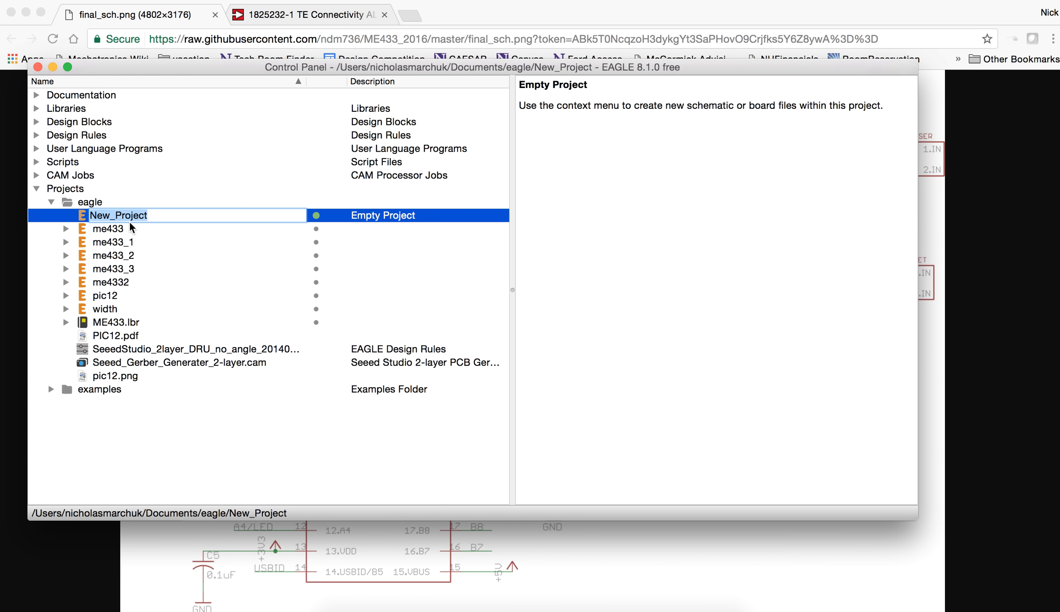
Name the new project me433_2017_1 and create a new schematic inside it
{"action": "type", "text": "me433_2017_1"}
{"action": "key", "text": "Return"}
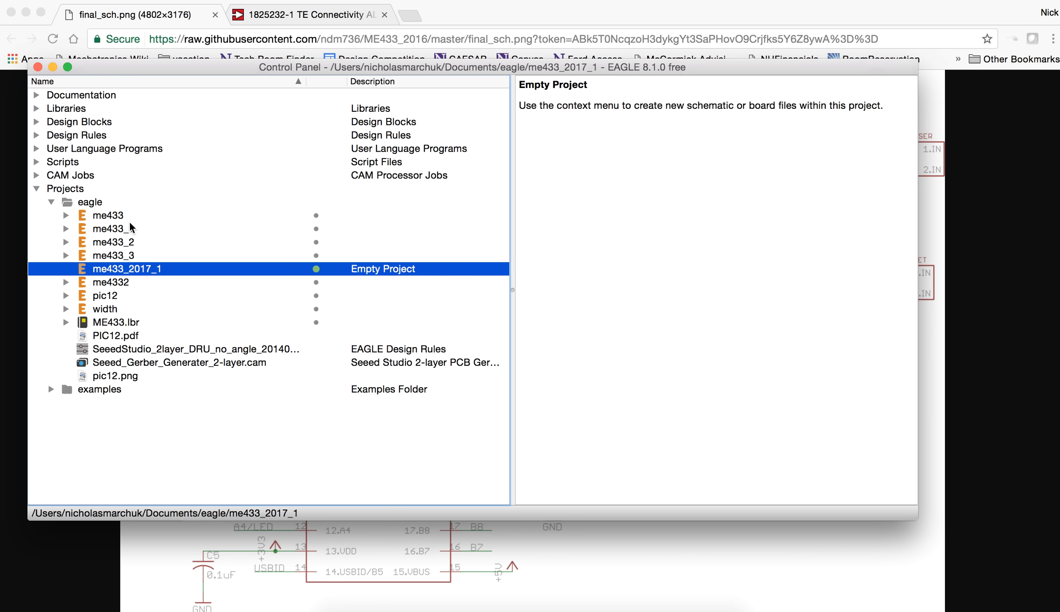
{"action": "right_click", "coordinate": [106, 277]}
{"action": "left_click", "coordinate": [108, 269]}
{"action": "right_click", "coordinate": [107, 266]}
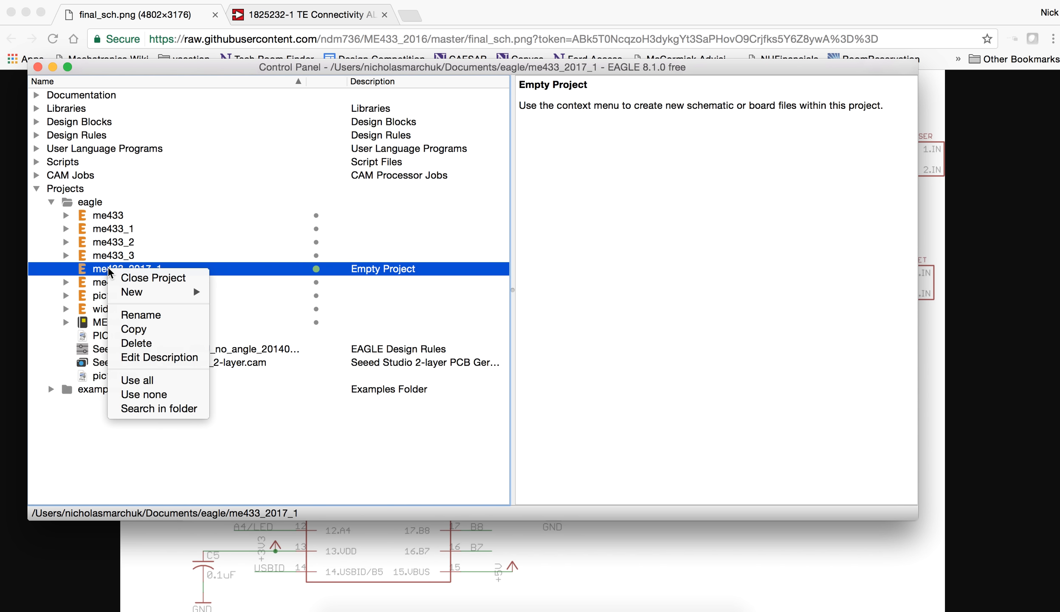
{"action": "mouse_move", "coordinate": [187, 293]}
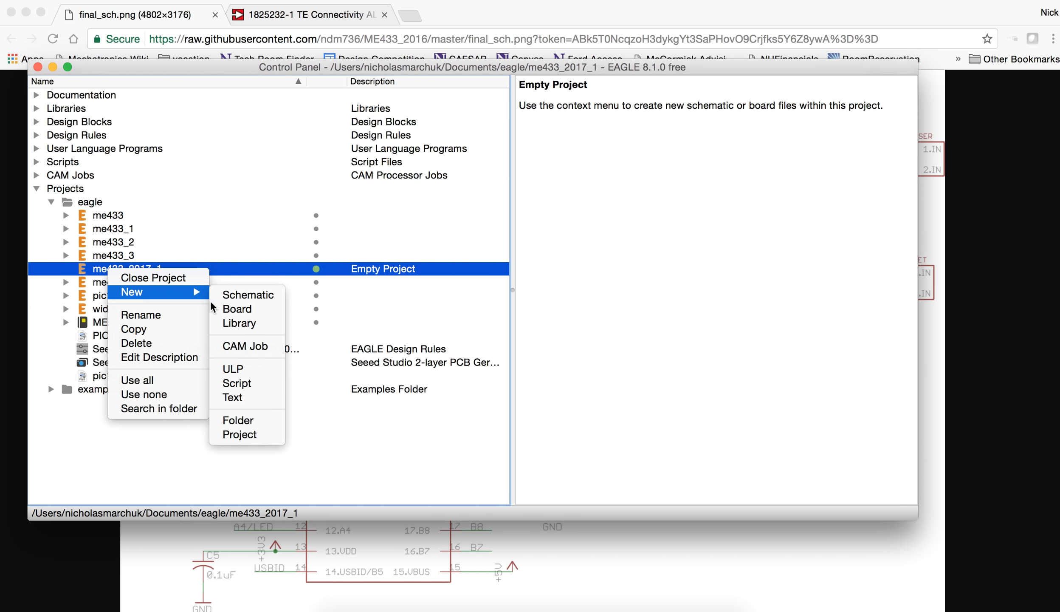
{"action": "left_click", "coordinate": [252, 297]}
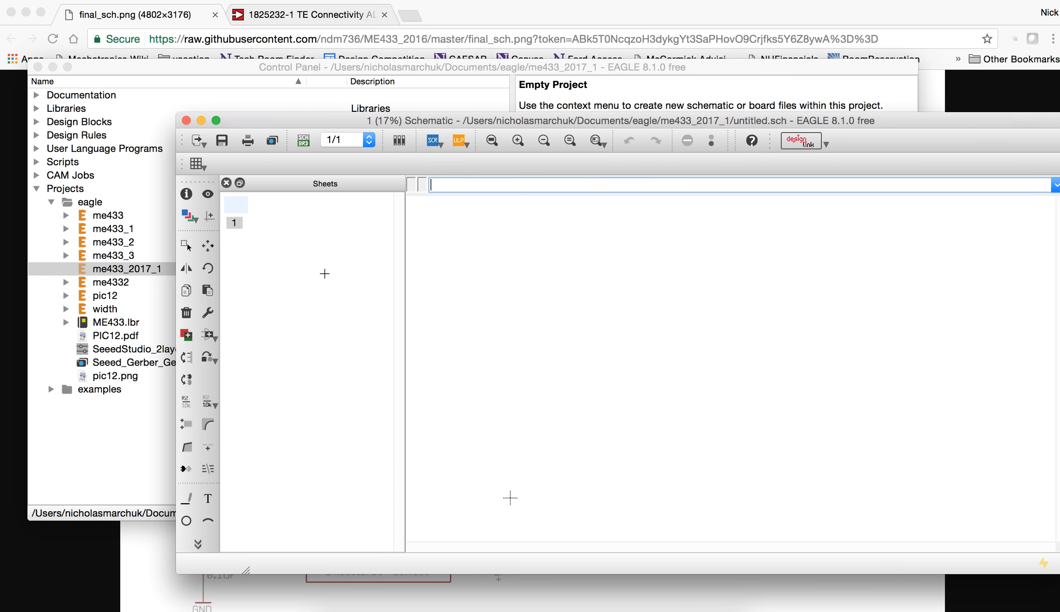
Move the schematic window over the Control Panel and save the schematic as me433_2017_1 in the project folder
{"action": "left_click_drag", "start_coordinate": [459, 120], "coordinate": [337, 68]}
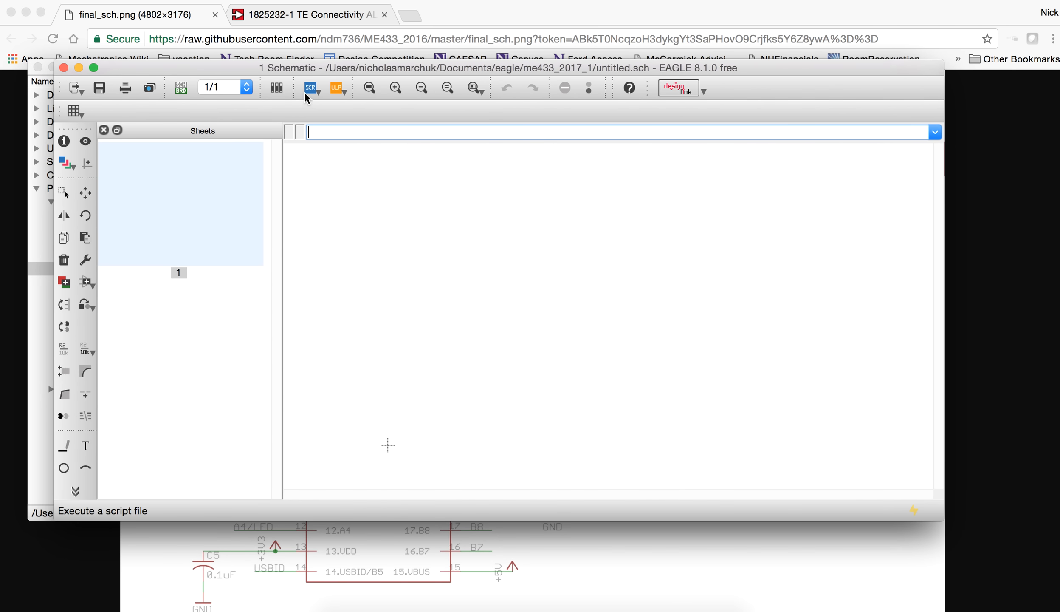
{"action": "left_click", "coordinate": [100, 87]}
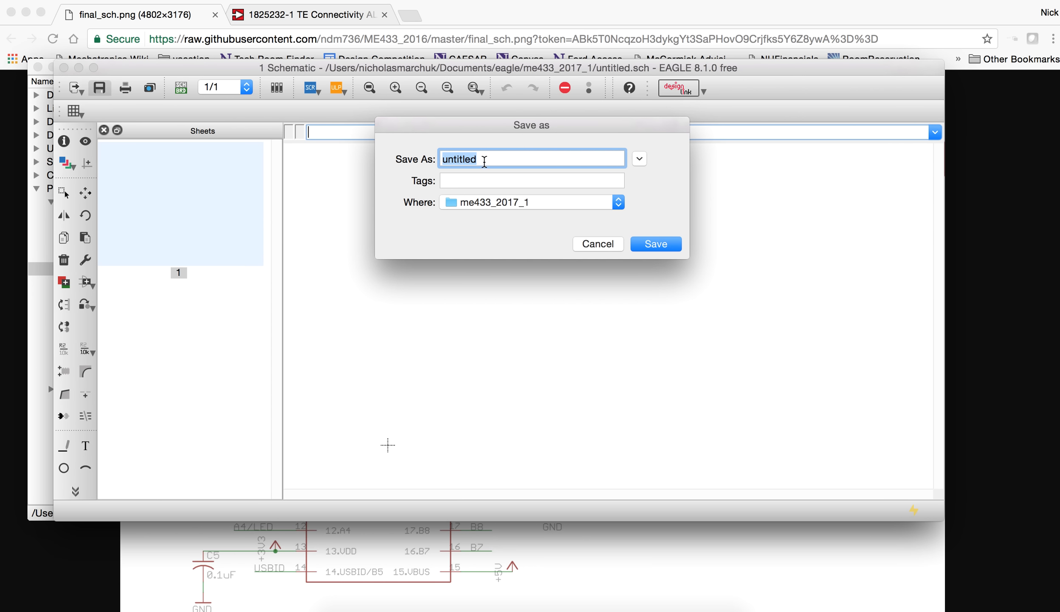
{"action": "type", "text": "me433_2017_1"}
{"action": "key", "text": "Return"}
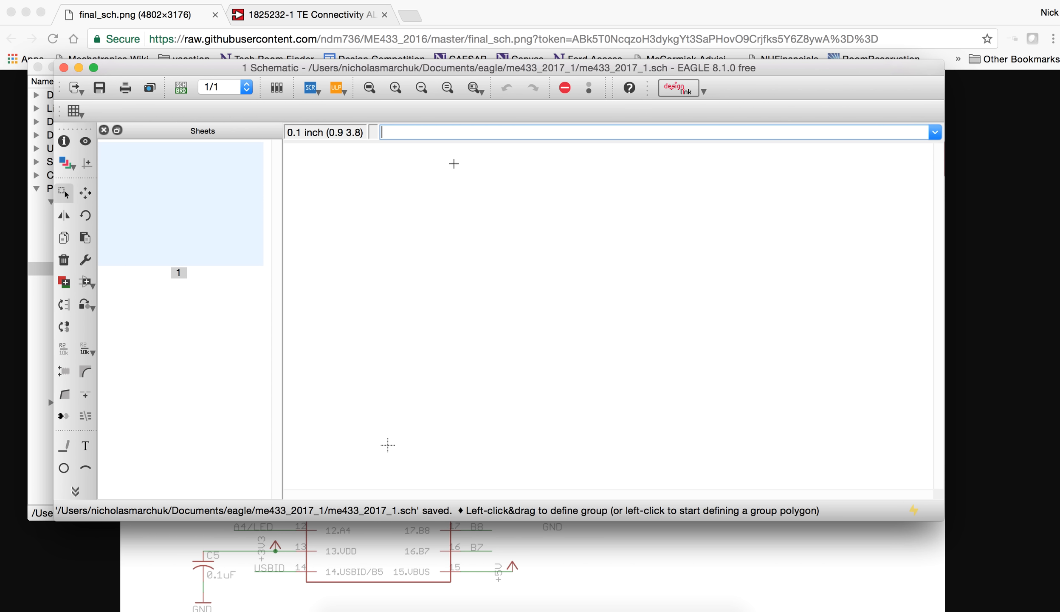
Look over the reference schematic final_sch.png in Chrome, then return to the EAGLE Control Panel with the empty schematic minimized
{"action": "left_click", "coordinate": [185, 17]}
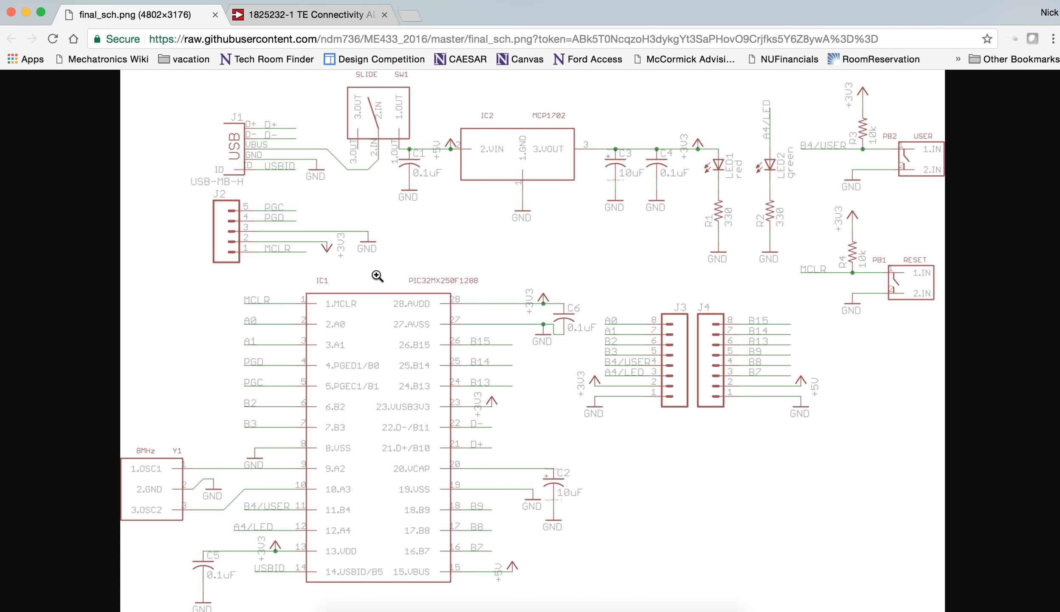
{"action": "left_click", "coordinate": [626, 609]}
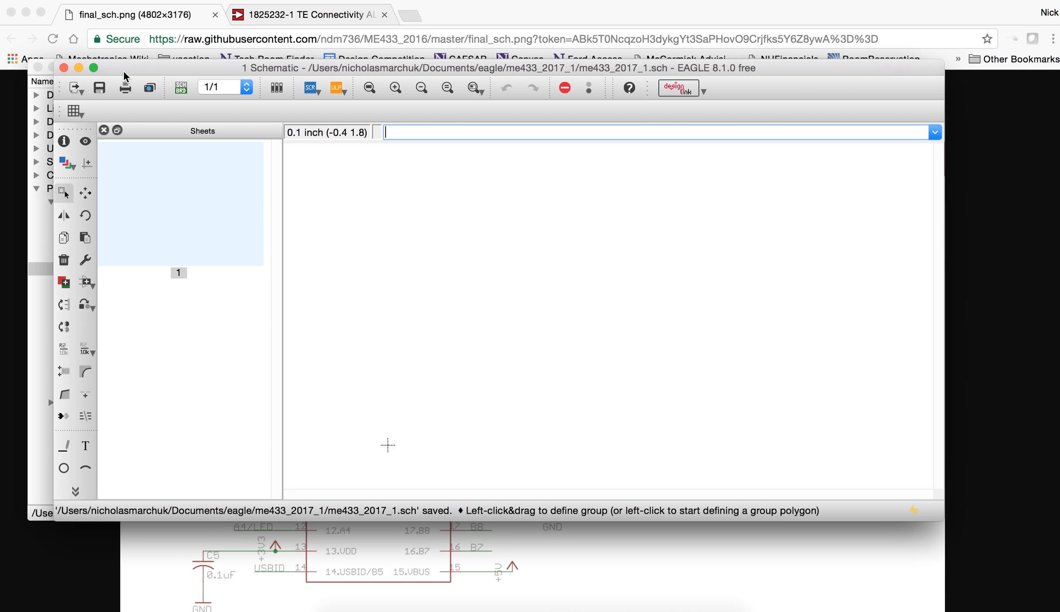
{"action": "left_click", "coordinate": [78, 68]}
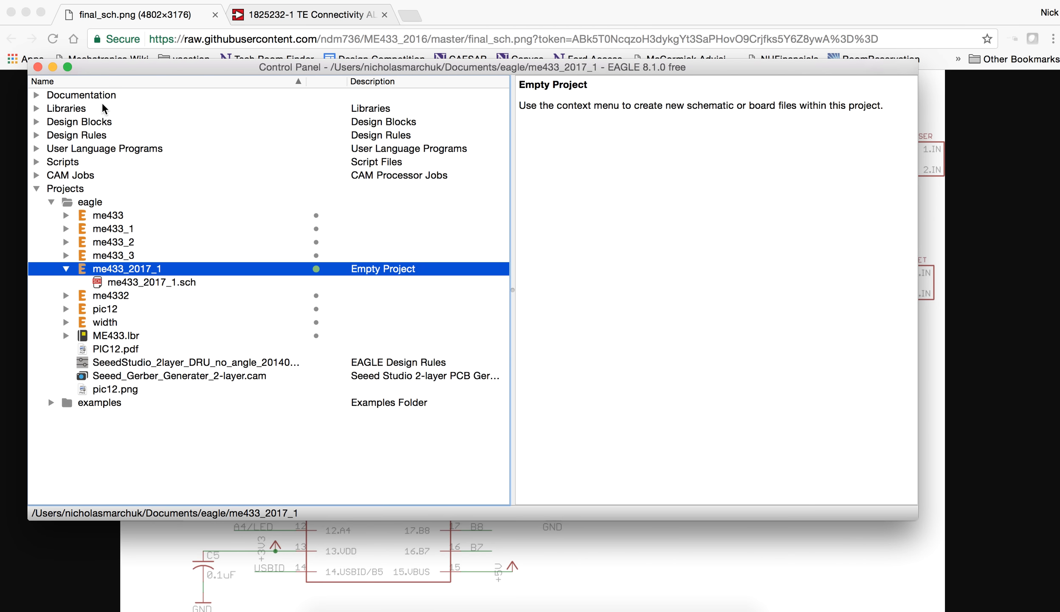
Create a new library in the me433_2017_1 project and save it as me433_2017_1
{"action": "right_click", "coordinate": [115, 276]}
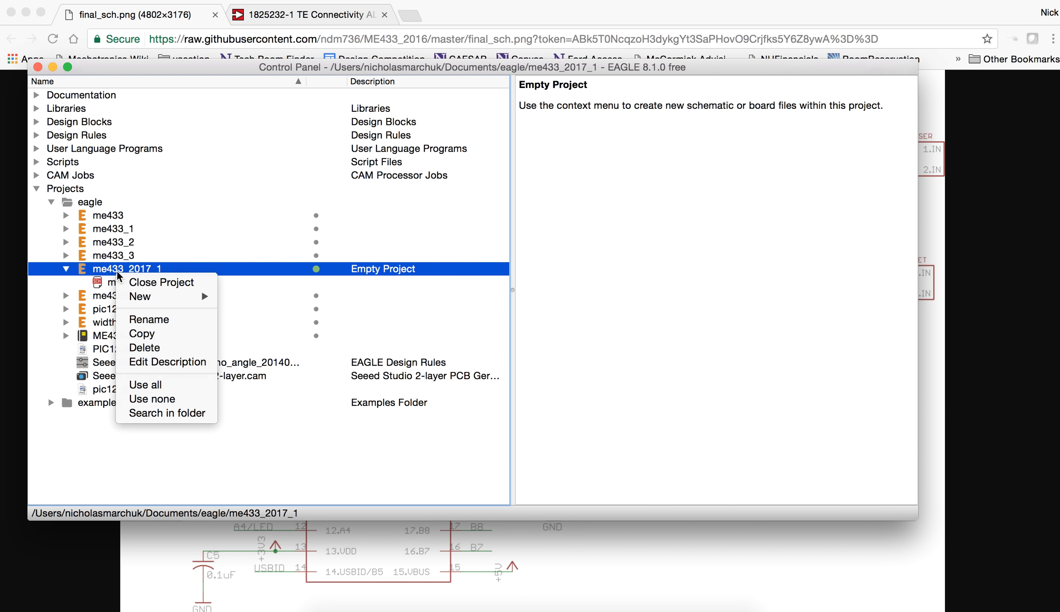
{"action": "mouse_move", "coordinate": [149, 296]}
{"action": "left_click", "coordinate": [236, 327]}
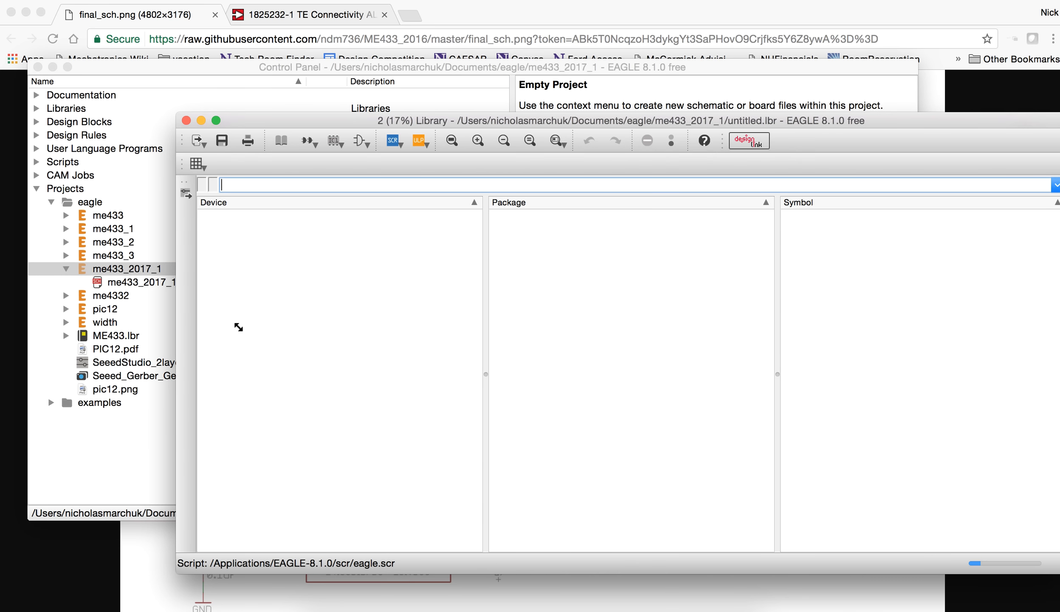
{"action": "left_click_drag", "start_coordinate": [295, 124], "coordinate": [202, 64]}
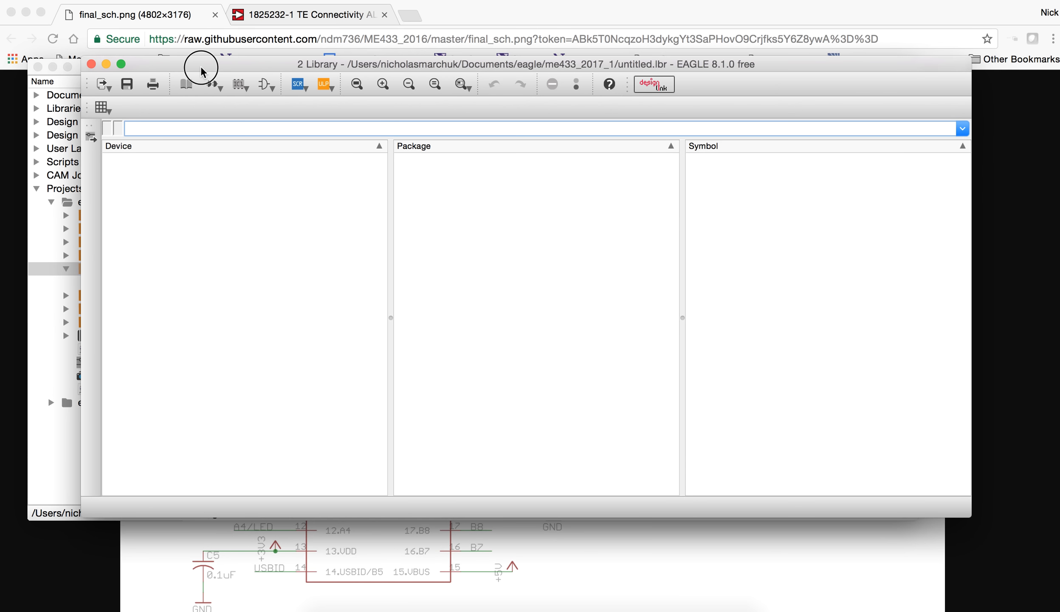
{"action": "left_click", "coordinate": [115, 2]}
{"action": "left_click", "coordinate": [146, 59]}
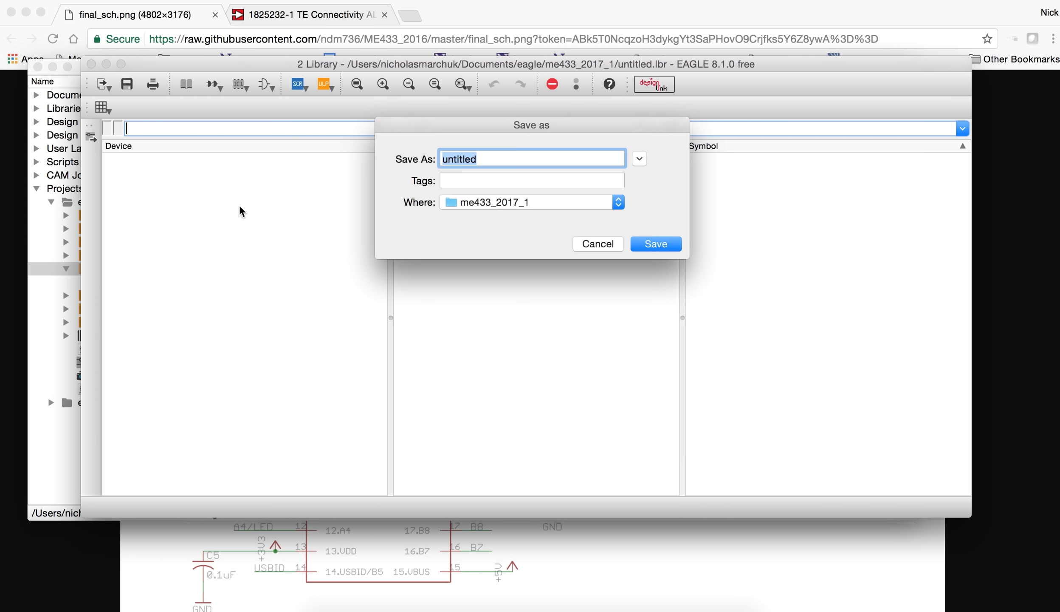
{"action": "type", "text": "me433_2017_1"}
{"action": "key", "text": "Return"}
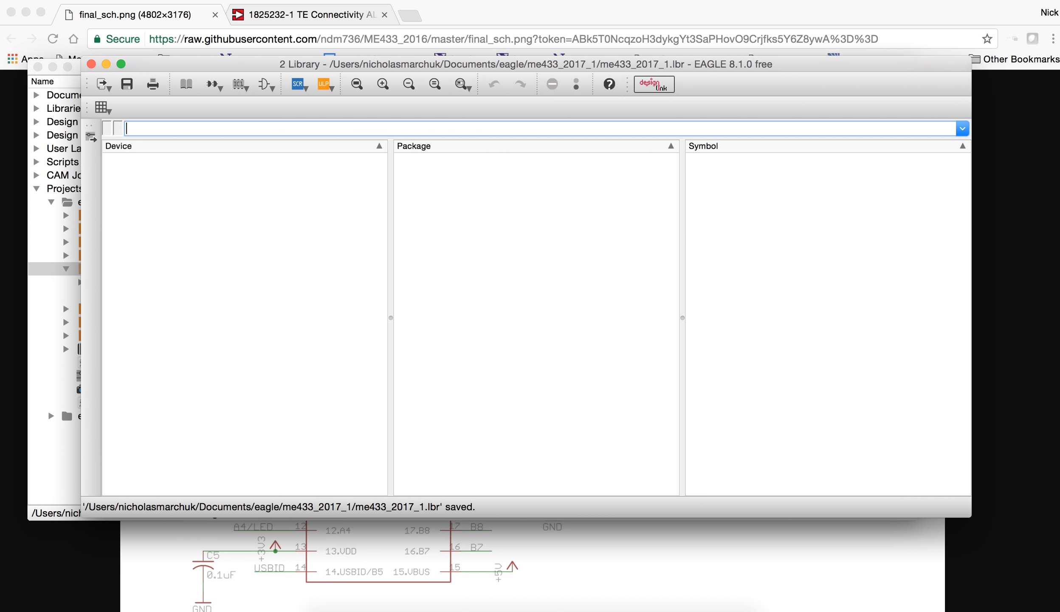
Narrow the library window, place it beside the Control Panel's file tree, and bring the Control Panel forward
{"action": "left_click_drag", "start_coordinate": [264, 72], "coordinate": [270, 93]}
{"action": "left_click_drag", "start_coordinate": [981, 290], "coordinate": [617, 297]}
{"action": "left_click_drag", "start_coordinate": [186, 93], "coordinate": [614, 77]}
{"action": "left_click", "coordinate": [400, 70]}
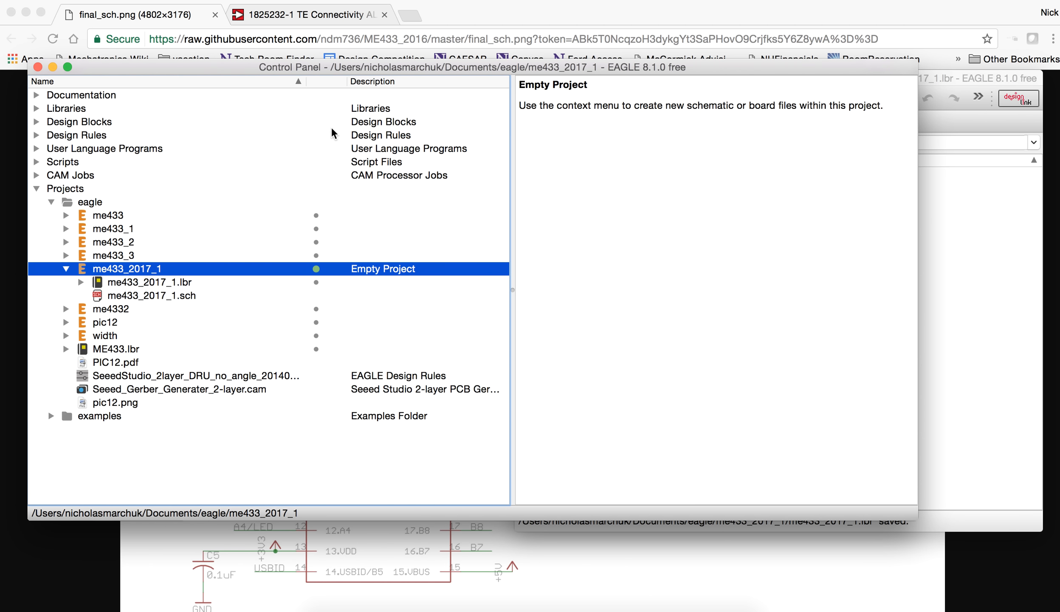
Collapse the me433_2017_1 project and expand supply1.lbr among the installed libraries
{"action": "left_click", "coordinate": [67, 268]}
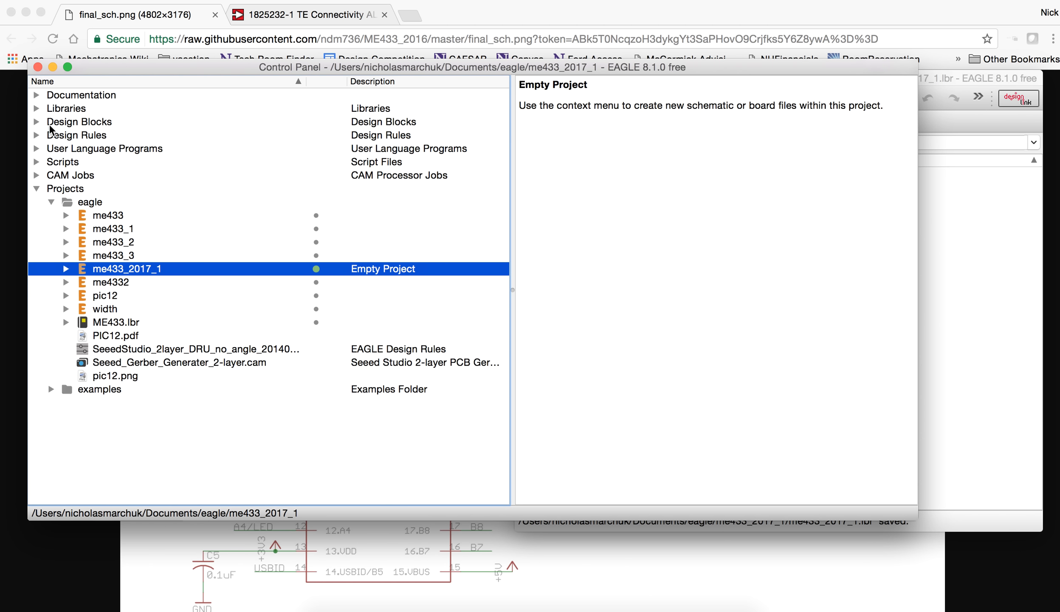
{"action": "left_click", "coordinate": [36, 109]}
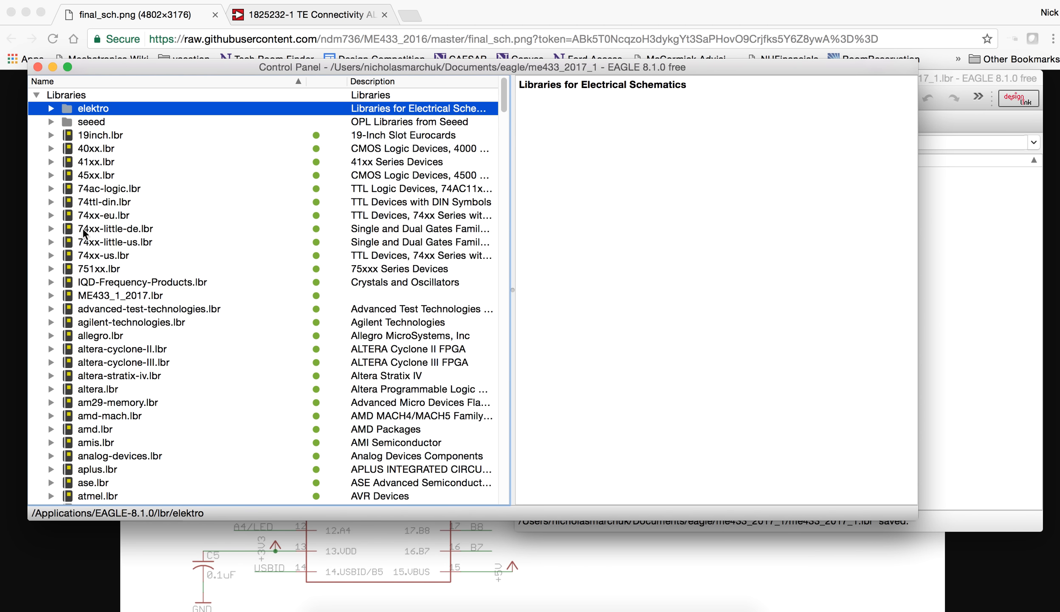
{"action": "scroll", "coordinate": [82, 228], "scroll_direction": "down", "scroll_amount": 20}
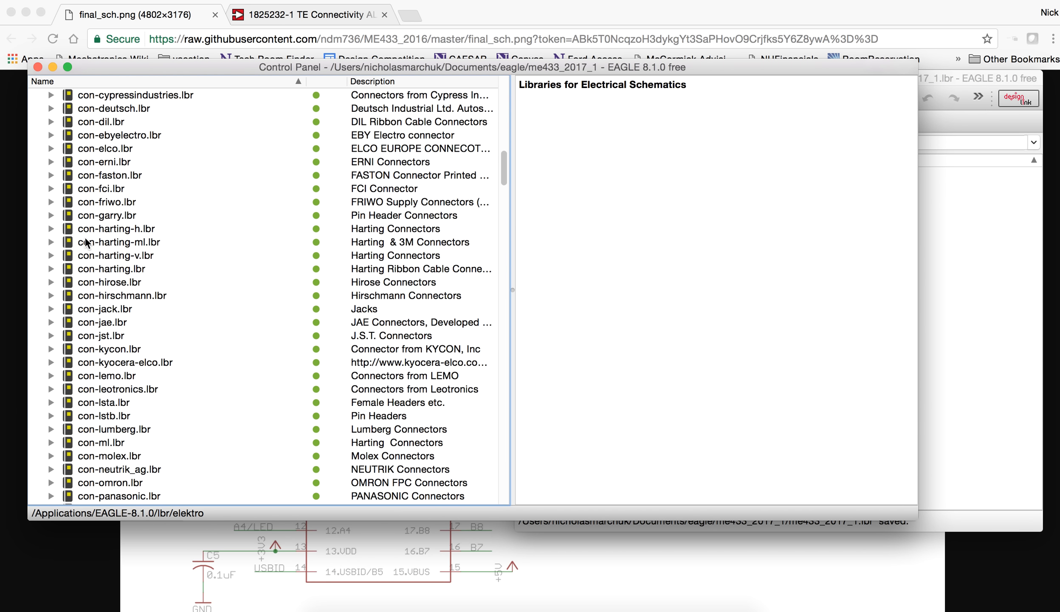
{"action": "scroll", "coordinate": [86, 242], "scroll_direction": "down", "scroll_amount": 7}
{"action": "left_click", "coordinate": [88, 255]}
{"action": "key", "text": "s"}
{"action": "scroll", "coordinate": [114, 280], "scroll_direction": "down", "scroll_amount": 2}
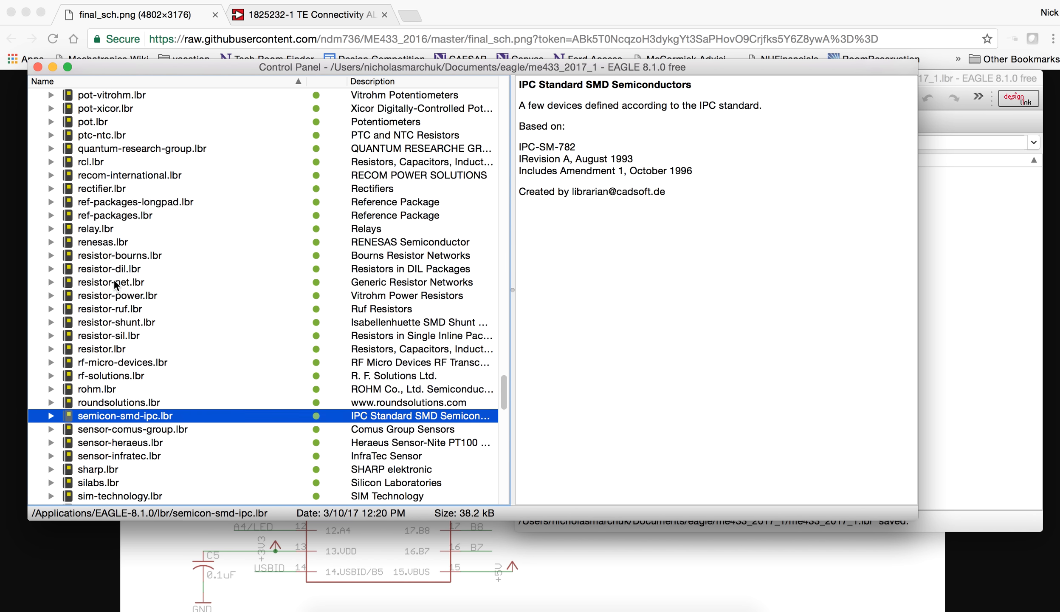
{"action": "scroll", "coordinate": [116, 284], "scroll_direction": "down", "scroll_amount": 5}
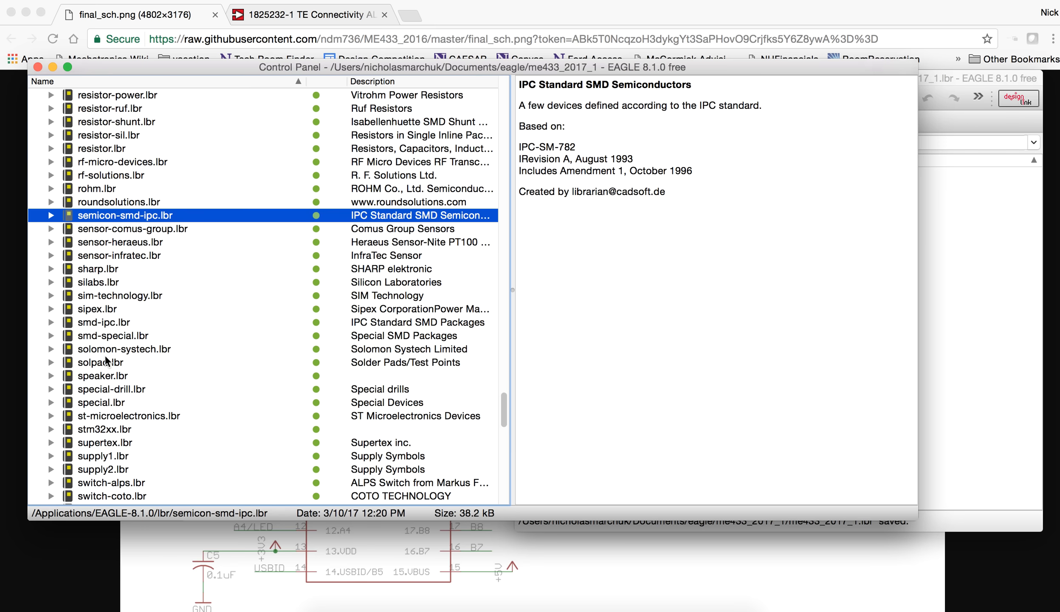
{"action": "scroll", "coordinate": [106, 370], "scroll_direction": "down", "scroll_amount": 2}
{"action": "left_click", "coordinate": [73, 375]}
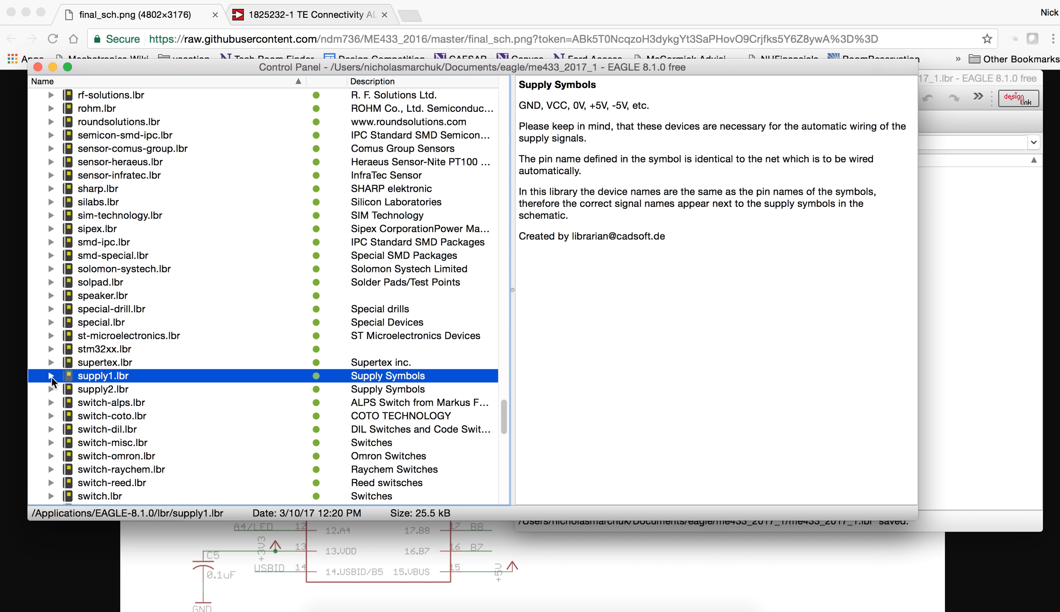
{"action": "left_click", "coordinate": [51, 376]}
Copy the +3V3, +5V and GND supply devices from supply1.lbr into the me433_2017_1 library
{"action": "right_click", "coordinate": [109, 111]}
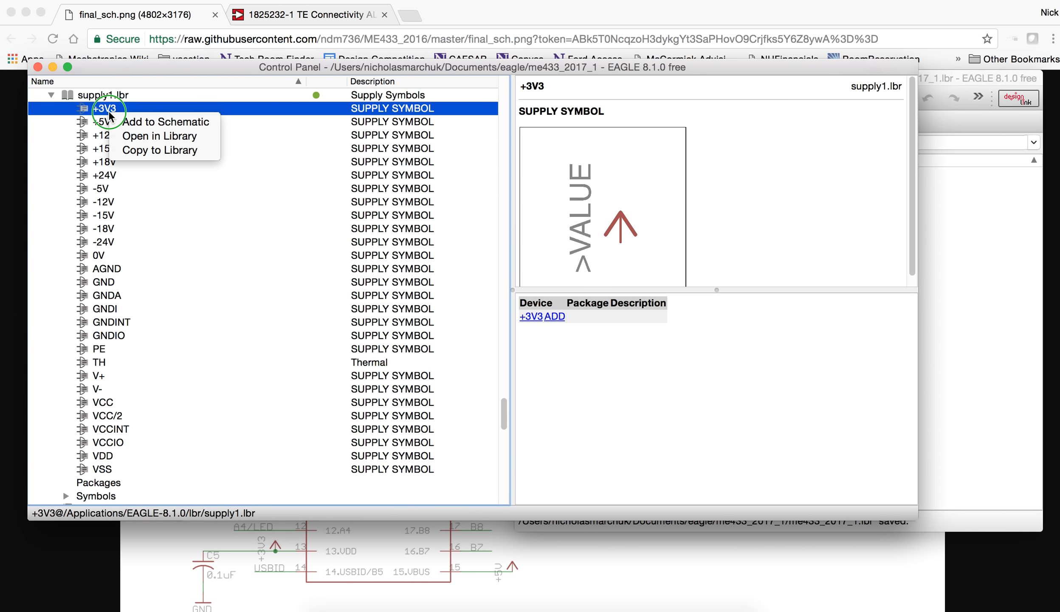
{"action": "left_click", "coordinate": [153, 150]}
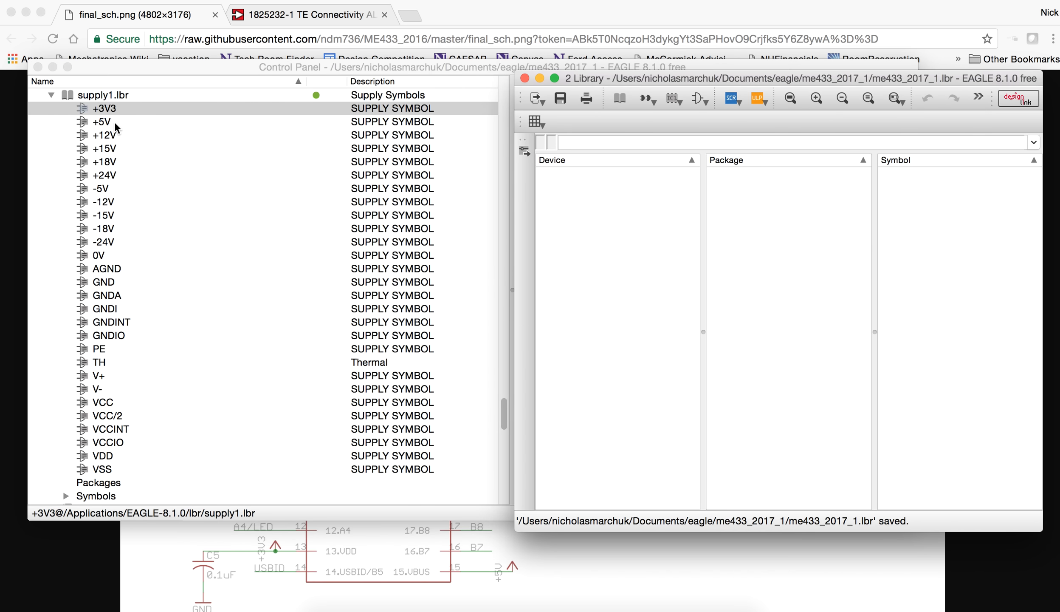
{"action": "left_click", "coordinate": [110, 123]}
{"action": "right_click", "coordinate": [109, 123]}
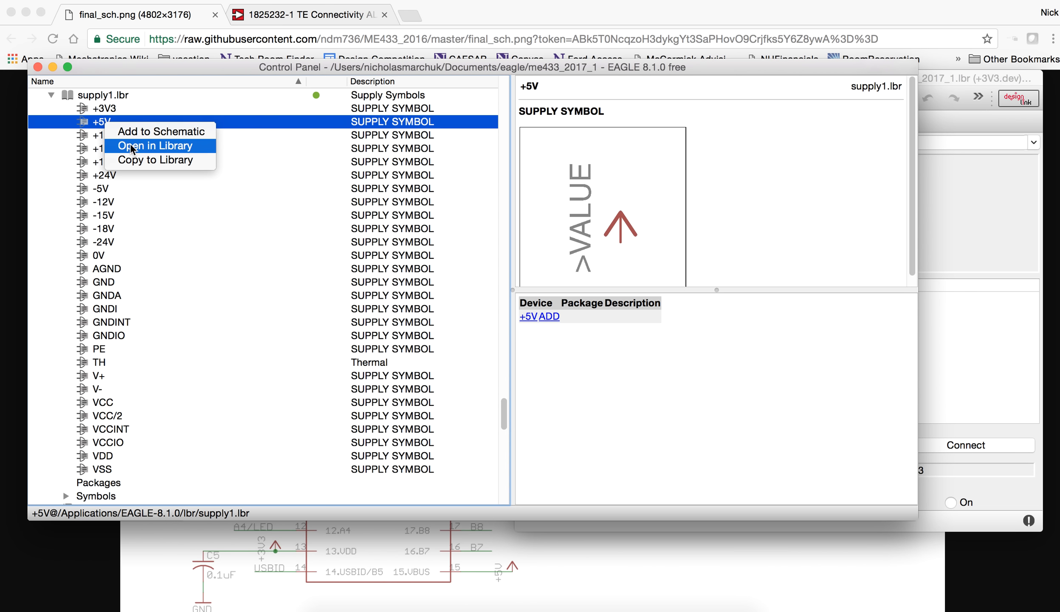
{"action": "left_click", "coordinate": [146, 162]}
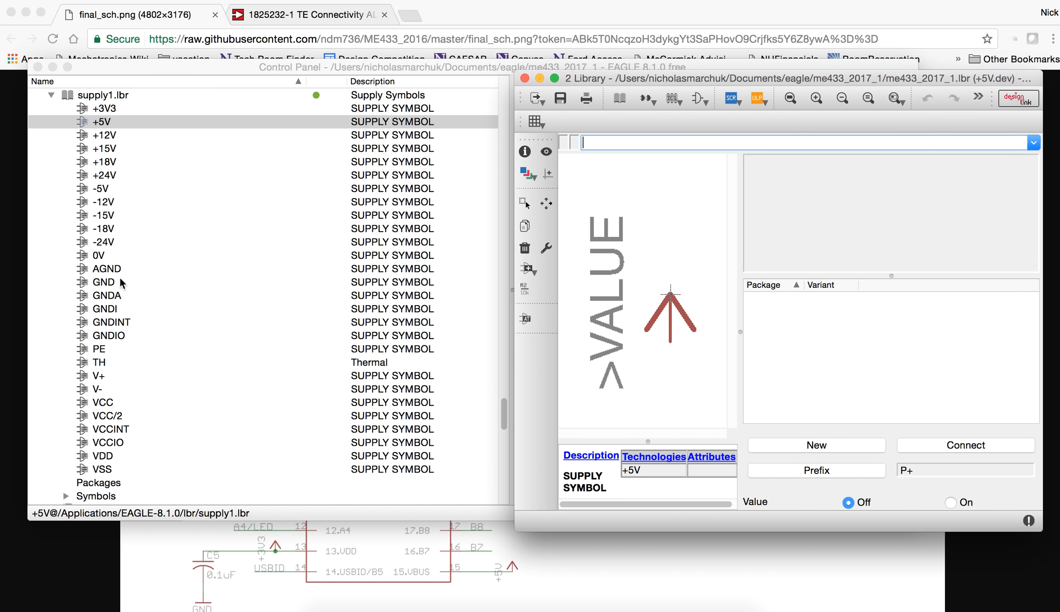
{"action": "left_click", "coordinate": [108, 284]}
{"action": "right_click", "coordinate": [107, 283]}
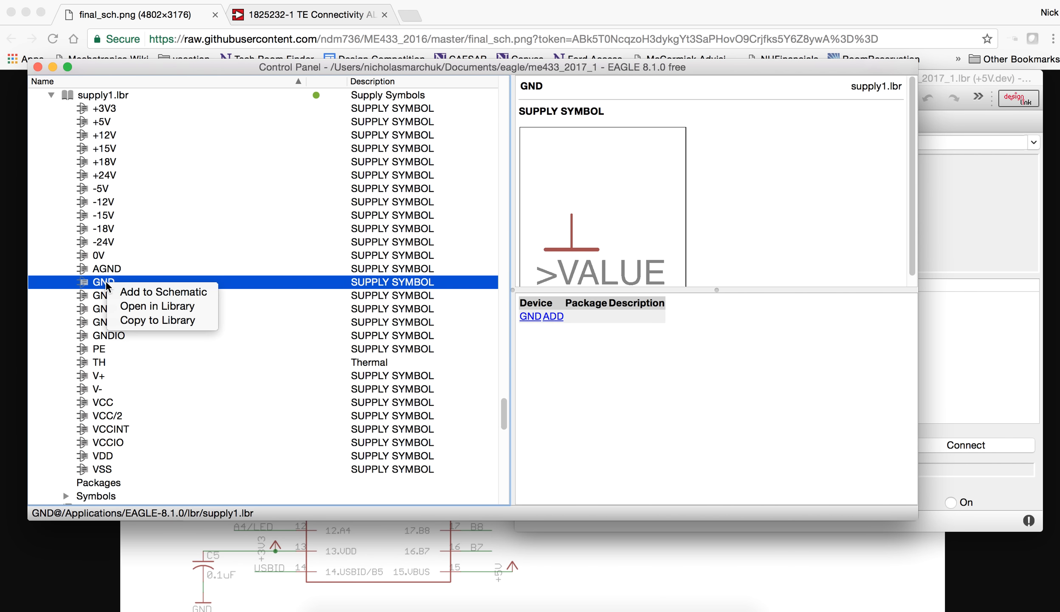
{"action": "left_click", "coordinate": [139, 323]}
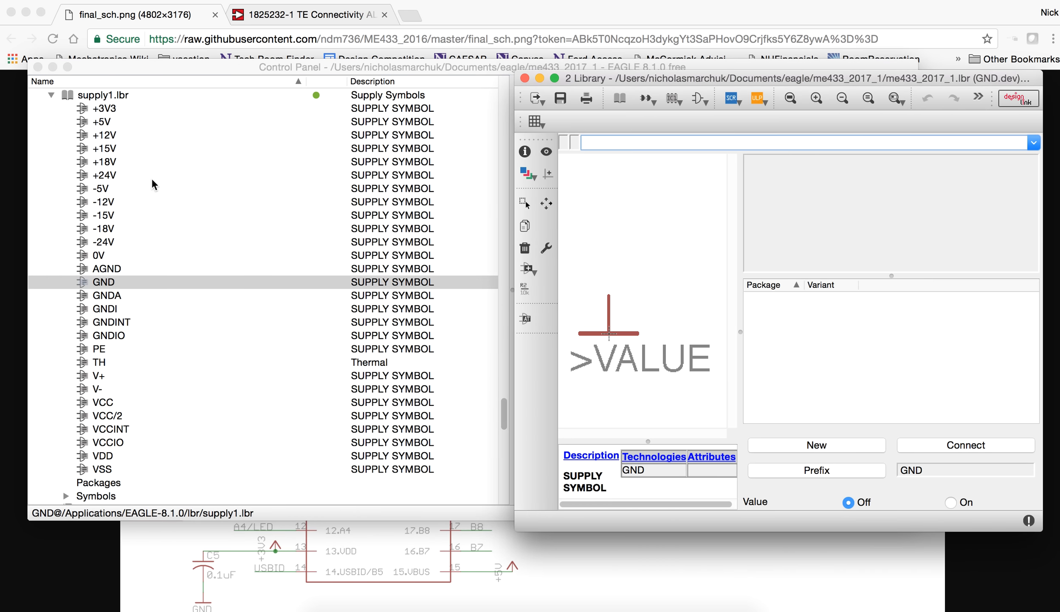
Collapse supply1.lbr and expand the voltage regulator library v-reg.lbr
{"action": "left_click", "coordinate": [52, 95]}
{"action": "scroll", "coordinate": [169, 234], "scroll_direction": "down", "scroll_amount": 4}
{"action": "scroll", "coordinate": [163, 237], "scroll_direction": "up", "scroll_amount": 10}
{"action": "scroll", "coordinate": [164, 243], "scroll_direction": "up", "scroll_amount": 2}
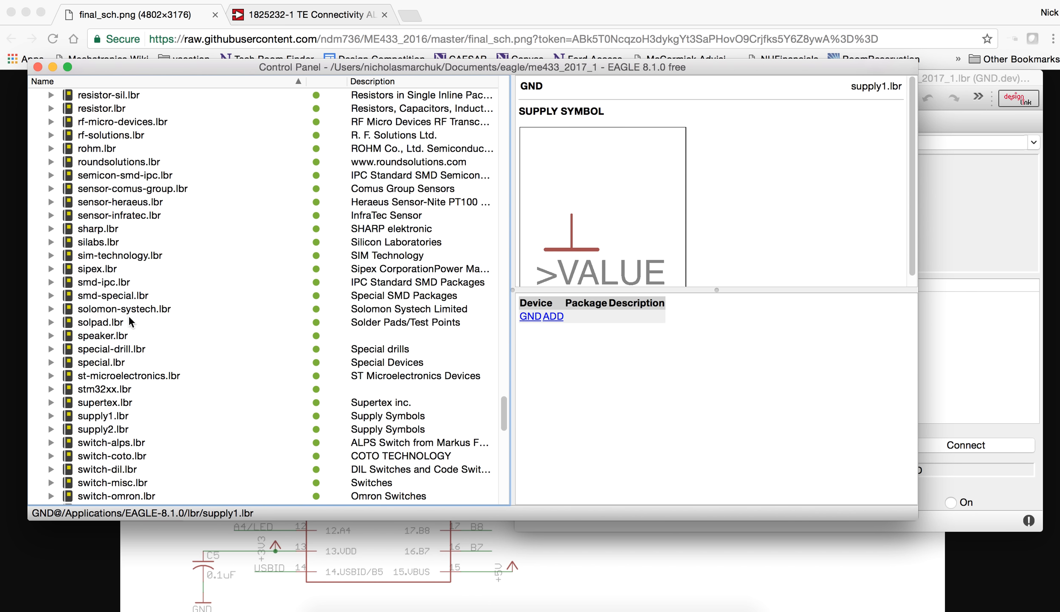
{"action": "left_click", "coordinate": [120, 336]}
{"action": "key", "text": "v"}
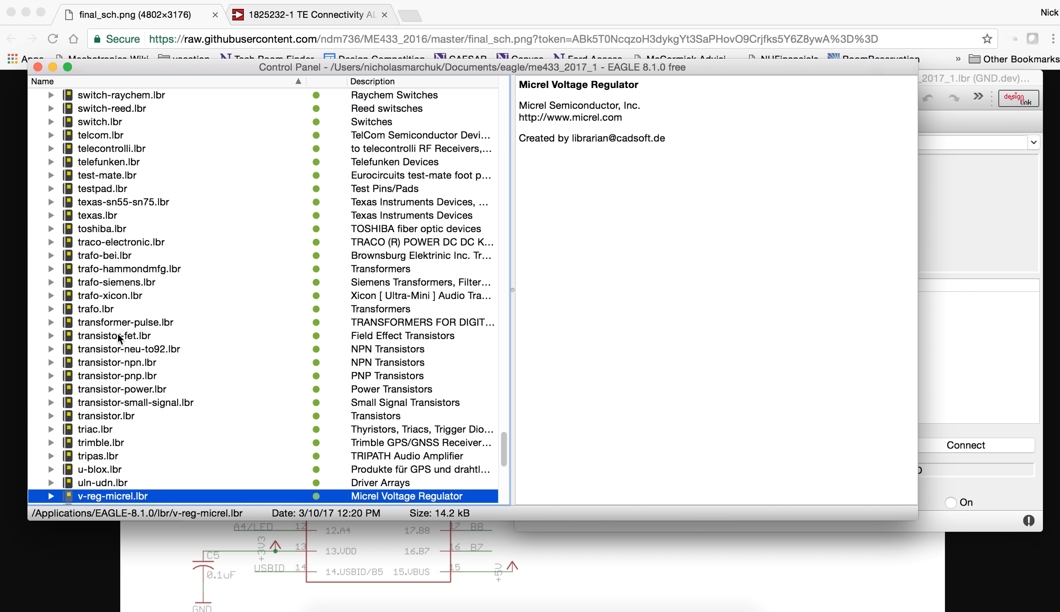
{"action": "scroll", "coordinate": [121, 338], "scroll_direction": "up", "scroll_amount": 3}
{"action": "scroll", "coordinate": [120, 338], "scroll_direction": "down", "scroll_amount": 10}
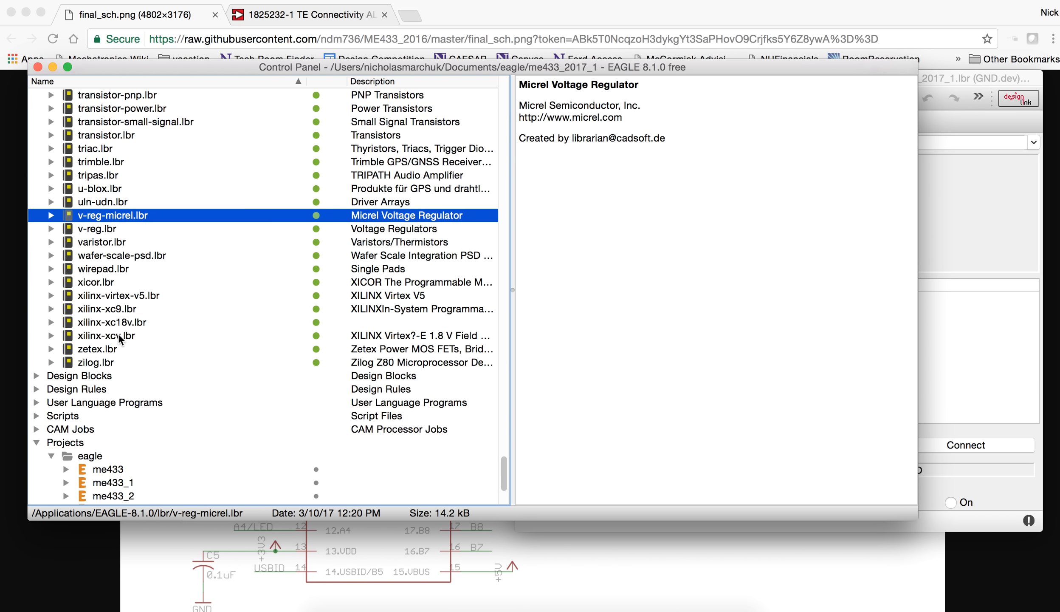
{"action": "left_click", "coordinate": [97, 230]}
{"action": "left_click", "coordinate": [51, 229]}
Copy the TO92 package from v-reg.lbr into the me433_2017_1 library
{"action": "scroll", "coordinate": [121, 287], "scroll_direction": "down", "scroll_amount": 1}
{"action": "scroll", "coordinate": [121, 287], "scroll_direction": "down", "scroll_amount": 10}
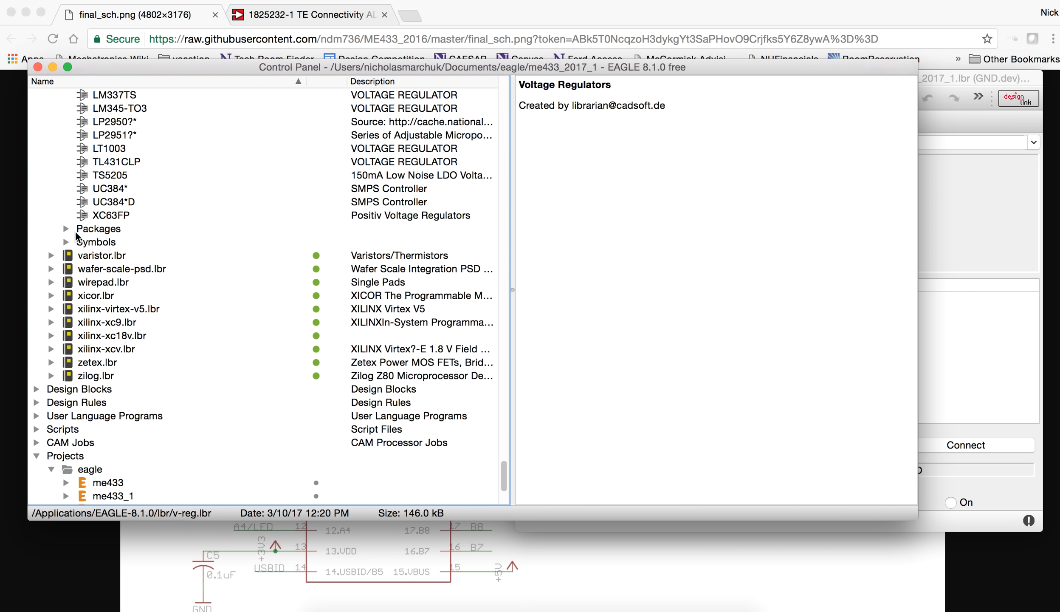
{"action": "left_click", "coordinate": [66, 229]}
{"action": "scroll", "coordinate": [131, 288], "scroll_direction": "down", "scroll_amount": 10}
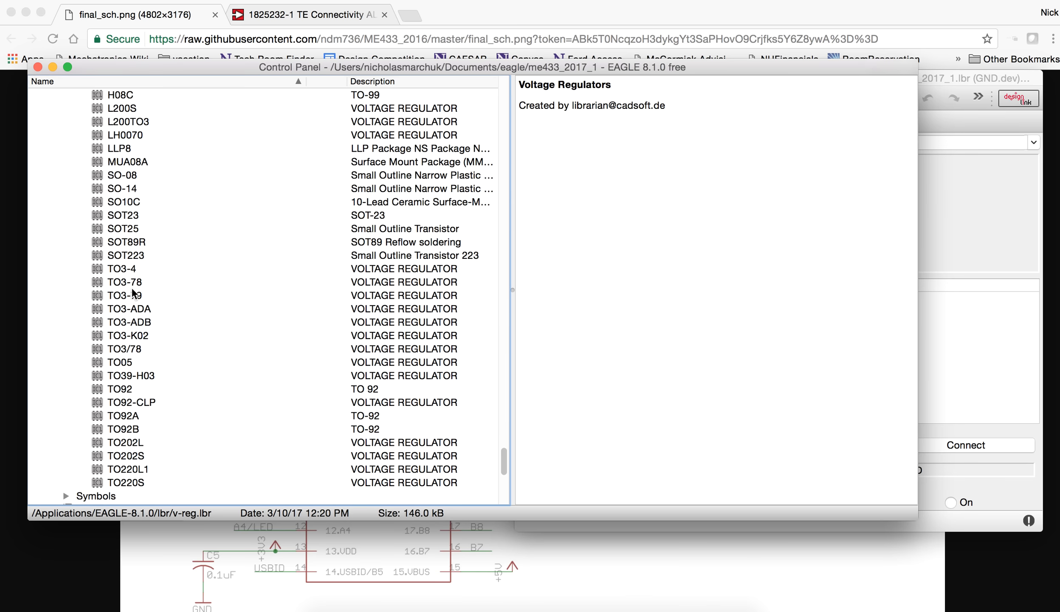
{"action": "left_click", "coordinate": [130, 388]}
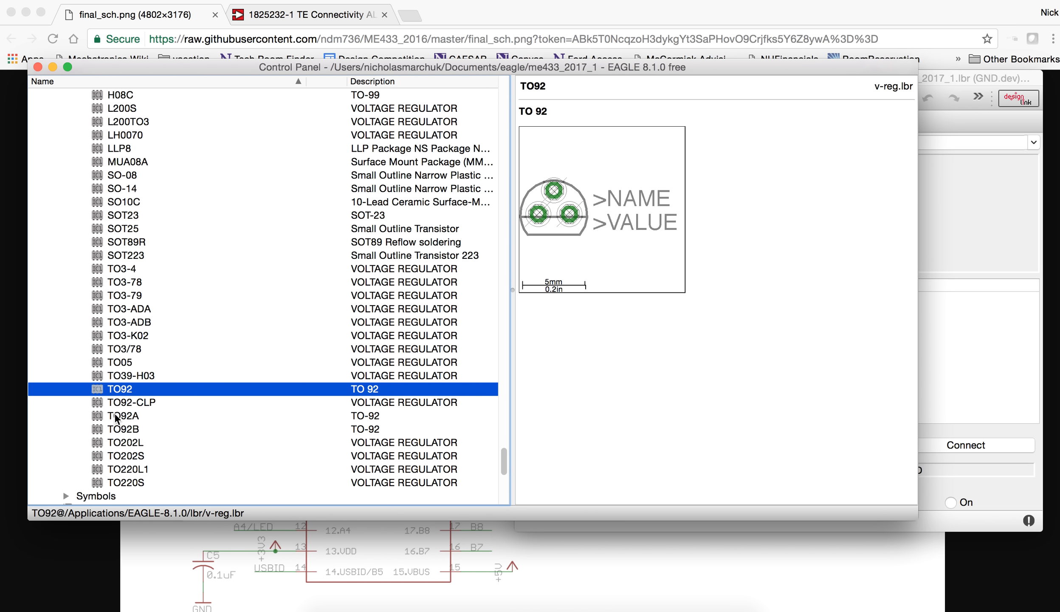
{"action": "right_click", "coordinate": [114, 392]}
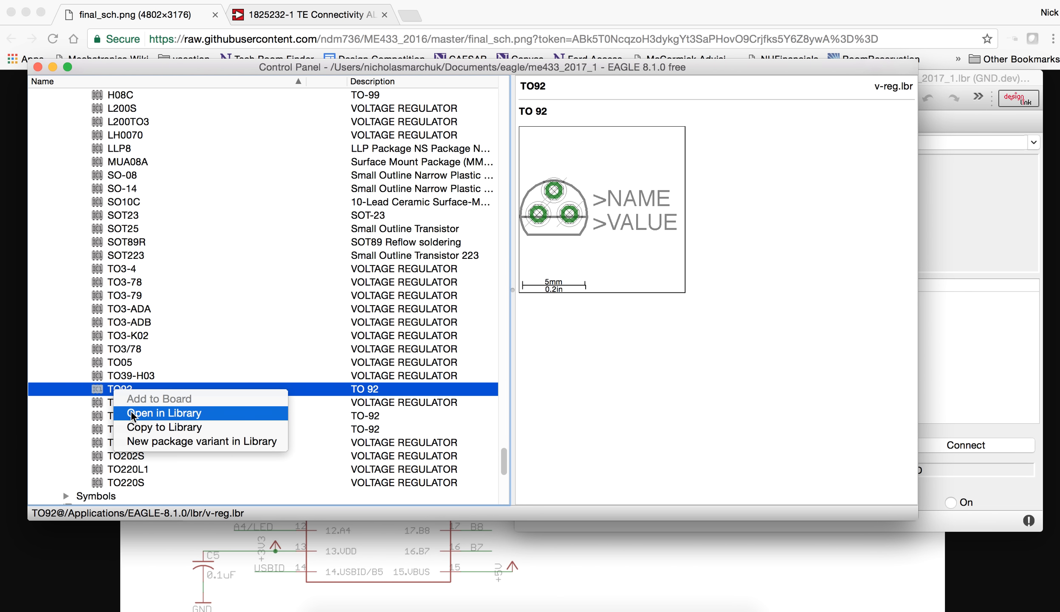
{"action": "left_click", "coordinate": [164, 427]}
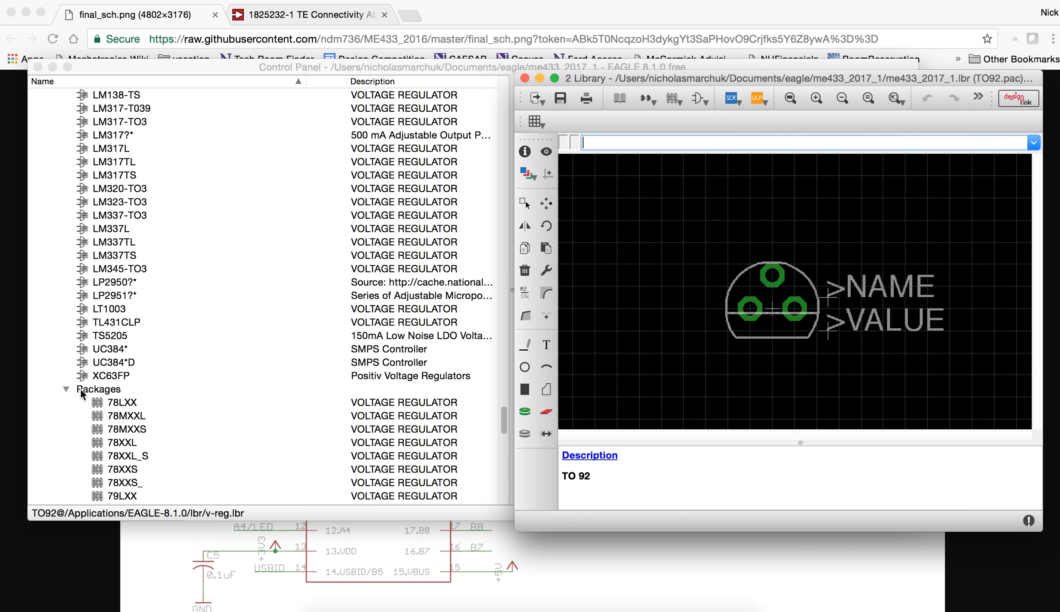
Collapse the package list of v-reg.lbr and the library itself
{"action": "left_click", "coordinate": [66, 388]}
{"action": "scroll", "coordinate": [87, 350], "scroll_direction": "up", "scroll_amount": 4}
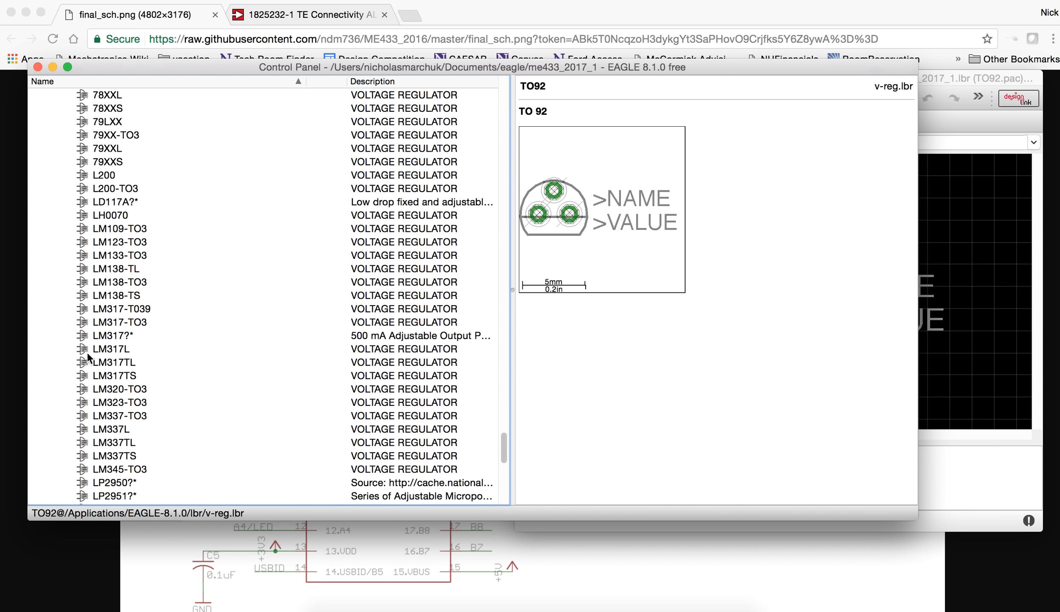
{"action": "scroll", "coordinate": [87, 350], "scroll_direction": "up", "scroll_amount": 8}
{"action": "left_click", "coordinate": [50, 336]}
{"action": "scroll", "coordinate": [72, 322], "scroll_direction": "up", "scroll_amount": 15}
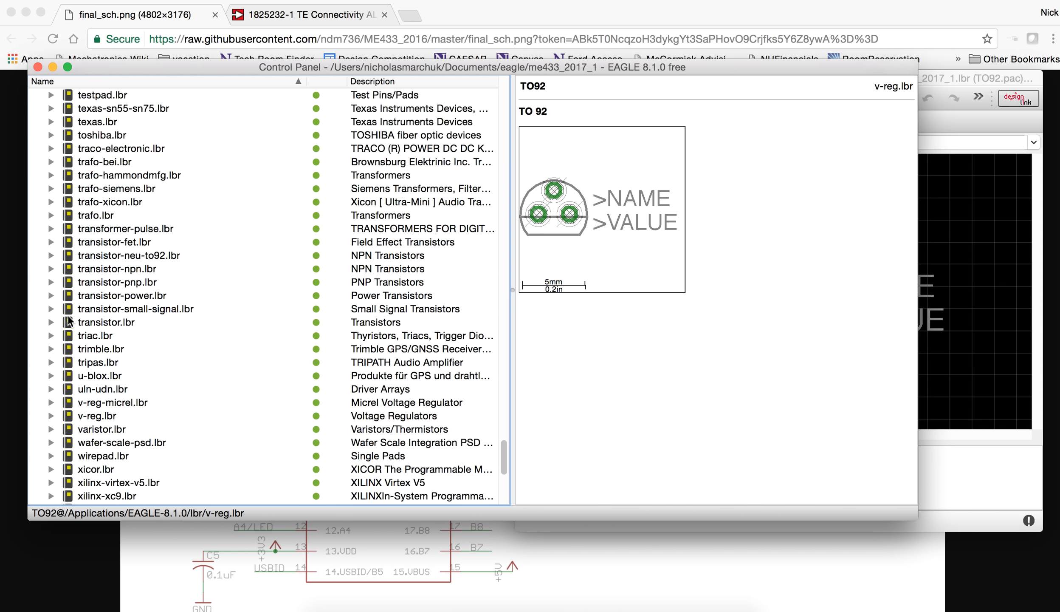
Expand microchip.lbr among the installed libraries and open its list of packages
{"action": "scroll", "coordinate": [71, 321], "scroll_direction": "up", "scroll_amount": 16}
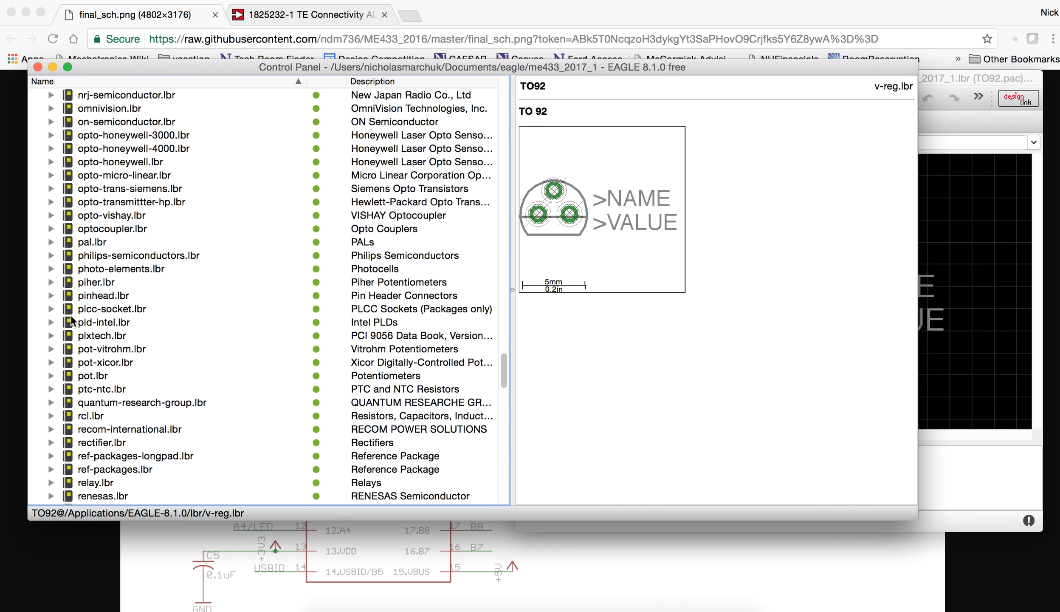
{"action": "scroll", "coordinate": [138, 197], "scroll_direction": "up", "scroll_amount": 2}
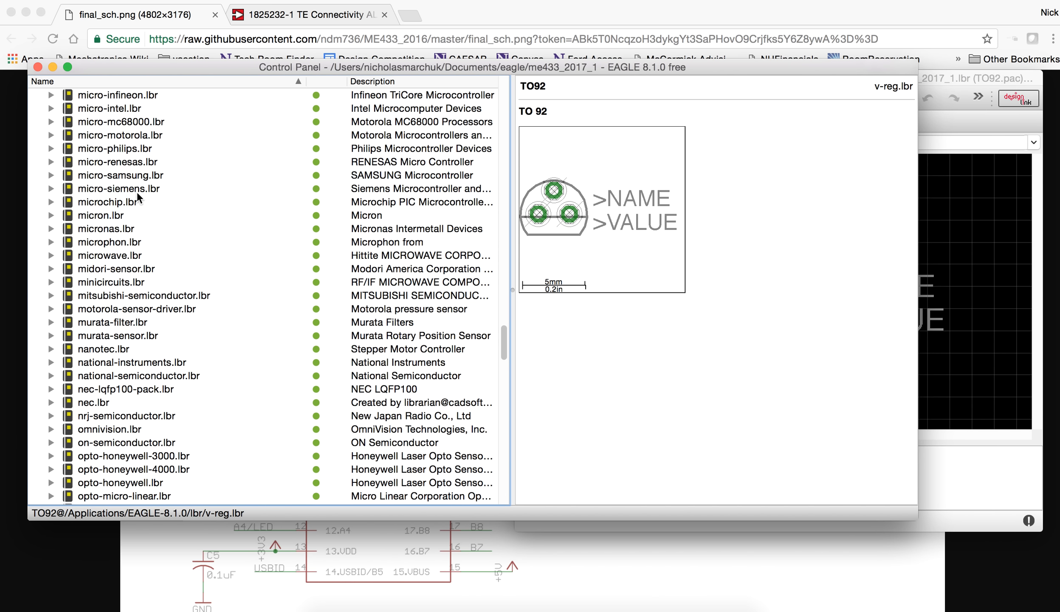
{"action": "left_click", "coordinate": [52, 202]}
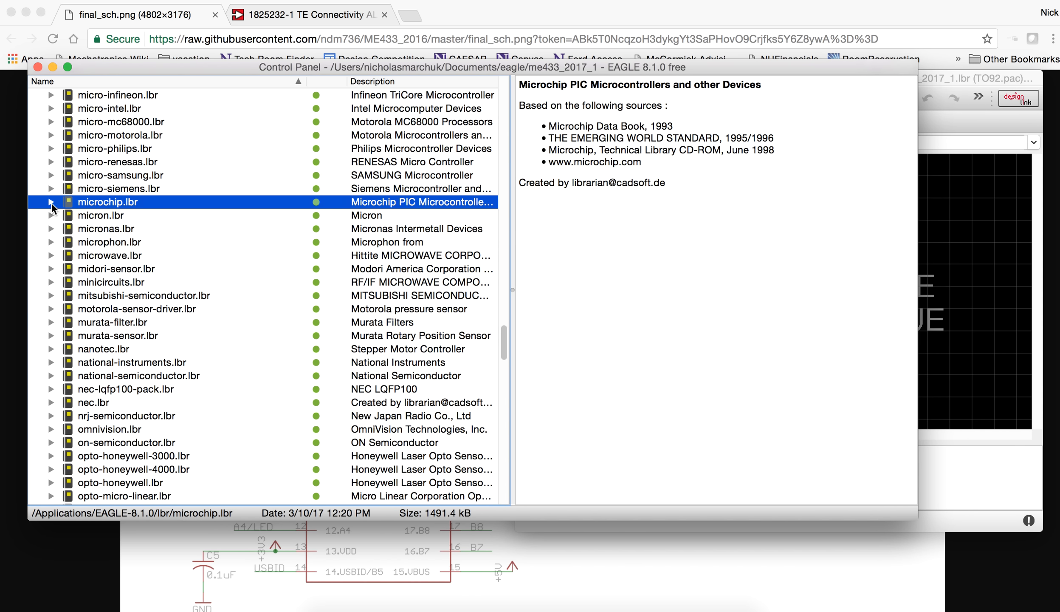
{"action": "scroll", "coordinate": [108, 242], "scroll_direction": "down", "scroll_amount": 20}
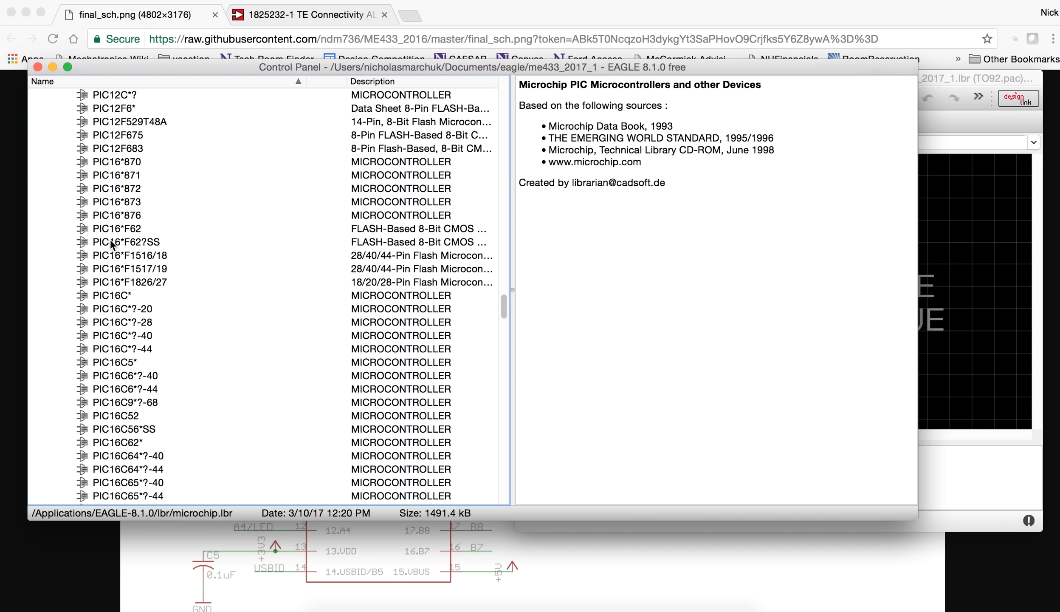
{"action": "scroll", "coordinate": [110, 244], "scroll_direction": "down", "scroll_amount": 20}
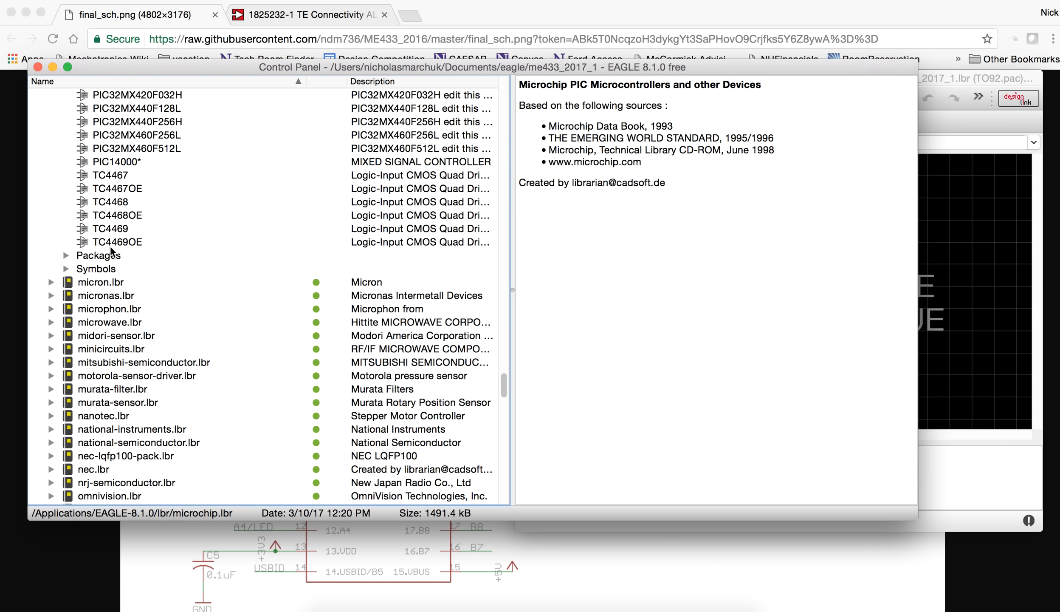
{"action": "left_click", "coordinate": [107, 256]}
{"action": "left_click", "coordinate": [67, 255]}
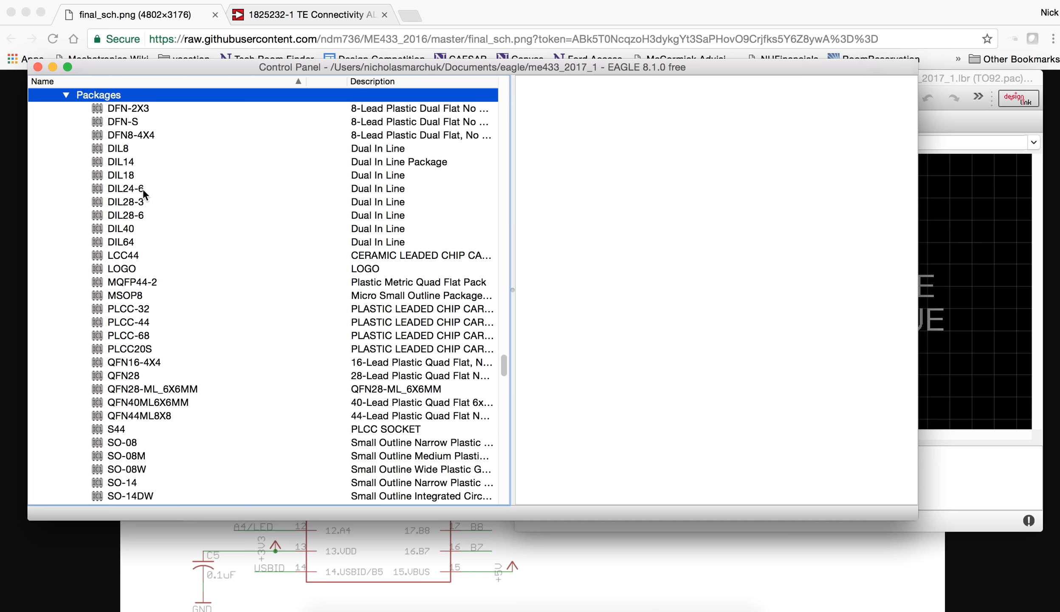
Compare the DIL28-3 and DIL28-6 packages and copy DIL28-3 from microchip.lbr into the me433_2017_1 library
{"action": "left_click", "coordinate": [146, 203]}
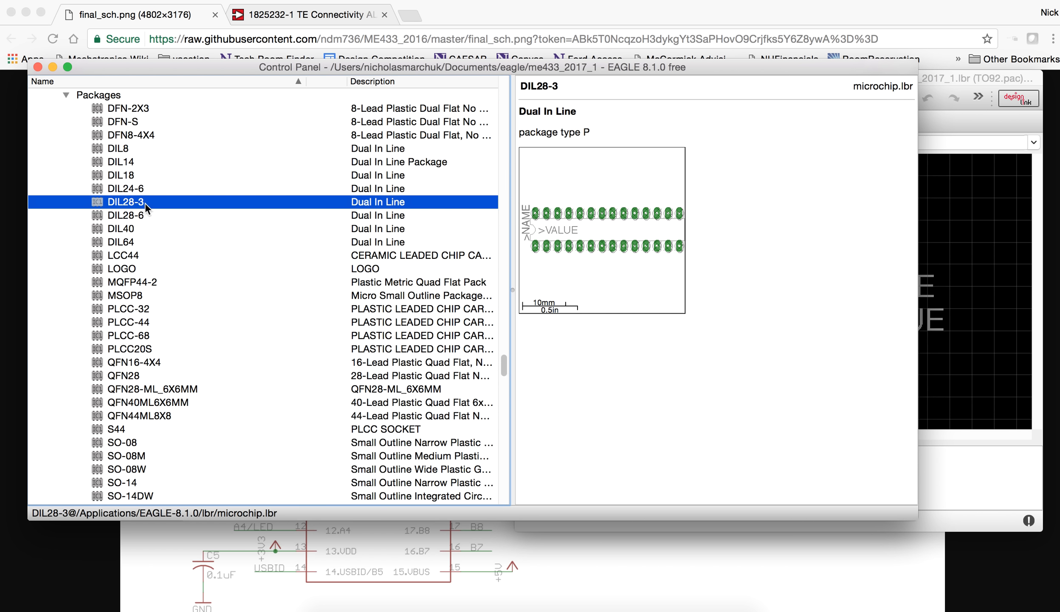
{"action": "left_click", "coordinate": [141, 216]}
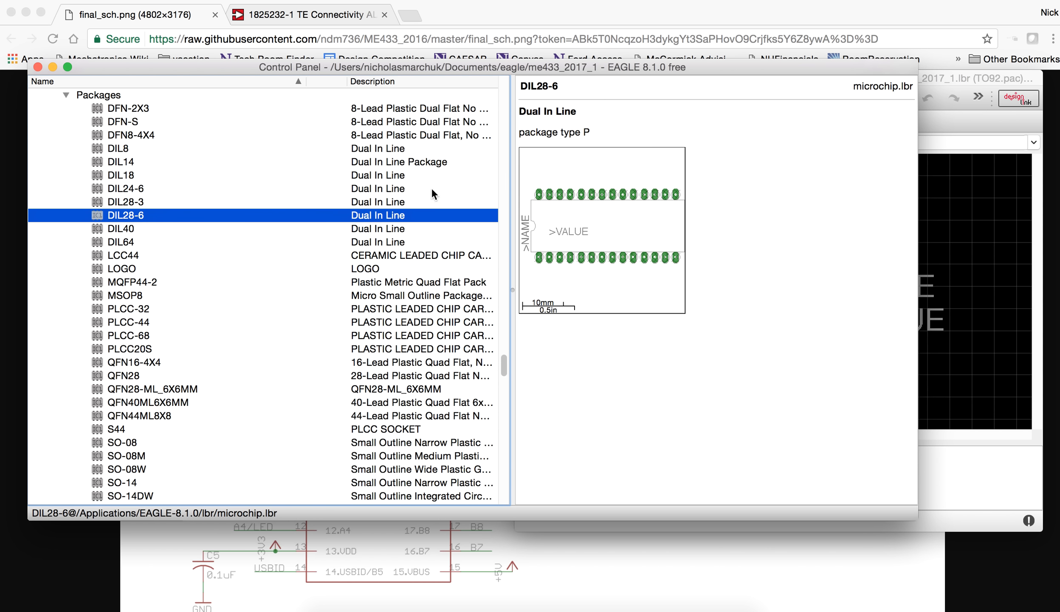
{"action": "left_click", "coordinate": [124, 203]}
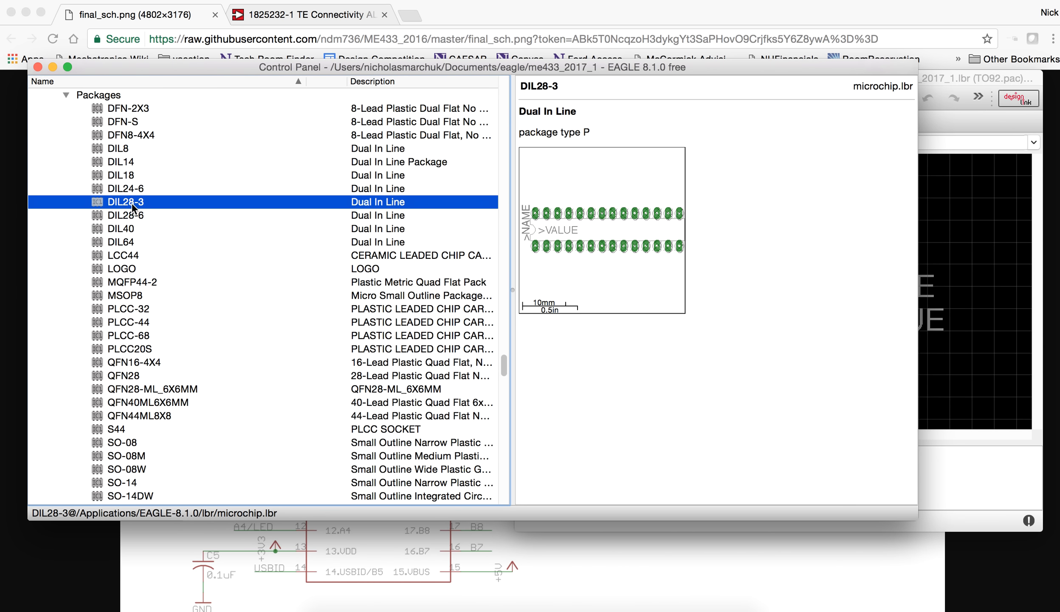
{"action": "right_click", "coordinate": [132, 203]}
{"action": "left_click", "coordinate": [175, 241]}
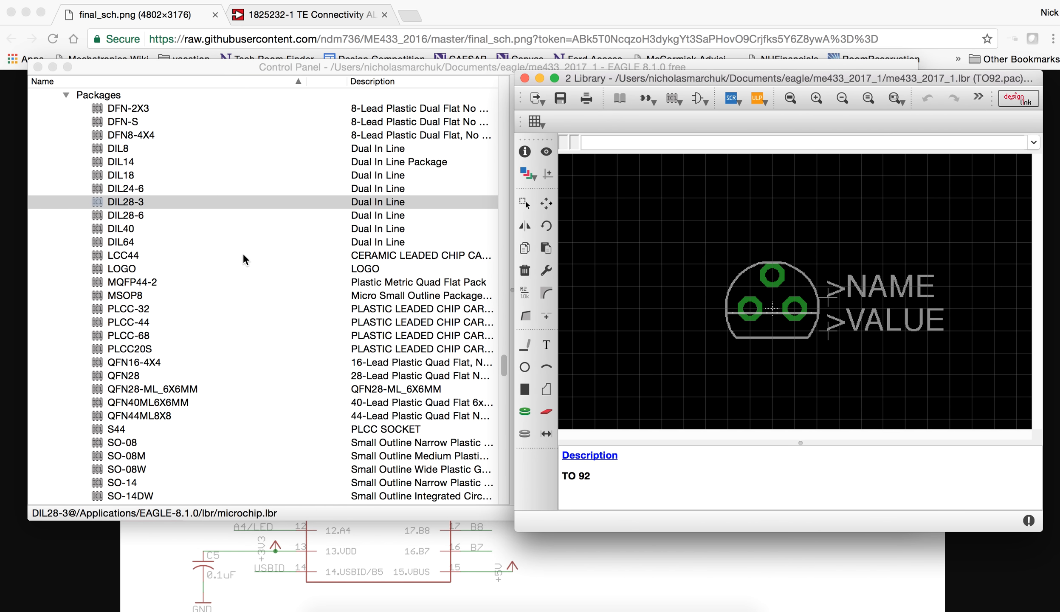
Collapse the package list of microchip.lbr and the library itself
{"action": "left_click", "coordinate": [68, 93]}
{"action": "scroll", "coordinate": [124, 190], "scroll_direction": "down", "scroll_amount": 3}
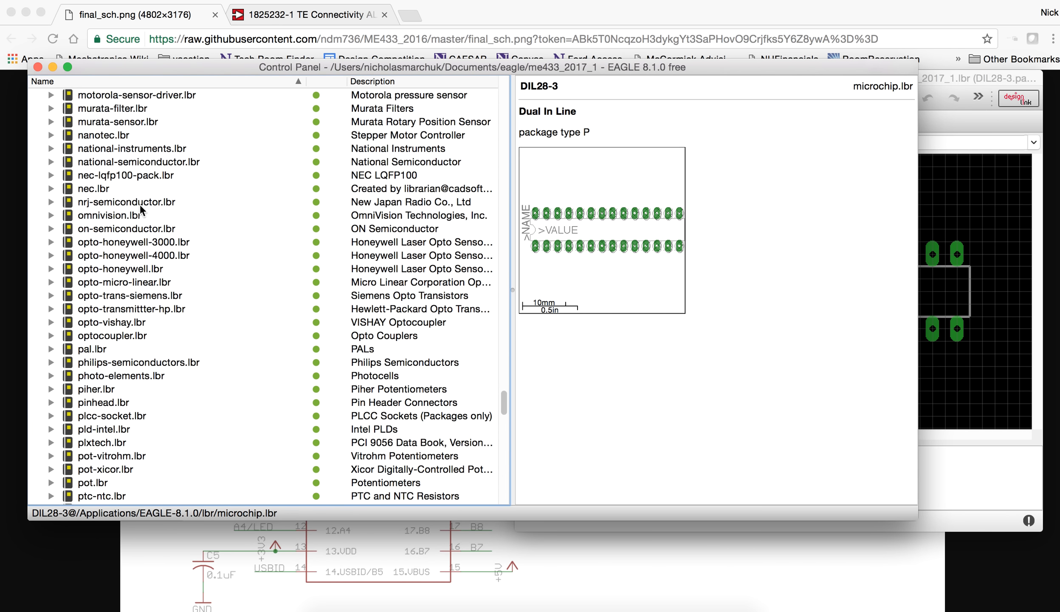
{"action": "scroll", "coordinate": [143, 214], "scroll_direction": "up", "scroll_amount": 10}
{"action": "scroll", "coordinate": [143, 214], "scroll_direction": "up", "scroll_amount": 15}
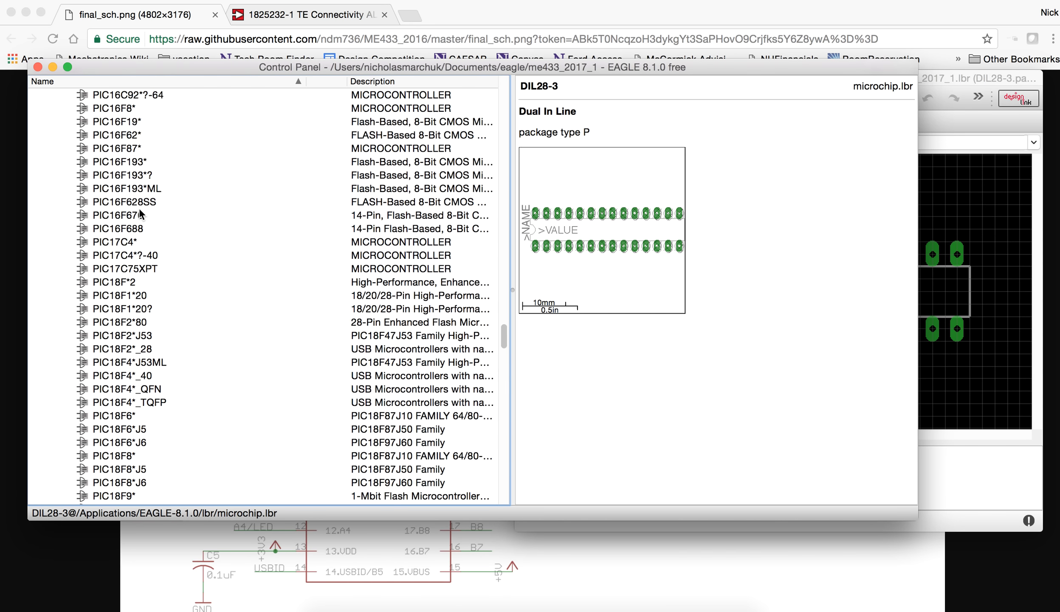
{"action": "scroll", "coordinate": [496, 309], "scroll_direction": "up", "scroll_amount": 15}
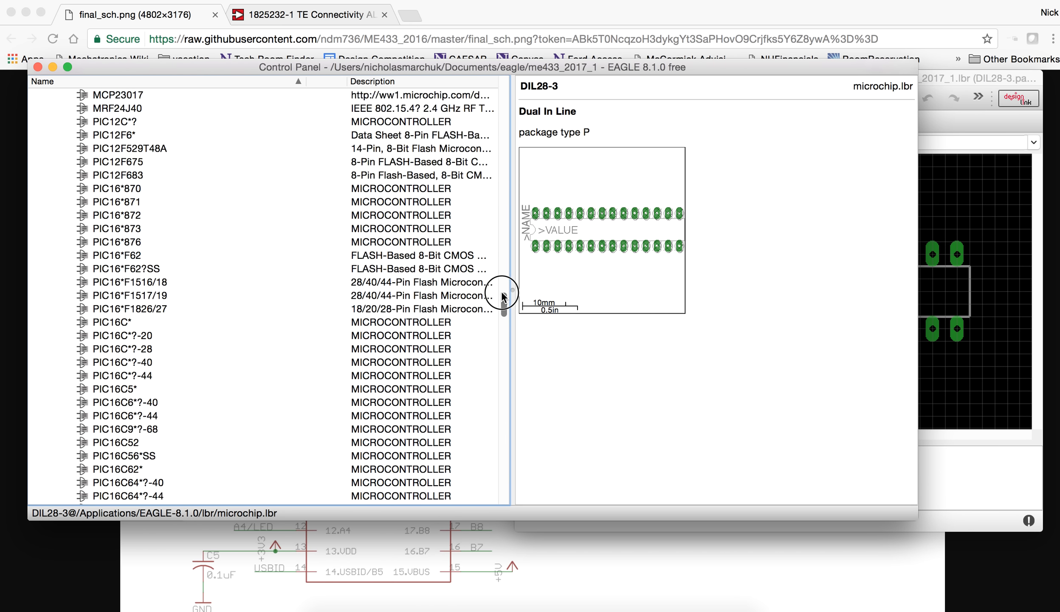
{"action": "left_click", "coordinate": [51, 483]}
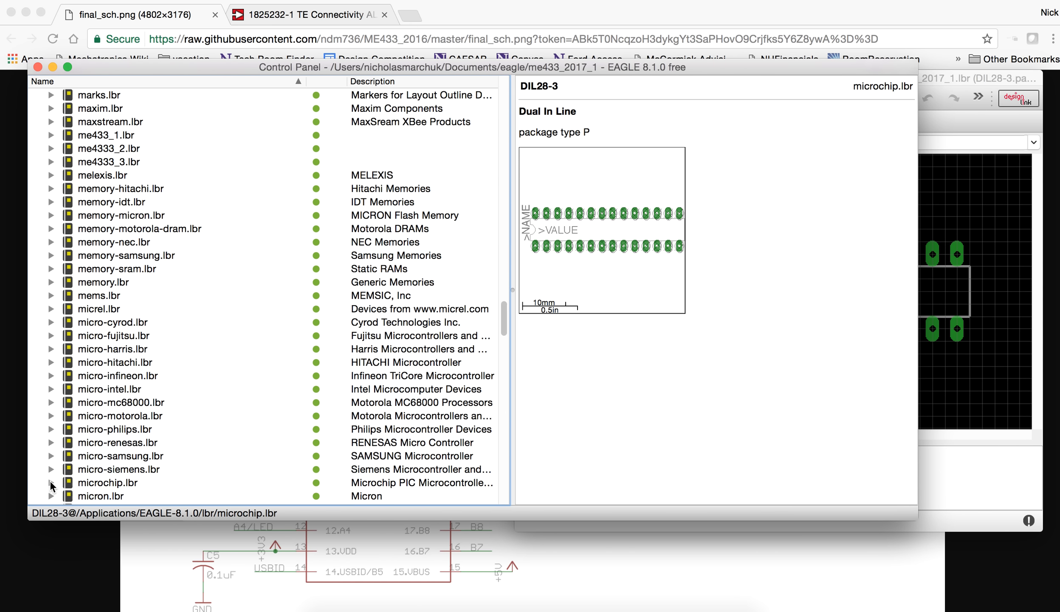
Find resistor.lbr among the installed libraries and expand it to list its devices
{"action": "left_click", "coordinate": [98, 429]}
{"action": "key", "text": "r"}
{"action": "scroll", "coordinate": [125, 395], "scroll_direction": "down", "scroll_amount": 5}
{"action": "scroll", "coordinate": [125, 396], "scroll_direction": "down", "scroll_amount": 3}
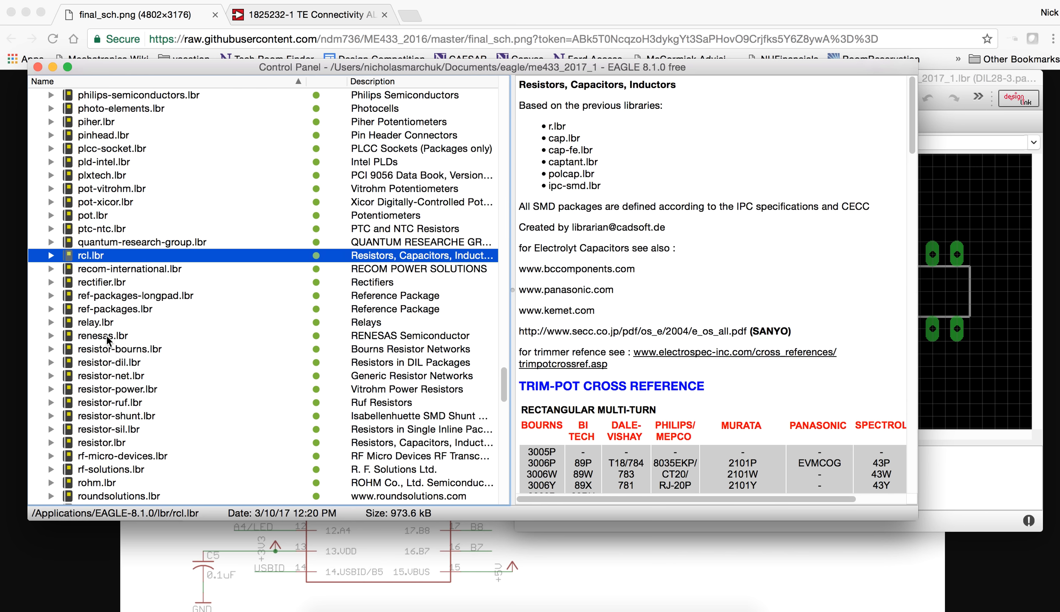
{"action": "left_click", "coordinate": [111, 443]}
{"action": "left_click", "coordinate": [51, 446]}
{"action": "scroll", "coordinate": [90, 387], "scroll_direction": "down", "scroll_amount": 10}
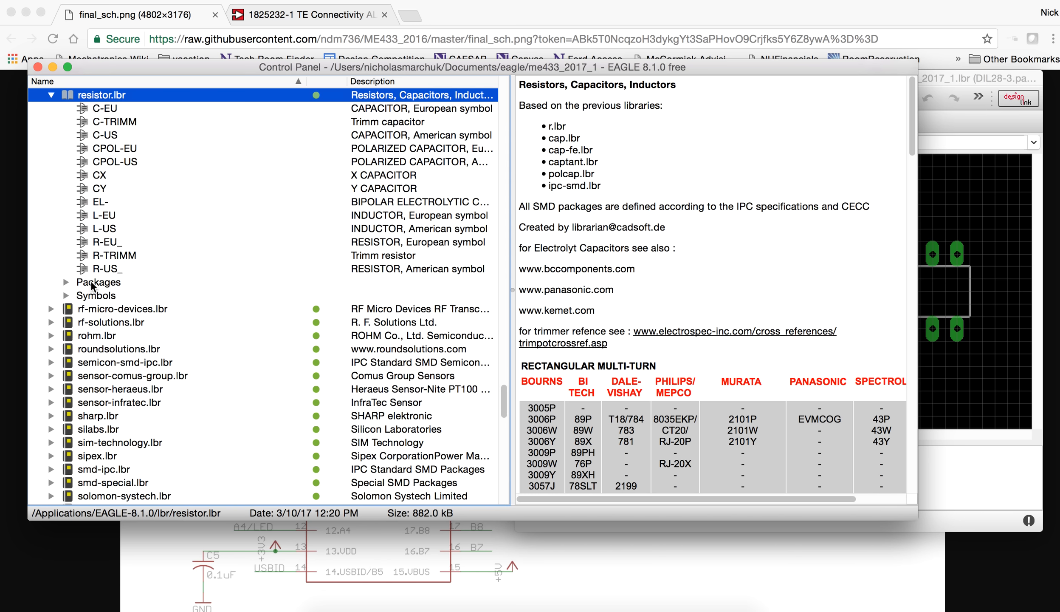
Copy the R-US_, C-US and CPOL-US devices from resistor.lbr into the me433_2017_1 library
{"action": "right_click", "coordinate": [120, 267]}
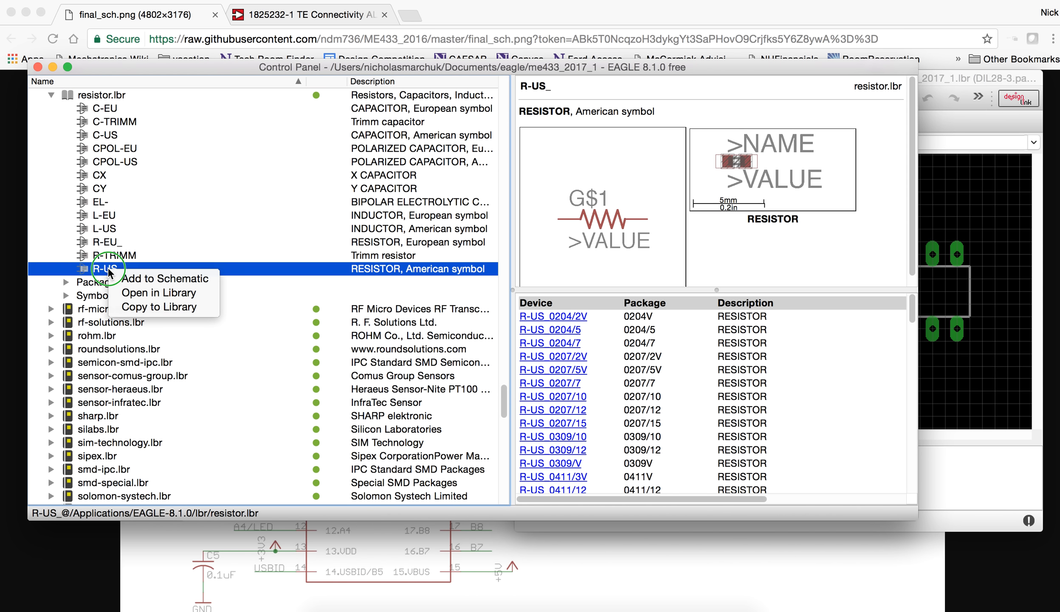
{"action": "left_click", "coordinate": [158, 305]}
{"action": "left_click", "coordinate": [127, 136]}
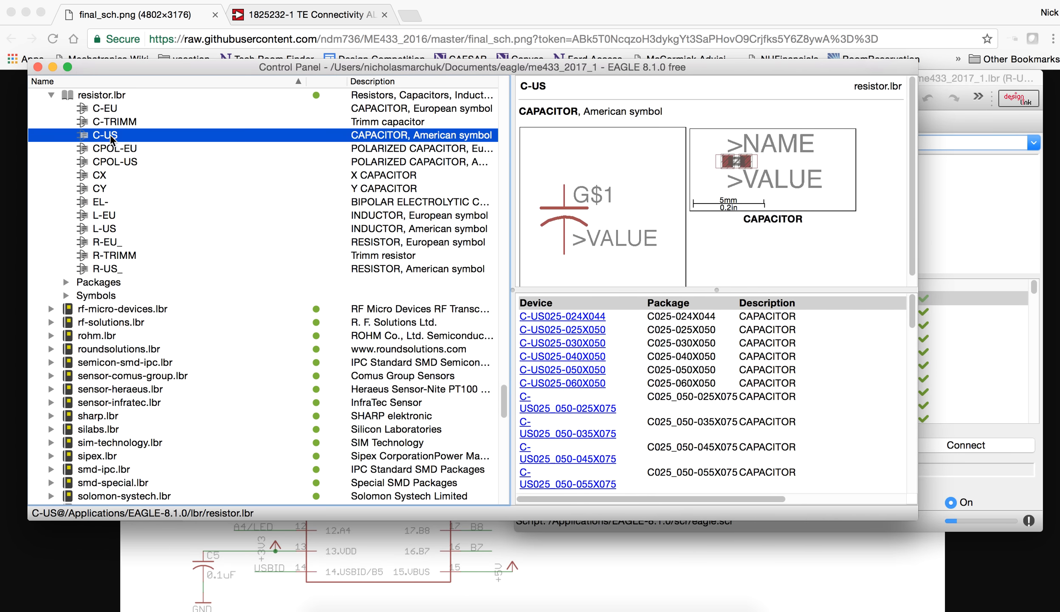
{"action": "right_click", "coordinate": [108, 136]}
{"action": "left_click", "coordinate": [159, 174]}
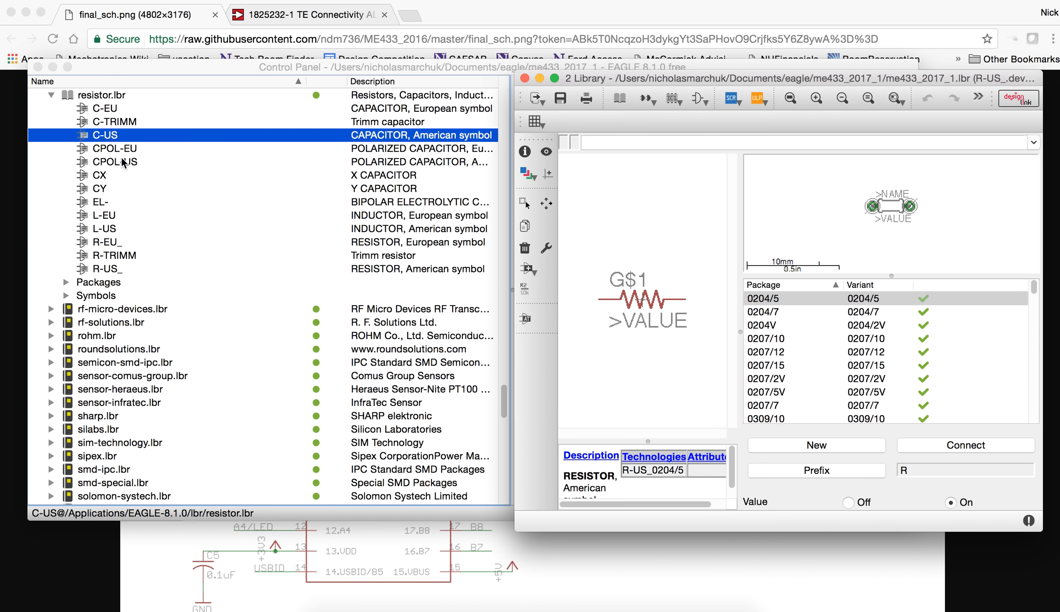
{"action": "left_click", "coordinate": [115, 163]}
{"action": "right_click", "coordinate": [116, 164]}
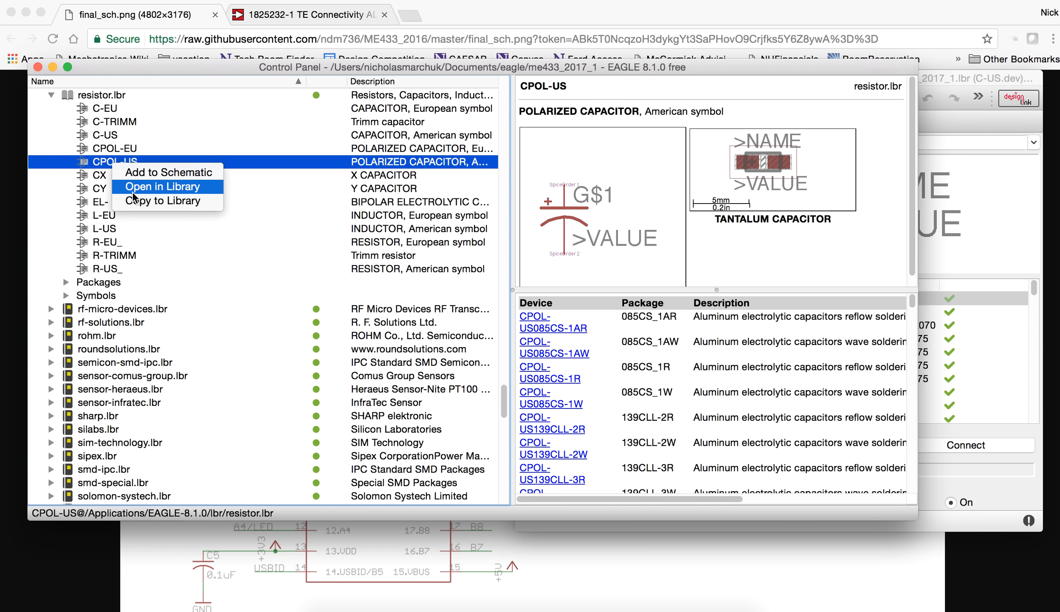
{"action": "left_click", "coordinate": [139, 200]}
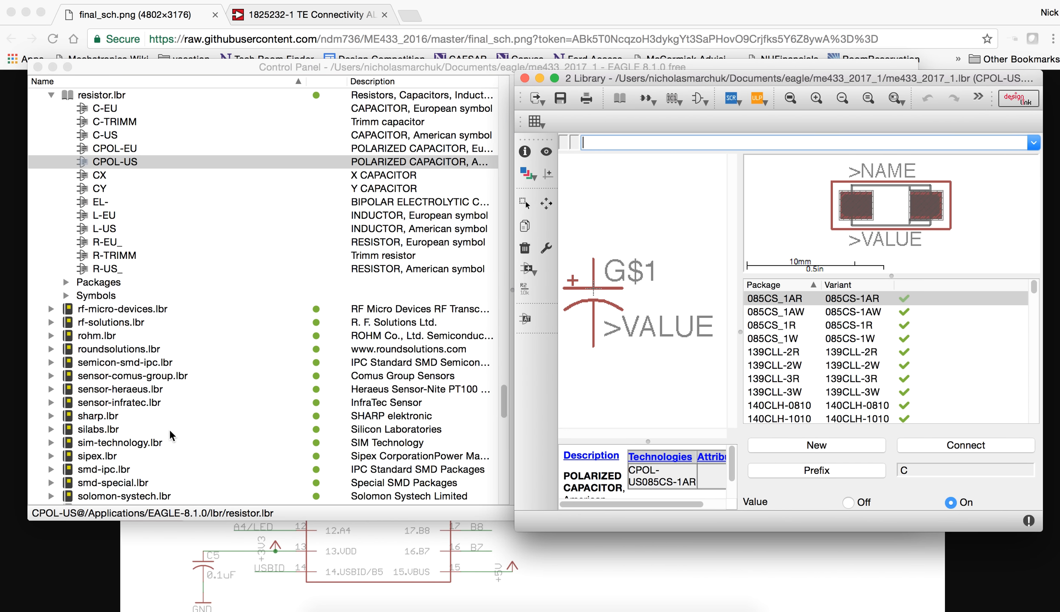
Collapse resistor.lbr in the library tree
{"action": "left_click", "coordinate": [55, 97]}
{"action": "scroll", "coordinate": [74, 176], "scroll_direction": "down", "scroll_amount": 4}
{"action": "scroll", "coordinate": [74, 176], "scroll_direction": "up", "scroll_amount": 5}
{"action": "scroll", "coordinate": [74, 180], "scroll_direction": "up", "scroll_amount": 8}
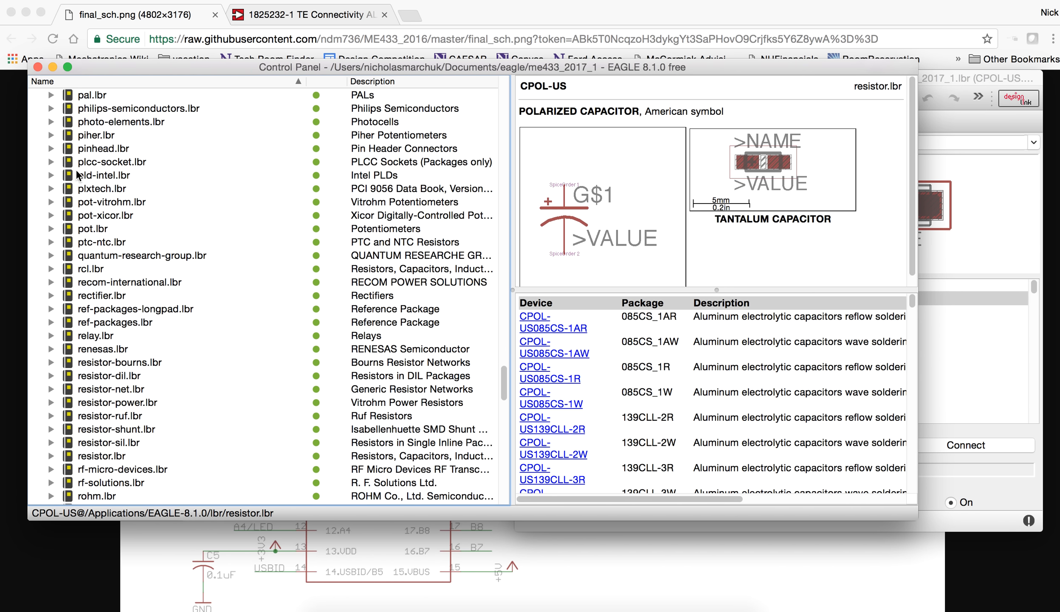
Check the reference schematic final_sch.png in Chrome for the remaining parts and return to the start of EAGLE's library list
{"action": "left_click", "coordinate": [111, 552]}
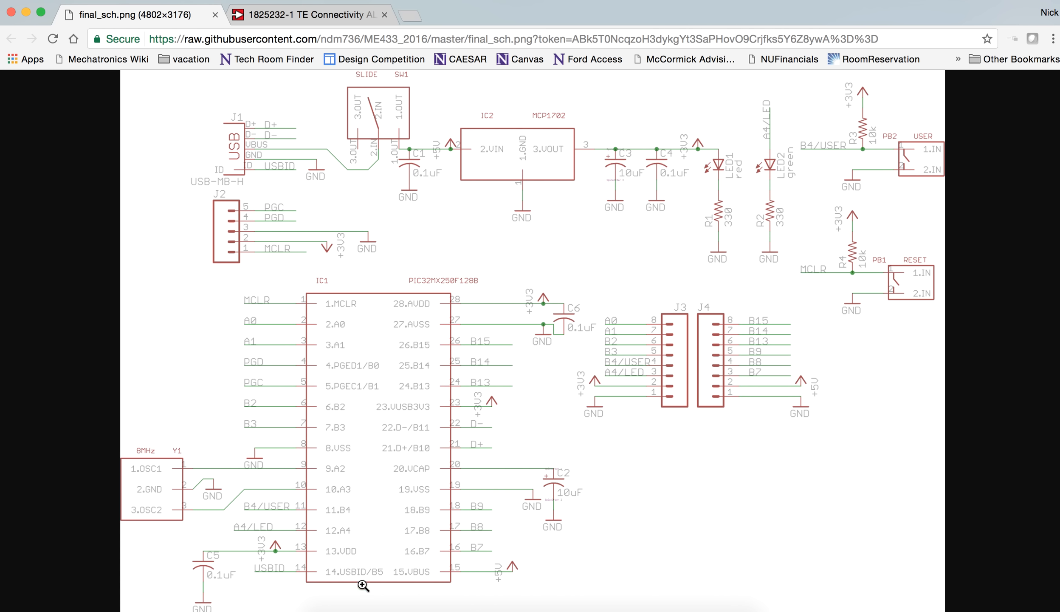
{"action": "left_click", "coordinate": [621, 602]}
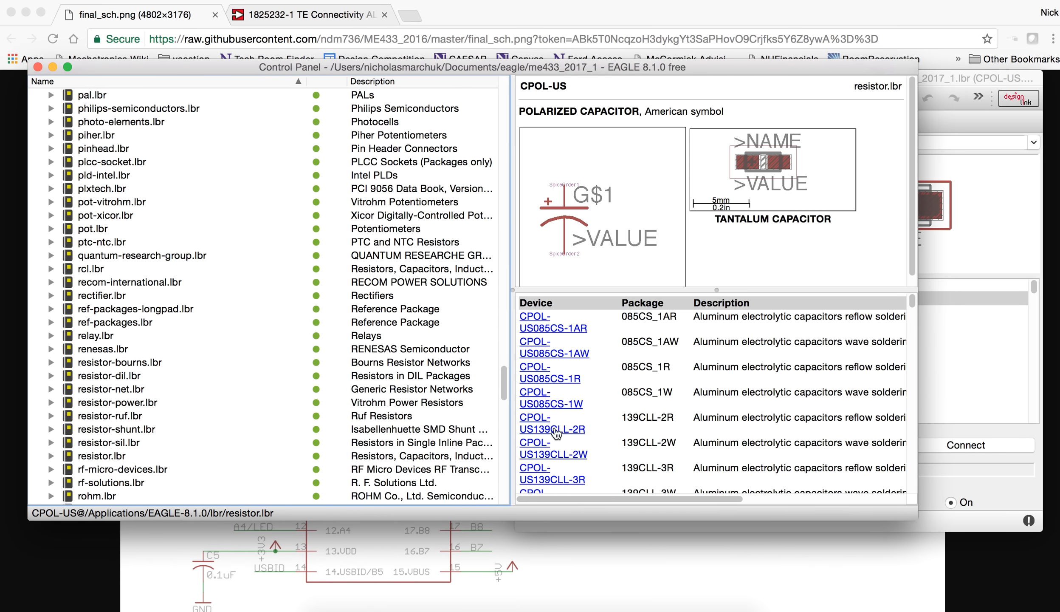
{"action": "left_click_drag", "start_coordinate": [507, 392], "coordinate": [496, 82]}
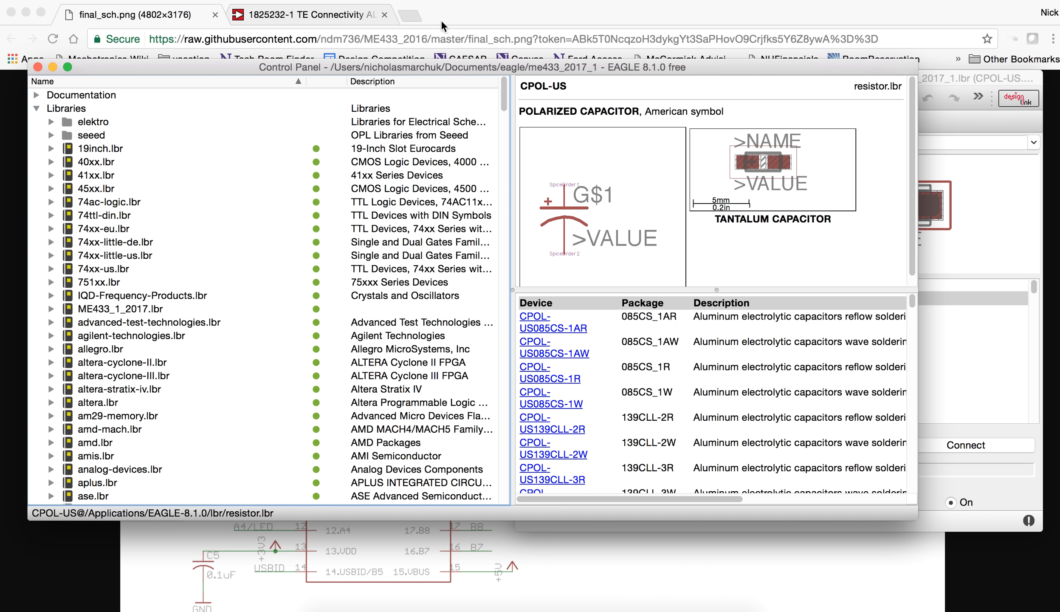
Search Google for "sparkfun github" in a new Chrome tab
{"action": "left_click", "coordinate": [412, 14]}
{"action": "left_click", "coordinate": [411, 15]}
{"action": "type", "text": "spa"}
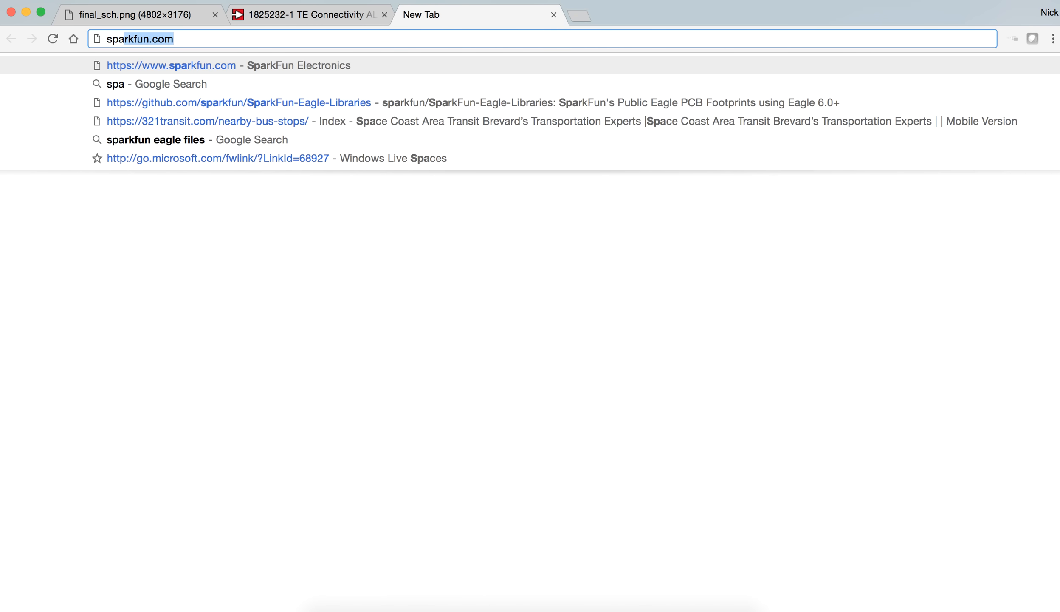
{"action": "type", "text": "rkfun githu"}
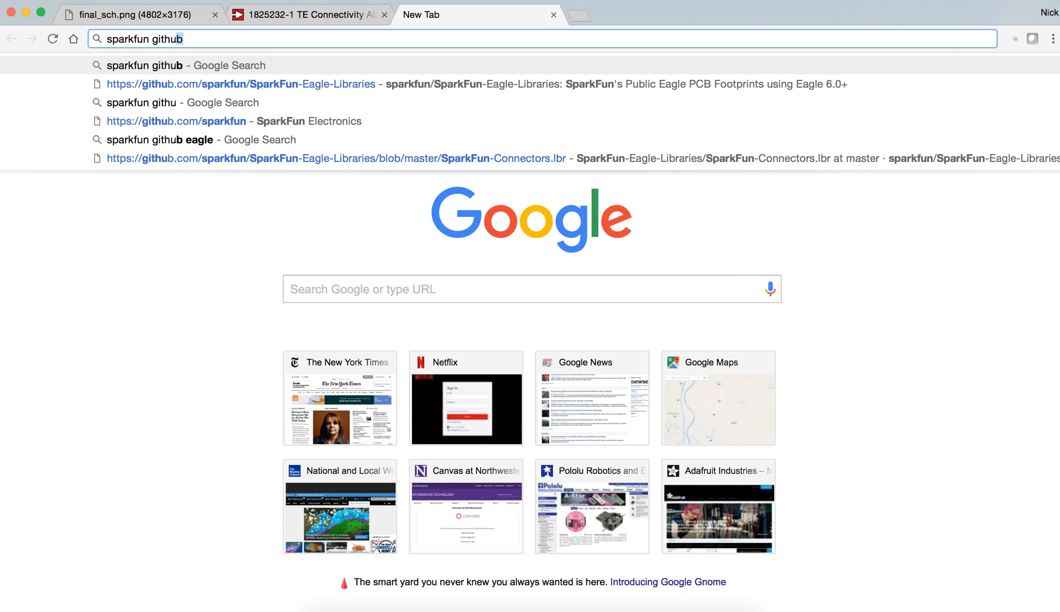
{"action": "type", "text": "b"}
{"action": "key", "text": "Return"}
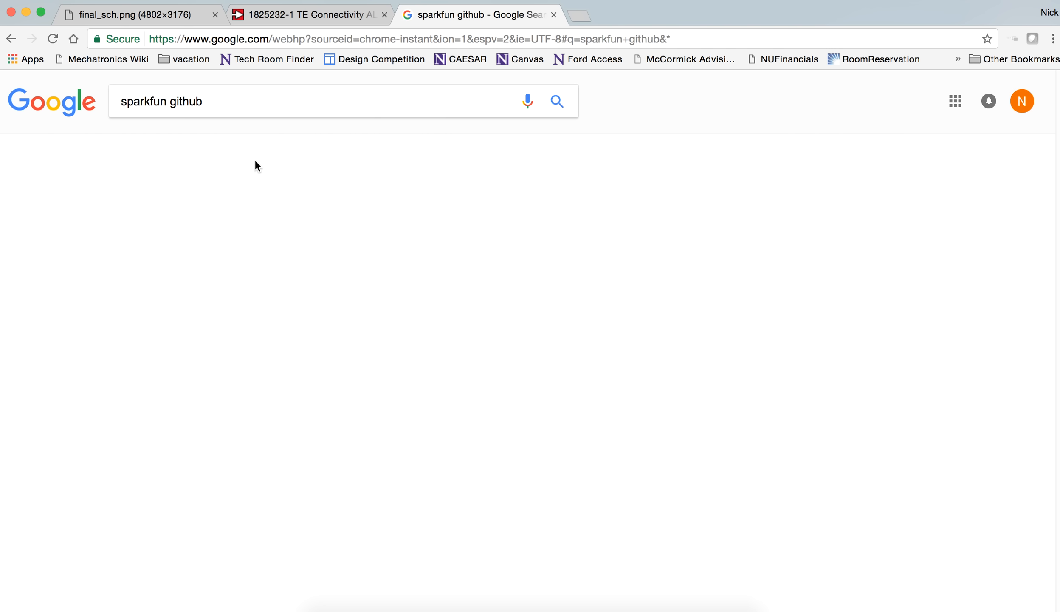
Open the SparkFun-Eagle-Libraries repository from SparkFun's GitHub page and download it as a ZIP
{"action": "left_click", "coordinate": [202, 207]}
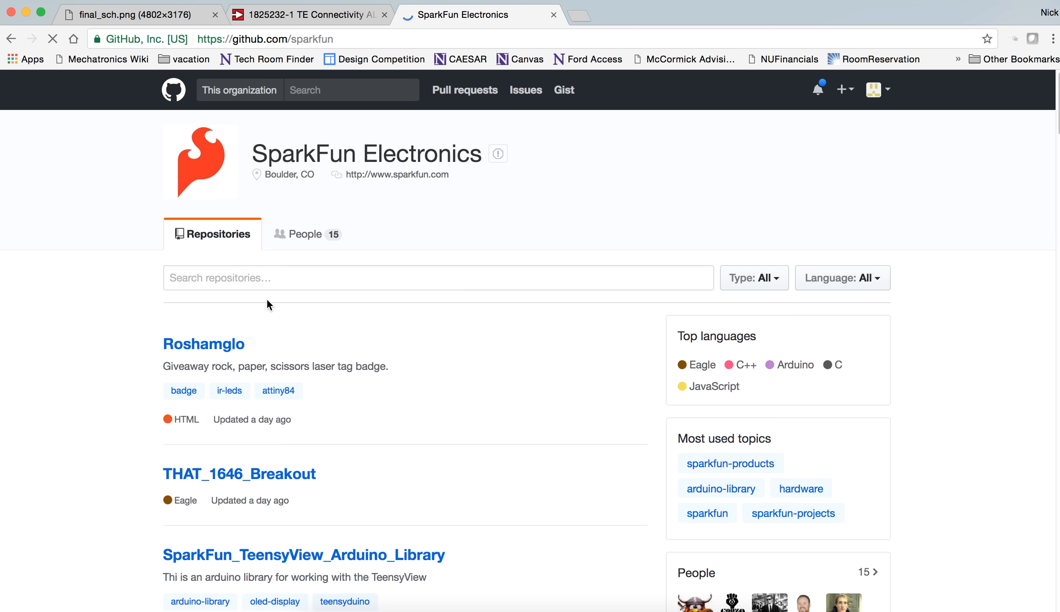
{"action": "scroll", "coordinate": [324, 352], "scroll_direction": "down", "scroll_amount": 10}
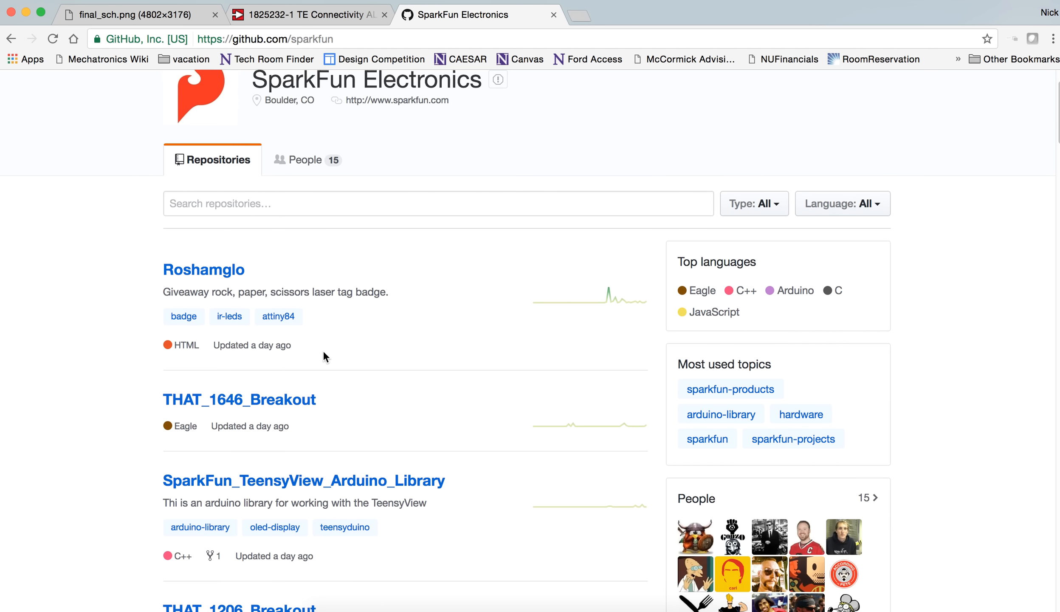
{"action": "scroll", "coordinate": [323, 357], "scroll_direction": "down", "scroll_amount": 13}
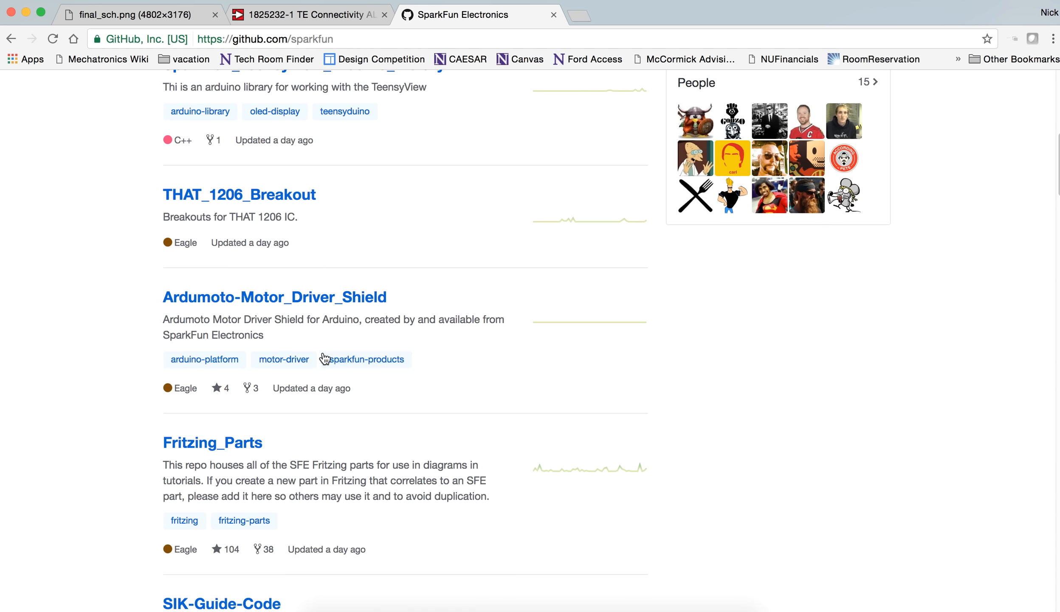
{"action": "left_click", "coordinate": [310, 370]}
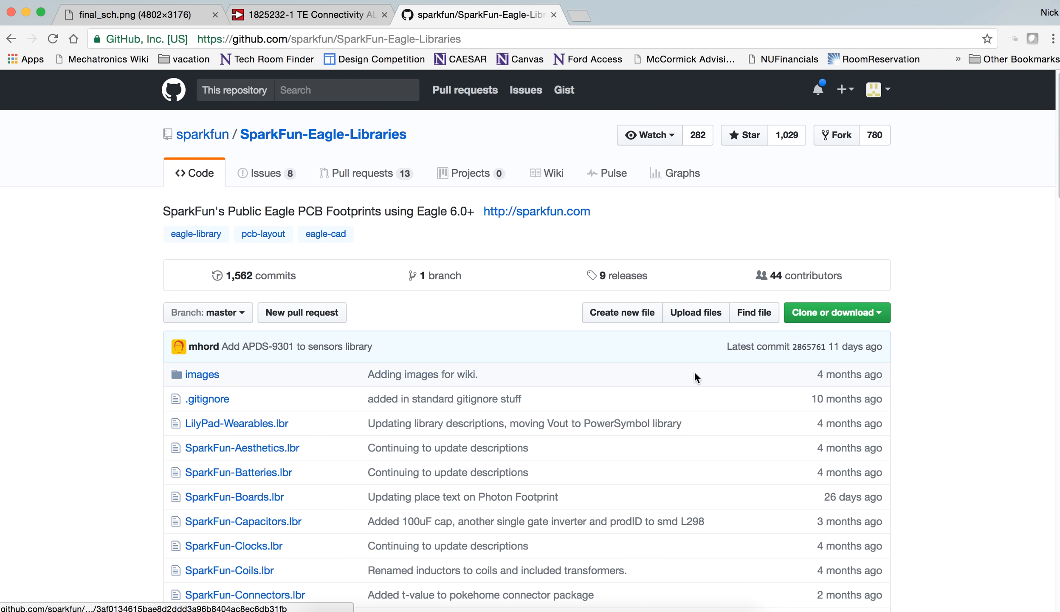
{"action": "left_click", "coordinate": [879, 310]}
{"action": "left_click", "coordinate": [818, 430]}
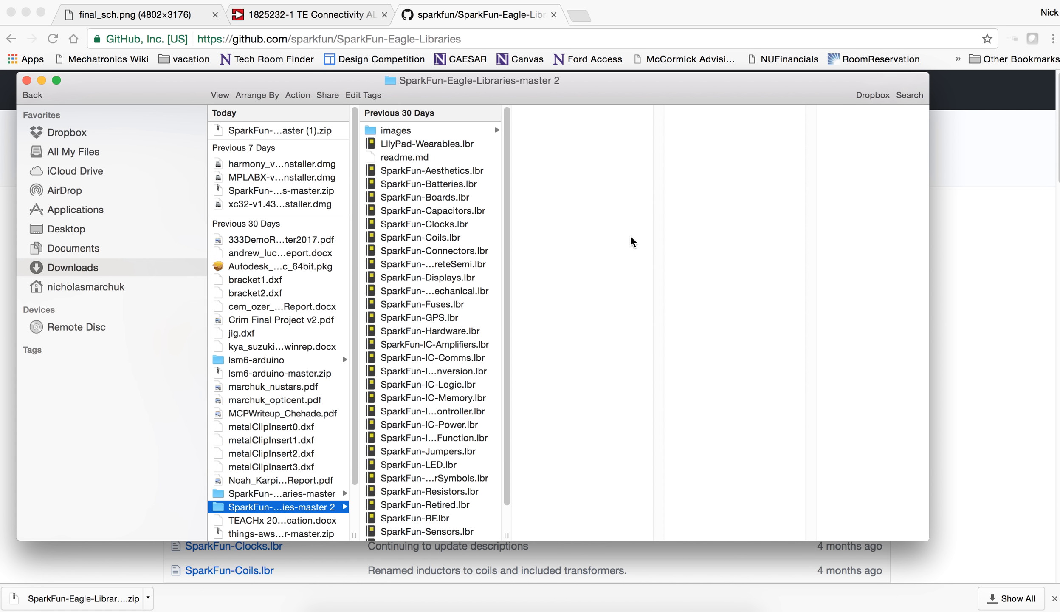
Rename the SparkFun-Eagle-Libraries-master folder in Downloads as SparkFun-Eagle-Libraries
{"action": "left_click", "coordinate": [284, 495]}
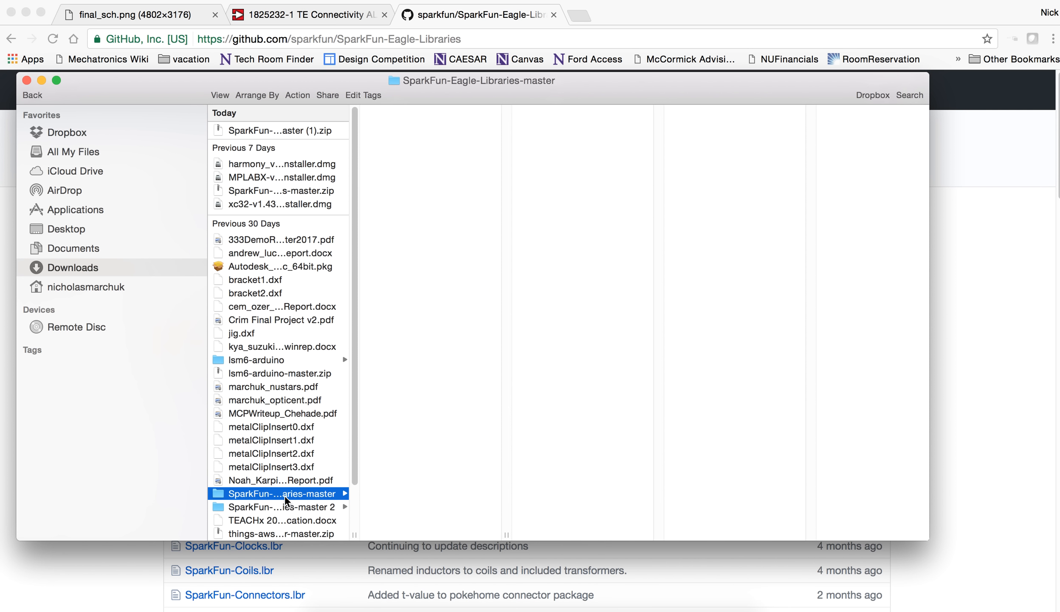
{"action": "right_click", "coordinate": [285, 495]}
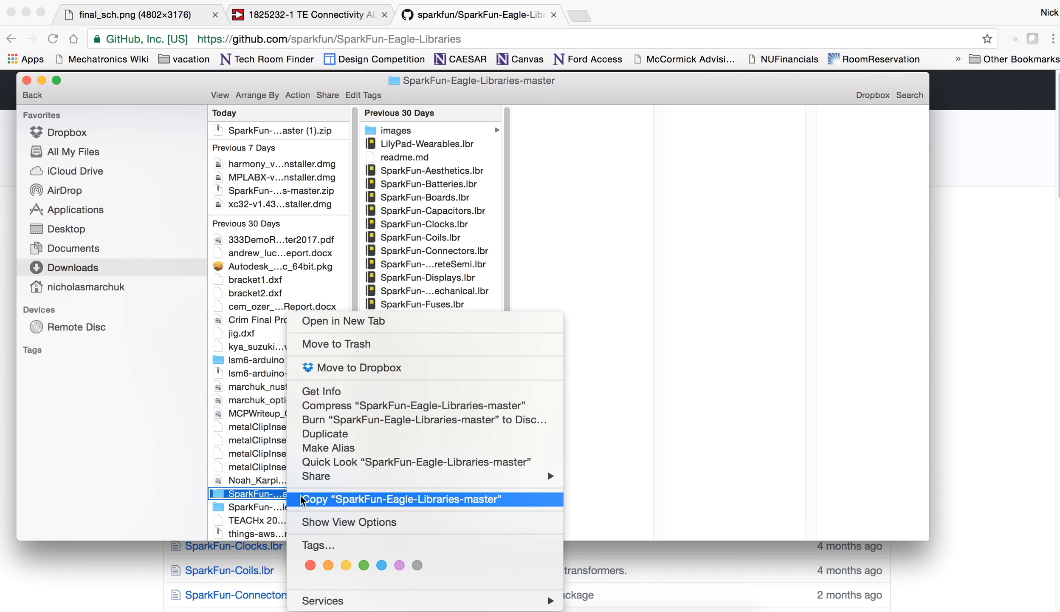
{"action": "left_click", "coordinate": [255, 494]}
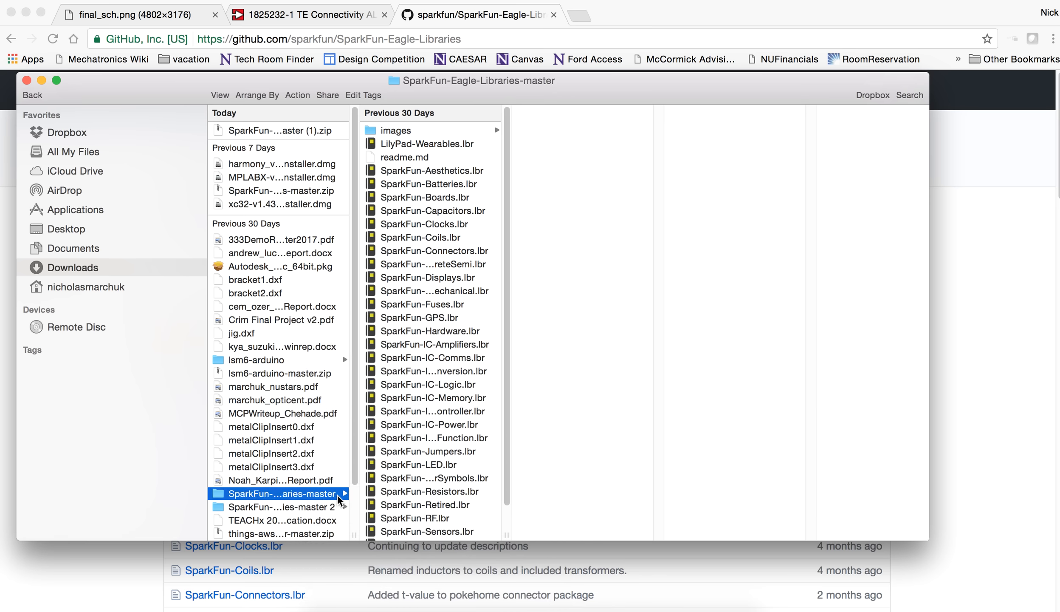
{"action": "key", "text": "Return"}
{"action": "left_click", "coordinate": [300, 504]}
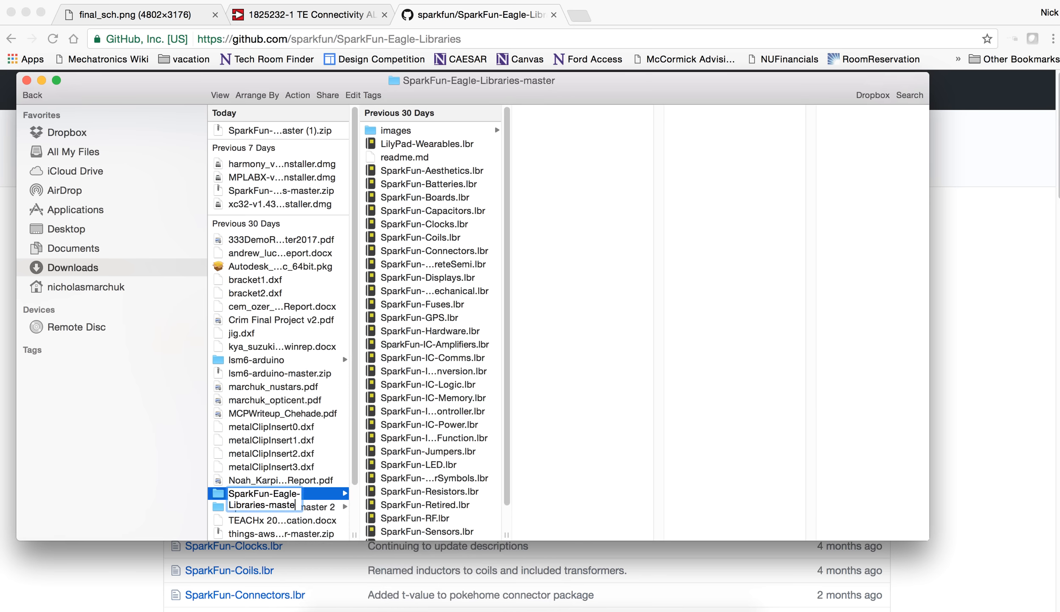
{"action": "key", "text": "BackSpace"}
{"action": "key", "text": "BackSpace"}
{"action": "key", "text": "BackSpace"}
{"action": "key", "text": "Return"}
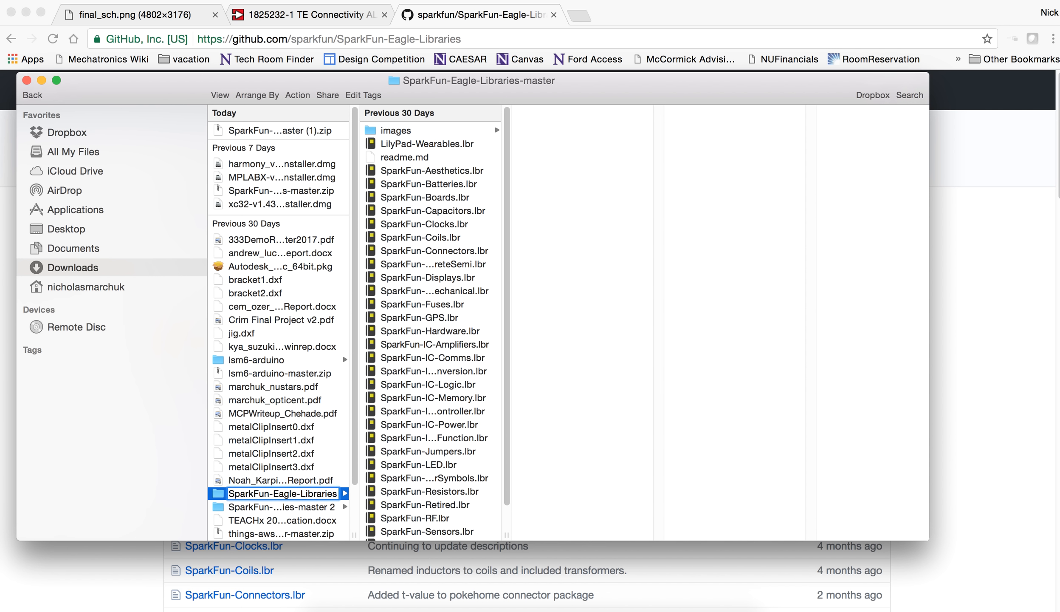
Copy the SparkFun-Eagle-Libraries folder into the lbr folder of EAGLE-8.1.0 in Applications
{"action": "right_click", "coordinate": [255, 496]}
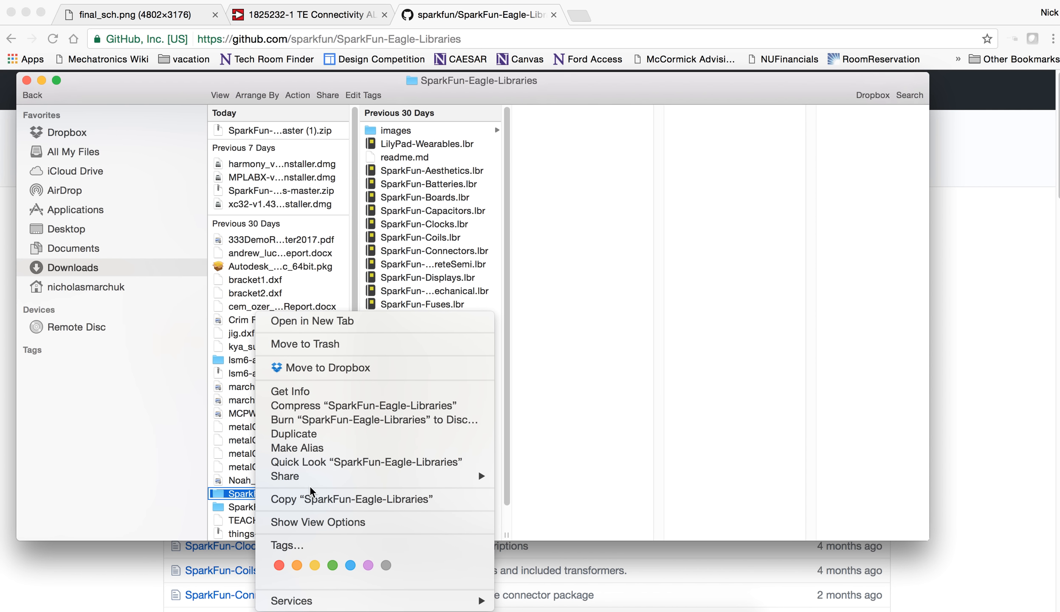
{"action": "left_click", "coordinate": [309, 498]}
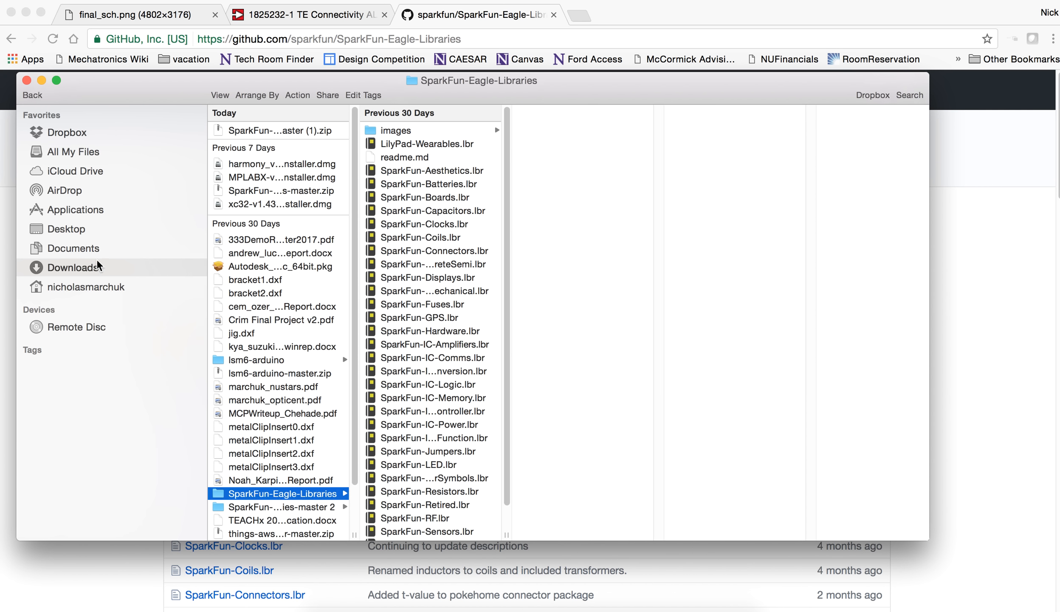
{"action": "left_click", "coordinate": [106, 209]}
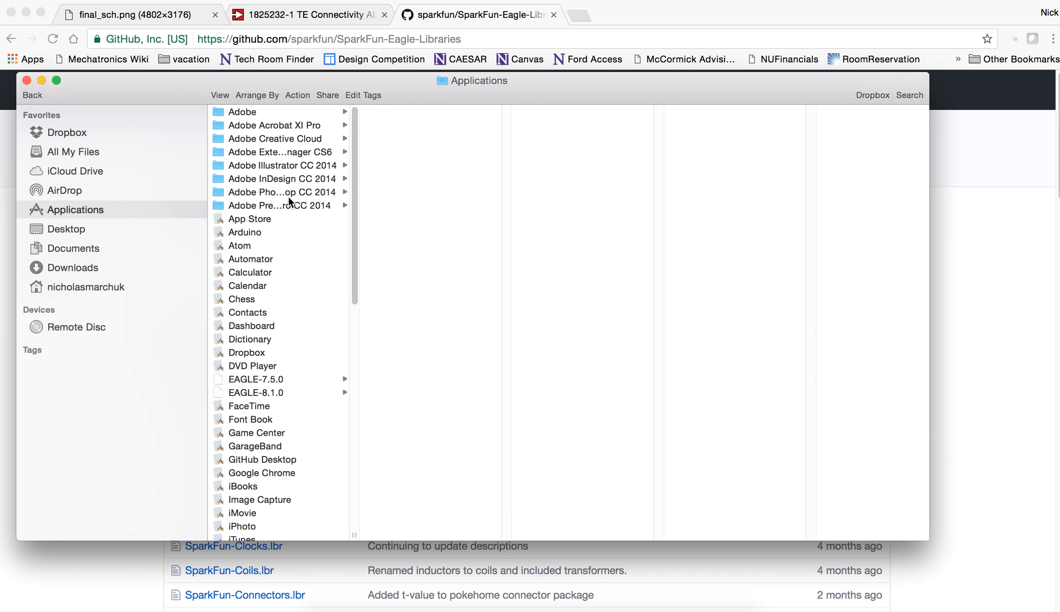
{"action": "left_click", "coordinate": [271, 392]}
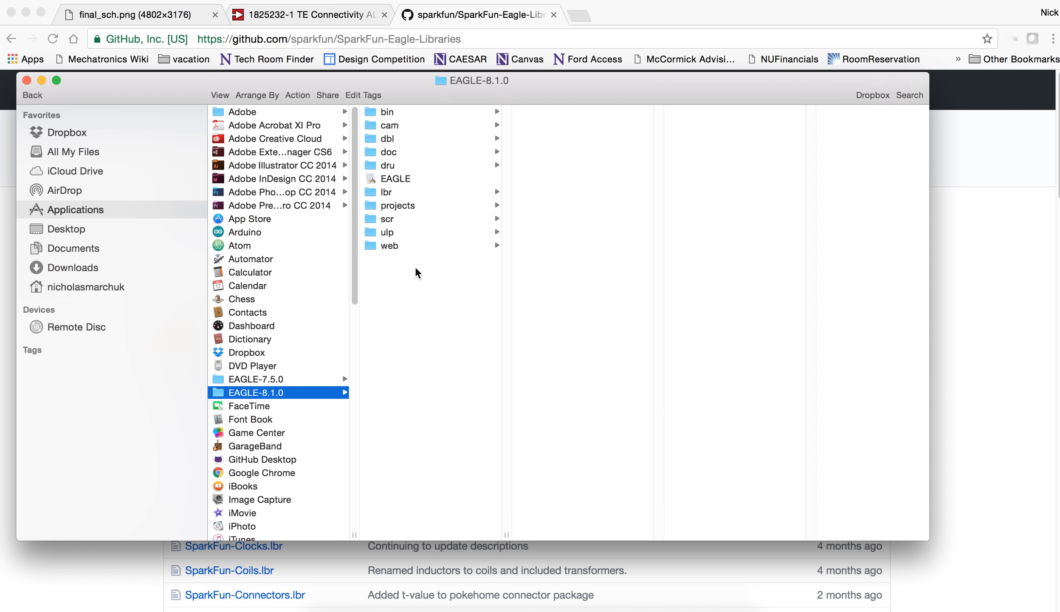
{"action": "left_click", "coordinate": [405, 192]}
{"action": "right_click", "coordinate": [626, 208]}
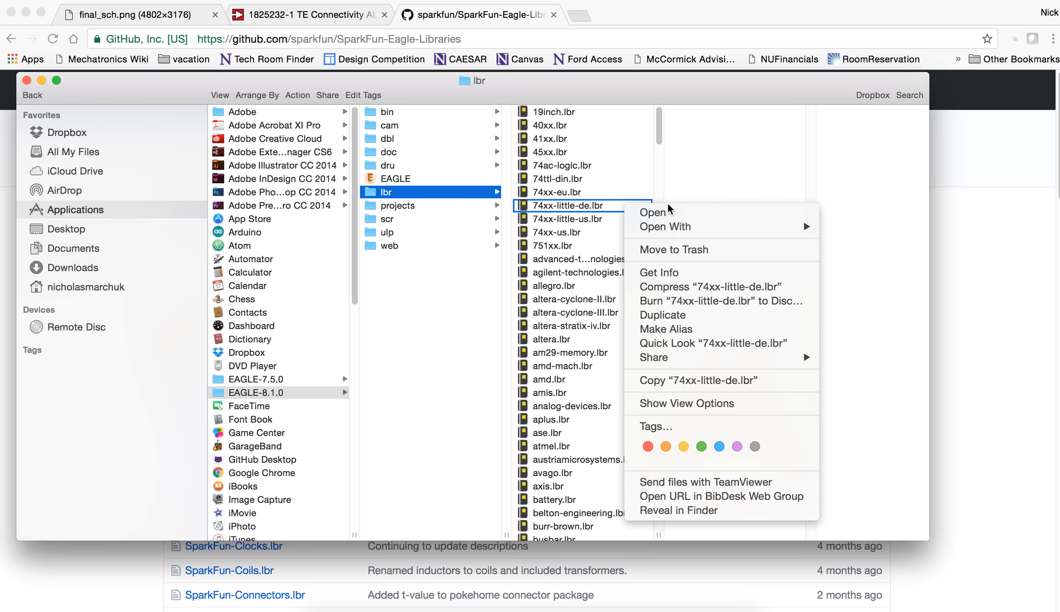
{"action": "right_click", "coordinate": [710, 180]}
{"action": "left_click", "coordinate": [739, 234]}
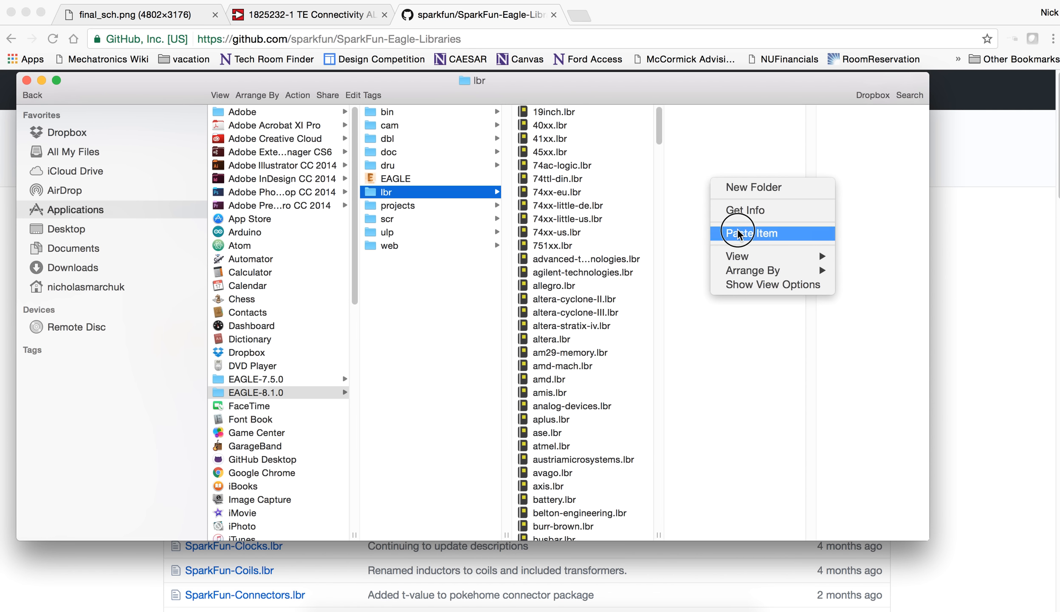
{"action": "scroll", "coordinate": [611, 278], "scroll_direction": "down", "scroll_amount": 5}
{"action": "scroll", "coordinate": [607, 278], "scroll_direction": "up", "scroll_amount": 5}
{"action": "scroll", "coordinate": [611, 281], "scroll_direction": "down", "scroll_amount": 8}
{"action": "scroll", "coordinate": [611, 280], "scroll_direction": "down", "scroll_amount": 10}
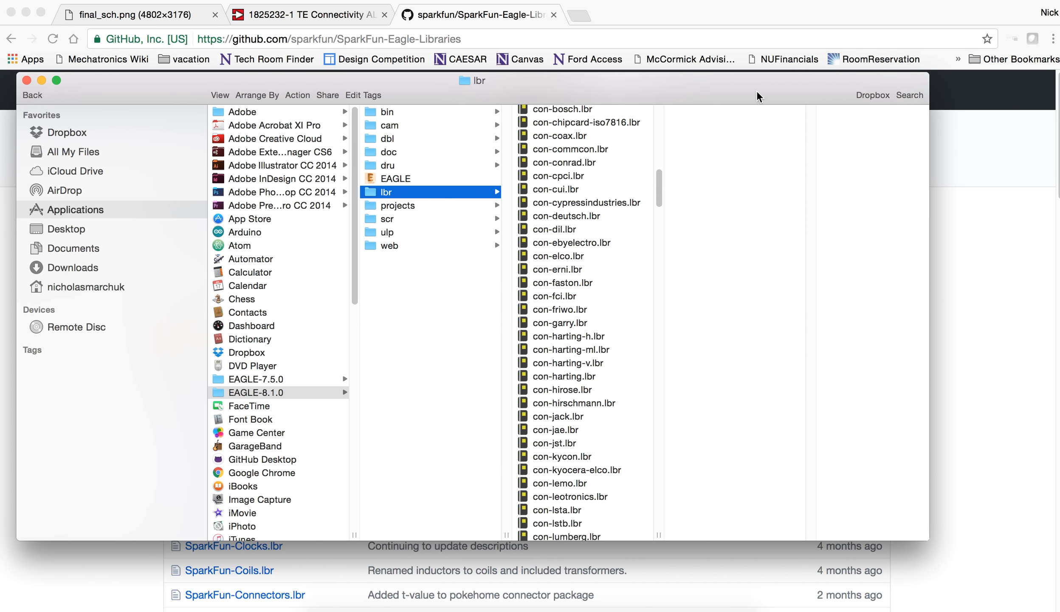
Minimize the Finder window, switch to EAGLE, and refresh the Libraries branch to expand the SparkFun-Eagle-Libraries folder
{"action": "left_click", "coordinate": [42, 81]}
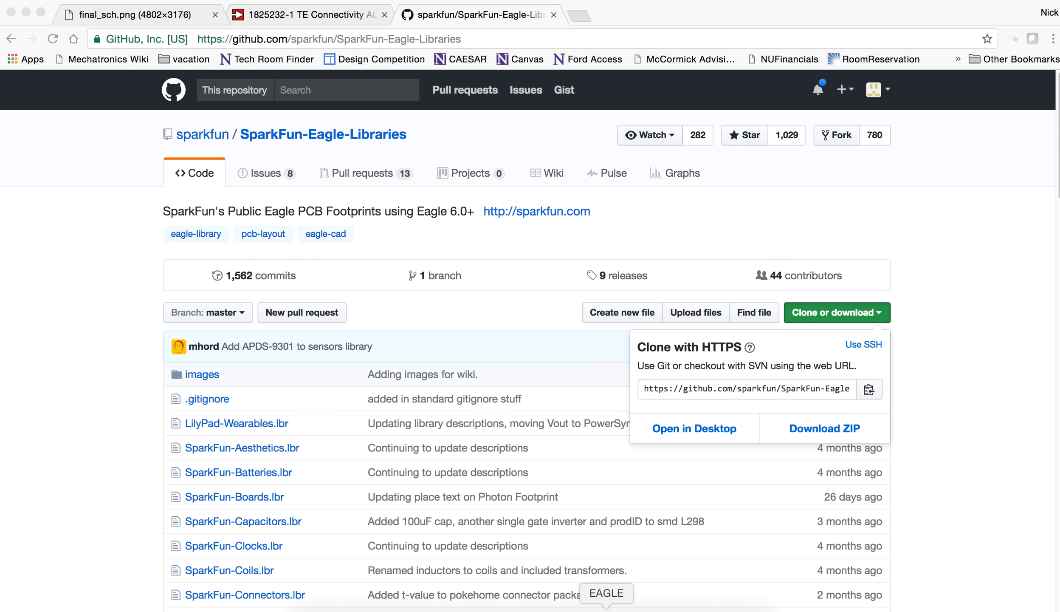
{"action": "left_click", "coordinate": [607, 605]}
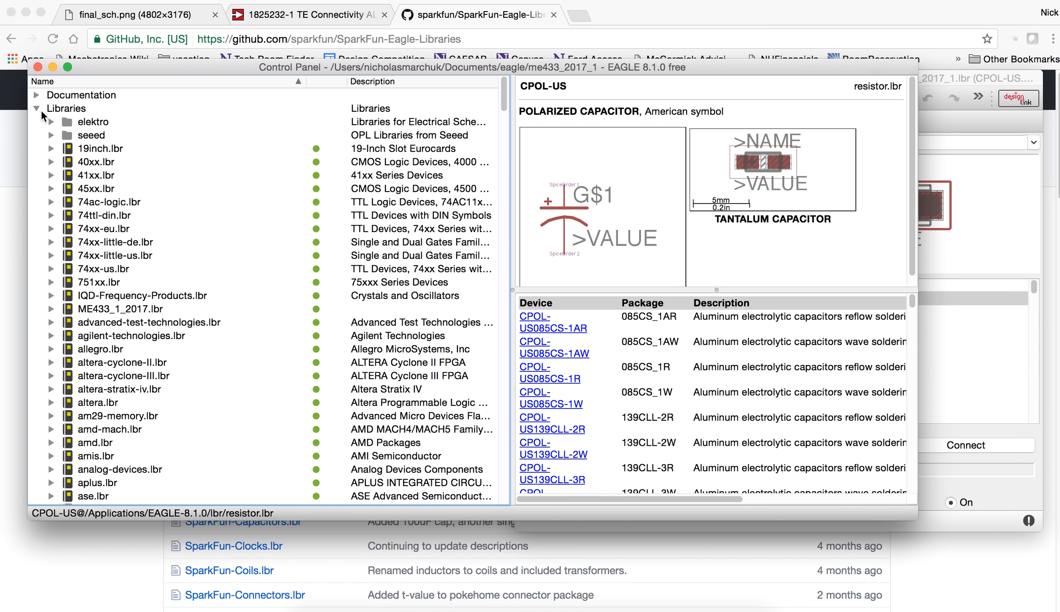
{"action": "left_click", "coordinate": [38, 108]}
{"action": "left_click", "coordinate": [36, 108]}
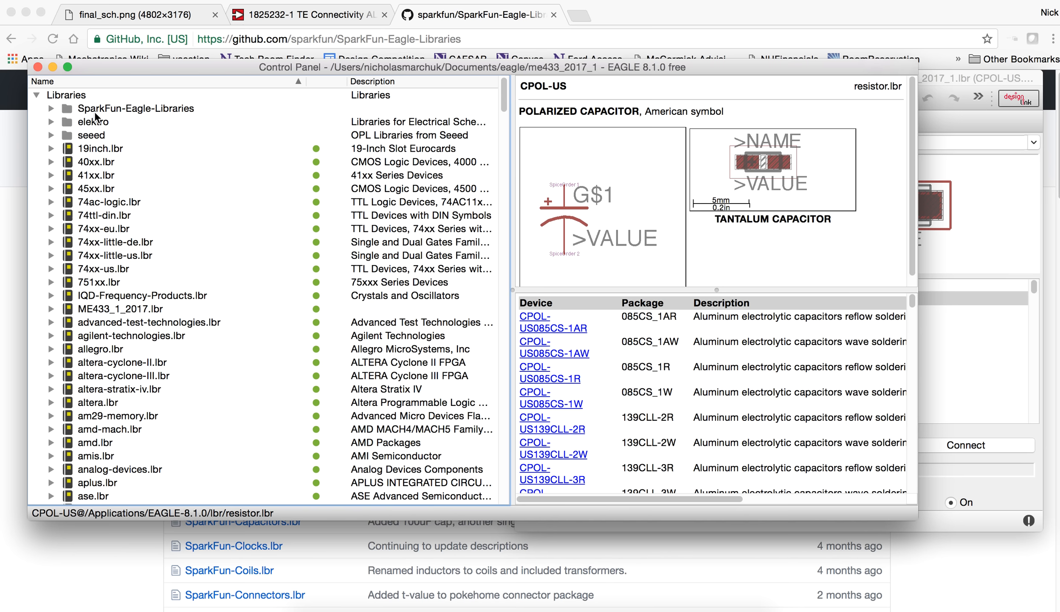
{"action": "left_click", "coordinate": [51, 110]}
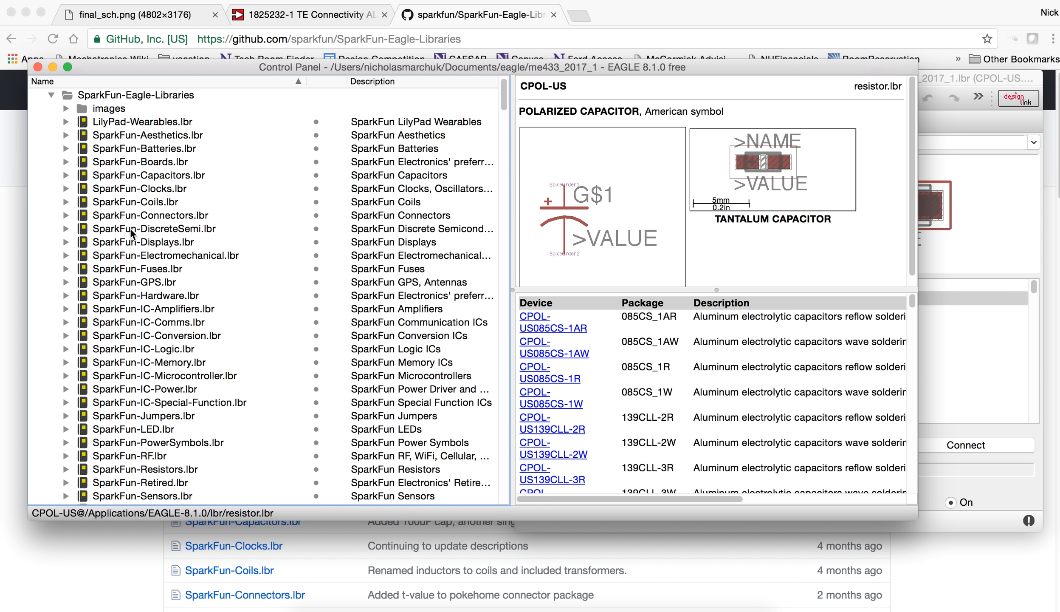
Expand SparkFun-Connectors.lbr and preview the symbol and 1X01 package of the CONN_01 device
{"action": "scroll", "coordinate": [178, 306], "scroll_direction": "down", "scroll_amount": 5}
{"action": "scroll", "coordinate": [175, 305], "scroll_direction": "up", "scroll_amount": 5}
{"action": "left_click", "coordinate": [111, 215]}
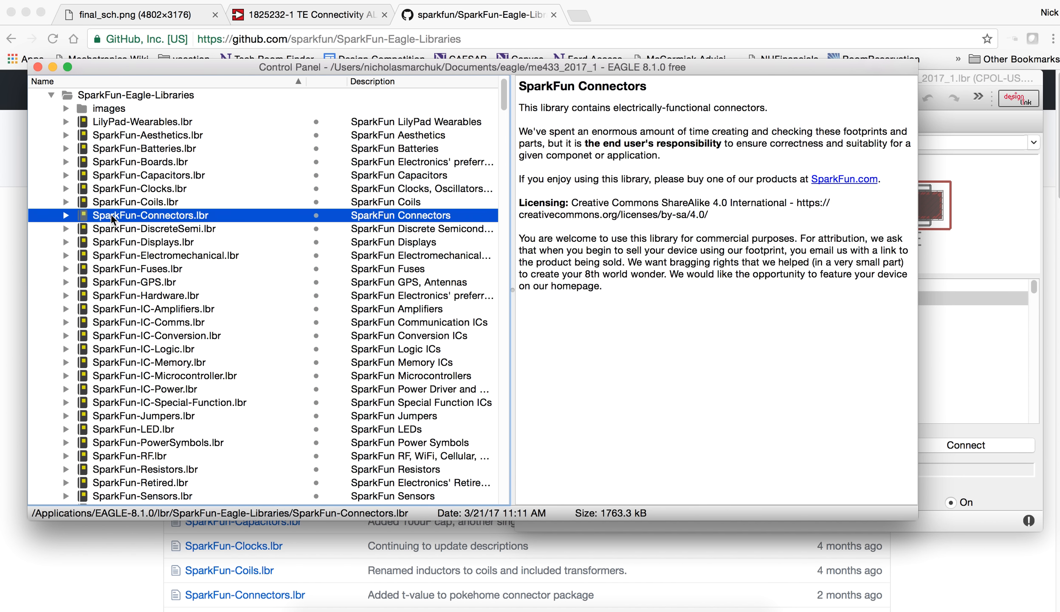
{"action": "left_click", "coordinate": [67, 215]}
{"action": "scroll", "coordinate": [163, 266], "scroll_direction": "down", "scroll_amount": 3}
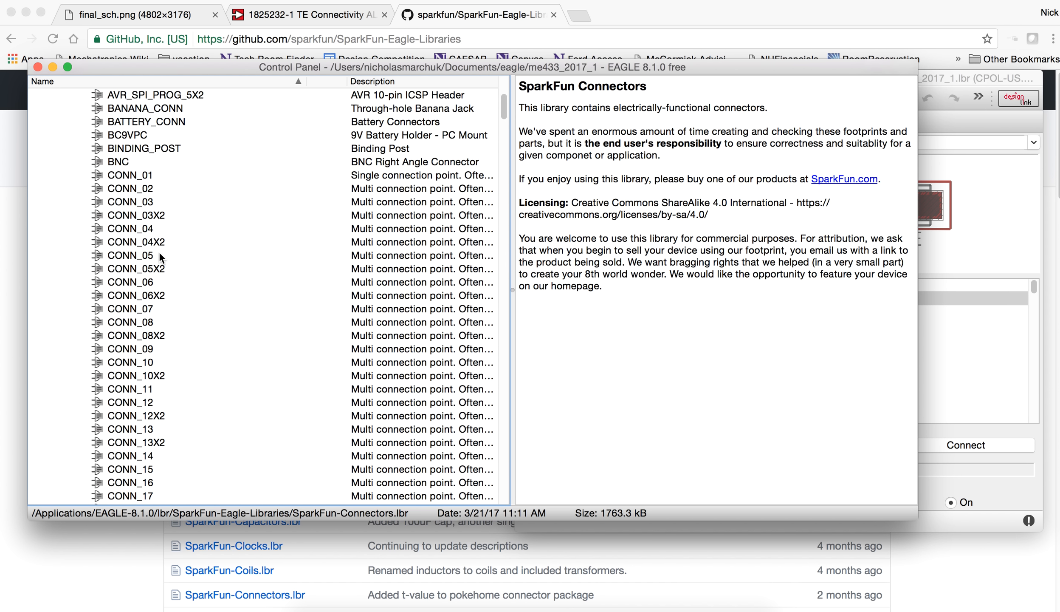
{"action": "left_click", "coordinate": [132, 179]}
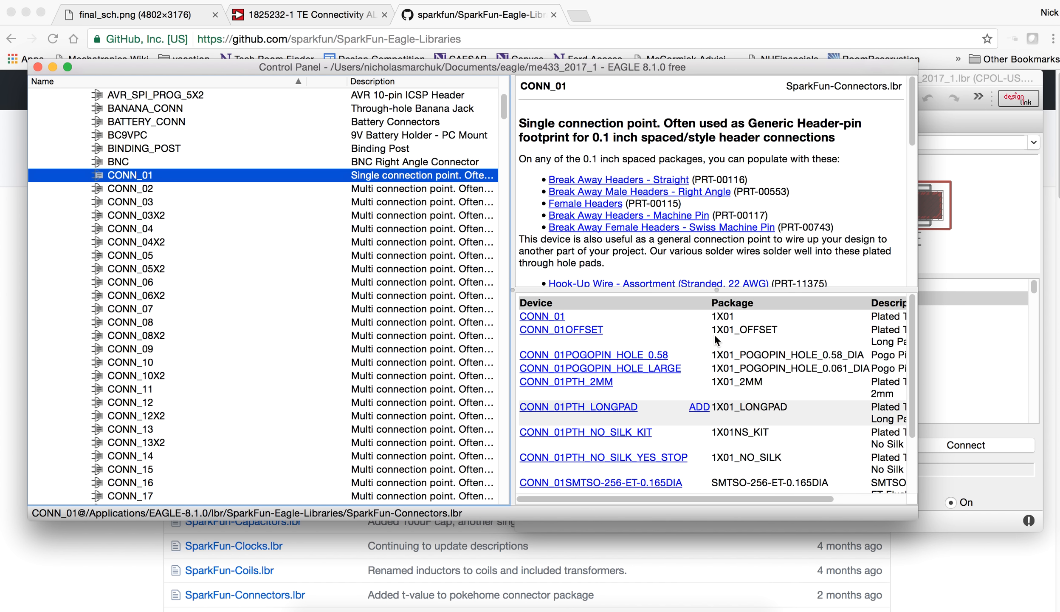
{"action": "left_click", "coordinate": [544, 316]}
{"action": "scroll", "coordinate": [644, 234], "scroll_direction": "down", "scroll_amount": 10}
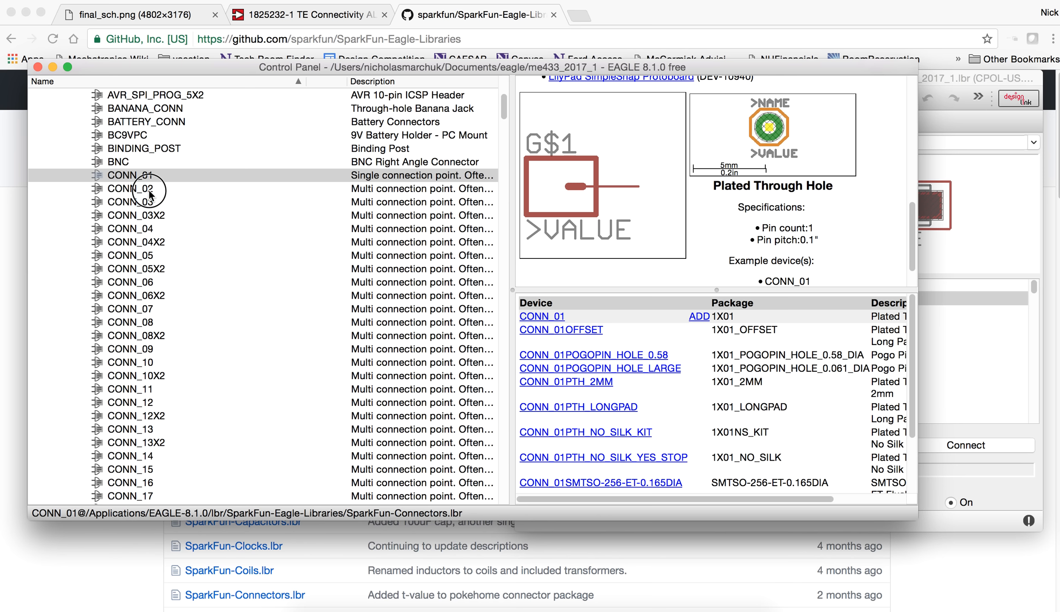
Preview the CONN_02 device's symbol with its standard 1X02 package and its 1X02_LOCK locking package
{"action": "left_click", "coordinate": [168, 192]}
{"action": "scroll", "coordinate": [617, 249], "scroll_direction": "down", "scroll_amount": 10}
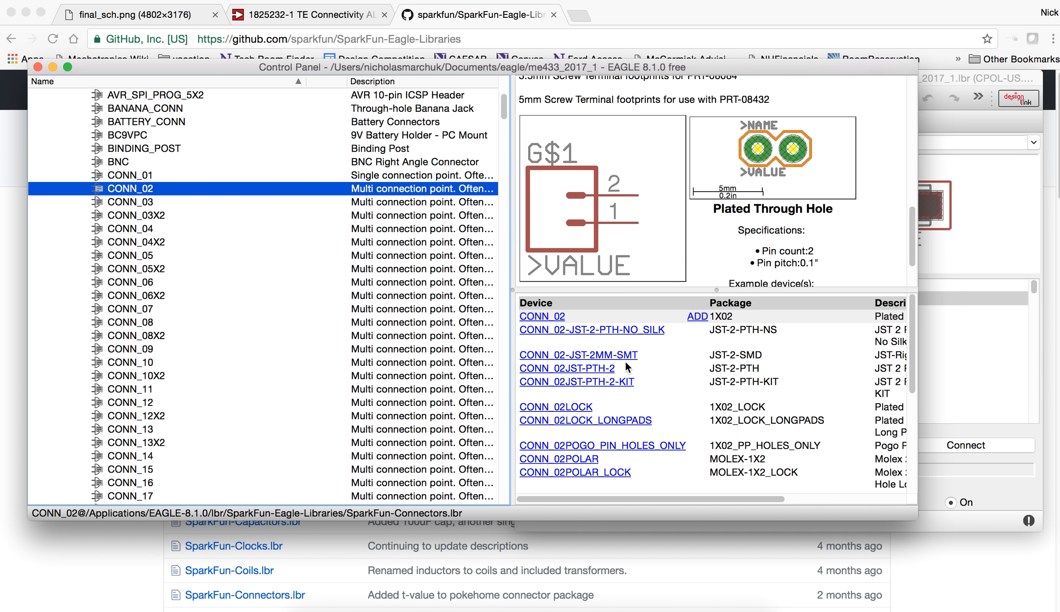
{"action": "left_click", "coordinate": [588, 411]}
{"action": "scroll", "coordinate": [661, 234], "scroll_direction": "down", "scroll_amount": 5}
{"action": "scroll", "coordinate": [661, 229], "scroll_direction": "down", "scroll_amount": 5}
{"action": "scroll", "coordinate": [660, 229], "scroll_direction": "up", "scroll_amount": 2}
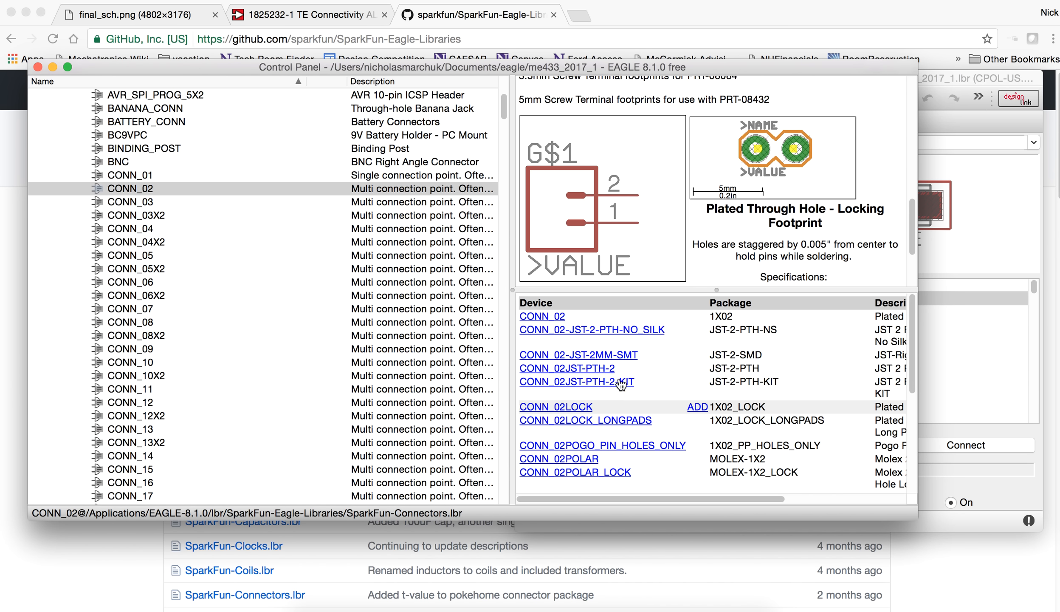
Examine the JST-2-PTH package variant of CONN_02 and return to the standard 1X02 variant
{"action": "left_click", "coordinate": [602, 371]}
{"action": "scroll", "coordinate": [648, 247], "scroll_direction": "down", "scroll_amount": 10}
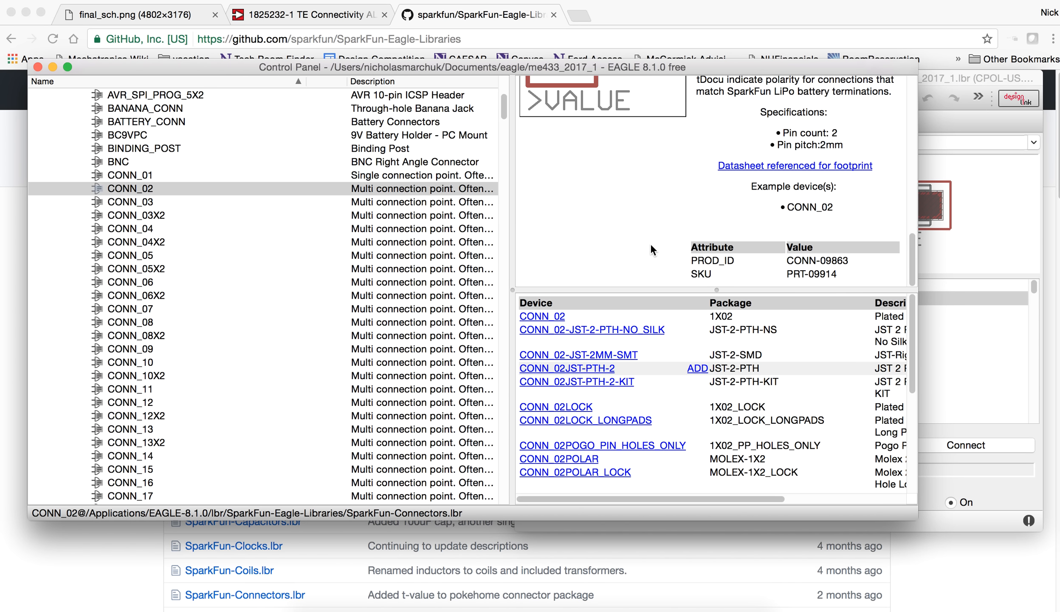
{"action": "scroll", "coordinate": [651, 245], "scroll_direction": "up", "scroll_amount": 5}
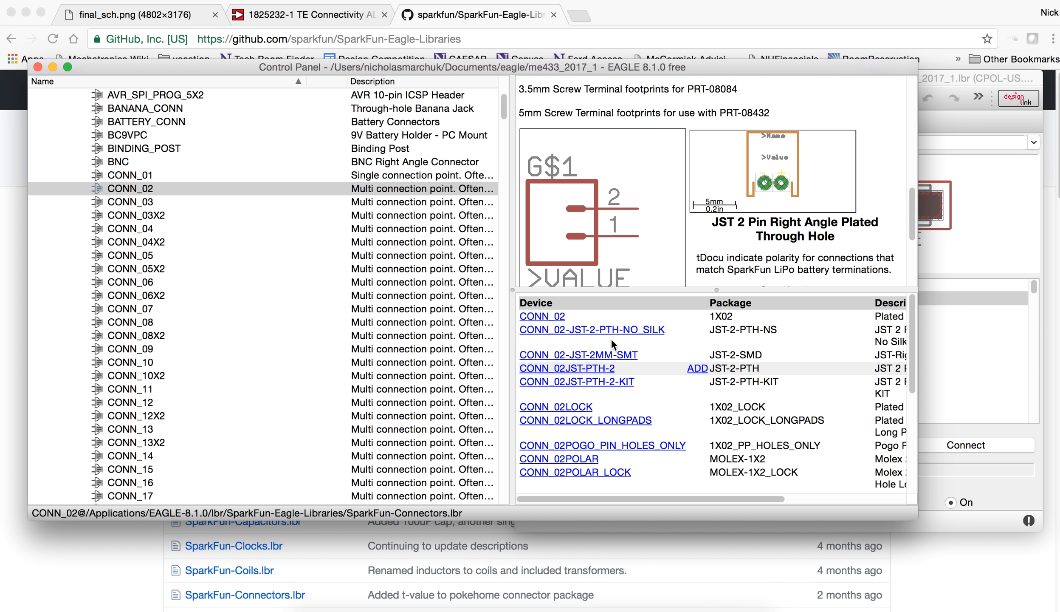
{"action": "scroll", "coordinate": [612, 340], "scroll_direction": "down", "scroll_amount": 5}
{"action": "scroll", "coordinate": [614, 354], "scroll_direction": "up", "scroll_amount": 5}
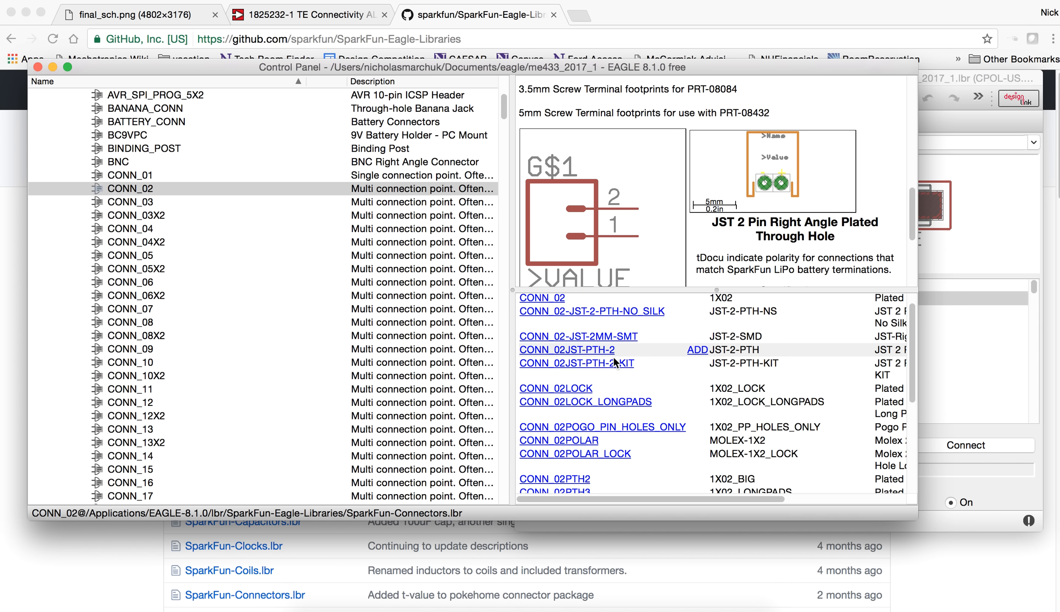
{"action": "scroll", "coordinate": [614, 356], "scroll_direction": "up", "scroll_amount": 2}
{"action": "left_click", "coordinate": [572, 320]}
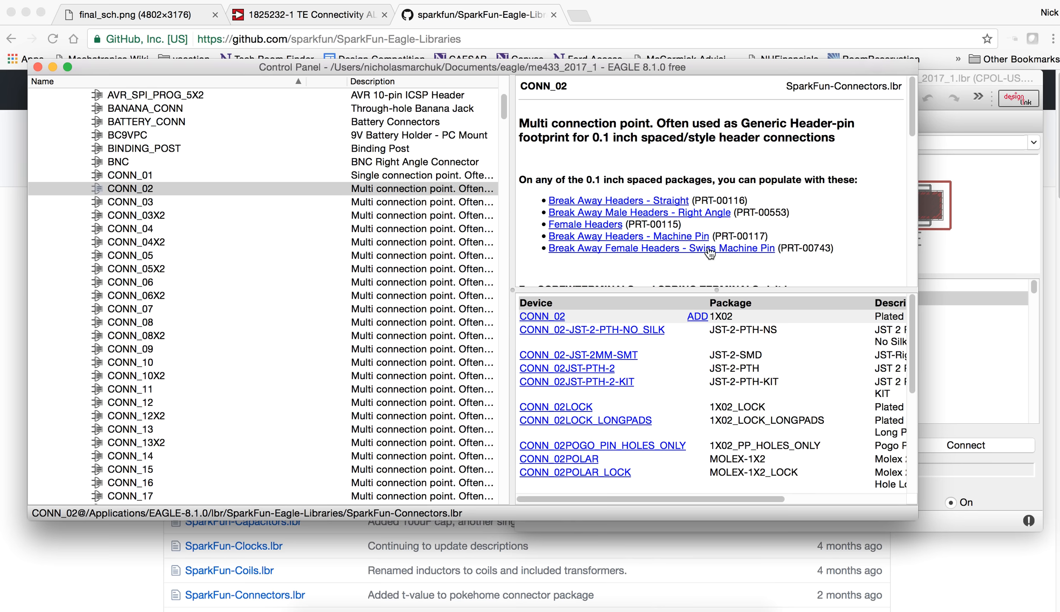
Preview the CONN_05 device's symbol and 1X05 package, and browse the remaining devices in SparkFun-Connectors.lbr
{"action": "left_click", "coordinate": [150, 255]}
{"action": "scroll", "coordinate": [651, 243], "scroll_direction": "down", "scroll_amount": 6}
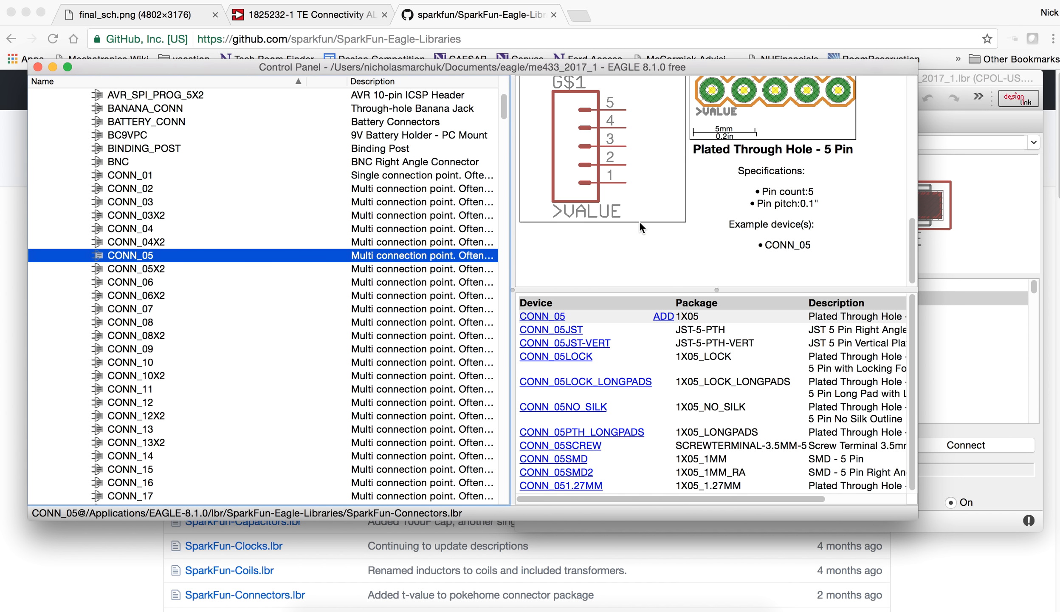
{"action": "scroll", "coordinate": [639, 222], "scroll_direction": "up", "scroll_amount": 2}
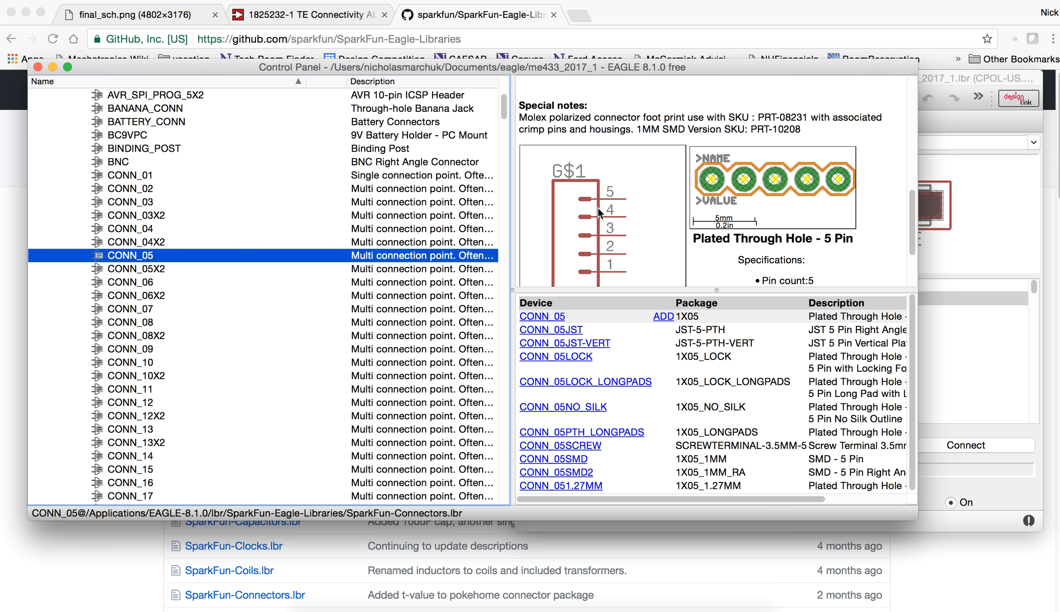
{"action": "scroll", "coordinate": [298, 299], "scroll_direction": "down", "scroll_amount": 20}
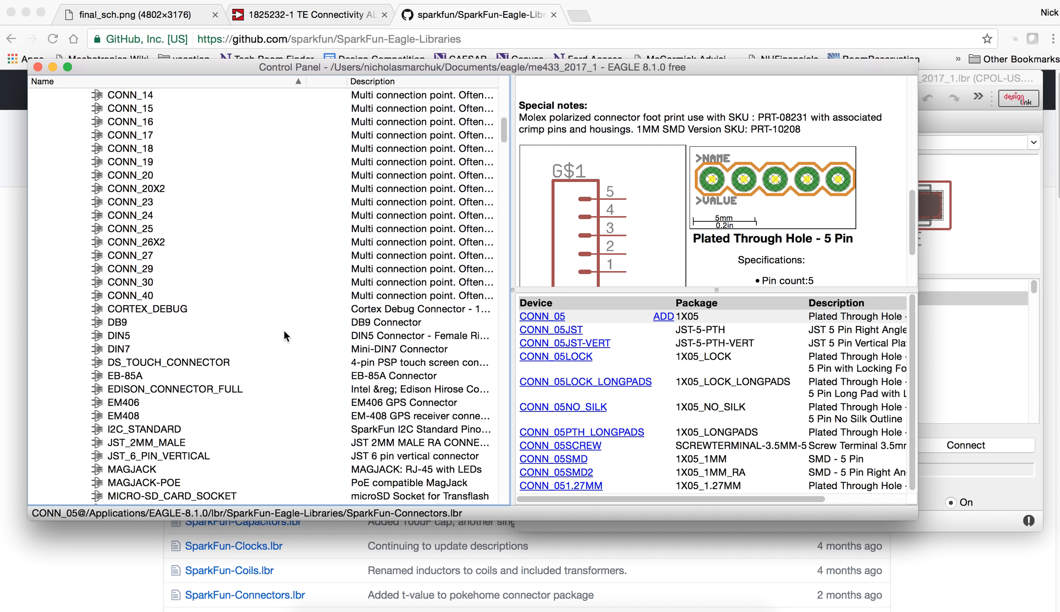
{"action": "scroll", "coordinate": [278, 337], "scroll_direction": "up", "scroll_amount": 3}
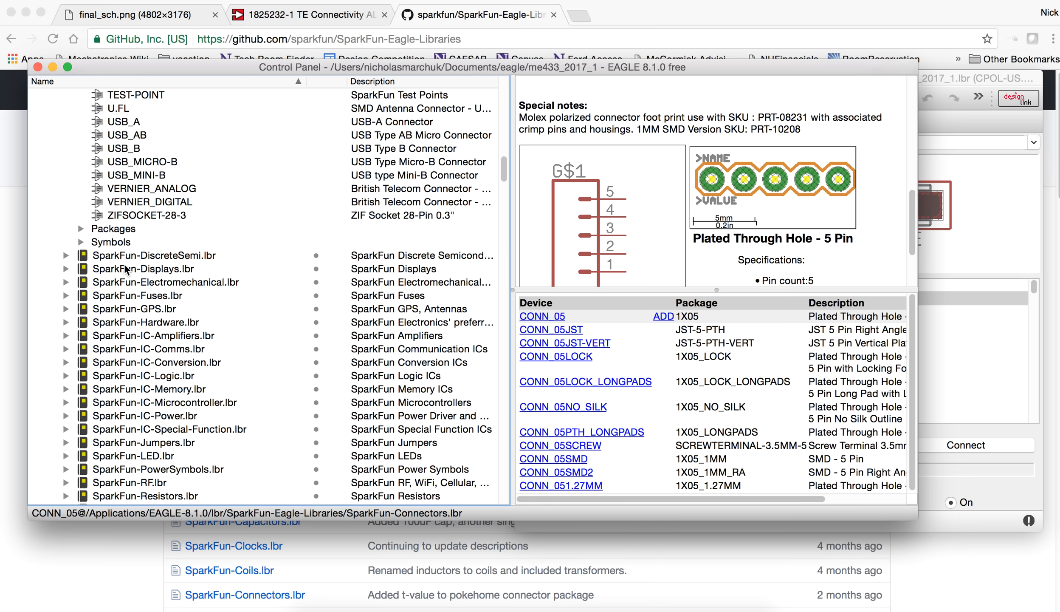
Copy the 1X05 package from SparkFun-Connectors.lbr into the me433_2017_1 library
{"action": "left_click", "coordinate": [81, 228]}
{"action": "scroll", "coordinate": [140, 318], "scroll_direction": "down", "scroll_amount": 10}
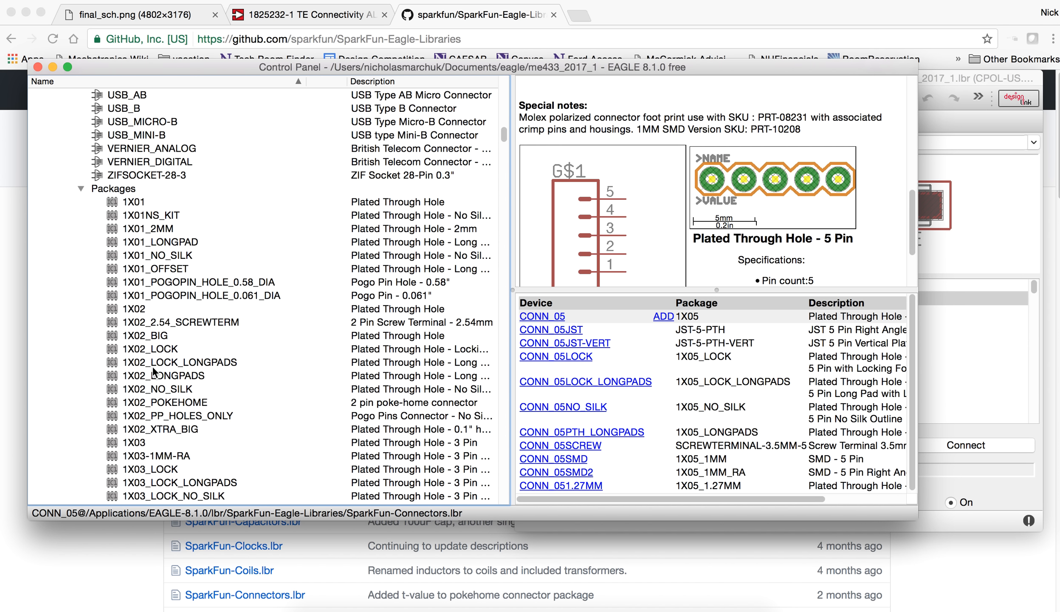
{"action": "scroll", "coordinate": [155, 374], "scroll_direction": "down", "scroll_amount": 6}
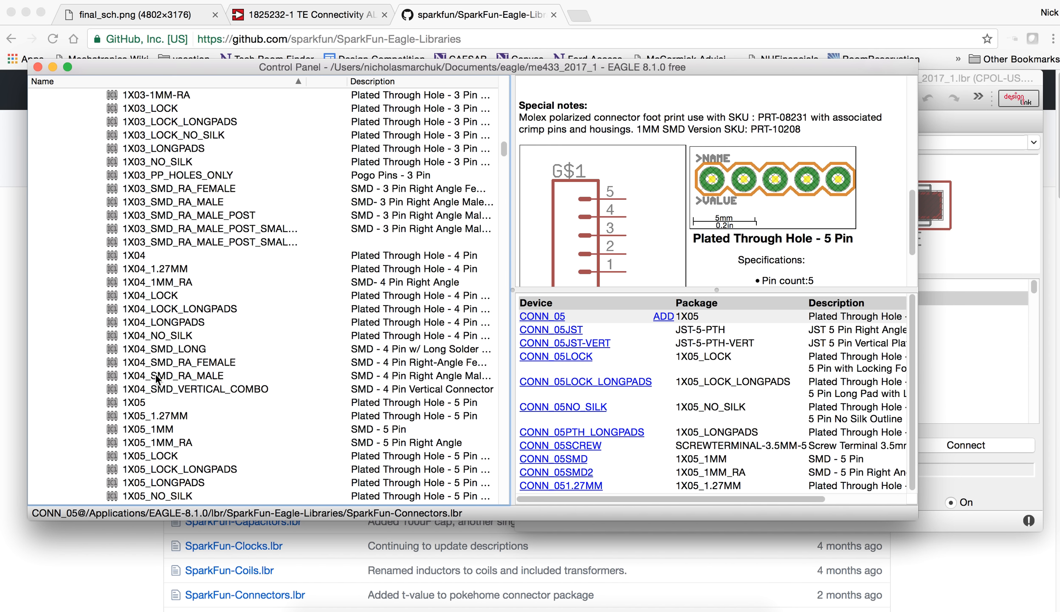
{"action": "left_click", "coordinate": [141, 363]}
{"action": "right_click", "coordinate": [144, 363]}
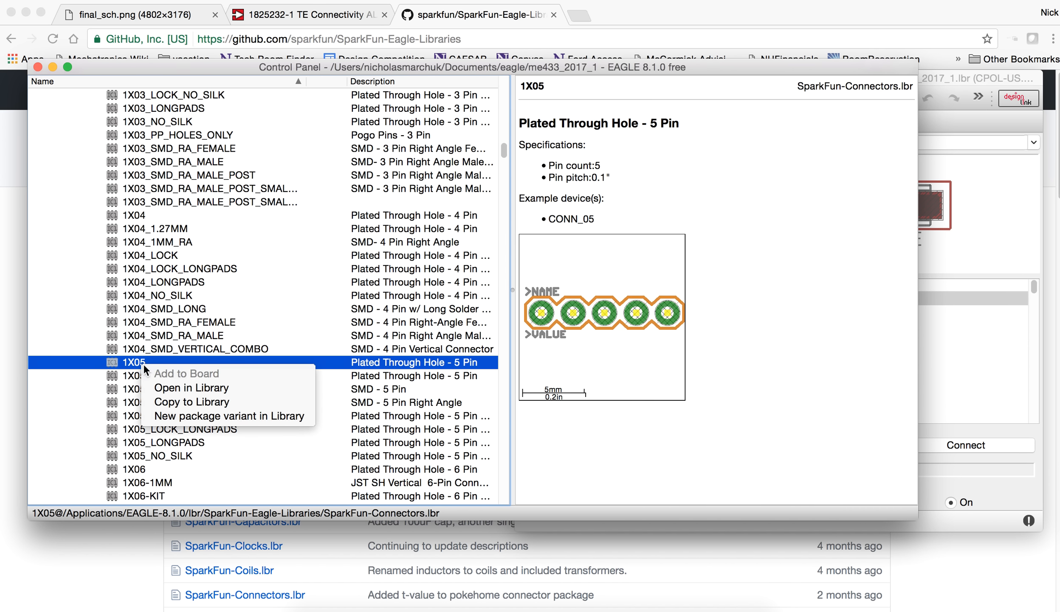
{"action": "left_click", "coordinate": [173, 401]}
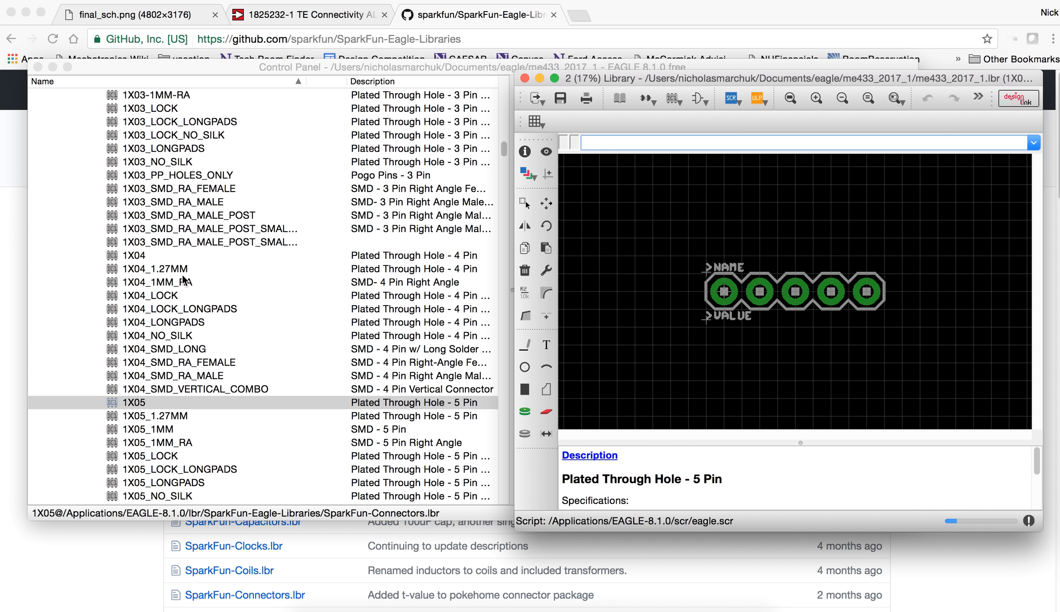
Copy the 3-pin 1X03 through-hole package from SparkFun-Connectors.lbr into the custom library
{"action": "scroll", "coordinate": [183, 280], "scroll_direction": "up", "scroll_amount": 5}
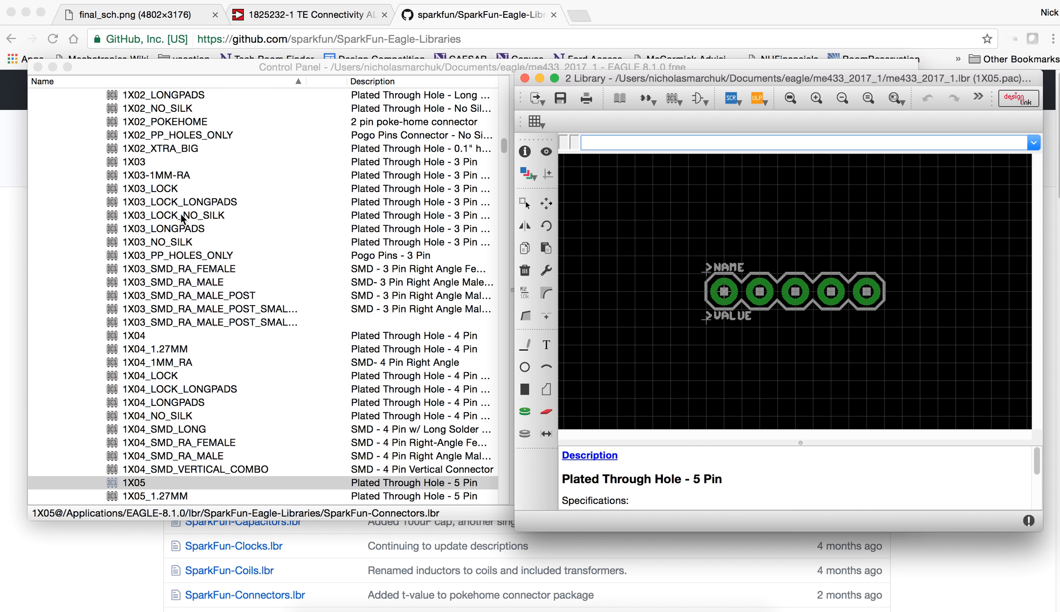
{"action": "left_click", "coordinate": [134, 160]}
{"action": "right_click", "coordinate": [137, 162]}
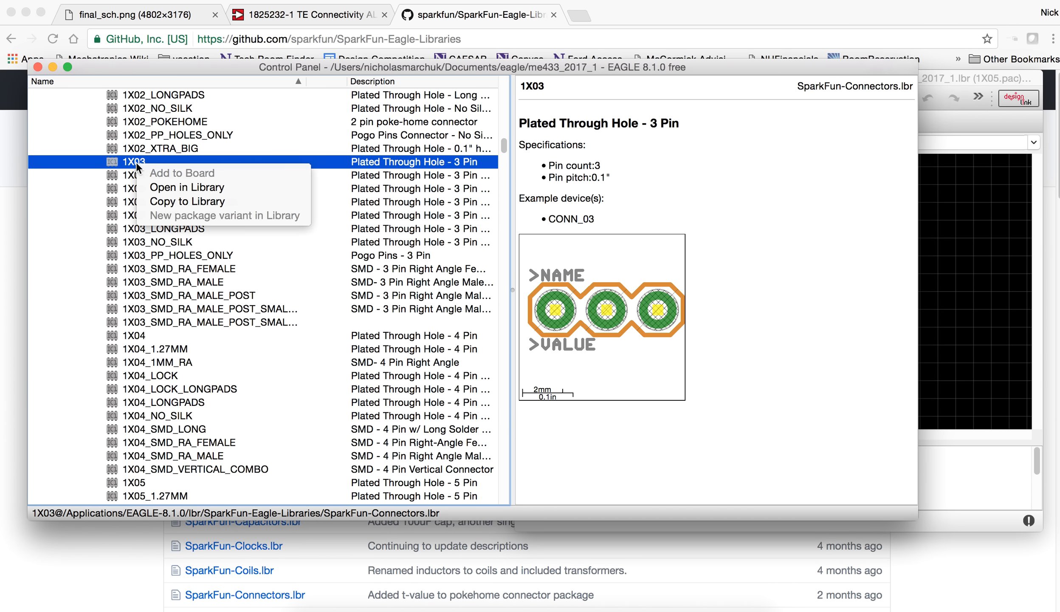
{"action": "left_click", "coordinate": [177, 201]}
Copy the 8-pin 1X08 through-hole package from SparkFun-Connectors.lbr into the custom library
{"action": "scroll", "coordinate": [178, 243], "scroll_direction": "down", "scroll_amount": 10}
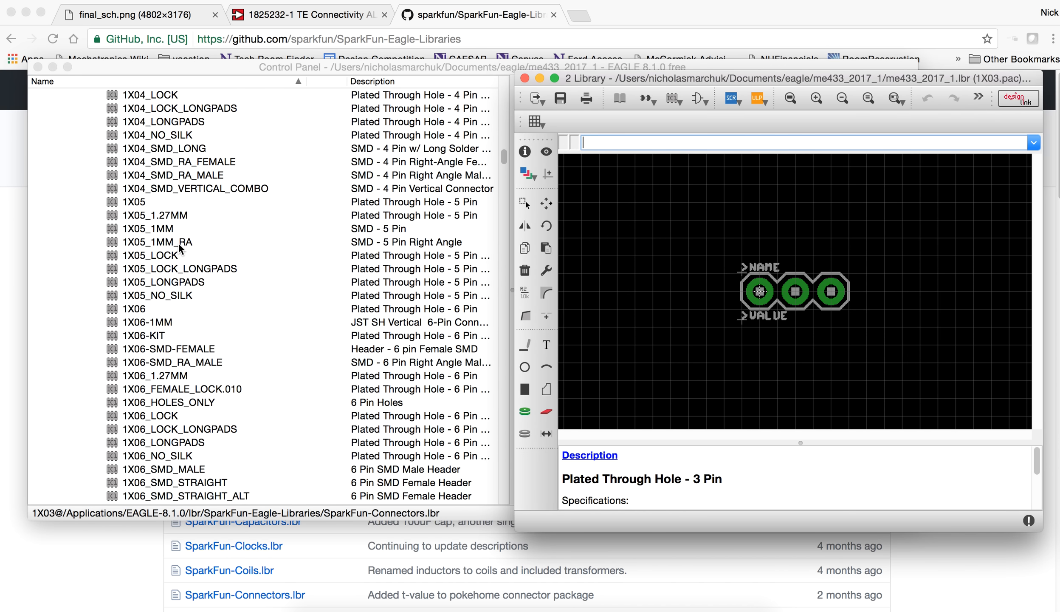
{"action": "scroll", "coordinate": [178, 249], "scroll_direction": "down", "scroll_amount": 5}
{"action": "left_click", "coordinate": [141, 241]}
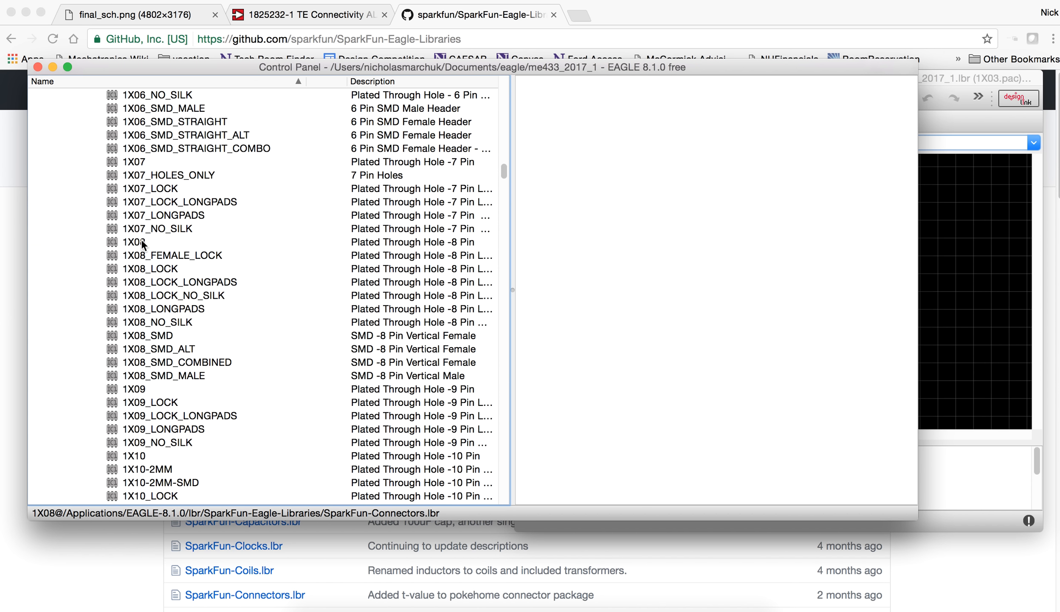
{"action": "right_click", "coordinate": [142, 241]}
{"action": "left_click", "coordinate": [167, 279]}
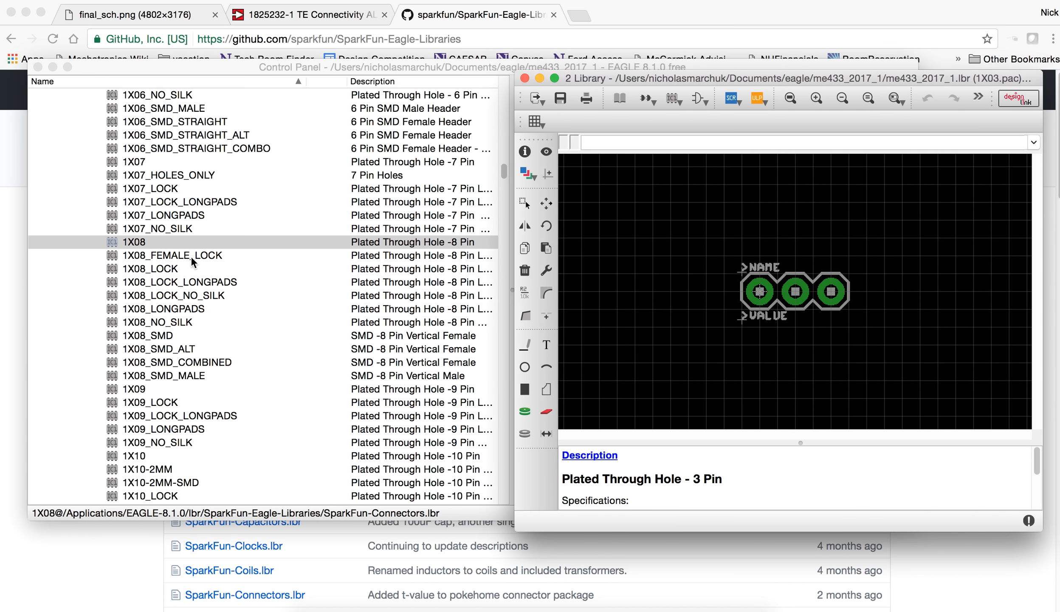
Collapse the package list of SparkFun-Connectors.lbr, expand its symbols and copy the CONN_08 symbol into the custom library
{"action": "scroll", "coordinate": [198, 237], "scroll_direction": "down", "scroll_amount": 12}
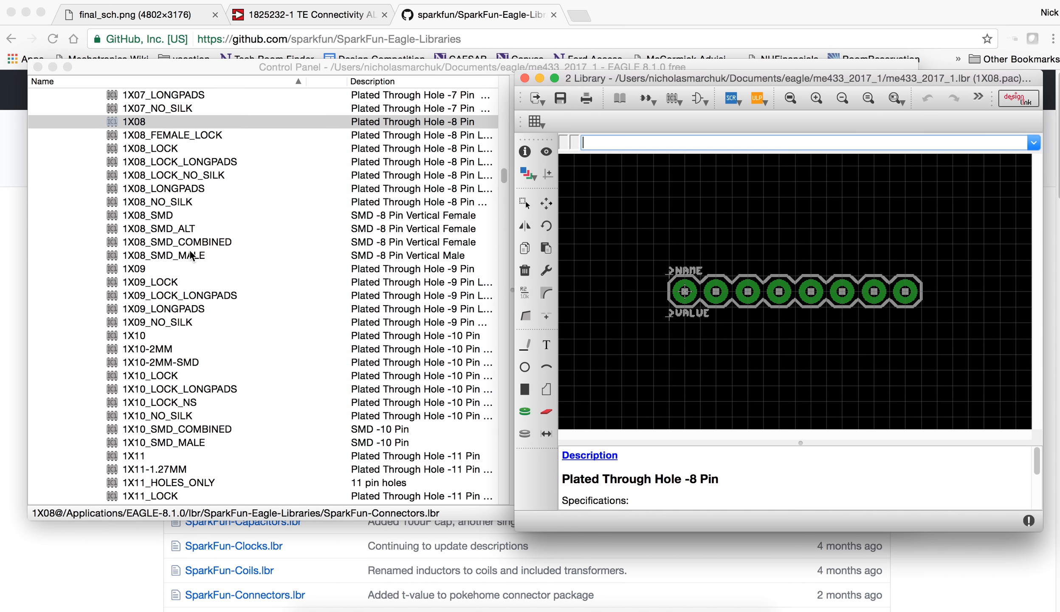
{"action": "scroll", "coordinate": [191, 255], "scroll_direction": "up", "scroll_amount": 15}
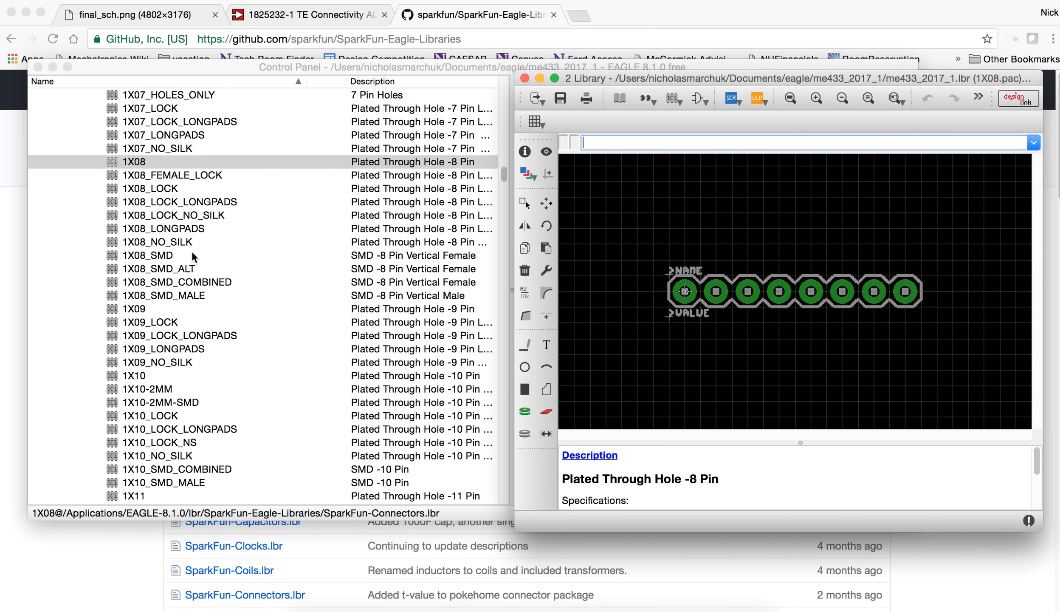
{"action": "scroll", "coordinate": [191, 249], "scroll_direction": "up", "scroll_amount": 10}
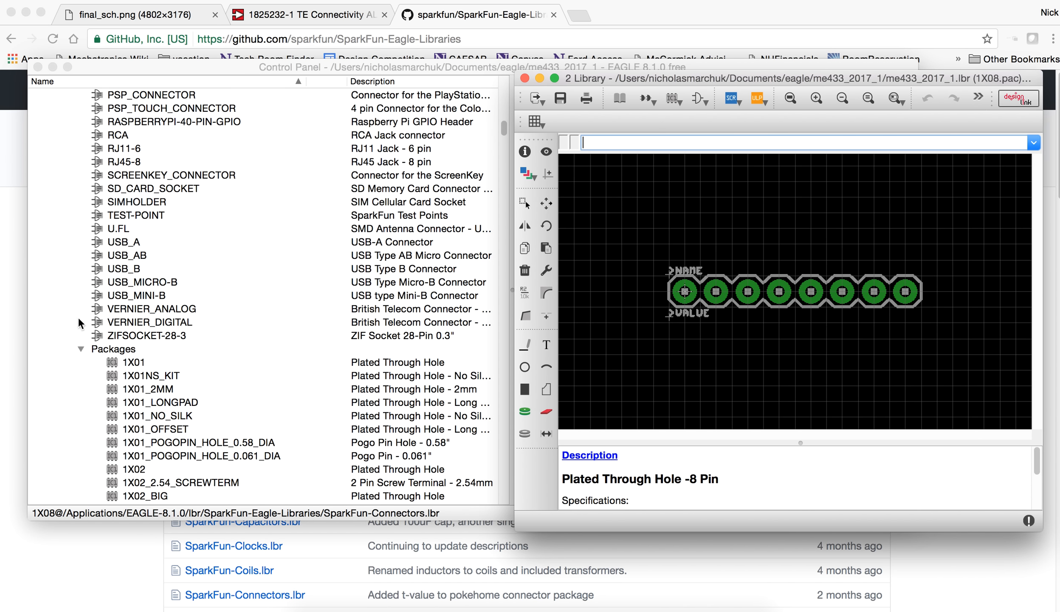
{"action": "left_click", "coordinate": [83, 349]}
{"action": "left_click", "coordinate": [81, 348]}
{"action": "left_click", "coordinate": [81, 361]}
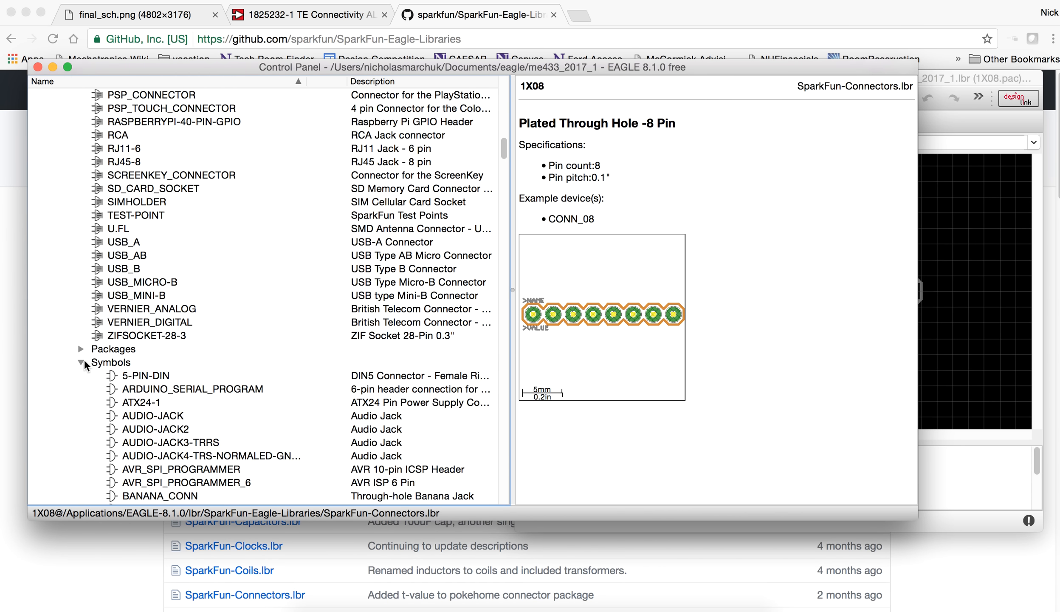
{"action": "scroll", "coordinate": [168, 334], "scroll_direction": "down", "scroll_amount": 12}
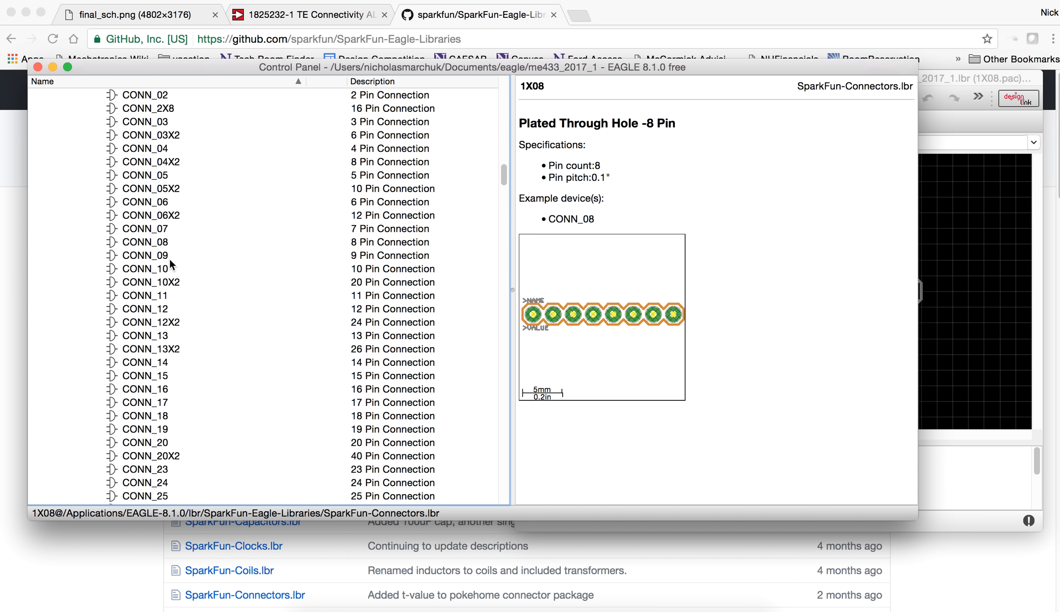
{"action": "left_click", "coordinate": [162, 242]}
{"action": "right_click", "coordinate": [149, 242]}
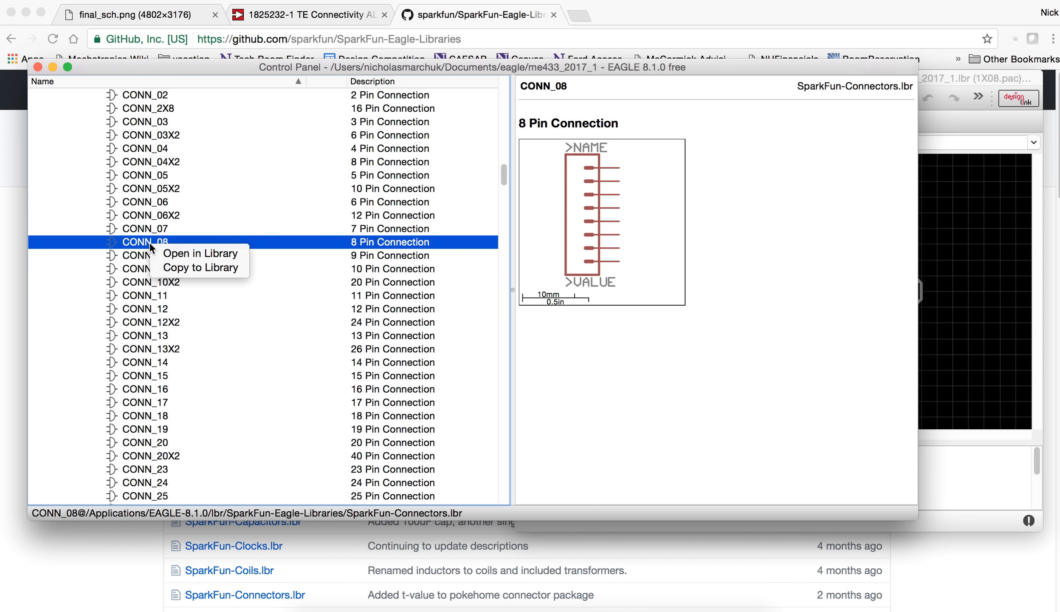
{"action": "left_click", "coordinate": [185, 266]}
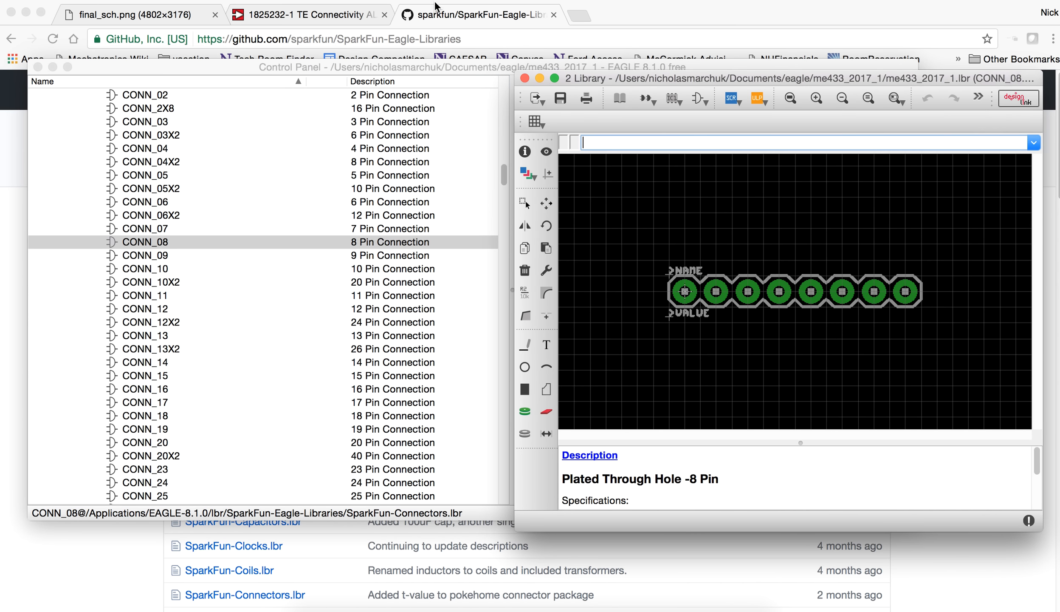
Examine the connectors in the final_sch.png schematic in the browser and return to EAGLE
{"action": "left_click", "coordinate": [171, 15]}
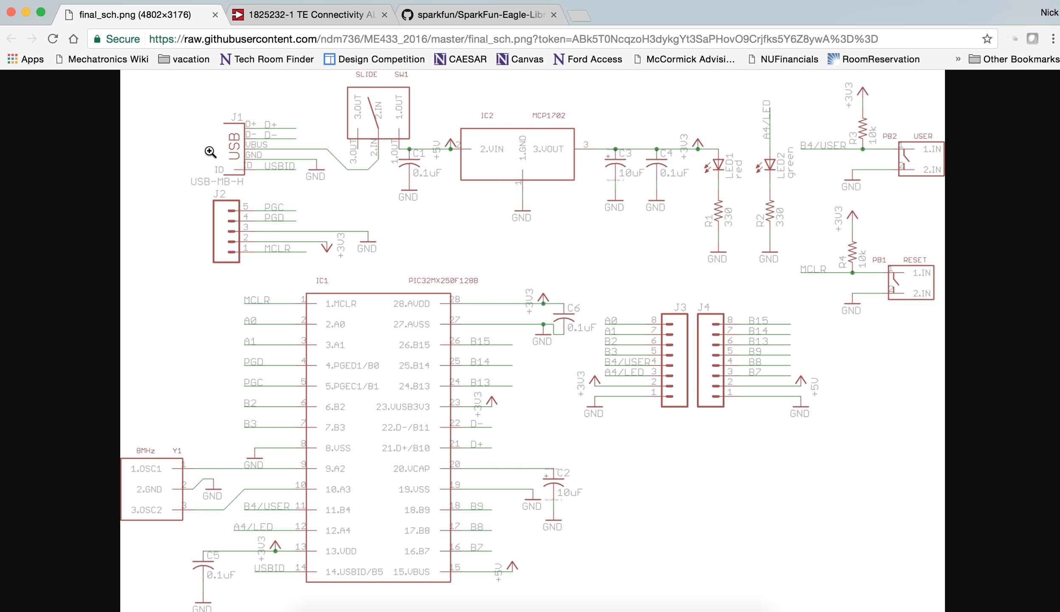
{"action": "left_click", "coordinate": [580, 607]}
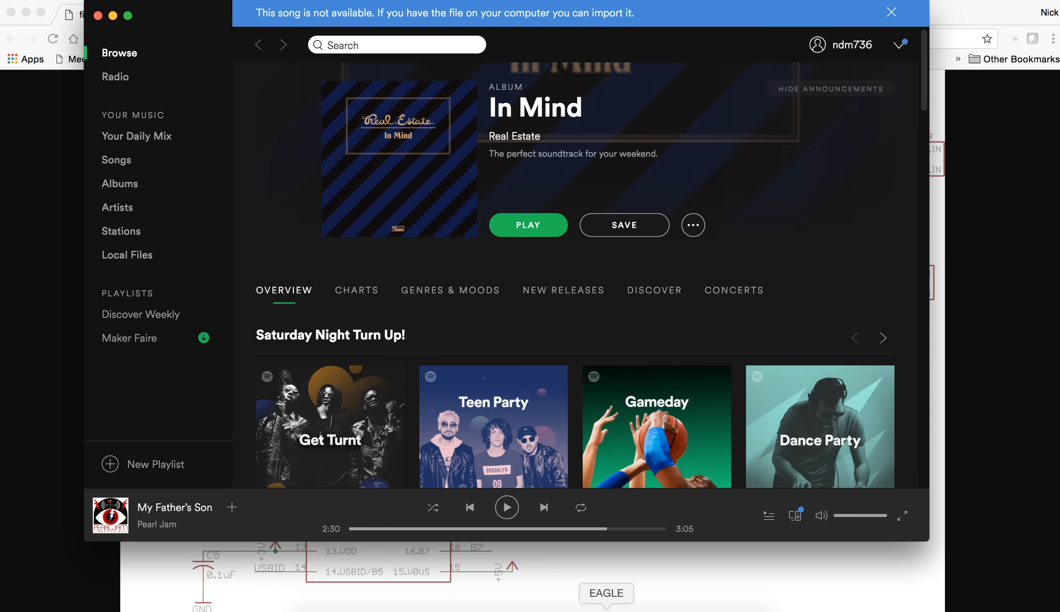
{"action": "left_click", "coordinate": [604, 607]}
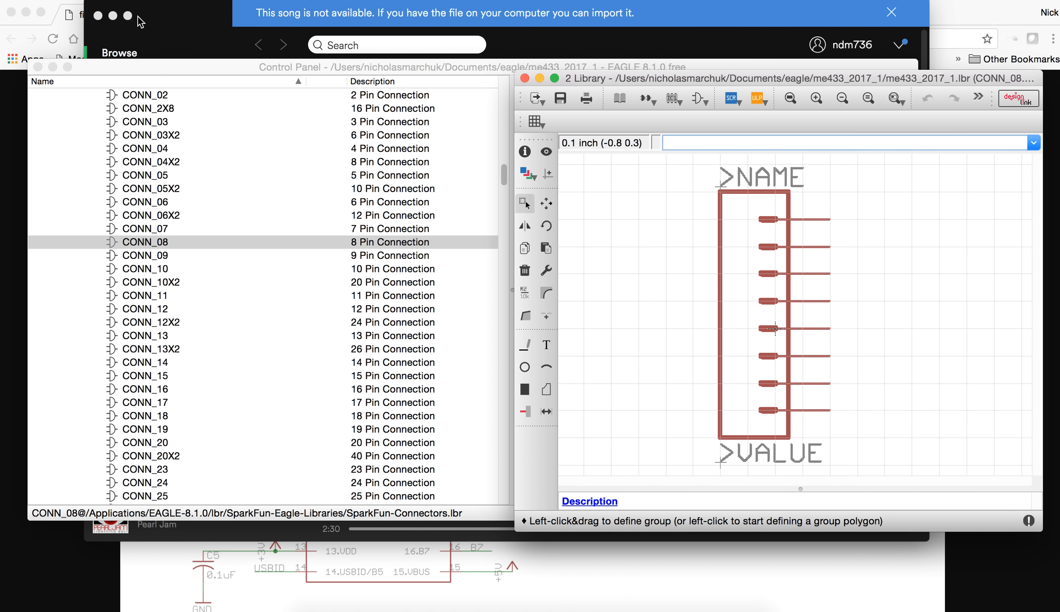
{"action": "left_click", "coordinate": [98, 16]}
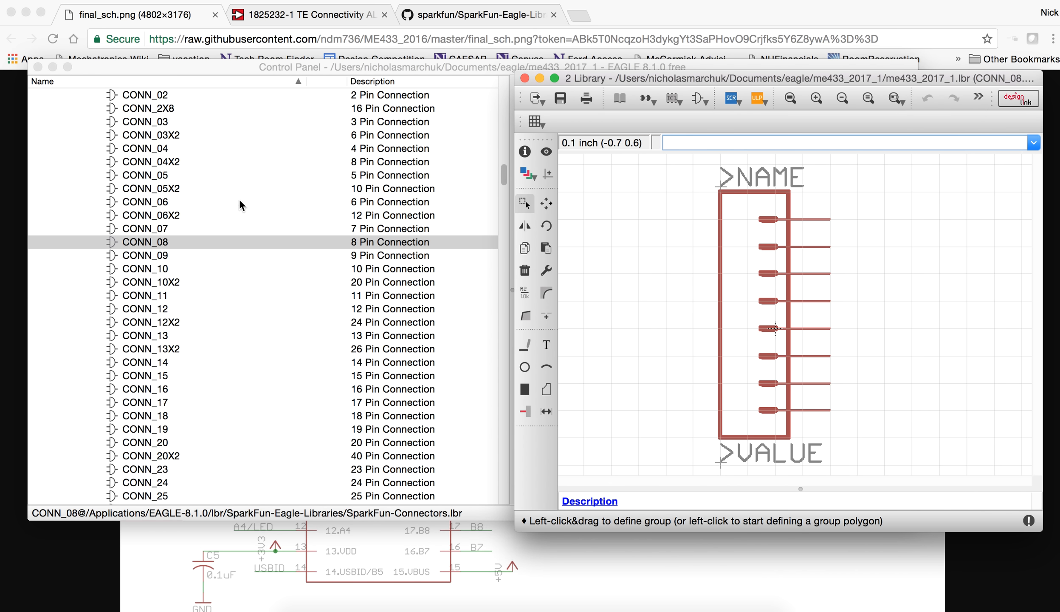
Collapse SparkFun-Connectors.lbr with its symbols and expand SparkFun-Retired.lbr in the library tree
{"action": "scroll", "coordinate": [240, 205], "scroll_direction": "up", "scroll_amount": 15}
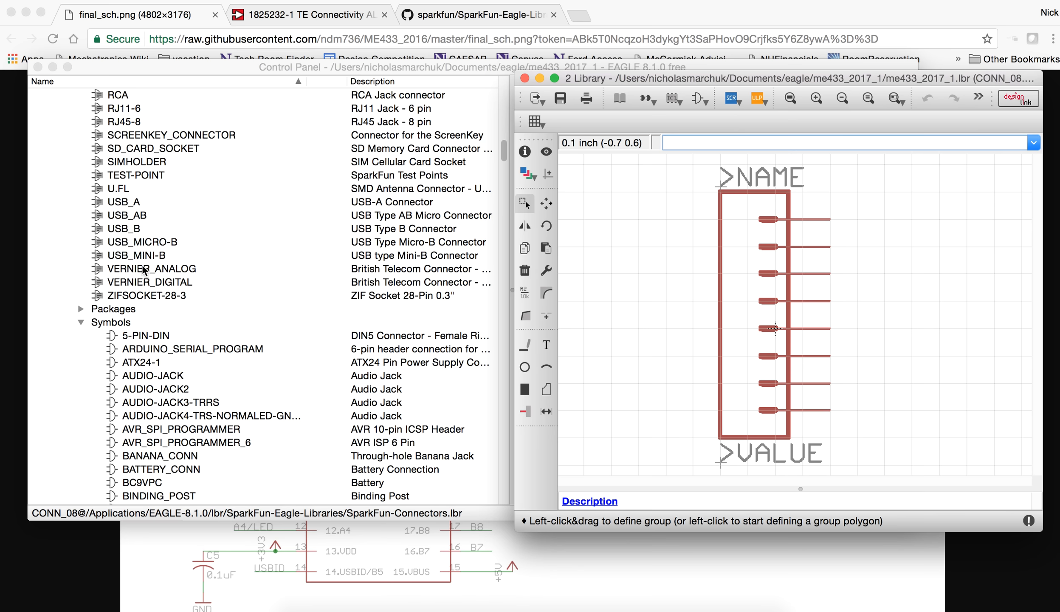
{"action": "left_click", "coordinate": [80, 322]}
{"action": "scroll", "coordinate": [109, 238], "scroll_direction": "down", "scroll_amount": 7}
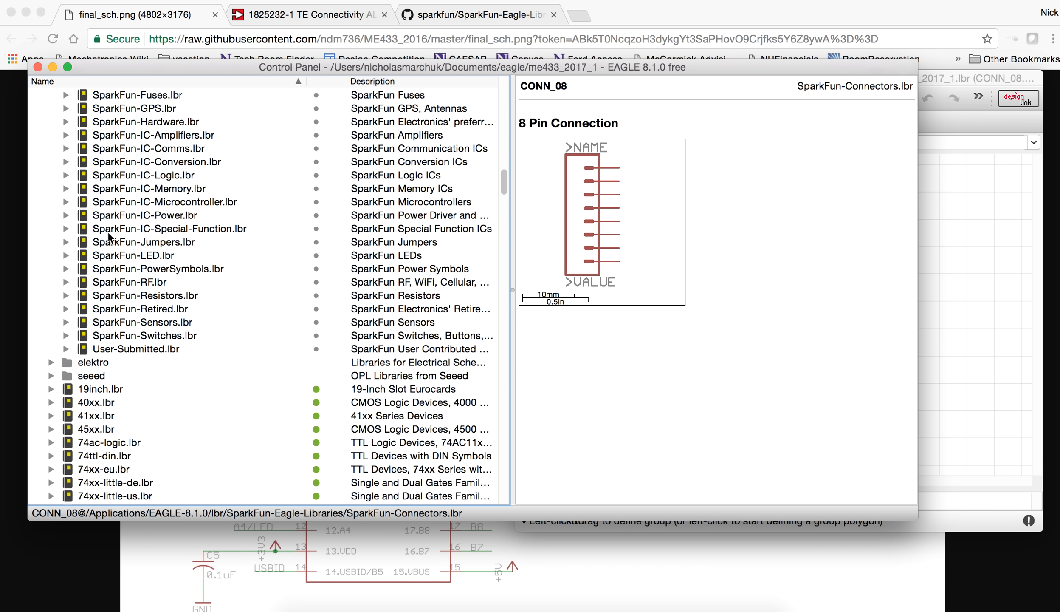
{"action": "scroll", "coordinate": [109, 237], "scroll_direction": "up", "scroll_amount": 20}
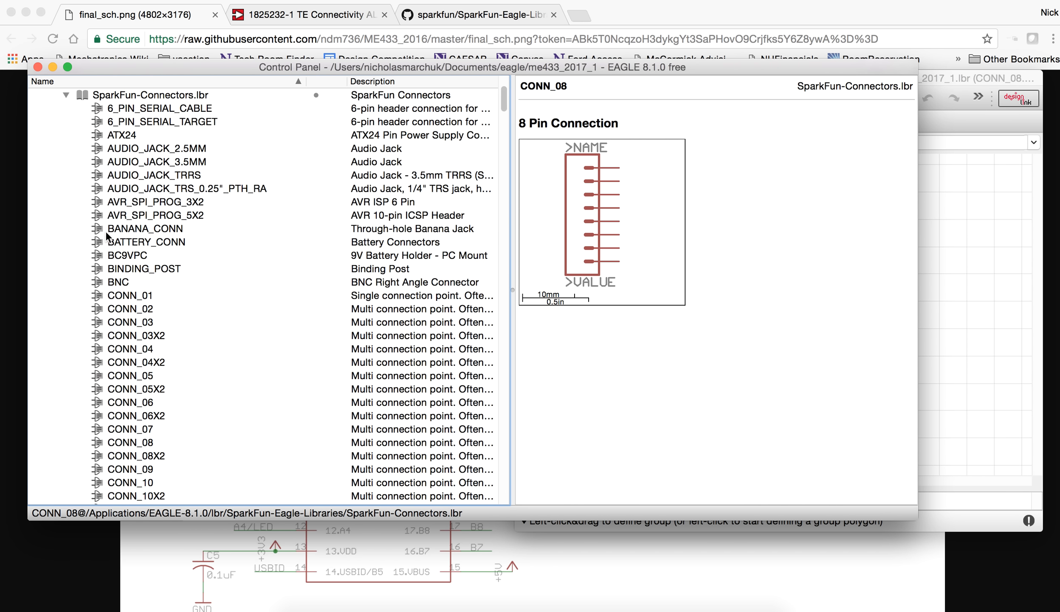
{"action": "scroll", "coordinate": [106, 236], "scroll_direction": "up", "scroll_amount": 5}
{"action": "left_click", "coordinate": [66, 242]}
{"action": "scroll", "coordinate": [85, 268], "scroll_direction": "down", "scroll_amount": 8}
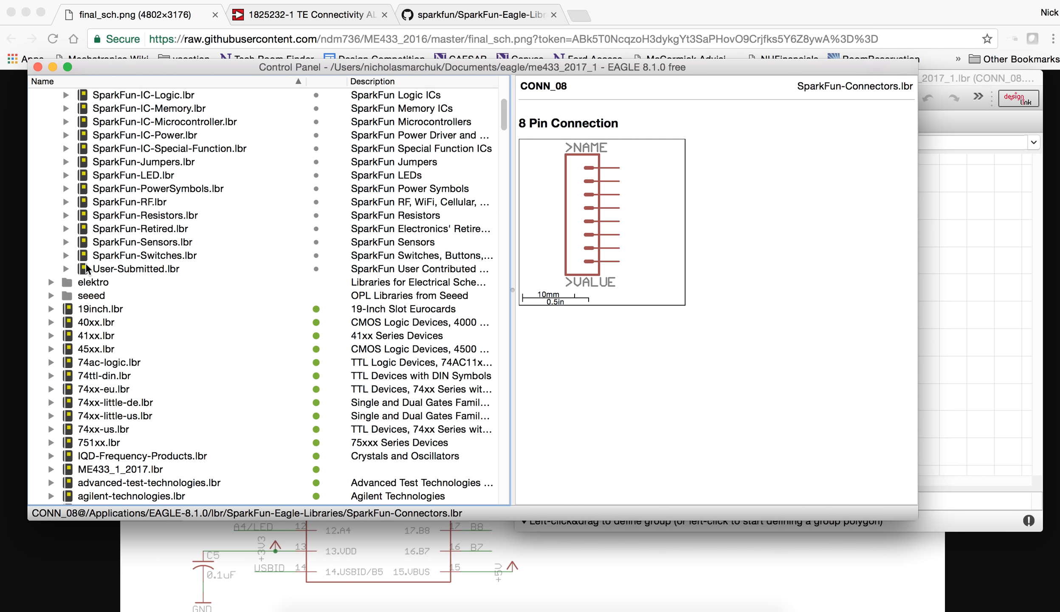
{"action": "left_click", "coordinate": [66, 229]}
{"action": "left_click", "coordinate": [150, 231]}
Find and select the USB connectors device in SparkFun-Retired.lbr
{"action": "scroll", "coordinate": [150, 234], "scroll_direction": "down", "scroll_amount": 15}
{"action": "scroll", "coordinate": [151, 244], "scroll_direction": "down", "scroll_amount": 20}
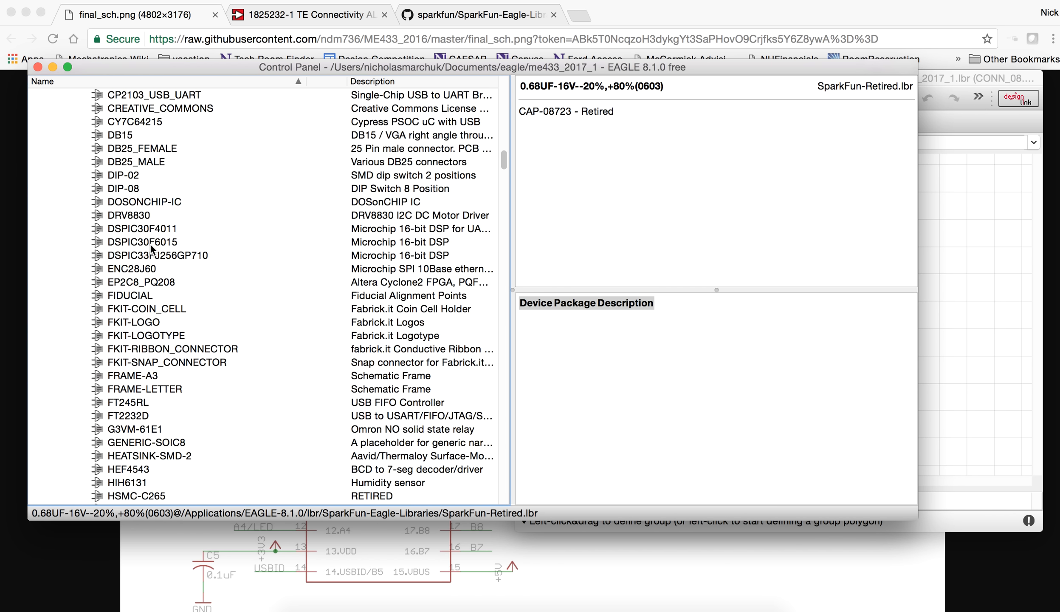
{"action": "left_click", "coordinate": [150, 242]}
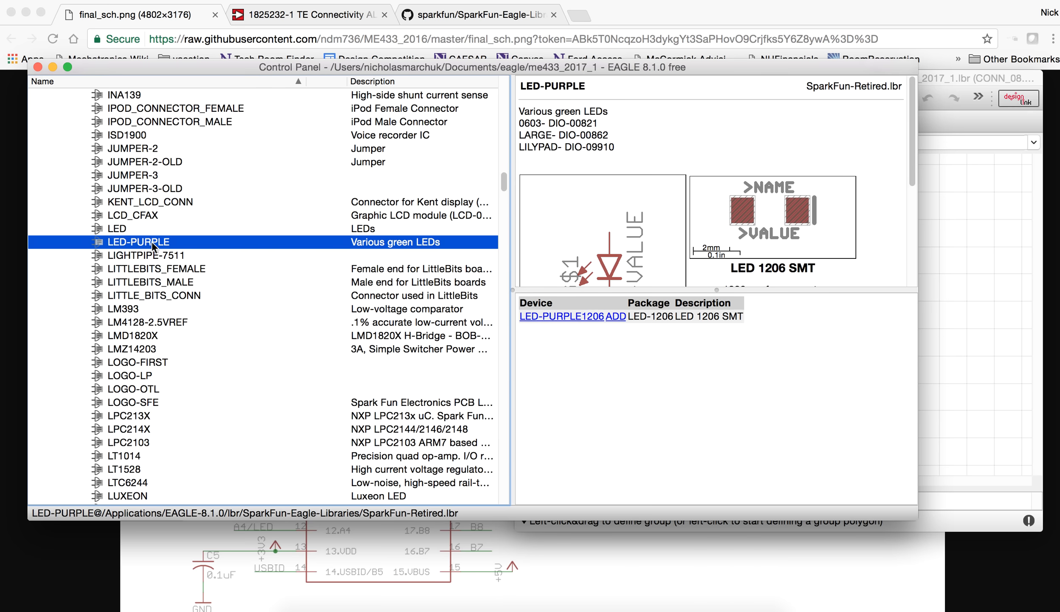
{"action": "key", "text": "u"}
{"action": "scroll", "coordinate": [169, 255], "scroll_direction": "down", "scroll_amount": 3}
{"action": "left_click", "coordinate": [143, 388]}
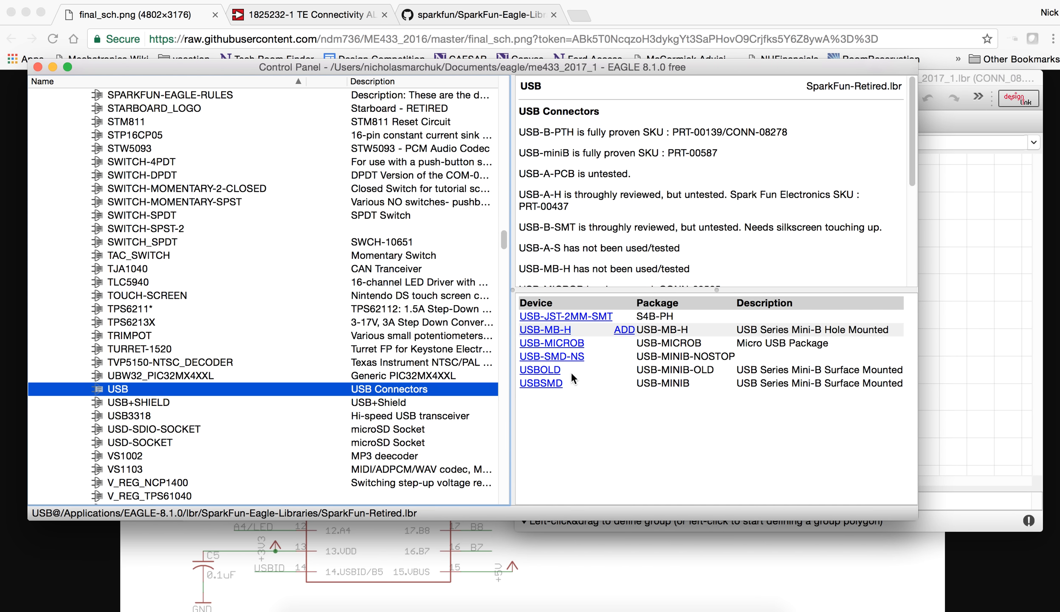
Preview the USB device's USB-MB-H variant and copy the device into the me433_2017_1 library
{"action": "left_click", "coordinate": [554, 332]}
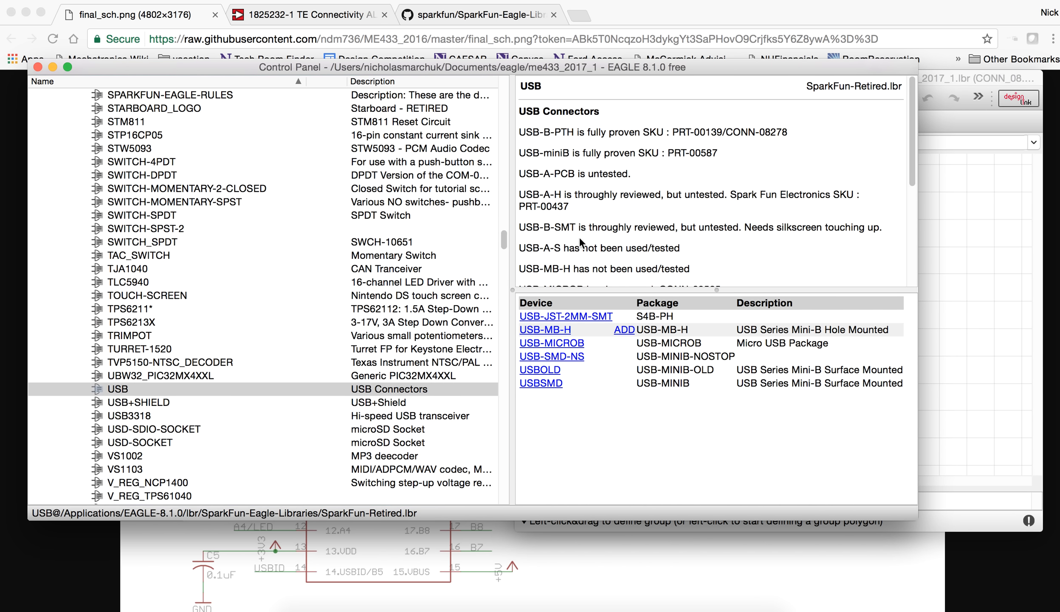
{"action": "scroll", "coordinate": [585, 238], "scroll_direction": "down", "scroll_amount": 5}
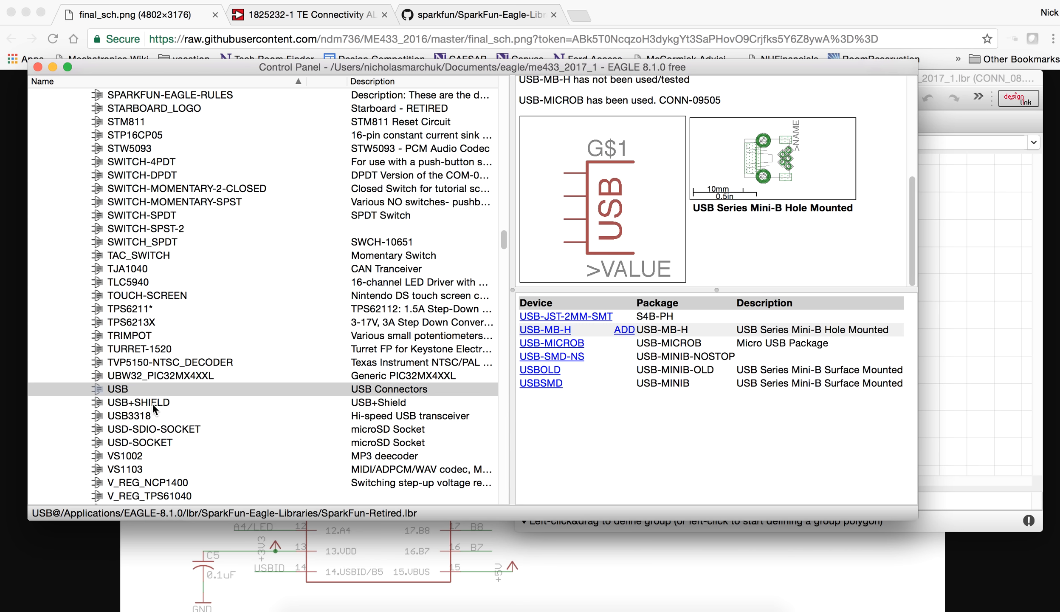
{"action": "right_click", "coordinate": [135, 391]}
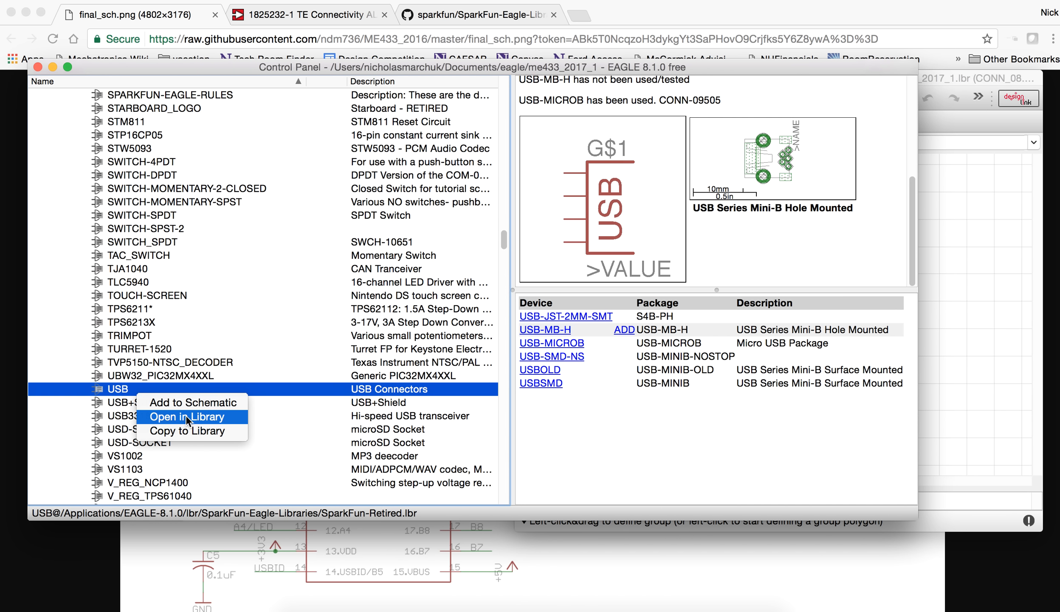
{"action": "left_click", "coordinate": [208, 430]}
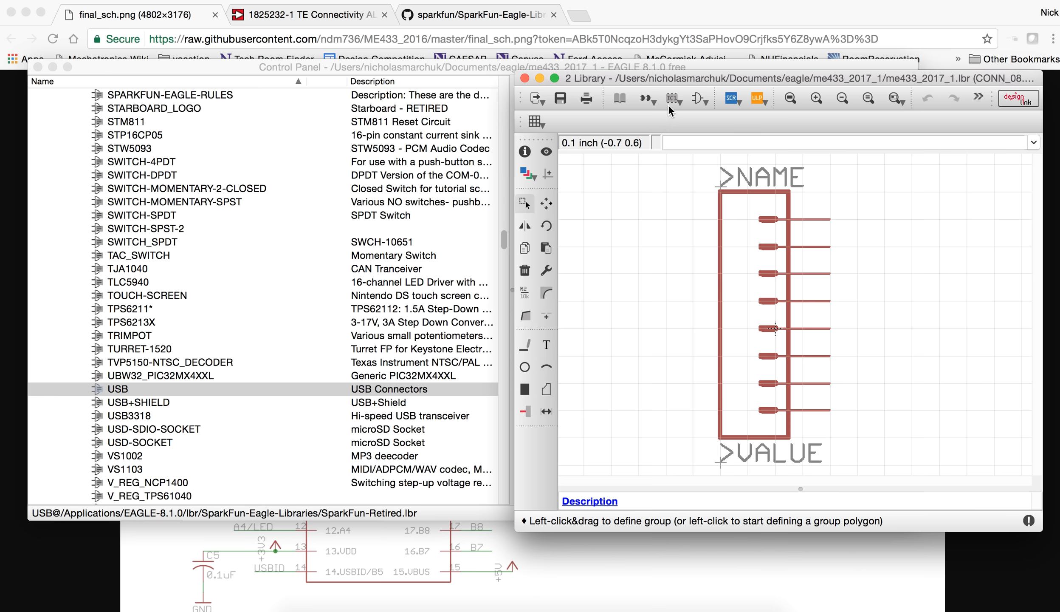
Enlarge the library editor window and select the USB-MB-H package variant of the copied USB device
{"action": "left_click_drag", "start_coordinate": [677, 80], "coordinate": [171, 19]}
{"action": "left_click_drag", "start_coordinate": [539, 471], "coordinate": [1040, 578]}
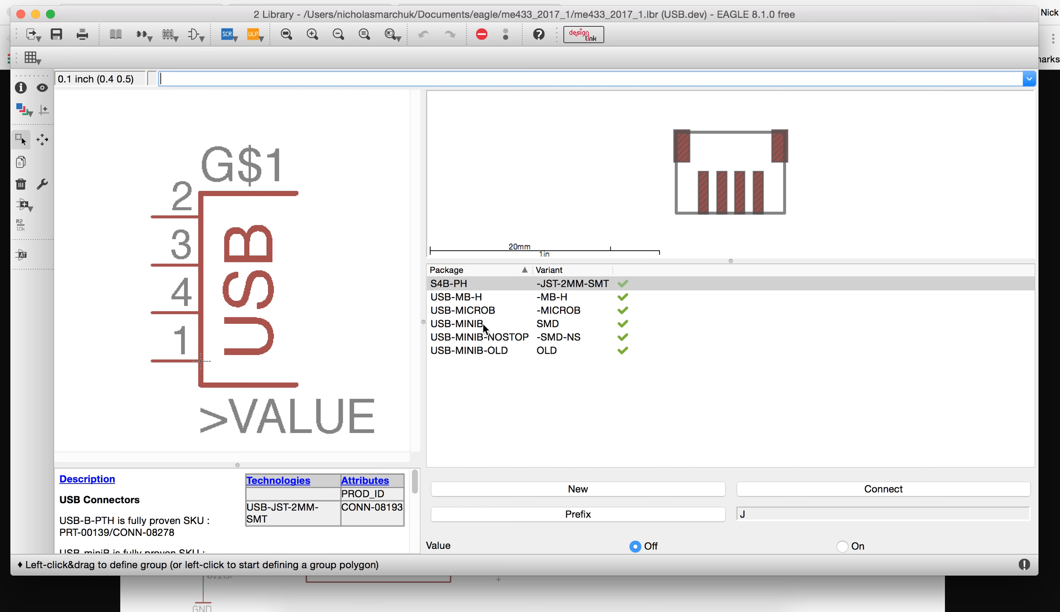
{"action": "left_click", "coordinate": [472, 300]}
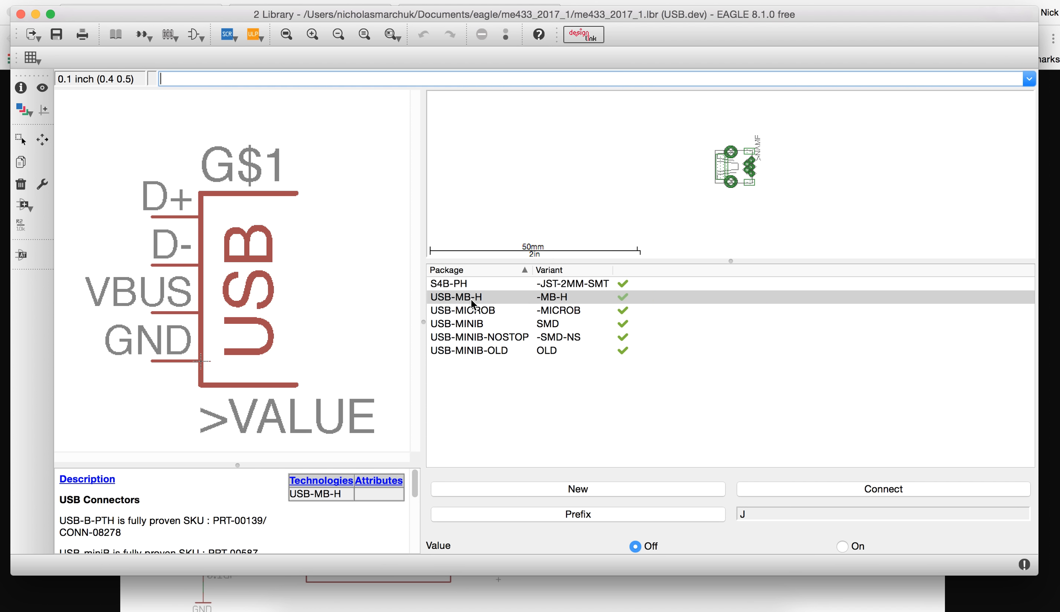
Open the USB-MB-H package of the me433_2017_1 library for editing
{"action": "left_click", "coordinate": [169, 36]}
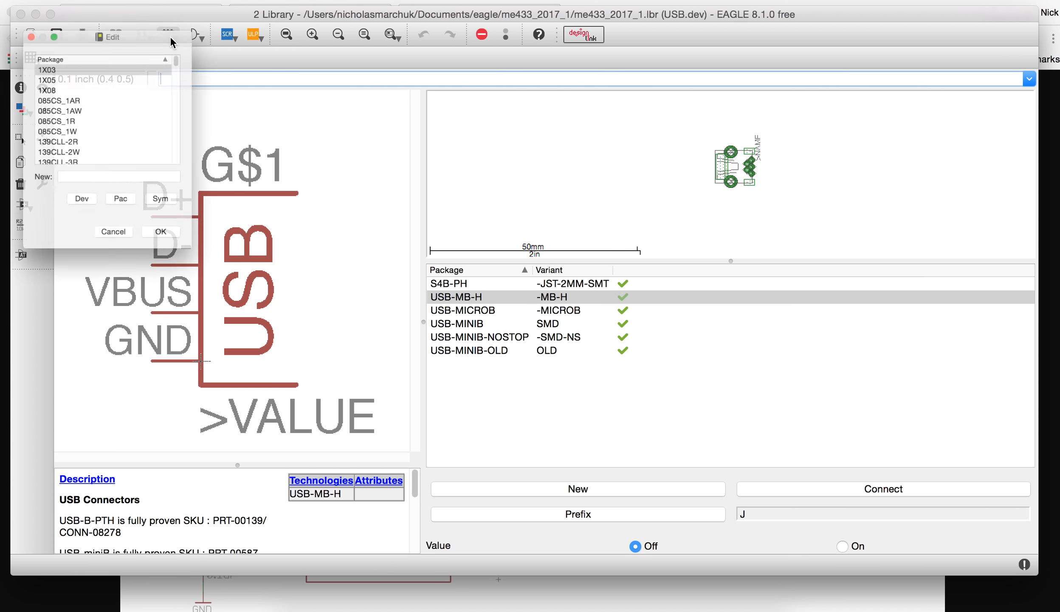
{"action": "scroll", "coordinate": [96, 141], "scroll_direction": "down", "scroll_amount": 10}
{"action": "left_click", "coordinate": [74, 129]}
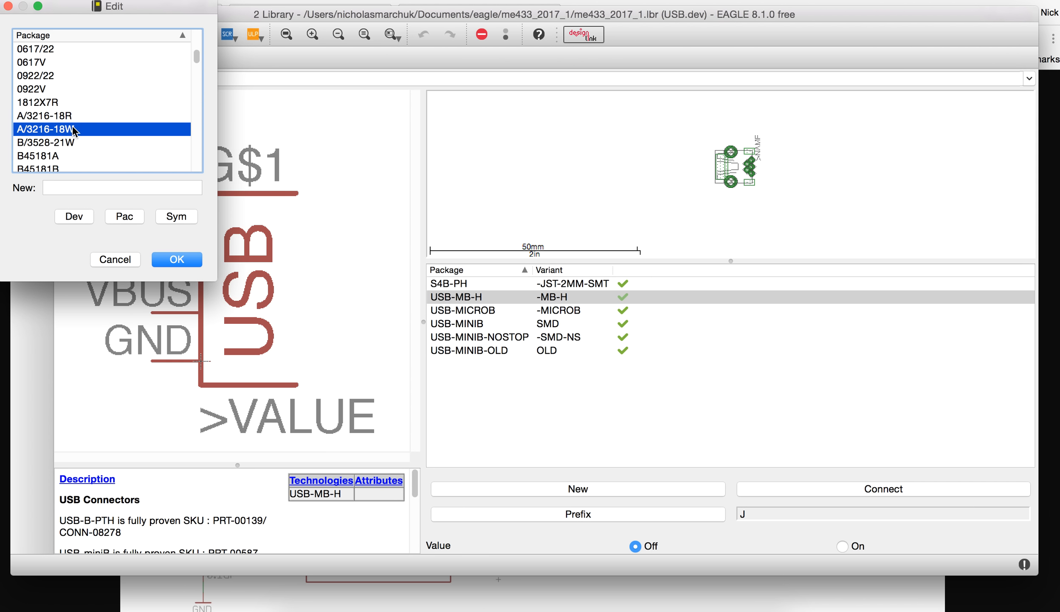
{"action": "key", "text": "u"}
{"action": "scroll", "coordinate": [75, 131], "scroll_direction": "down", "scroll_amount": 3}
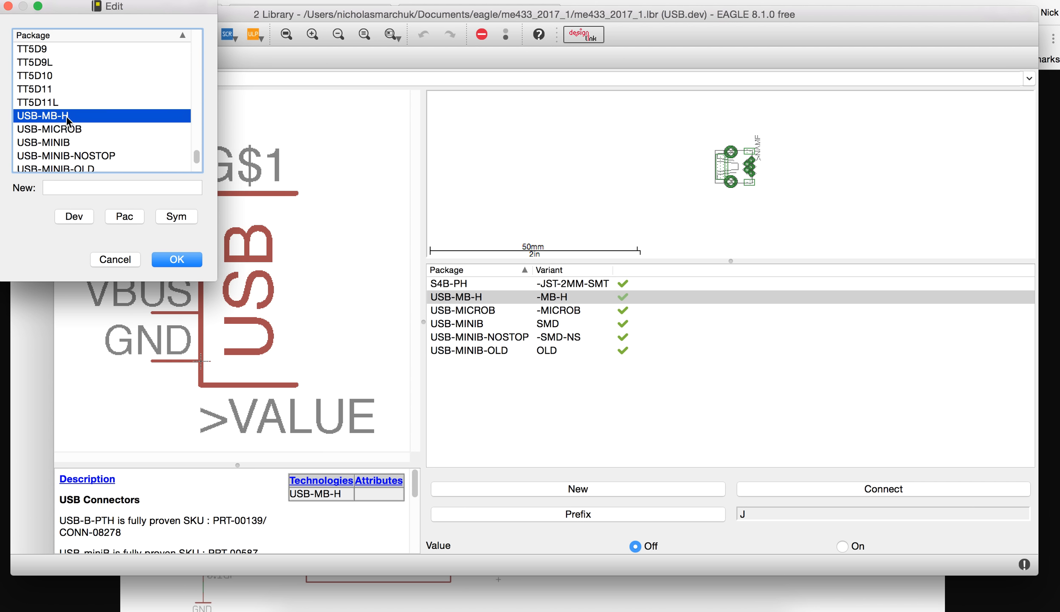
{"action": "left_click", "coordinate": [168, 262]}
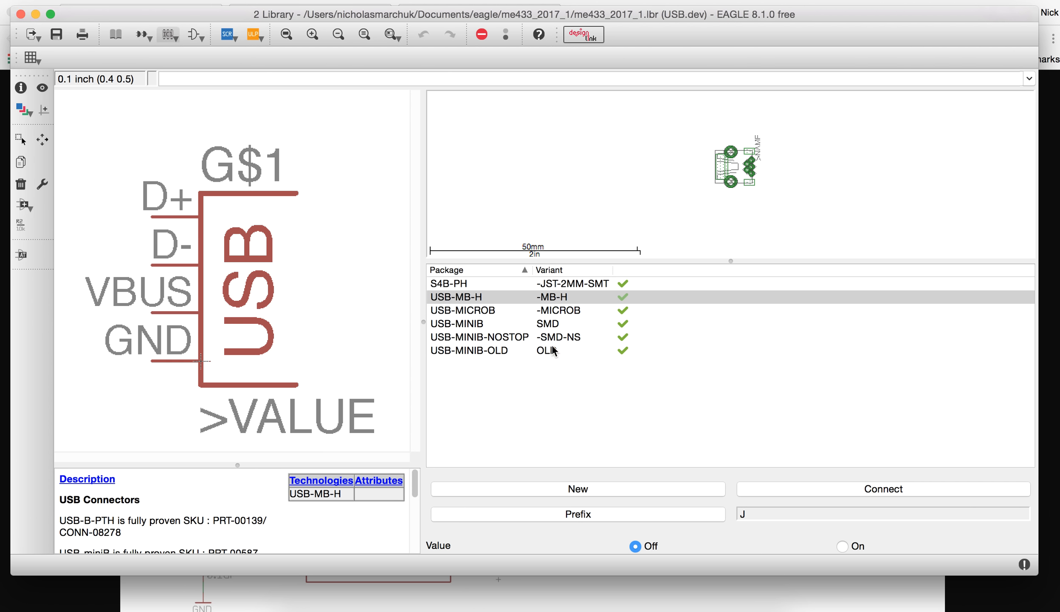
{"action": "scroll", "coordinate": [599, 274], "scroll_direction": "down", "scroll_amount": 4}
{"action": "scroll", "coordinate": [597, 281], "scroll_direction": "up", "scroll_amount": 6}
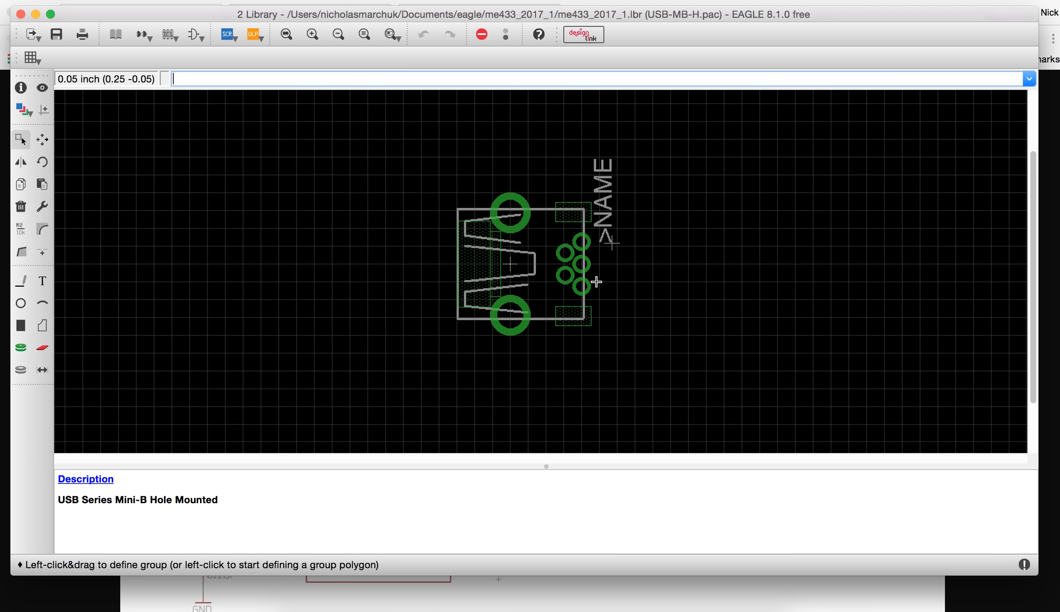
Inspect the properties of the top outer, upper inner and middle outer signal pads in the USB-MB-H package
{"action": "scroll", "coordinate": [596, 280], "scroll_direction": "up", "scroll_amount": 3}
{"action": "left_click", "coordinate": [21, 87]}
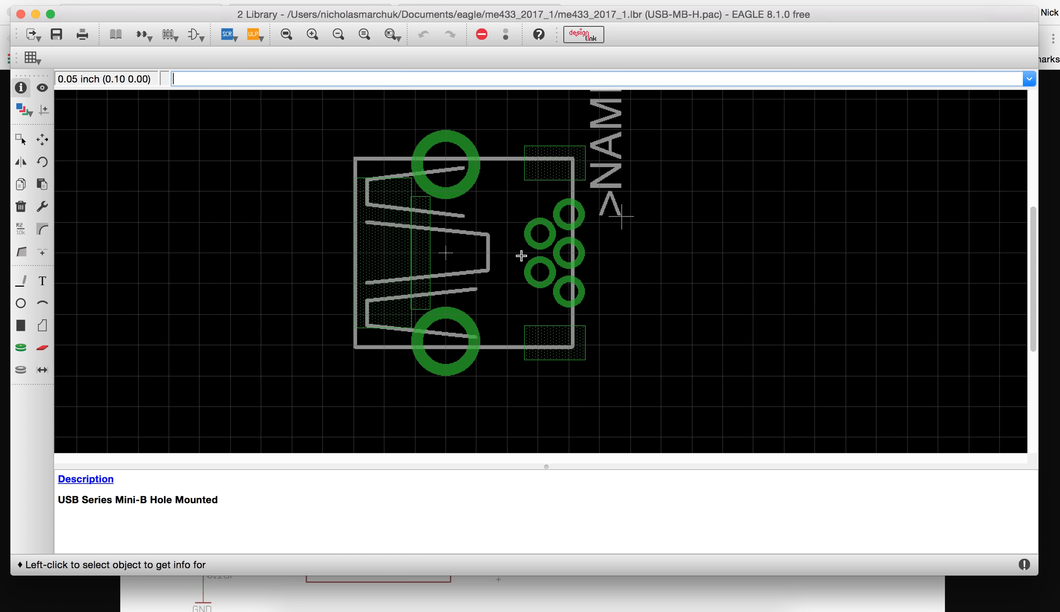
{"action": "left_click", "coordinate": [574, 219]}
{"action": "left_click", "coordinate": [542, 380]}
{"action": "left_click", "coordinate": [571, 216]}
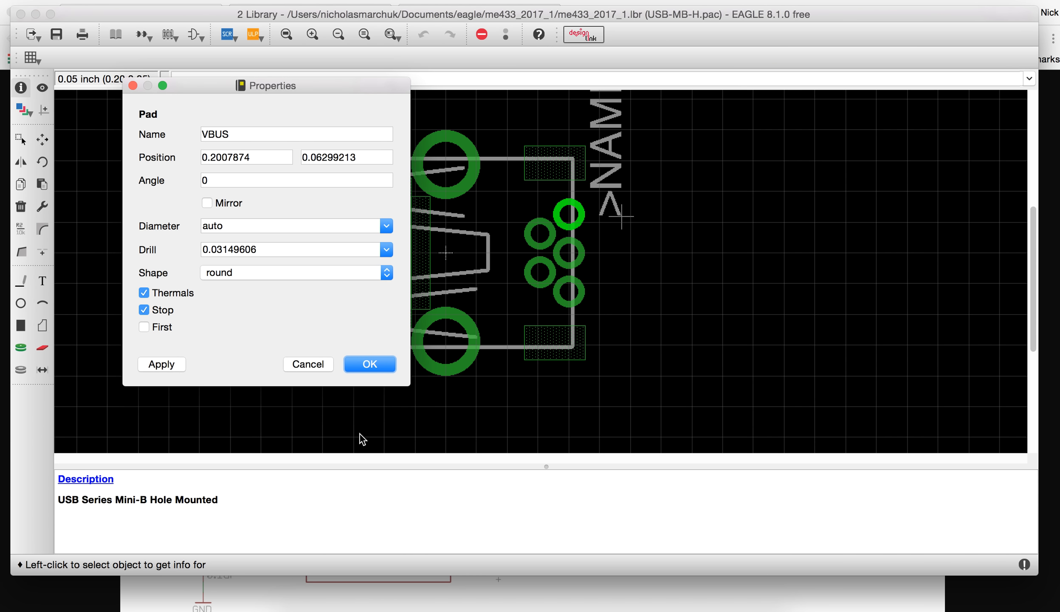
{"action": "left_click", "coordinate": [381, 368]}
{"action": "left_click", "coordinate": [540, 234]}
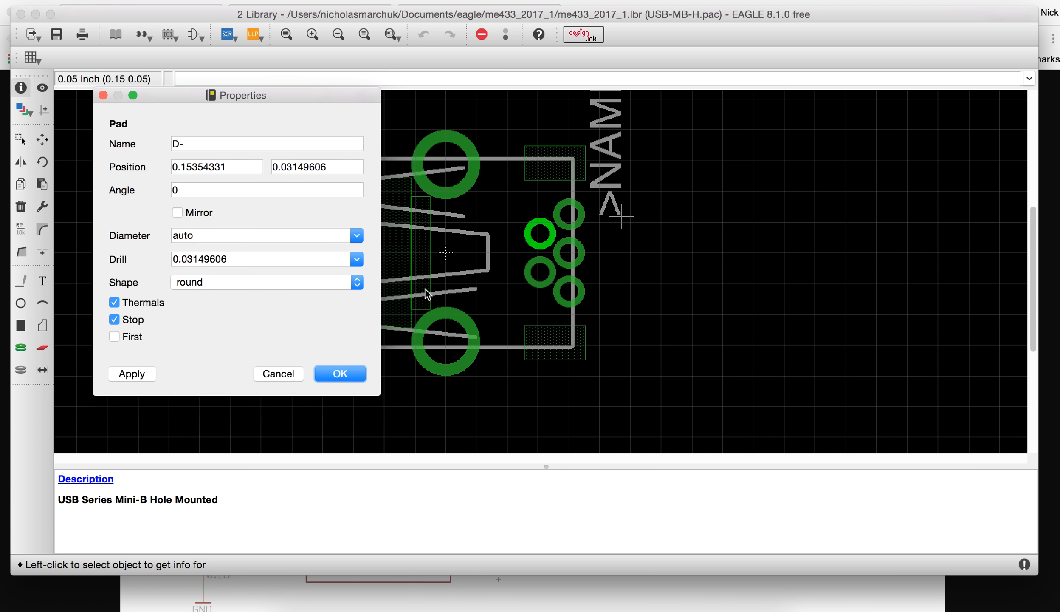
{"action": "left_click", "coordinate": [358, 372]}
{"action": "left_click", "coordinate": [554, 278]}
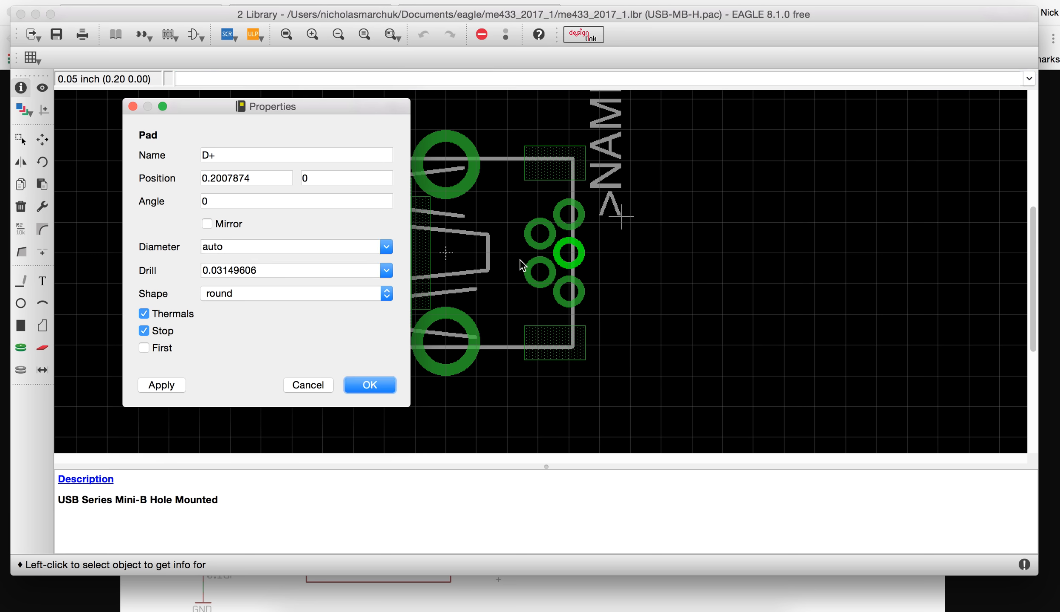
{"action": "left_click", "coordinate": [369, 384]}
Inspect the properties of the lower inner and bottom outer signal pads in the USB-MB-H package
{"action": "left_click", "coordinate": [543, 276]}
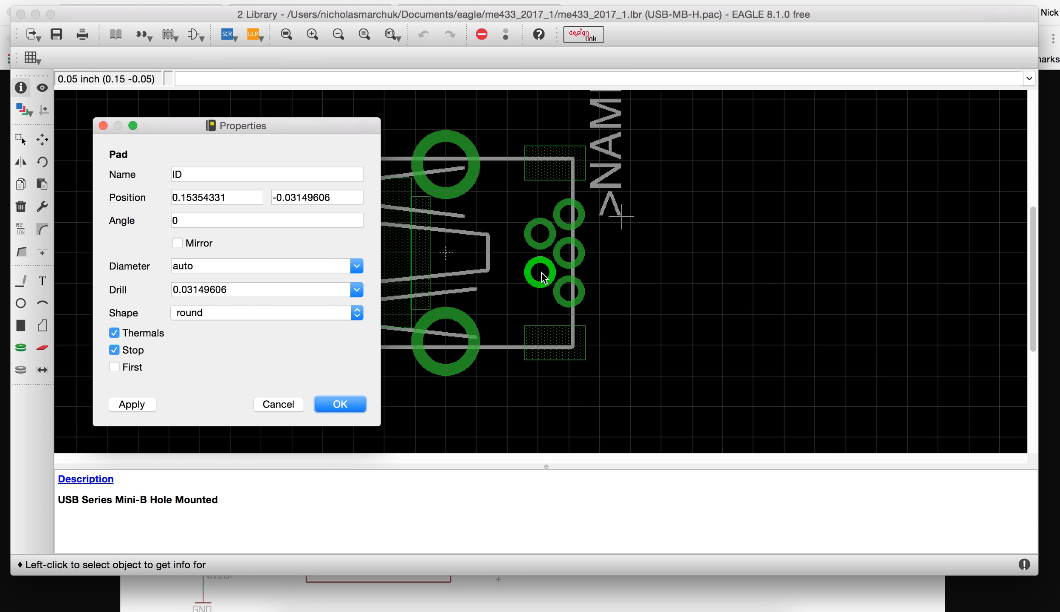
{"action": "left_click", "coordinate": [353, 405]}
{"action": "left_click", "coordinate": [573, 296]}
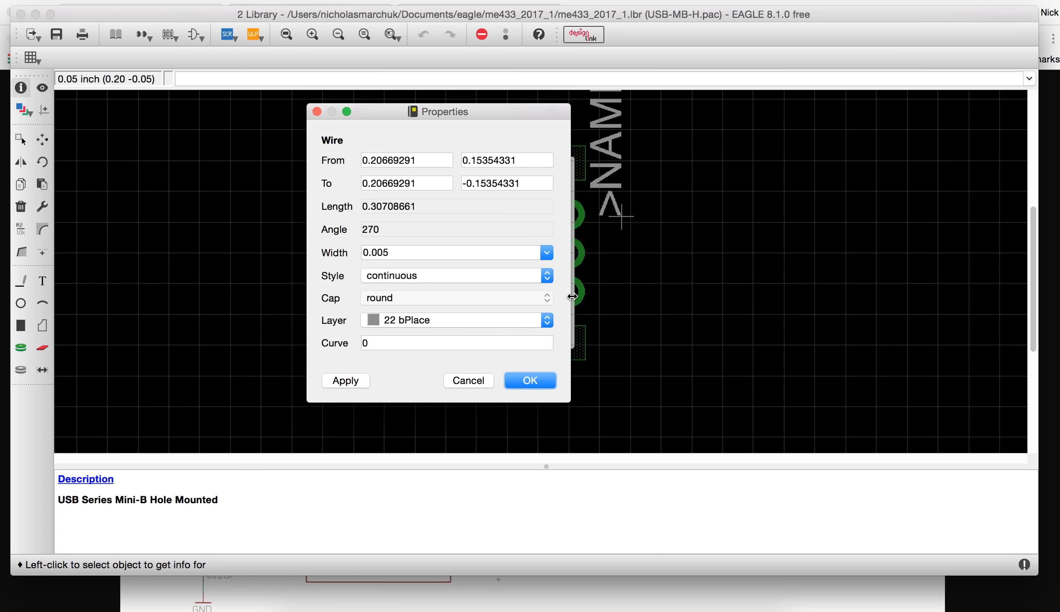
{"action": "left_click", "coordinate": [540, 388]}
{"action": "scroll", "coordinate": [574, 293], "scroll_direction": "down", "scroll_amount": 3}
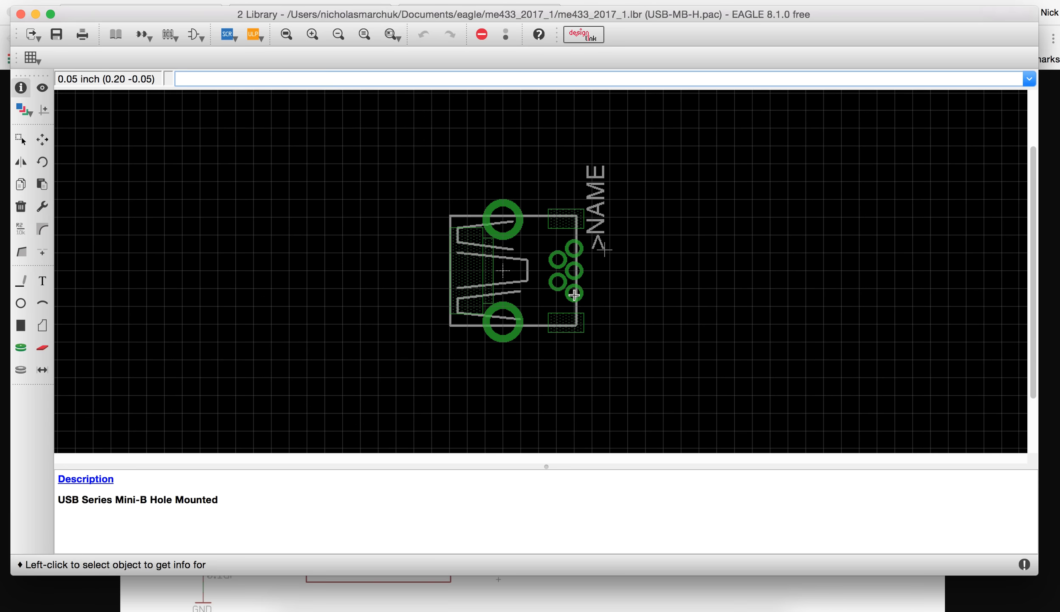
{"action": "scroll", "coordinate": [574, 294], "scroll_direction": "up", "scroll_amount": 8}
{"action": "left_click", "coordinate": [573, 289]}
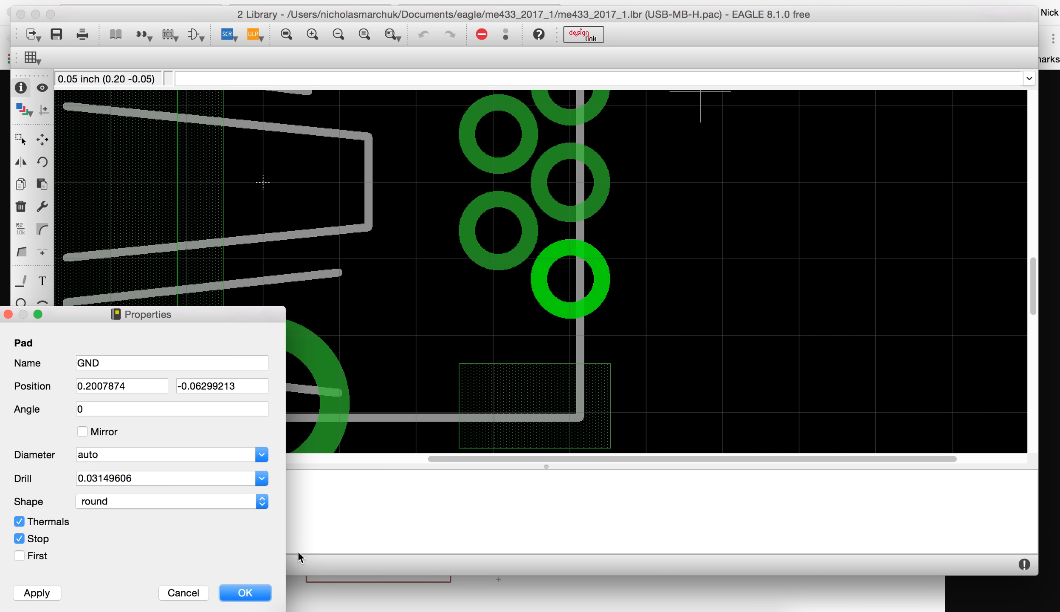
{"action": "left_click", "coordinate": [245, 592]}
{"action": "scroll", "coordinate": [581, 357], "scroll_direction": "up", "scroll_amount": 3}
{"action": "scroll", "coordinate": [458, 223], "scroll_direction": "down", "scroll_amount": 6}
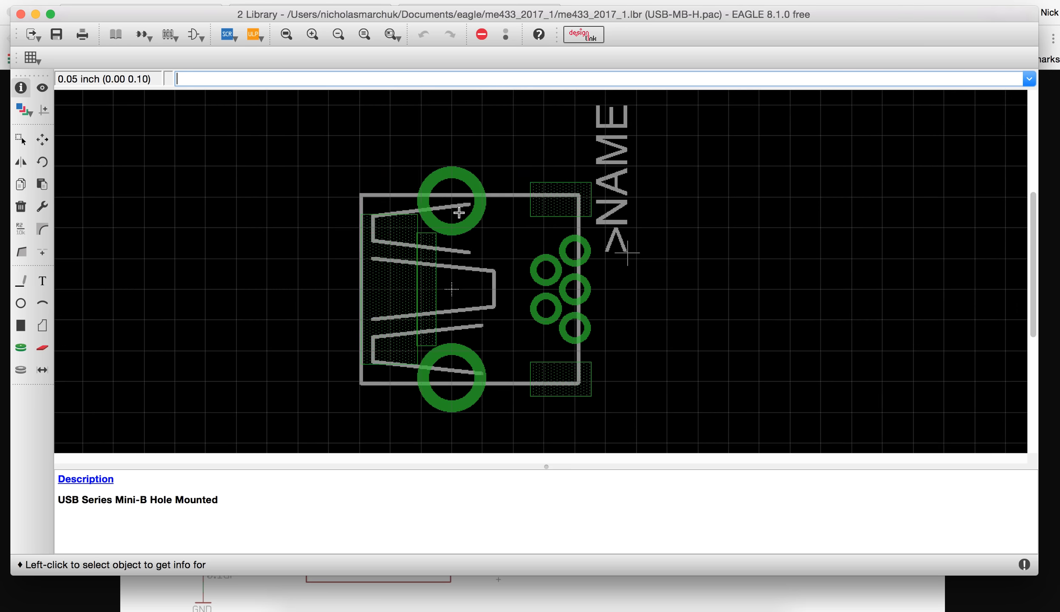
Open the USB symbol of the library for editing
{"action": "left_click", "coordinate": [195, 34]}
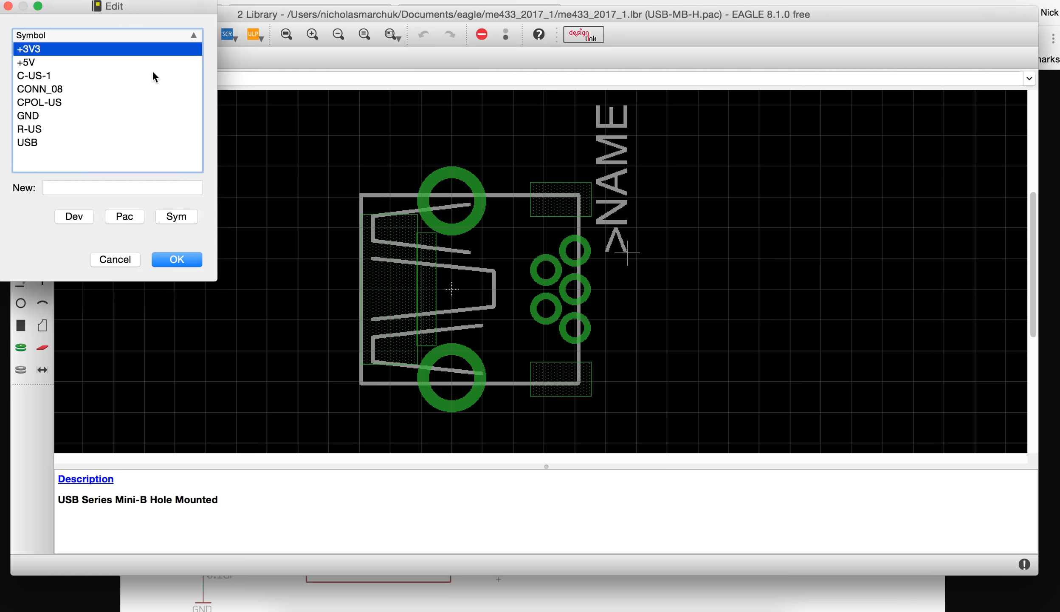
{"action": "left_click", "coordinate": [38, 129]}
{"action": "left_click", "coordinate": [37, 143]}
{"action": "left_click", "coordinate": [178, 260]}
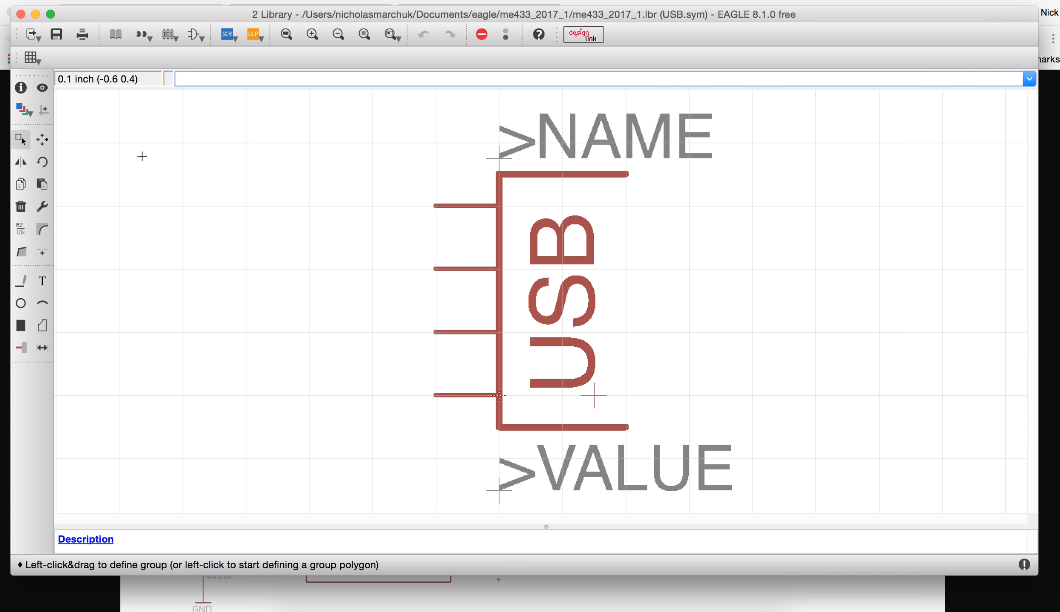
Inspect the properties of each of the four pins on the USB symbol
{"action": "left_click", "coordinate": [23, 88]}
{"action": "left_click", "coordinate": [451, 209]}
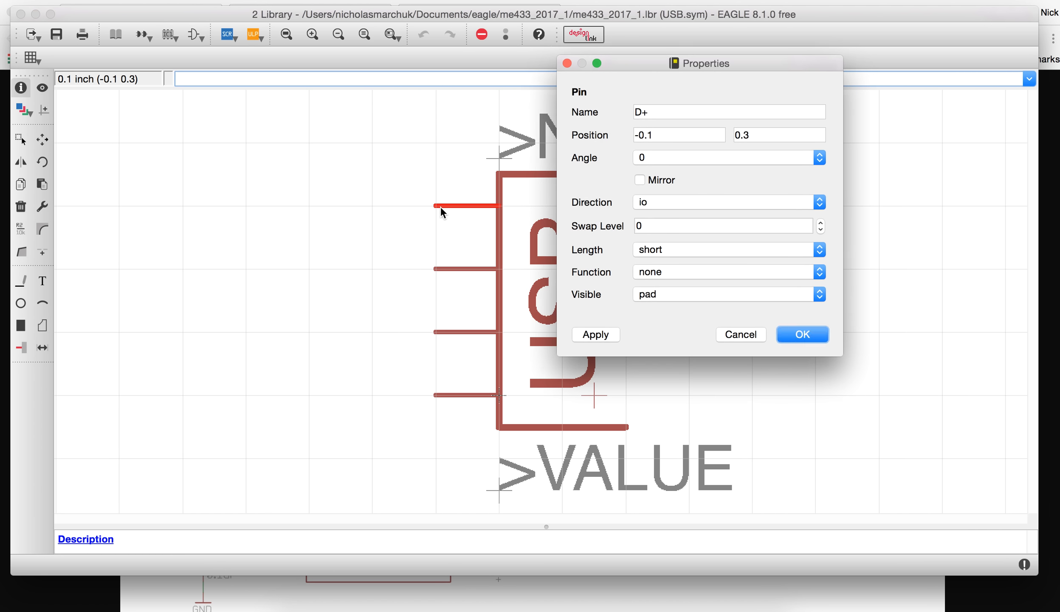
{"action": "left_click", "coordinate": [797, 338]}
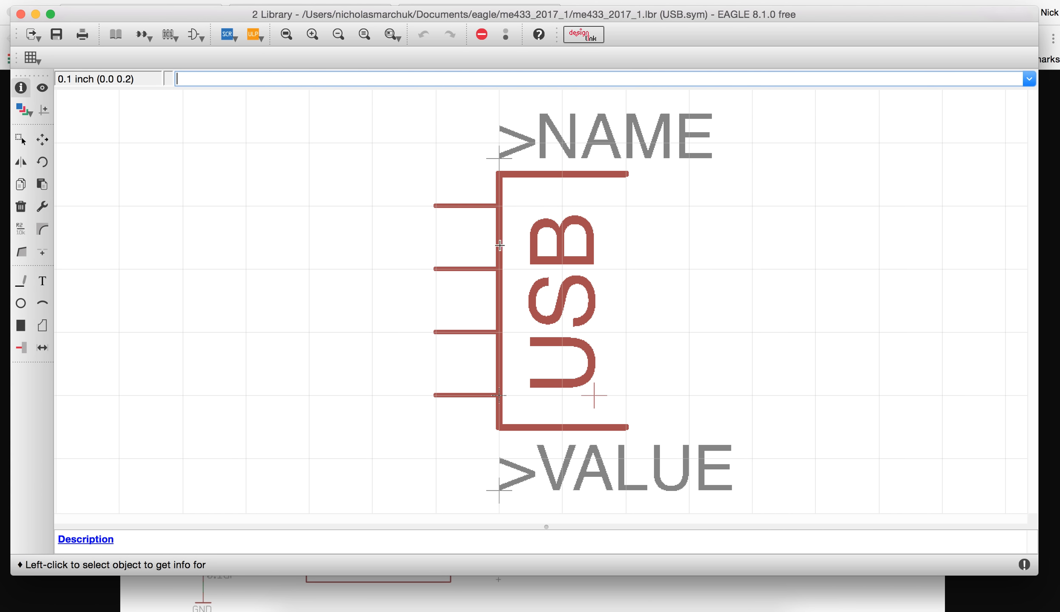
{"action": "left_click", "coordinate": [441, 268]}
{"action": "left_click", "coordinate": [796, 407]}
{"action": "left_click", "coordinate": [440, 331]}
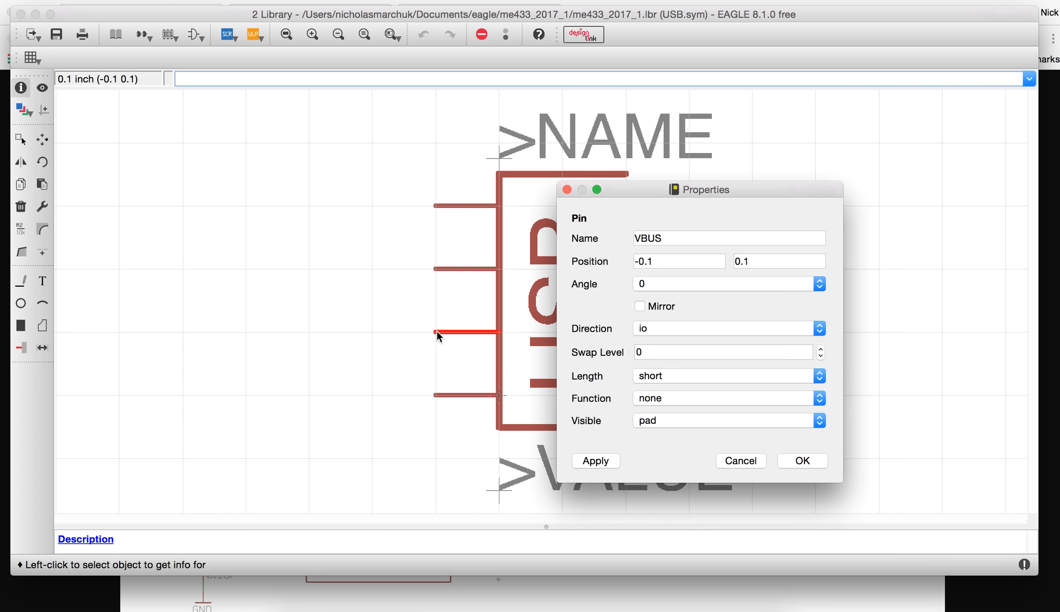
{"action": "left_click", "coordinate": [798, 453]}
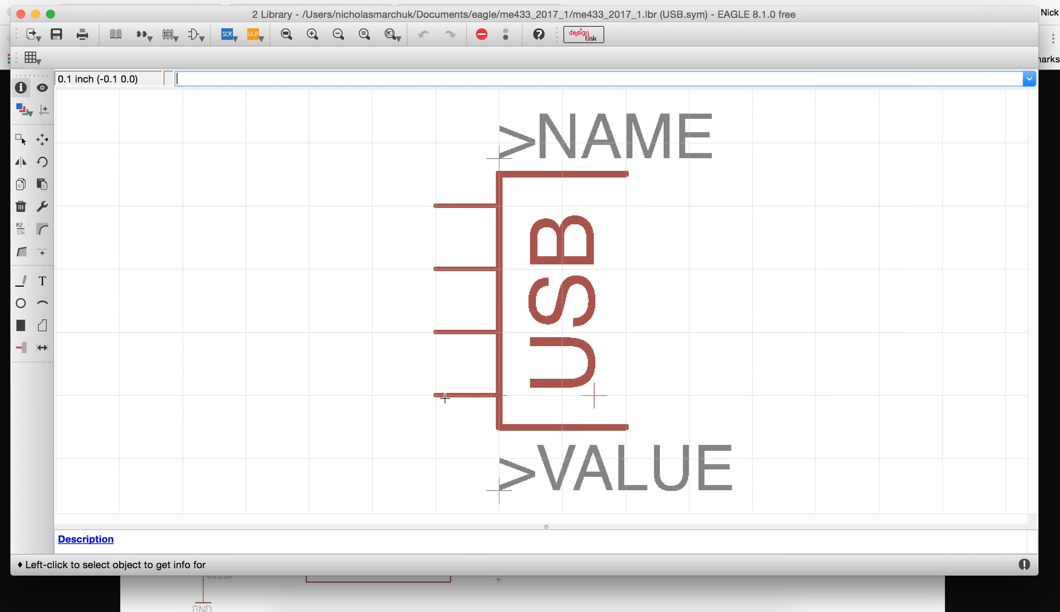
{"action": "left_click", "coordinate": [440, 395]}
{"action": "left_click", "coordinate": [803, 524]}
{"action": "scroll", "coordinate": [416, 390], "scroll_direction": "down", "scroll_amount": 1}
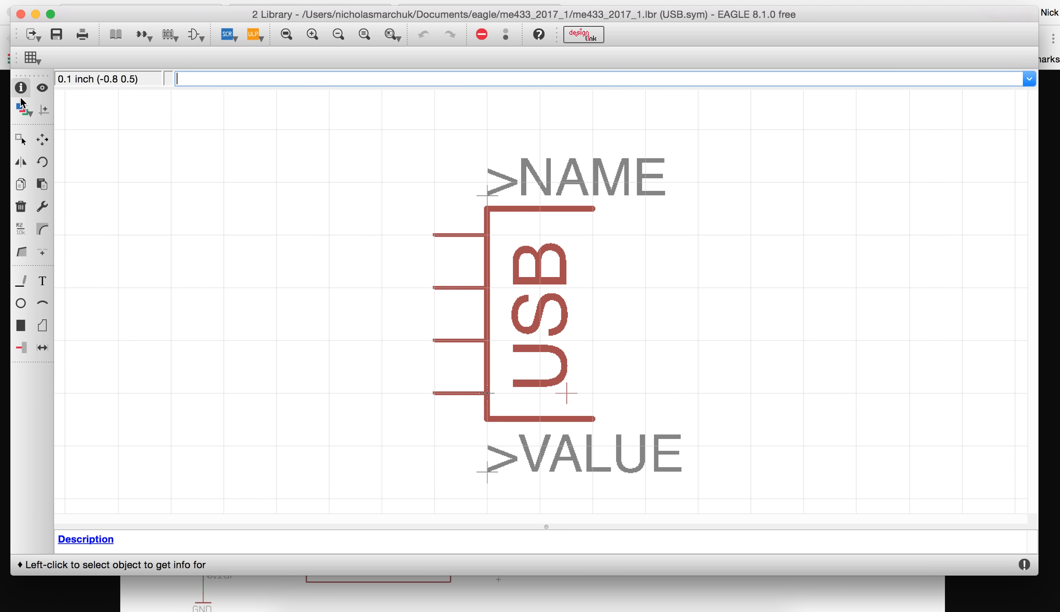
Move the USB symbol's >NAME text and the top edge of its outline up by 0.1 inch
{"action": "left_click", "coordinate": [42, 139]}
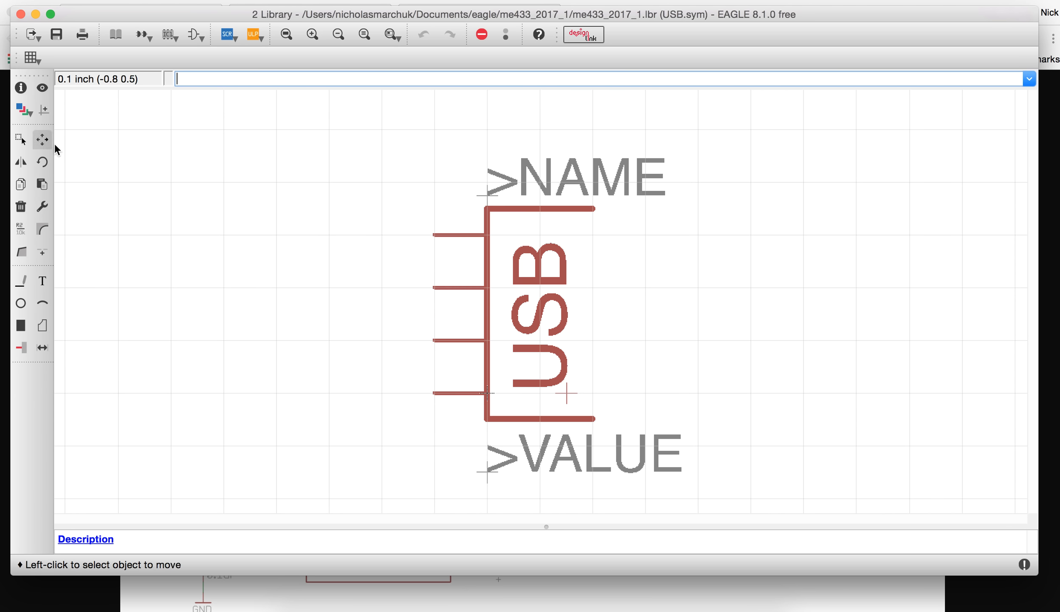
{"action": "left_click", "coordinate": [494, 191]}
{"action": "left_click", "coordinate": [496, 138]}
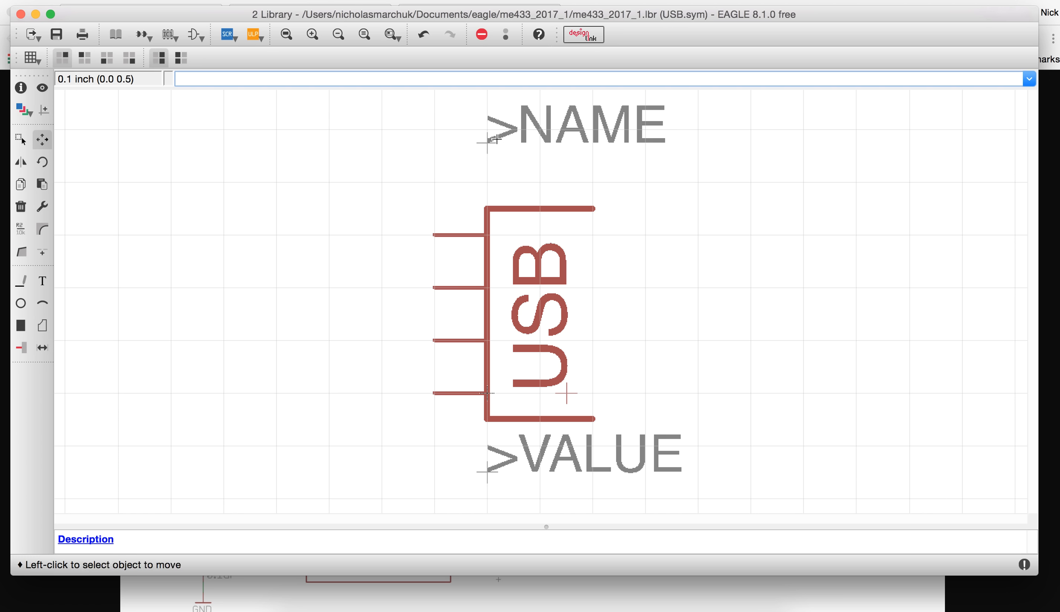
{"action": "left_click", "coordinate": [503, 210]}
{"action": "left_click", "coordinate": [503, 158]}
{"action": "left_click", "coordinate": [595, 206]}
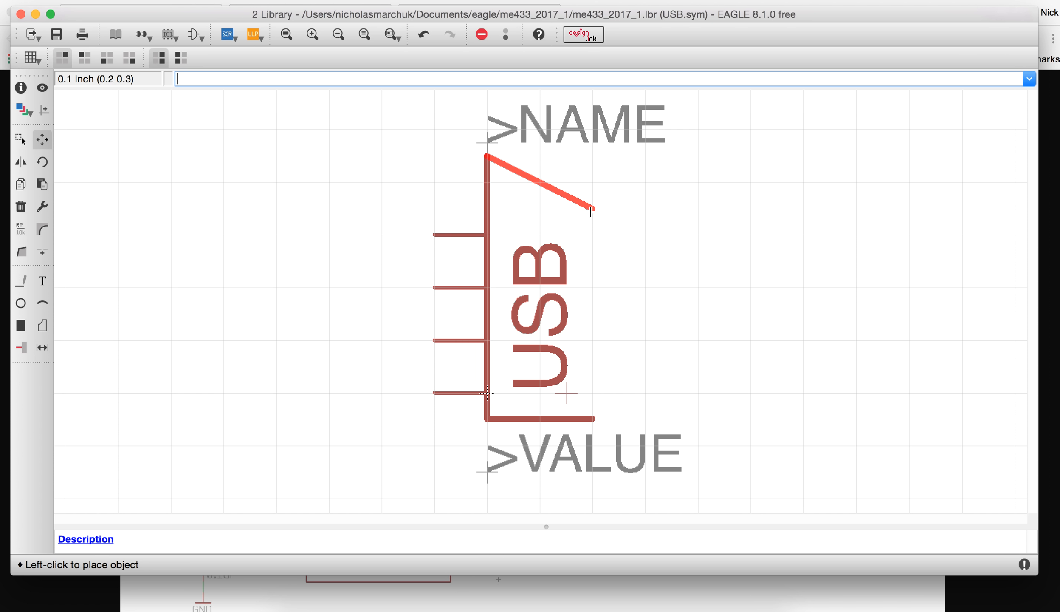
{"action": "left_click", "coordinate": [594, 156]}
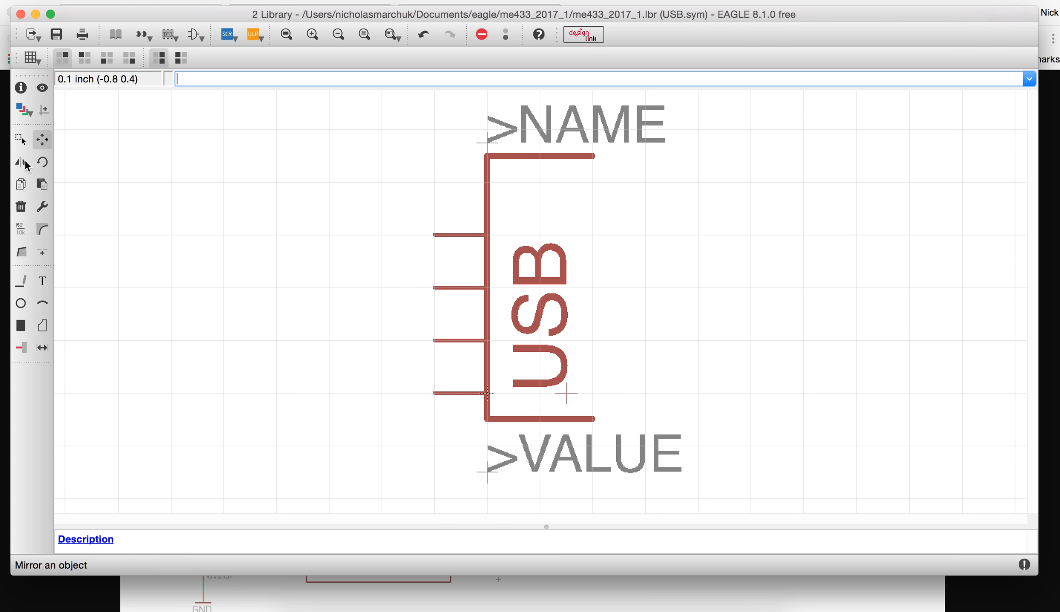
Copy the USB symbol's top pin 0.1 inch higher and rename the copy ID
{"action": "left_click", "coordinate": [21, 184]}
{"action": "left_click", "coordinate": [439, 235]}
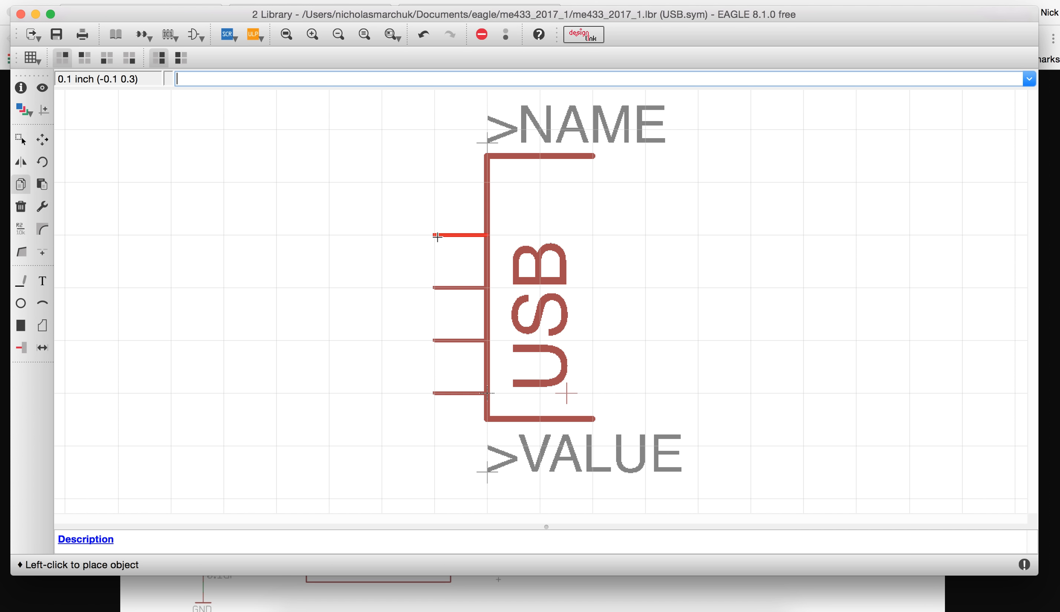
{"action": "left_click", "coordinate": [438, 184]}
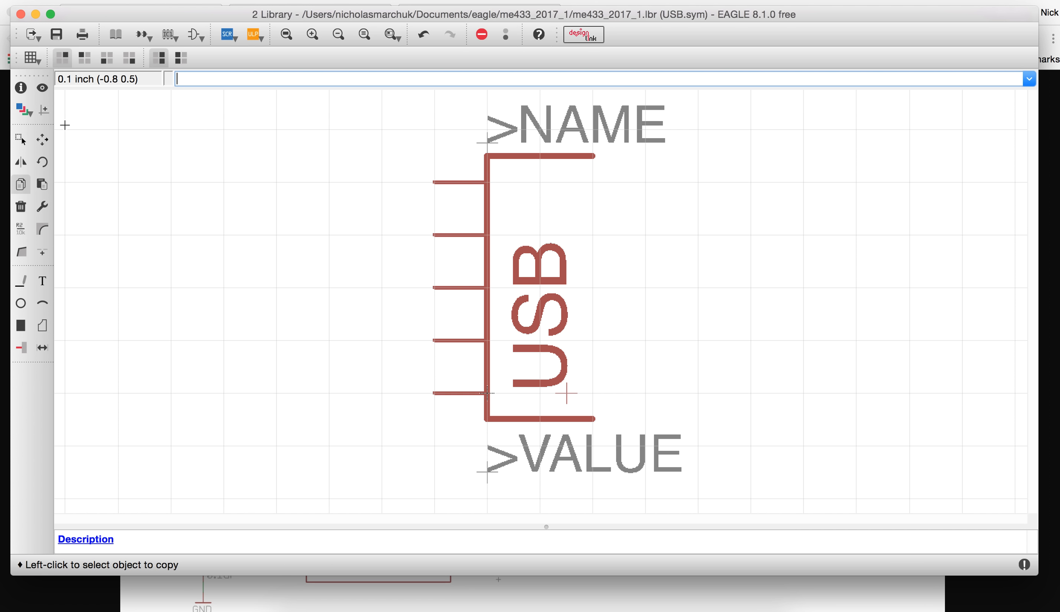
{"action": "left_click", "coordinate": [20, 229]}
{"action": "left_click", "coordinate": [437, 183]}
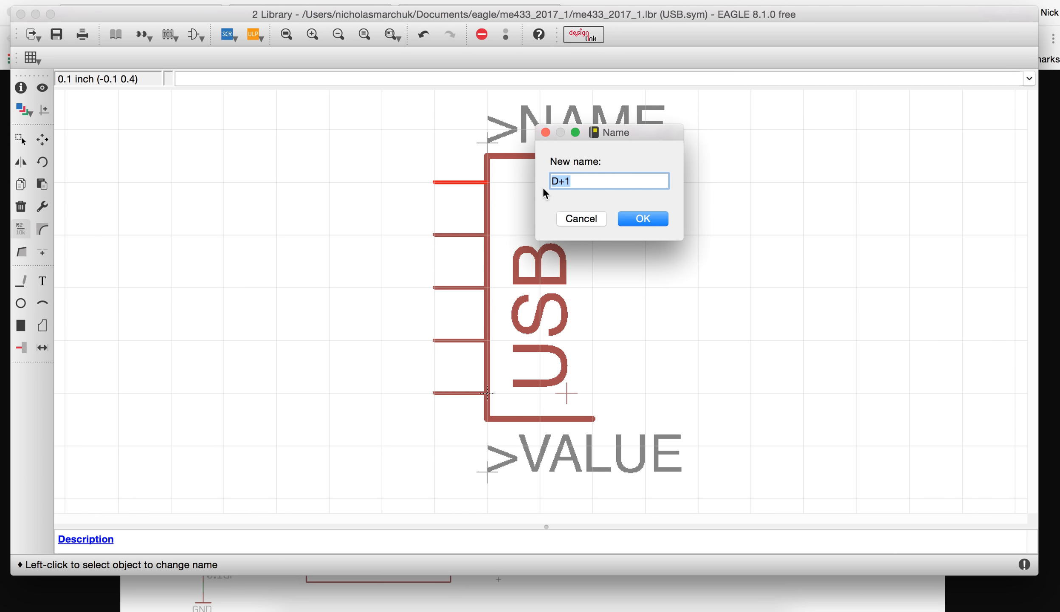
{"action": "type", "text": "ID"}
{"action": "left_click", "coordinate": [624, 218]}
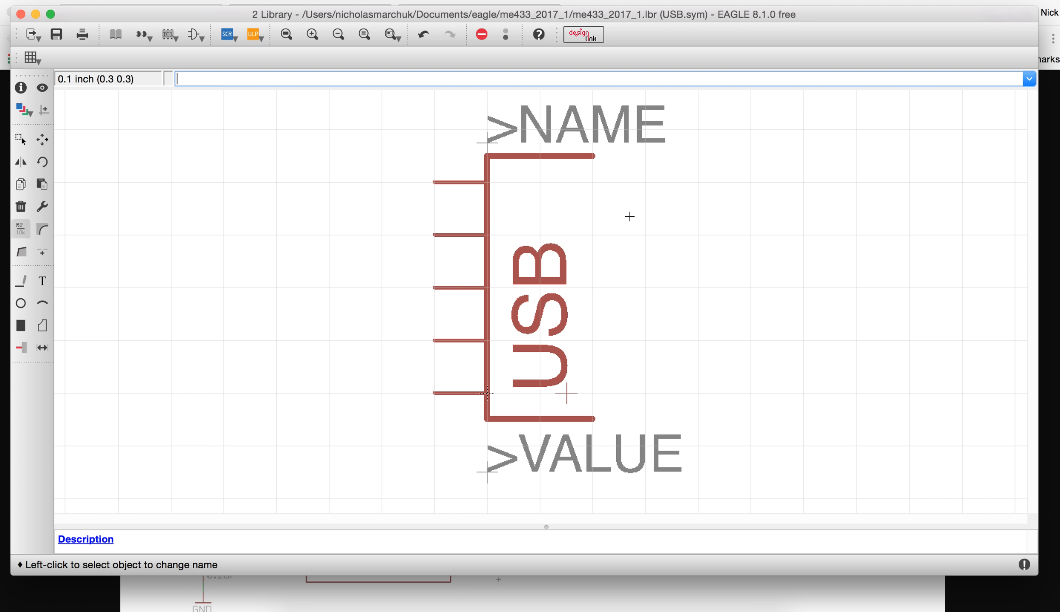
Open the USB device and connect pin G$1.ID to pad ID in its USB-MB-H package variant
{"action": "left_click", "coordinate": [144, 34]}
{"action": "left_click", "coordinate": [183, 266]}
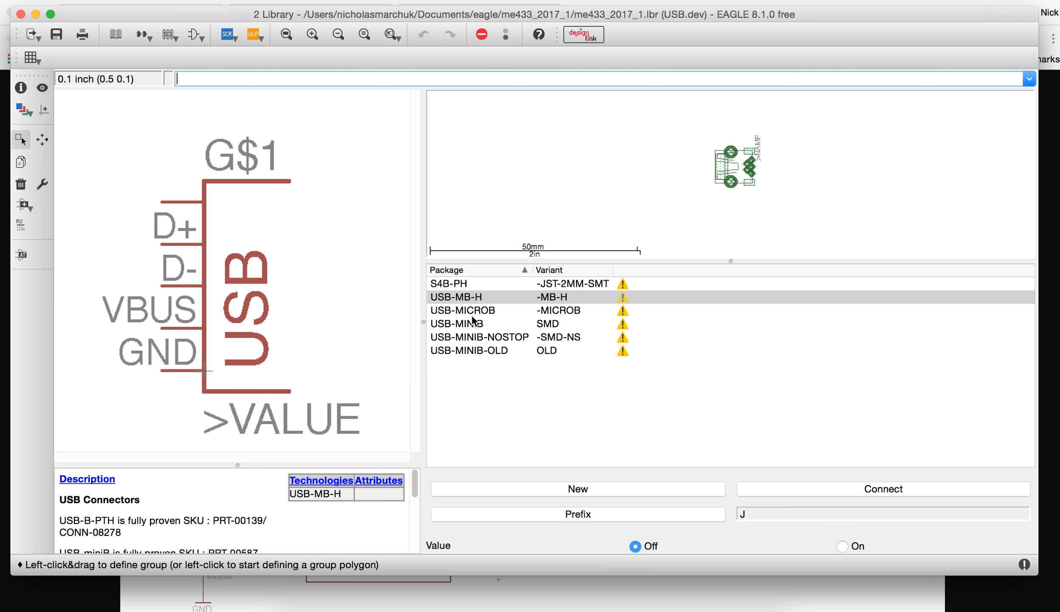
{"action": "left_click", "coordinate": [483, 304]}
{"action": "left_click", "coordinate": [806, 488]}
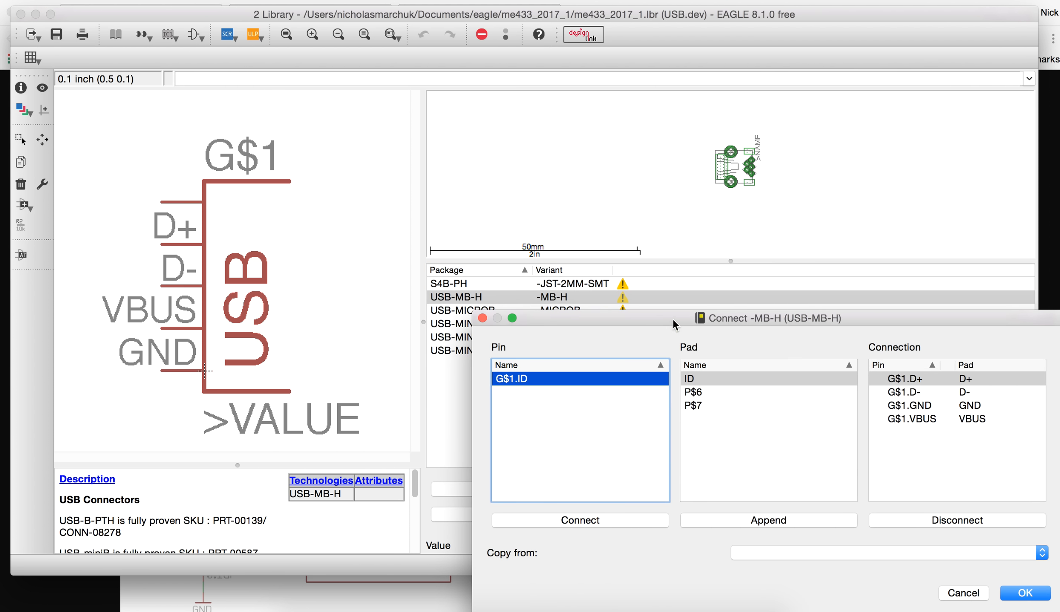
{"action": "left_click_drag", "start_coordinate": [673, 324], "coordinate": [448, 193]}
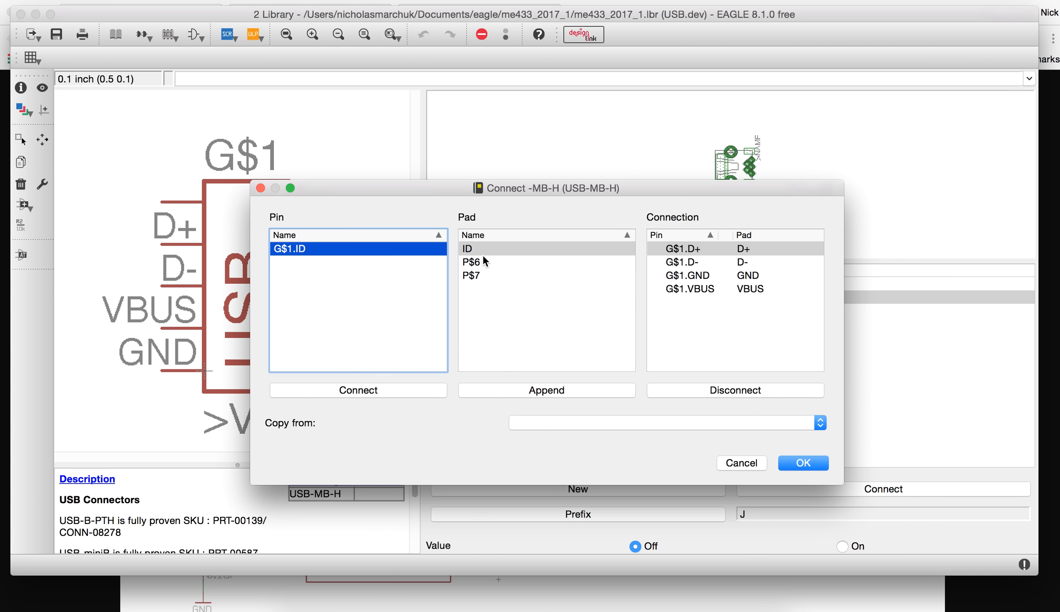
{"action": "left_click", "coordinate": [374, 388]}
{"action": "left_click", "coordinate": [801, 467]}
Save the library, check the reference schematic final_sch.png in Chrome, and return to EAGLE
{"action": "left_click", "coordinate": [56, 34]}
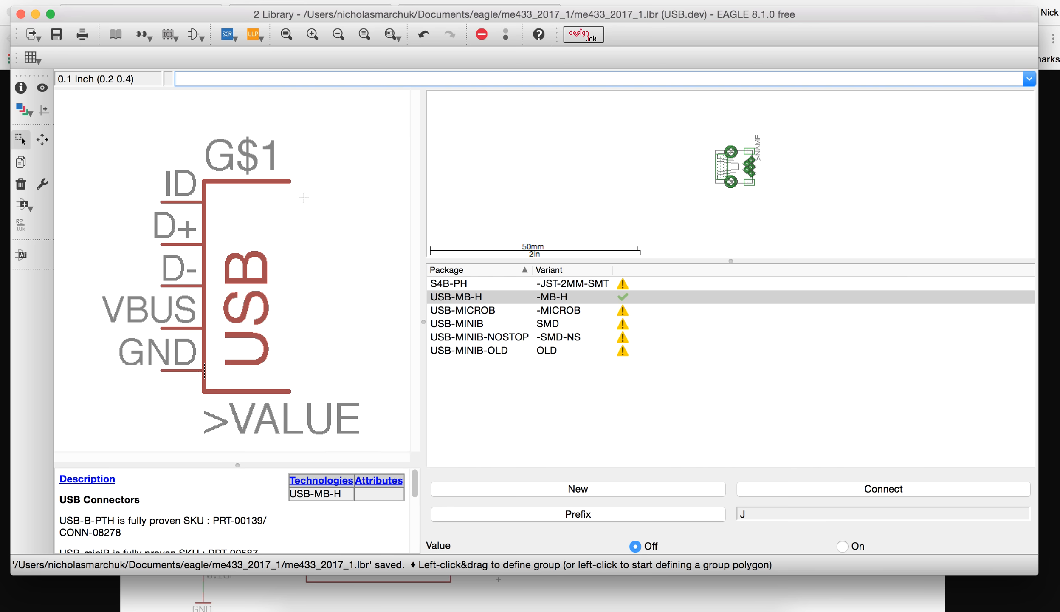
{"action": "left_click", "coordinate": [170, 589]}
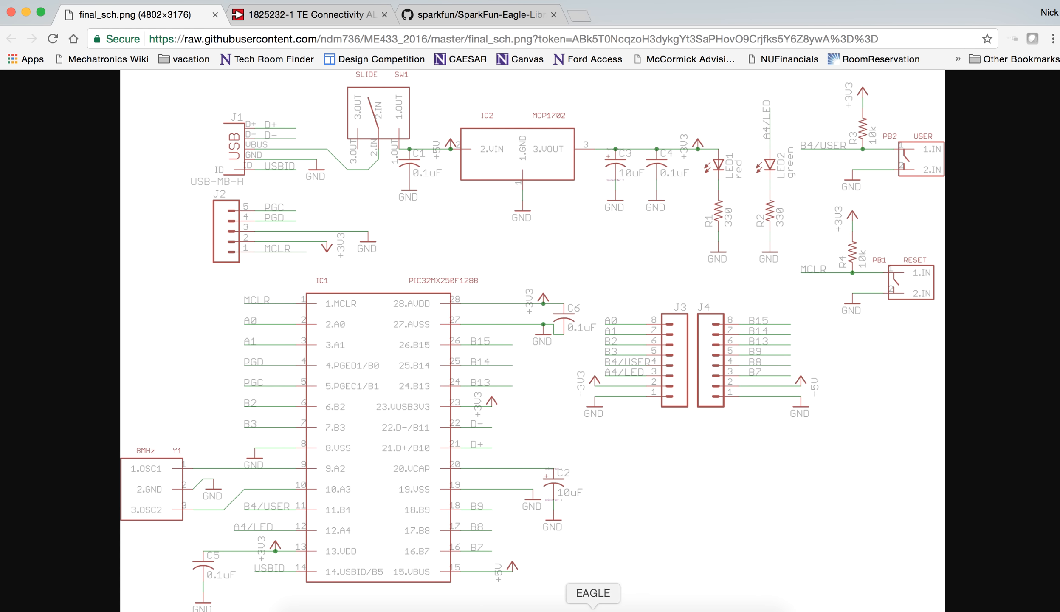
{"action": "left_click", "coordinate": [594, 607]}
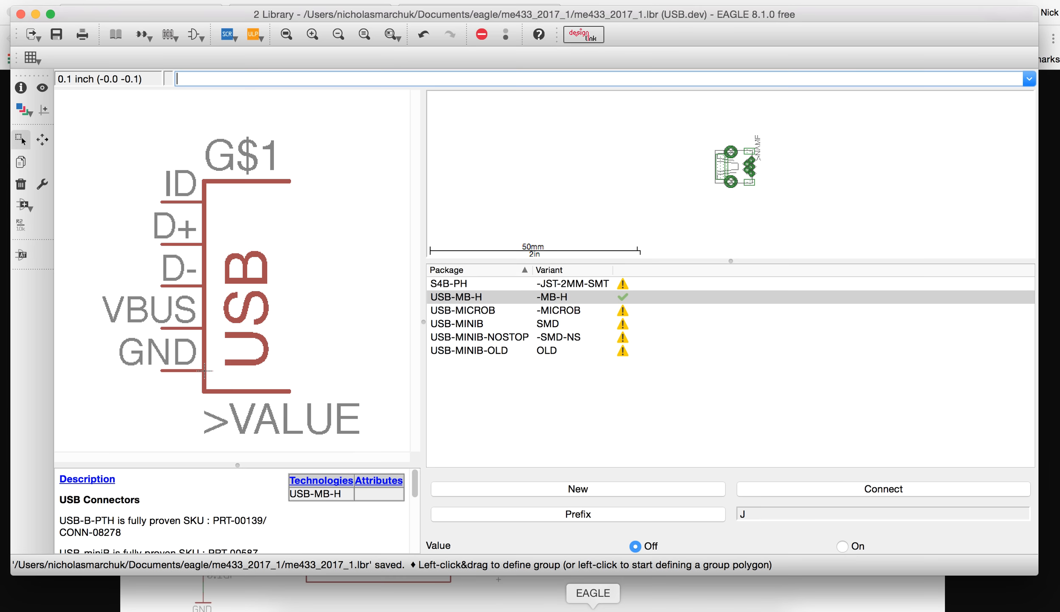
Create a new symbol named MCP1702 in the library
{"action": "left_click", "coordinate": [186, 37]}
{"action": "left_click", "coordinate": [174, 188]}
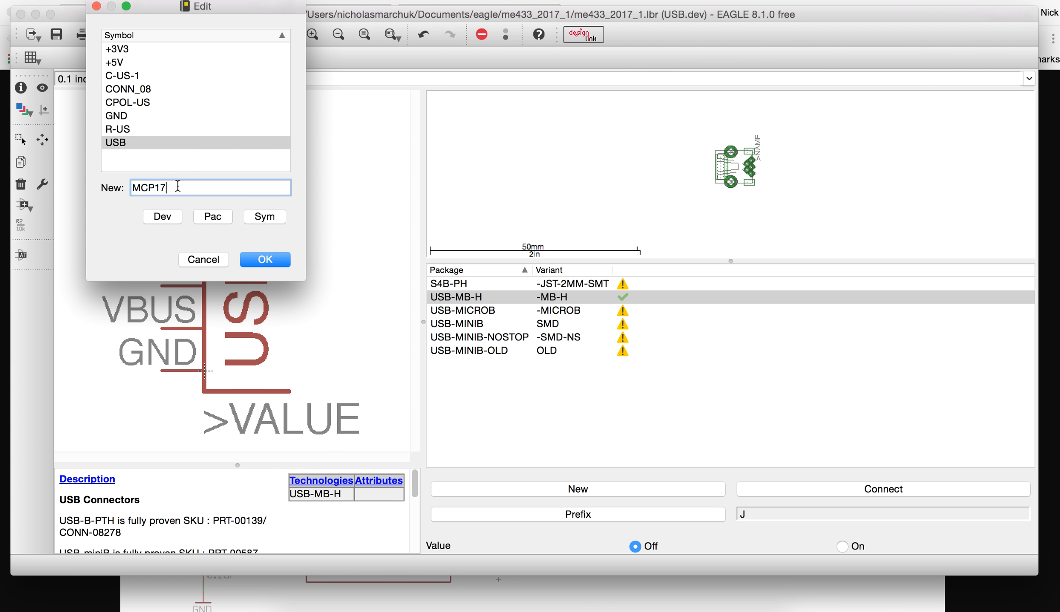
{"action": "type", "text": "MCP1702"}
{"action": "key", "text": "Return"}
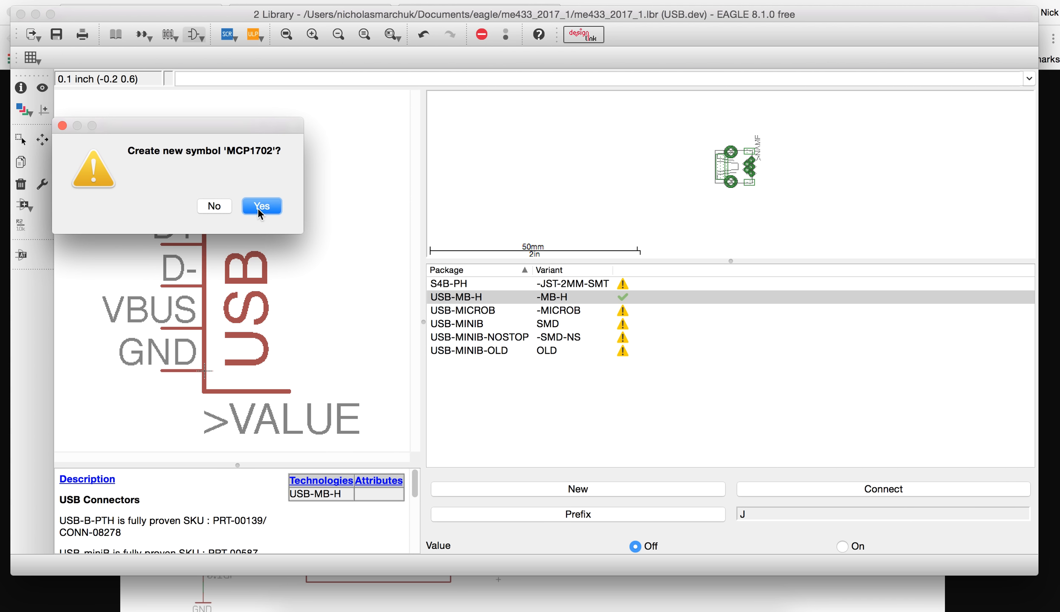
{"action": "left_click", "coordinate": [258, 207]}
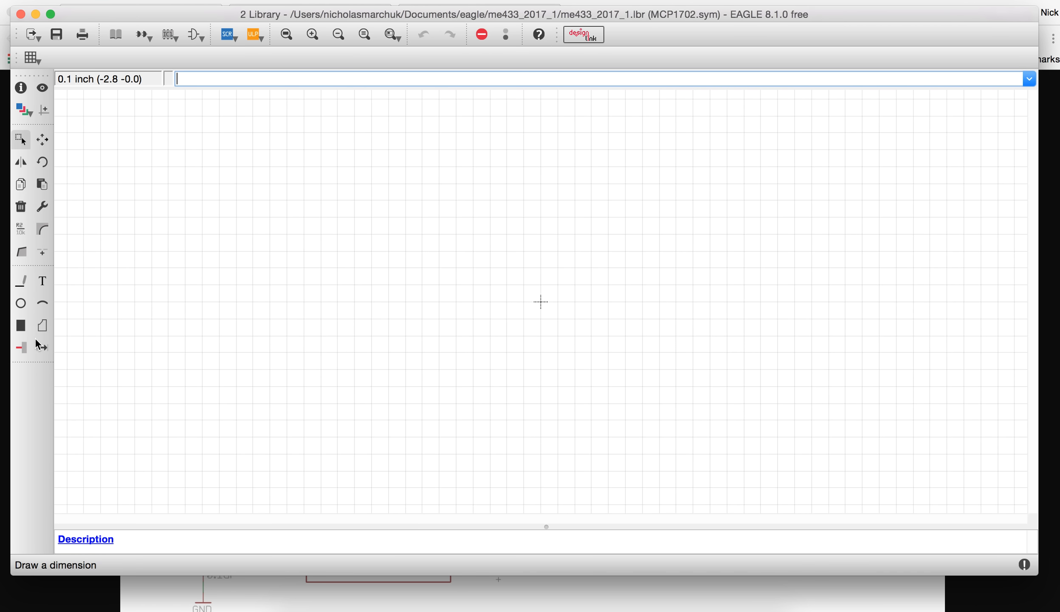
Place two horizontal pins facing each other, about 0.7 inch left and 0.6 inch right of the symbol's origin
{"action": "left_click", "coordinate": [21, 348]}
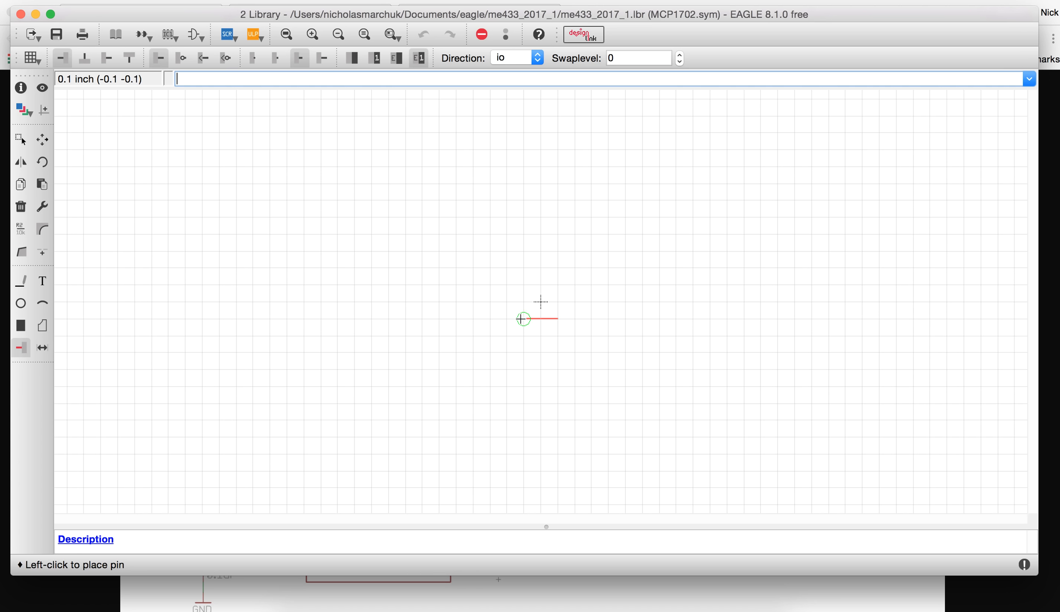
{"action": "left_click", "coordinate": [429, 308]}
{"action": "right_click", "coordinate": [540, 315]}
{"action": "right_click", "coordinate": [540, 314]}
{"action": "right_click", "coordinate": [540, 315]}
{"action": "right_click", "coordinate": [540, 317]}
{"action": "right_click", "coordinate": [539, 318]}
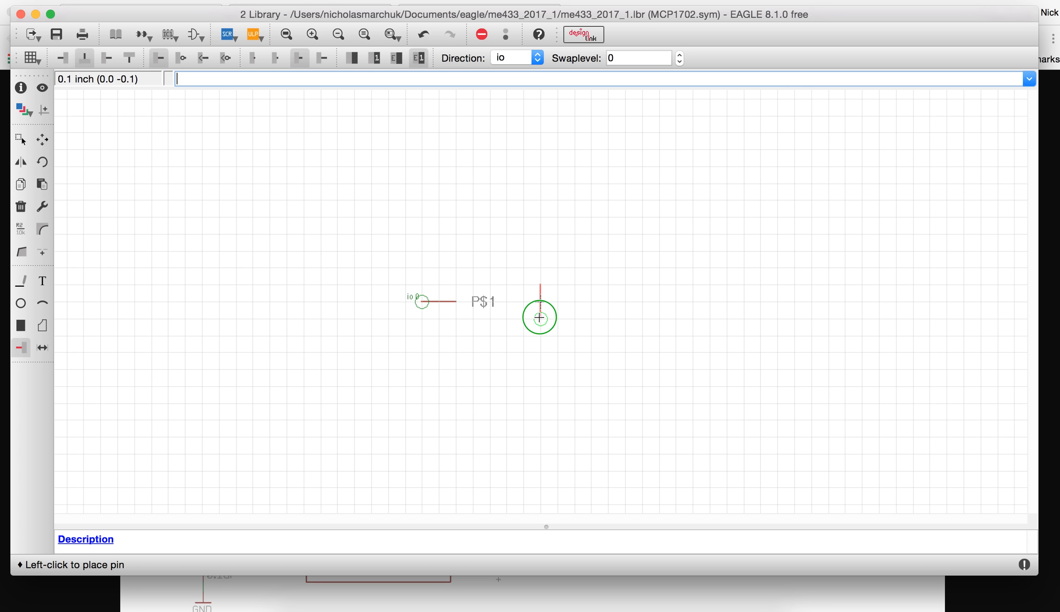
{"action": "right_click", "coordinate": [546, 313]}
{"action": "left_click", "coordinate": [642, 302]}
Place a third pin pointing upward, about 0.5 inch below the symbol's origin
{"action": "right_click", "coordinate": [576, 369]}
{"action": "right_click", "coordinate": [576, 369]}
{"action": "right_click", "coordinate": [576, 369]}
{"action": "left_click", "coordinate": [541, 388]}
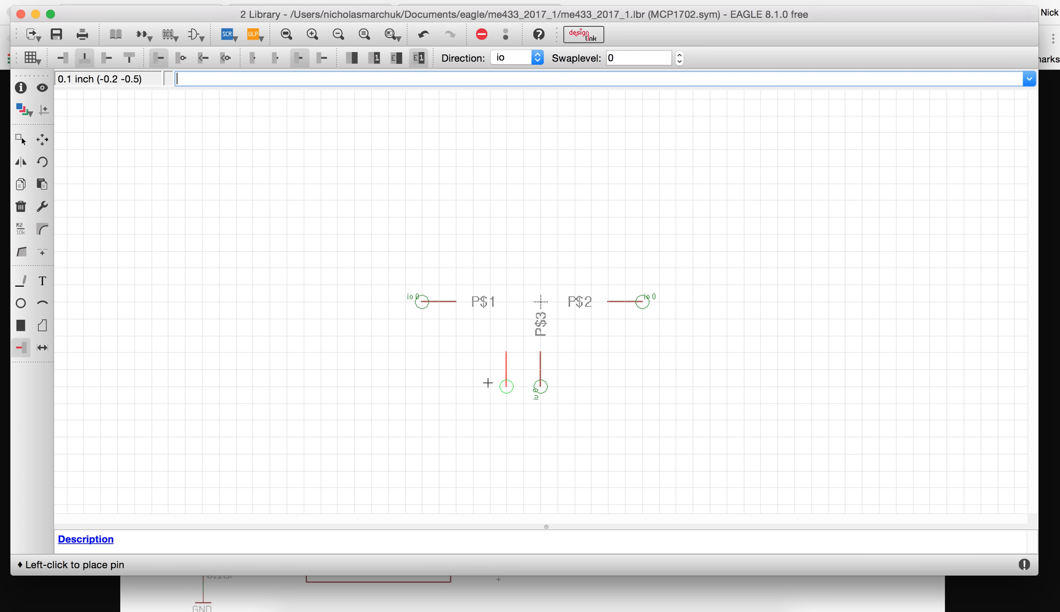
{"action": "scroll", "coordinate": [599, 373], "scroll_direction": "up", "scroll_amount": 3}
{"action": "scroll", "coordinate": [598, 373], "scroll_direction": "up", "scroll_amount": 2}
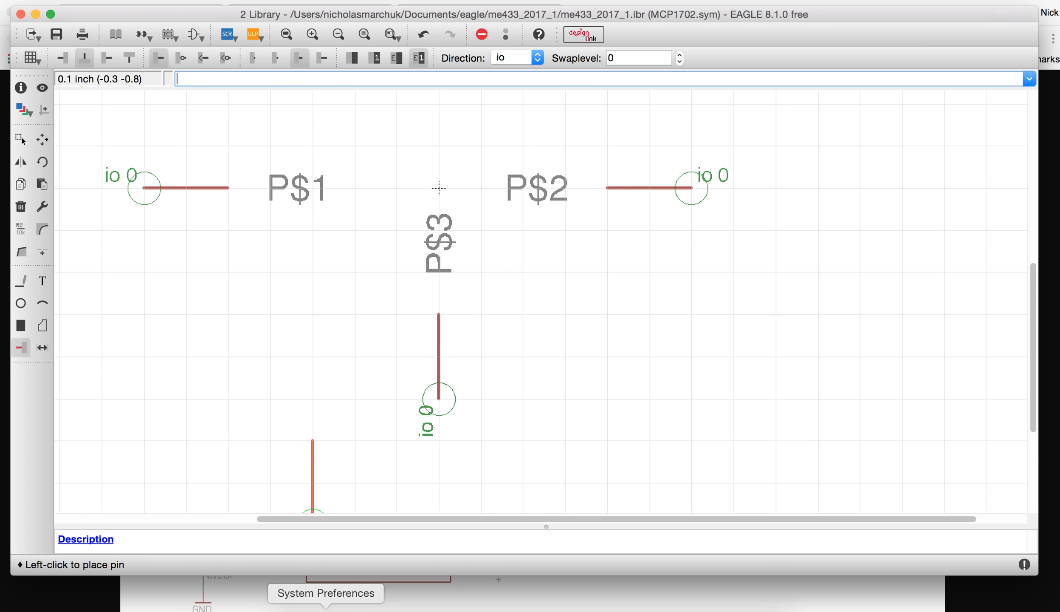
Switch to Chrome, check the MCP1702 in the reference schematic, and look the part up in a new tab
{"action": "left_click", "coordinate": [150, 594]}
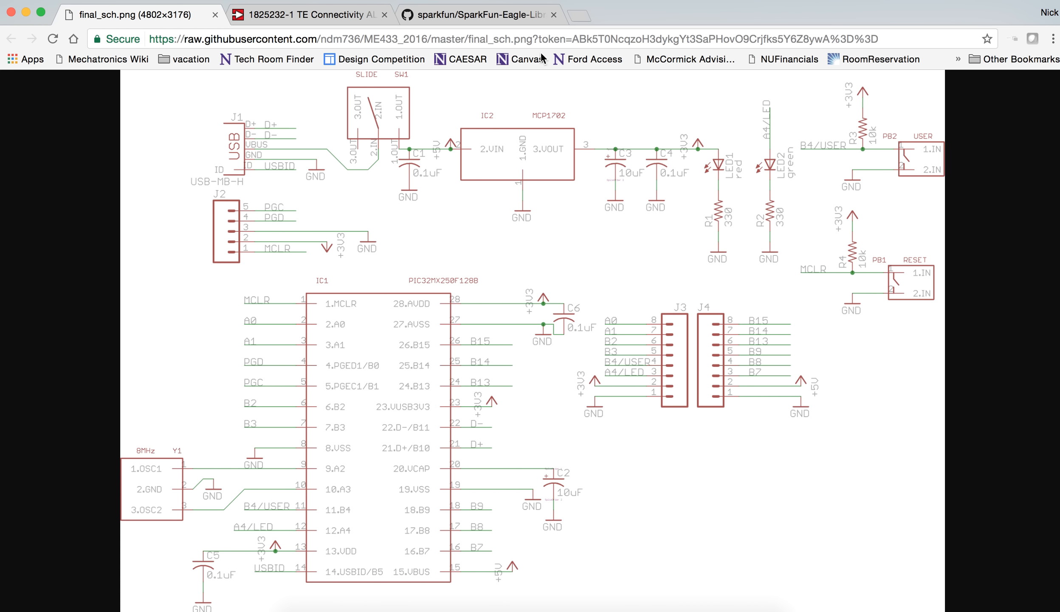
{"action": "left_click", "coordinate": [577, 19]}
{"action": "type", "text": "mcp17"}
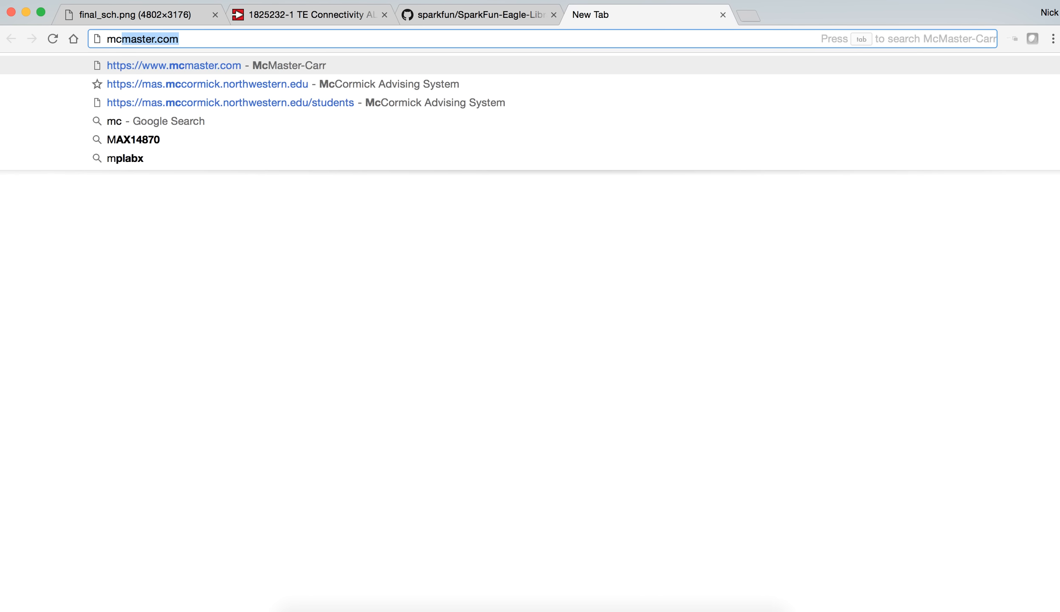
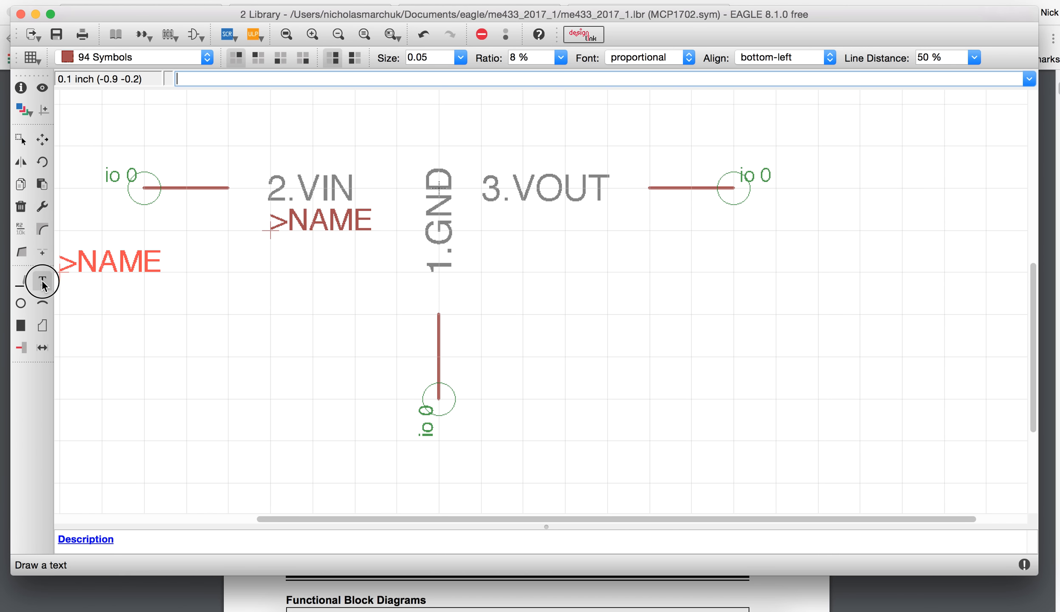
Add a >VALUE text to the MCP1702 symbol 0.1 inch below the >NAME text
{"action": "type", "text": ">VALU"}
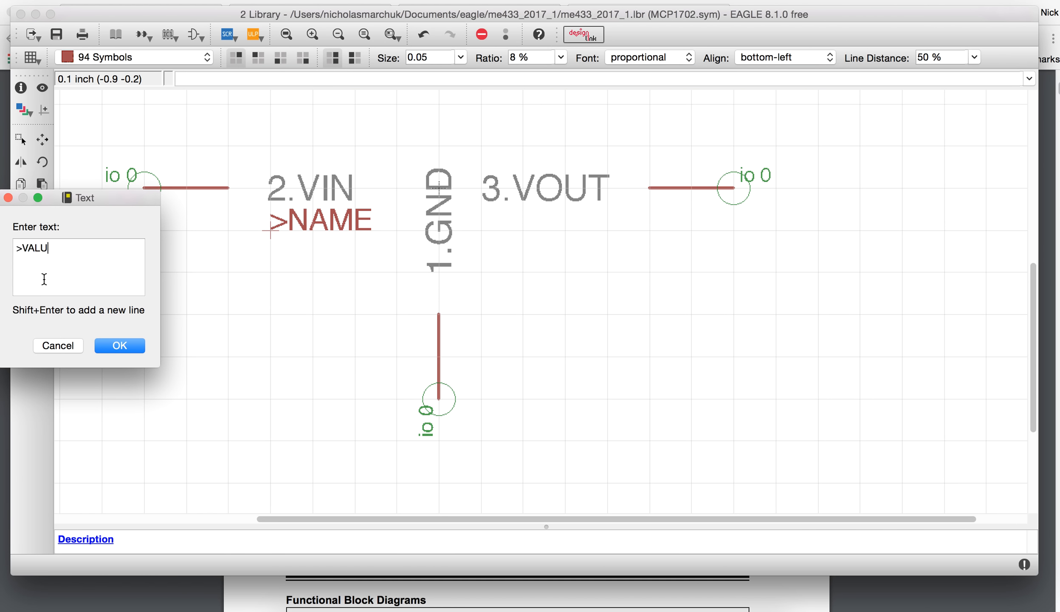
{"action": "type", "text": "E"}
{"action": "key", "text": "Return"}
{"action": "left_click", "coordinate": [270, 274]}
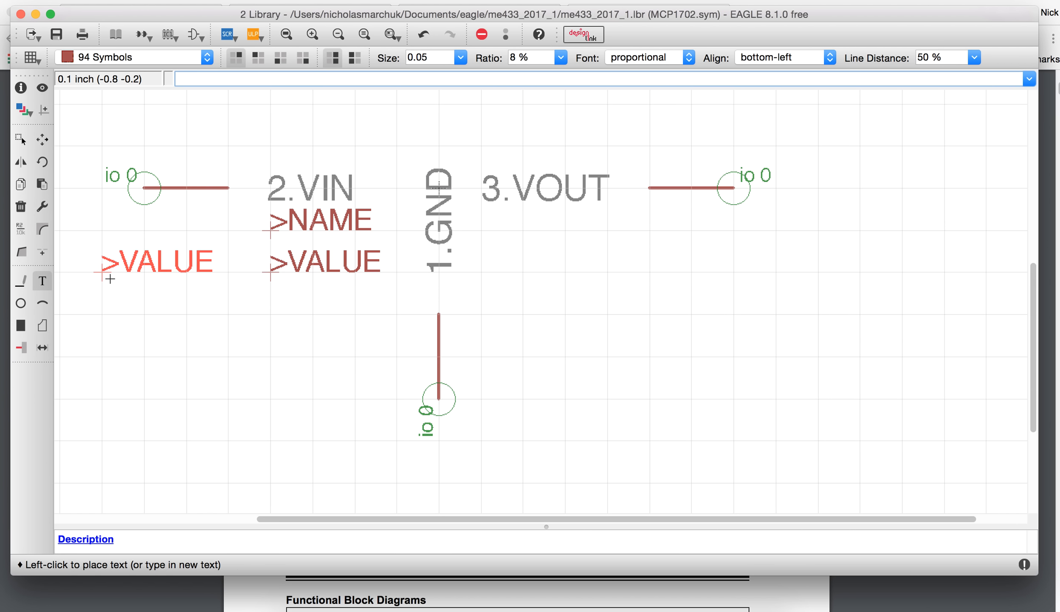
Draw a closed rectangular outline of about 1.2 by 0.5 inch around the MCP1702 symbol's pin names, crossing all three pins
{"action": "left_click", "coordinate": [20, 280]}
{"action": "left_click", "coordinate": [186, 145]}
{"action": "left_click", "coordinate": [183, 359]}
{"action": "left_click", "coordinate": [689, 147]}
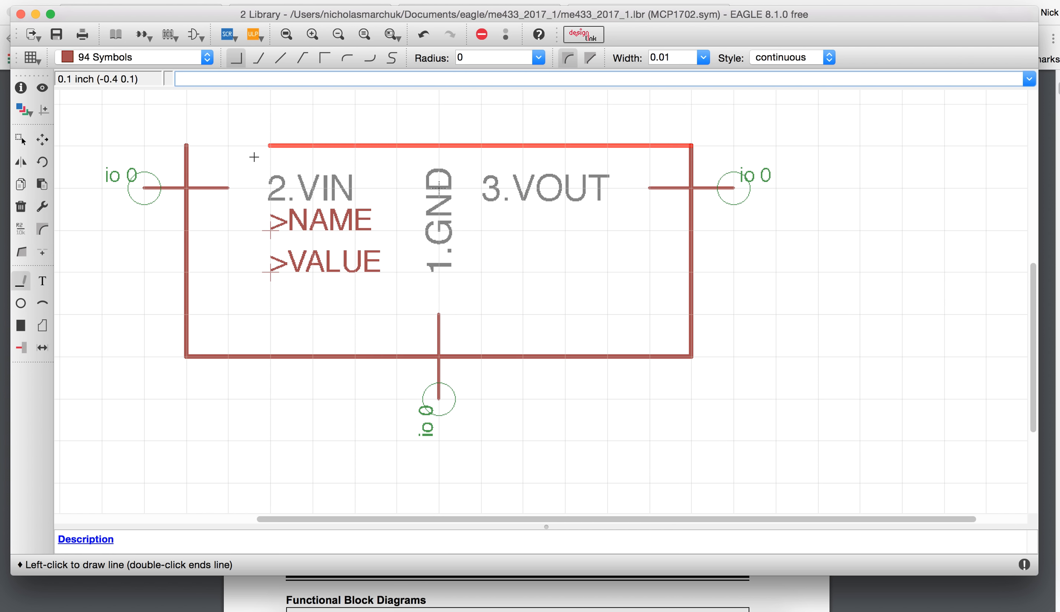
{"action": "double_click", "coordinate": [186, 145]}
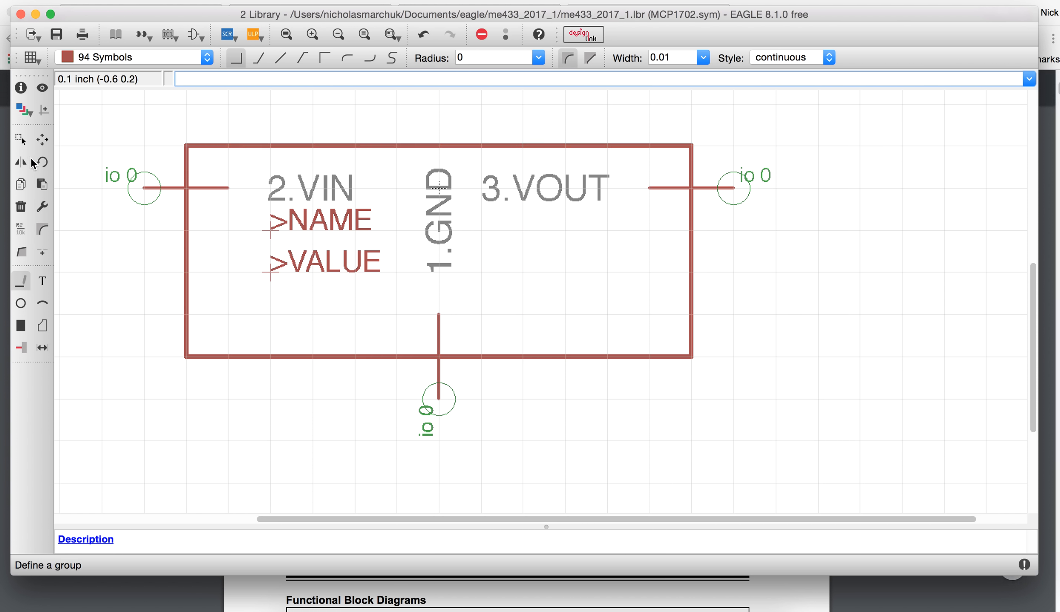
Create a new device named MCP1702 in the library
{"action": "left_click", "coordinate": [145, 34]}
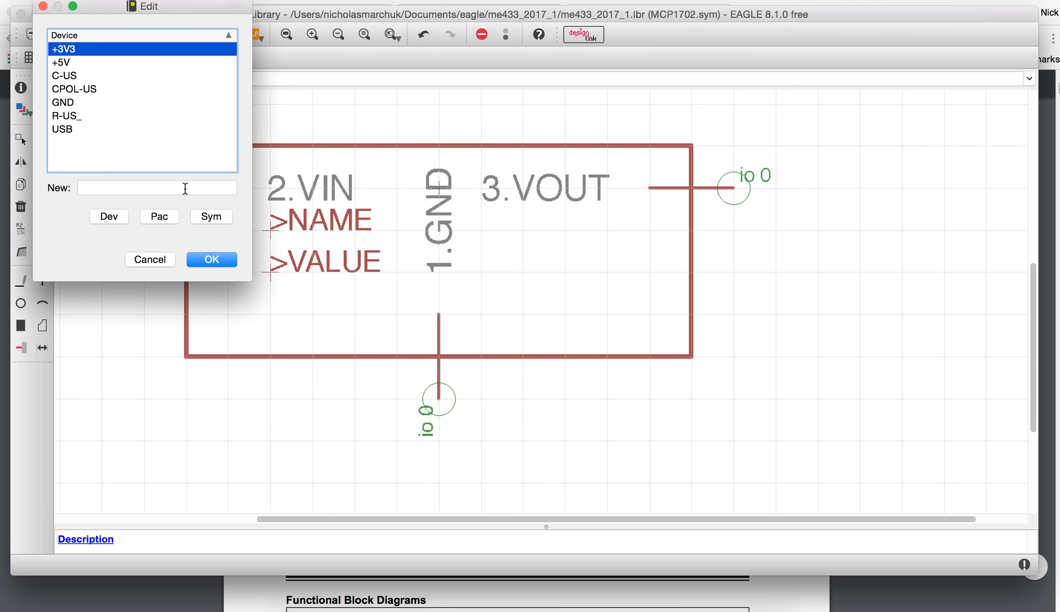
{"action": "left_click", "coordinate": [131, 183]}
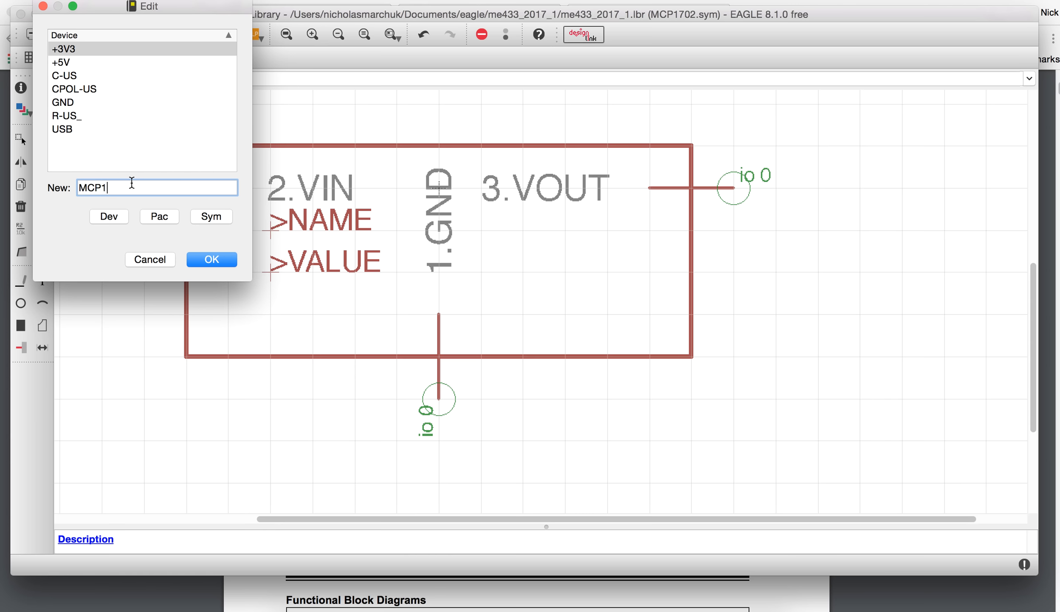
{"action": "left_click", "coordinate": [206, 260]}
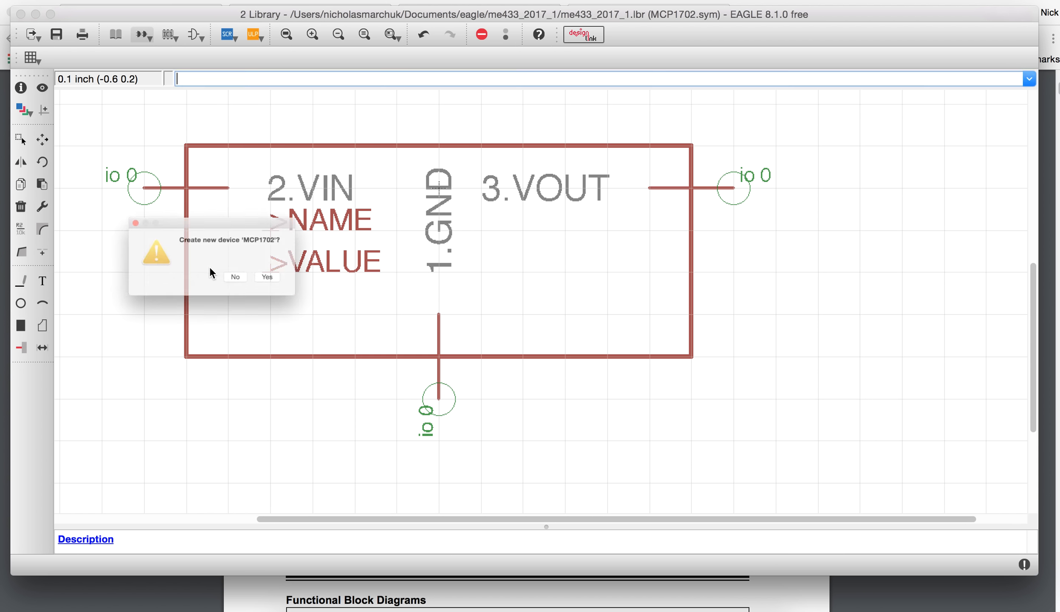
{"action": "left_click", "coordinate": [290, 287]}
Add the MCP1702 symbol to the device at the origin
{"action": "left_click", "coordinate": [24, 205]}
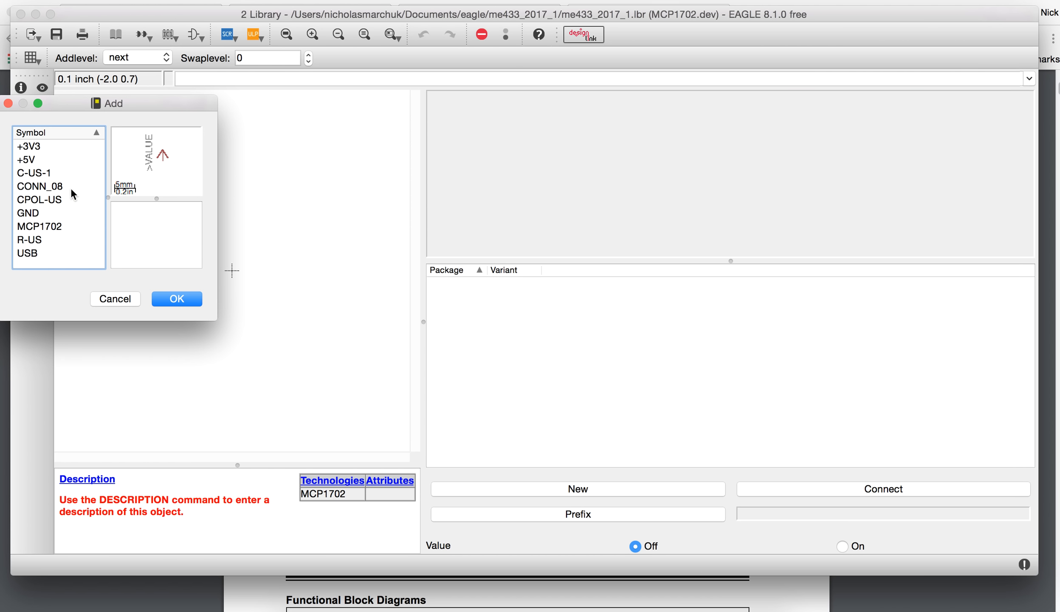
{"action": "left_click", "coordinate": [69, 222]}
{"action": "left_click", "coordinate": [164, 300]}
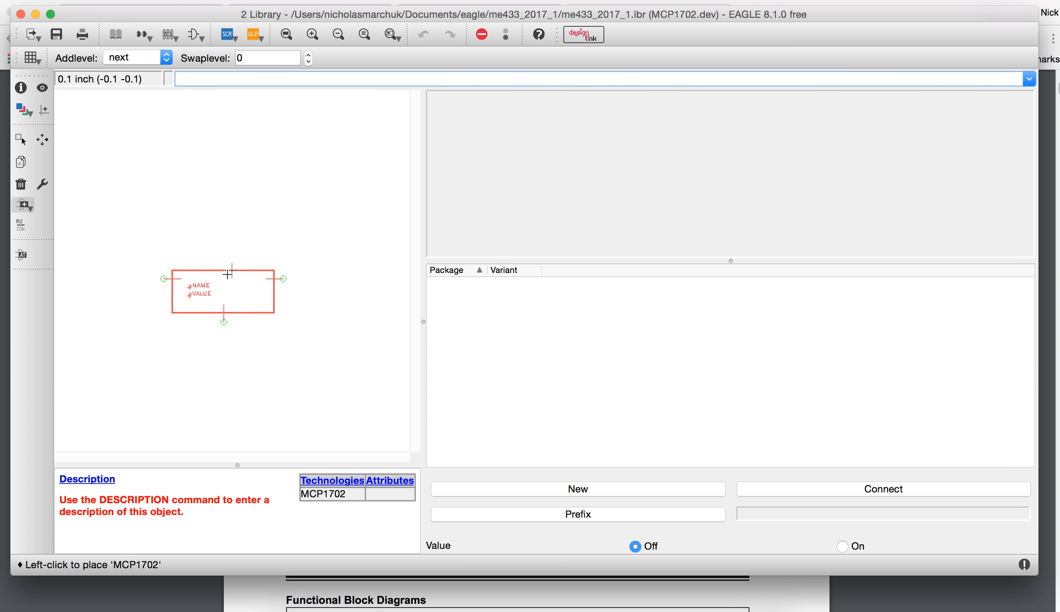
{"action": "left_click", "coordinate": [231, 271]}
Add a package variant to the MCP1702 device using the TO92 package, leaving the variant name empty
{"action": "left_click", "coordinate": [566, 490]}
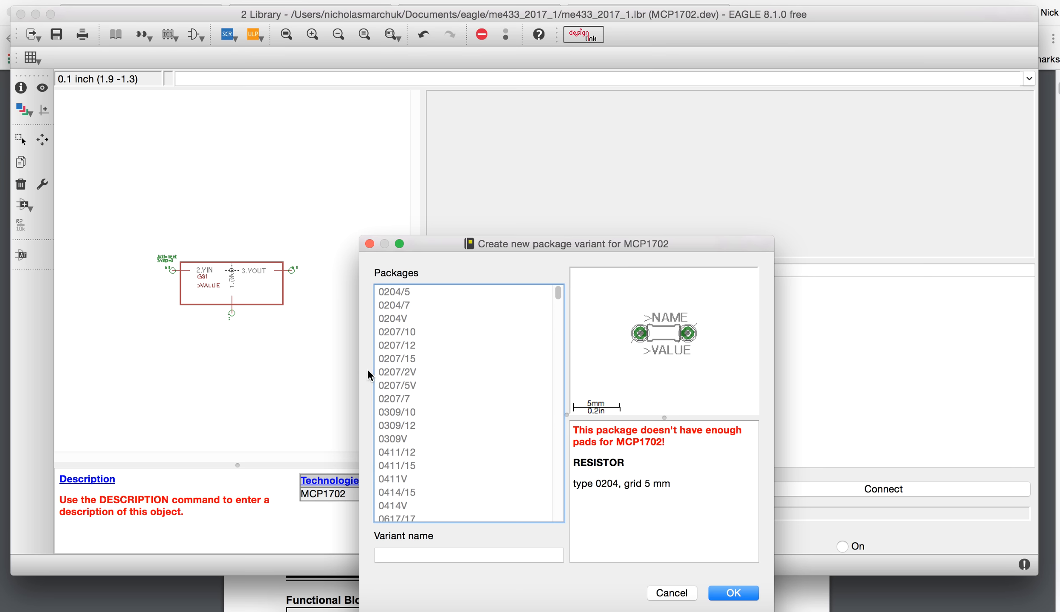
{"action": "scroll", "coordinate": [411, 378], "scroll_direction": "down", "scroll_amount": 12}
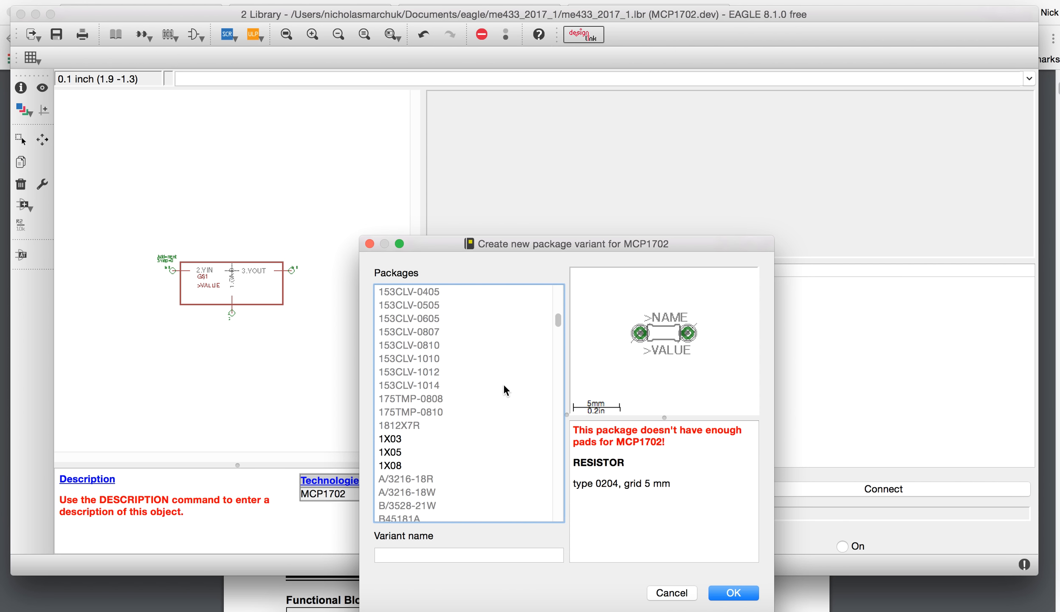
{"action": "type", "text": "to"}
{"action": "left_click", "coordinate": [743, 595]}
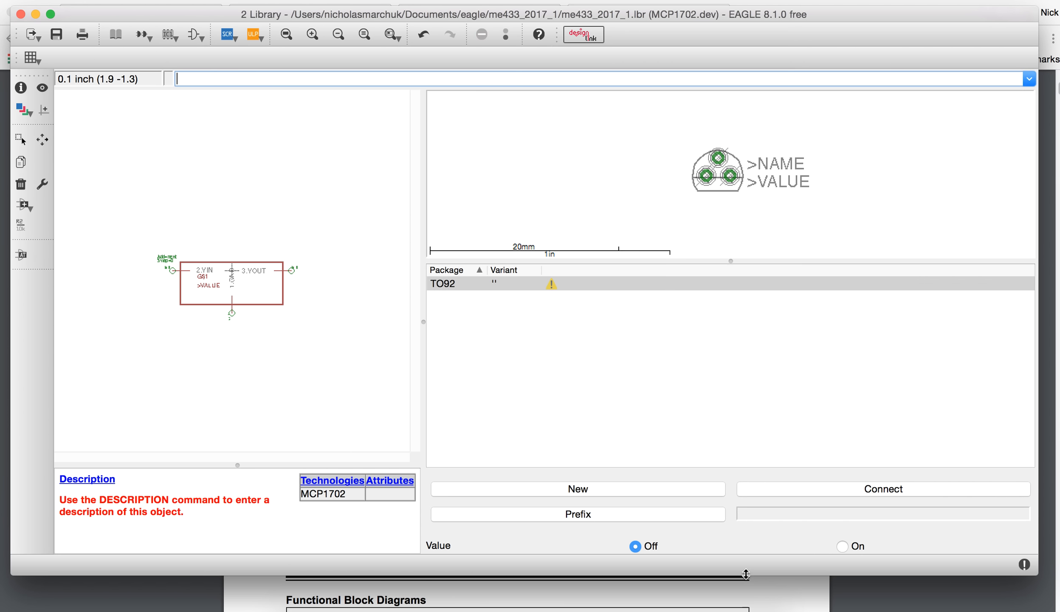
Connect 1.GND to pad 1, 2.VIN to pad 2 and 3.VOUT to pad 3 of the TO92 package, and save the library
{"action": "left_click", "coordinate": [810, 489]}
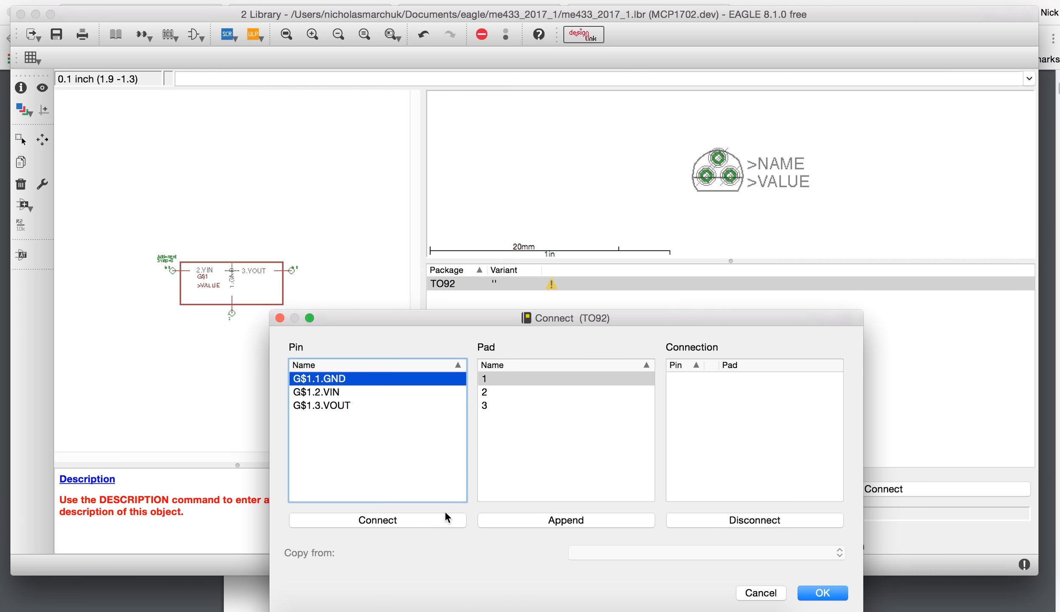
{"action": "left_click", "coordinate": [446, 519]}
{"action": "left_click", "coordinate": [446, 519]}
{"action": "left_click", "coordinate": [446, 519]}
{"action": "left_click", "coordinate": [823, 593]}
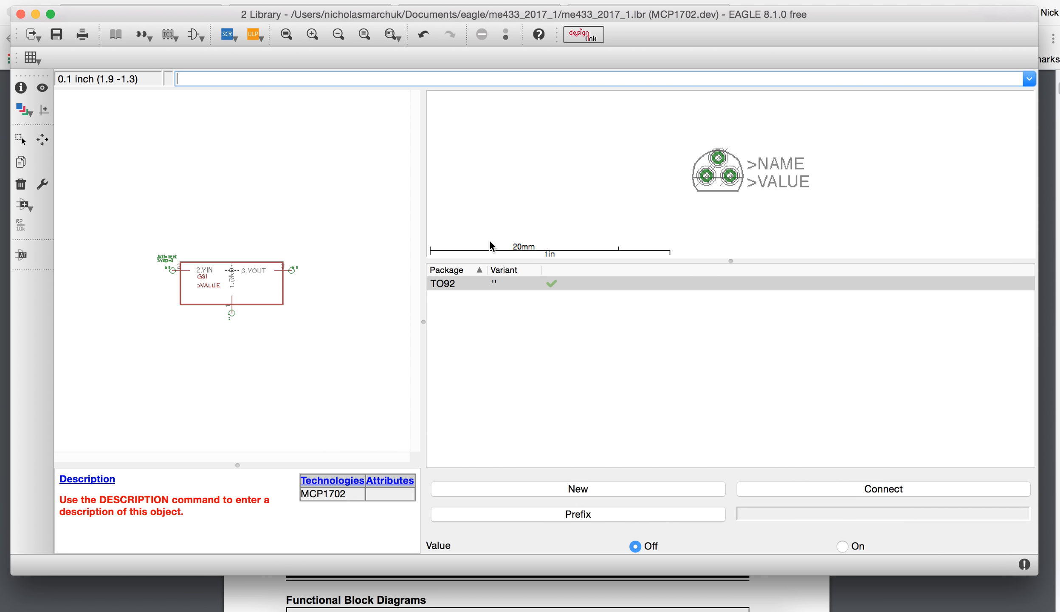
{"action": "left_click", "coordinate": [56, 36]}
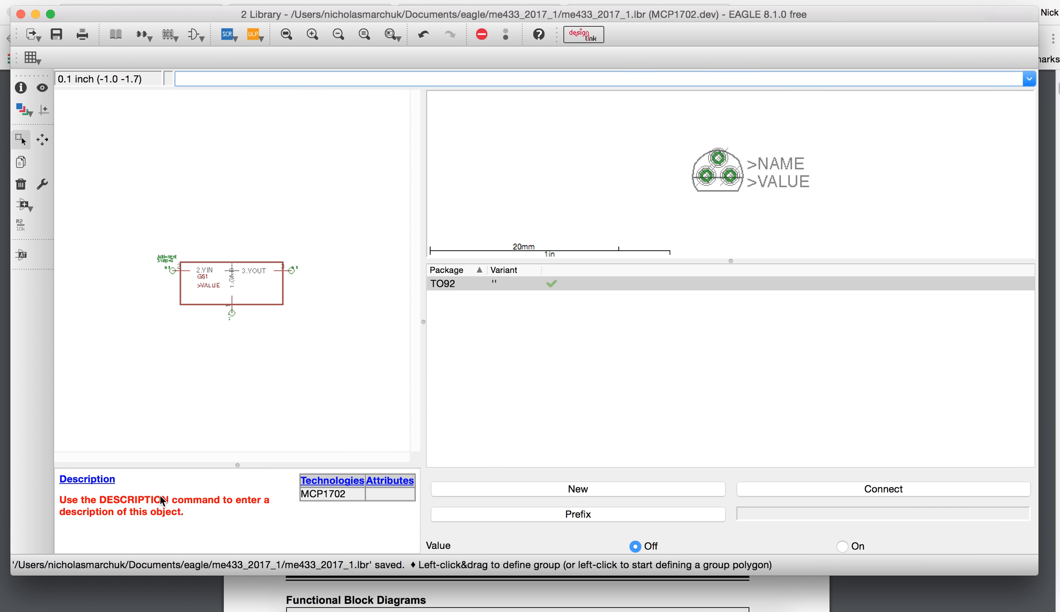
Switch to Chrome, close the MCP1702 datasheet and SparkFun library tabs, and check the slide switch SW1 in the reference schematic
{"action": "left_click", "coordinate": [181, 585]}
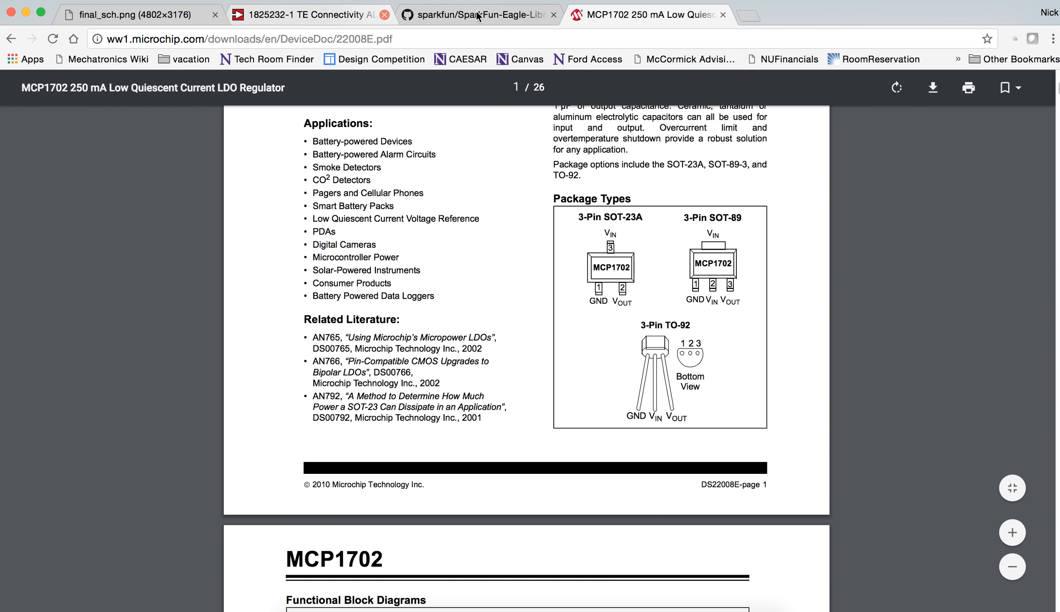
{"action": "key", "text": "ctrl+shift+Tab"}
{"action": "left_click", "coordinate": [555, 16]}
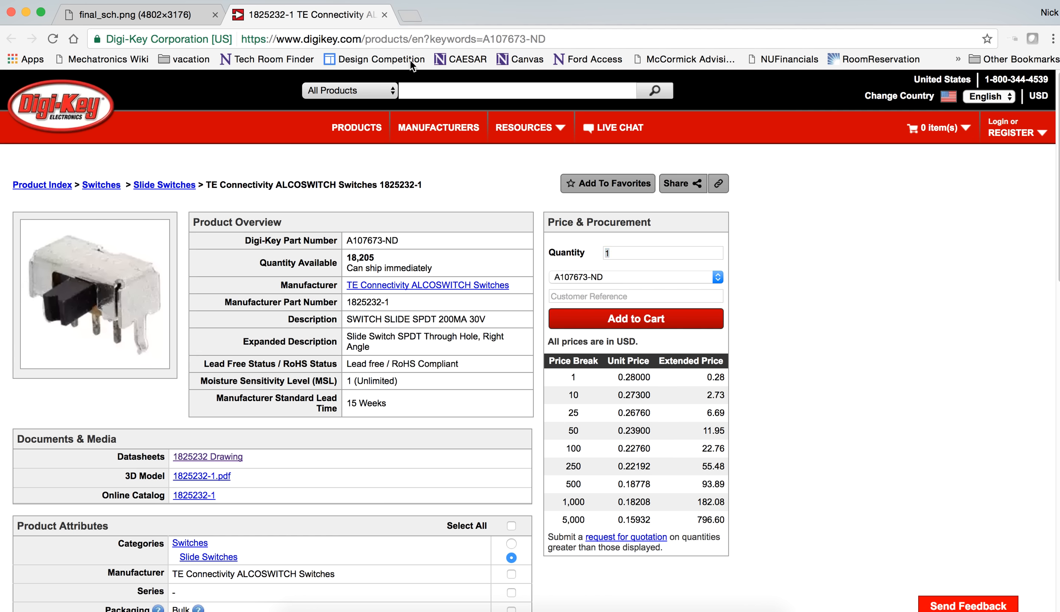
{"action": "left_click", "coordinate": [175, 17]}
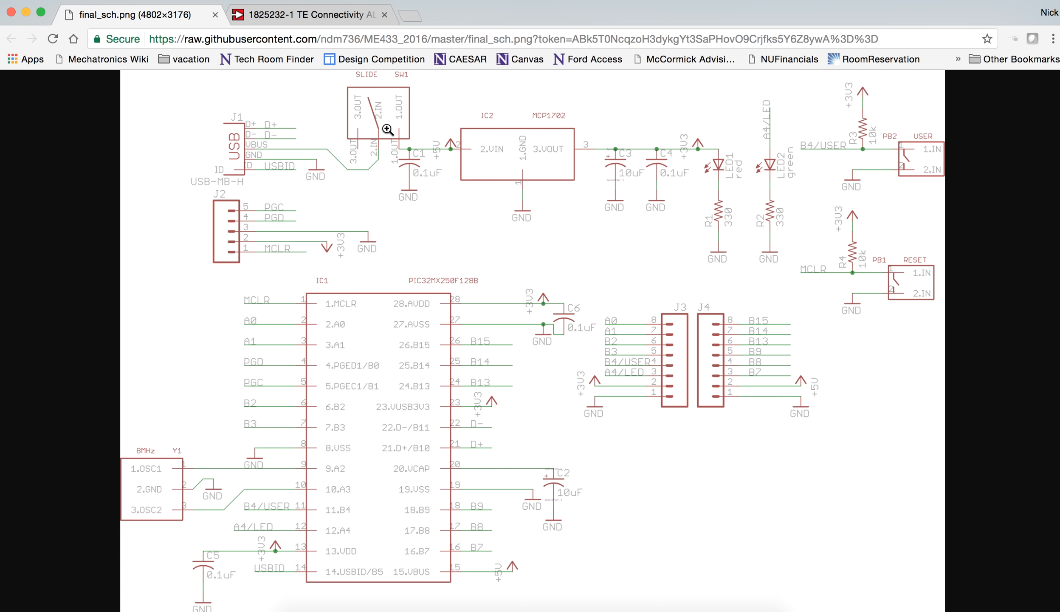
Open the 1825232 Drawing from the slide switch's Digi-Key page and examine its schematic and recommended hole layout
{"action": "left_click", "coordinate": [307, 17]}
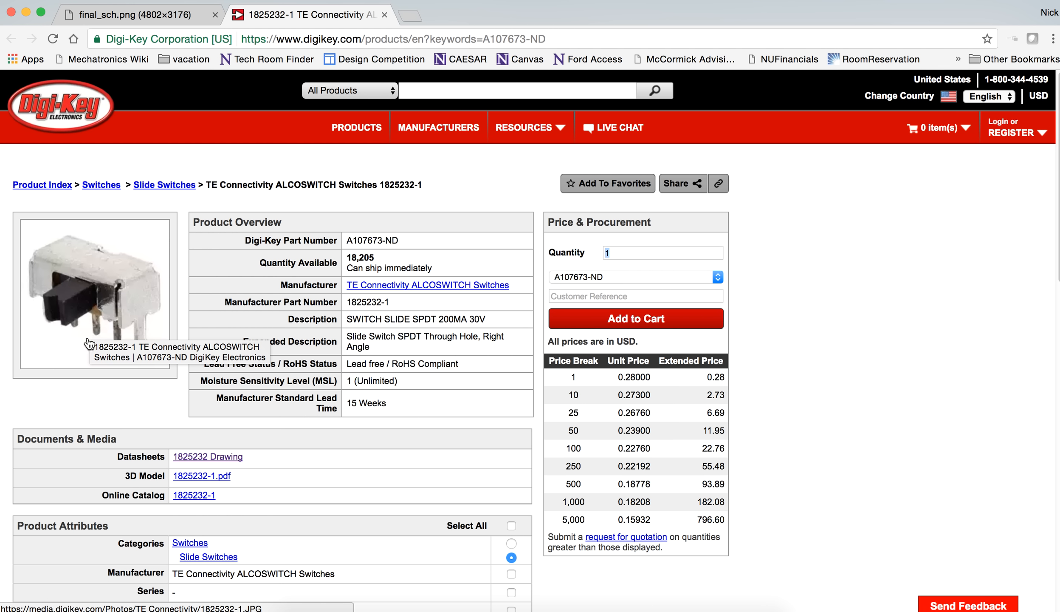
{"action": "left_click", "coordinate": [220, 458]}
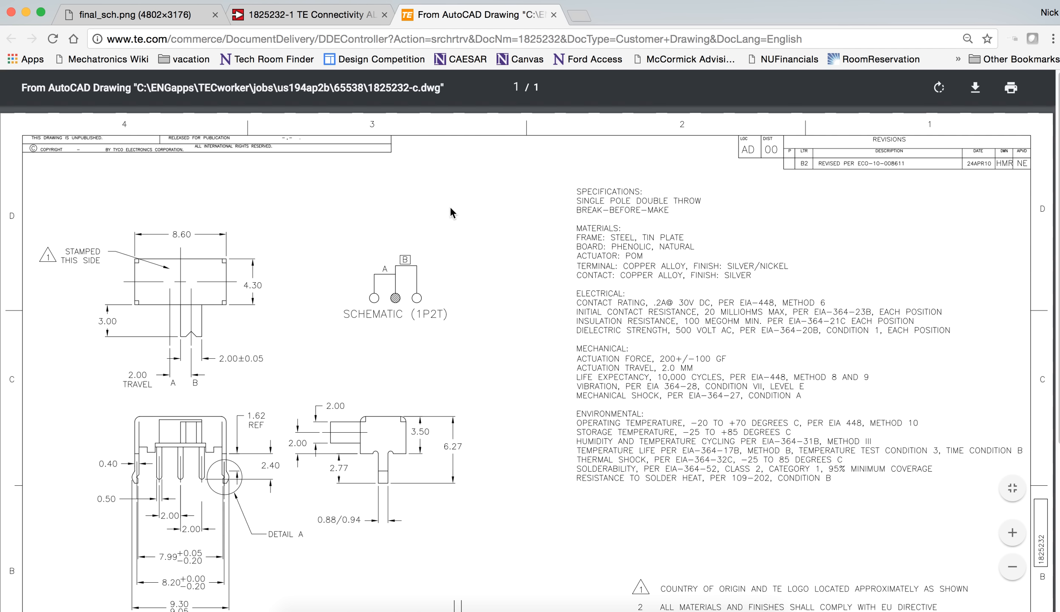
{"action": "scroll", "coordinate": [451, 230], "scroll_direction": "down", "scroll_amount": 3}
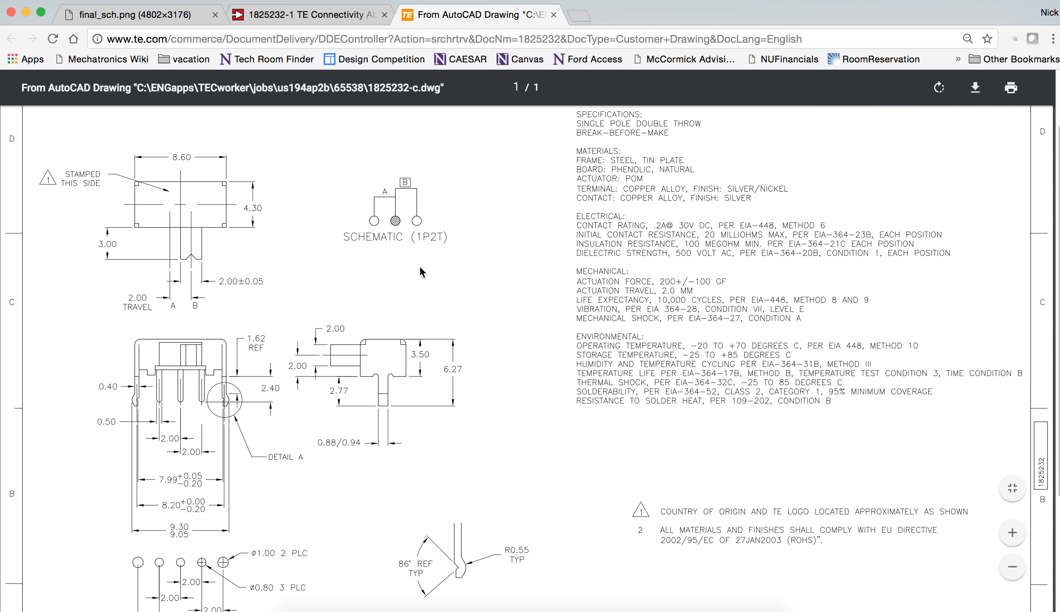
{"action": "scroll", "coordinate": [355, 404], "scroll_direction": "down", "scroll_amount": 6}
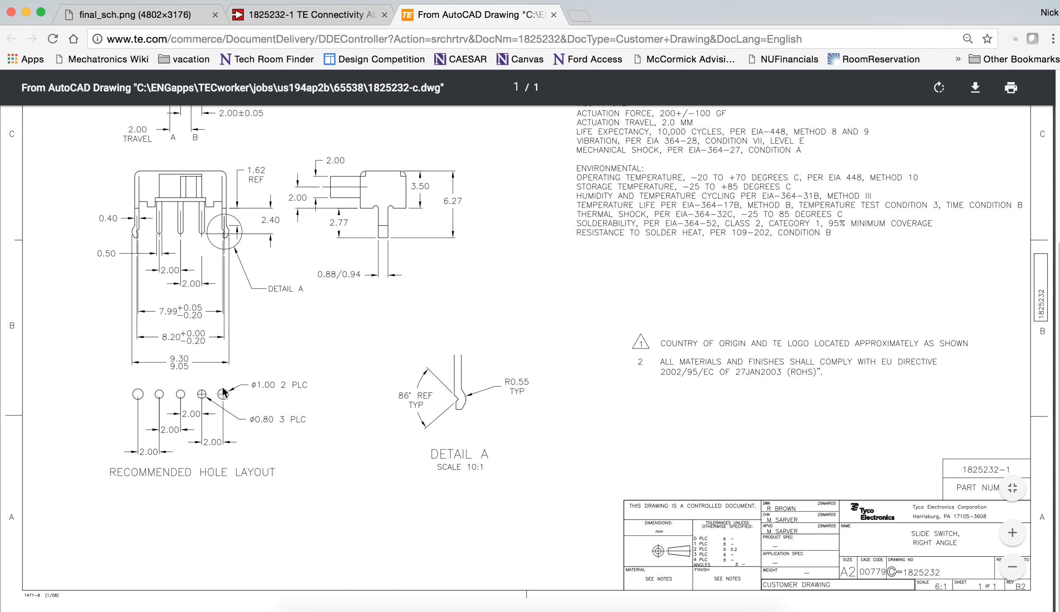
Switch to EAGLE and create a new symbol named SLIDE in the me433_2017_1 library
{"action": "left_click", "coordinate": [594, 605]}
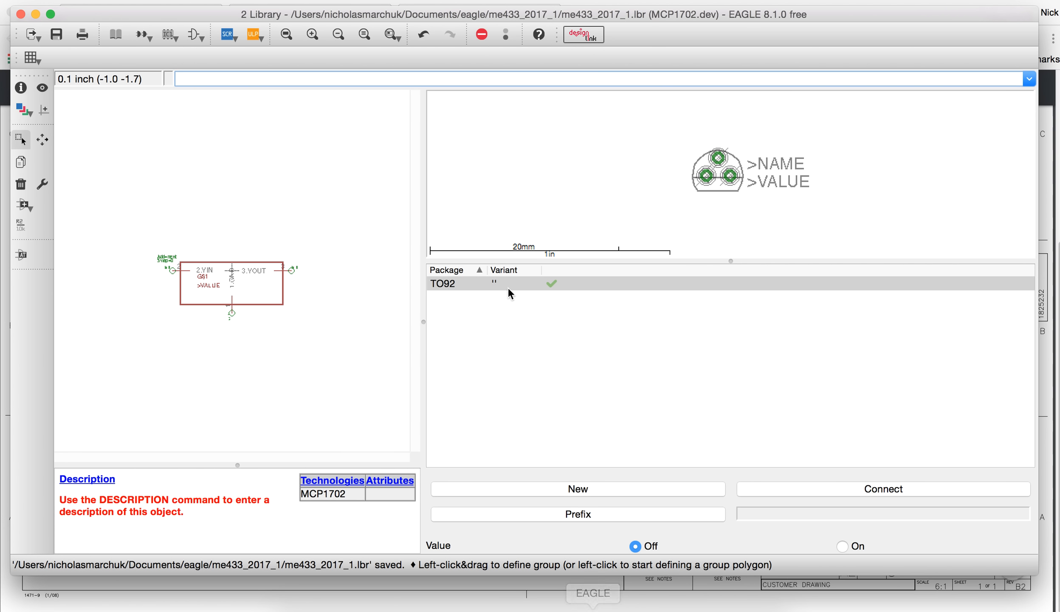
{"action": "left_click", "coordinate": [199, 37]}
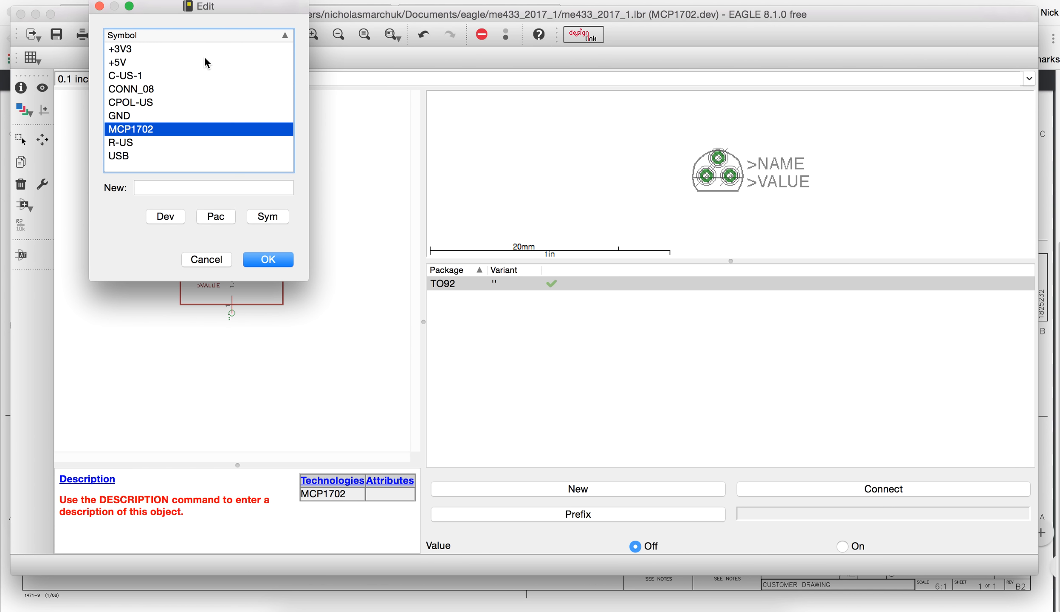
{"action": "left_click", "coordinate": [165, 187]}
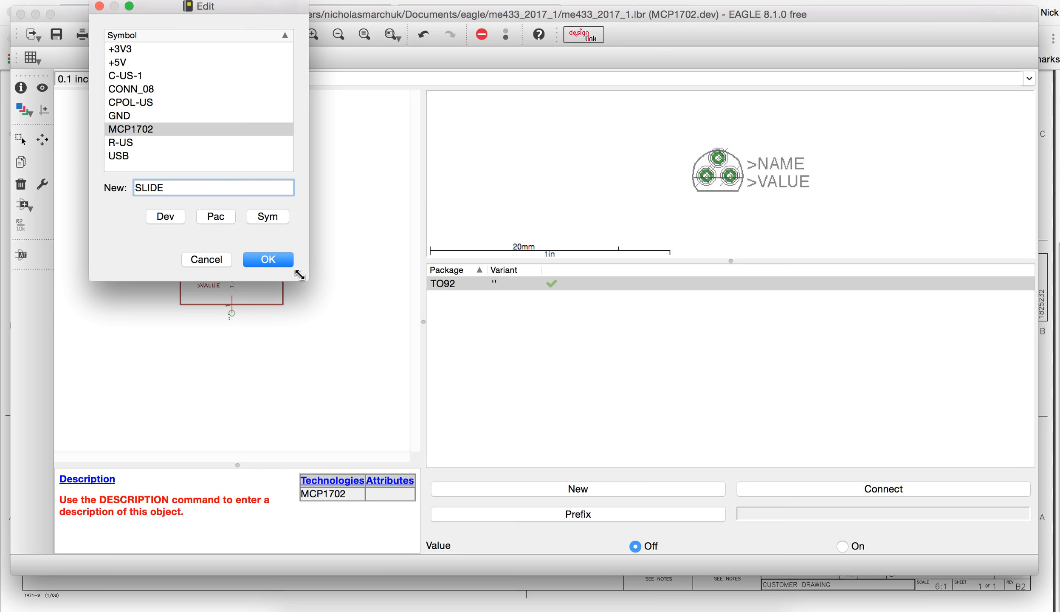
{"action": "left_click", "coordinate": [289, 262]}
{"action": "left_click", "coordinate": [364, 287]}
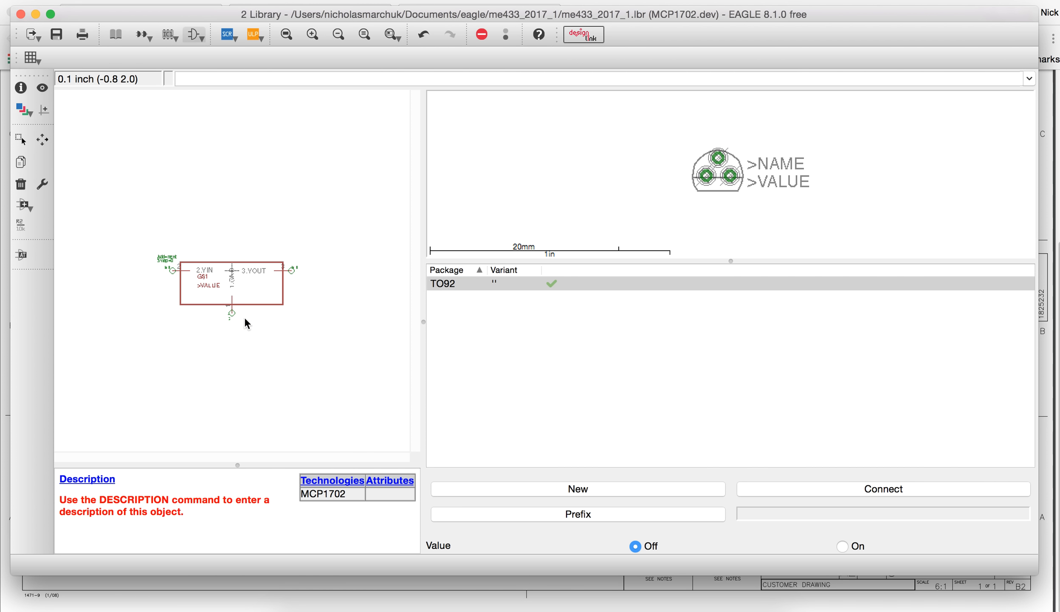
Place three pins pointing upward, 0.2 inch apart, at x -0.2, 0 and 0.2 on y -0.2
{"action": "left_click", "coordinate": [26, 343]}
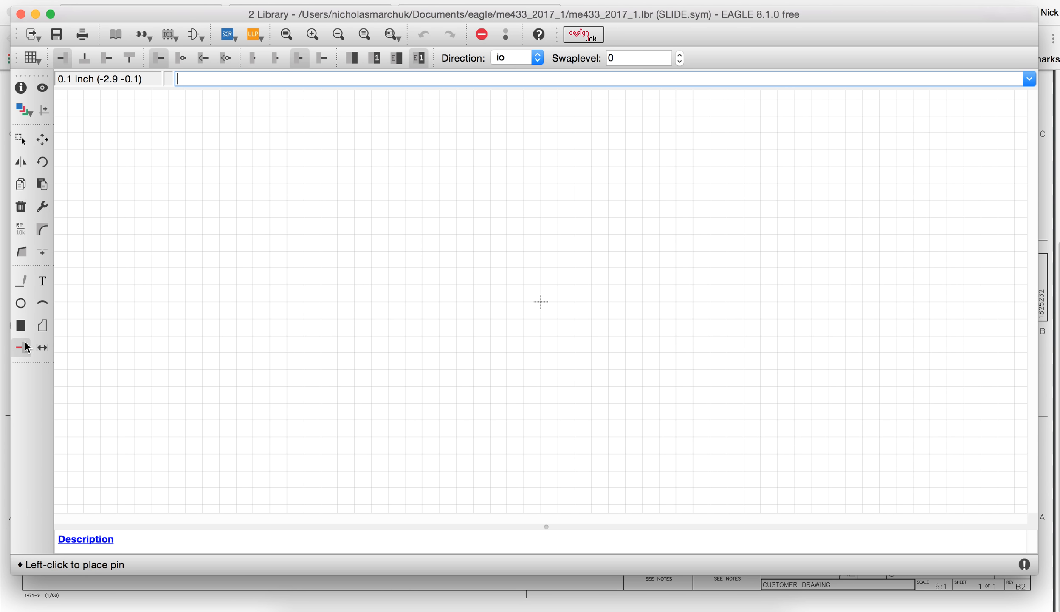
{"action": "right_click", "coordinate": [450, 285]}
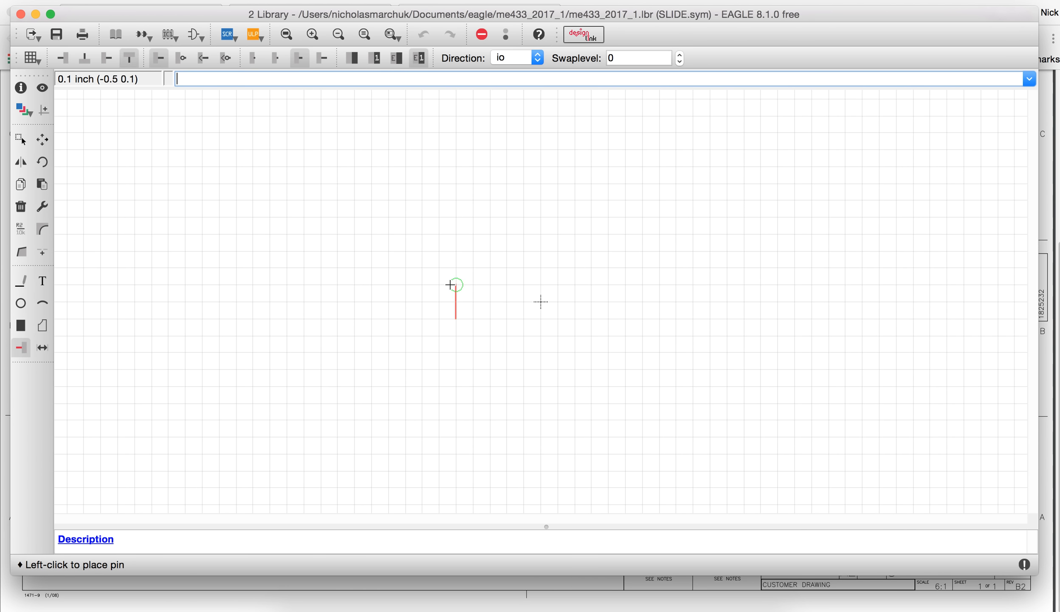
{"action": "right_click", "coordinate": [452, 287]}
{"action": "right_click", "coordinate": [453, 287]}
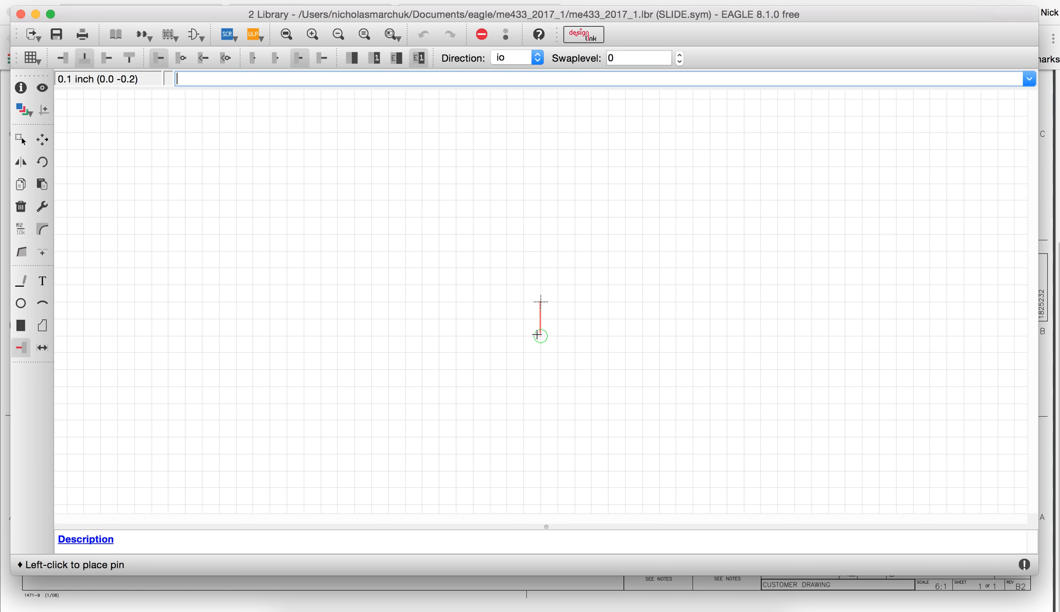
{"action": "left_click", "coordinate": [506, 336]}
{"action": "left_click", "coordinate": [541, 335]}
{"action": "left_click", "coordinate": [575, 335]}
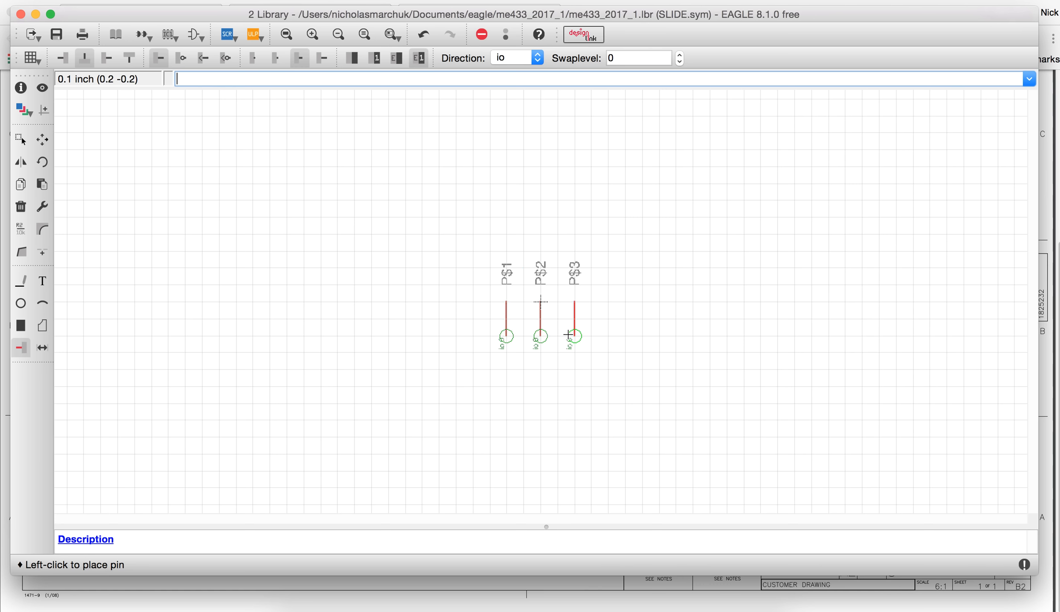
Rename the three pins 1, 2 and 3 from left to right
{"action": "left_click", "coordinate": [22, 229]}
{"action": "left_click", "coordinate": [508, 336]}
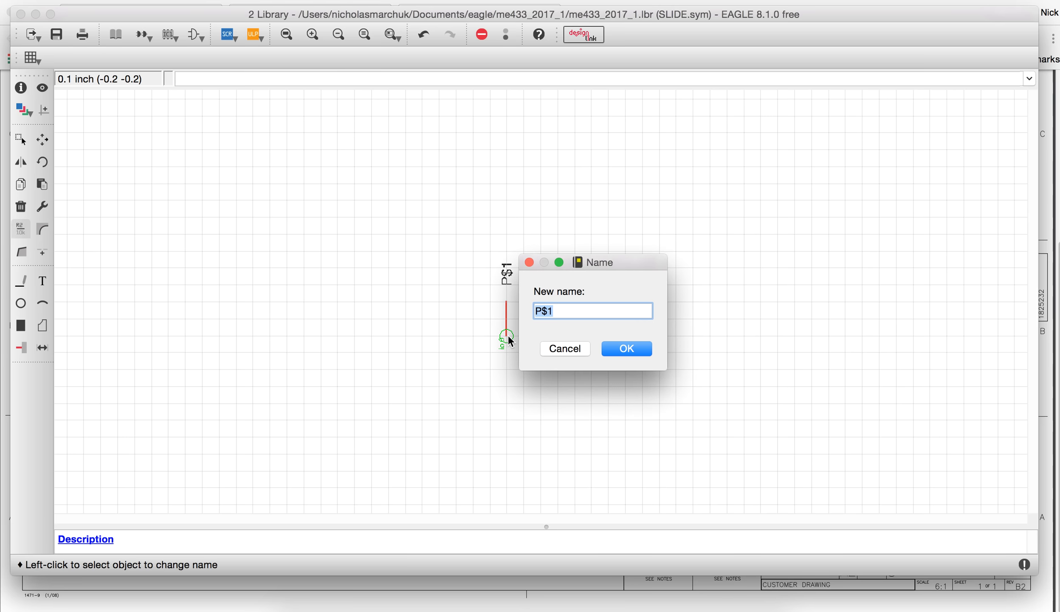
{"action": "type", "text": "1"}
{"action": "key", "text": "Return"}
{"action": "left_click", "coordinate": [545, 335]}
{"action": "type", "text": "2"}
{"action": "key", "text": "Return"}
{"action": "left_click", "coordinate": [576, 335]}
{"action": "type", "text": "3"}
{"action": "key", "text": "Return"}
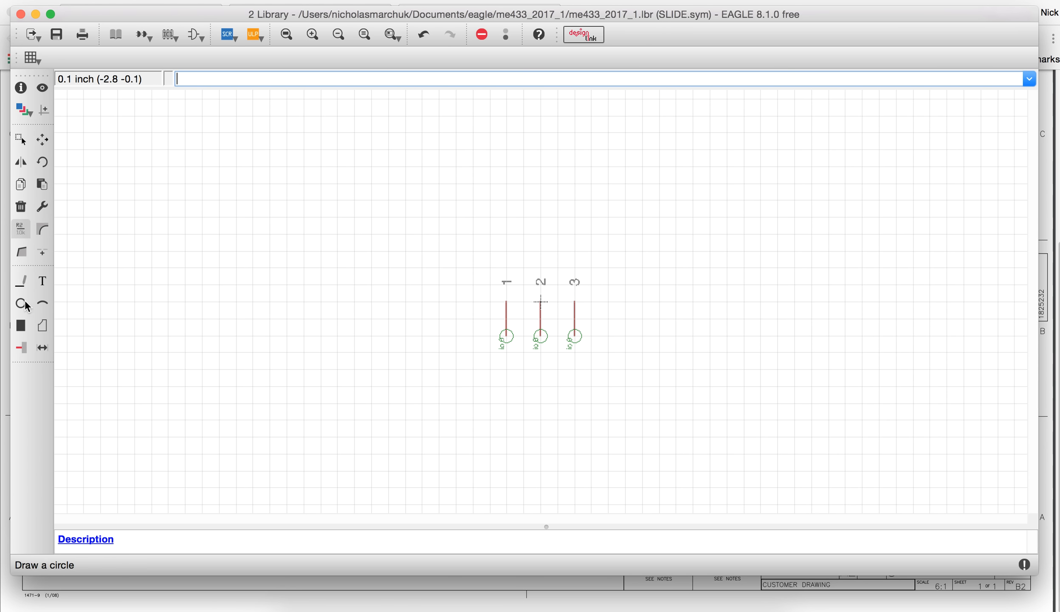
Draw a small slider rectangle, about 0.21 by 0.06 inch, just above pin 2 on the 94 Symbols layer using the fine grid
{"action": "left_click", "coordinate": [22, 281]}
{"action": "scroll", "coordinate": [579, 304], "scroll_direction": "up", "scroll_amount": 5}
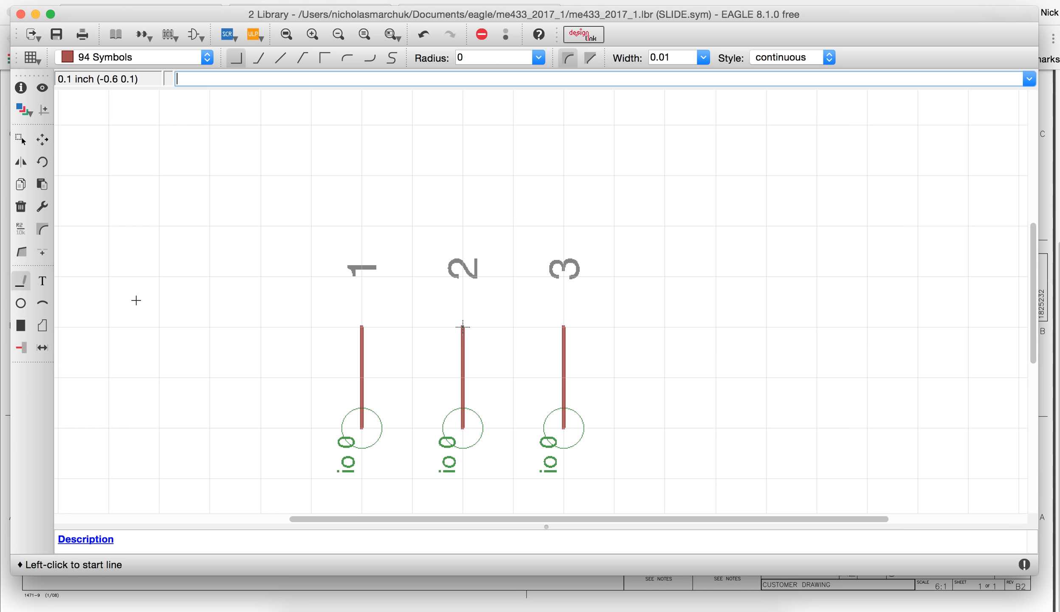
{"action": "left_click", "coordinate": [438, 323], "text": "alt"}
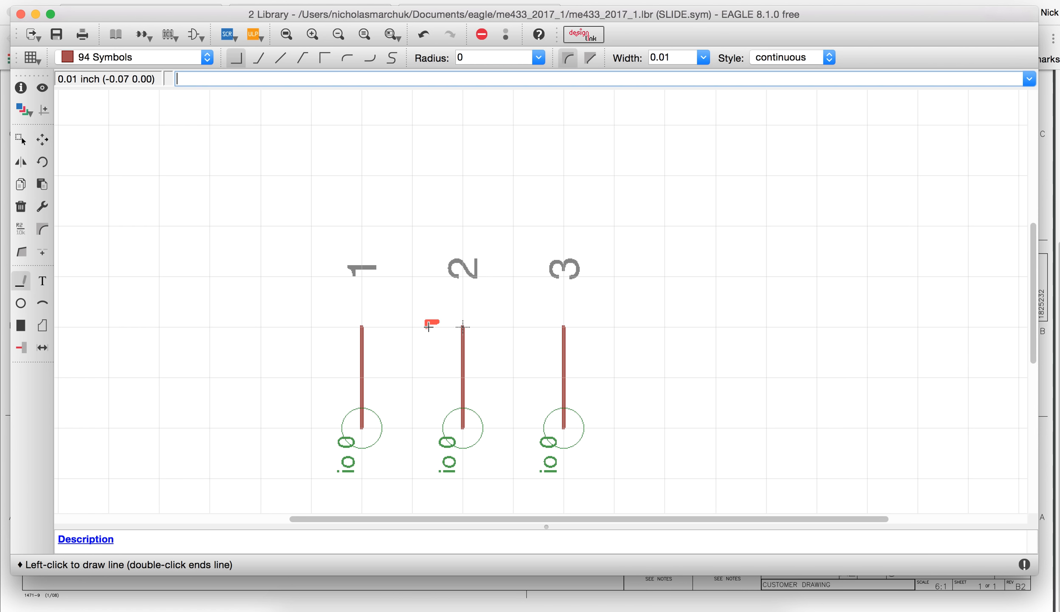
{"action": "left_click", "coordinate": [422, 292]}
{"action": "left_click", "coordinate": [529, 293]}
{"action": "left_click", "coordinate": [528, 322]}
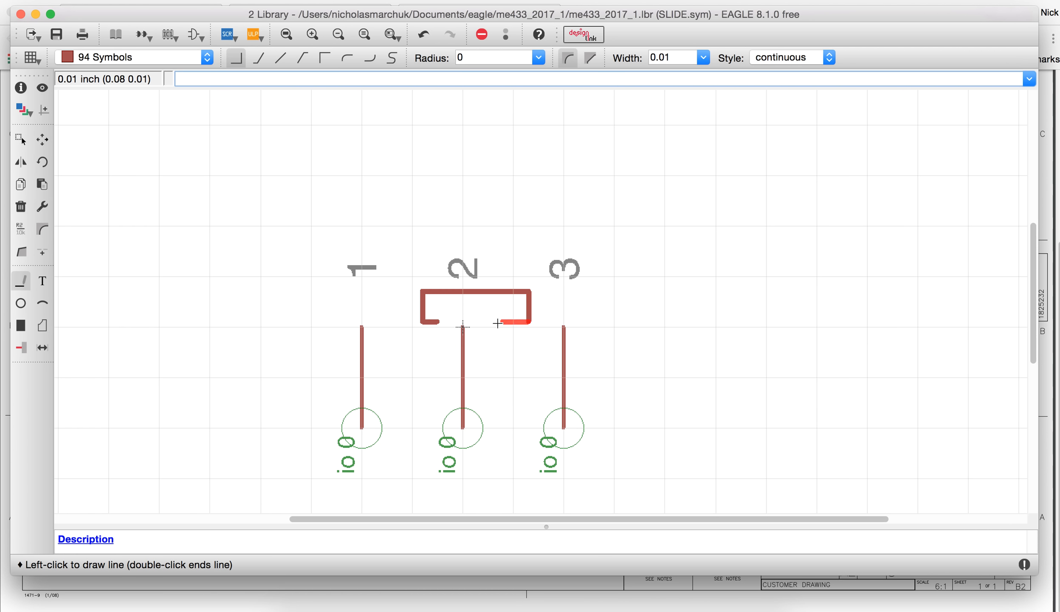
{"action": "double_click", "coordinate": [423, 321]}
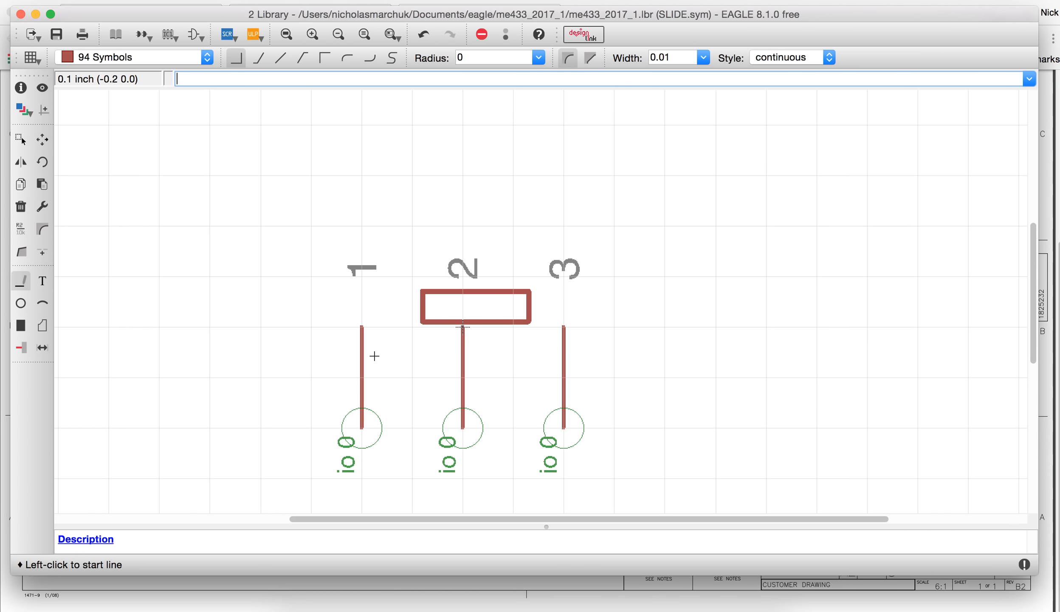
Add a >NAME text above the pin numbers and a >VALUE text directly beneath it
{"action": "left_click", "coordinate": [43, 280]}
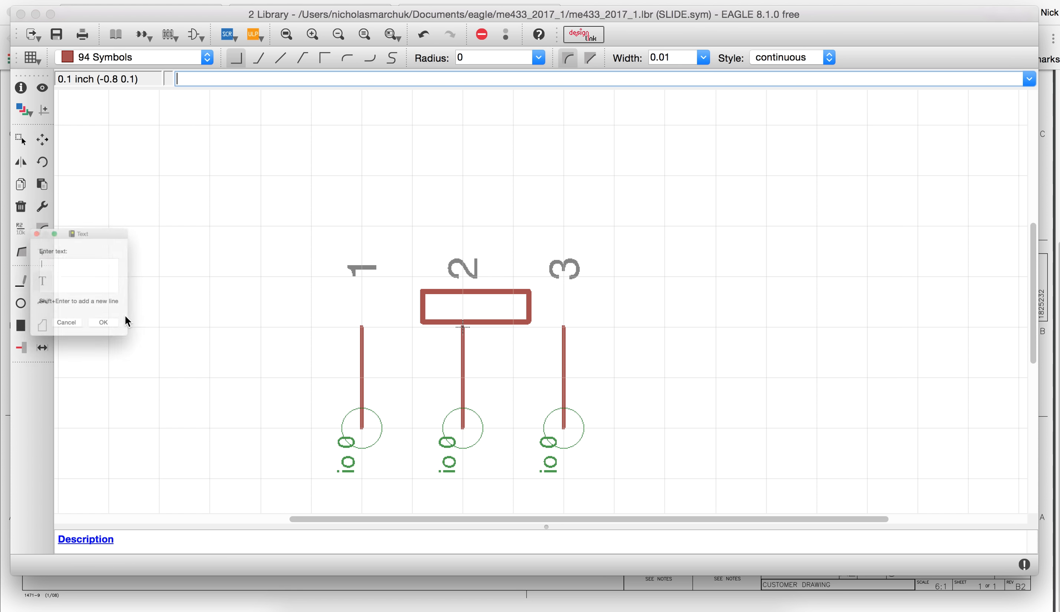
{"action": "type", "text": ">NAME"}
{"action": "key", "text": "Return"}
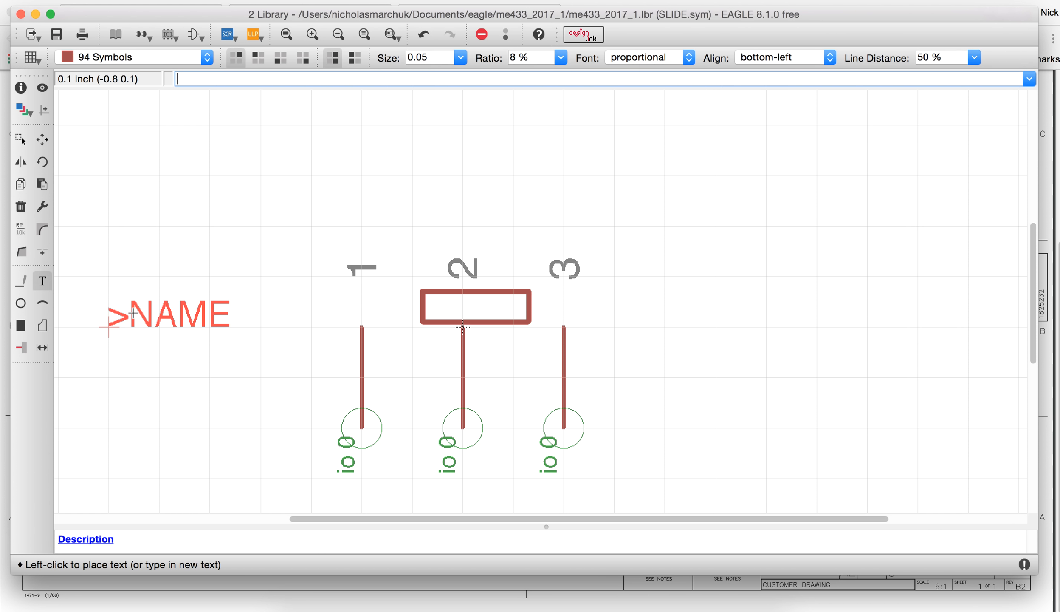
{"action": "left_click", "coordinate": [358, 193]}
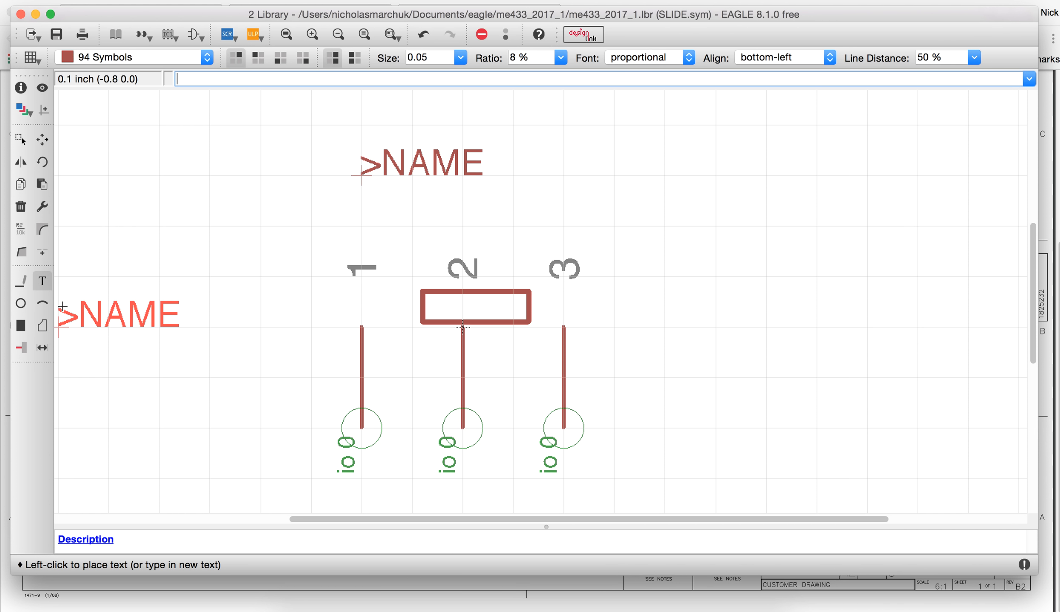
{"action": "left_click", "coordinate": [43, 281]}
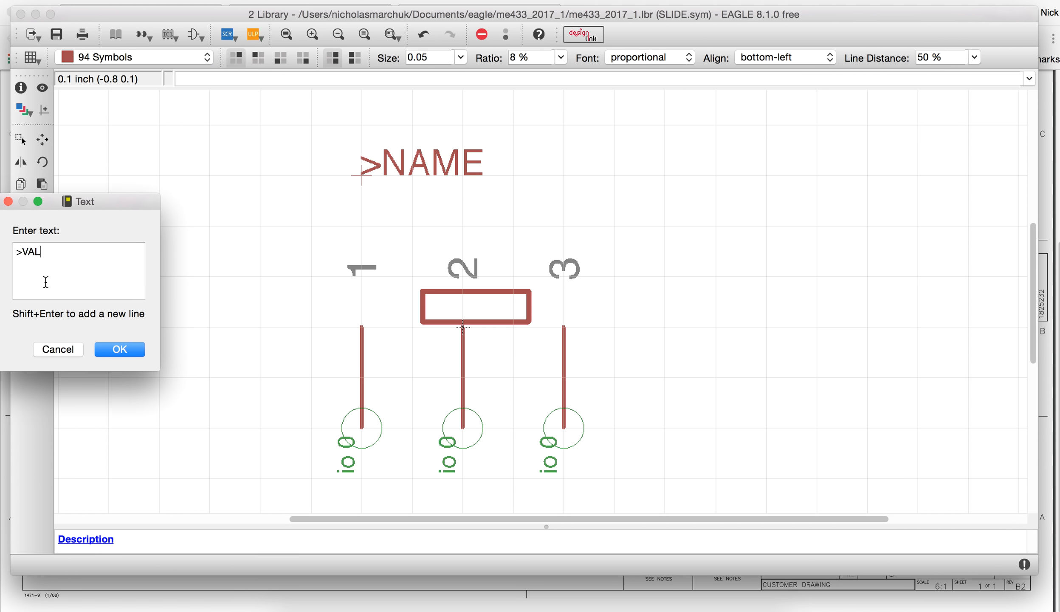
{"action": "type", "text": ">VALUE"}
{"action": "left_click", "coordinate": [109, 345]}
{"action": "left_click", "coordinate": [361, 225]}
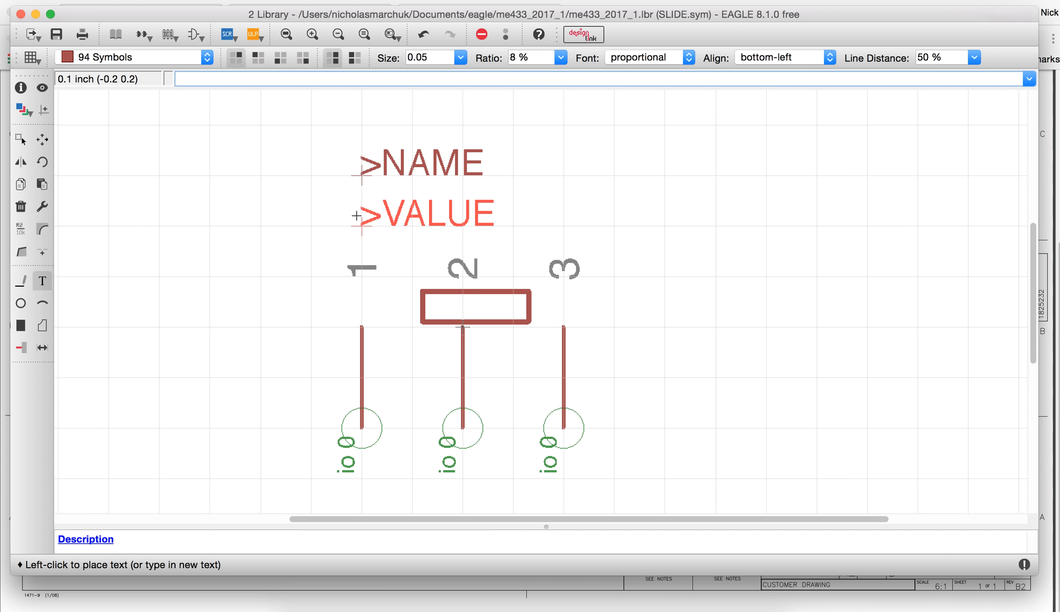
Draw a 0.6 by 0.5 inch outline around the texts and slider, crossing the three pins at y -0.1
{"action": "left_click", "coordinate": [20, 281]}
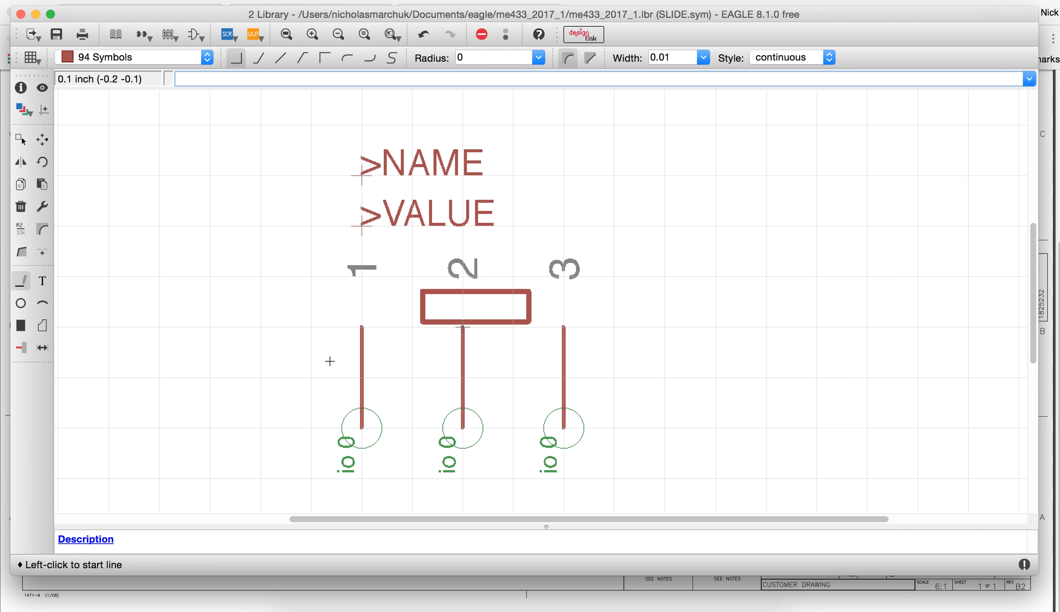
{"action": "left_click", "coordinate": [311, 376]}
{"action": "left_click", "coordinate": [615, 376]}
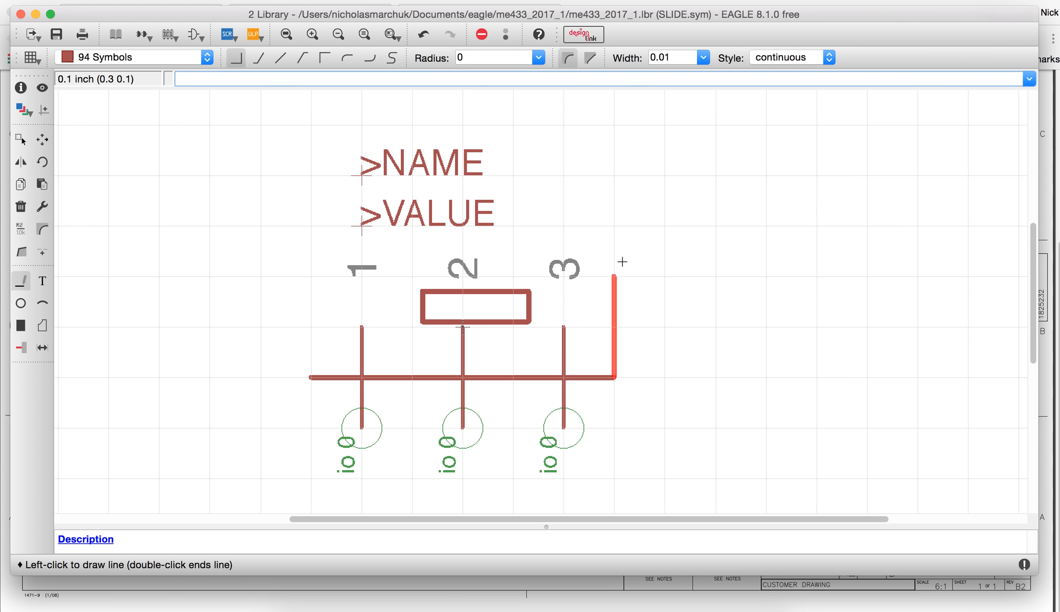
{"action": "left_click", "coordinate": [615, 124]}
{"action": "left_click", "coordinate": [311, 124]}
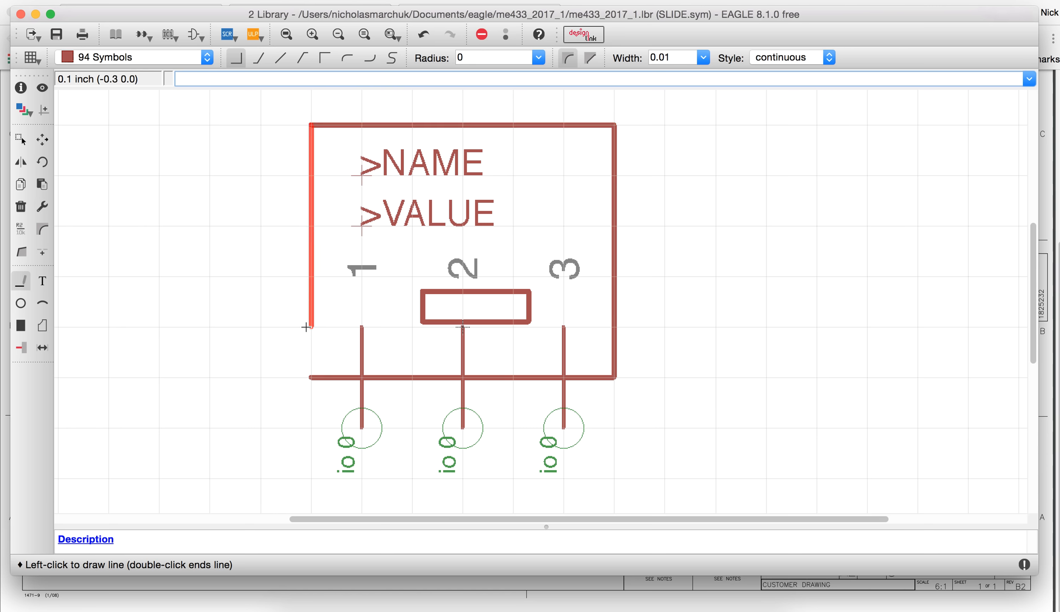
{"action": "double_click", "coordinate": [311, 364]}
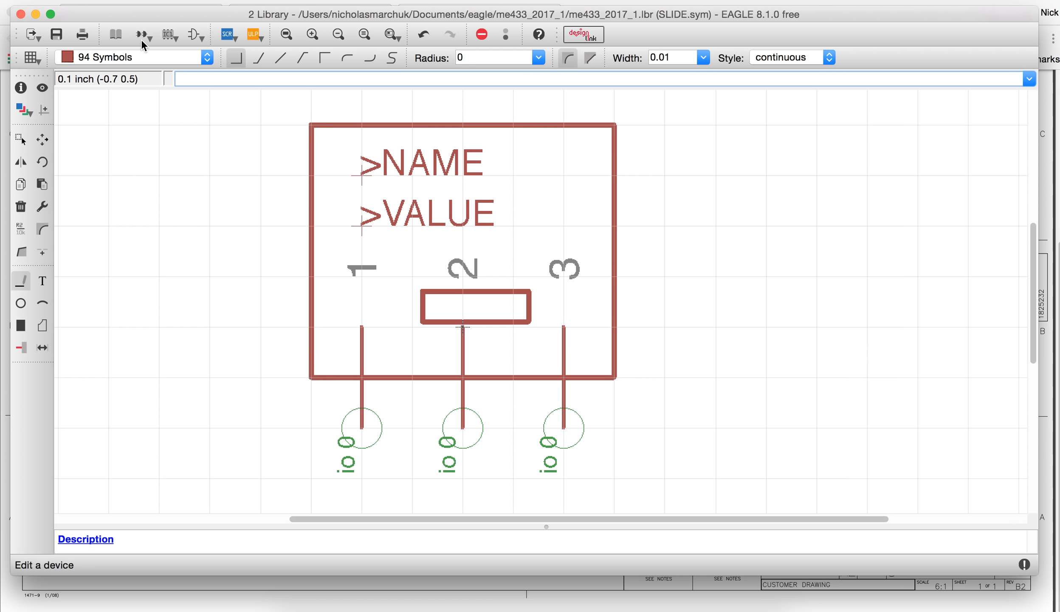
Create a new package named SLIDE in the library
{"action": "left_click", "coordinate": [169, 35]}
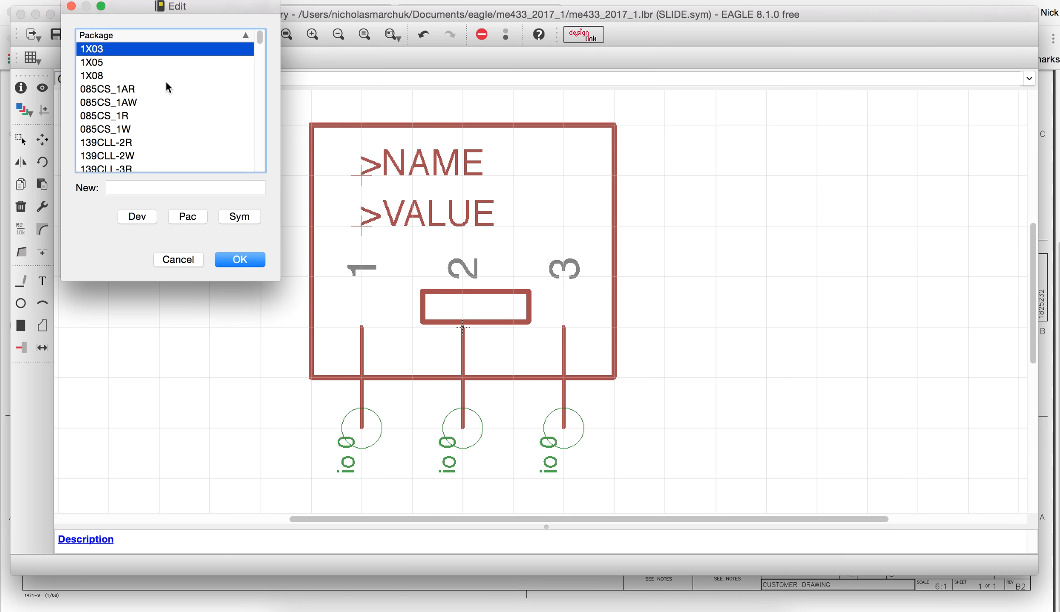
{"action": "left_click", "coordinate": [153, 187]}
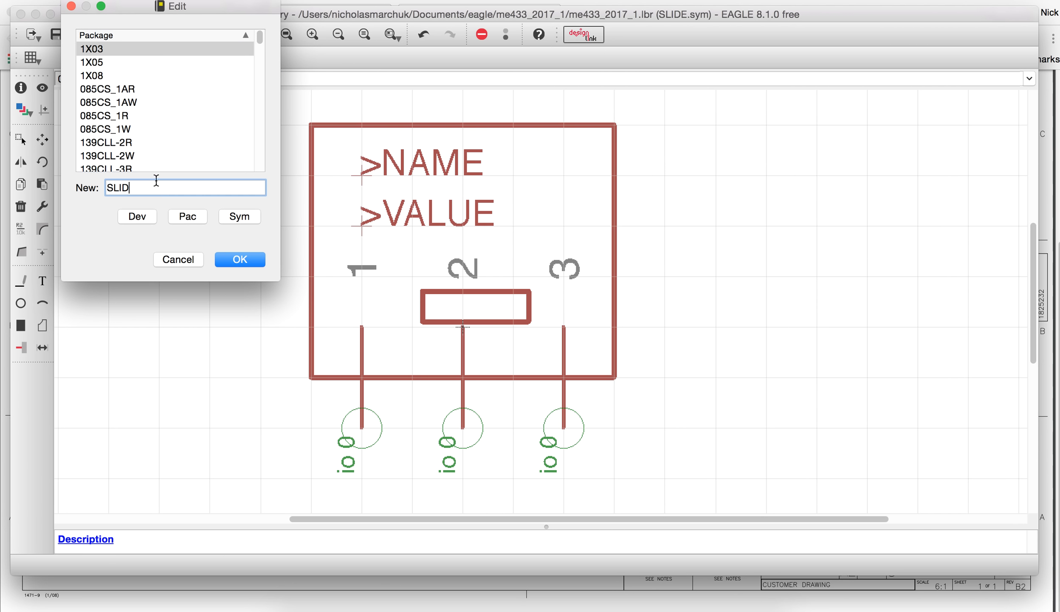
{"action": "left_click", "coordinate": [228, 260]}
{"action": "left_click", "coordinate": [331, 283]}
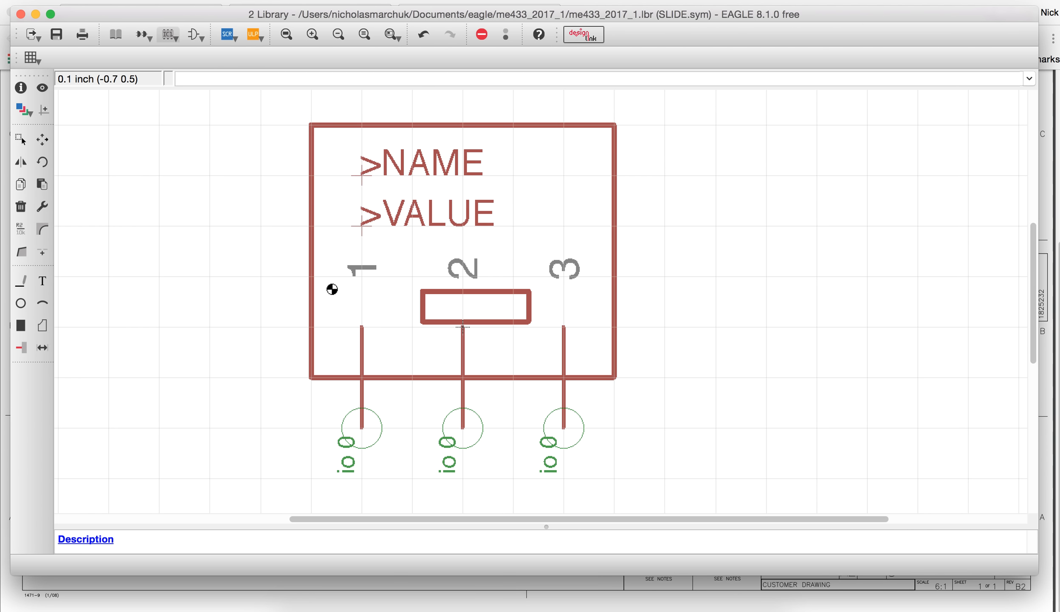
{"action": "scroll", "coordinate": [540, 275], "scroll_direction": "up", "scroll_amount": 2}
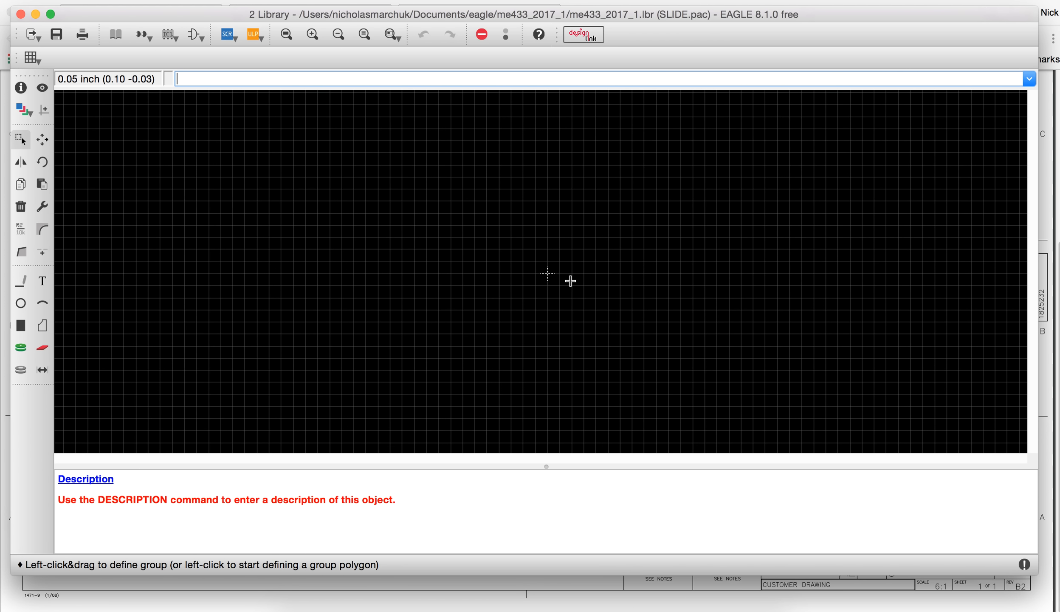
{"action": "scroll", "coordinate": [536, 268], "scroll_direction": "up", "scroll_amount": 3}
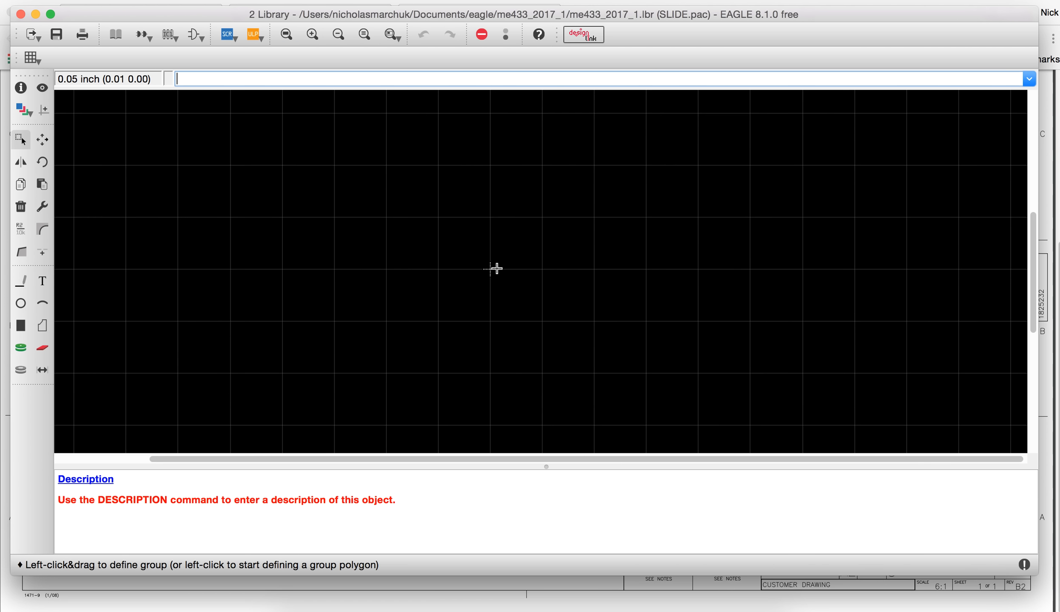
Check the recommended hole layout in Chrome, return to EAGLE, and set both the grid size and alternate grid units to mm
{"action": "left_click", "coordinate": [7, 593]}
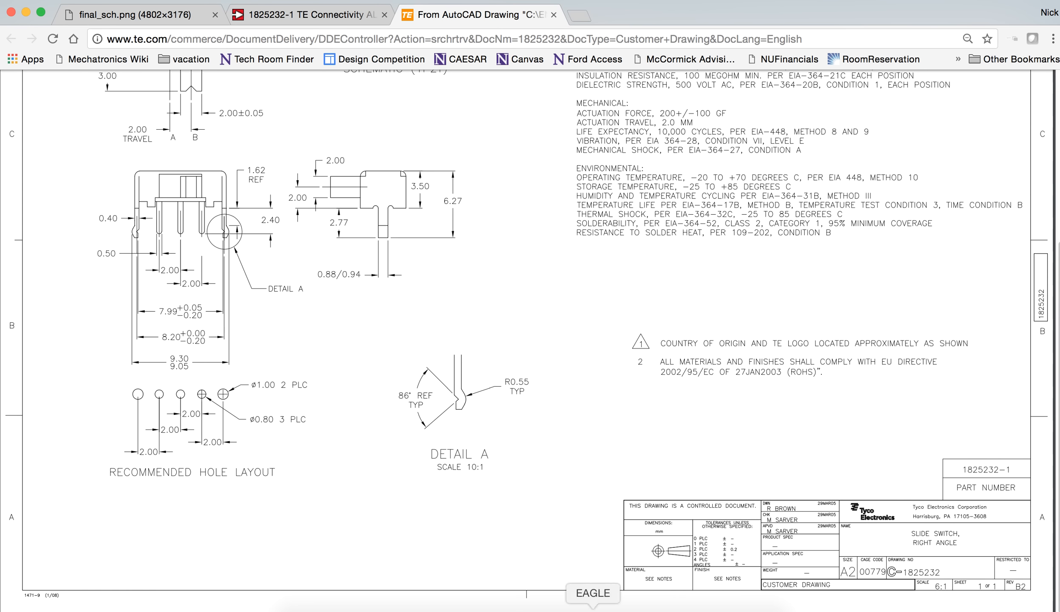
{"action": "left_click", "coordinate": [586, 603]}
{"action": "left_click", "coordinate": [30, 57]}
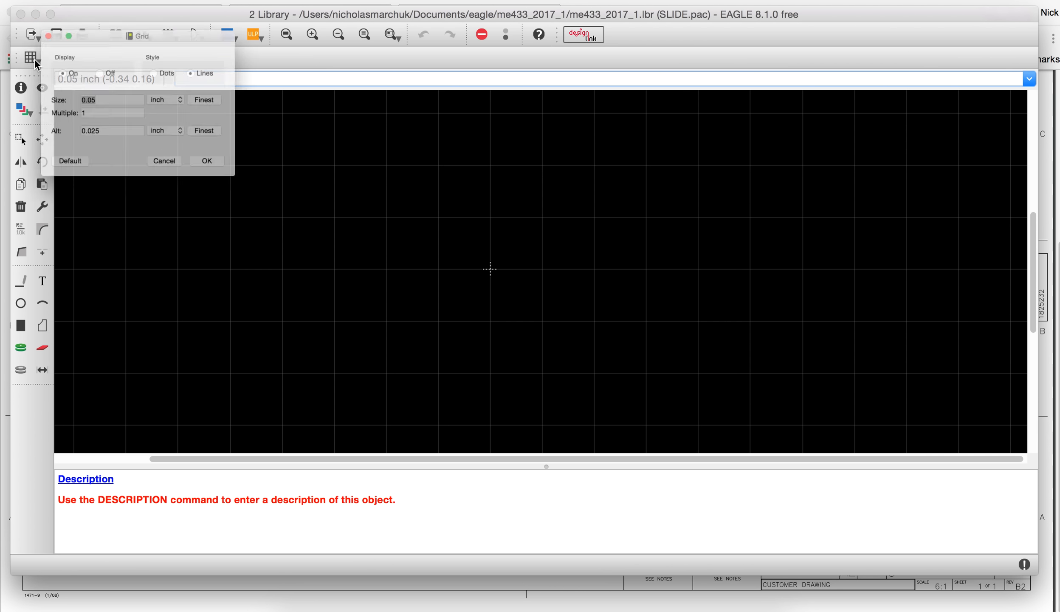
{"action": "left_click", "coordinate": [192, 99]}
{"action": "left_click", "coordinate": [178, 85]}
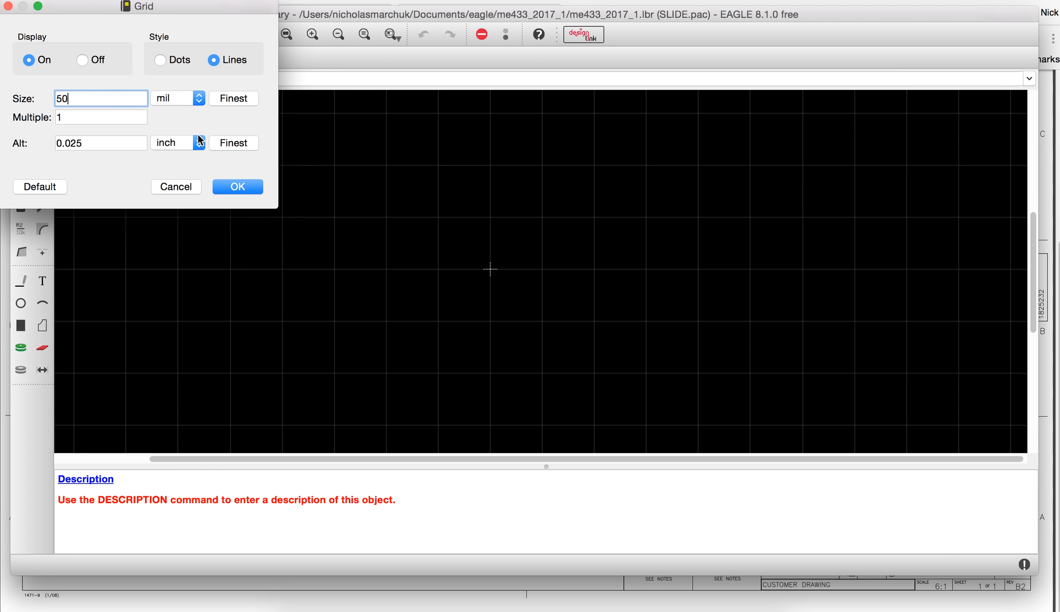
{"action": "left_click", "coordinate": [189, 143]}
{"action": "left_click", "coordinate": [181, 117]}
{"action": "left_click", "coordinate": [193, 97]}
{"action": "left_click", "coordinate": [183, 87]}
Set the package grid size to 2 mm and the alternate grid to .5 mm
{"action": "left_click_drag", "start_coordinate": [87, 99], "coordinate": [38, 98]}
{"action": "type", "text": "2"}
{"action": "left_click_drag", "start_coordinate": [90, 142], "coordinate": [13, 133]}
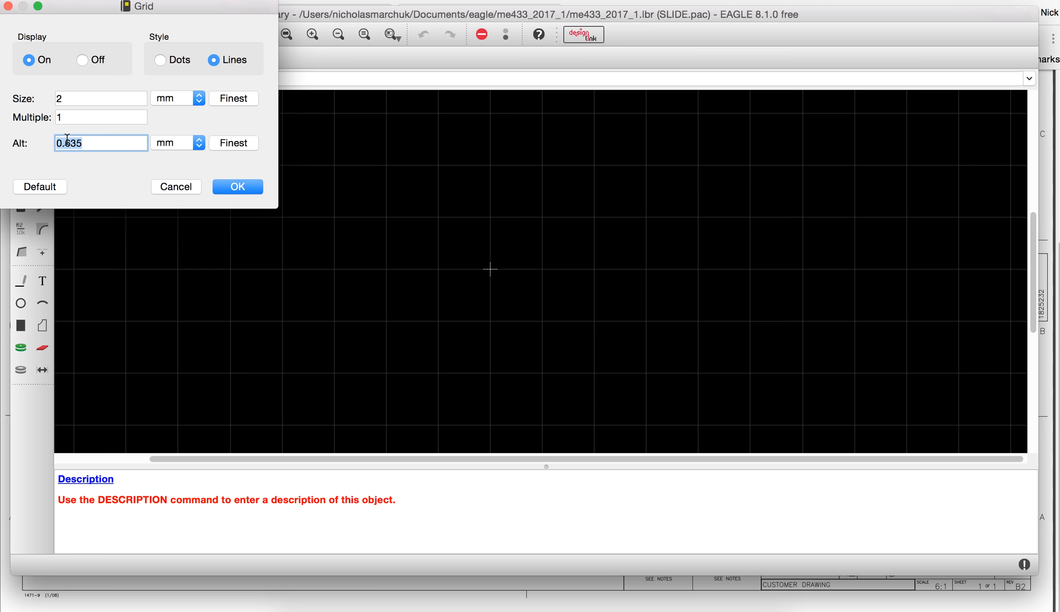
{"action": "type", "text": ".5"}
{"action": "left_click", "coordinate": [238, 187]}
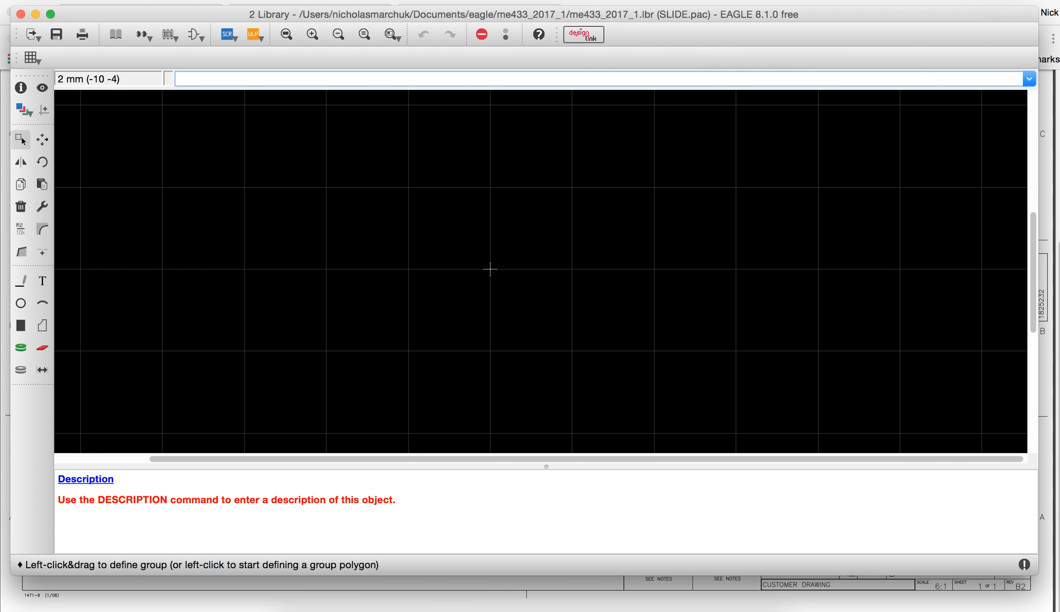
Examine the hole spacing and diameters in the recommended hole layout in Chrome, and return to the SLIDE package in EAGLE
{"action": "left_click", "coordinate": [12, 600]}
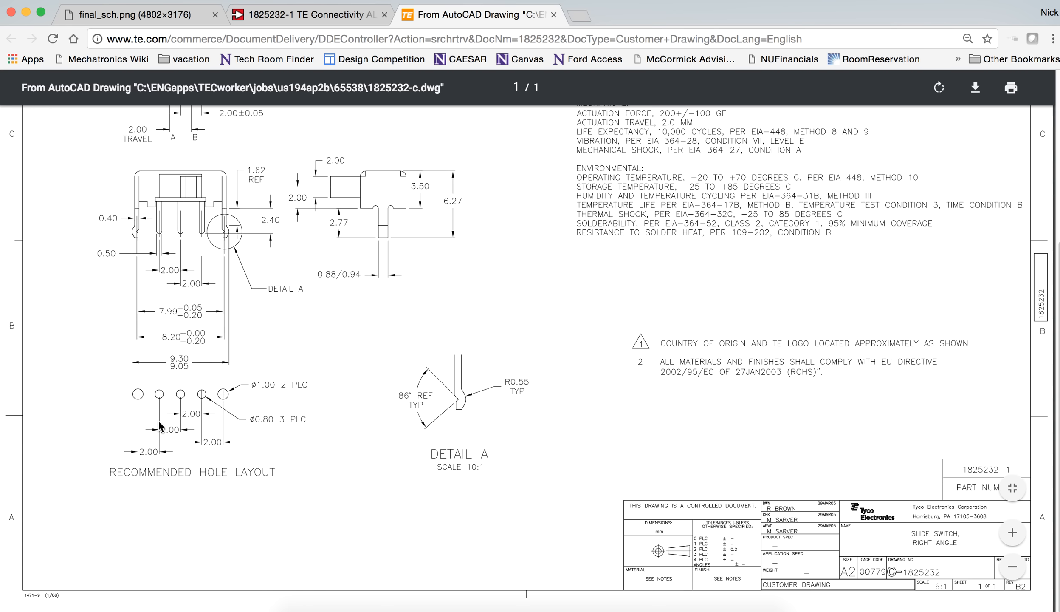
{"action": "left_click", "coordinate": [593, 607]}
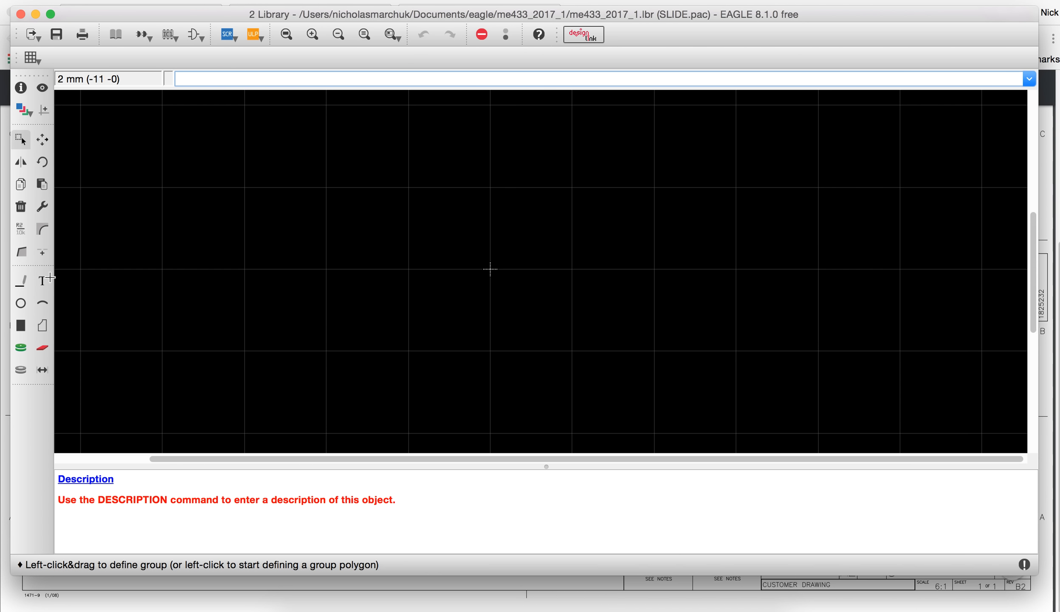
Place two round pads with a 1 mm drill at (-4 0) and (4 0) in the SLIDE package
{"action": "left_click", "coordinate": [21, 349]}
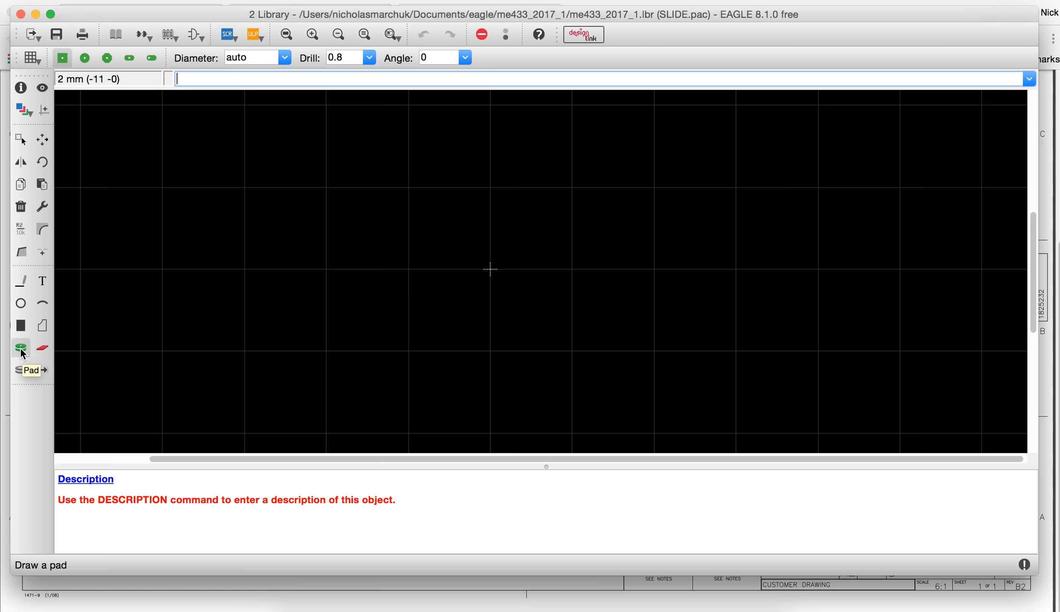
{"action": "left_click", "coordinate": [370, 57]}
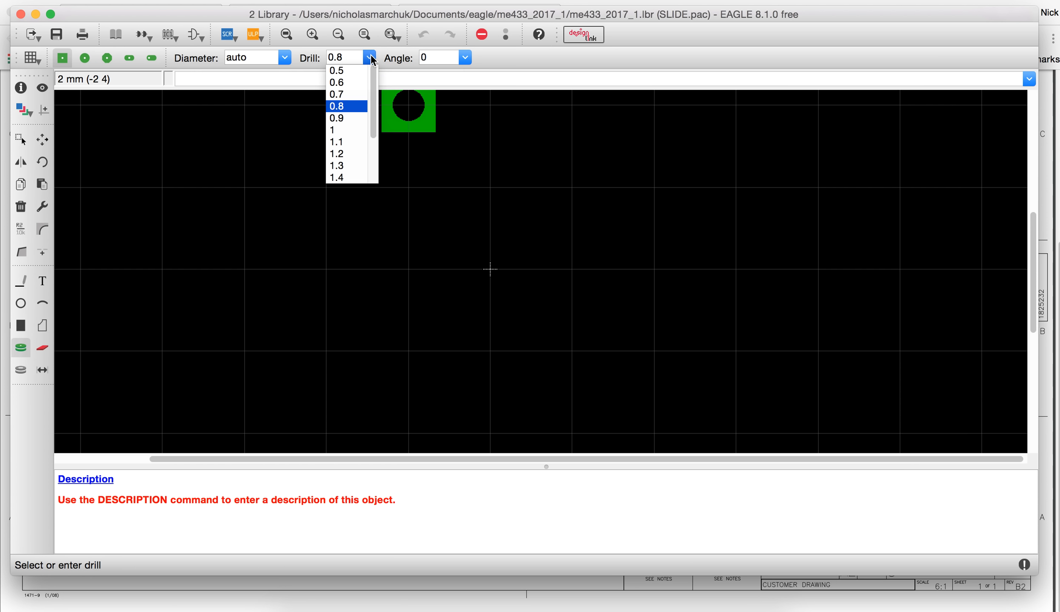
{"action": "left_click", "coordinate": [339, 129]}
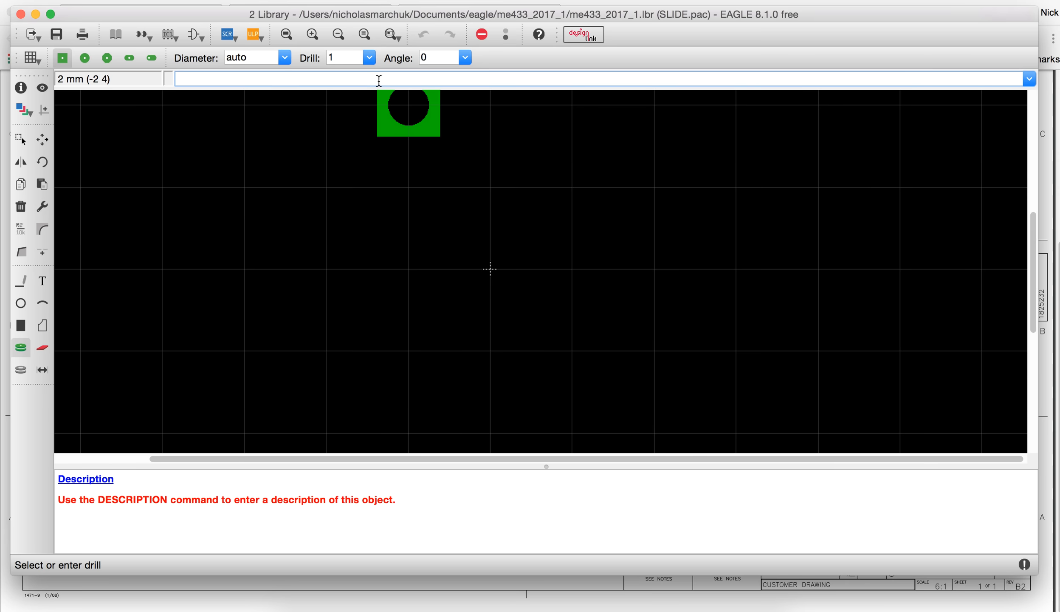
{"action": "left_click", "coordinate": [85, 58]}
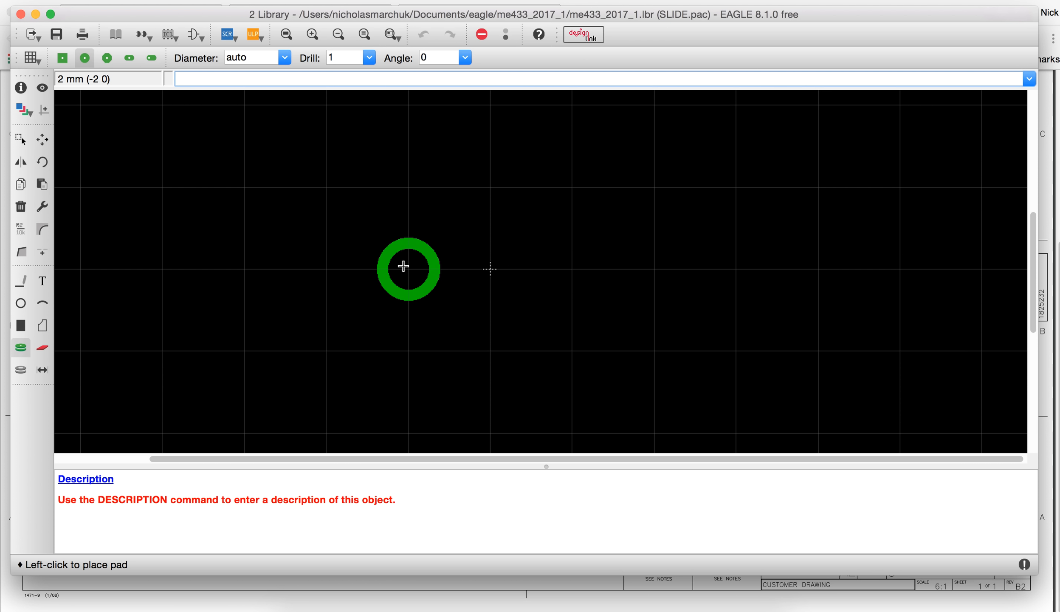
{"action": "left_click", "coordinate": [352, 261]}
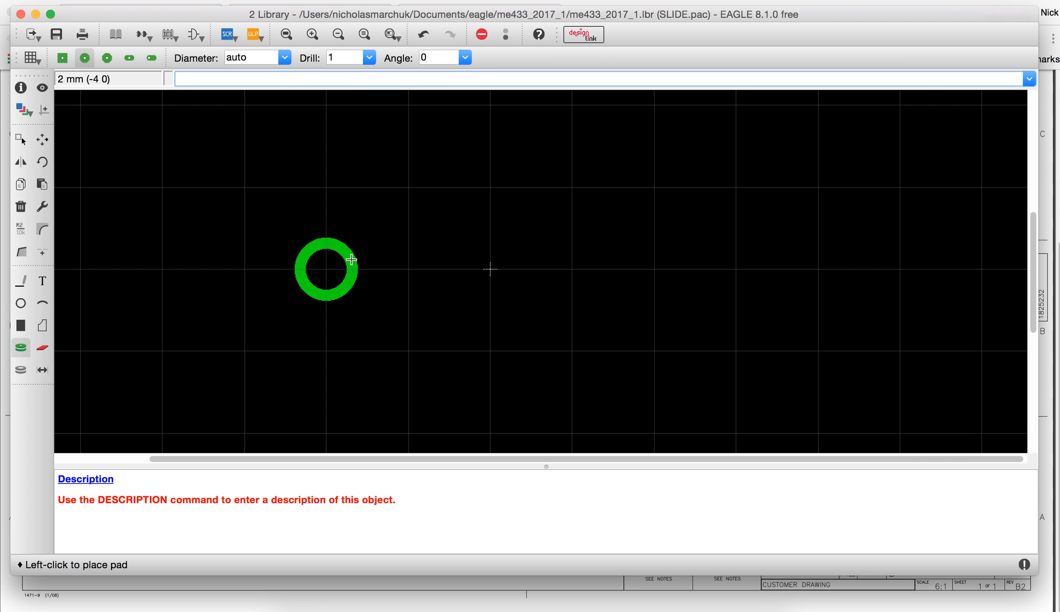
{"action": "left_click", "coordinate": [627, 291]}
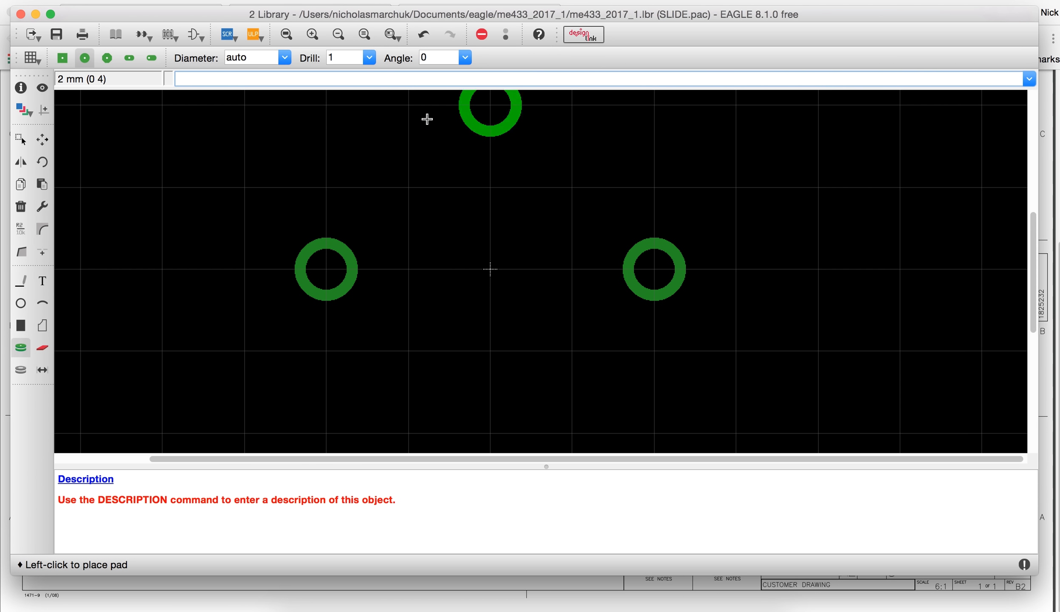
Place three round pads with a 0.8 mm drill at (-2 0), (0 0) and (2 0), between the two outer pads
{"action": "left_click", "coordinate": [370, 57]}
{"action": "left_click", "coordinate": [353, 107]}
{"action": "left_click", "coordinate": [414, 276]}
{"action": "left_click", "coordinate": [493, 272]}
{"action": "left_click", "coordinate": [569, 276]}
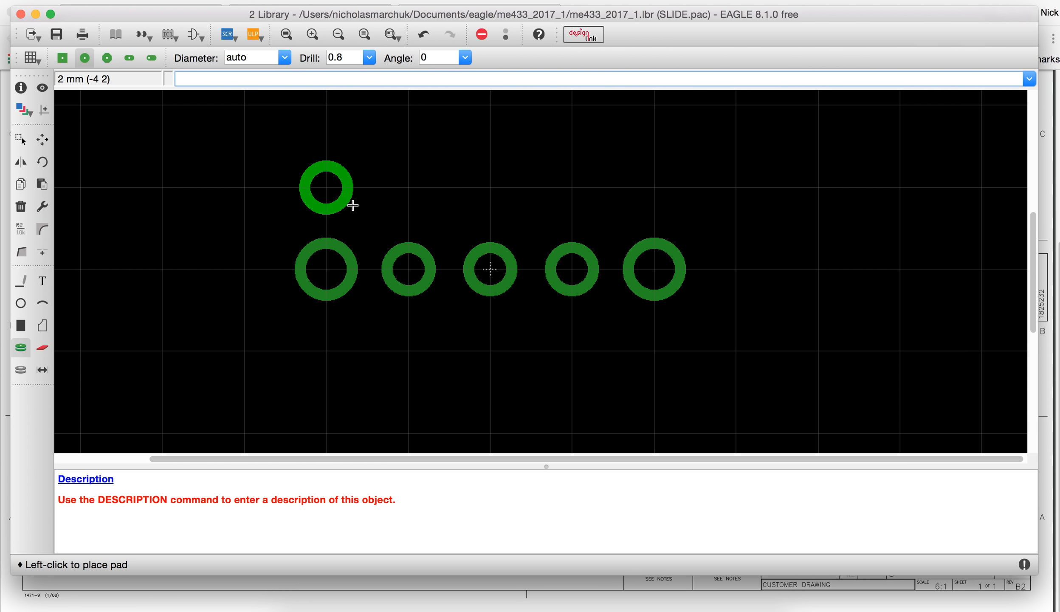
Name the three 0.8 mm drill pads 2, 3 and 4 from left to right
{"action": "left_click", "coordinate": [20, 229]}
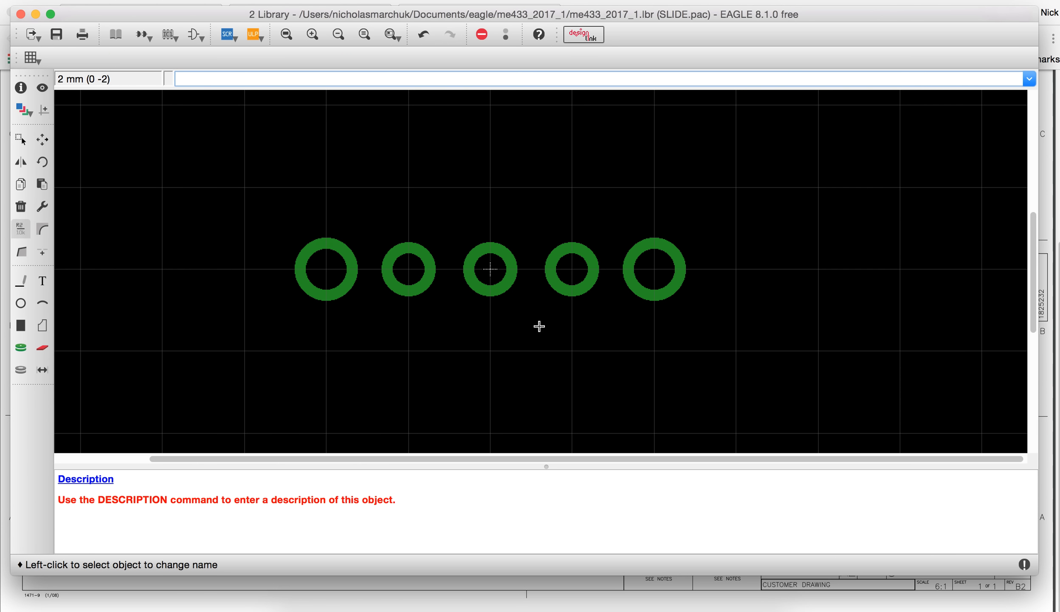
{"action": "left_click", "coordinate": [398, 272]}
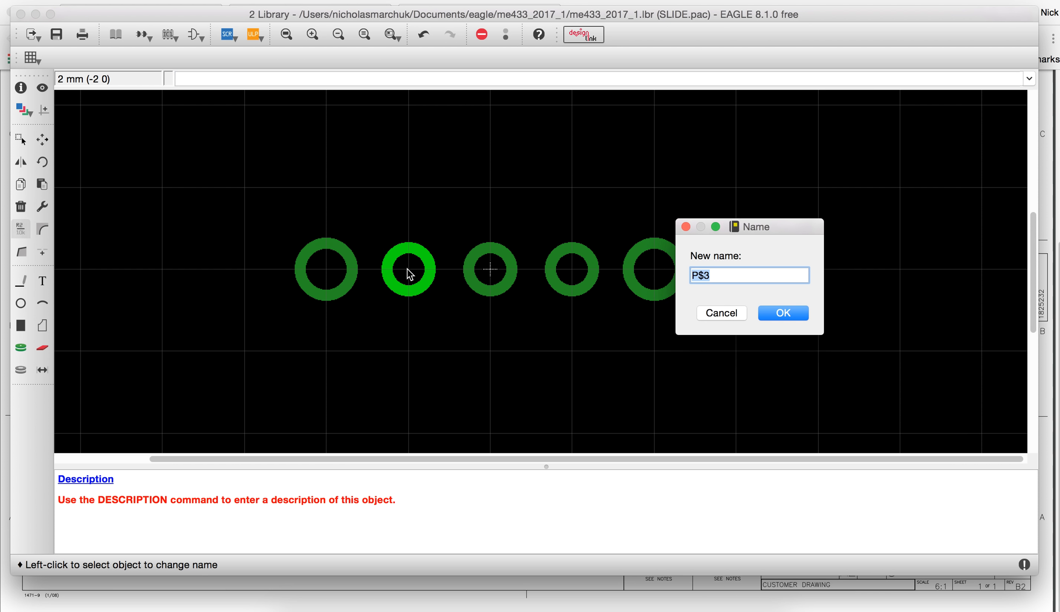
{"action": "type", "text": "2"}
{"action": "key", "text": "Return"}
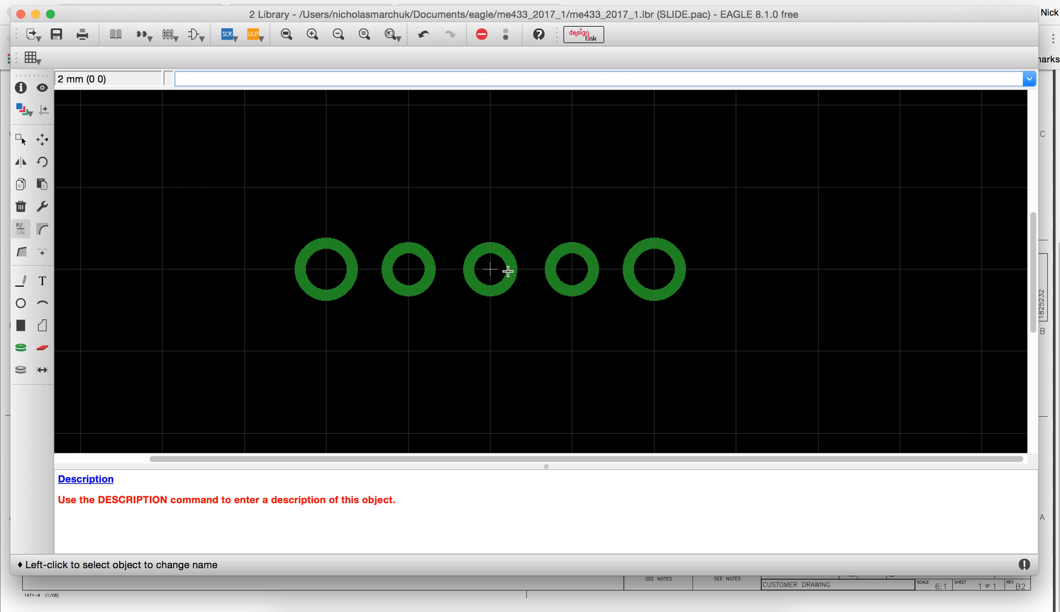
{"action": "left_click", "coordinate": [490, 272]}
{"action": "type", "text": "3"}
{"action": "key", "text": "Return"}
{"action": "left_click", "coordinate": [584, 272]}
{"action": "type", "text": "4"}
{"action": "key", "text": "Return"}
Examine the switch body's shape and dimensions in the drawing in Chrome, and return to the SLIDE package in EAGLE
{"action": "left_click", "coordinate": [40, 597]}
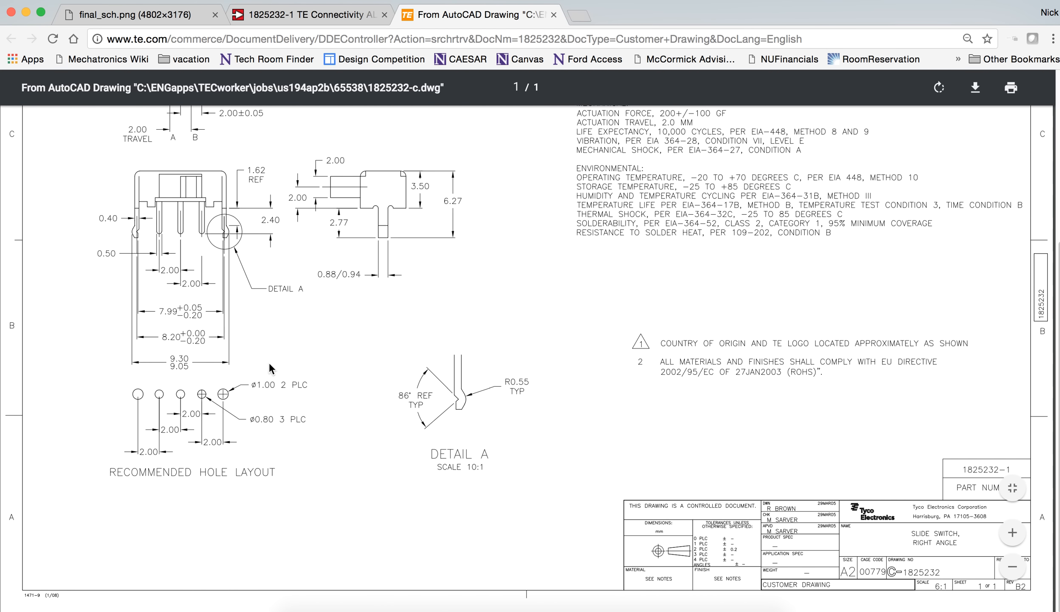
{"action": "scroll", "coordinate": [306, 359], "scroll_direction": "up", "scroll_amount": 5}
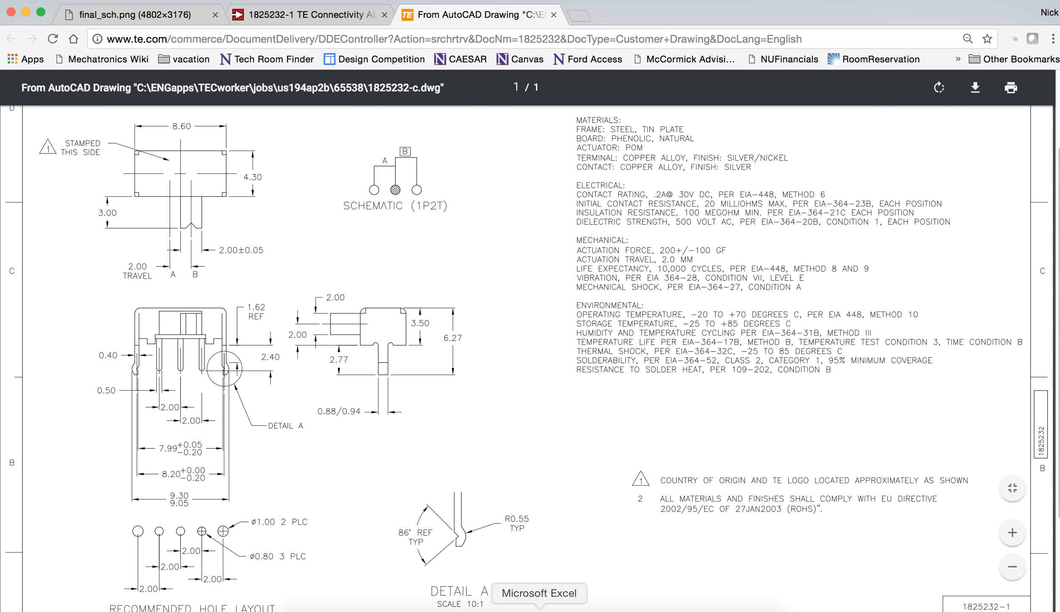
{"action": "left_click", "coordinate": [593, 607]}
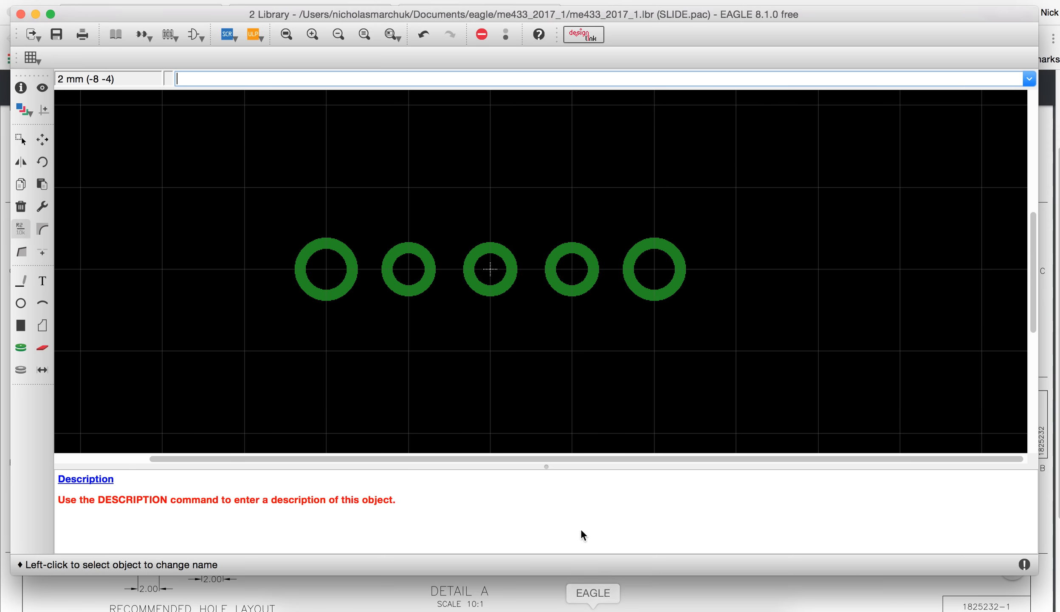
Draw a 12 by 4 mm rectangular outline around the five pads on layer 21 tPlace with a line width of 0.4064
{"action": "left_click", "coordinate": [26, 284]}
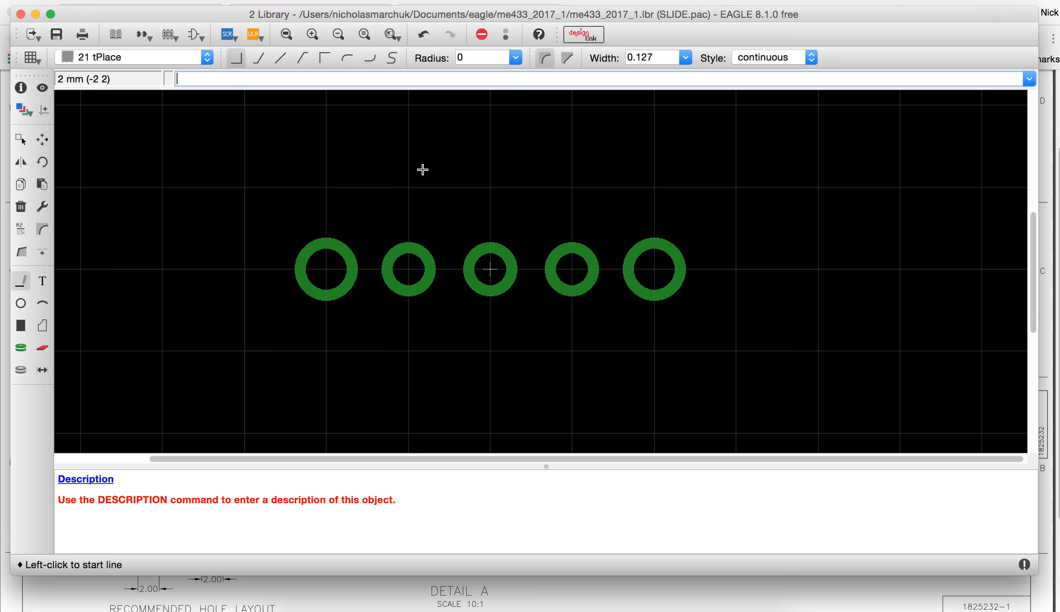
{"action": "left_click", "coordinate": [685, 58]}
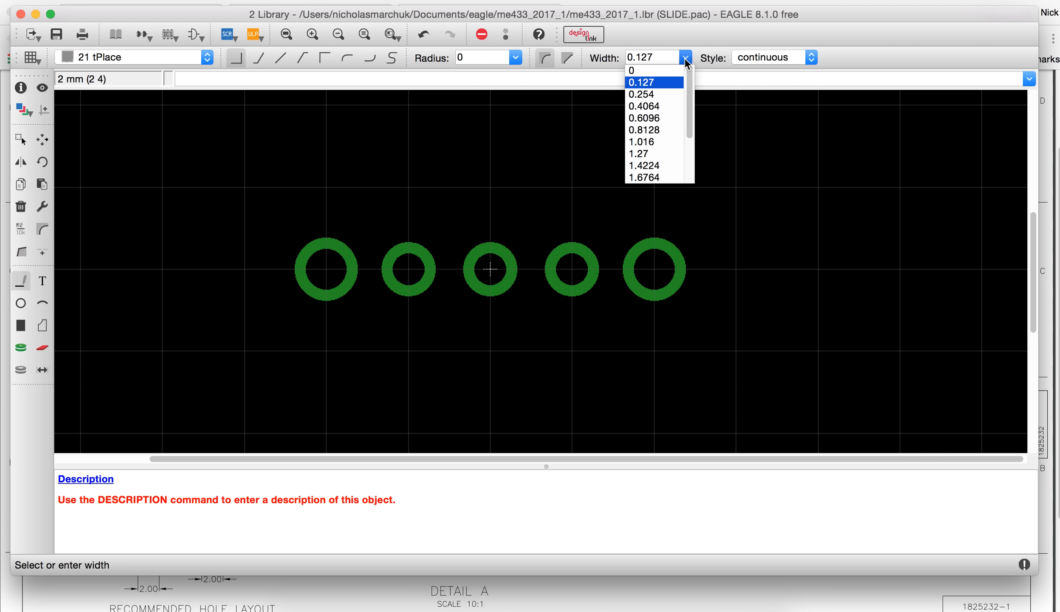
{"action": "left_click", "coordinate": [662, 106]}
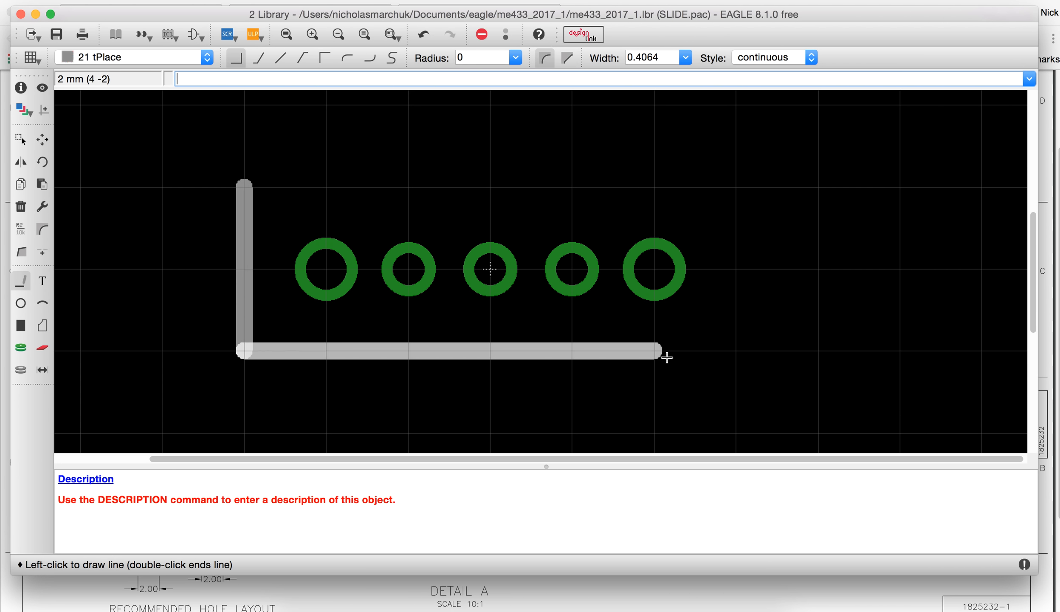
{"action": "left_click", "coordinate": [718, 349]}
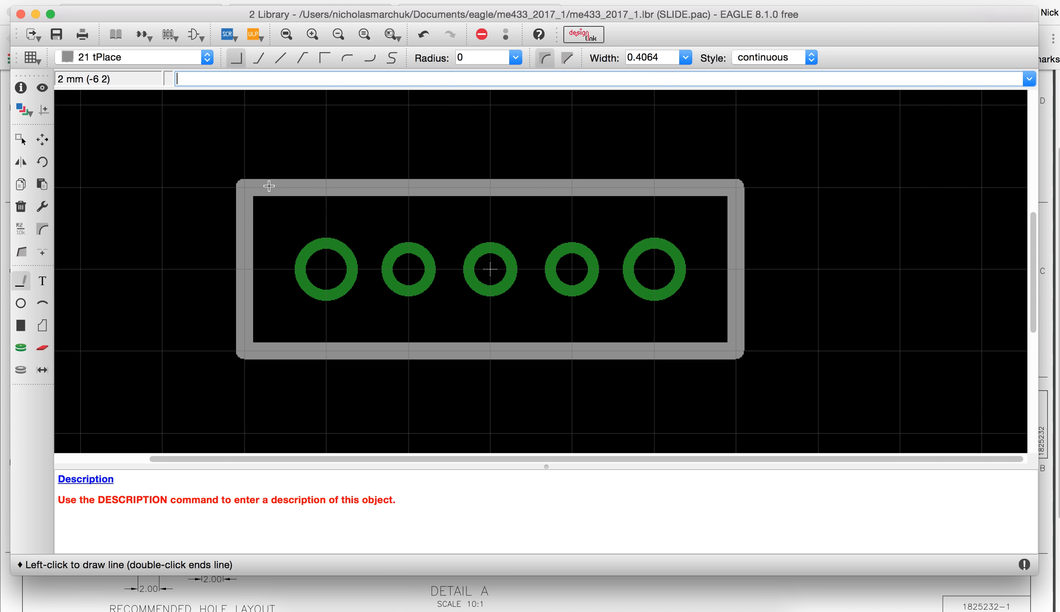
{"action": "double_click", "coordinate": [219, 176]}
Set the outline's upper wire to run from (4.3, 2.15) to (-4.3, 2.15), checking the body dimensions in Chrome and returning to EAGLE
{"action": "left_click", "coordinate": [20, 90]}
{"action": "left_click", "coordinate": [302, 193]}
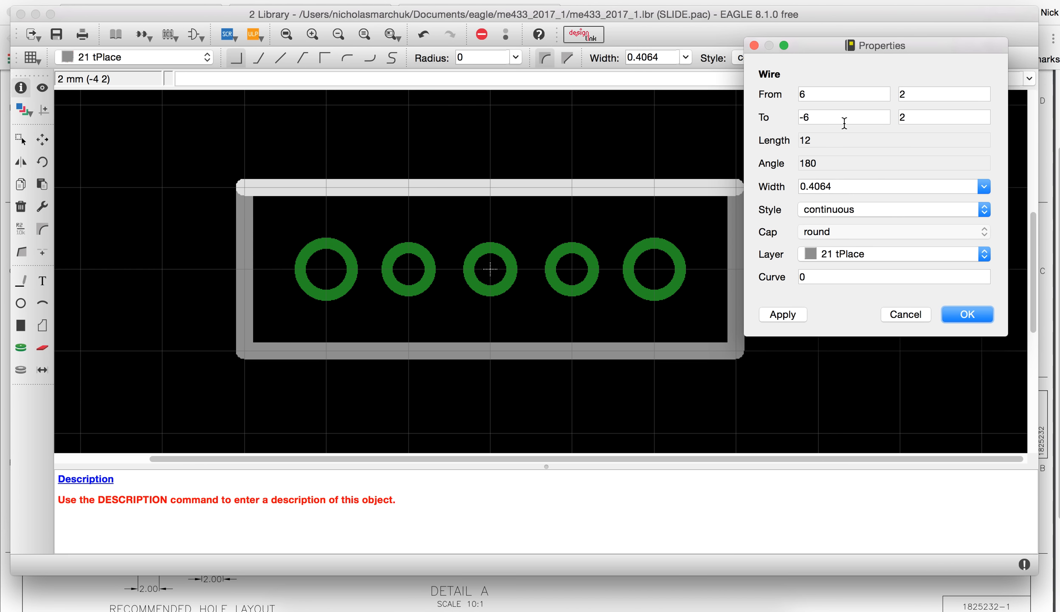
{"action": "left_click", "coordinate": [33, 598]}
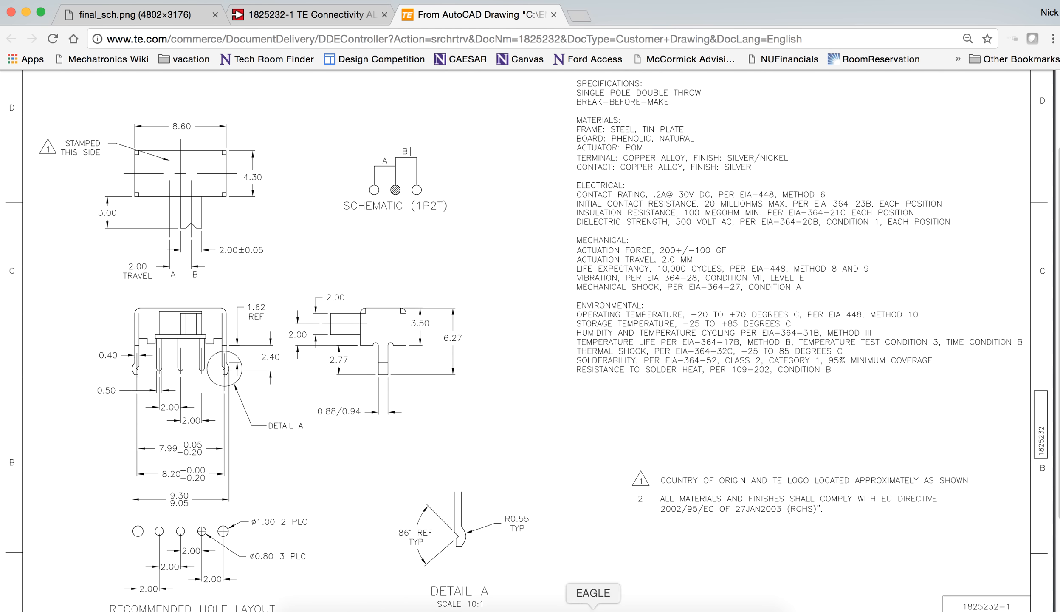
{"action": "left_click", "coordinate": [593, 607]}
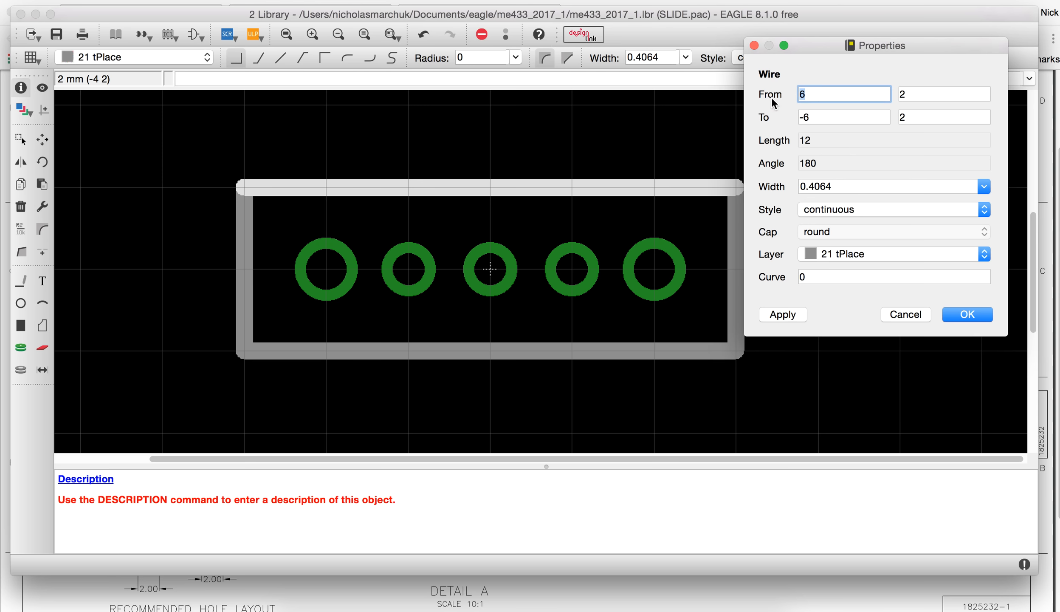
{"action": "left_click_drag", "start_coordinate": [813, 114], "coordinate": [800, 116]}
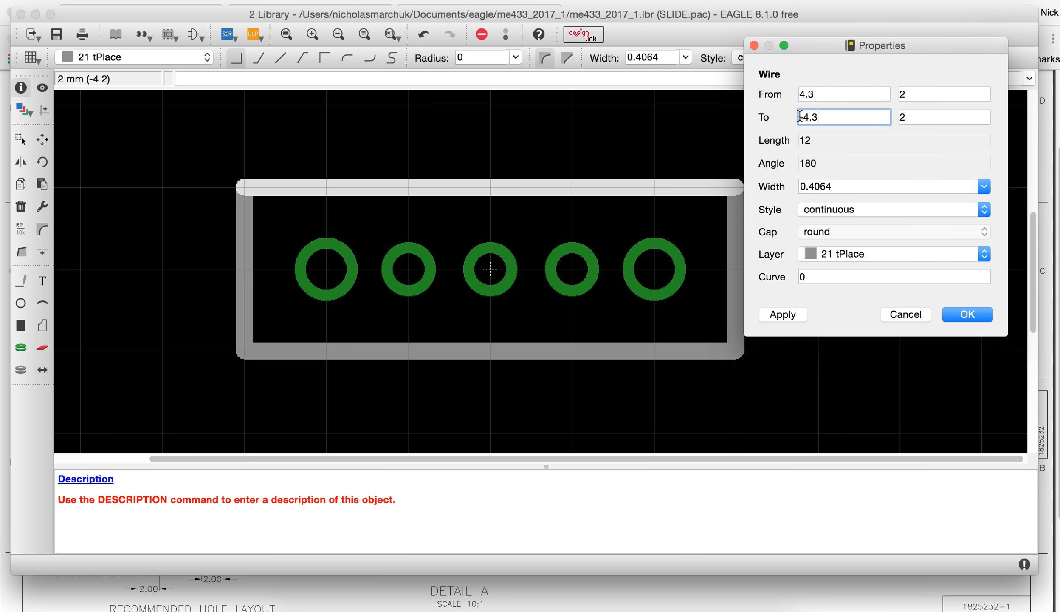
{"action": "left_click", "coordinate": [64, 605]}
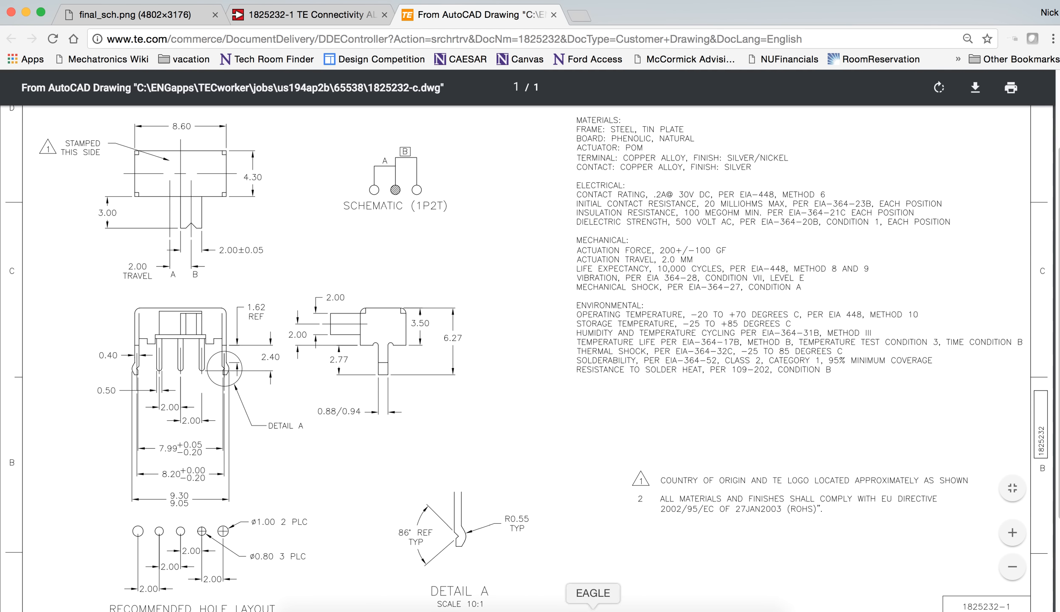
{"action": "left_click", "coordinate": [593, 607]}
{"action": "left_click_drag", "start_coordinate": [910, 93], "coordinate": [877, 88]}
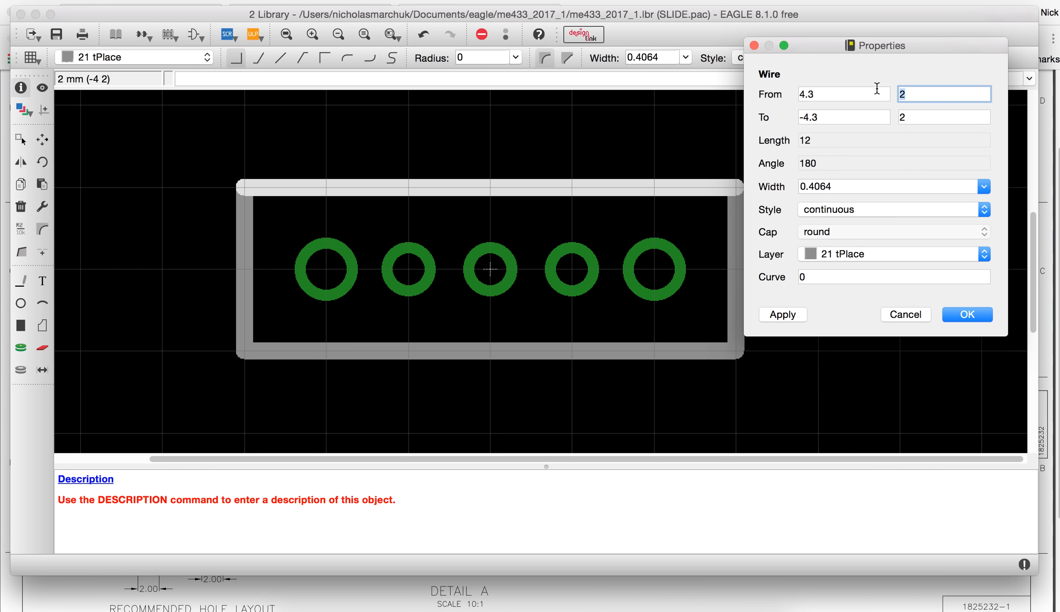
{"action": "left_click_drag", "start_coordinate": [919, 117], "coordinate": [879, 117]}
{"action": "type", "text": "2.15"}
{"action": "left_click", "coordinate": [965, 315]}
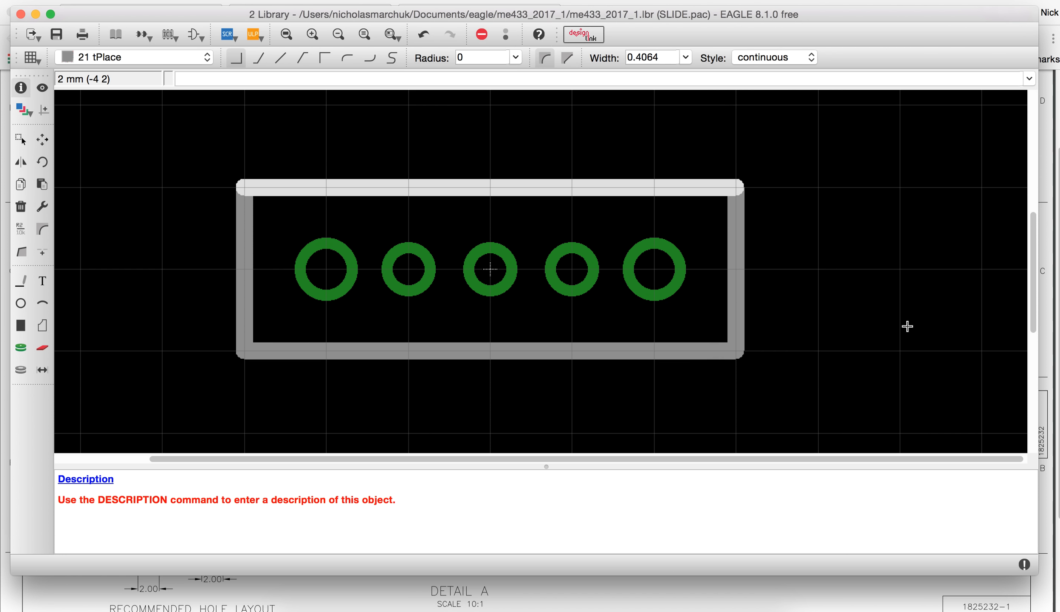
Set the outline's lower wire to run from (-4.3, -2.15) to (4.3, -2.15)
{"action": "left_click", "coordinate": [690, 352]}
{"action": "left_click", "coordinate": [912, 261]}
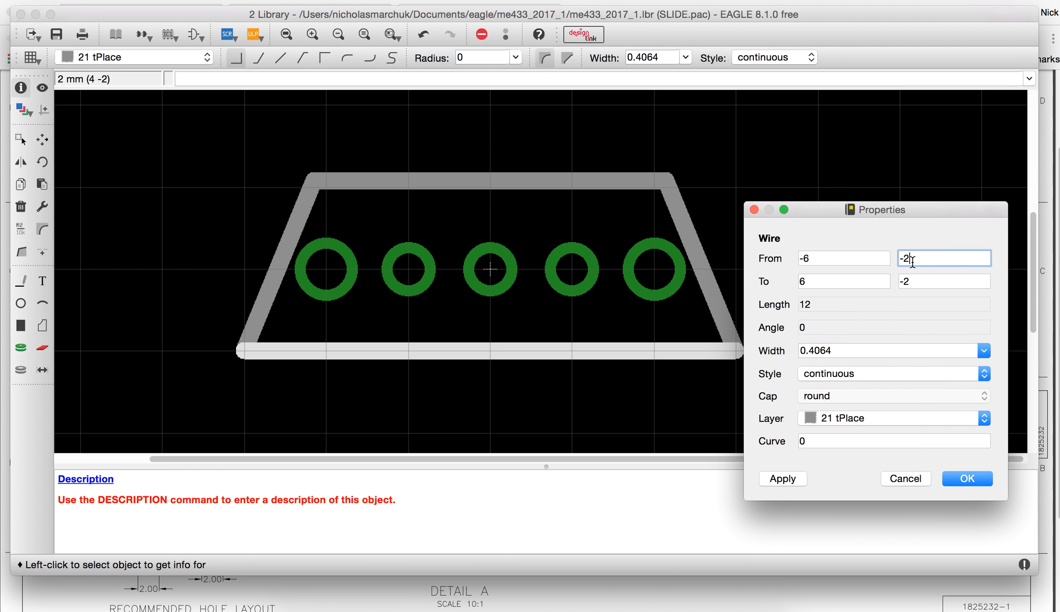
{"action": "type", "text": ".15"}
{"action": "left_click", "coordinate": [916, 280]}
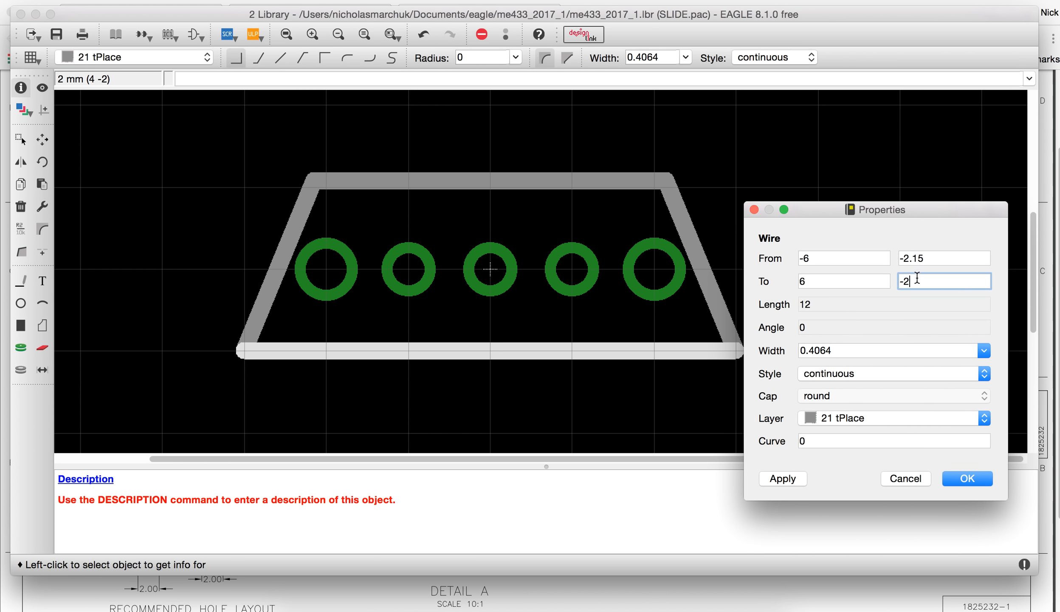
{"action": "left_click", "coordinate": [812, 260]}
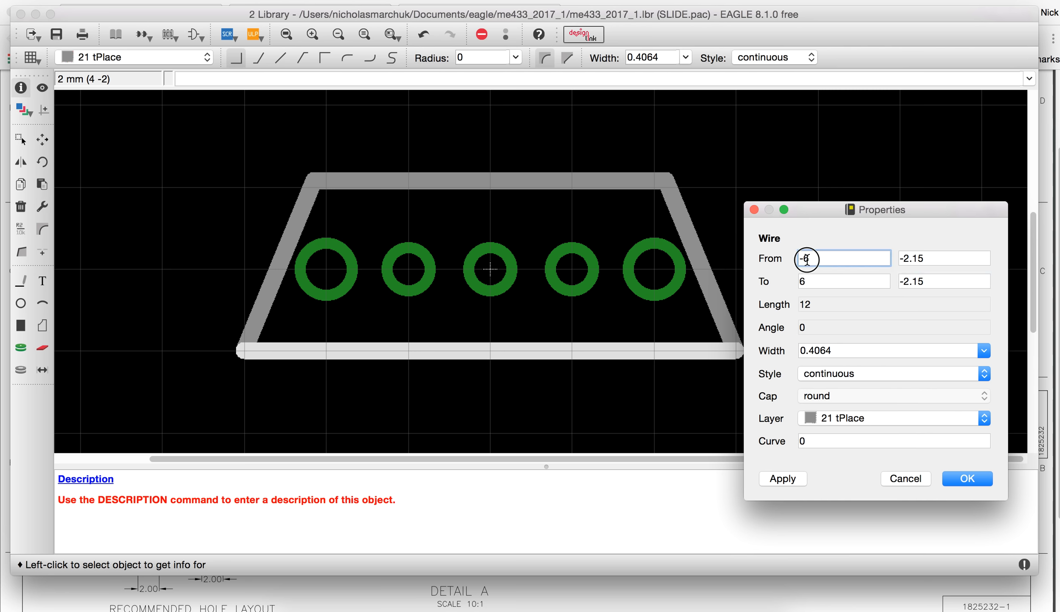
{"action": "double_click", "coordinate": [801, 280]}
{"action": "type", "text": "4.3"}
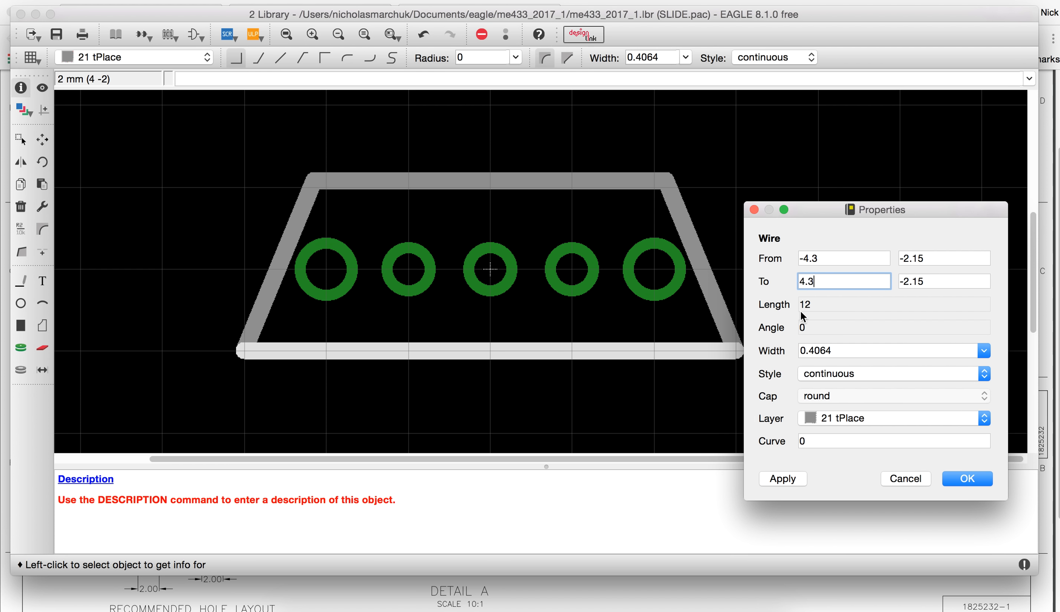
{"action": "left_click", "coordinate": [964, 484]}
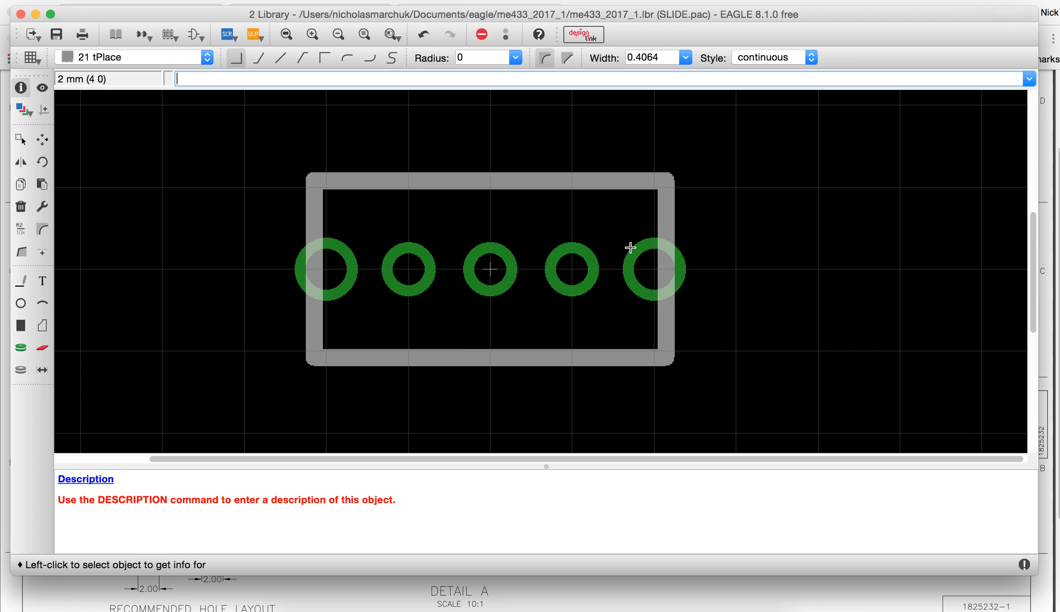
Check the actuator in Chrome, return to EAGLE, and draw its 2 mm wide outline with a V-notched end above the body's upper edge
{"action": "left_click", "coordinate": [84, 590]}
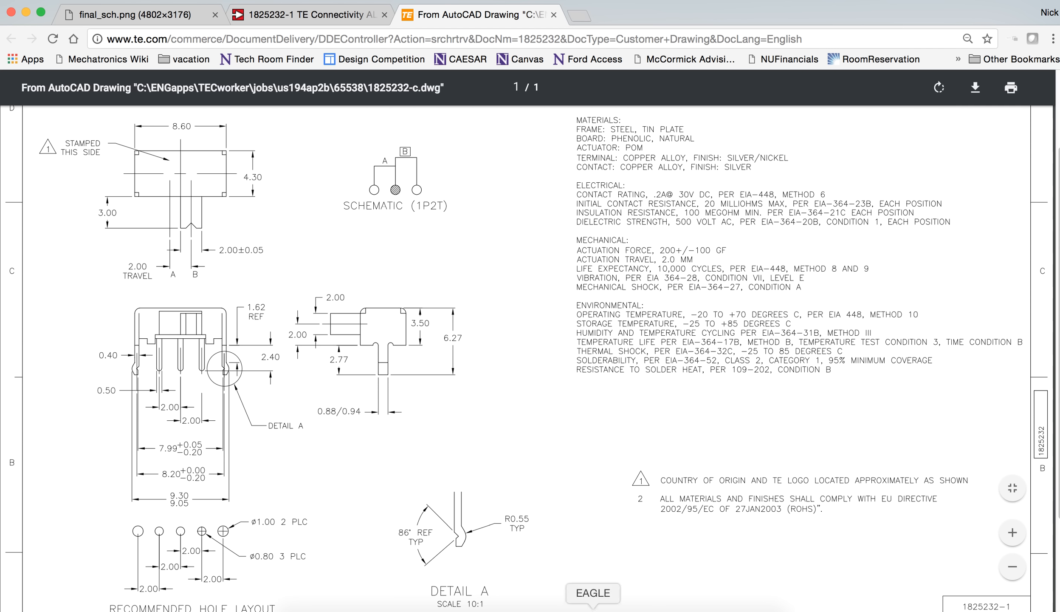
{"action": "left_click", "coordinate": [593, 610]}
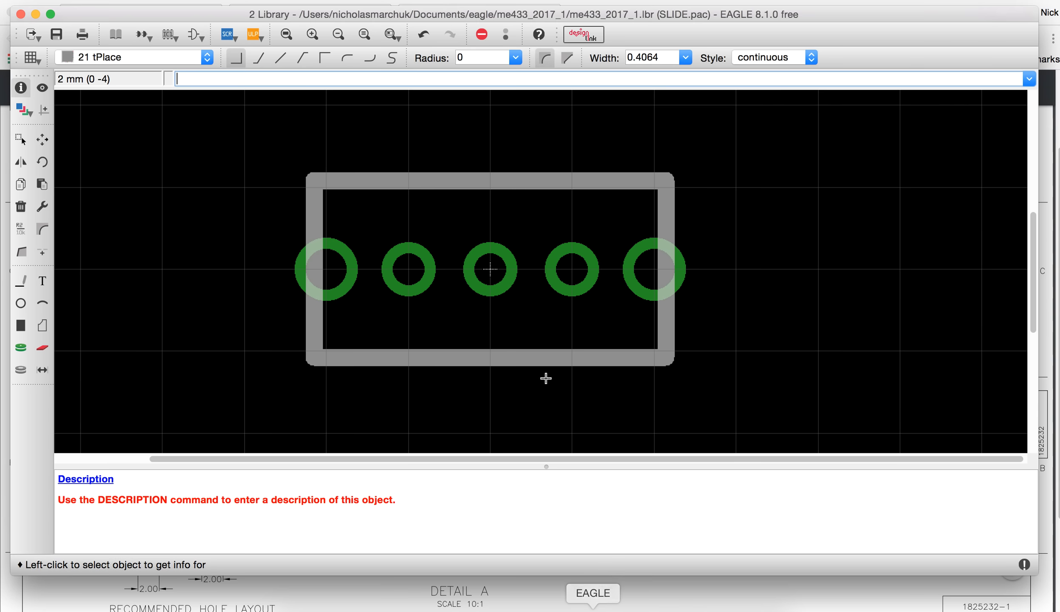
{"action": "left_click", "coordinate": [20, 281]}
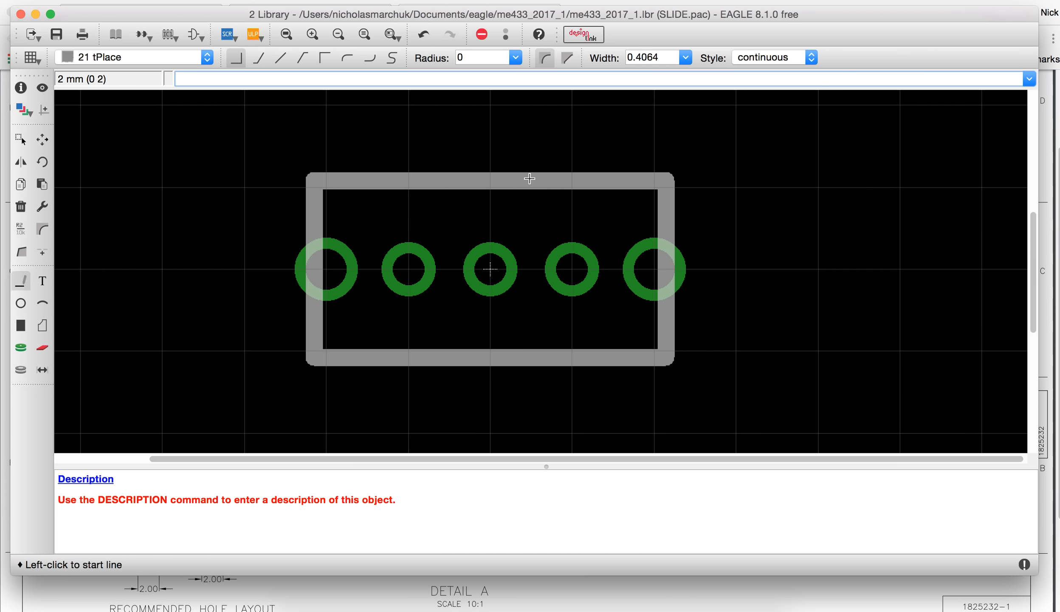
{"action": "left_click", "coordinate": [490, 175]}
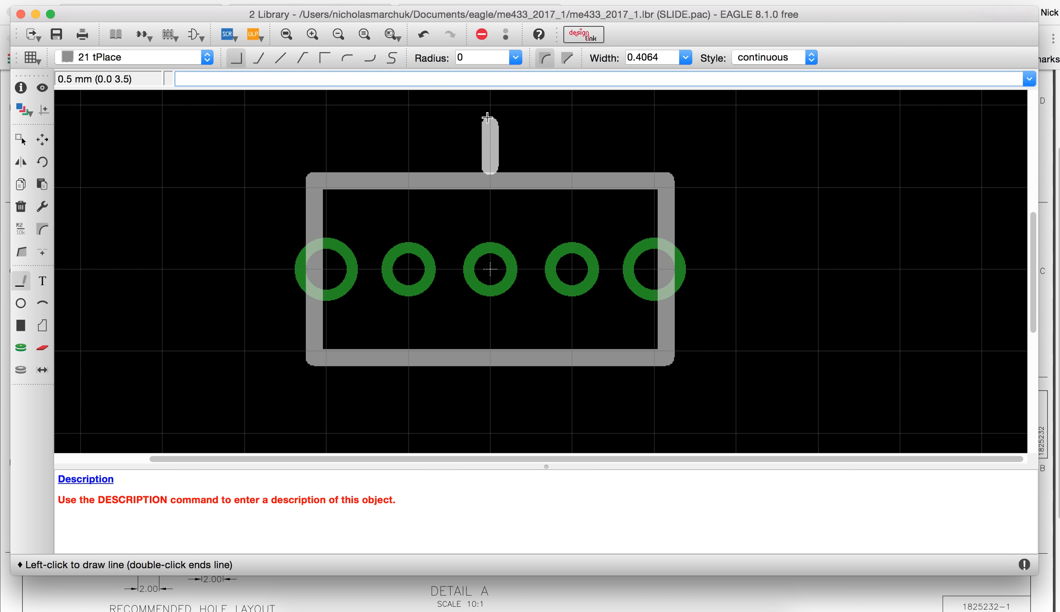
{"action": "left_click", "coordinate": [513, 115]}
{"action": "right_click", "coordinate": [520, 118]}
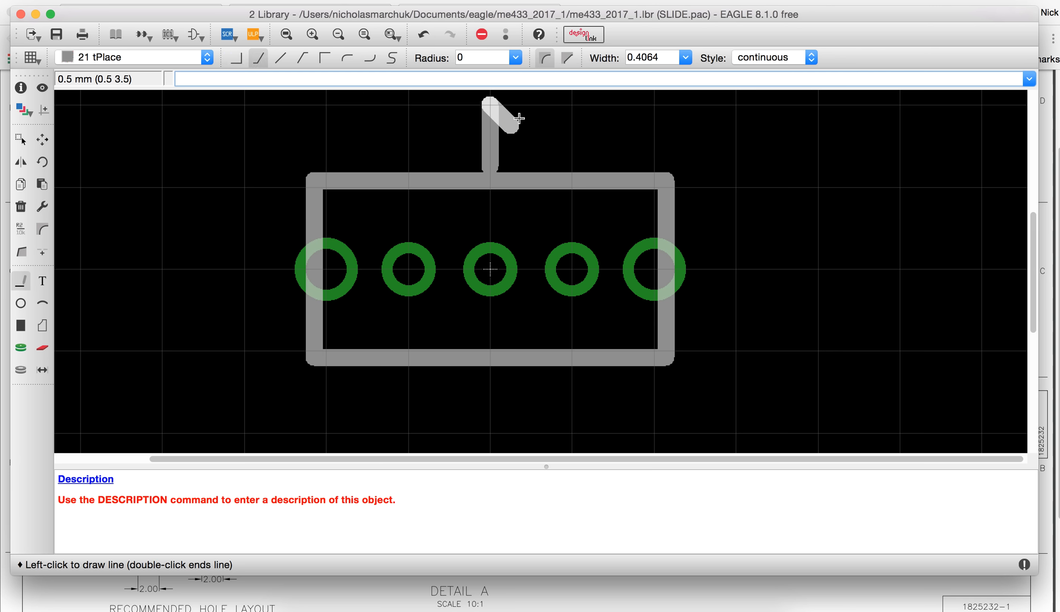
{"action": "left_click", "coordinate": [531, 124]}
{"action": "left_click", "coordinate": [572, 104]}
{"action": "double_click", "coordinate": [571, 175]}
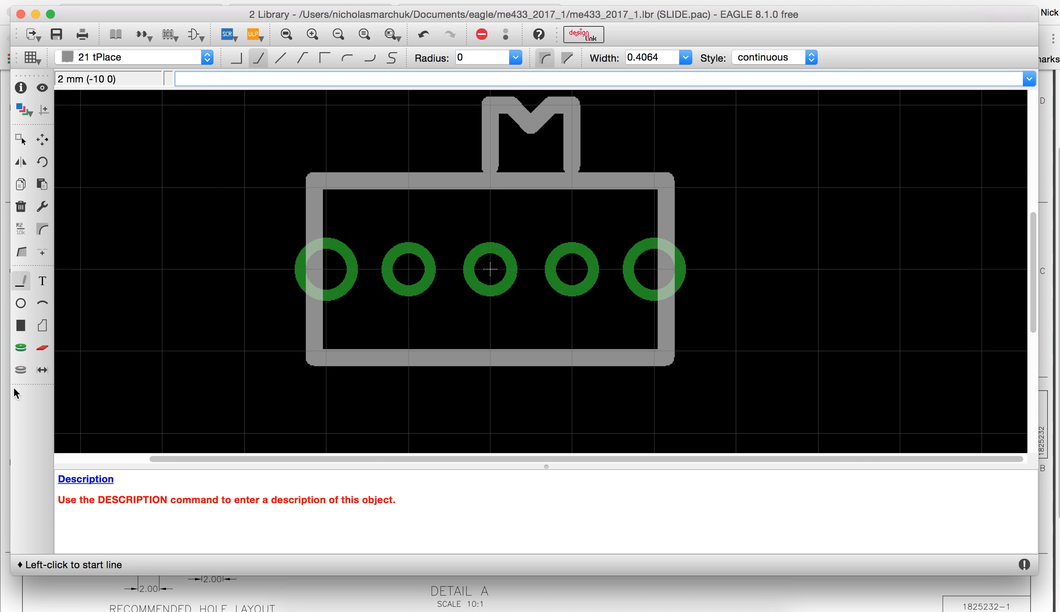
Set the grid to 0.1 inch with an alternate grid of 0.0125 inch
{"action": "left_click", "coordinate": [36, 60]}
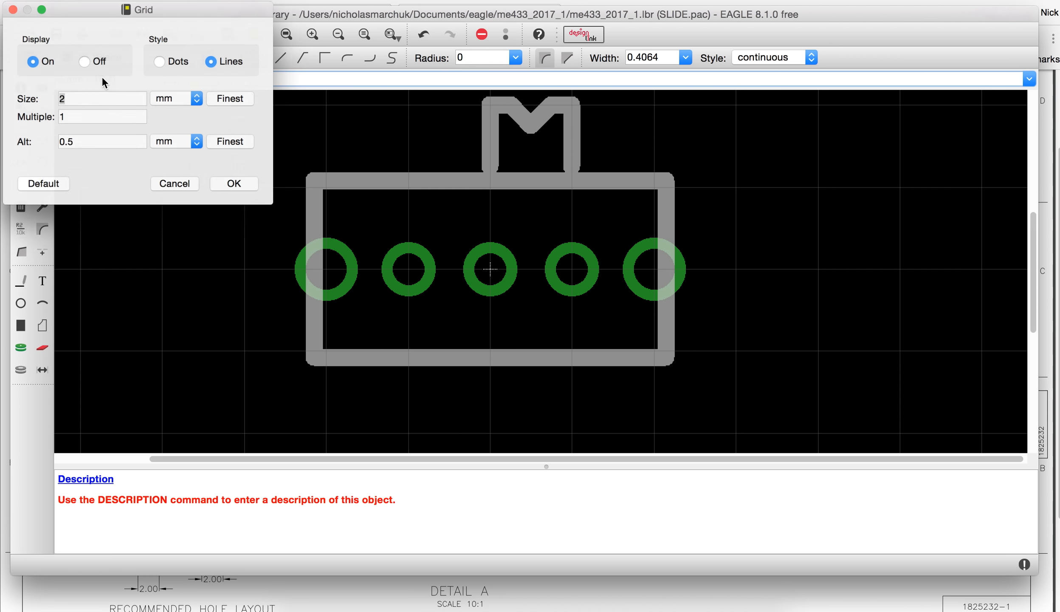
{"action": "left_click", "coordinate": [194, 99]}
{"action": "left_click", "coordinate": [186, 124]}
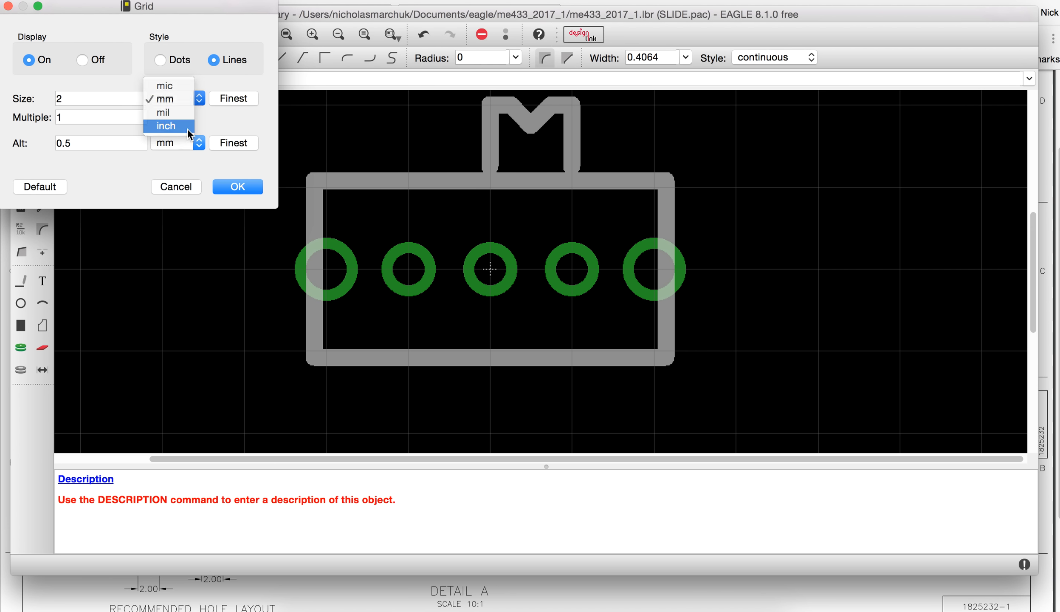
{"action": "left_click", "coordinate": [194, 144]}
{"action": "left_click", "coordinate": [188, 170]}
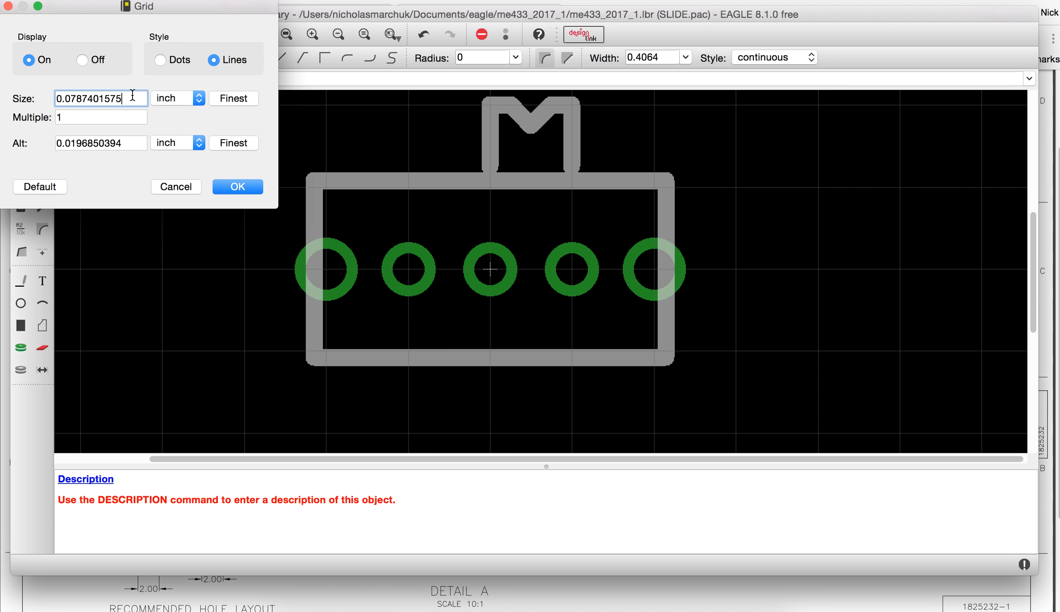
{"action": "left_click_drag", "start_coordinate": [122, 98], "coordinate": [24, 84]}
{"action": "type", "text": ".1"}
{"action": "left_click_drag", "start_coordinate": [119, 141], "coordinate": [20, 143]}
{"action": "type", "text": "."}
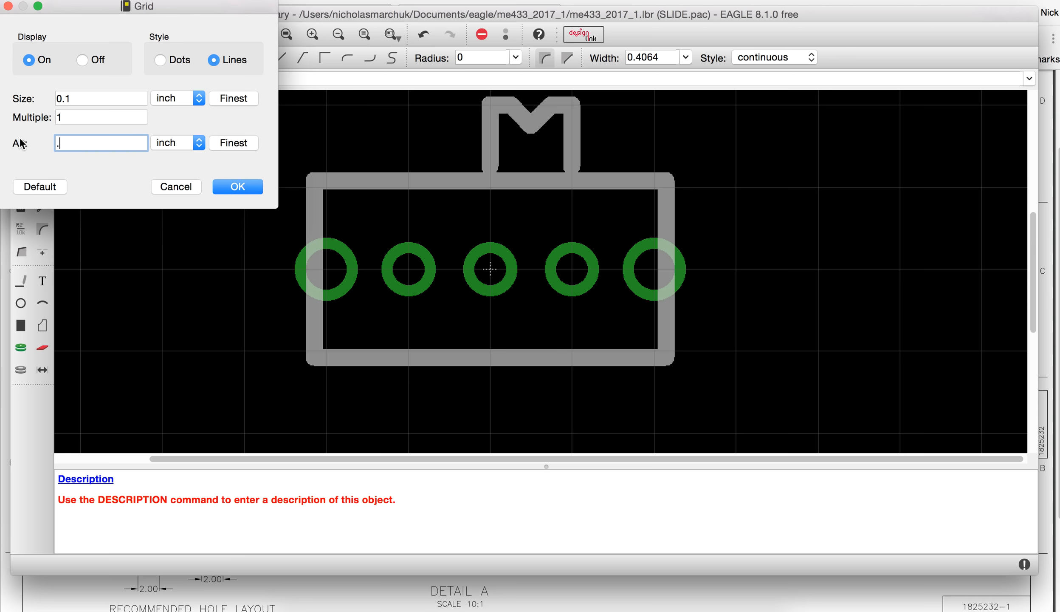
{"action": "type", "text": "0125"}
{"action": "left_click", "coordinate": [260, 190]}
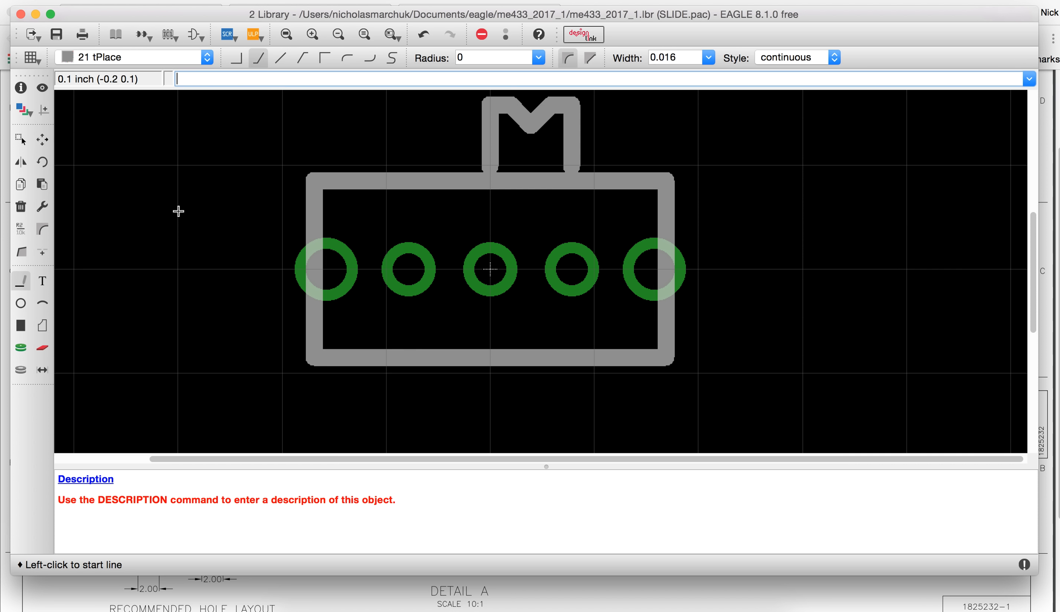
Place the labels >NAME at (0.2, 0.1) and >VALUE at (0.2, 0) on layer 21 tPlace, beside the switch outline
{"action": "left_click", "coordinate": [40, 285]}
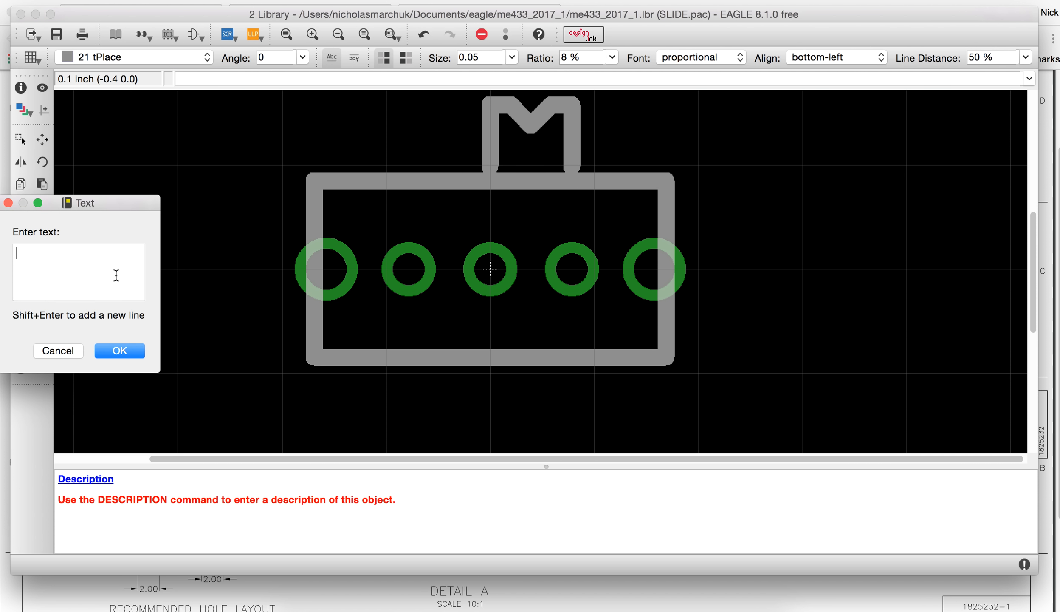
{"action": "left_click", "coordinate": [120, 351]}
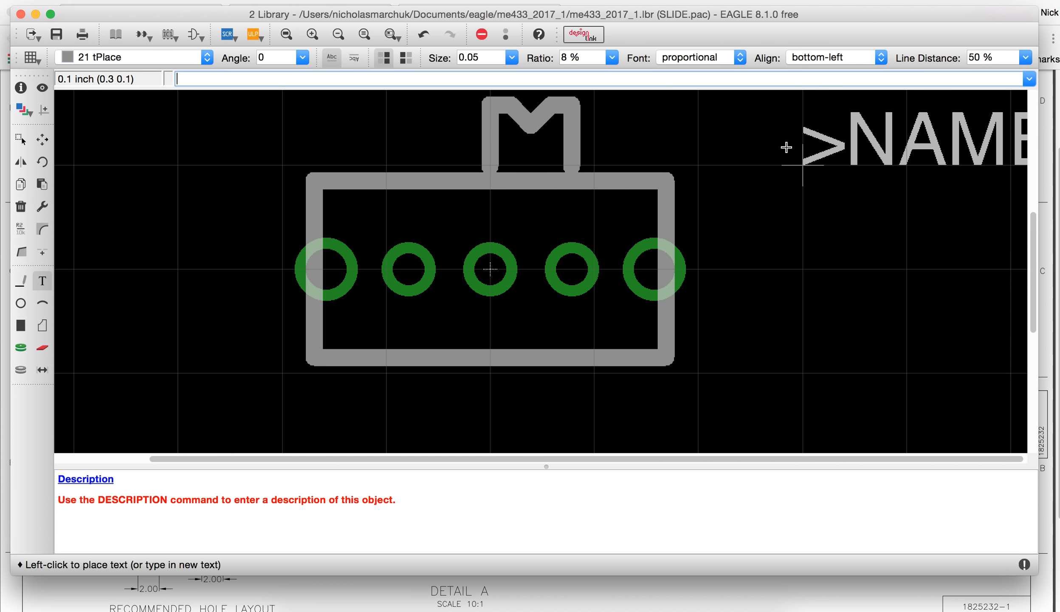
{"action": "left_click", "coordinate": [717, 183]}
{"action": "left_click", "coordinate": [42, 281]}
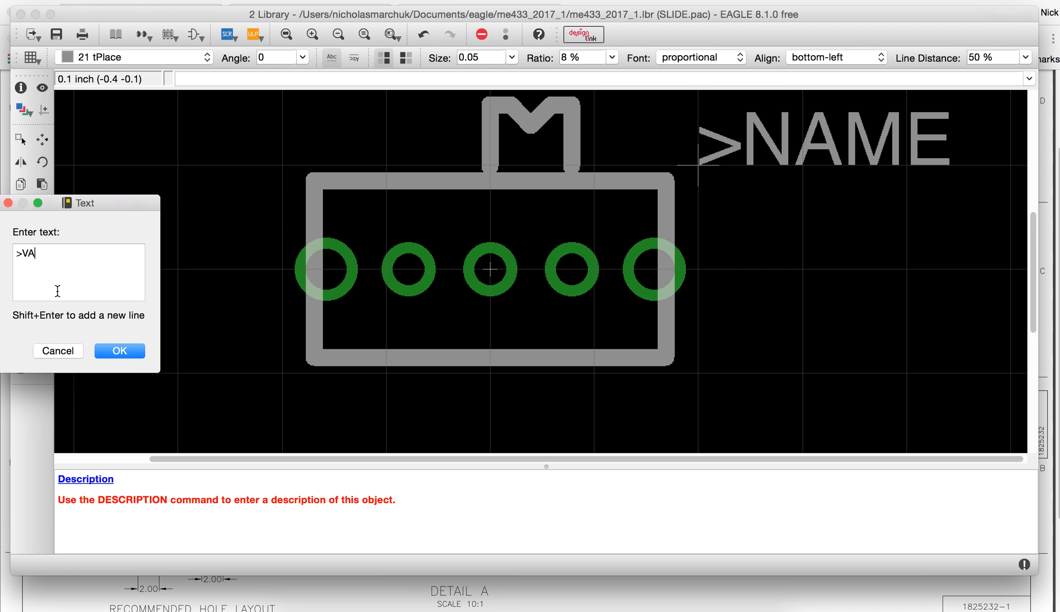
{"action": "left_click", "coordinate": [114, 351]}
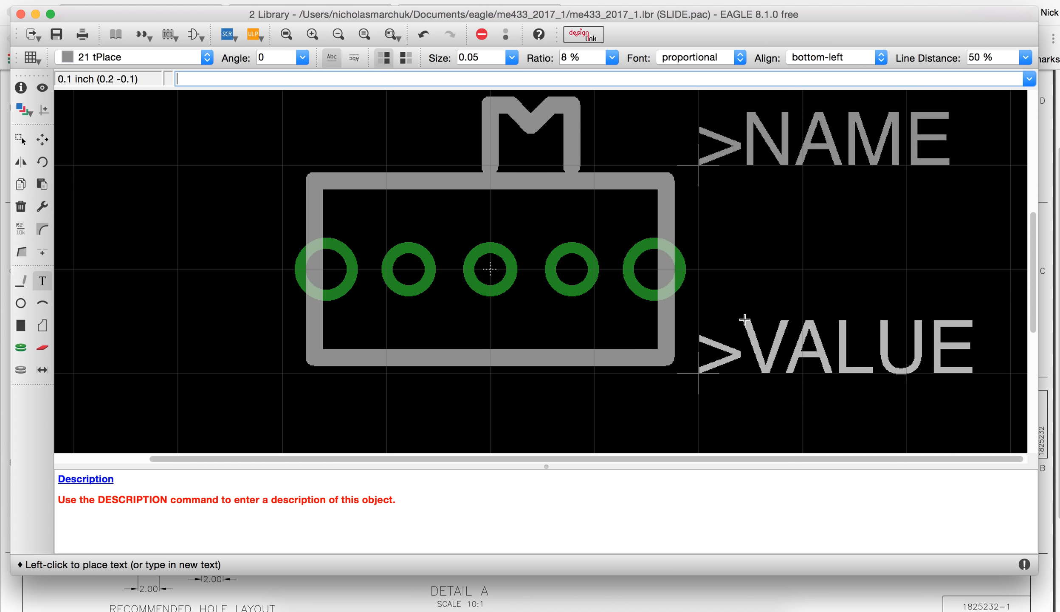
{"action": "left_click", "coordinate": [699, 270]}
{"action": "scroll", "coordinate": [368, 328], "scroll_direction": "up", "scroll_amount": 1}
{"action": "scroll", "coordinate": [368, 329], "scroll_direction": "down", "scroll_amount": 3}
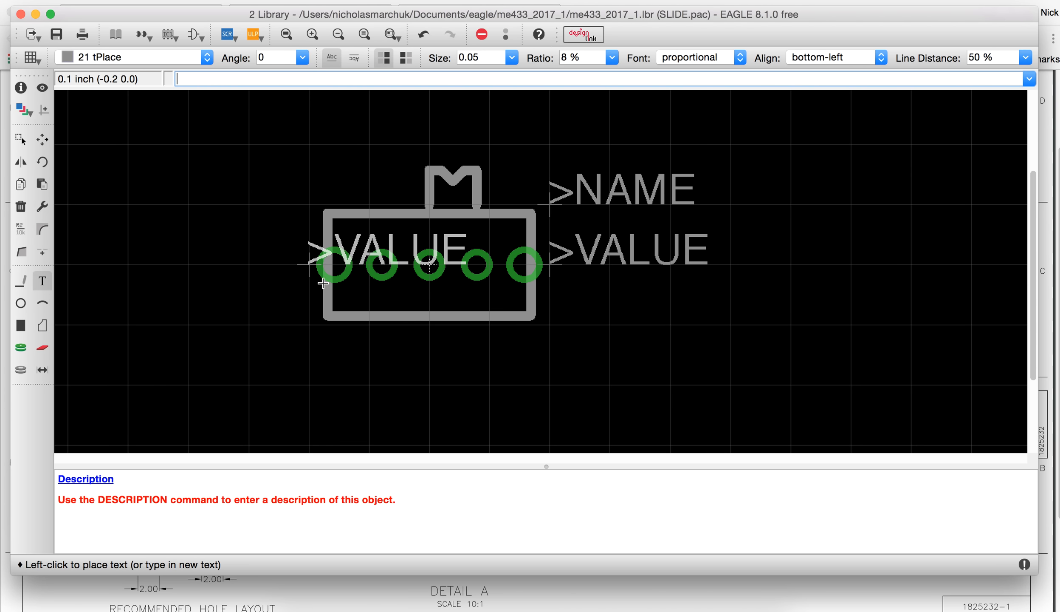
Create a new device named SLIDE and place the SLIDE symbol at its origin
{"action": "left_click", "coordinate": [143, 34]}
{"action": "left_click", "coordinate": [143, 184]}
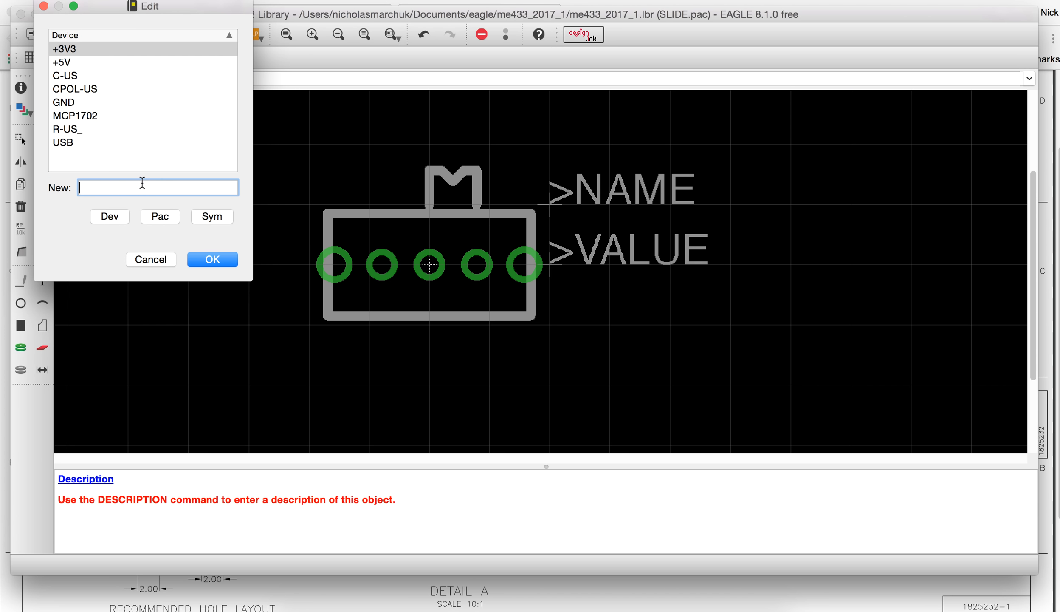
{"action": "left_click", "coordinate": [219, 263]}
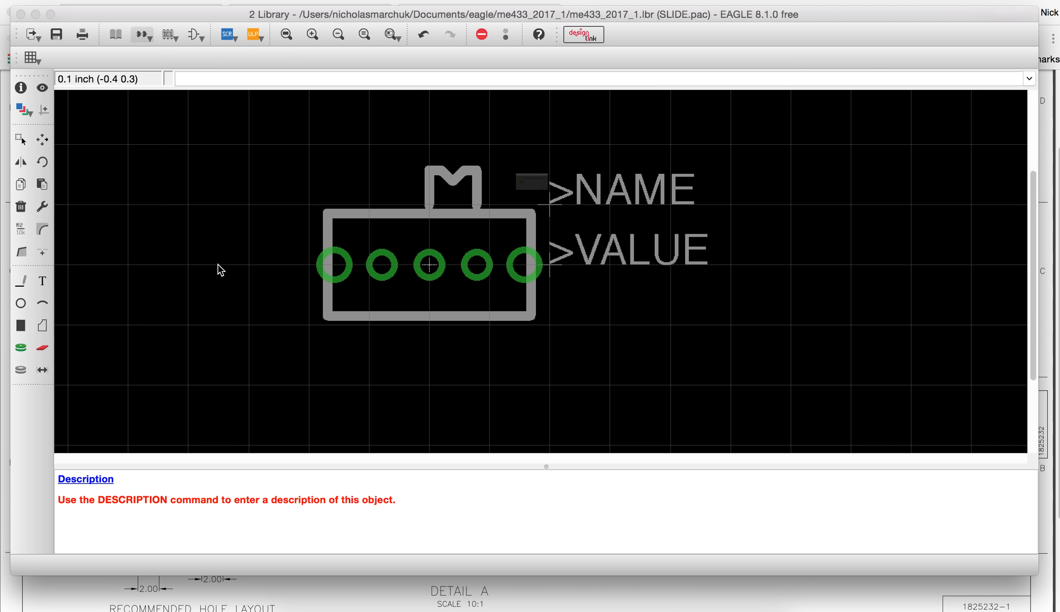
{"action": "left_click", "coordinate": [303, 280]}
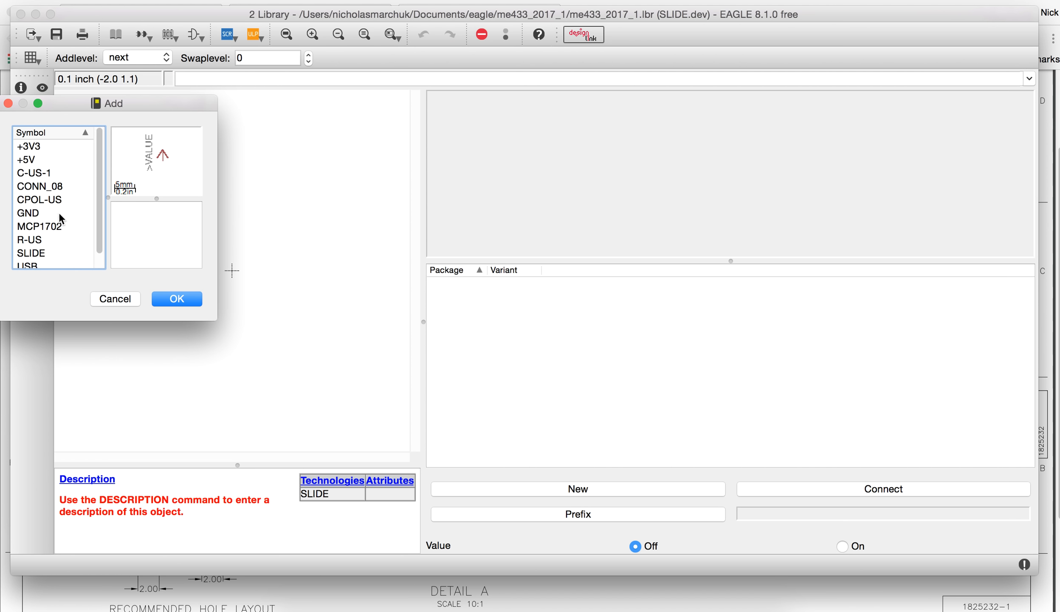
{"action": "left_click", "coordinate": [34, 253]}
{"action": "left_click", "coordinate": [170, 299]}
{"action": "left_click", "coordinate": [233, 267]}
Add the SLIDE package as a variant of the SLIDE device, leaving the variant name empty
{"action": "left_click", "coordinate": [700, 482]}
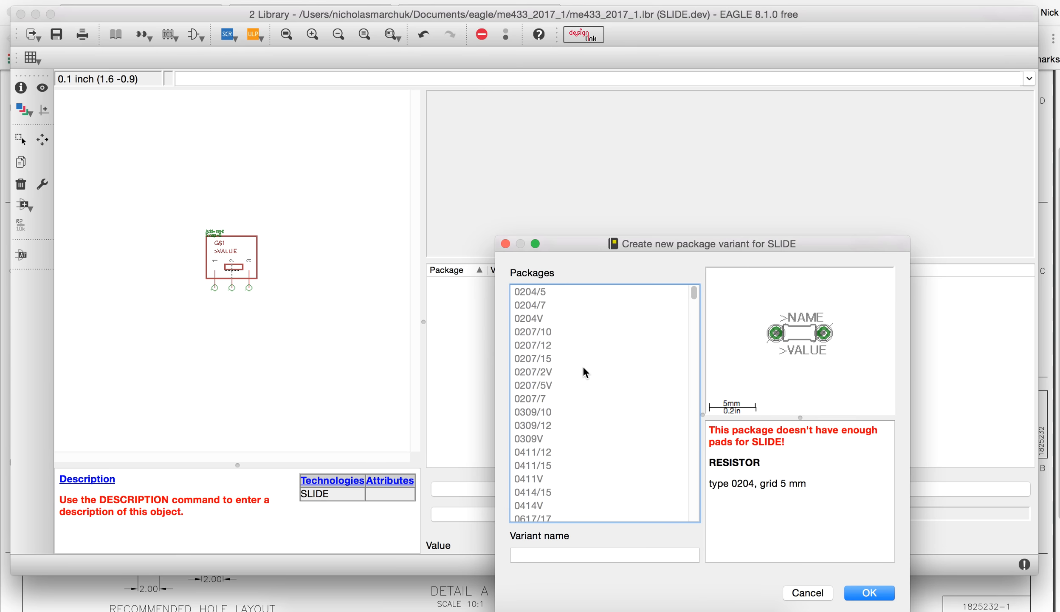
{"action": "key", "text": "s"}
{"action": "scroll", "coordinate": [565, 425], "scroll_direction": "down", "scroll_amount": 2}
{"action": "left_click", "coordinate": [555, 440]}
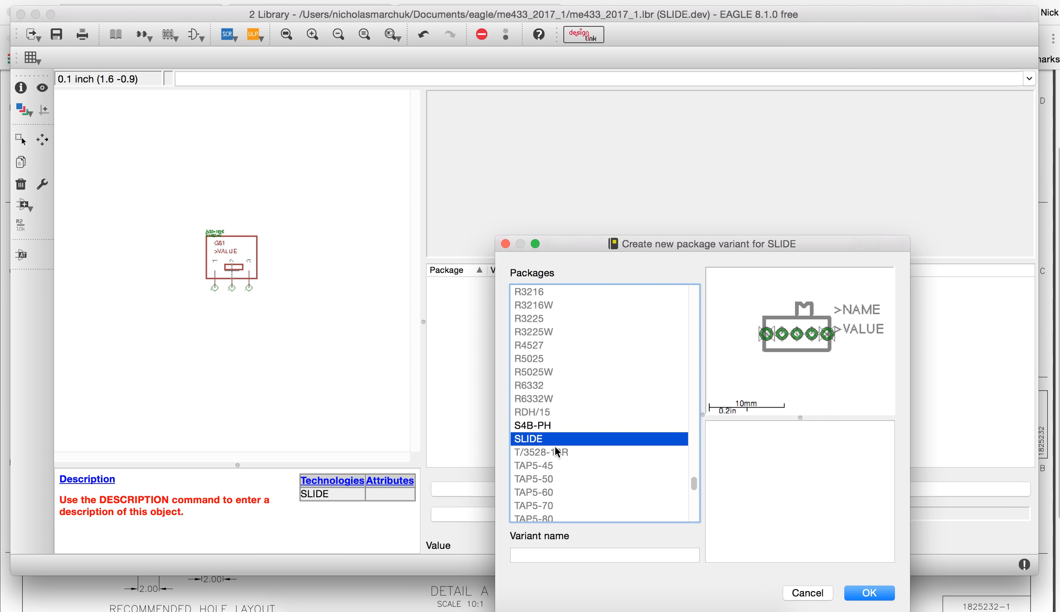
{"action": "left_click", "coordinate": [869, 592]}
Connect pins 1, 2 and 3 of the SLIDE device to pads 1, 2 and 3, and save the library
{"action": "left_click", "coordinate": [829, 483]}
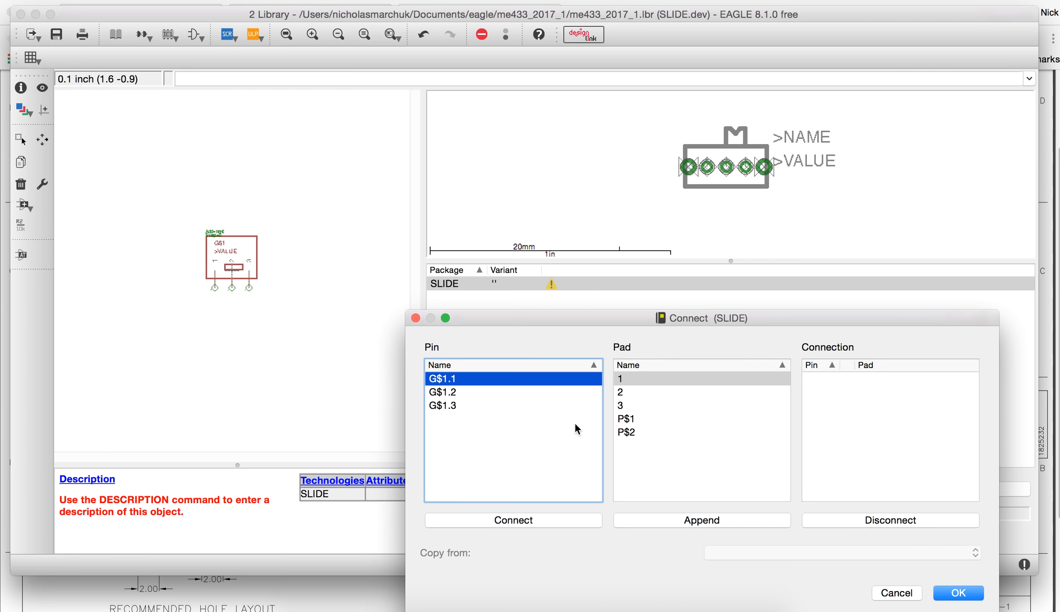
{"action": "left_click", "coordinate": [550, 519]}
{"action": "left_click", "coordinate": [550, 519]}
{"action": "left_click", "coordinate": [550, 518]}
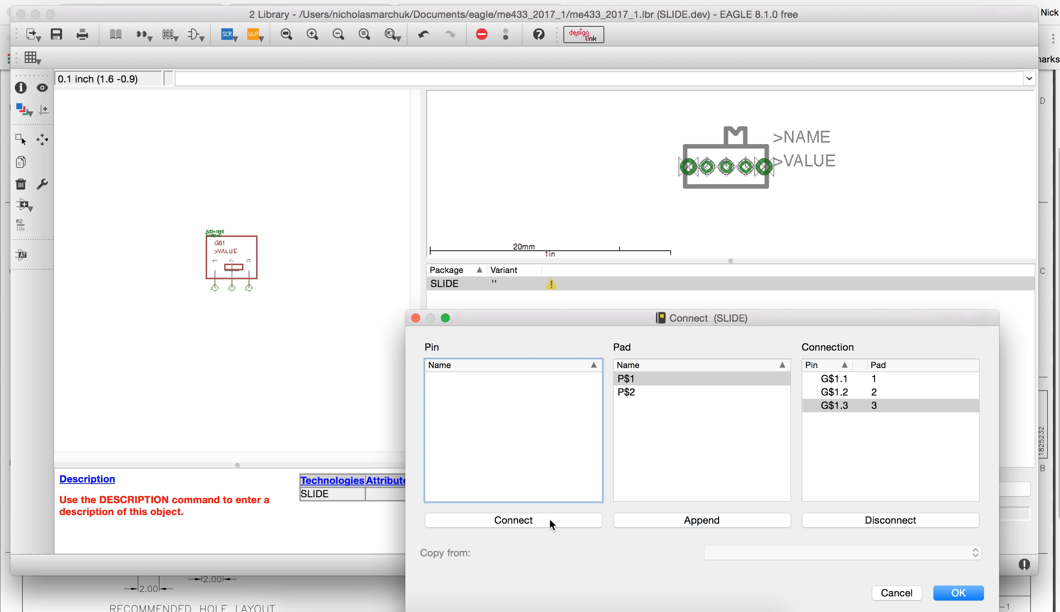
{"action": "left_click", "coordinate": [977, 591]}
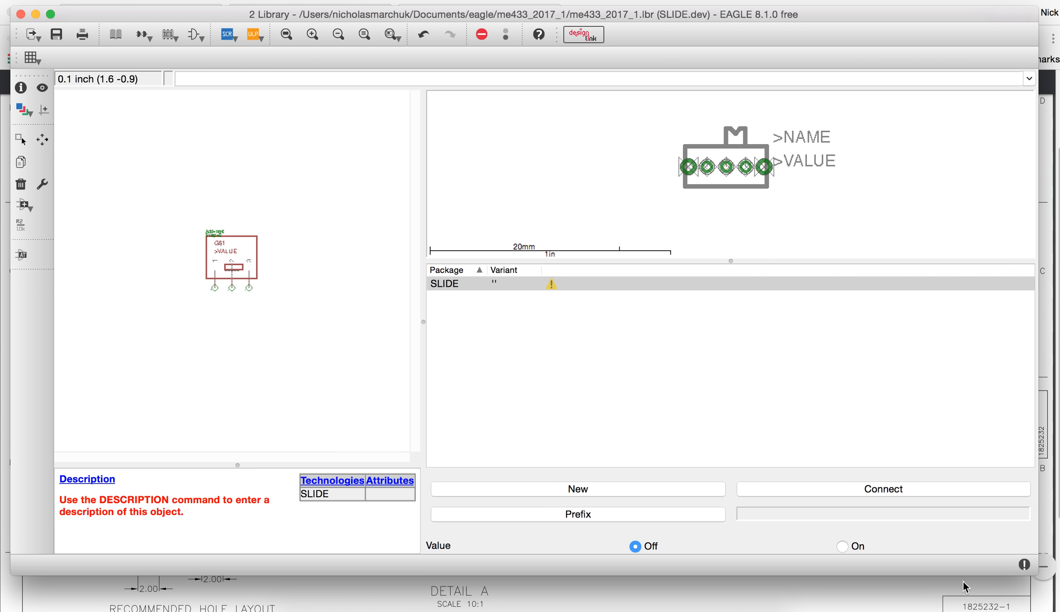
{"action": "left_click", "coordinate": [56, 35]}
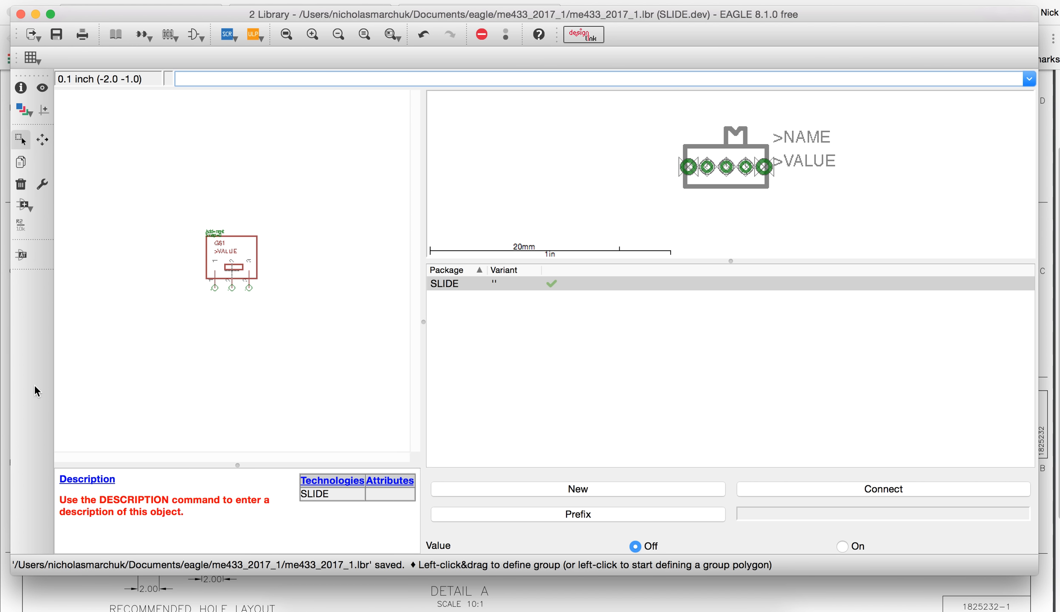
Check the final_sch.png schematic in Chrome for the next part, return to EAGLE, and create a new symbol named PB
{"action": "left_click", "coordinate": [15, 586]}
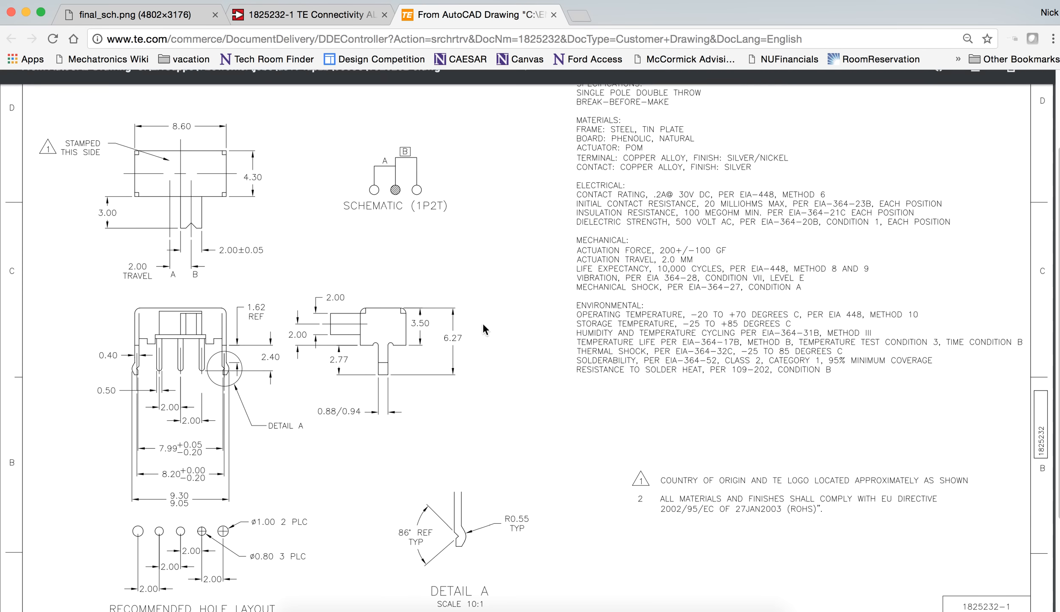
{"action": "left_click", "coordinate": [164, 18]}
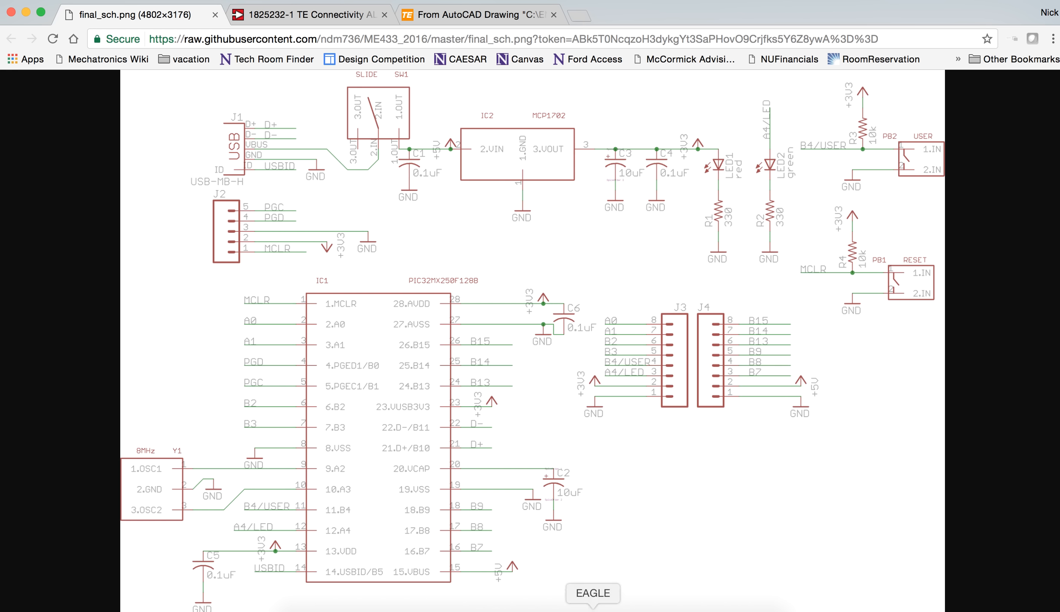
{"action": "left_click", "coordinate": [593, 609]}
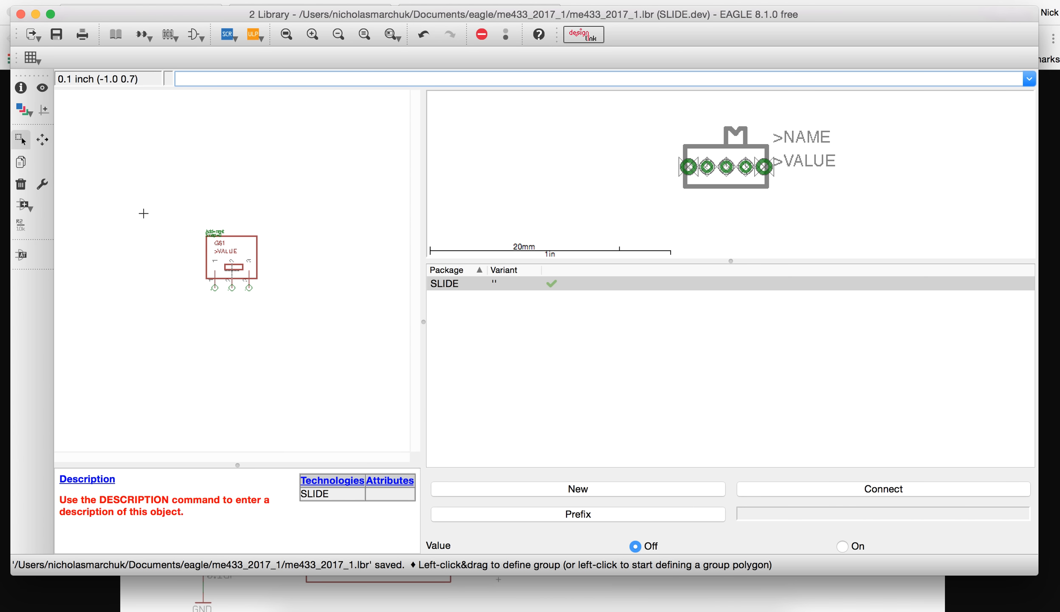
{"action": "left_click", "coordinate": [190, 35]}
{"action": "left_click", "coordinate": [167, 189]}
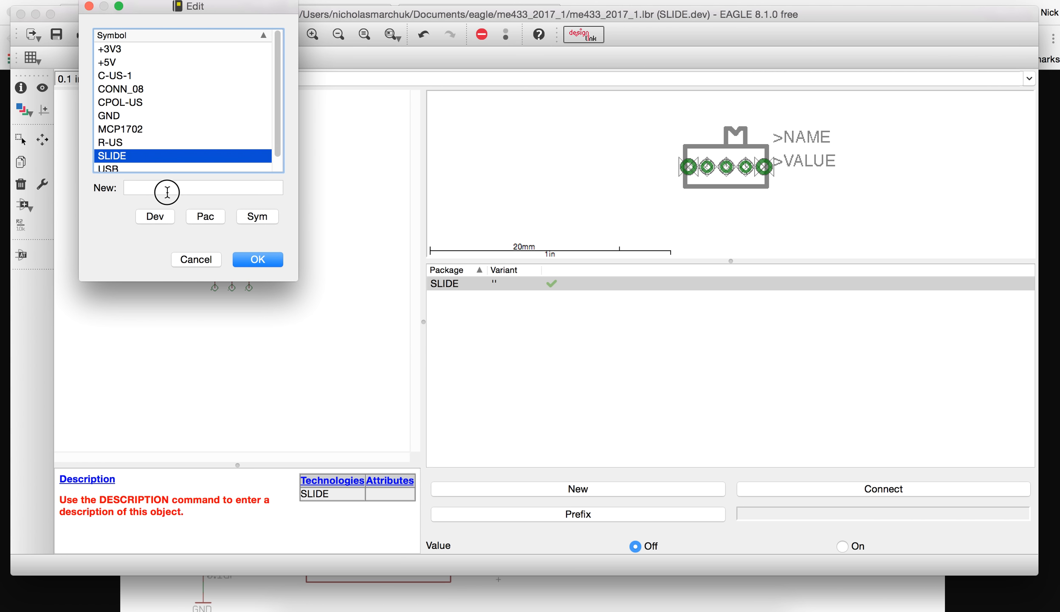
{"action": "key", "text": "Return"}
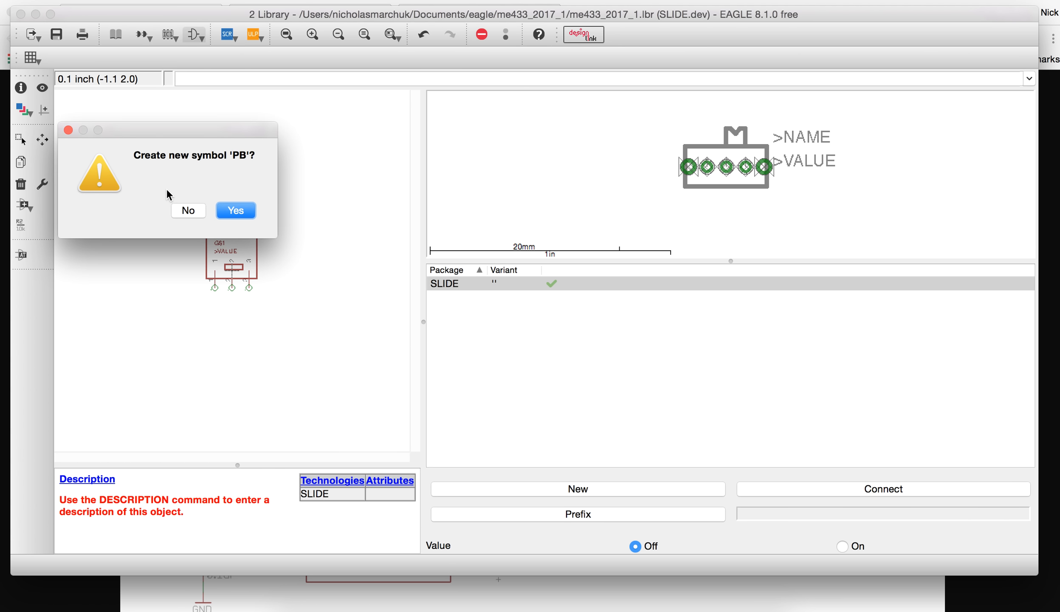
{"action": "left_click", "coordinate": [236, 211]}
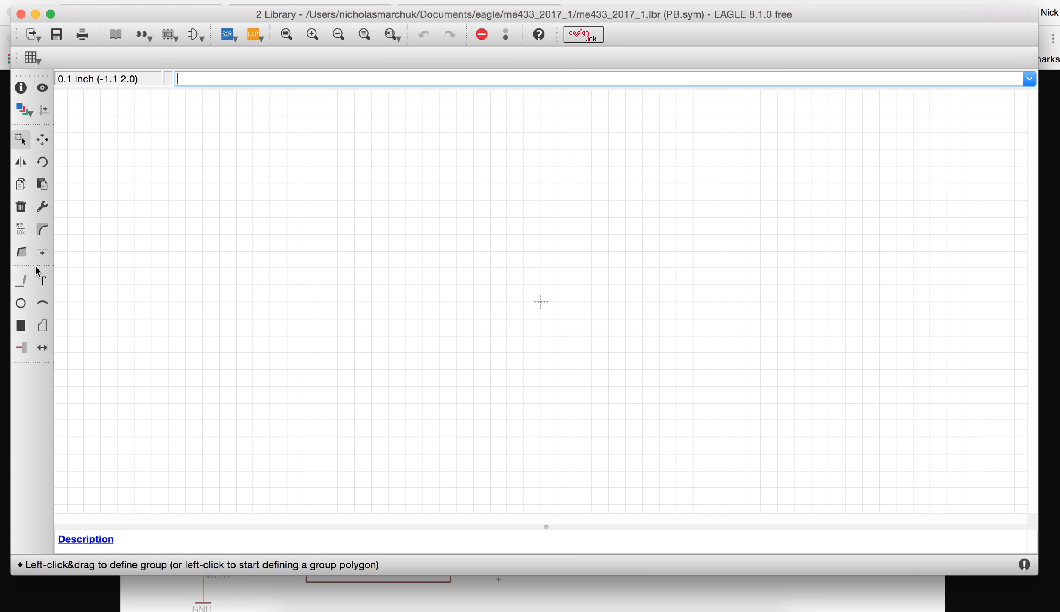
Add a pin to the PB symbol near the origin
{"action": "left_click", "coordinate": [34, 349]}
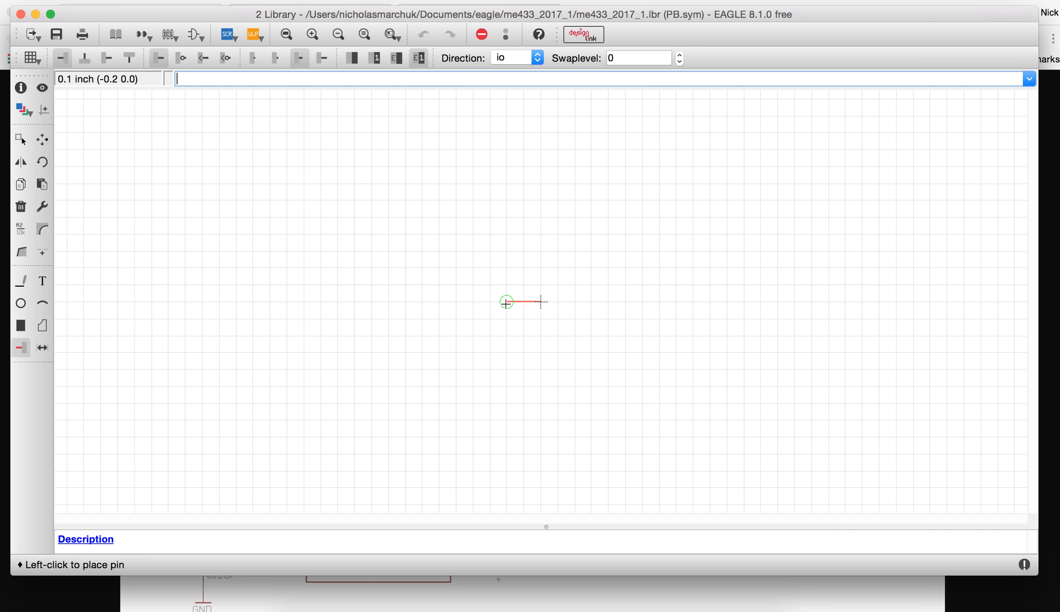
Place two facing pins in the symbol at (-0.5, 0.0) and (0.4, 0.0) inch, rotating the second 180 degrees
{"action": "left_click", "coordinate": [448, 304]}
{"action": "right_click", "coordinate": [597, 320]}
{"action": "right_click", "coordinate": [599, 320]}
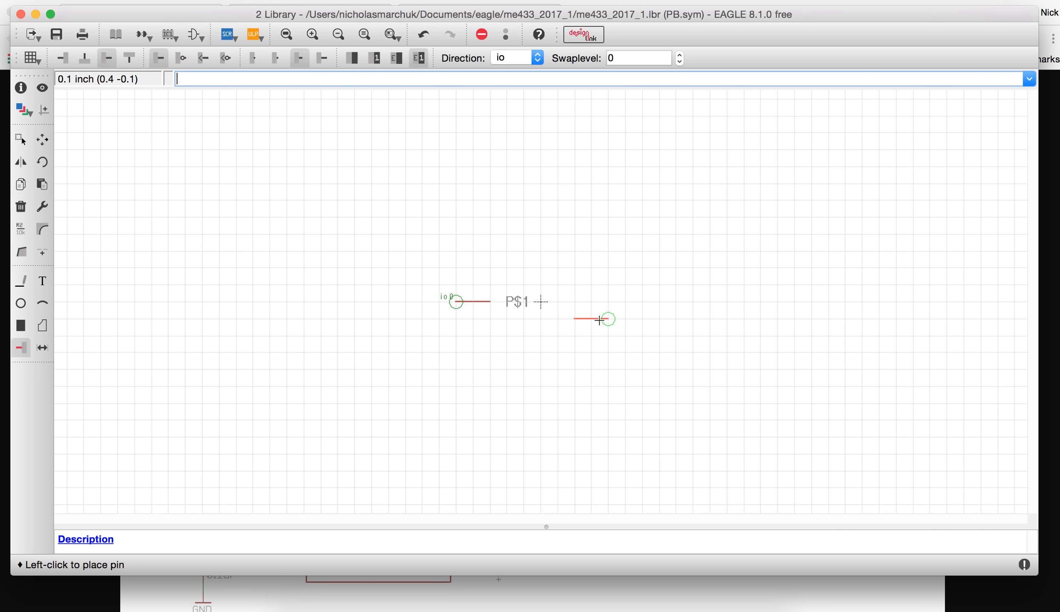
{"action": "left_click", "coordinate": [607, 301]}
Rename the symbol's left pin as 1 and the right pin as 2
{"action": "left_click", "coordinate": [20, 228]}
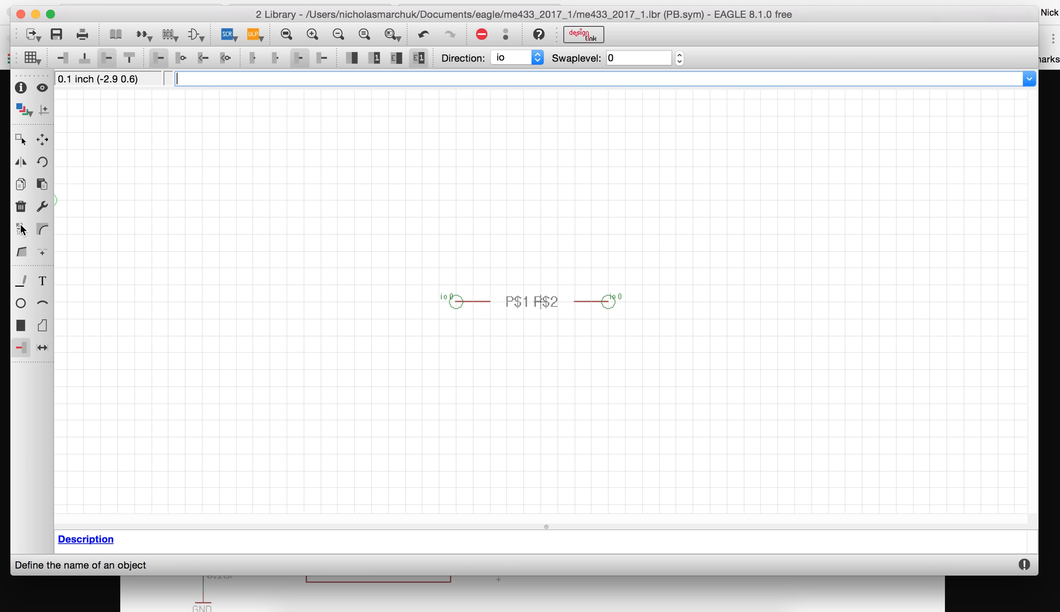
{"action": "left_click", "coordinate": [461, 302]}
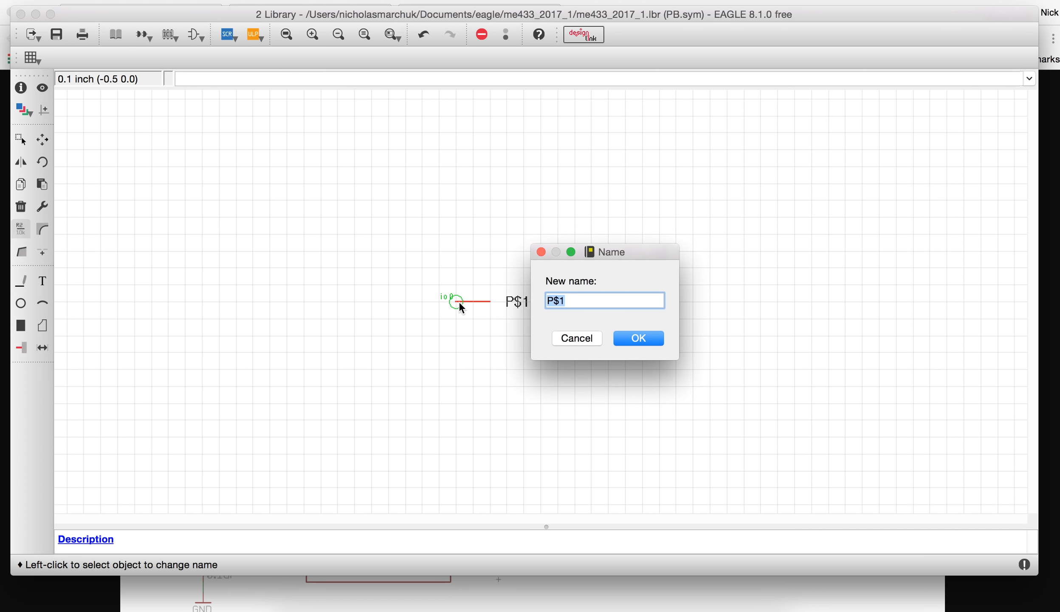
{"action": "type", "text": "1"}
{"action": "key", "text": "Return"}
{"action": "left_click", "coordinate": [610, 303]}
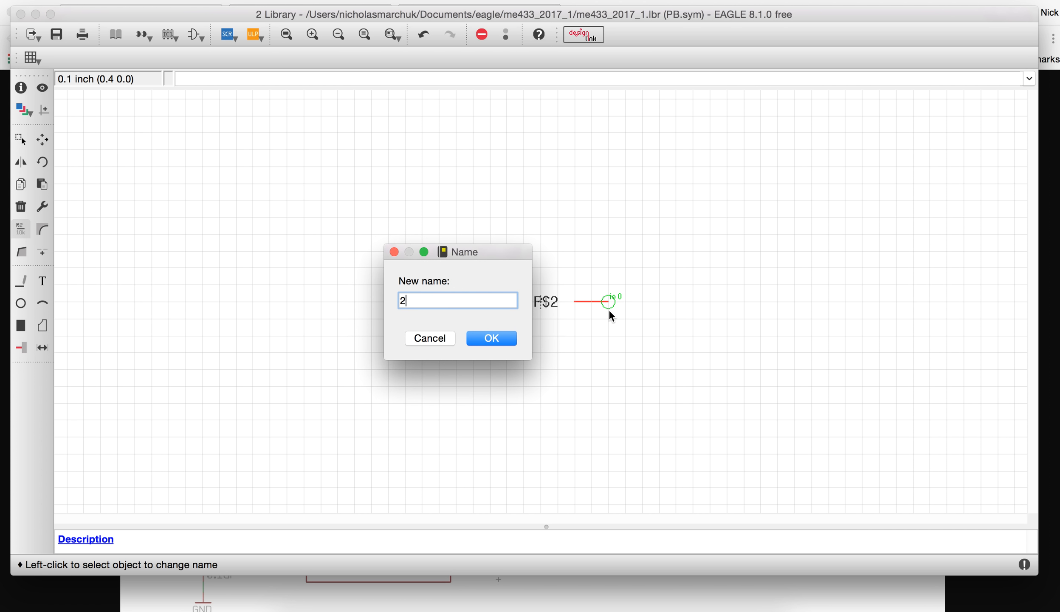
{"action": "key", "text": "Return"}
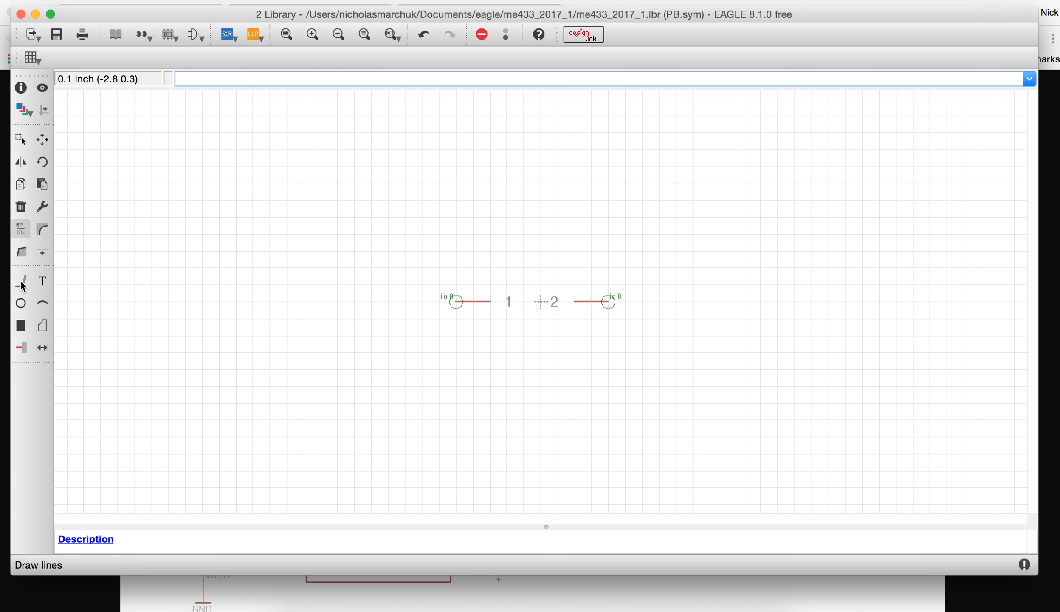
Draw the two L-shaped switch contacts from the pins' inner ends to x = -0.1 and 0.1, each rising 0.1 inch
{"action": "left_click", "coordinate": [25, 277]}
{"action": "left_click", "coordinate": [493, 303]}
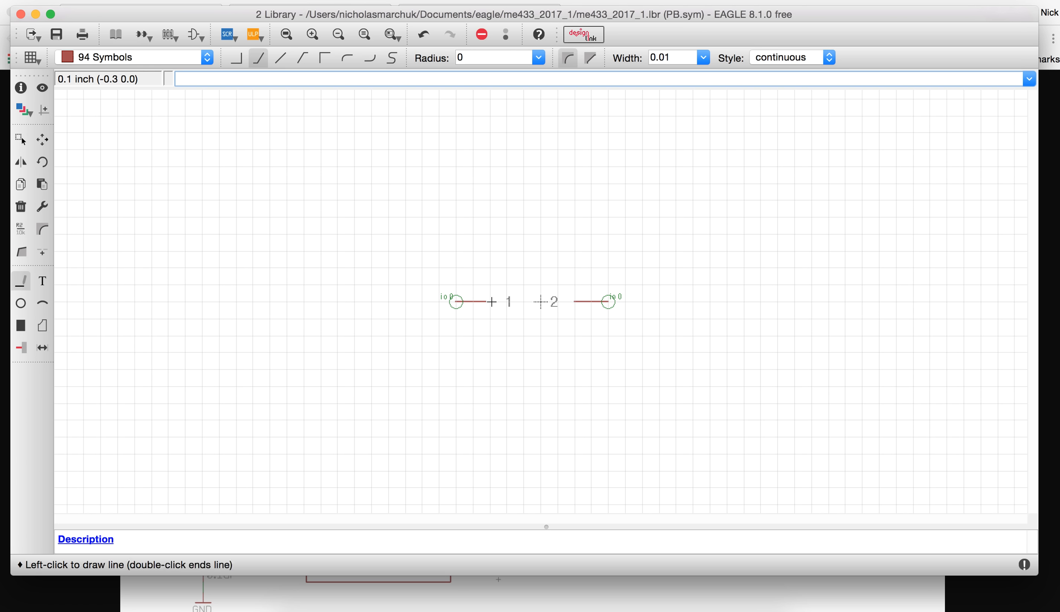
{"action": "left_click", "coordinate": [524, 301]}
{"action": "double_click", "coordinate": [524, 284]}
{"action": "left_click", "coordinate": [559, 285]}
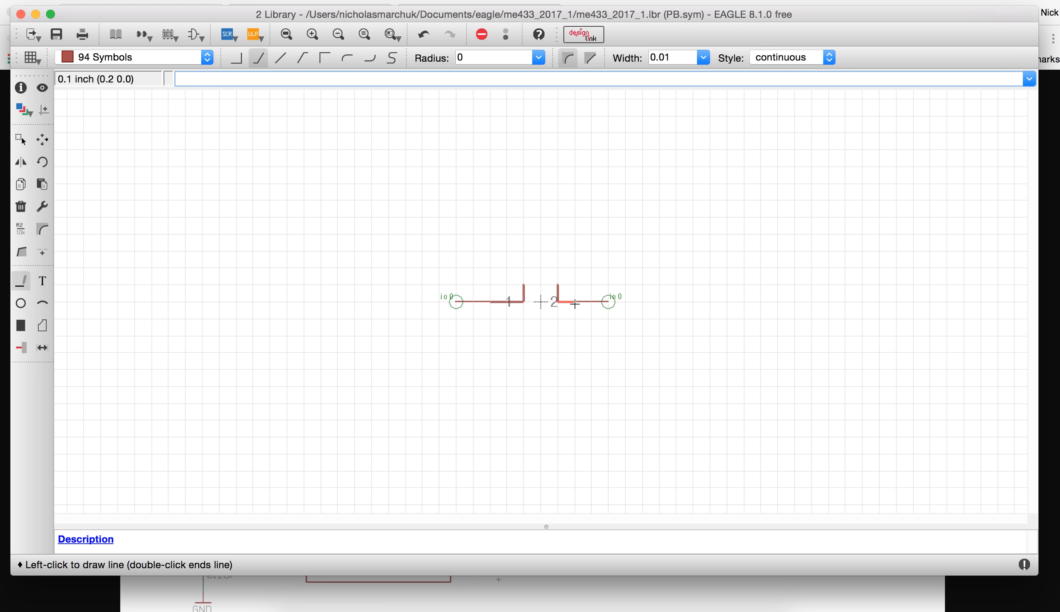
{"action": "double_click", "coordinate": [575, 304]}
Draw the button's actuator above the contacts as a 0.2 inch horizontal bar with a 0.1 inch vertical stem at its middle
{"action": "left_click", "coordinate": [558, 267]}
{"action": "double_click", "coordinate": [524, 268]}
{"action": "left_click", "coordinate": [540, 267]}
{"action": "double_click", "coordinate": [540, 250]}
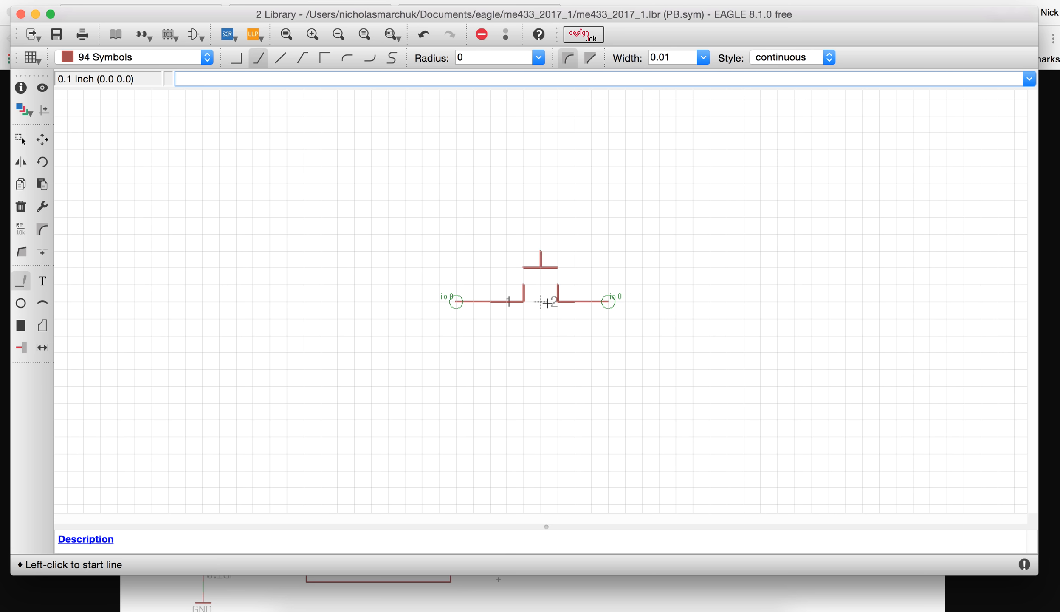
Add >NAME and >VALUE texts below the symbol at (-0.3, -0.1) and (-0.3, -0.2) inch
{"action": "left_click", "coordinate": [44, 284]}
{"action": "type", "text": ">NAME"}
{"action": "key", "text": "Return"}
{"action": "left_click", "coordinate": [490, 321]}
{"action": "left_click", "coordinate": [44, 282]}
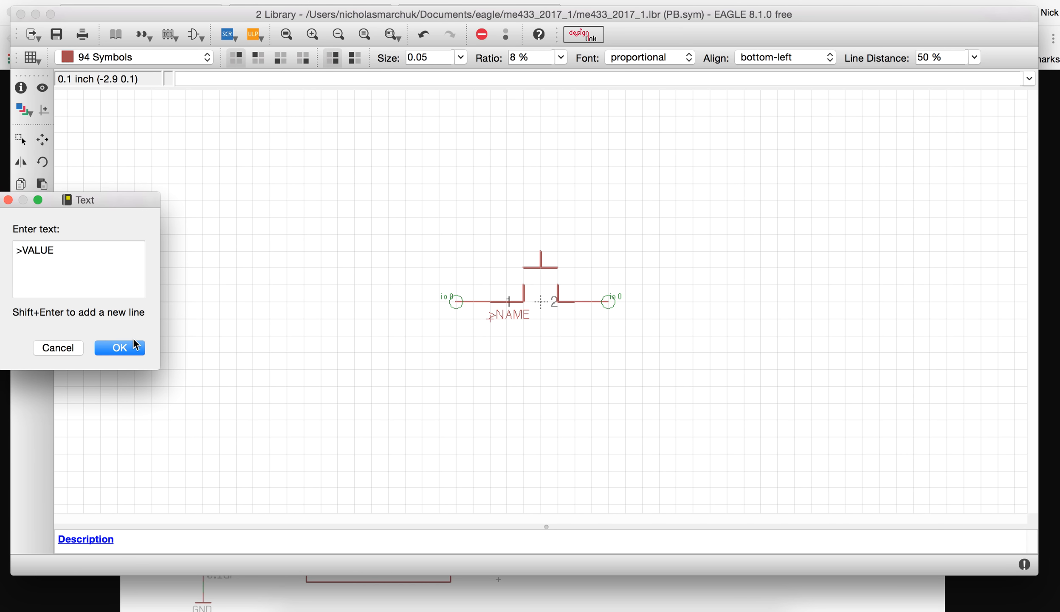
{"action": "left_click", "coordinate": [135, 345]}
{"action": "left_click", "coordinate": [490, 335]}
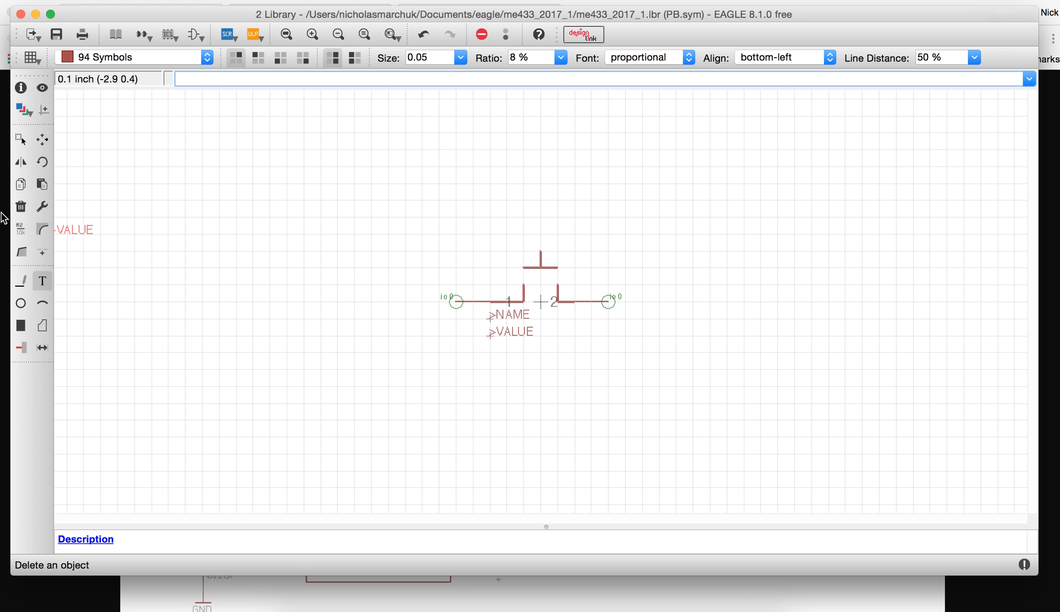
{"action": "left_click", "coordinate": [21, 281]}
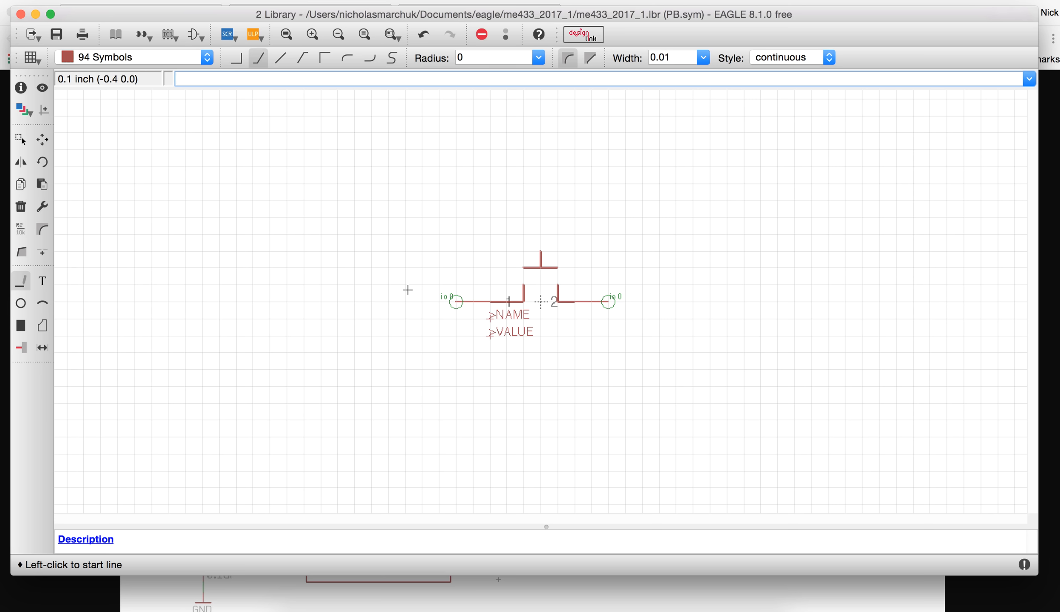
Open the 1X03 package and copy all of its pads, outline and texts as a group
{"action": "left_click", "coordinate": [166, 35]}
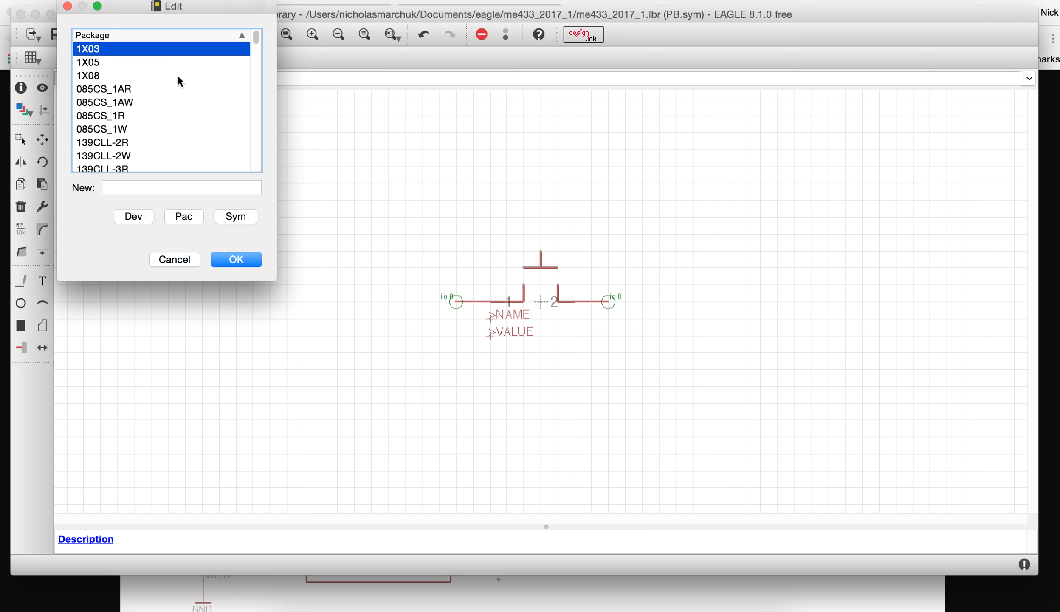
{"action": "left_click_drag", "start_coordinate": [134, 17], "coordinate": [238, 90]}
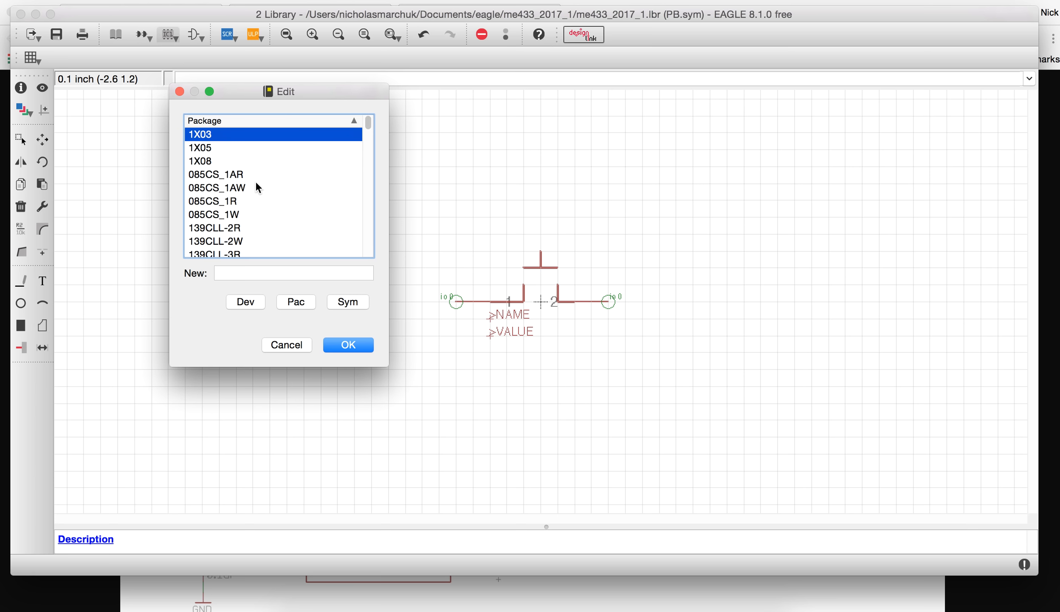
{"action": "double_click", "coordinate": [206, 134]}
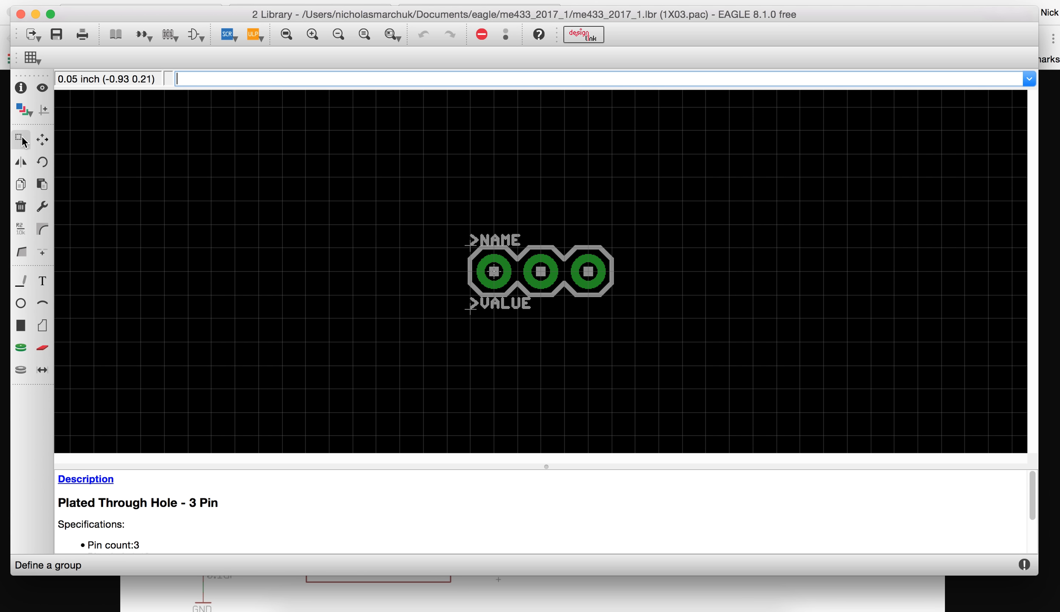
{"action": "left_click_drag", "start_coordinate": [408, 206], "coordinate": [644, 357]}
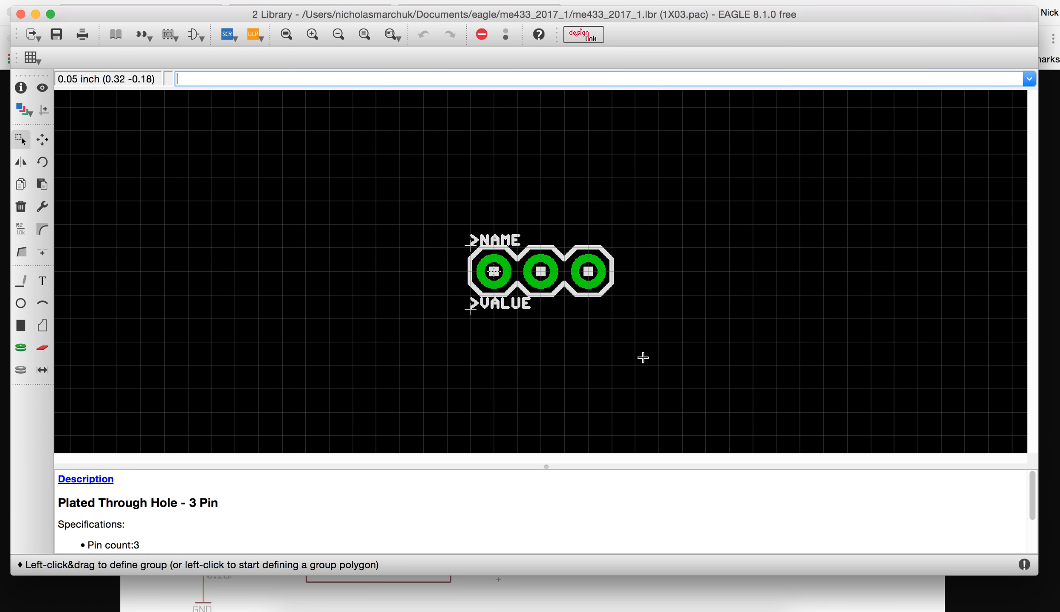
{"action": "left_click", "coordinate": [21, 185]}
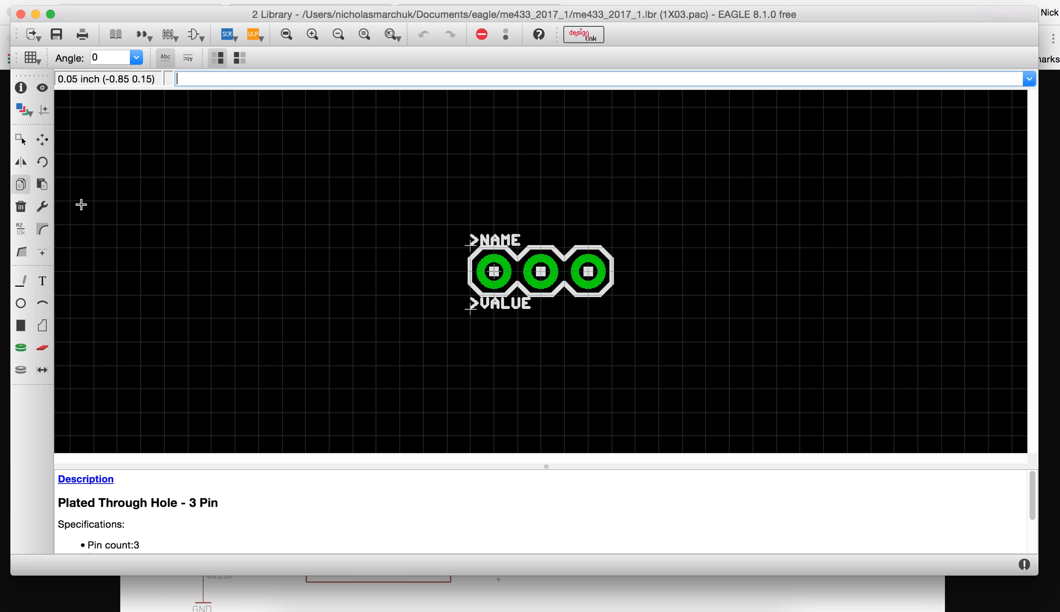
{"action": "left_click", "coordinate": [494, 271]}
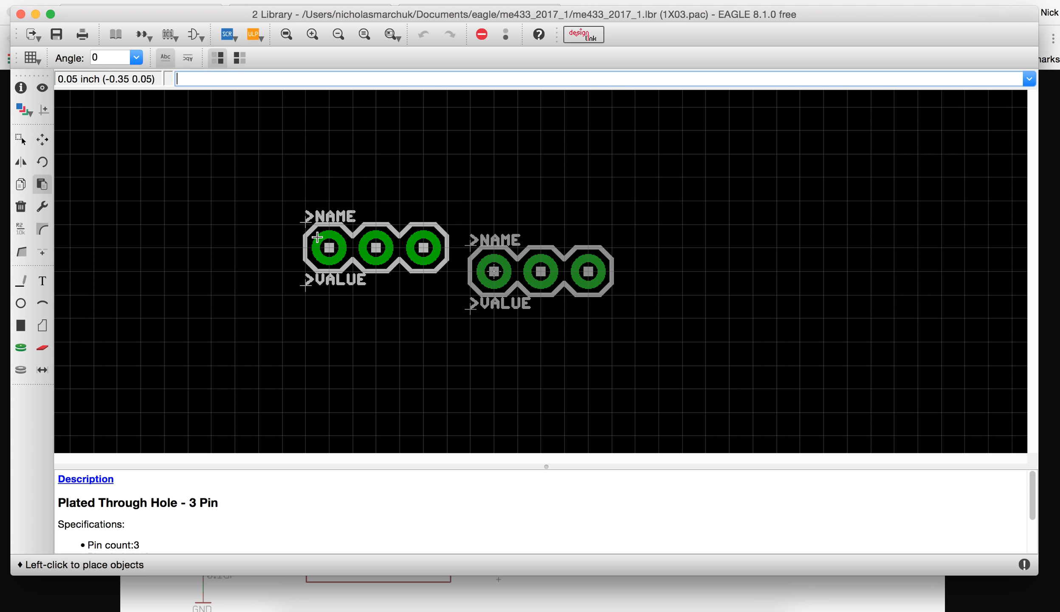
Create a new package named PB in the library
{"action": "left_click", "coordinate": [170, 38]}
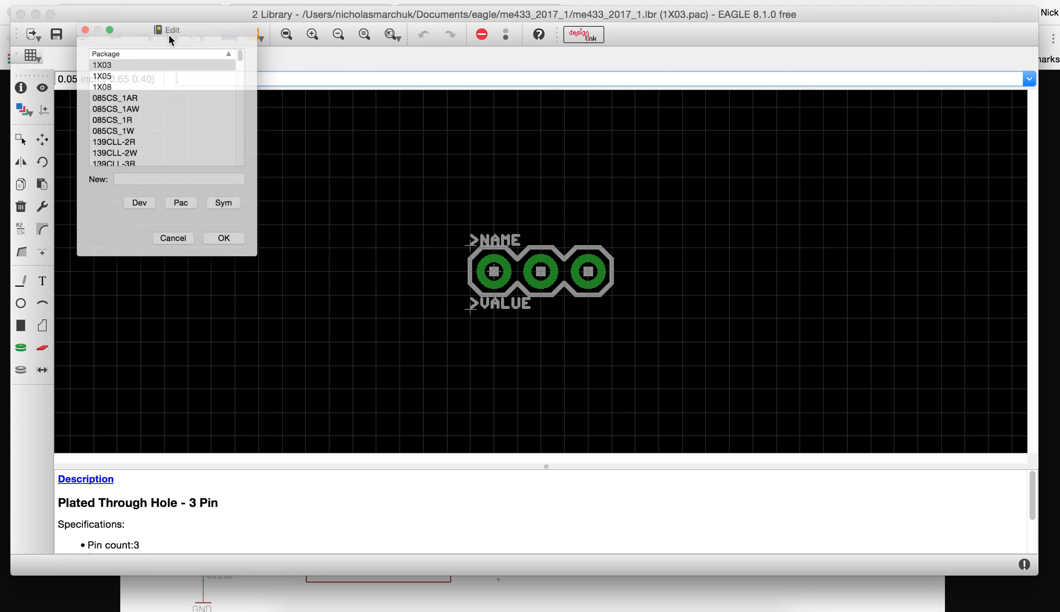
{"action": "left_click_drag", "start_coordinate": [136, 17], "coordinate": [185, 53]}
{"action": "left_click", "coordinate": [181, 224]}
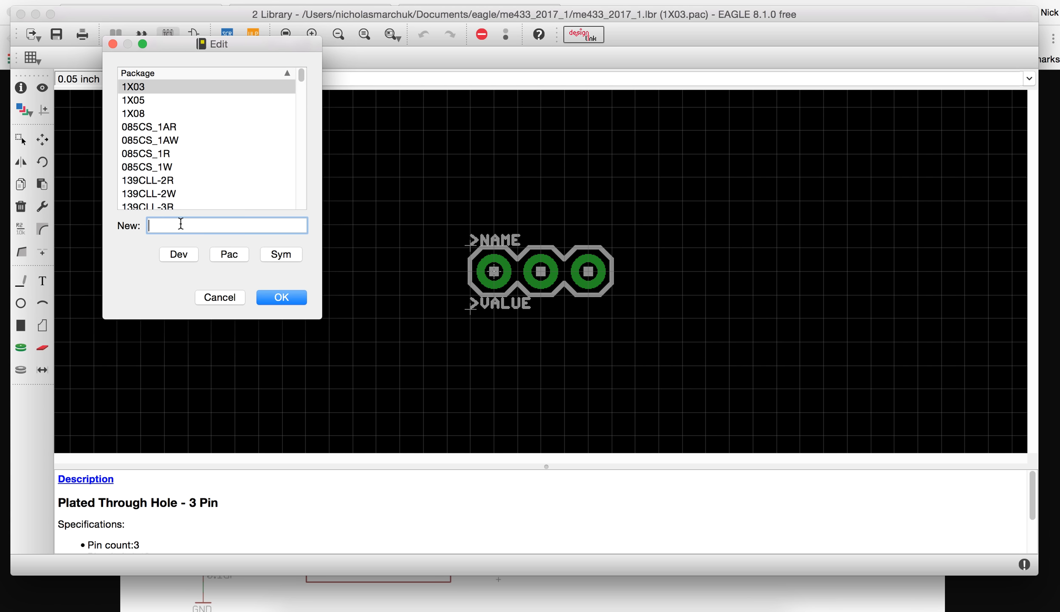
{"action": "left_click", "coordinate": [285, 302]}
{"action": "left_click", "coordinate": [349, 314]}
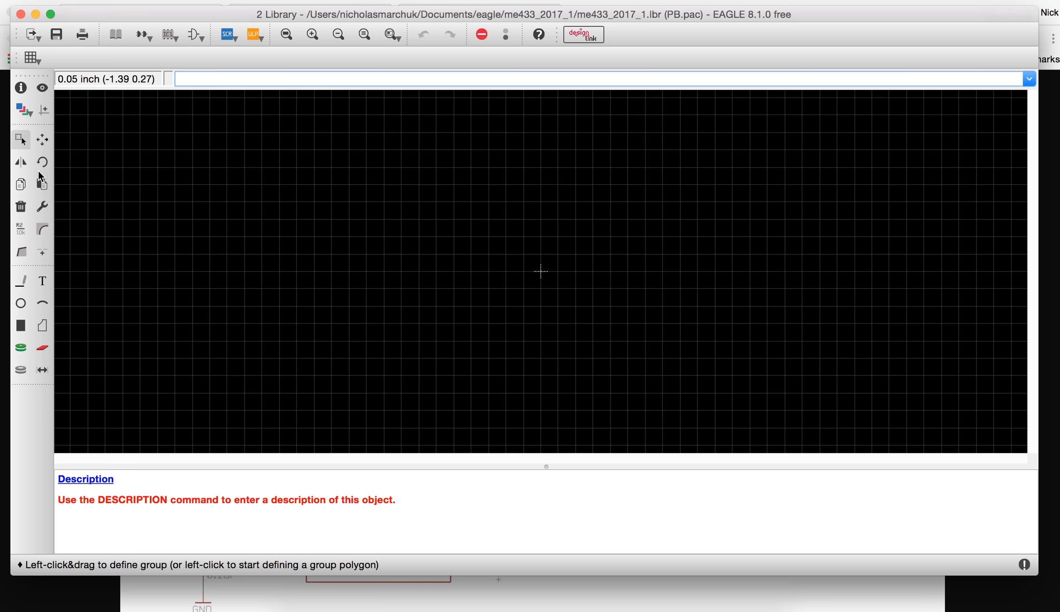
Paste the copied three-pin footprint into the PB package with its middle pad on the origin
{"action": "left_click", "coordinate": [42, 184]}
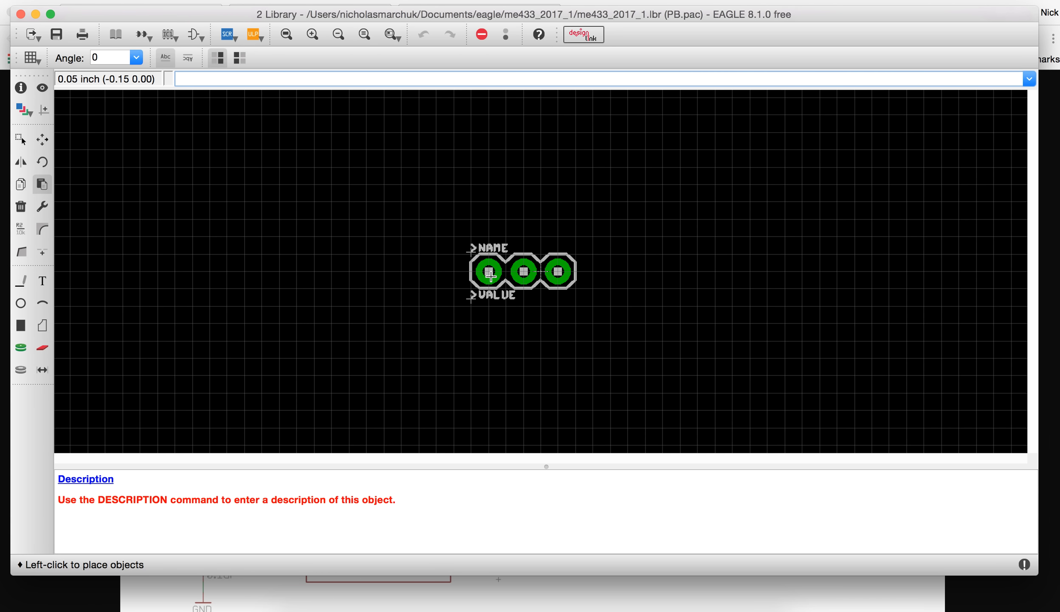
{"action": "left_click", "coordinate": [505, 275]}
{"action": "scroll", "coordinate": [582, 287], "scroll_direction": "down", "scroll_amount": 3}
{"action": "scroll", "coordinate": [565, 287], "scroll_direction": "up", "scroll_amount": 4}
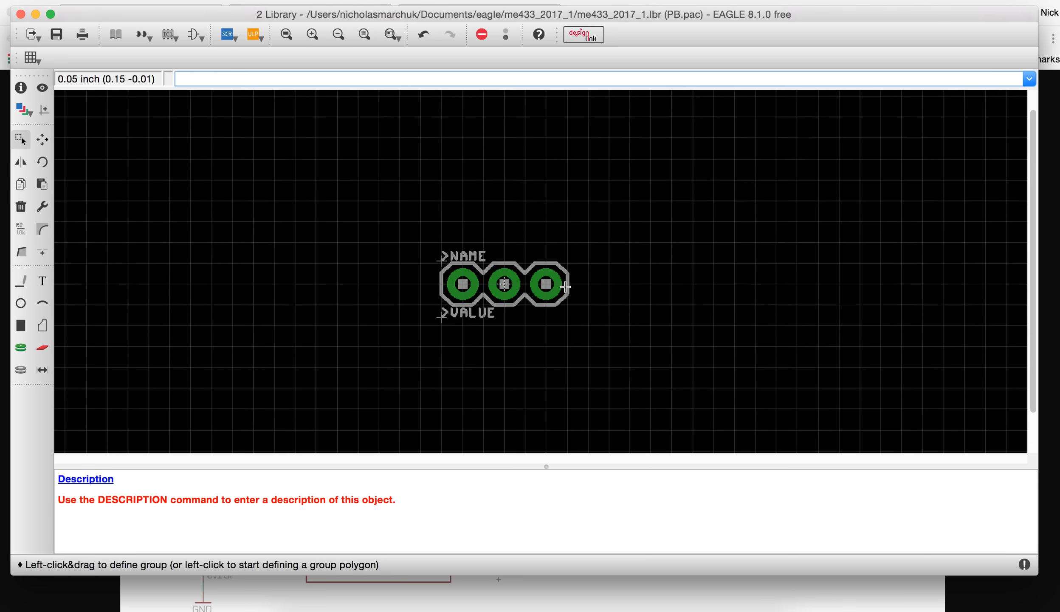
{"action": "scroll", "coordinate": [433, 296], "scroll_direction": "up", "scroll_amount": 5}
{"action": "scroll", "coordinate": [433, 296], "scroll_direction": "down", "scroll_amount": 1}
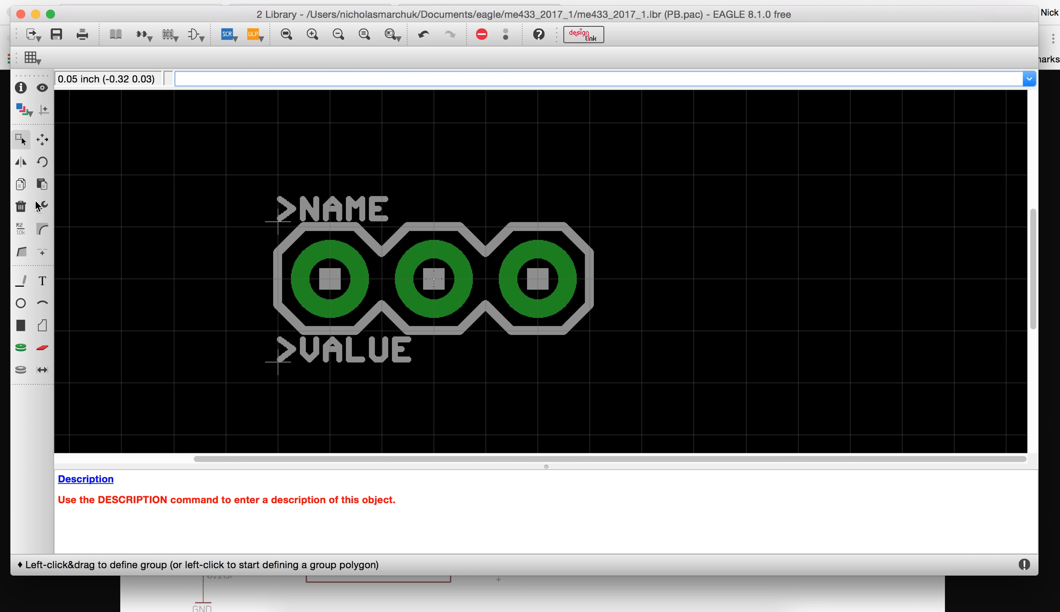
Delete the middle pad and its grey square, undoing the stray deletion of the right pad
{"action": "left_click", "coordinate": [21, 207]}
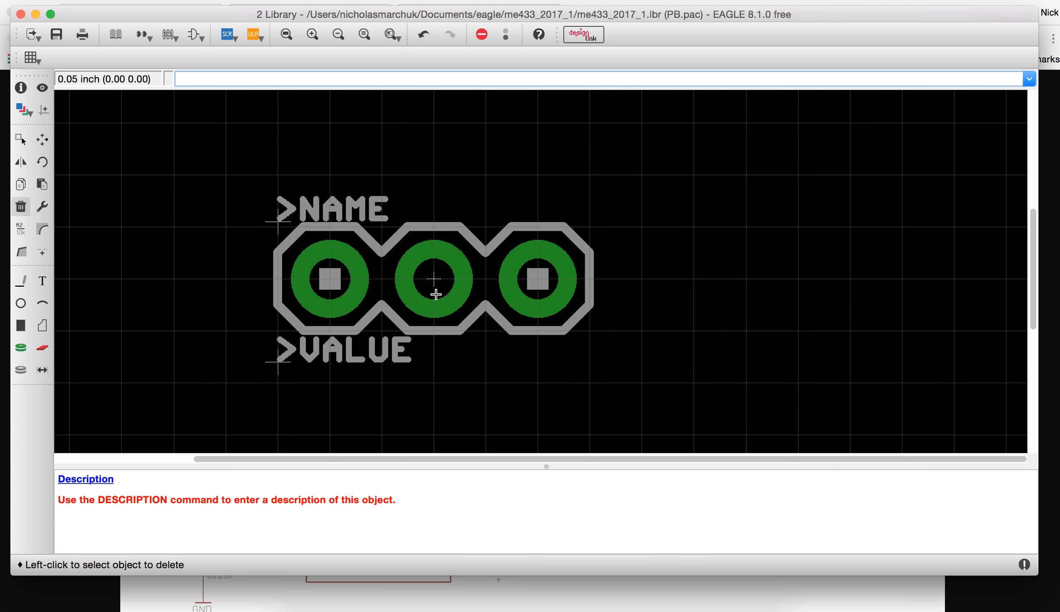
{"action": "left_click", "coordinate": [434, 280]}
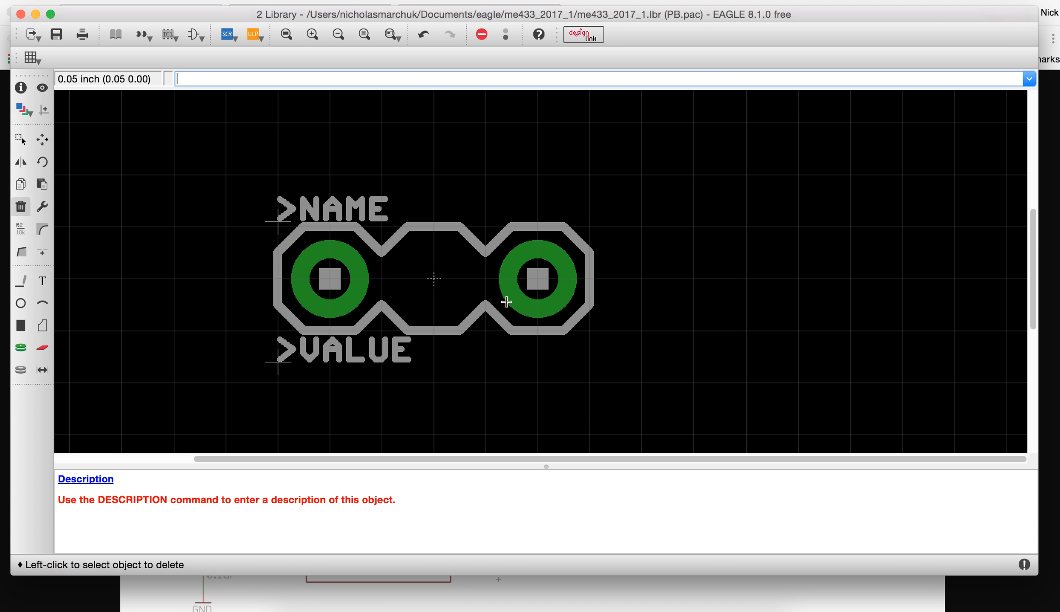
{"action": "left_click", "coordinate": [538, 281]}
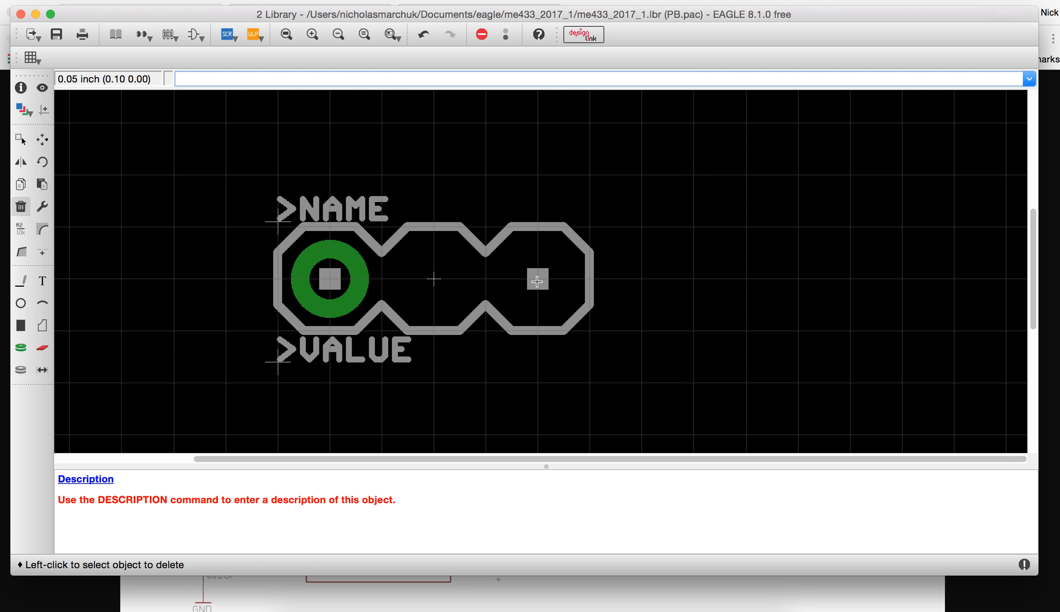
{"action": "key", "text": "super+z"}
Delete the grey squares of the two outer pads, moving the right pad and the left square clear to reach them
{"action": "left_click", "coordinate": [42, 139]}
{"action": "left_click", "coordinate": [519, 302]}
{"action": "left_click", "coordinate": [519, 198]}
{"action": "left_click", "coordinate": [315, 298]}
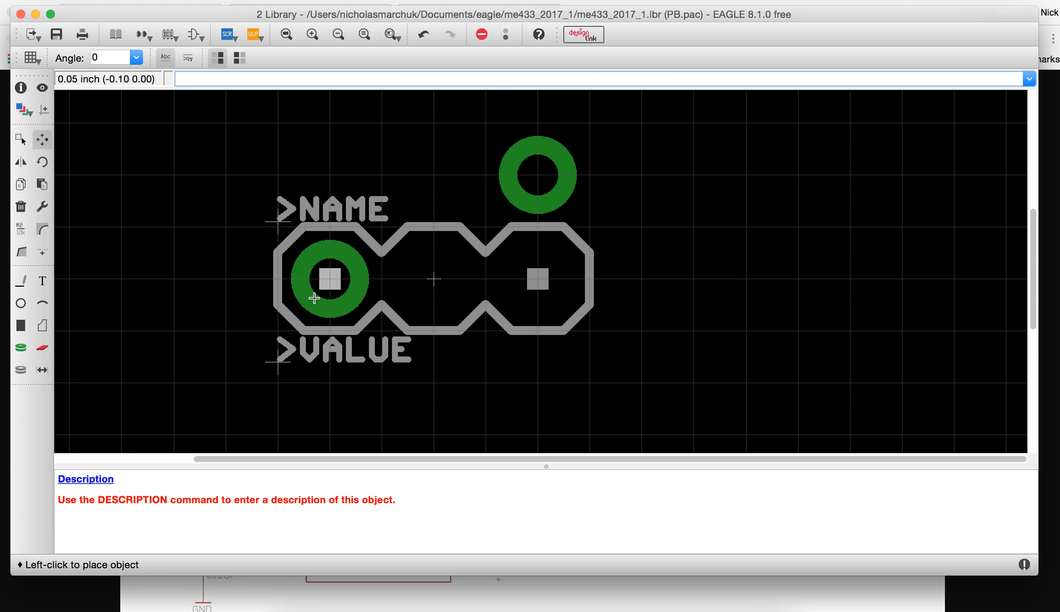
{"action": "left_click", "coordinate": [169, 272]}
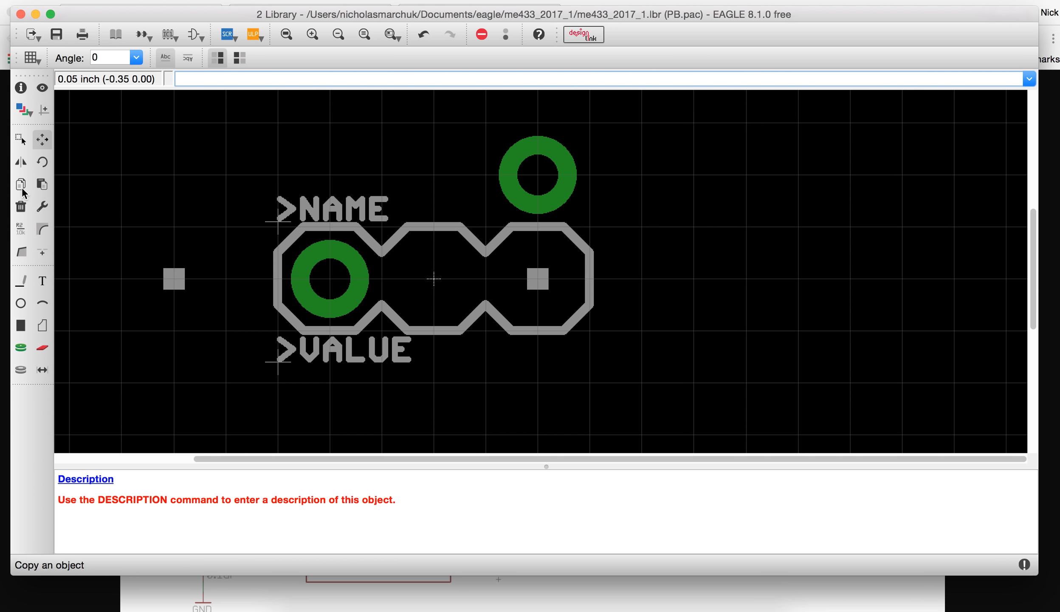
{"action": "left_click", "coordinate": [21, 206]}
{"action": "left_click", "coordinate": [174, 279]}
{"action": "left_click", "coordinate": [538, 278]}
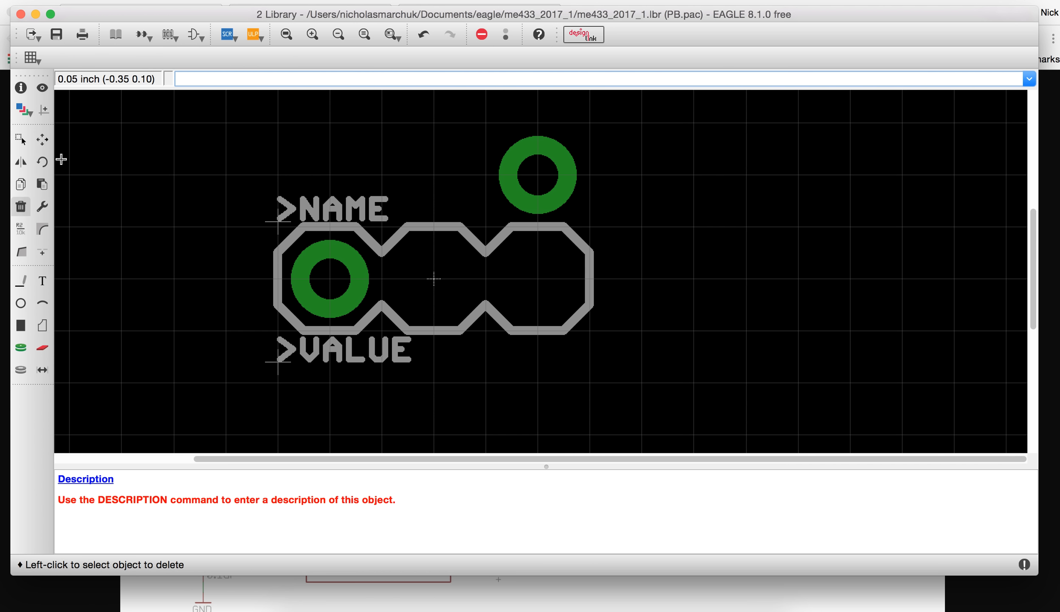
Move the displaced pad back into the outline's right end at (0.10, 0.00) inch
{"action": "left_click", "coordinate": [42, 140]}
{"action": "left_click", "coordinate": [503, 178]}
{"action": "left_click", "coordinate": [538, 278]}
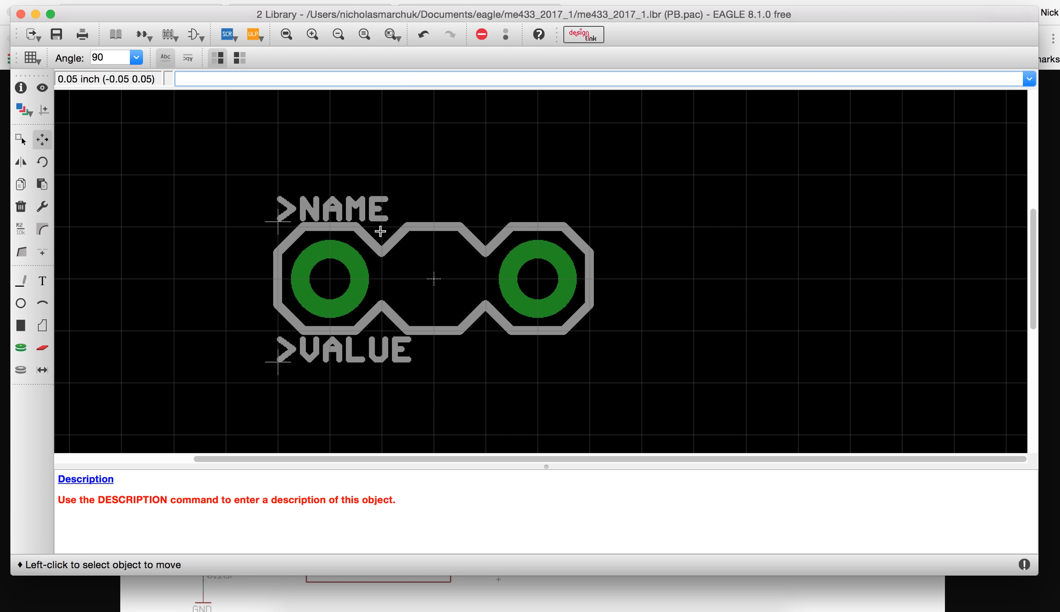
Move the >NAME and >VALUE texts beside the outline's right end, stacked with >NAME above >VALUE
{"action": "left_click", "coordinate": [291, 225]}
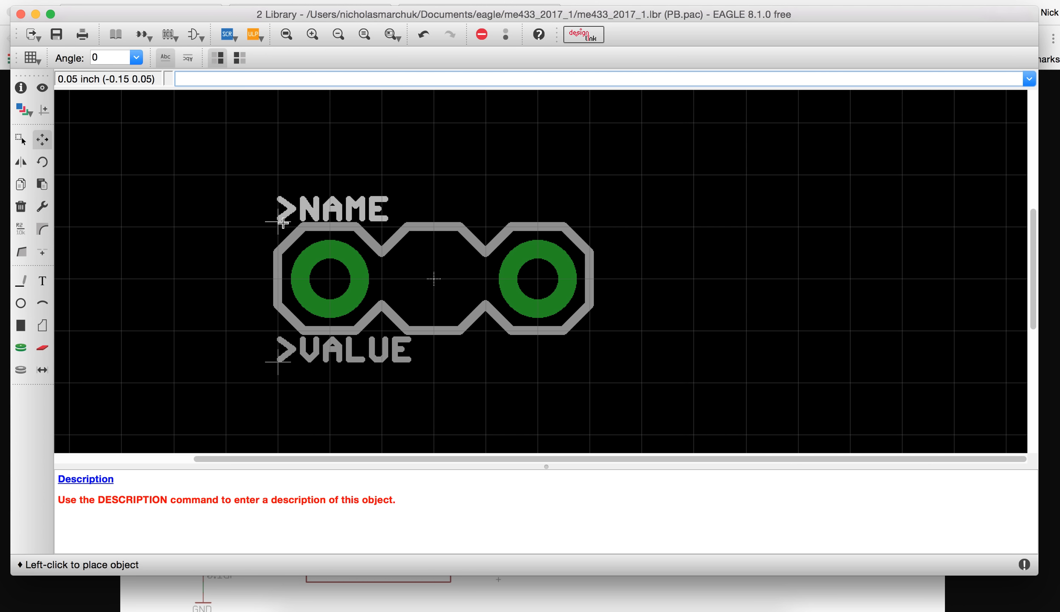
{"action": "left_click", "coordinate": [617, 247]}
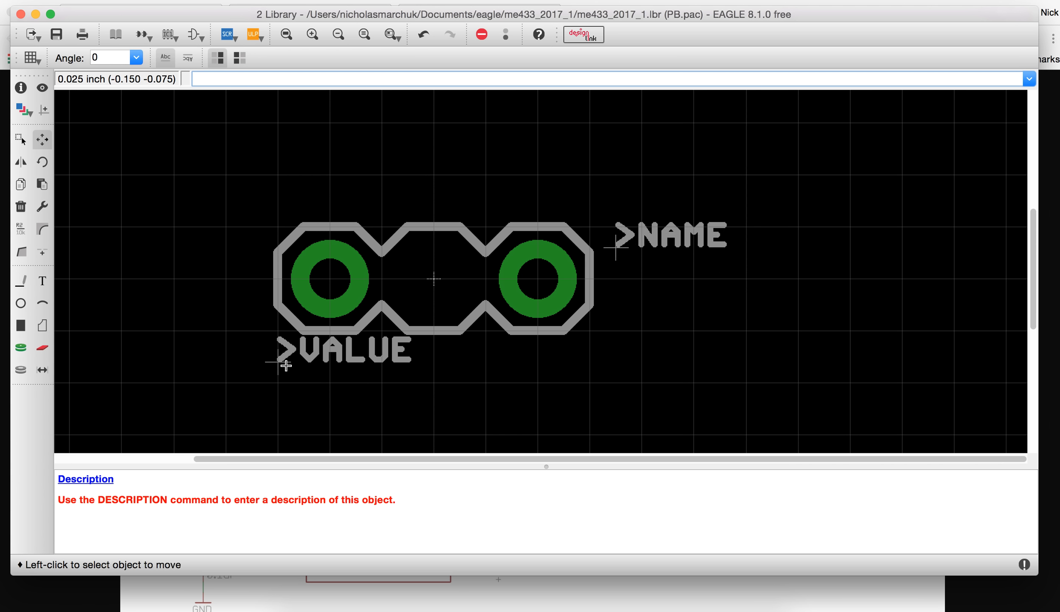
{"action": "left_click", "coordinate": [282, 360]}
{"action": "left_click", "coordinate": [606, 263]}
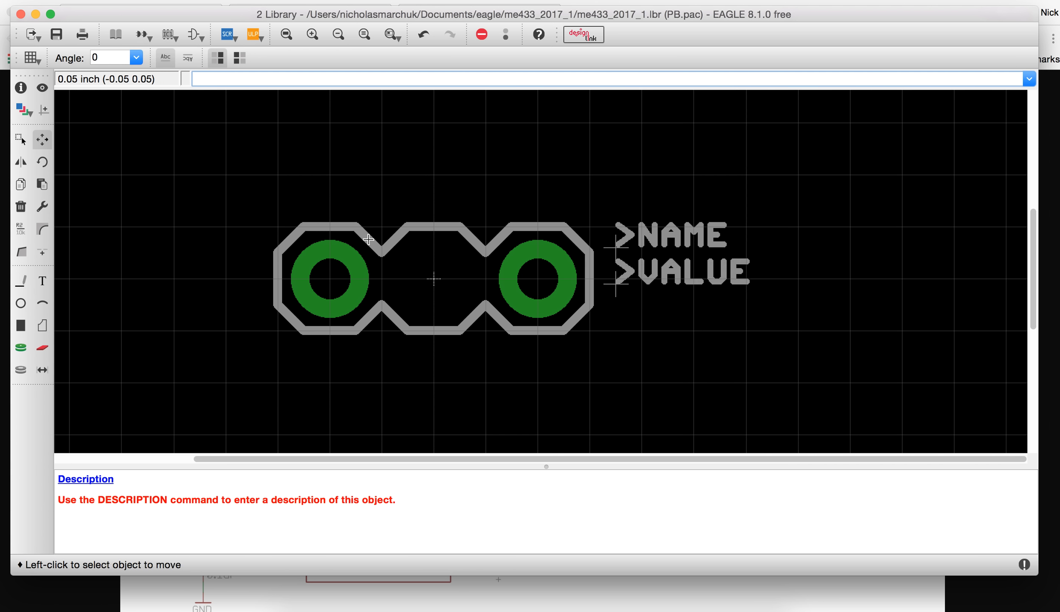
Raise the outline's two upper notch corners and the top segment between them to 0.10 inch above the origin
{"action": "left_click", "coordinate": [382, 249]}
{"action": "left_click", "coordinate": [389, 180]}
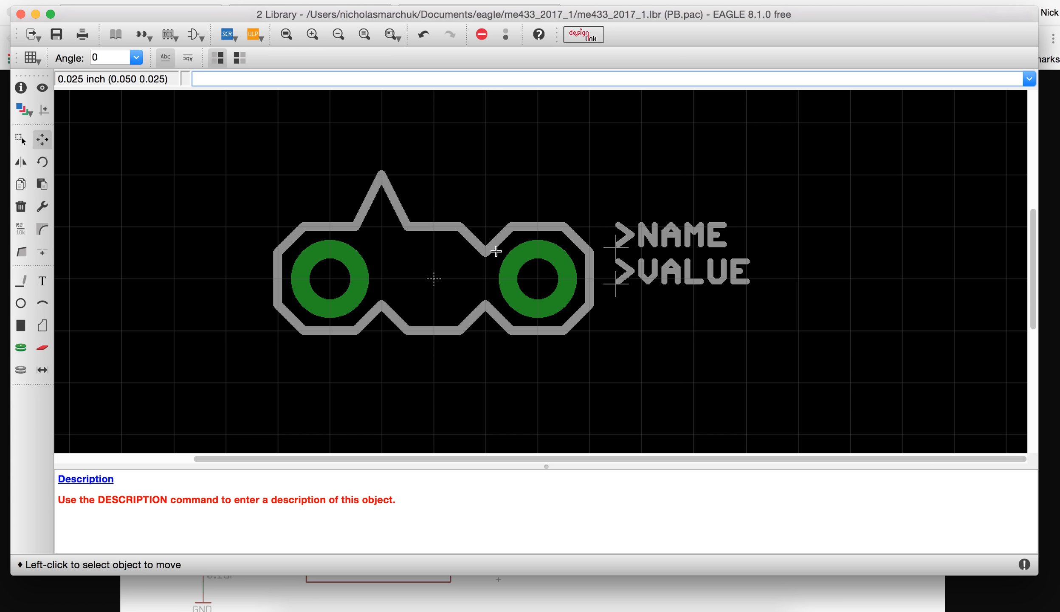
{"action": "left_click", "coordinate": [488, 251]}
{"action": "left_click", "coordinate": [488, 176]}
{"action": "left_click", "coordinate": [441, 224]}
{"action": "left_click", "coordinate": [442, 175]}
Lower the outline's bottom segment to 0.10 inch below the origin, flatten both lower notches and widen the segment to 0.05 inch either side of centre
{"action": "left_click", "coordinate": [433, 331]}
{"action": "left_click", "coordinate": [431, 374]}
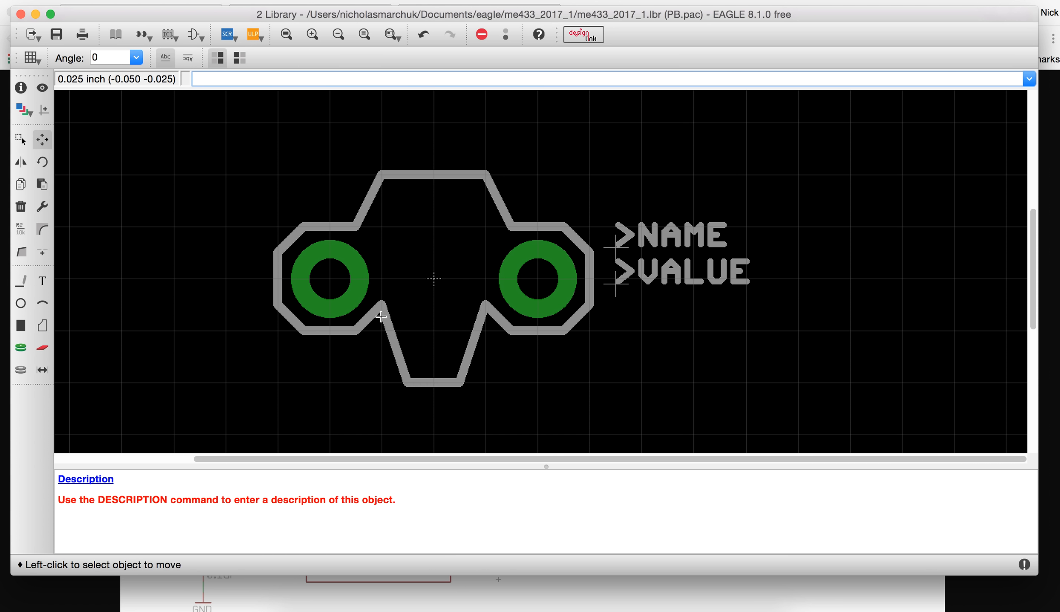
{"action": "left_click", "coordinate": [381, 305]}
{"action": "left_click", "coordinate": [355, 329]}
{"action": "left_click", "coordinate": [487, 310]}
{"action": "left_click", "coordinate": [511, 330]}
{"action": "left_click", "coordinate": [461, 380]}
{"action": "left_click", "coordinate": [486, 381]}
Move the outline's four inner corners out to 0.10 inch horizontally and 0.10 inch vertically from the origin
{"action": "left_click", "coordinate": [364, 340]}
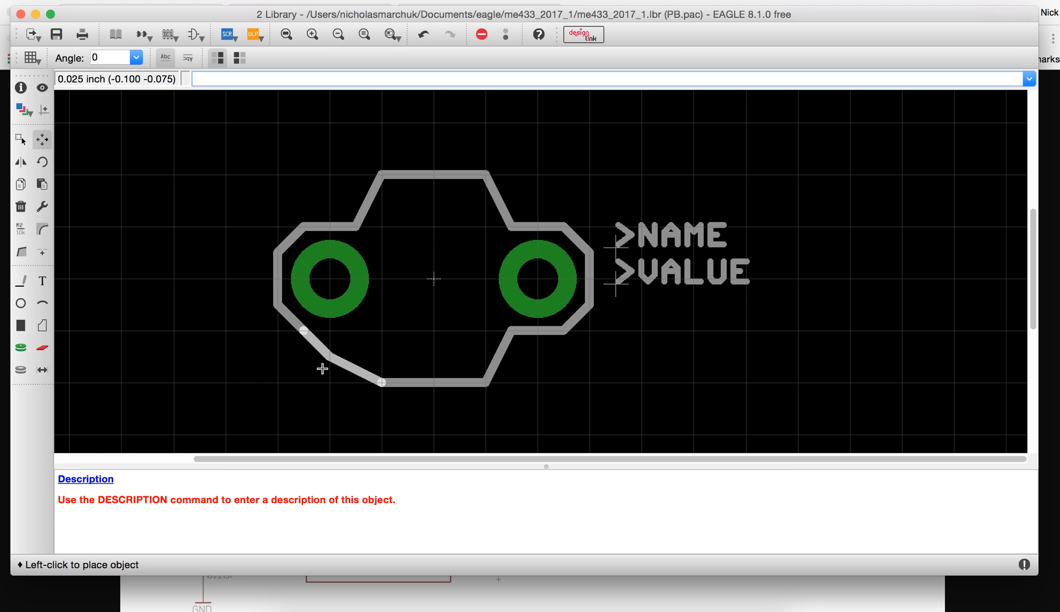
{"action": "left_click", "coordinate": [313, 341]}
{"action": "left_click", "coordinate": [511, 334]}
{"action": "left_click", "coordinate": [538, 330]}
{"action": "left_click", "coordinate": [518, 230]}
{"action": "left_click", "coordinate": [538, 181]}
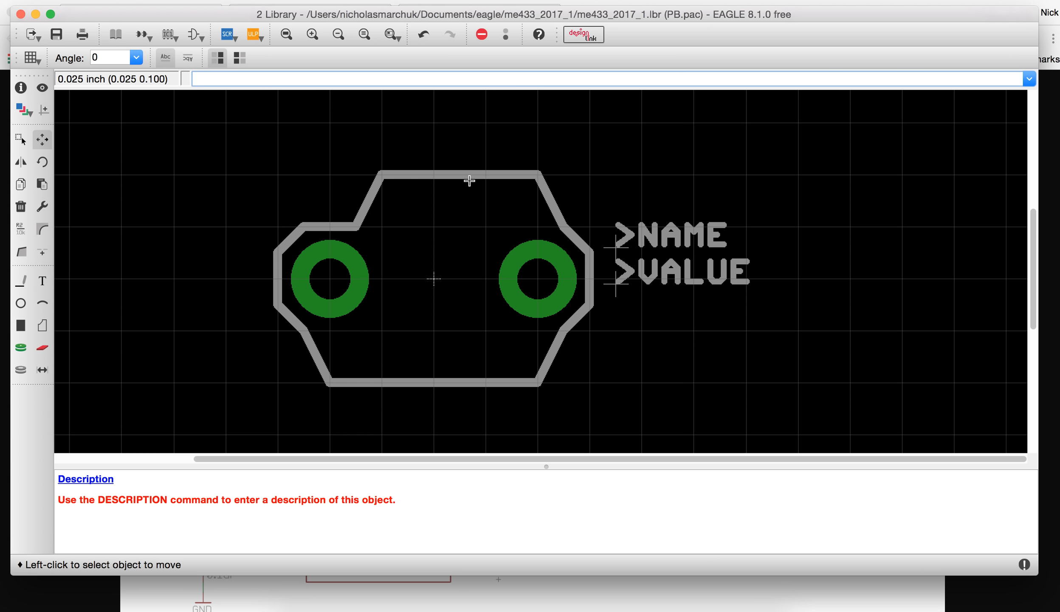
{"action": "left_click", "coordinate": [364, 225]}
{"action": "left_click", "coordinate": [332, 182]}
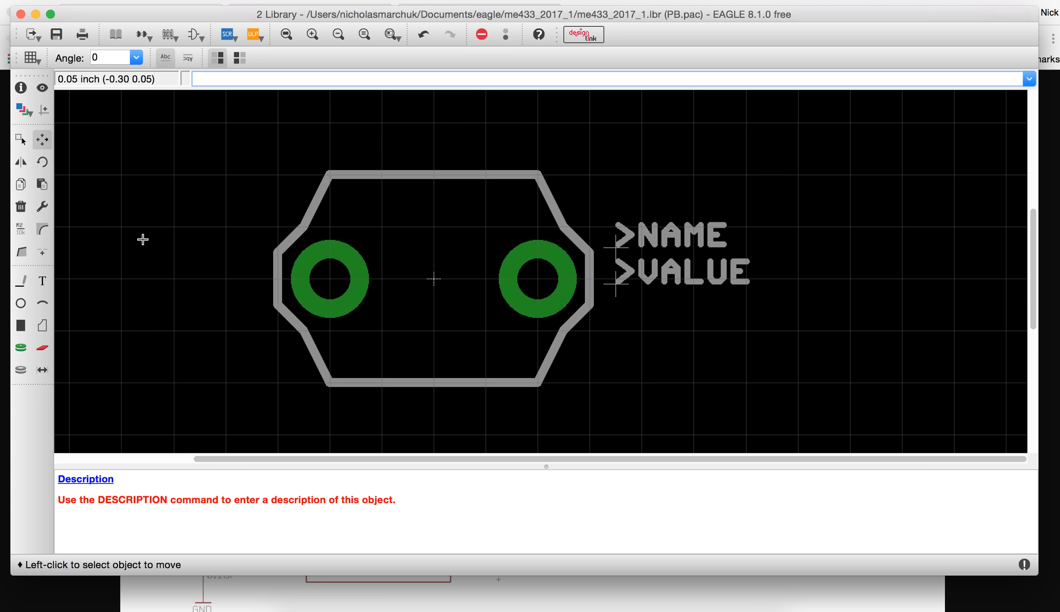
Draw an open-switch mark on tPlace between the pads, two 0.025 inch horizontal stubs and a diagonal from (-0.025, 0.025) to (0.025, 0.000), and save
{"action": "left_click", "coordinate": [21, 280]}
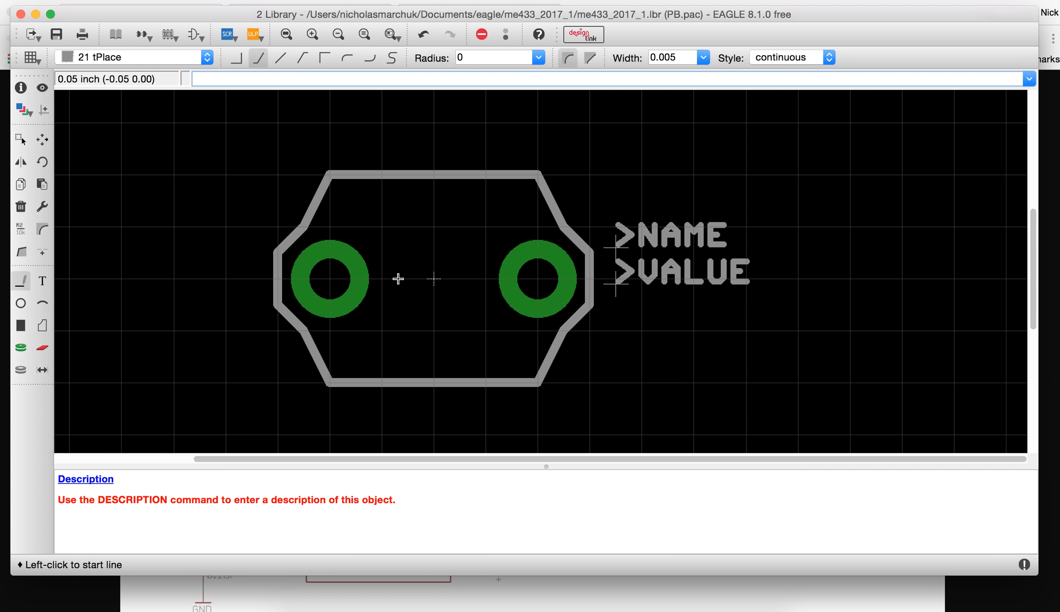
{"action": "left_click", "coordinate": [382, 278]}
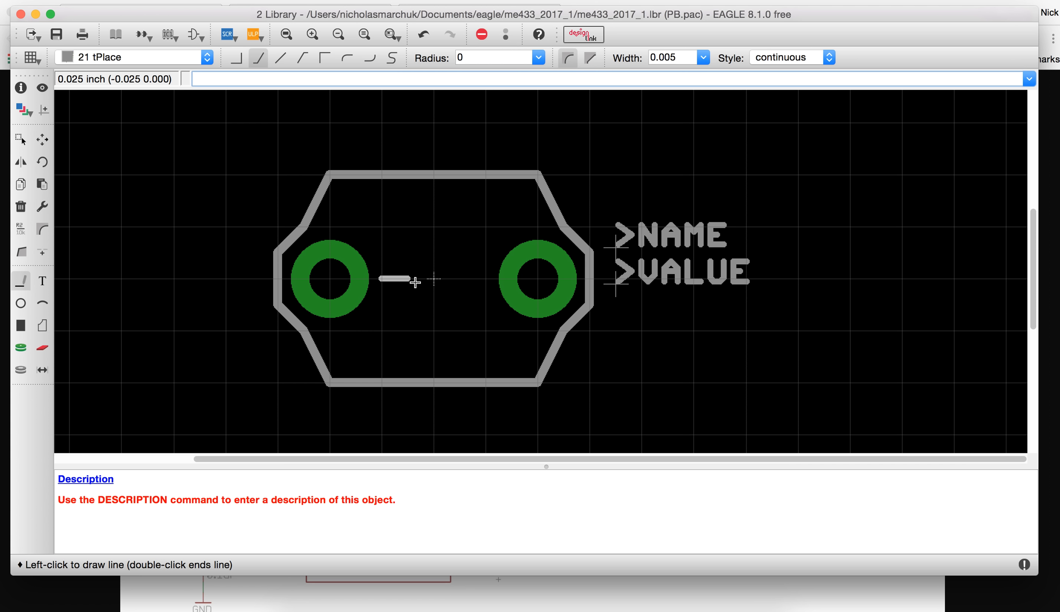
{"action": "double_click", "coordinate": [416, 281]}
{"action": "left_click", "coordinate": [408, 252]}
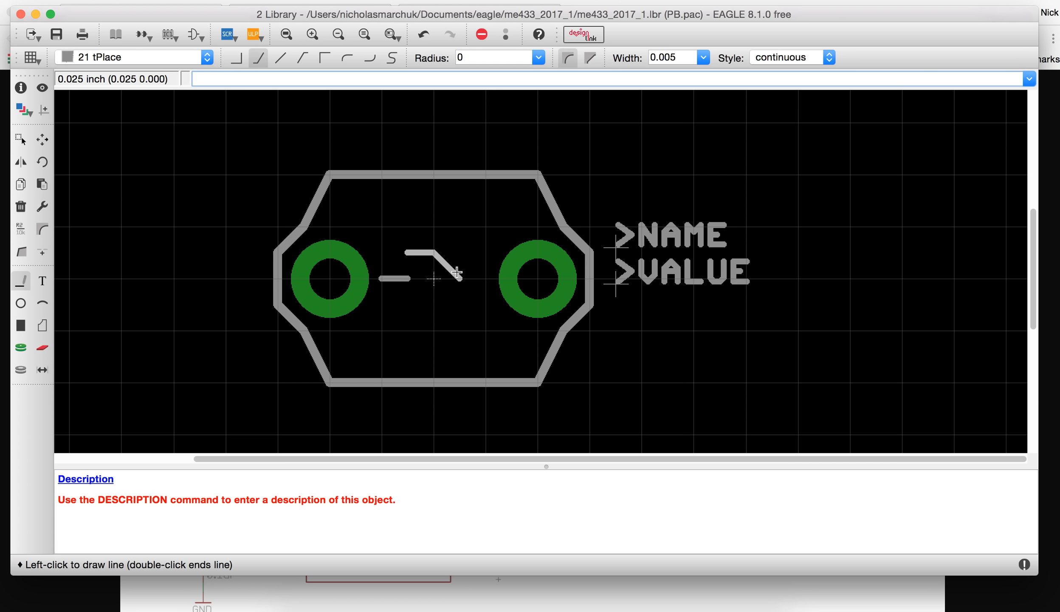
{"action": "right_click", "coordinate": [458, 273]}
{"action": "double_click", "coordinate": [463, 277]}
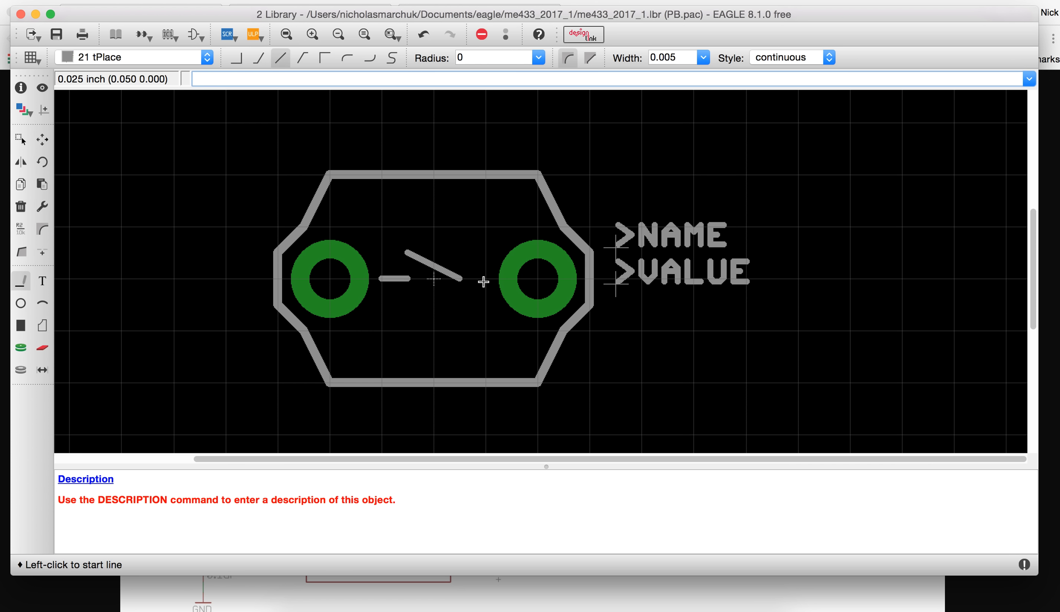
{"action": "left_click", "coordinate": [461, 278]}
{"action": "double_click", "coordinate": [488, 278]}
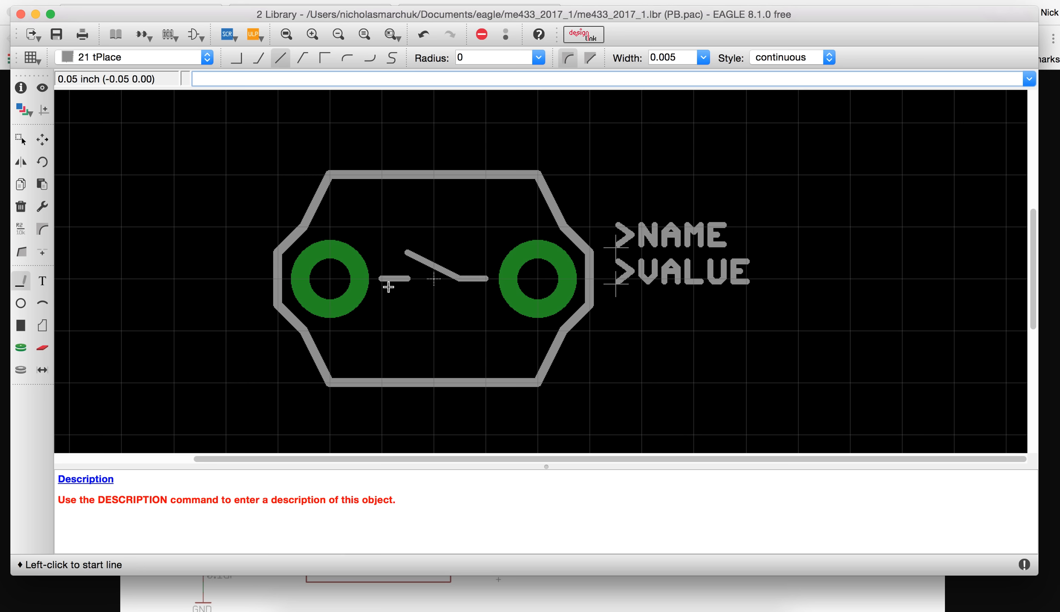
{"action": "left_click", "coordinate": [58, 34]}
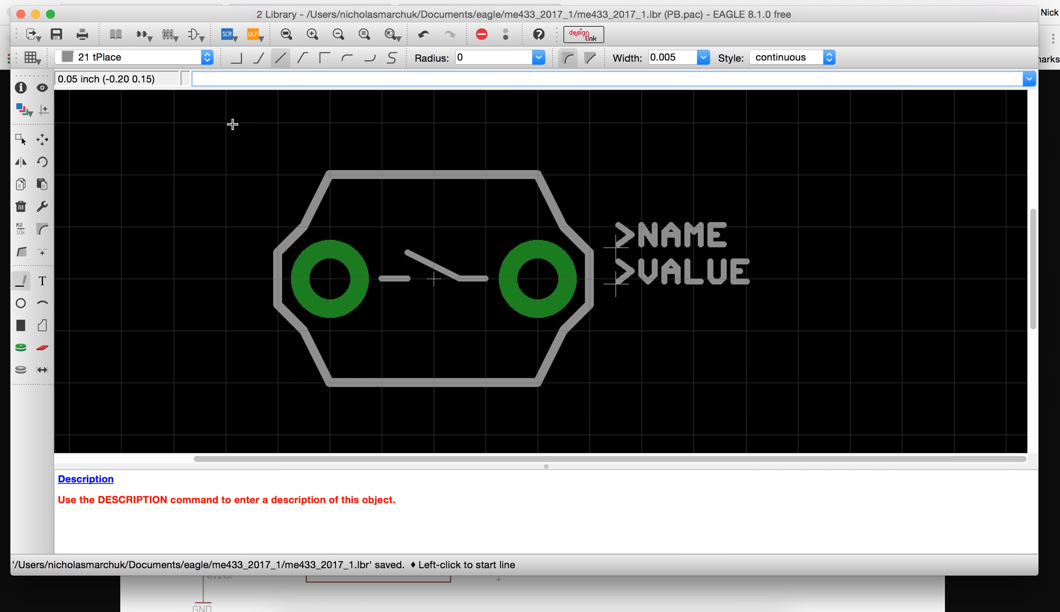
Name the left pad 1 and the right pad 2
{"action": "left_click", "coordinate": [20, 229]}
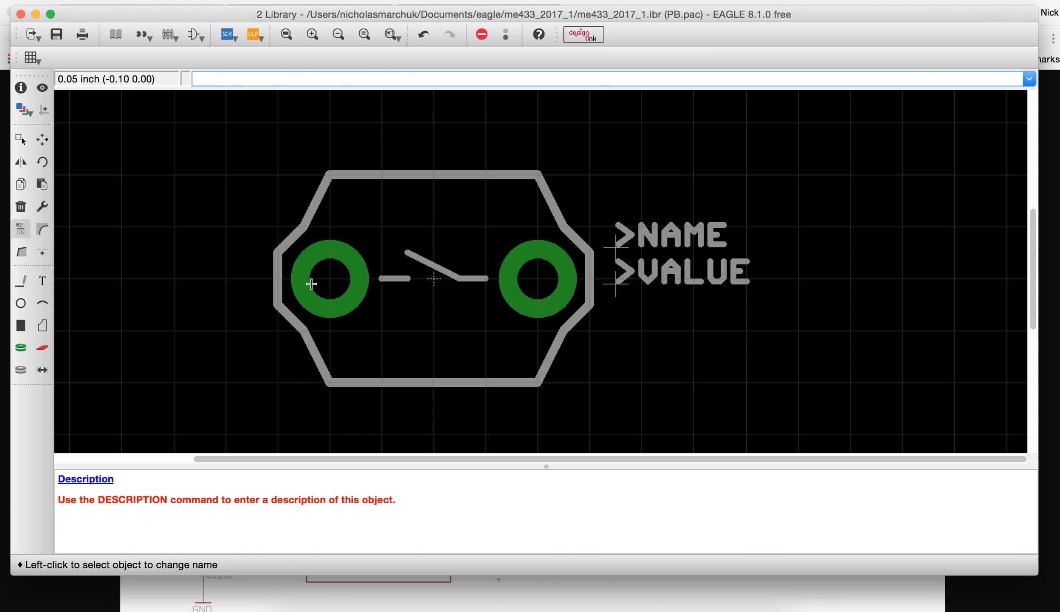
{"action": "left_click", "coordinate": [326, 285]}
{"action": "left_click", "coordinate": [842, 318]}
{"action": "left_click", "coordinate": [541, 284]}
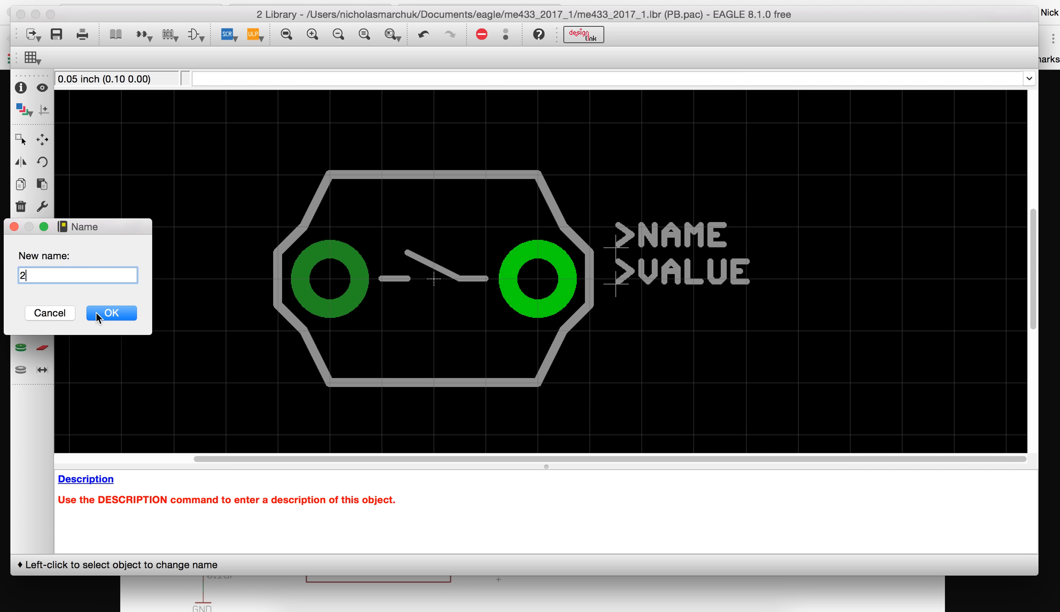
{"action": "type", "text": "2"}
{"action": "left_click", "coordinate": [96, 313]}
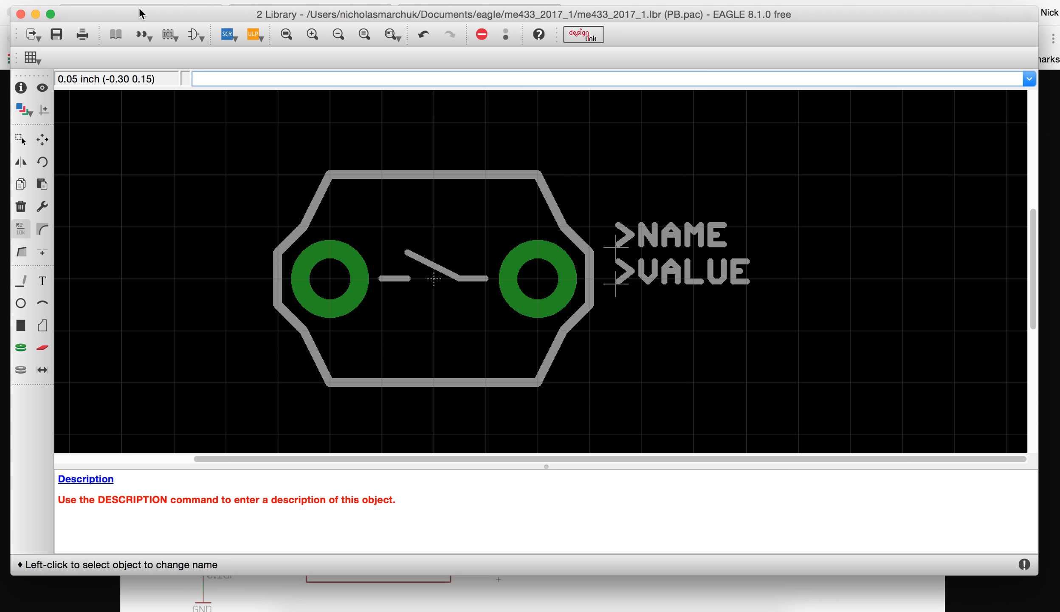
Create a new library device named PB
{"action": "left_click", "coordinate": [142, 34]}
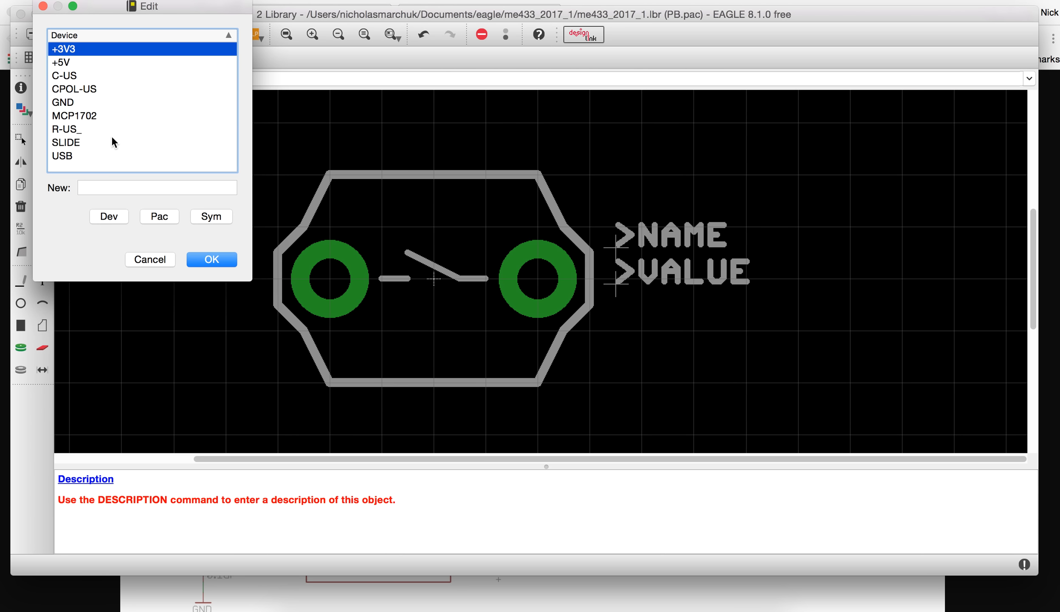
{"action": "left_click", "coordinate": [82, 187]}
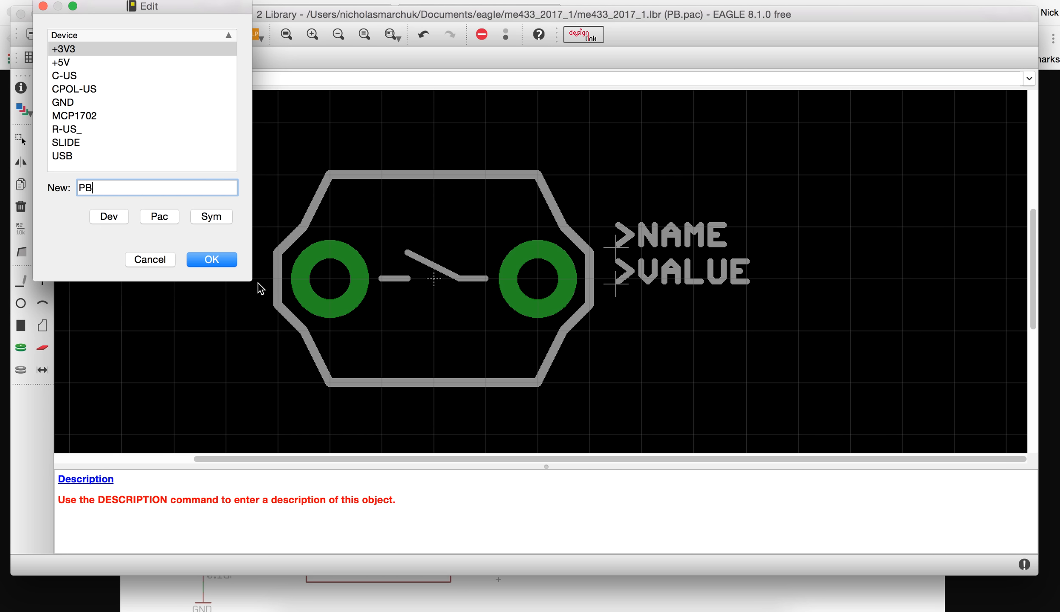
{"action": "left_click", "coordinate": [226, 261]}
{"action": "left_click", "coordinate": [283, 280]}
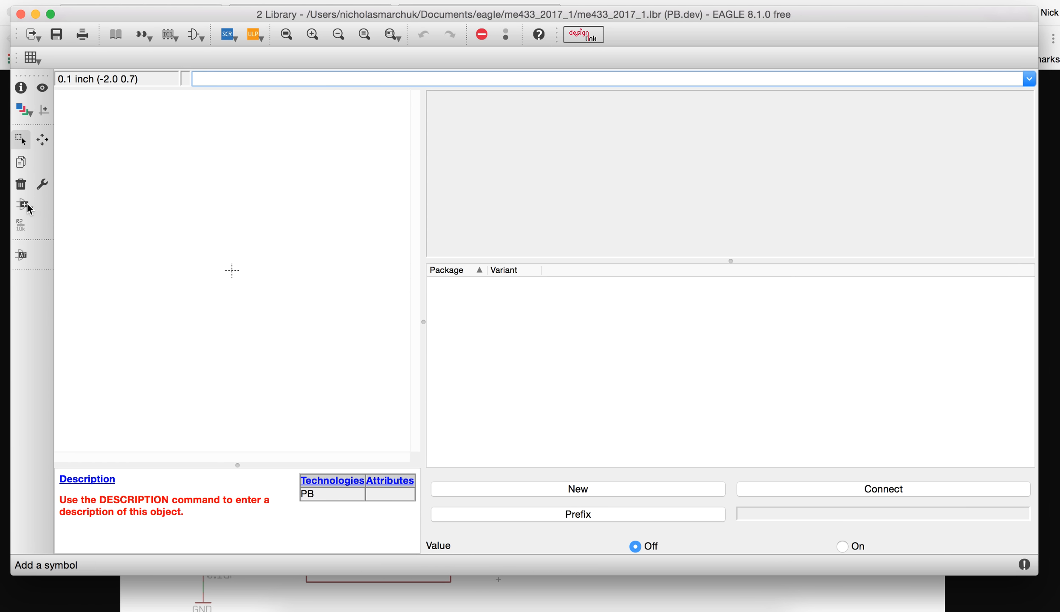
Add one PB symbol to the device at the origin
{"action": "left_click", "coordinate": [22, 207]}
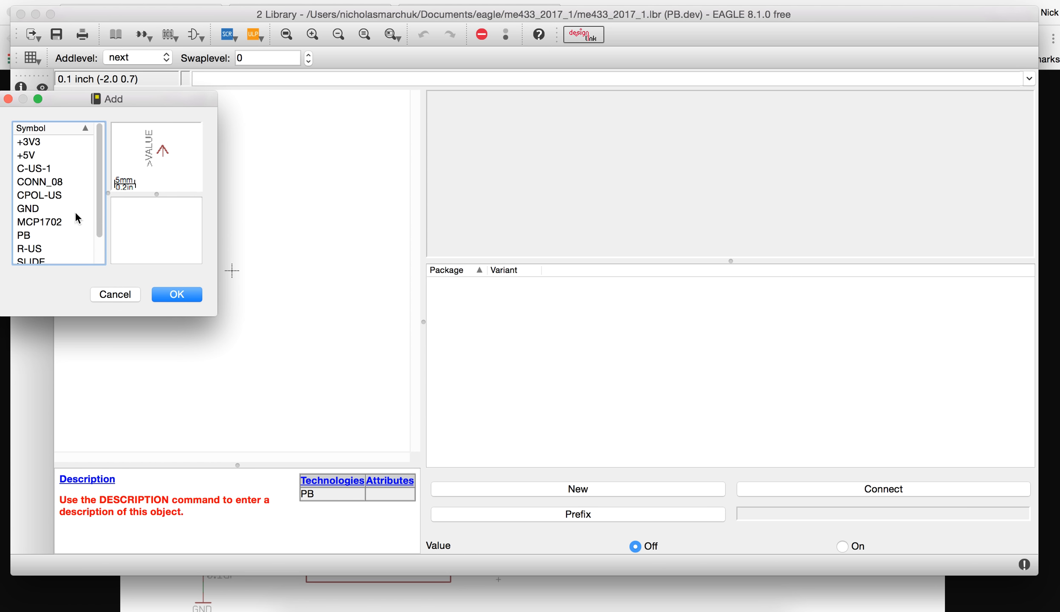
{"action": "left_click", "coordinate": [65, 234]}
{"action": "left_click", "coordinate": [174, 295]}
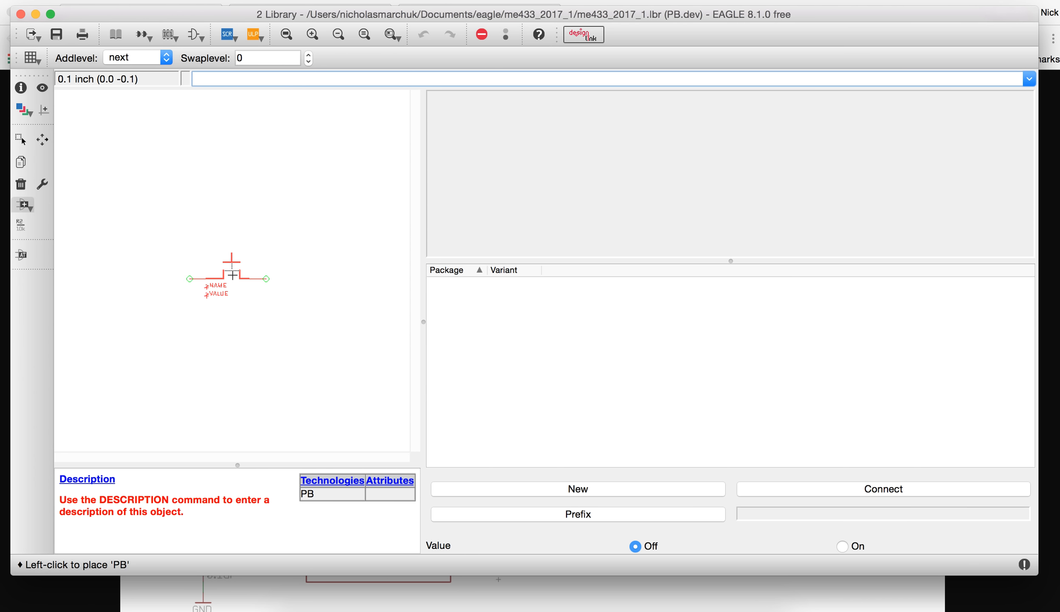
{"action": "left_click", "coordinate": [231, 271]}
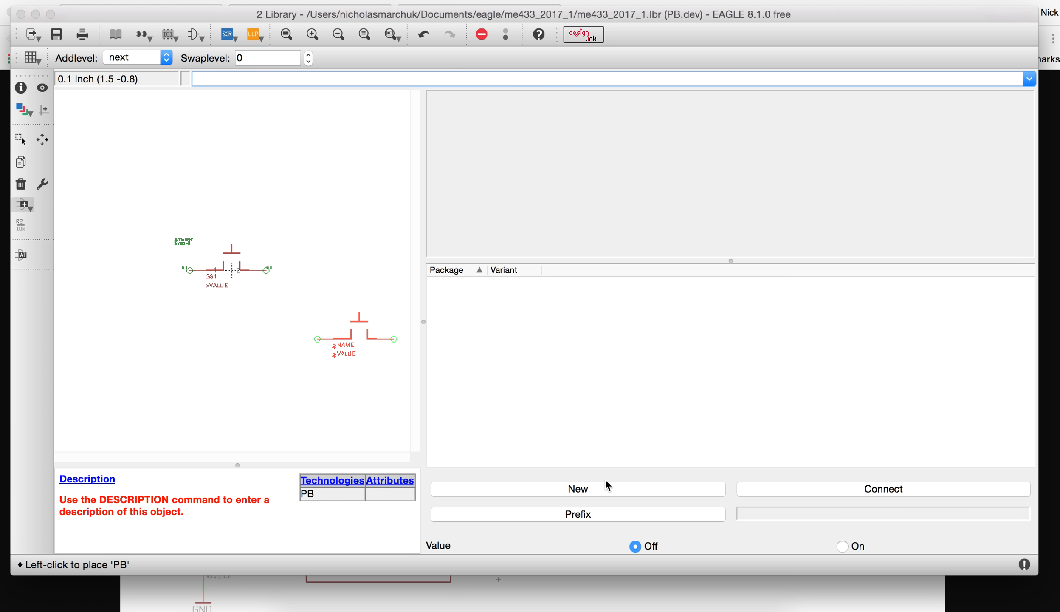
Add a package variant to the device using the PB package, leaving the variant name empty
{"action": "left_click", "coordinate": [606, 486]}
{"action": "key", "text": "p"}
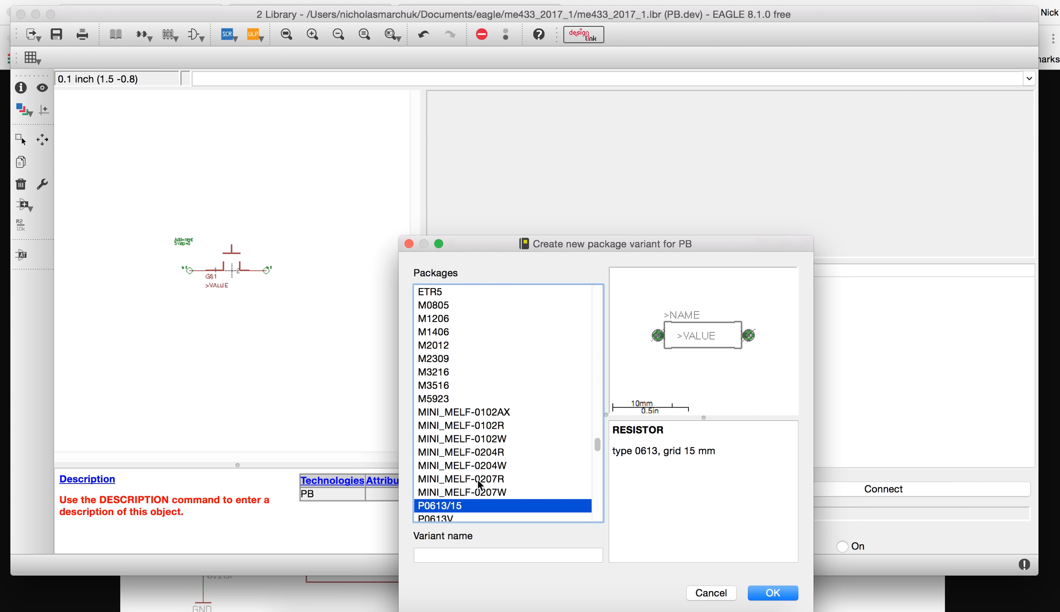
{"action": "scroll", "coordinate": [477, 479], "scroll_direction": "down", "scroll_amount": 10}
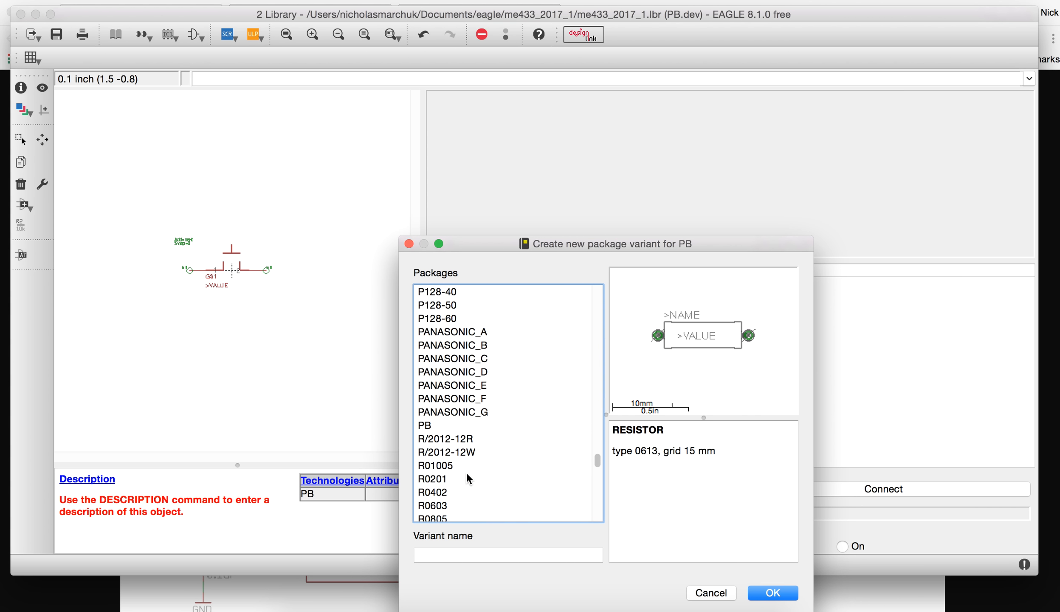
{"action": "left_click", "coordinate": [434, 424]}
{"action": "left_click", "coordinate": [773, 592]}
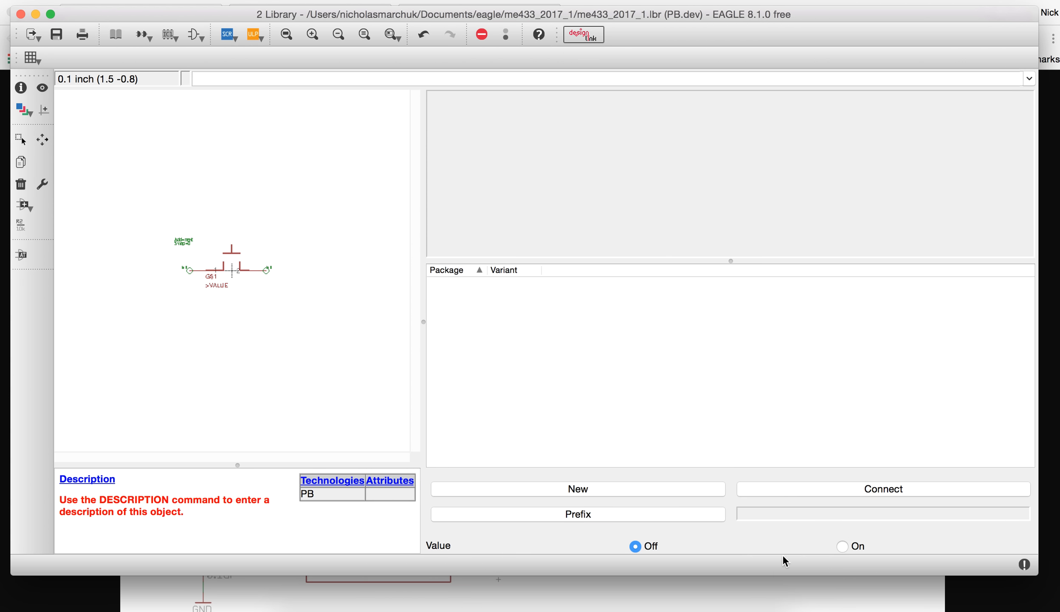
Connect pin G$1.1 to pad 1 and pin G$1.2 to pad 2, and save the library
{"action": "left_click", "coordinate": [839, 492]}
{"action": "left_click", "coordinate": [445, 516]}
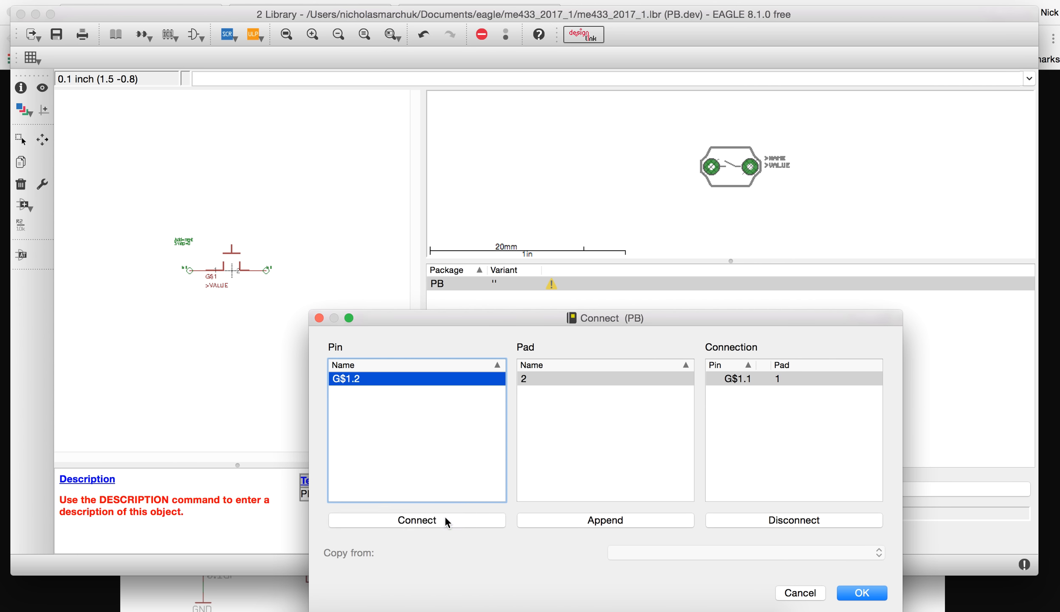
{"action": "left_click", "coordinate": [444, 516]}
{"action": "left_click", "coordinate": [862, 593]}
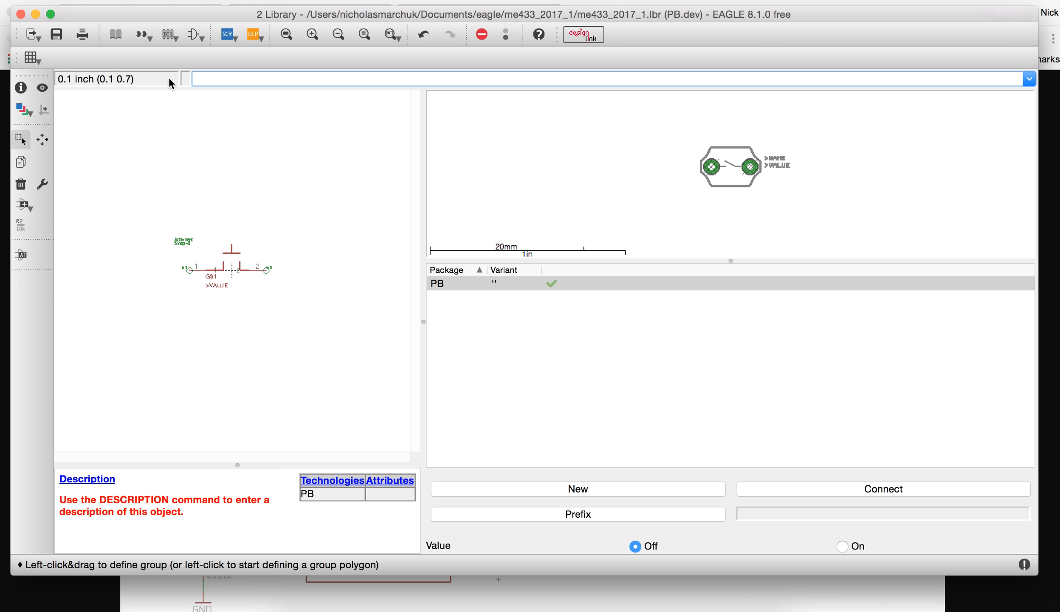
{"action": "left_click", "coordinate": [57, 35]}
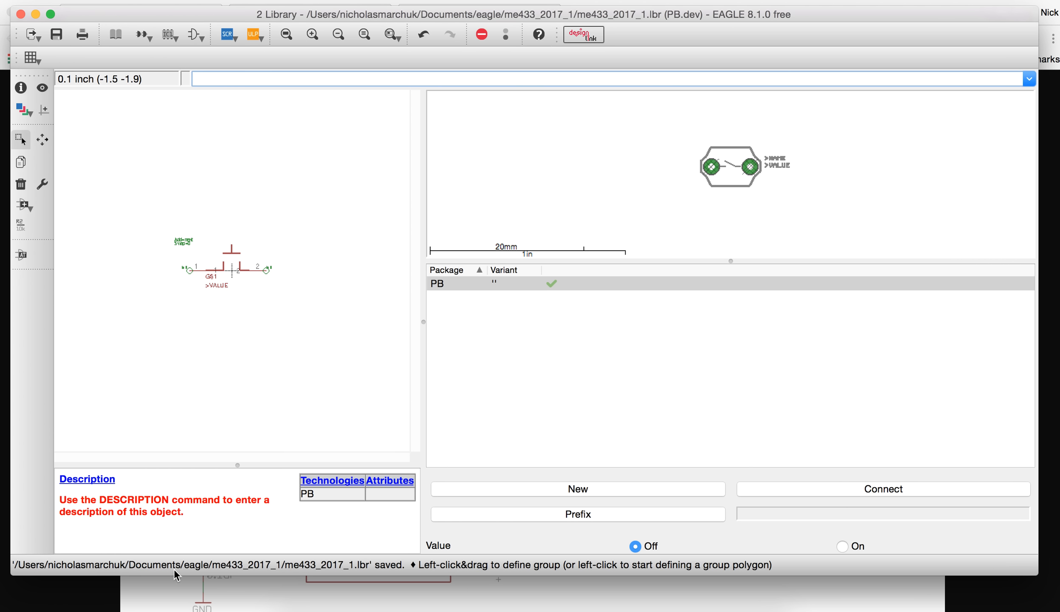
Check the 8MHz oscillator in the browser's schematic image and create a new symbol named OSC in the EAGLE library
{"action": "left_click", "coordinate": [119, 589]}
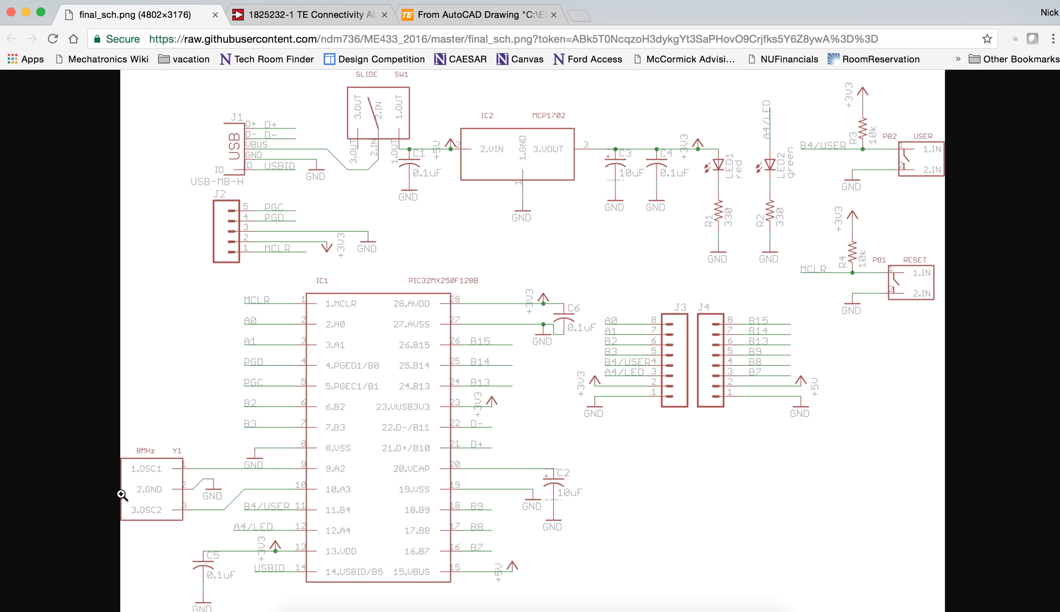
{"action": "left_click", "coordinate": [592, 603]}
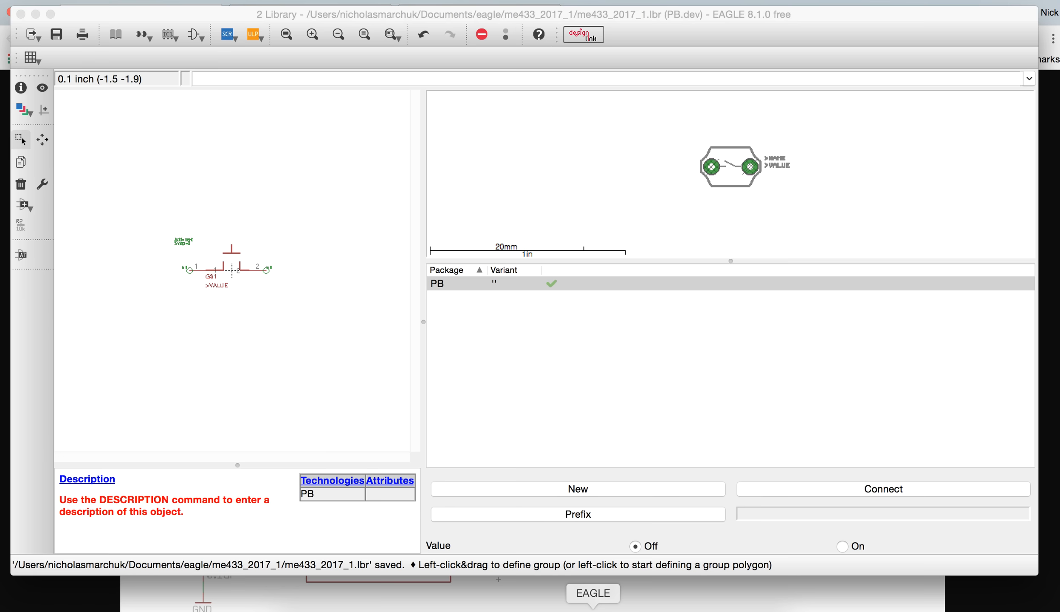
{"action": "left_click", "coordinate": [195, 35]}
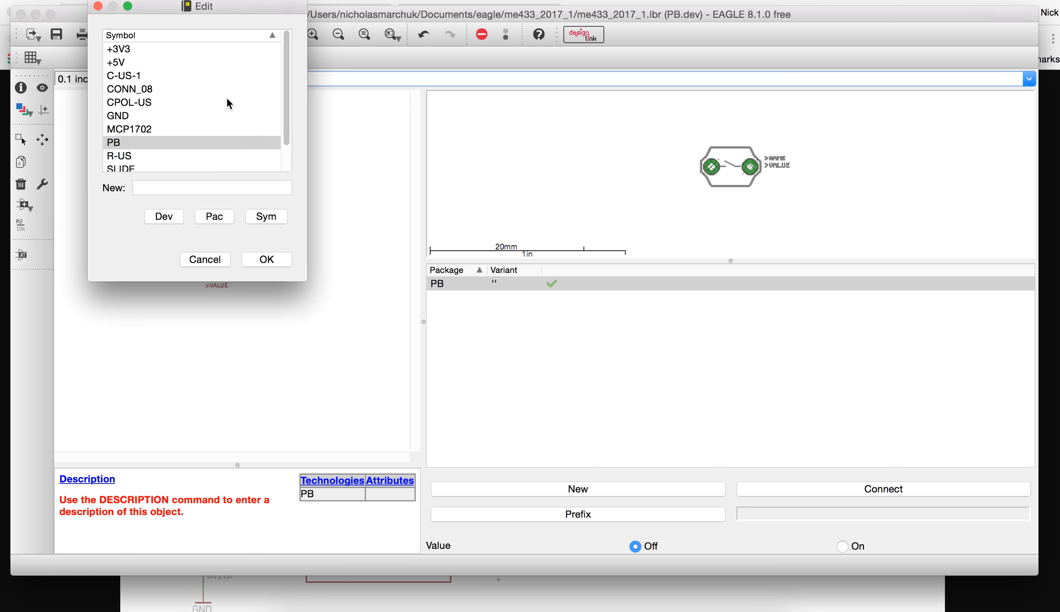
{"action": "left_click", "coordinate": [186, 183]}
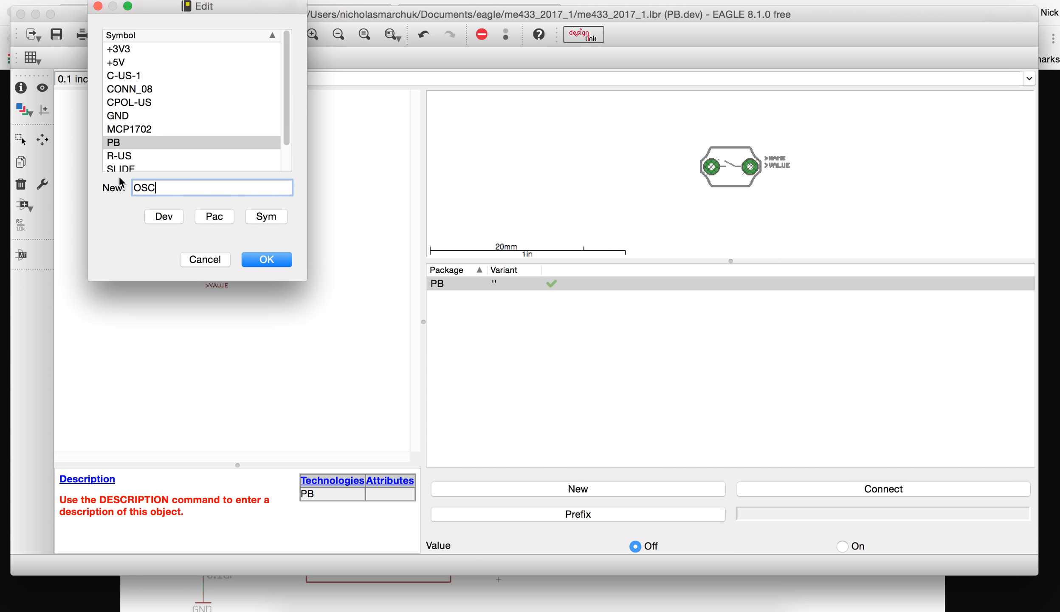
{"action": "left_click", "coordinate": [266, 260]}
{"action": "left_click", "coordinate": [345, 285]}
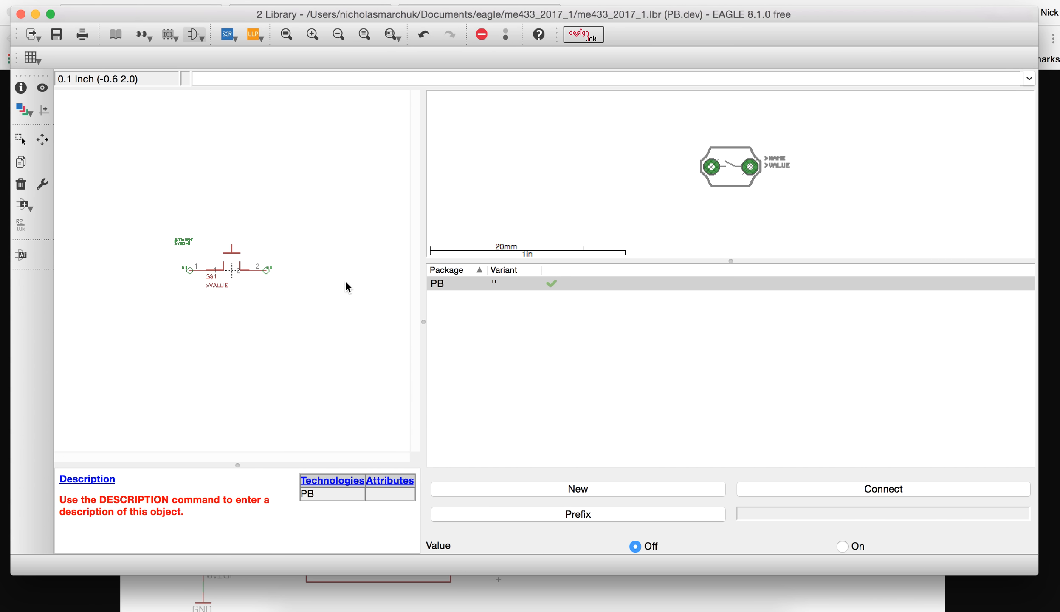
Place three io pins in a column at x = -0.2 inch, at y = 0.2, 0.0 and -0.2 inch
{"action": "left_click", "coordinate": [21, 347]}
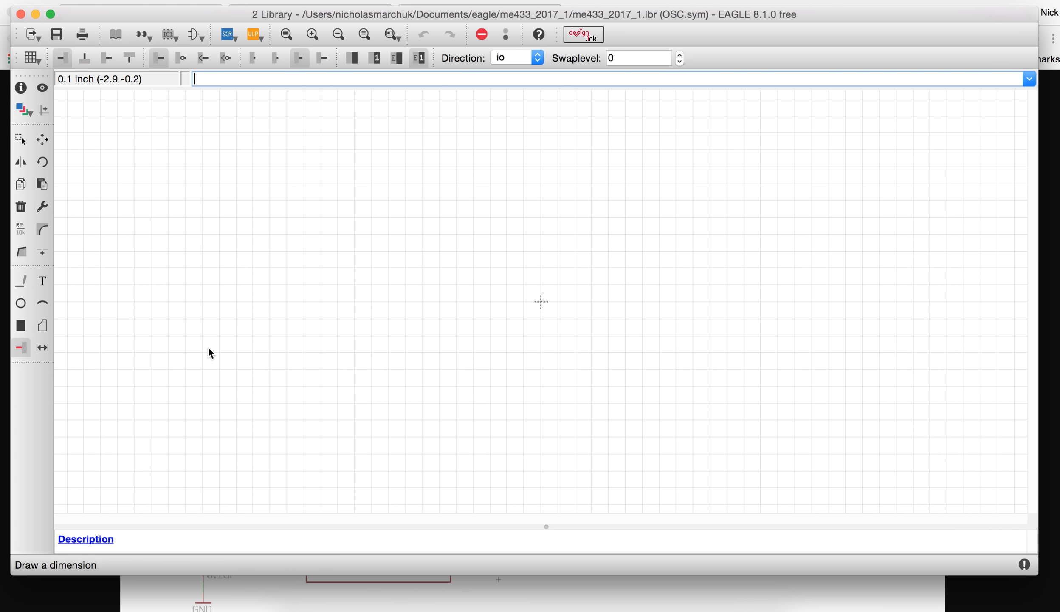
{"action": "left_click", "coordinate": [504, 272]}
{"action": "left_click", "coordinate": [507, 301]}
{"action": "left_click", "coordinate": [508, 336]}
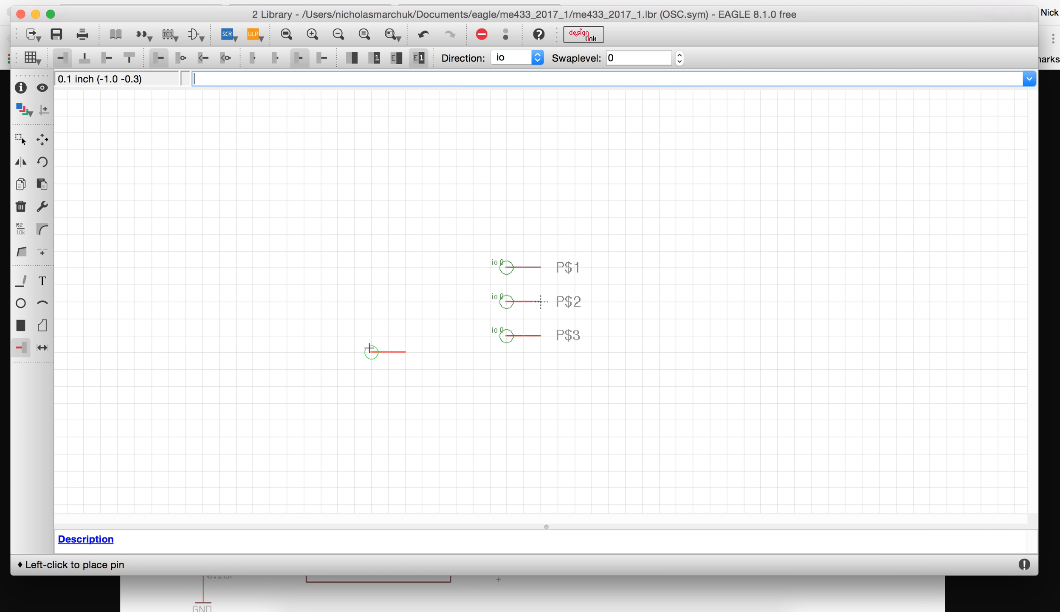
Name the topmost pin of the OSC symbol 1.OSC1
{"action": "left_click", "coordinate": [23, 231]}
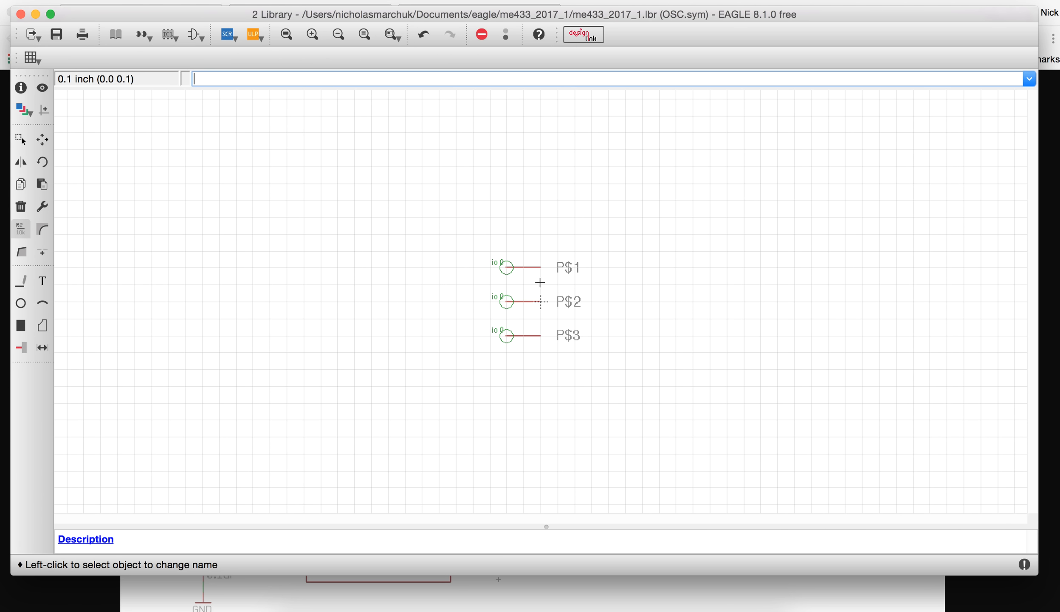
{"action": "left_click", "coordinate": [510, 265]}
{"action": "type", "text": "1."}
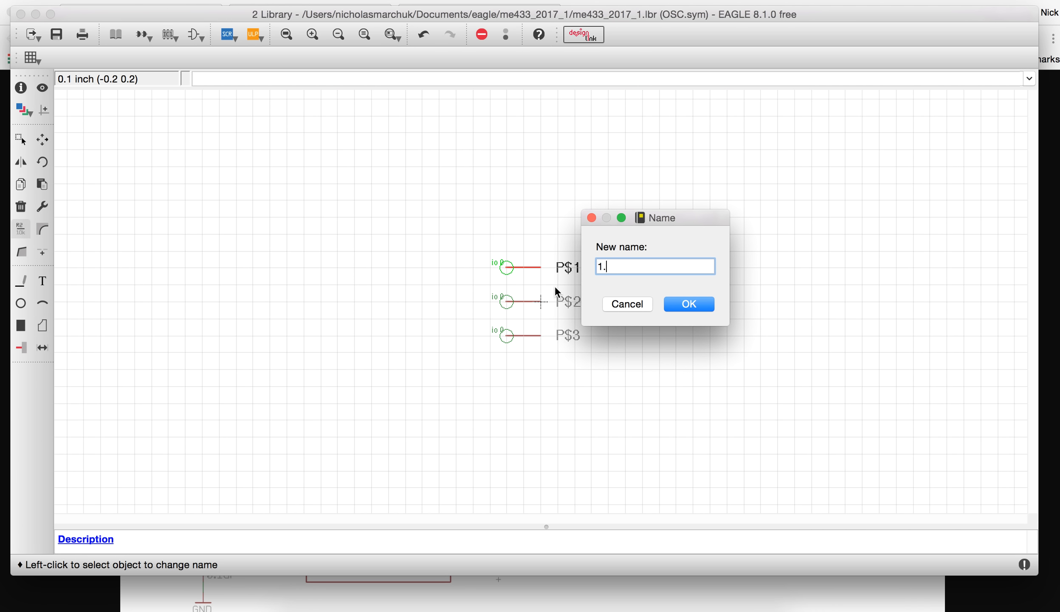
{"action": "type", "text": "OCS"}
{"action": "key", "text": "BackSpace"}
{"action": "key", "text": "BackSpace"}
{"action": "type", "text": "SC1"}
{"action": "left_click", "coordinate": [680, 303]}
Name the lowest pin 3.OSC2 and the middle pin 2.GND
{"action": "left_click", "coordinate": [509, 338]}
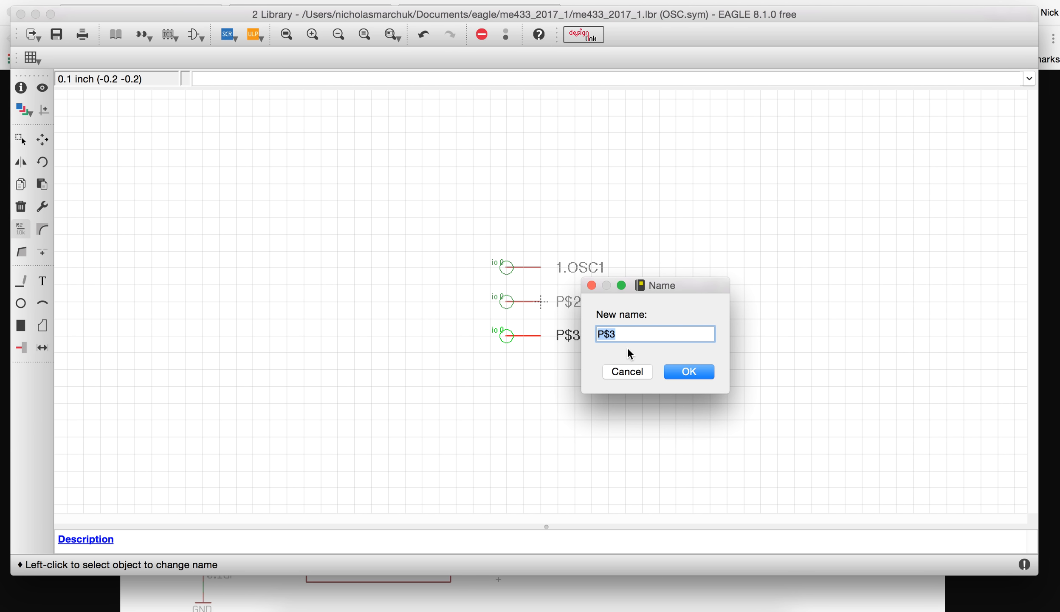
{"action": "type", "text": "3.OSC2"}
{"action": "left_click", "coordinate": [685, 371]}
{"action": "left_click", "coordinate": [504, 305]}
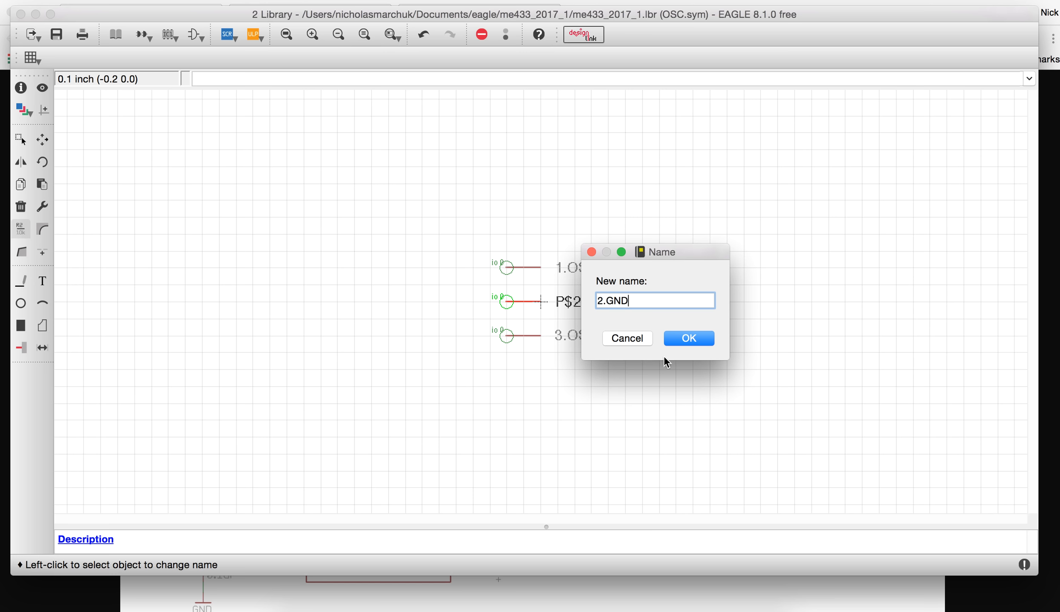
{"action": "left_click", "coordinate": [689, 338]}
Place >NAME and >VALUE texts on the Symbols layer above the pins, at (0.1, 0.4) and (0.1, 0.3) inch
{"action": "left_click", "coordinate": [43, 280]}
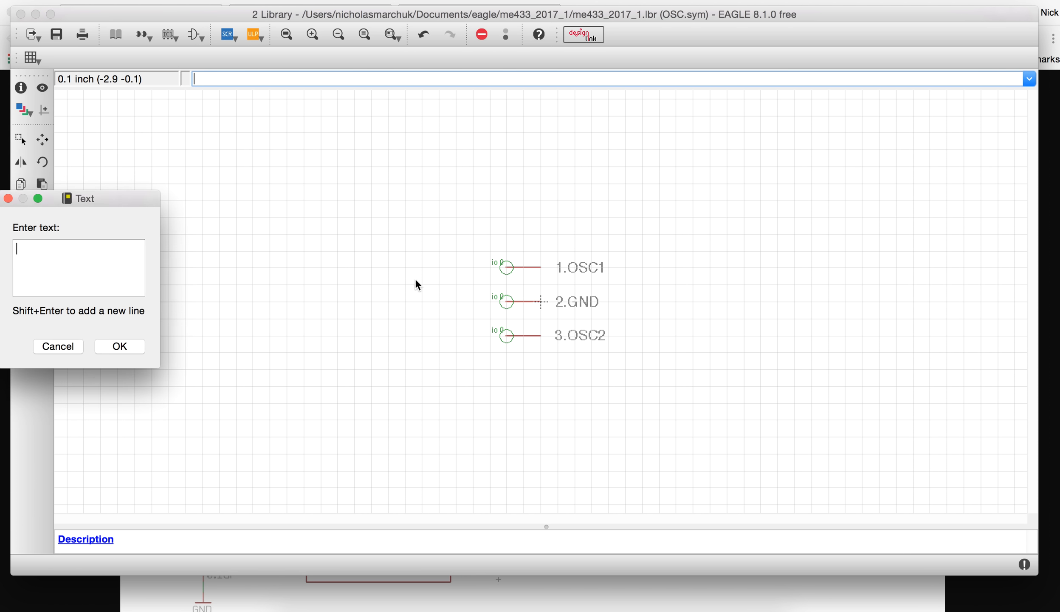
{"action": "type", "text": ">NAME"}
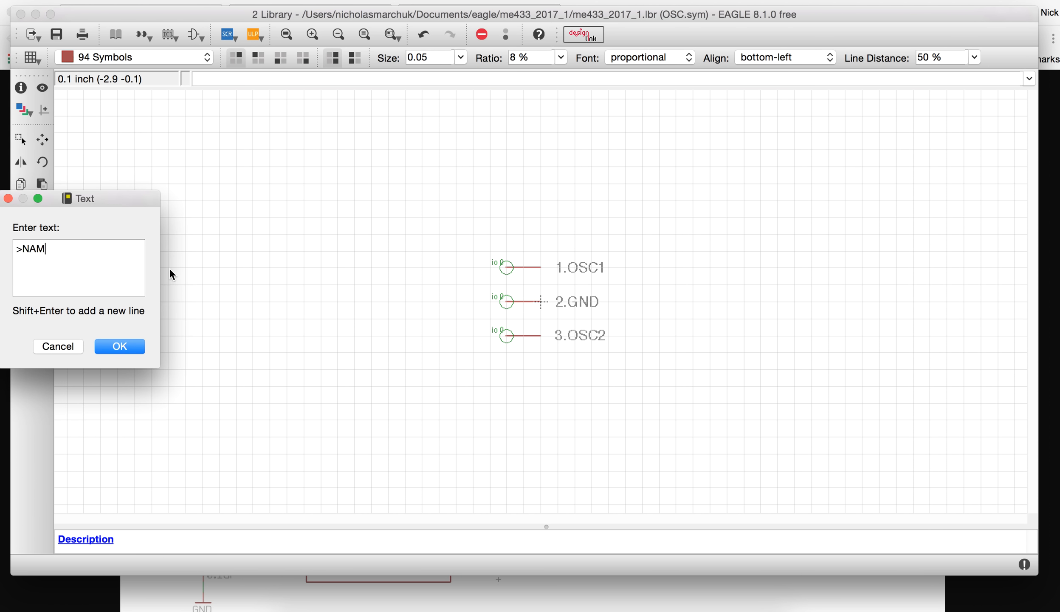
{"action": "key", "text": "Return"}
{"action": "left_click", "coordinate": [558, 236]}
{"action": "left_click", "coordinate": [39, 280]}
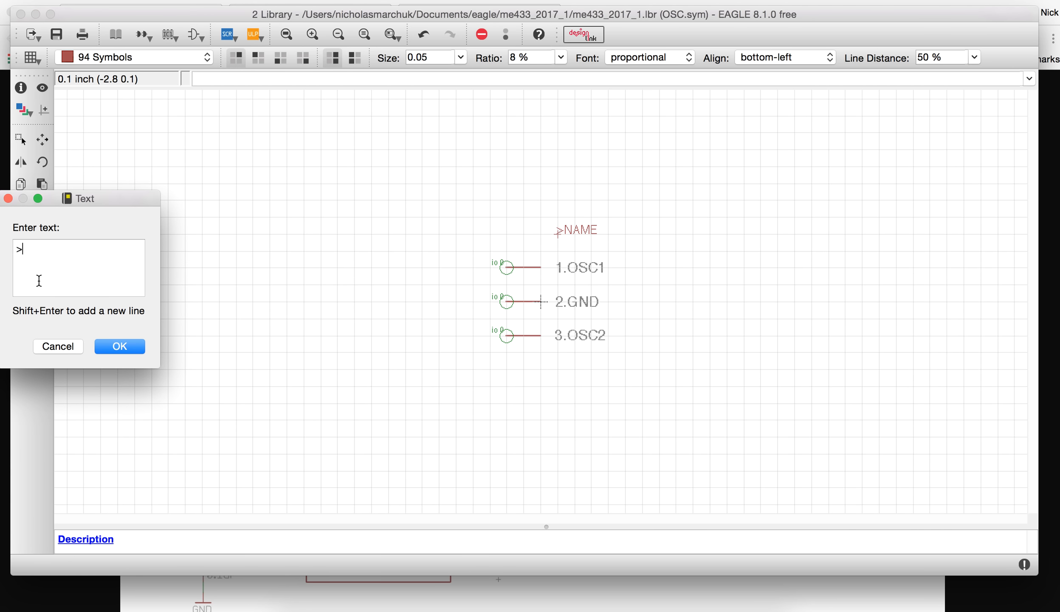
{"action": "left_click", "coordinate": [111, 345]}
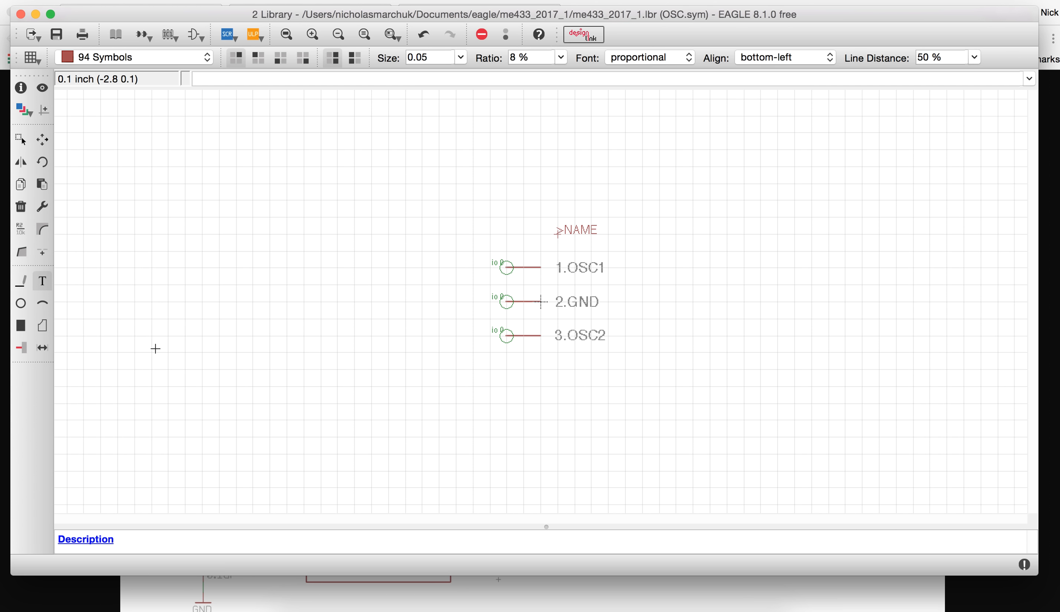
{"action": "left_click", "coordinate": [559, 248]}
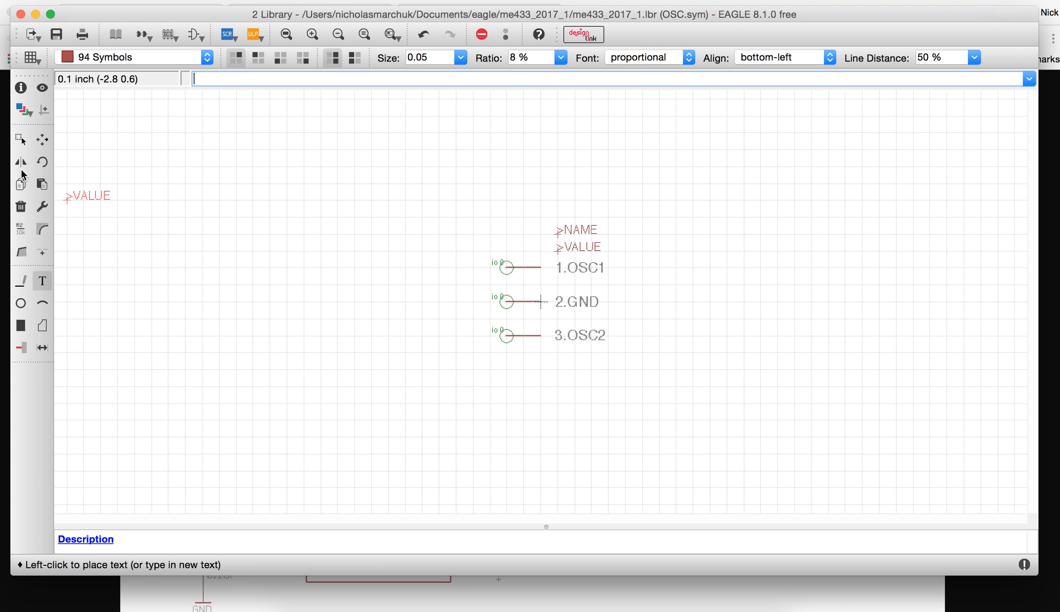
Move the >NAME and >VALUE texts 0.1 inch toward the pins, to x = 0.0
{"action": "left_click", "coordinate": [42, 139]}
{"action": "left_click", "coordinate": [563, 239]}
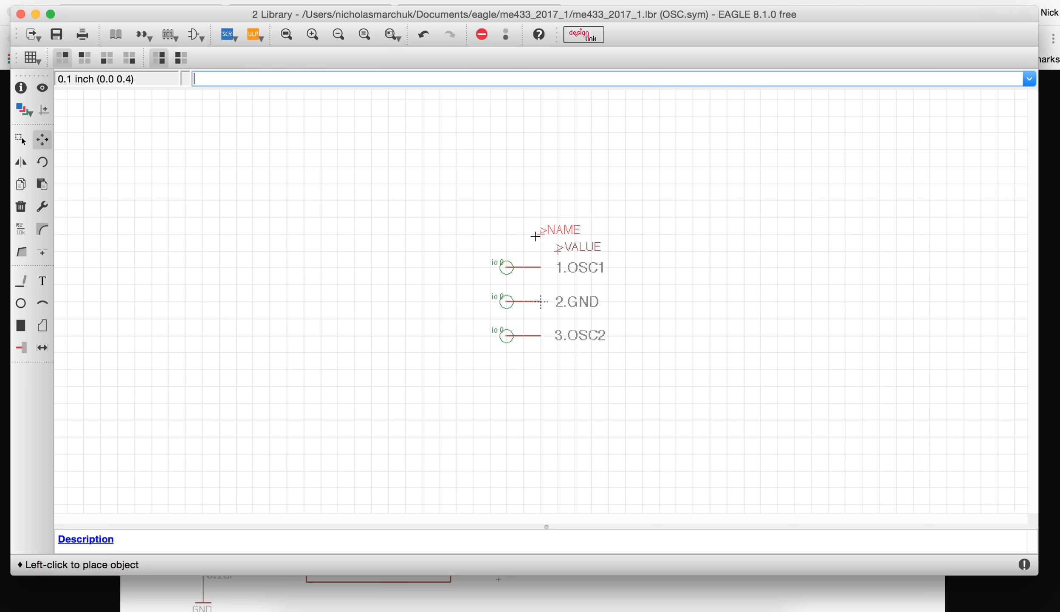
{"action": "left_click", "coordinate": [537, 236]}
{"action": "left_click", "coordinate": [555, 251]}
{"action": "left_click", "coordinate": [541, 255]}
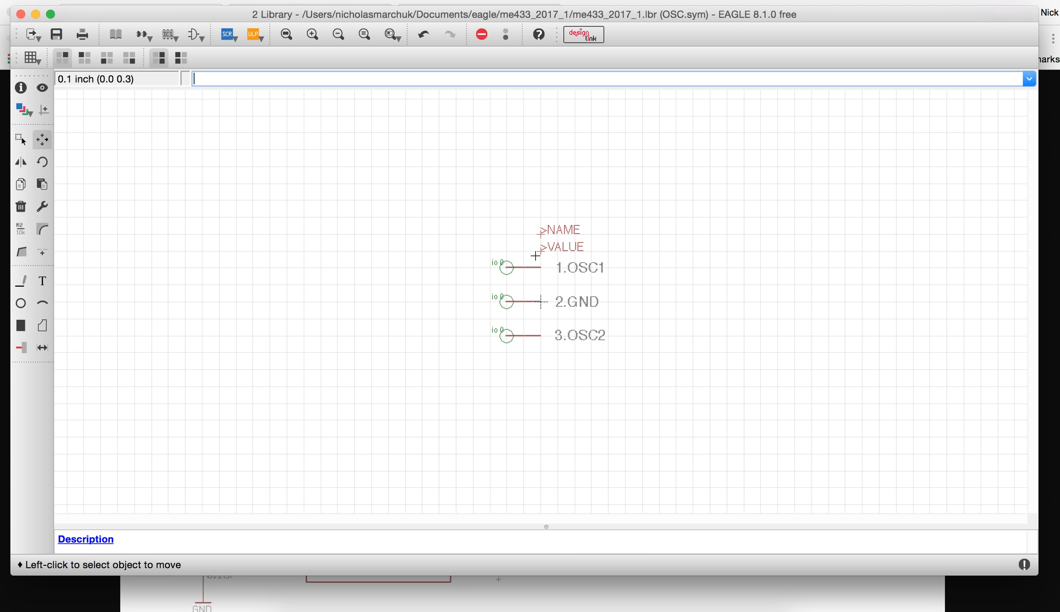
Draw a closed rectangular outline around the pin names and texts from (-0.1, 0.5) to (0.4, -0.3) inch, with line width 0.01
{"action": "left_click", "coordinate": [21, 280]}
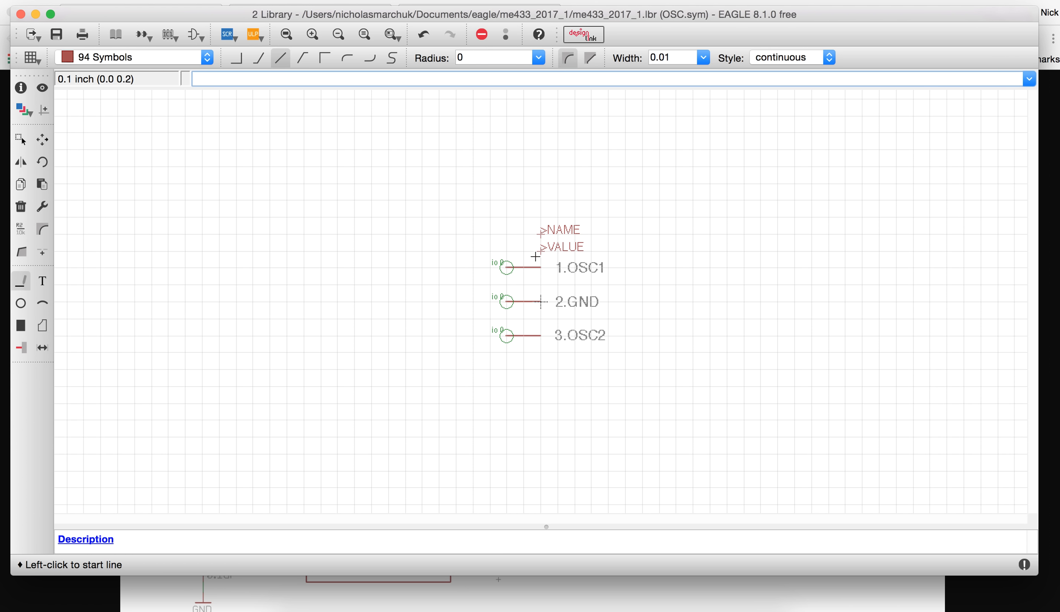
{"action": "left_click", "coordinate": [523, 218]}
{"action": "left_click", "coordinate": [523, 352]}
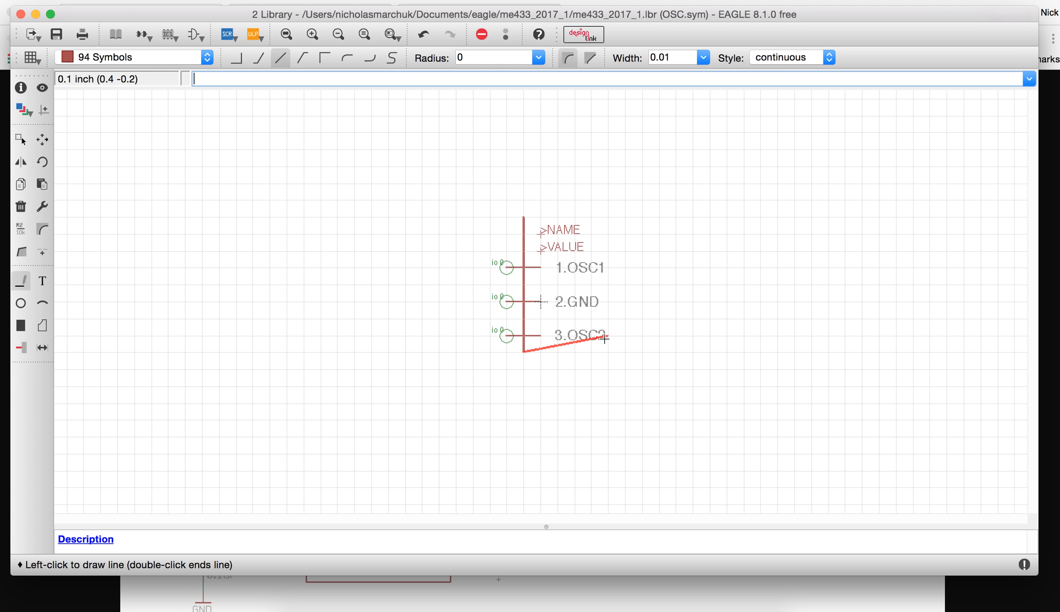
{"action": "left_click", "coordinate": [609, 351]}
{"action": "left_click", "coordinate": [608, 217]}
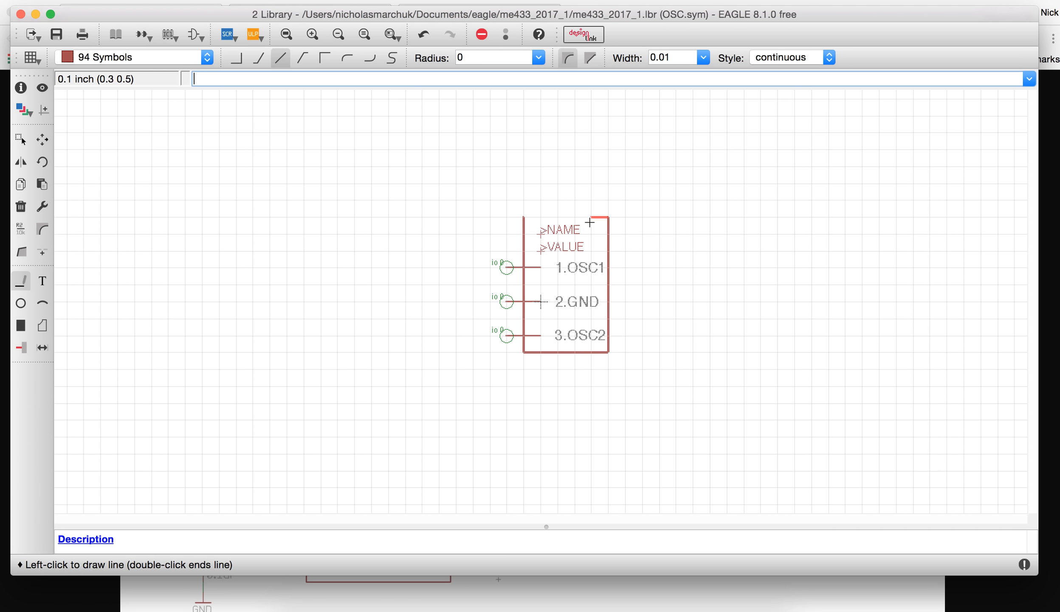
{"action": "double_click", "coordinate": [524, 217]}
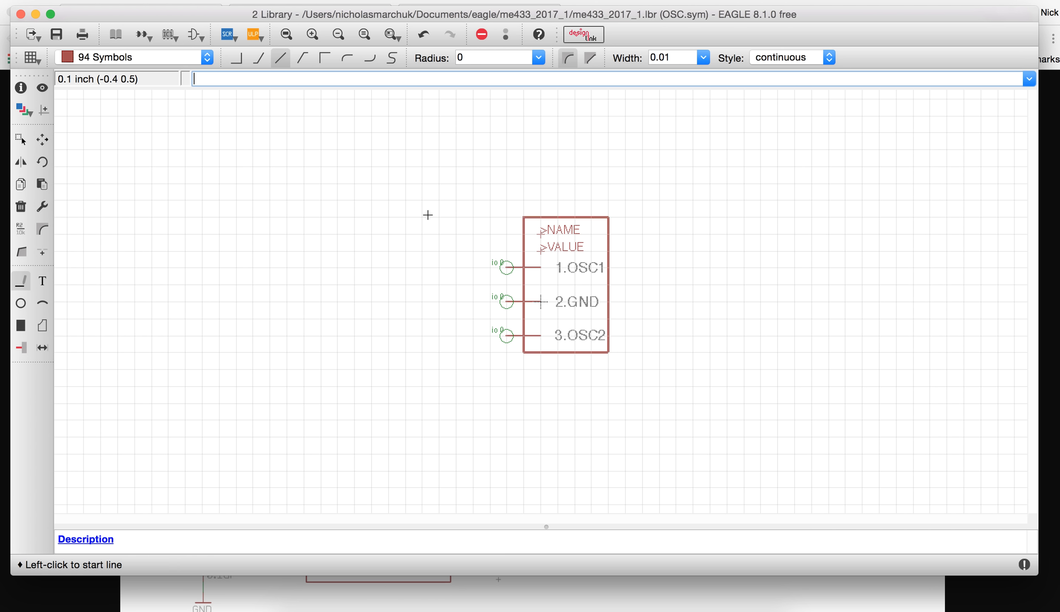
Open the 1X03 package and copy its whole three-pad footprint as a group
{"action": "left_click", "coordinate": [168, 36]}
{"action": "double_click", "coordinate": [105, 50]}
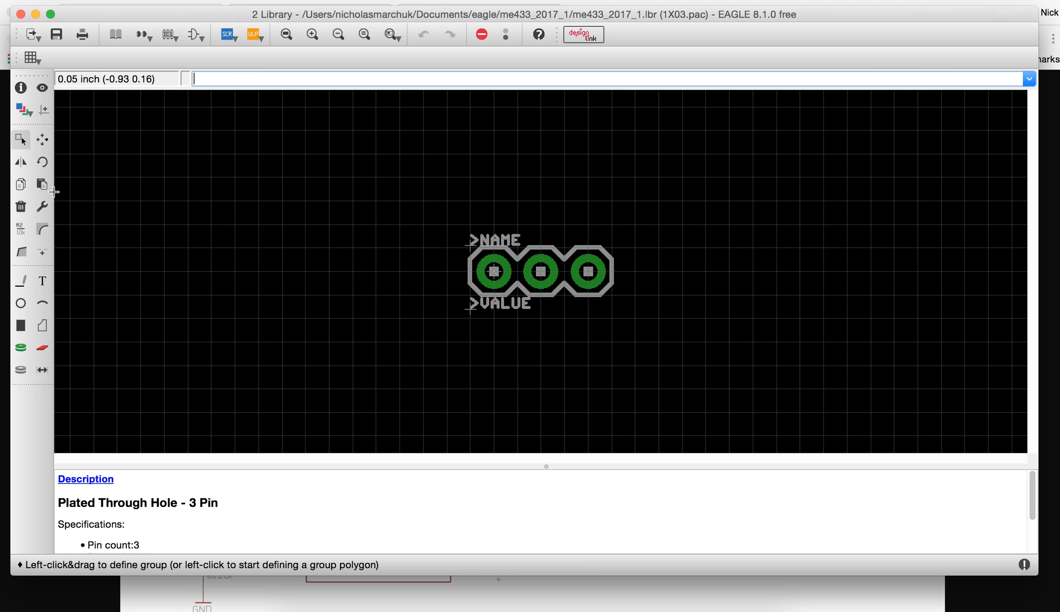
{"action": "left_click", "coordinate": [595, 337]}
{"action": "left_click_drag", "start_coordinate": [595, 336], "coordinate": [694, 366]}
{"action": "left_click", "coordinate": [21, 183]}
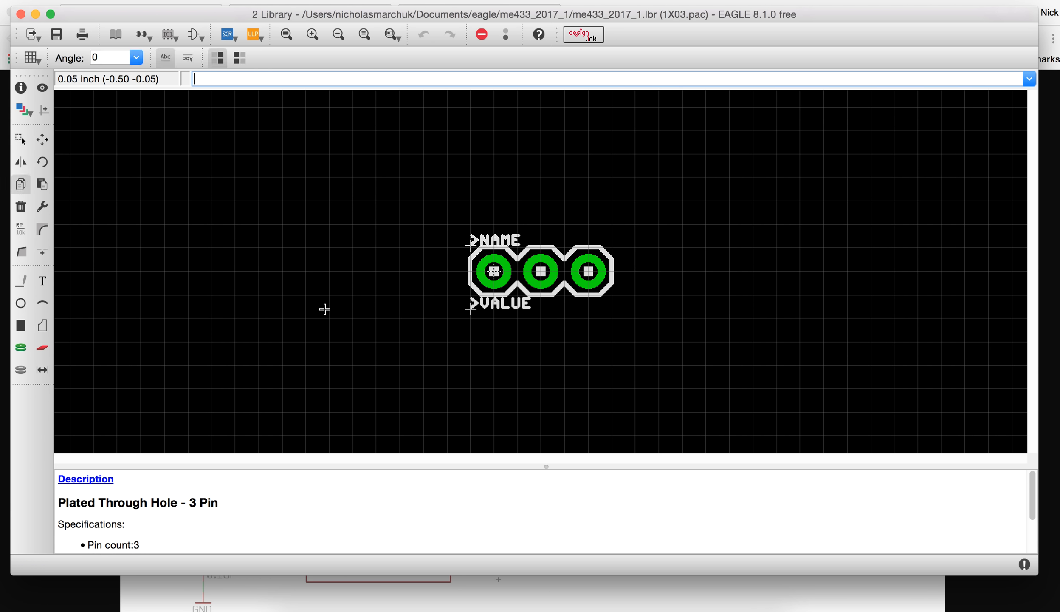
{"action": "left_click", "coordinate": [536, 283]}
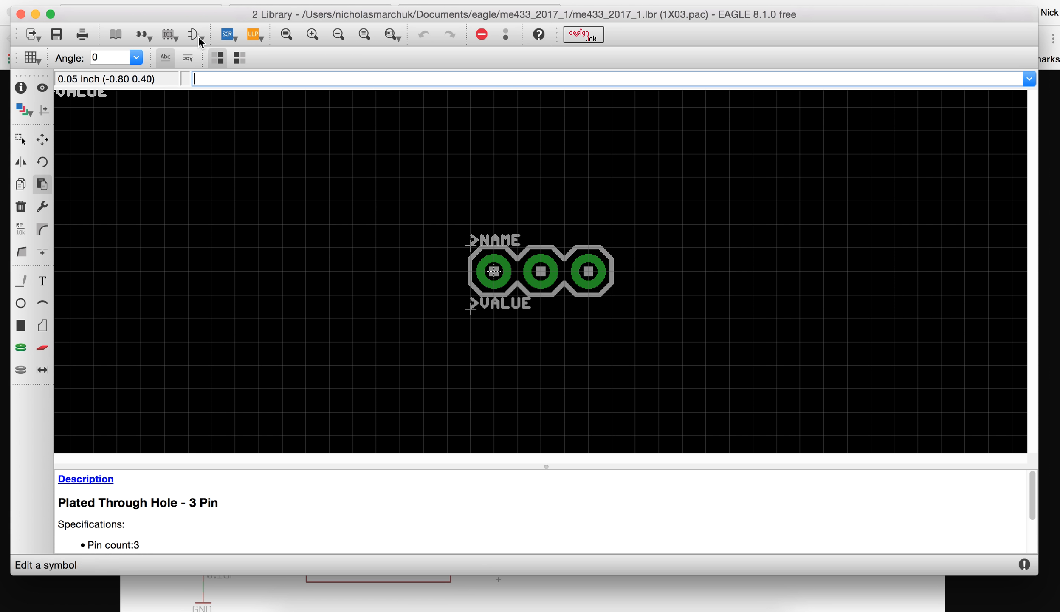
Create a new package named OSC and paste the copied three-pad footprint with its middle pad at the origin
{"action": "left_click", "coordinate": [169, 37]}
{"action": "left_click", "coordinate": [156, 187]}
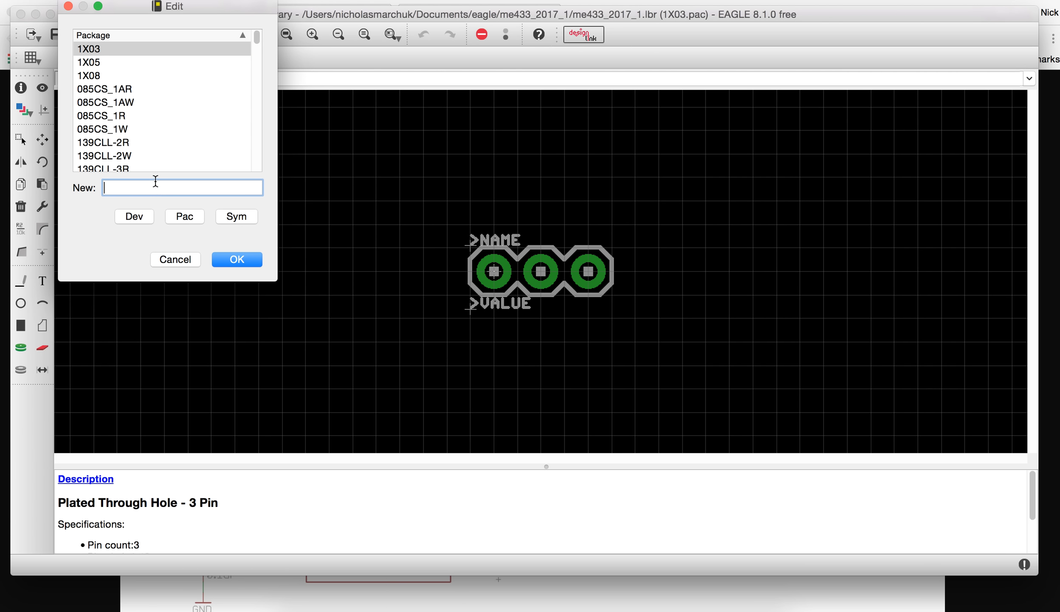
{"action": "left_click", "coordinate": [232, 260]}
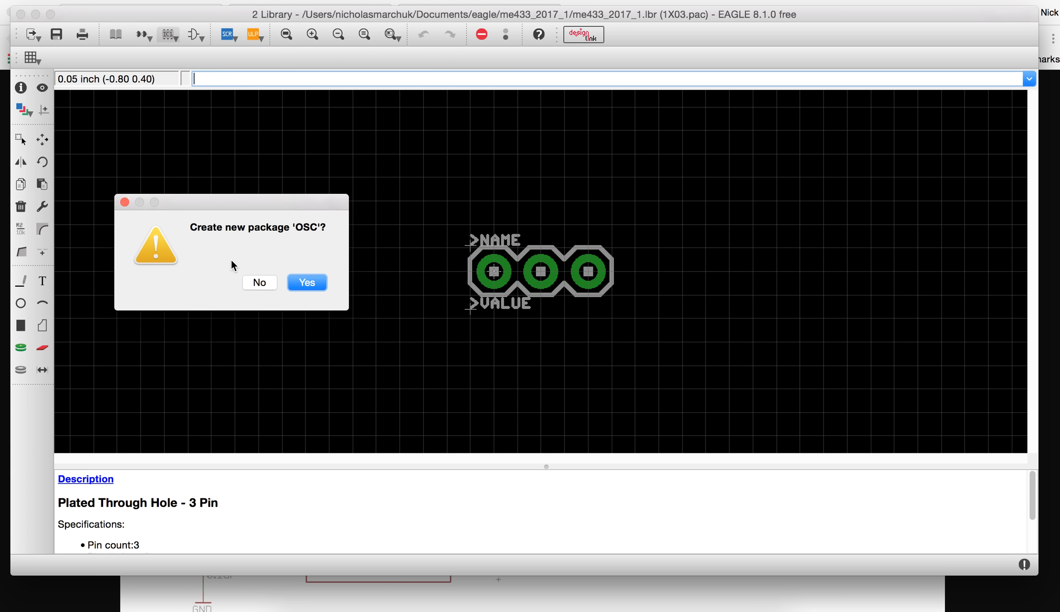
{"action": "left_click", "coordinate": [293, 278]}
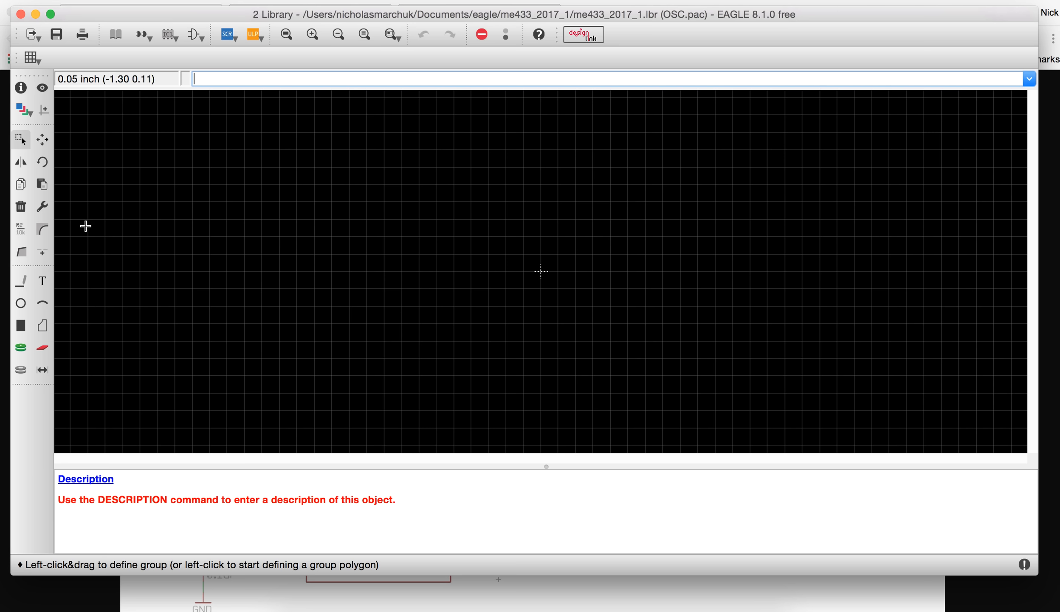
{"action": "left_click", "coordinate": [42, 184]}
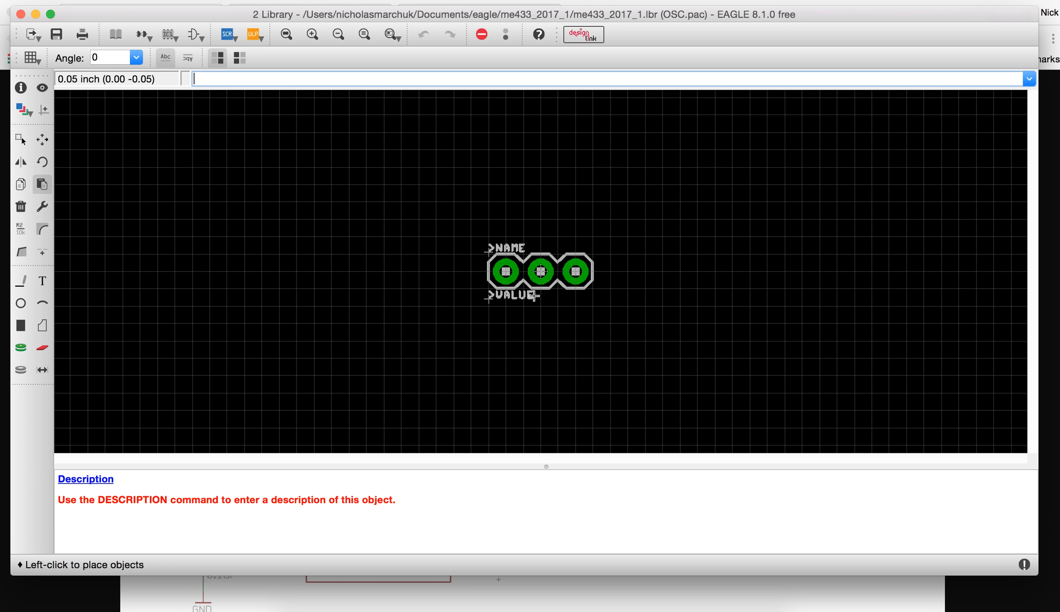
{"action": "left_click", "coordinate": [539, 284]}
Straighten the footprint outline by moving the four notch vertices between the pads outward to y = 0.05 and y = -0.05 inch
{"action": "scroll", "coordinate": [561, 286], "scroll_direction": "down", "scroll_amount": 1}
{"action": "scroll", "coordinate": [556, 284], "scroll_direction": "up", "scroll_amount": 1}
{"action": "scroll", "coordinate": [555, 284], "scroll_direction": "up", "scroll_amount": 3}
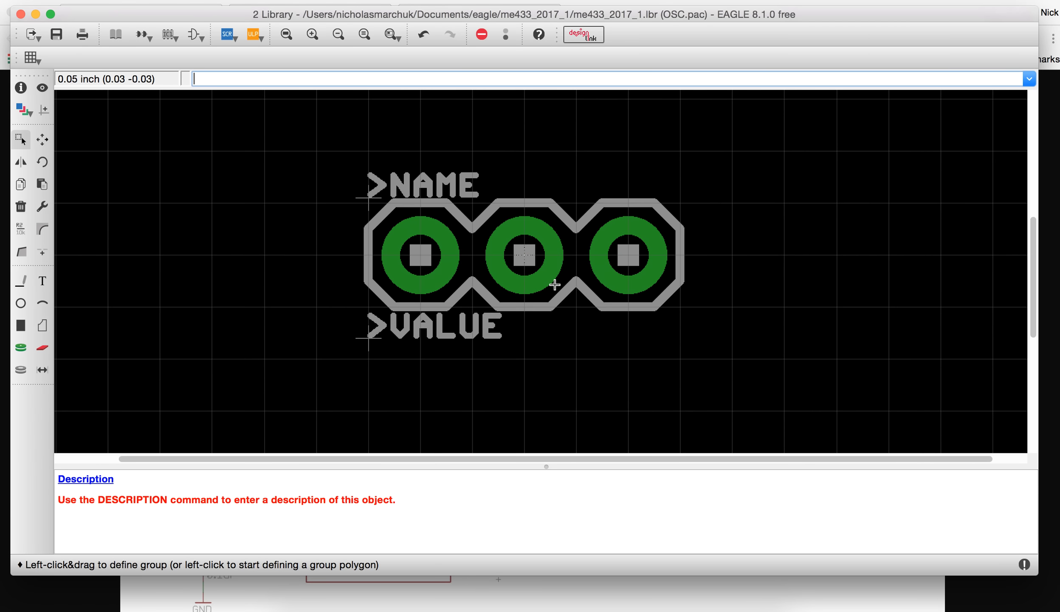
{"action": "left_click", "coordinate": [46, 145]}
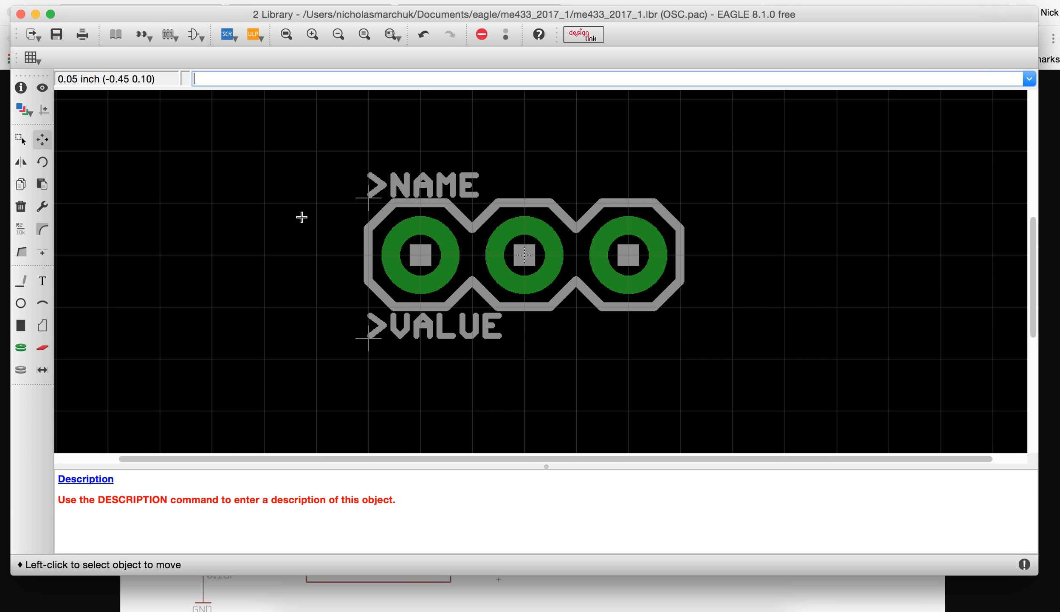
{"action": "left_click", "coordinate": [474, 206]}
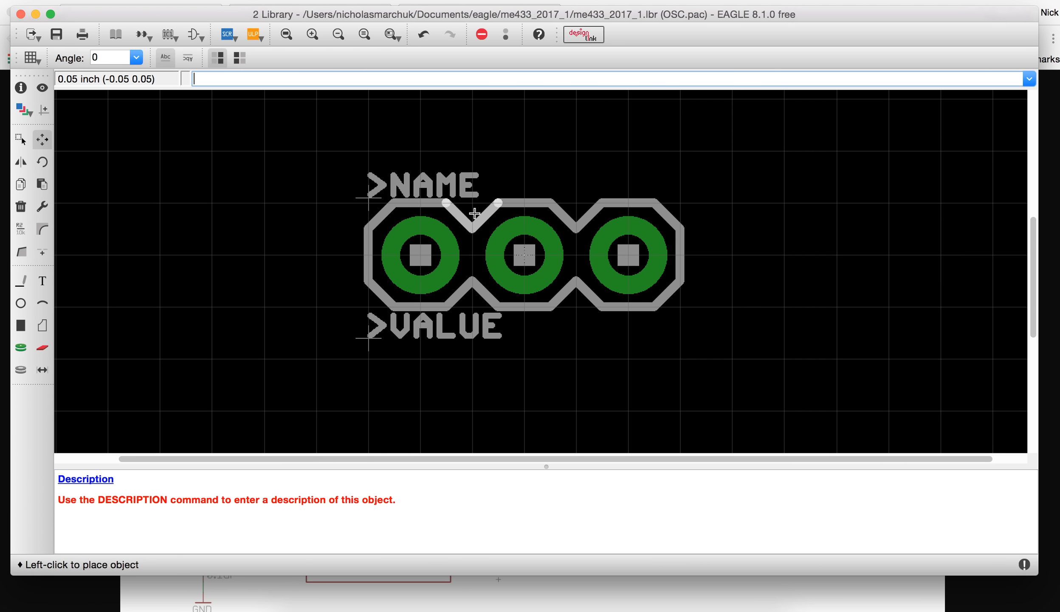
{"action": "left_click", "coordinate": [470, 212], "text": "alt"}
{"action": "left_click", "coordinate": [577, 222], "text": "alt"}
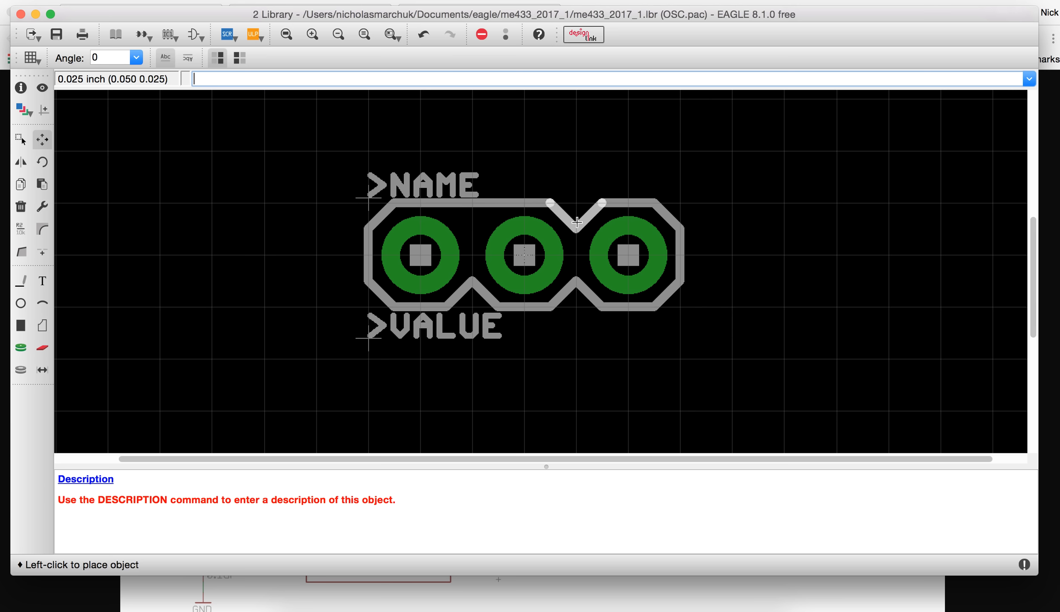
{"action": "left_click", "coordinate": [577, 203], "text": "alt"}
{"action": "left_click", "coordinate": [577, 278], "text": "alt"}
{"action": "left_click", "coordinate": [577, 307], "text": "alt"}
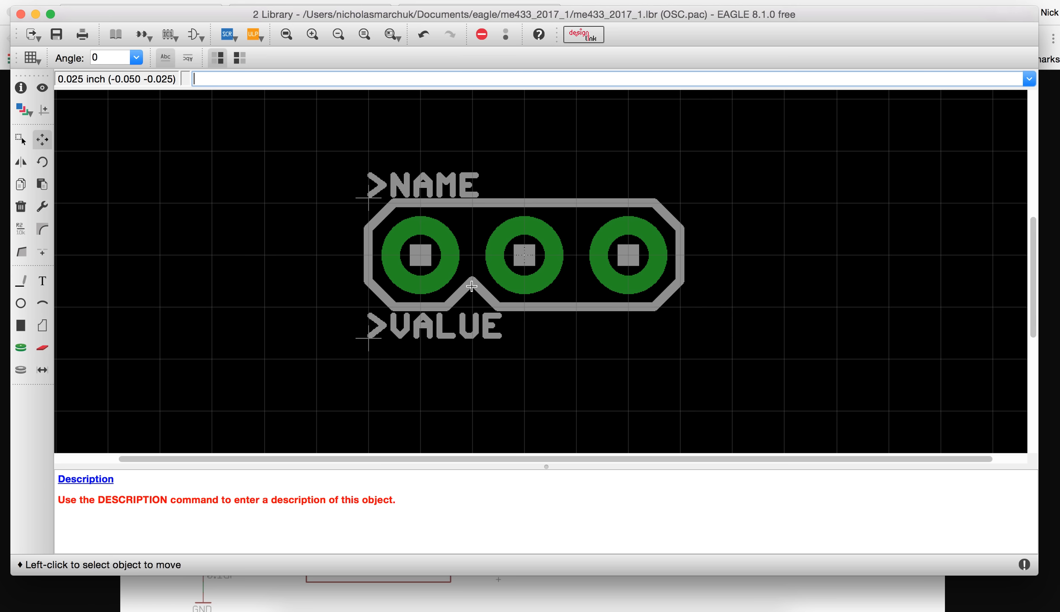
{"action": "left_click", "coordinate": [471, 286], "text": "alt"}
{"action": "left_click", "coordinate": [471, 307], "text": "alt"}
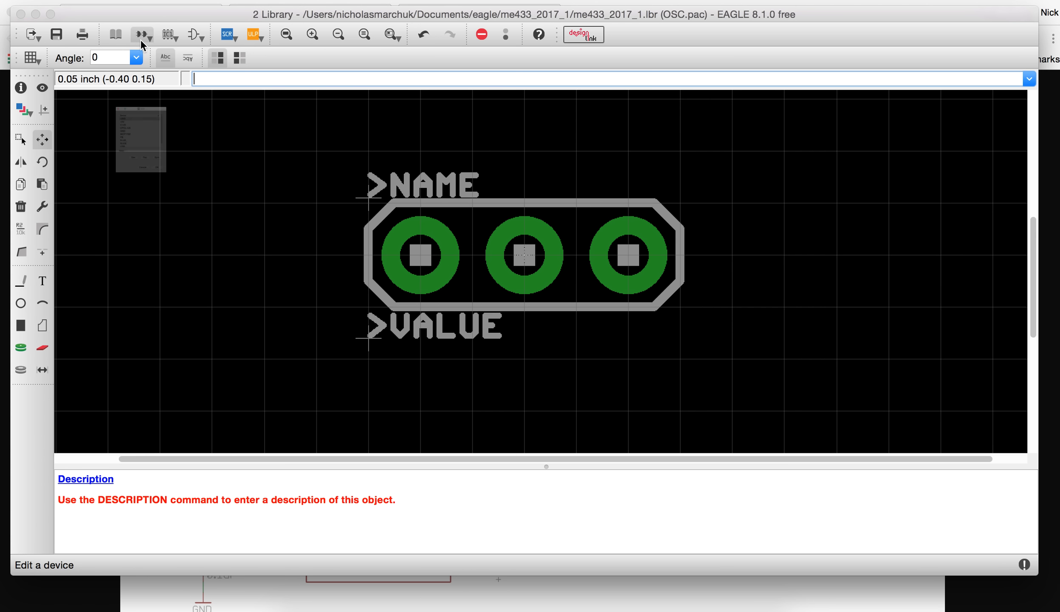
Create a new device named OSC in the library
{"action": "left_click", "coordinate": [141, 35]}
{"action": "left_click", "coordinate": [149, 186]}
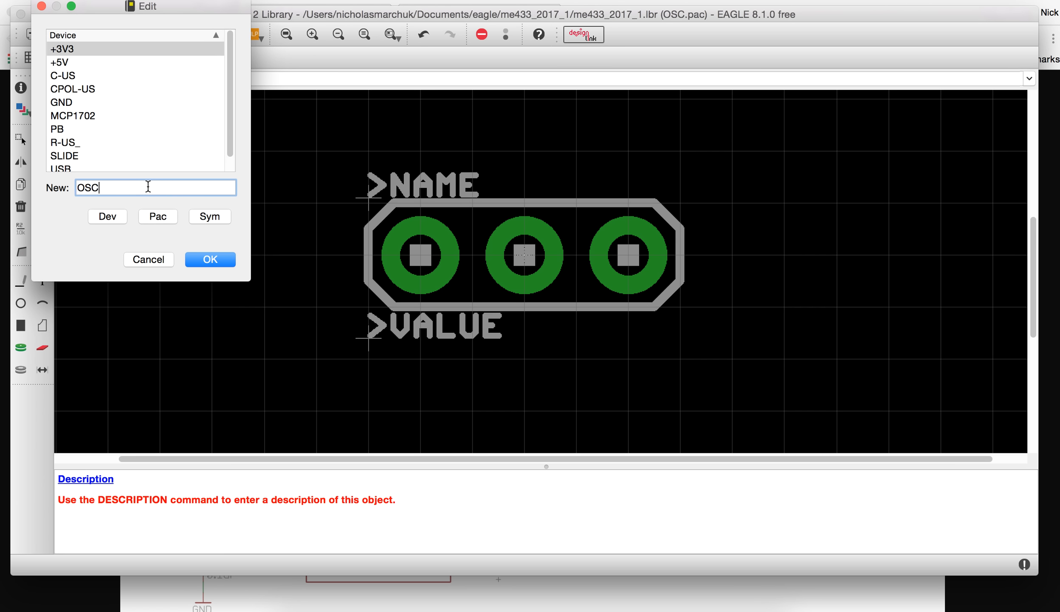
{"action": "type", "text": "OSC"}
{"action": "left_click", "coordinate": [220, 263]}
{"action": "left_click", "coordinate": [291, 282]}
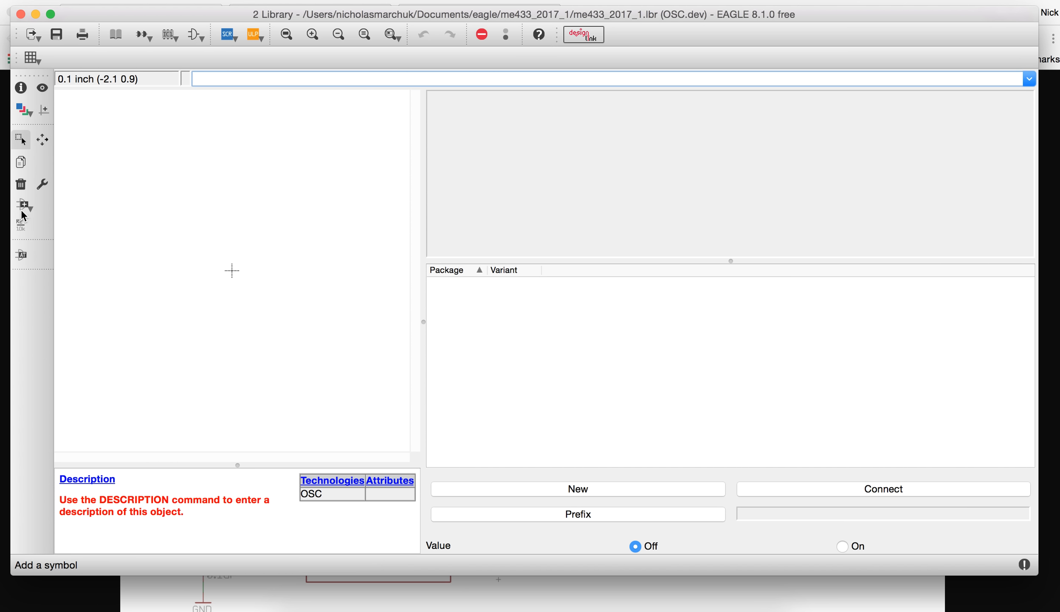
Add the OSC symbol to the device at the origin
{"action": "left_click", "coordinate": [22, 210]}
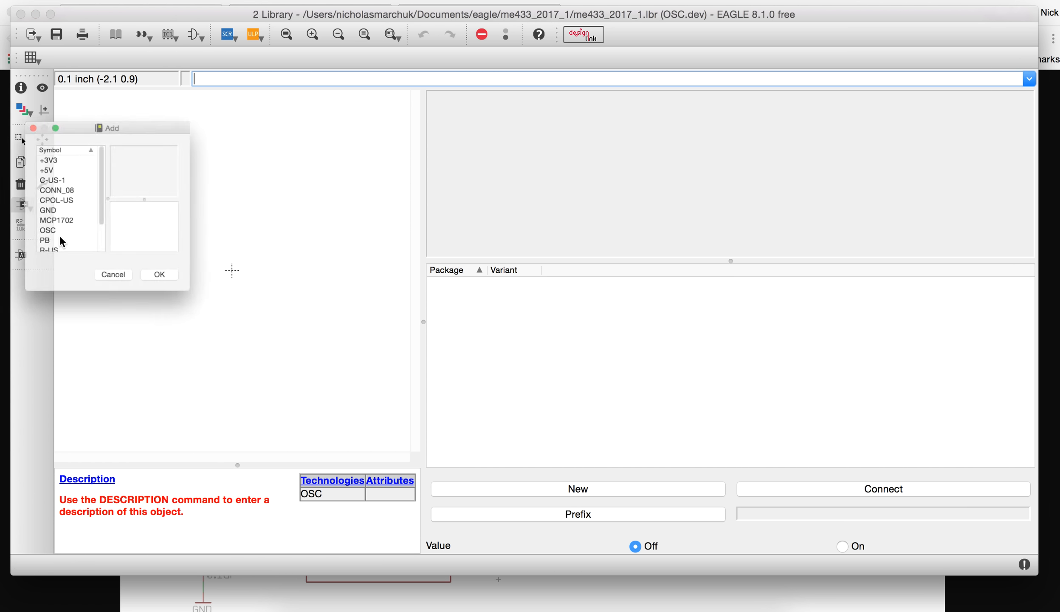
{"action": "left_click", "coordinate": [28, 238]}
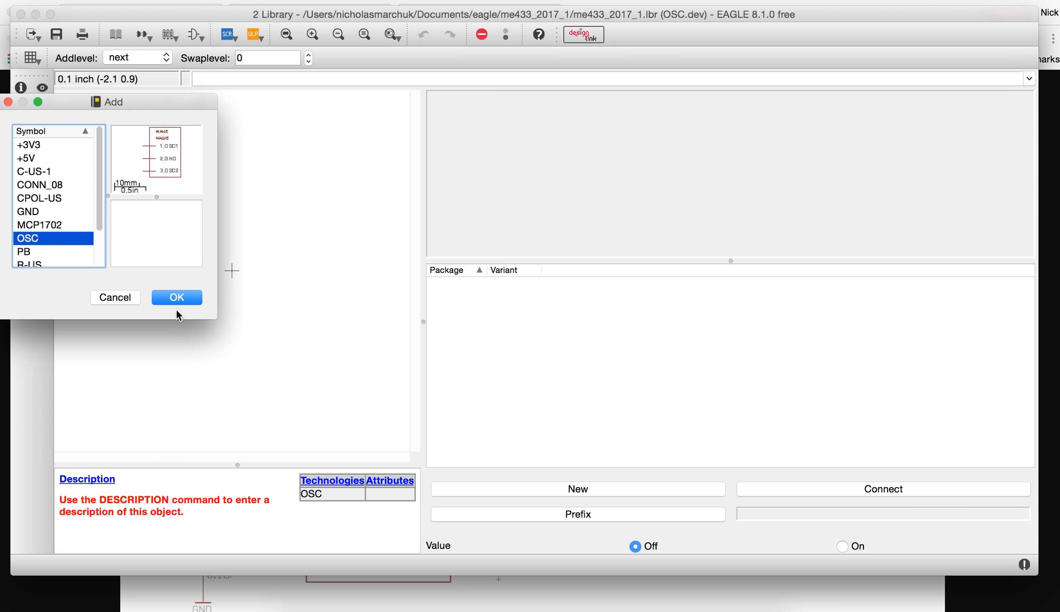
{"action": "left_click", "coordinate": [177, 297]}
{"action": "left_click", "coordinate": [232, 271]}
Add a package variant using the OSC package, leaving the variant name empty
{"action": "left_click", "coordinate": [598, 488]}
{"action": "key", "text": "o"}
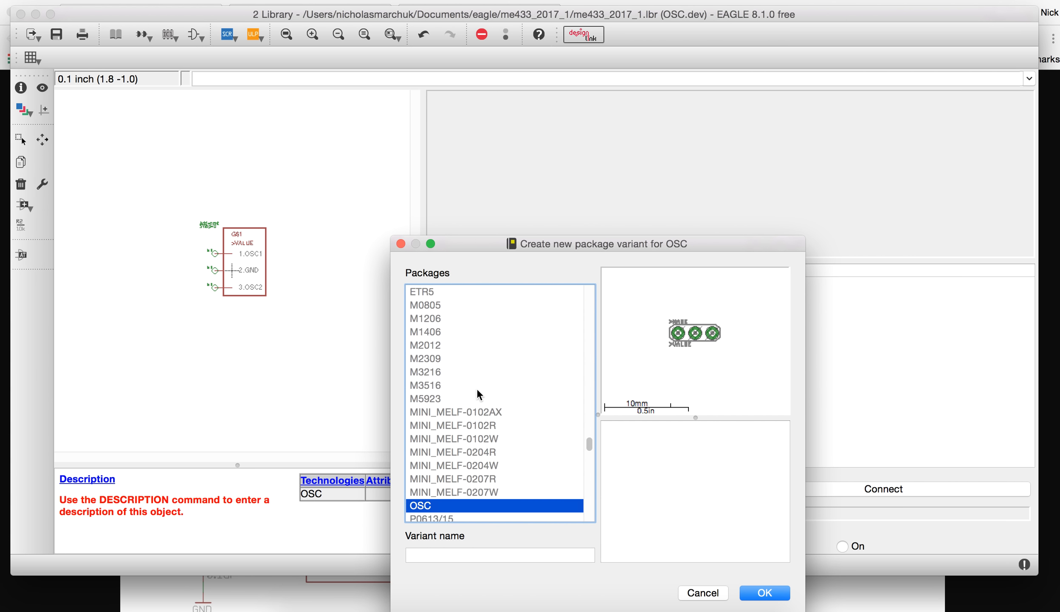
{"action": "left_click", "coordinate": [764, 593]}
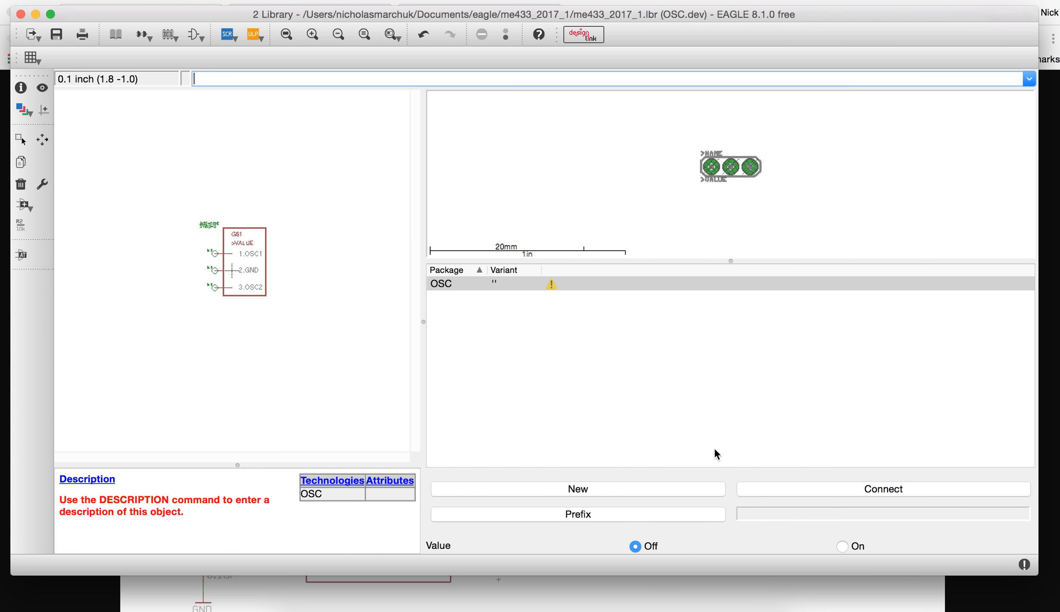
Connect the OSC device's pins OSC1, GND and OSC2 to pads 1, 2 and 3, and save the library
{"action": "left_click", "coordinate": [871, 491]}
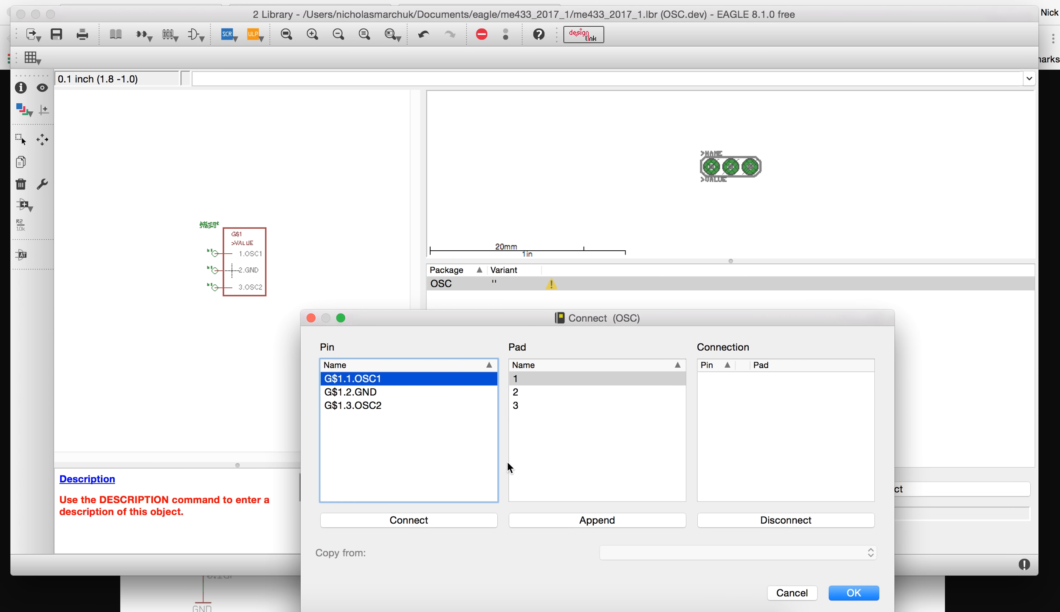
{"action": "left_click", "coordinate": [433, 521]}
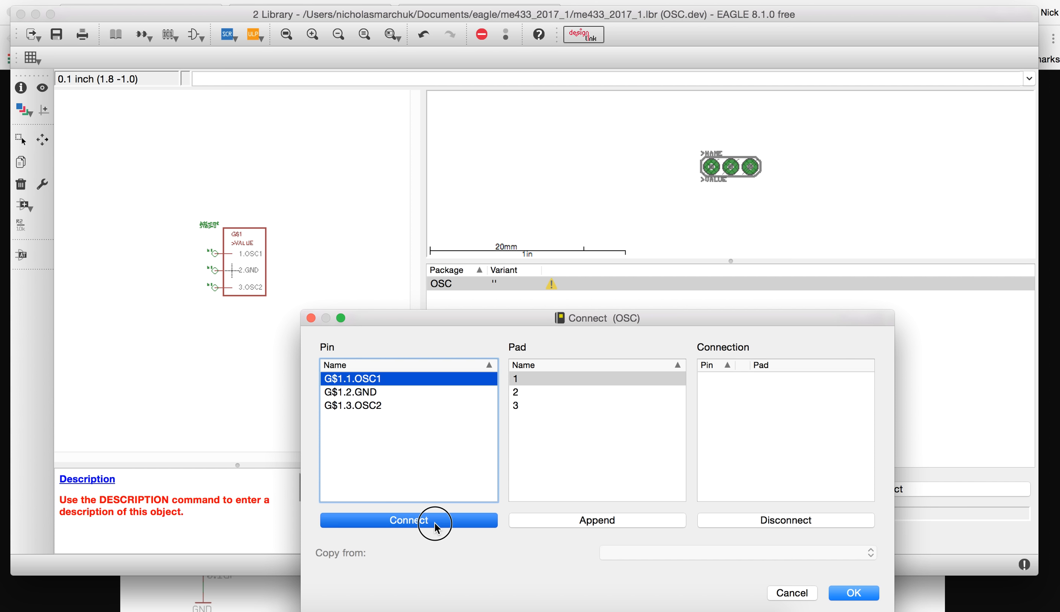
{"action": "left_click", "coordinate": [433, 521]}
{"action": "left_click", "coordinate": [434, 521]}
{"action": "left_click", "coordinate": [844, 594]}
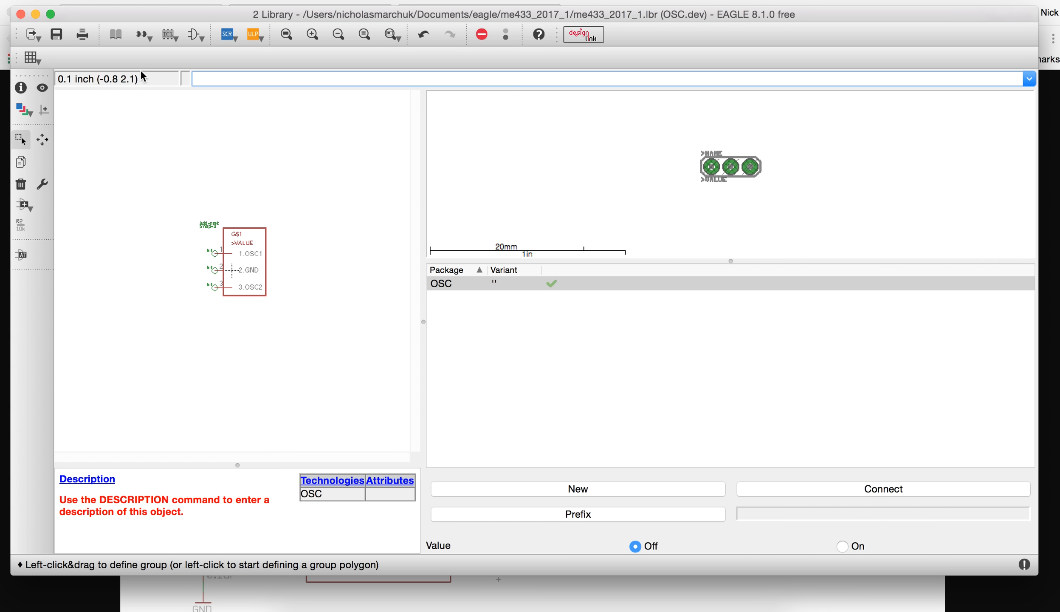
{"action": "left_click", "coordinate": [56, 34]}
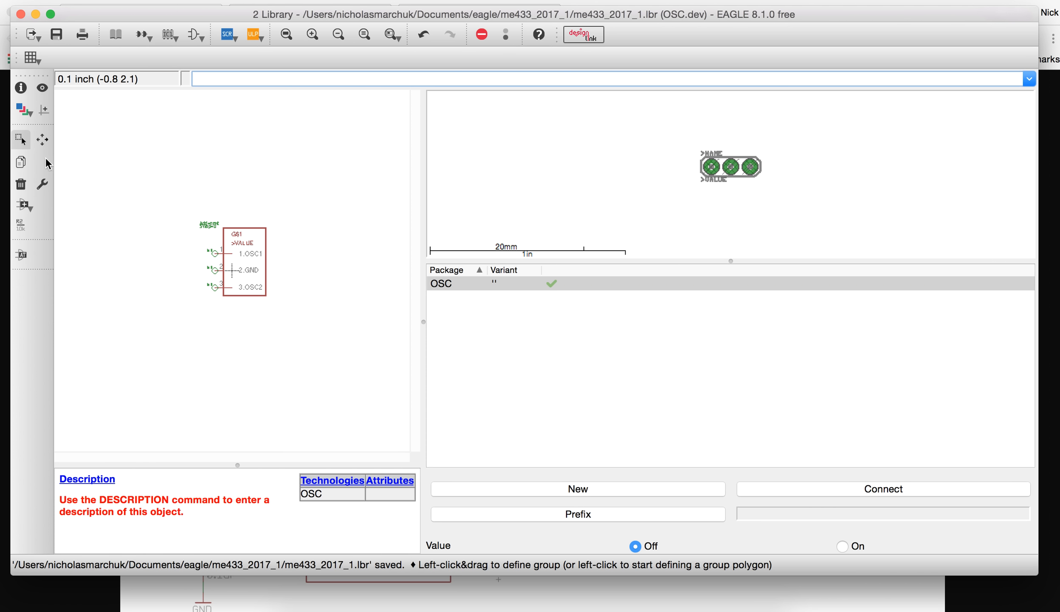
Check the reference schematic in the browser, return to EAGLE and open the 1X08 package for editing
{"action": "left_click", "coordinate": [68, 590]}
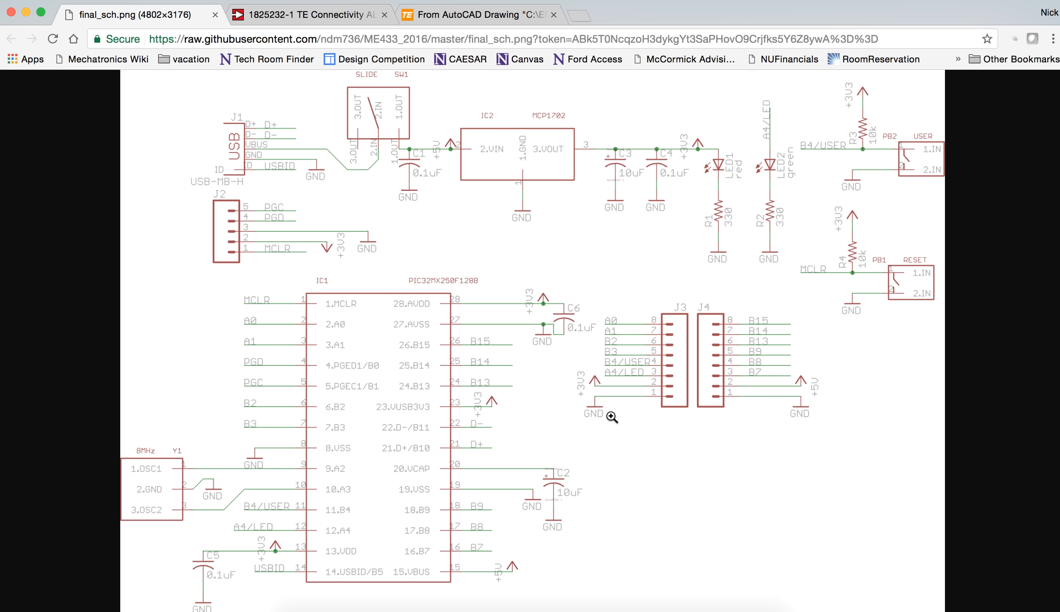
{"action": "left_click", "coordinate": [594, 607]}
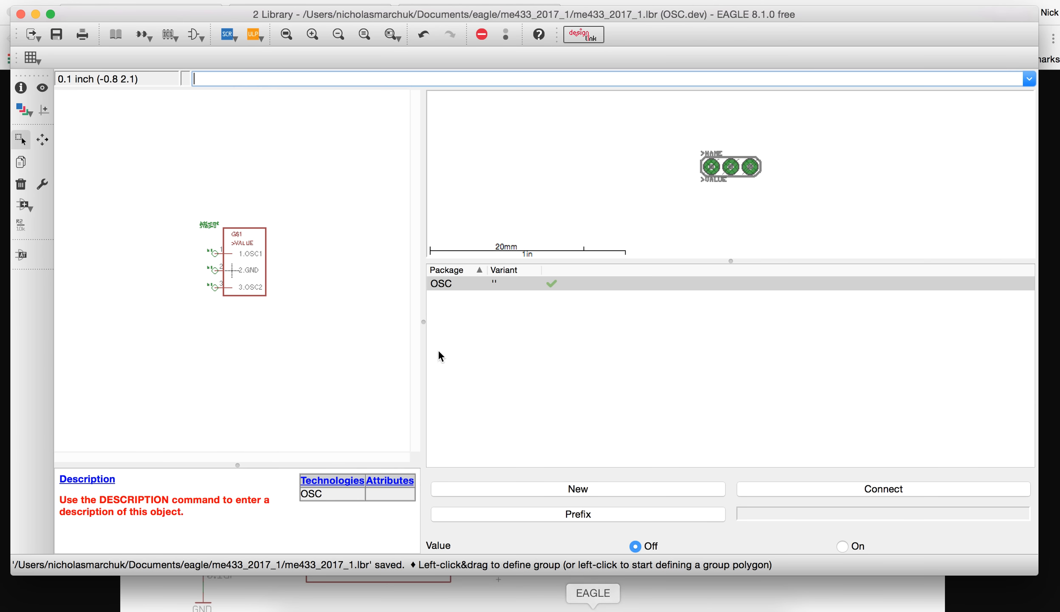
{"action": "left_click", "coordinate": [170, 34]}
{"action": "scroll", "coordinate": [169, 132], "scroll_direction": "down", "scroll_amount": 10}
{"action": "left_click", "coordinate": [166, 131]}
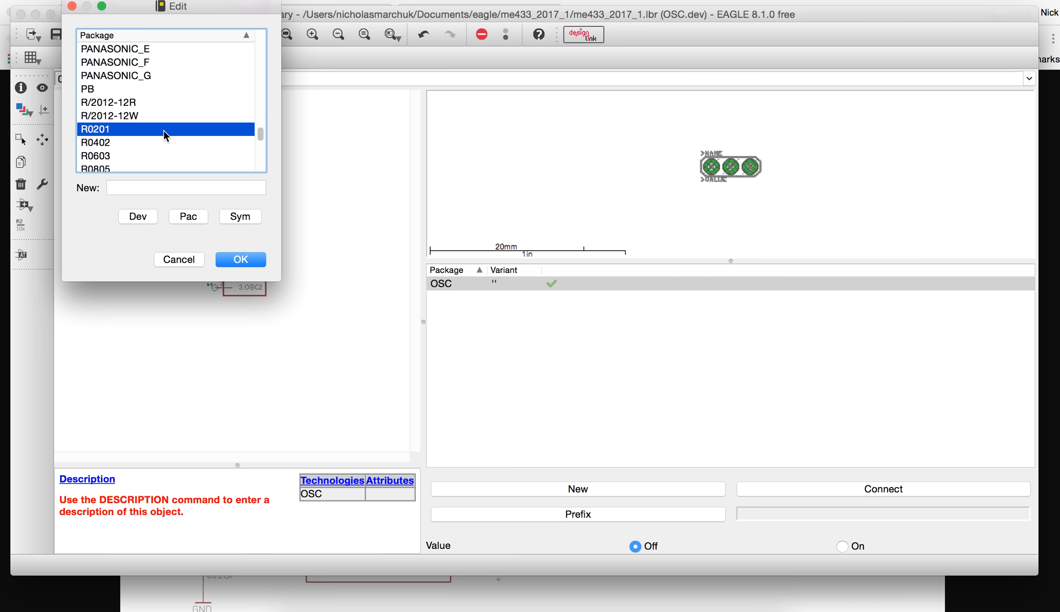
{"action": "key", "text": "1"}
{"action": "left_click", "coordinate": [109, 77]}
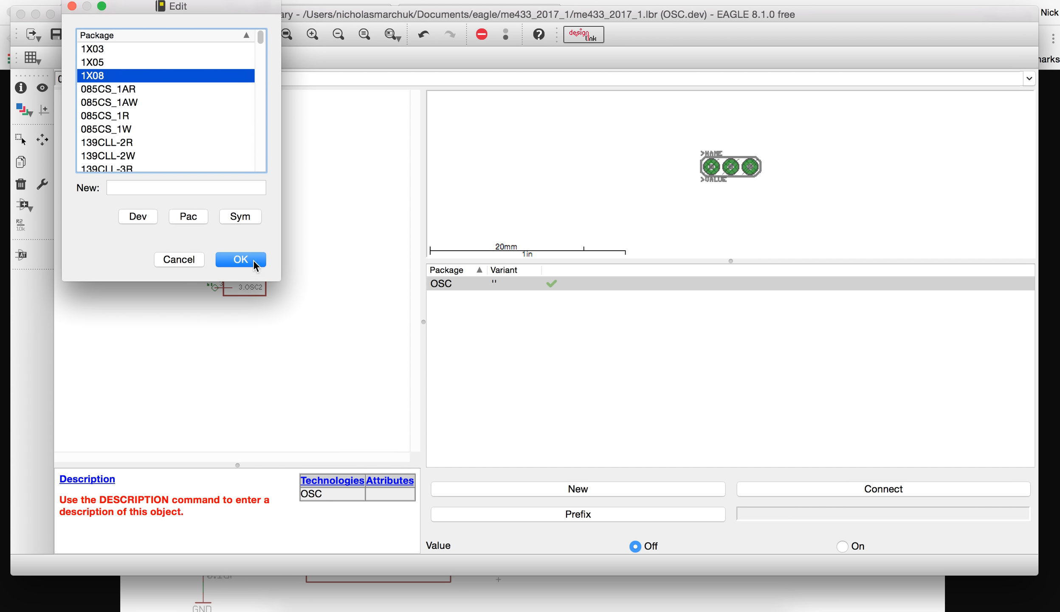
{"action": "left_click", "coordinate": [241, 259]}
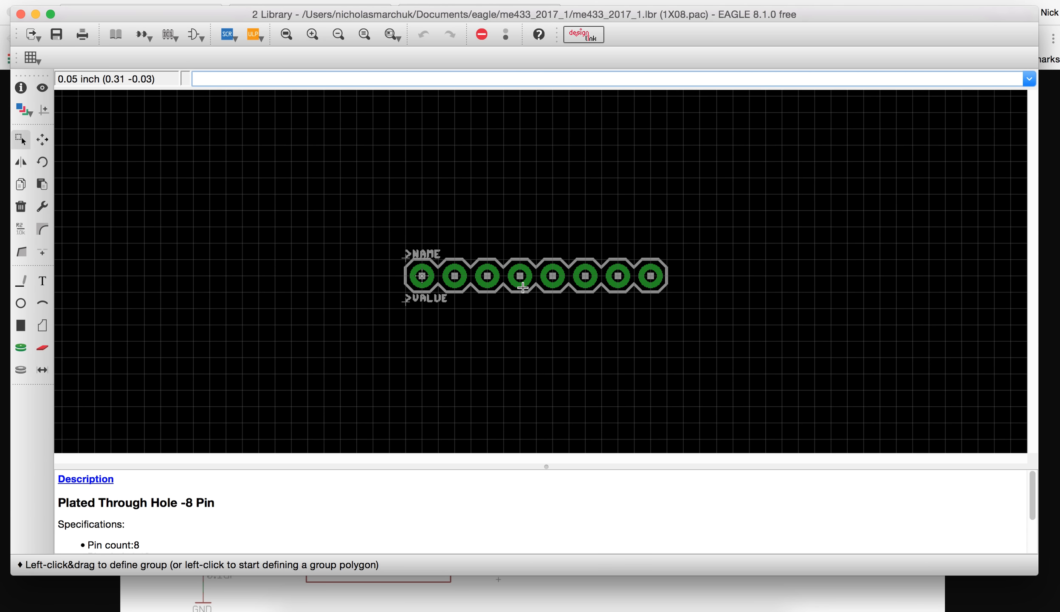
{"action": "scroll", "coordinate": [523, 288], "scroll_direction": "up", "scroll_amount": 3}
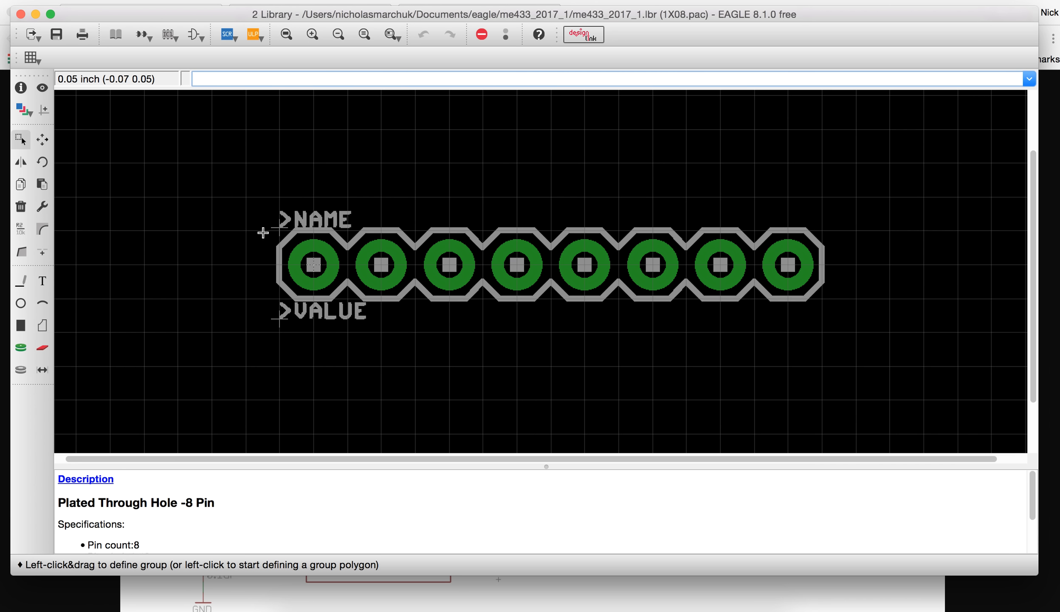
Move the >NAME and >VALUE texts down, clear of the 1X08 footprint outline
{"action": "left_click_drag", "start_coordinate": [263, 232], "coordinate": [829, 230]}
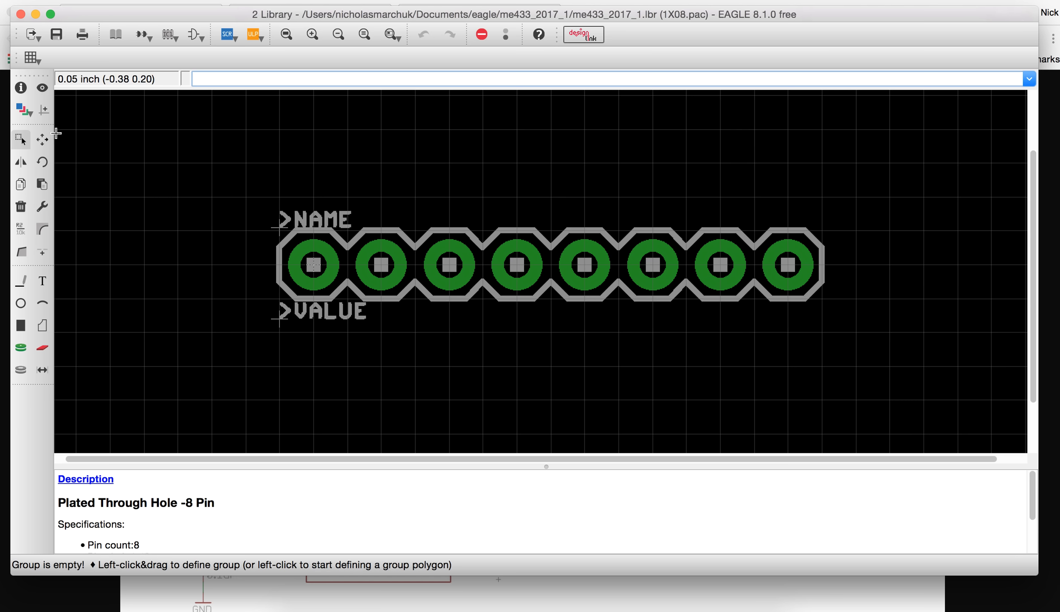
{"action": "left_click", "coordinate": [42, 139]}
{"action": "left_click", "coordinate": [279, 229]}
{"action": "left_click", "coordinate": [279, 397]}
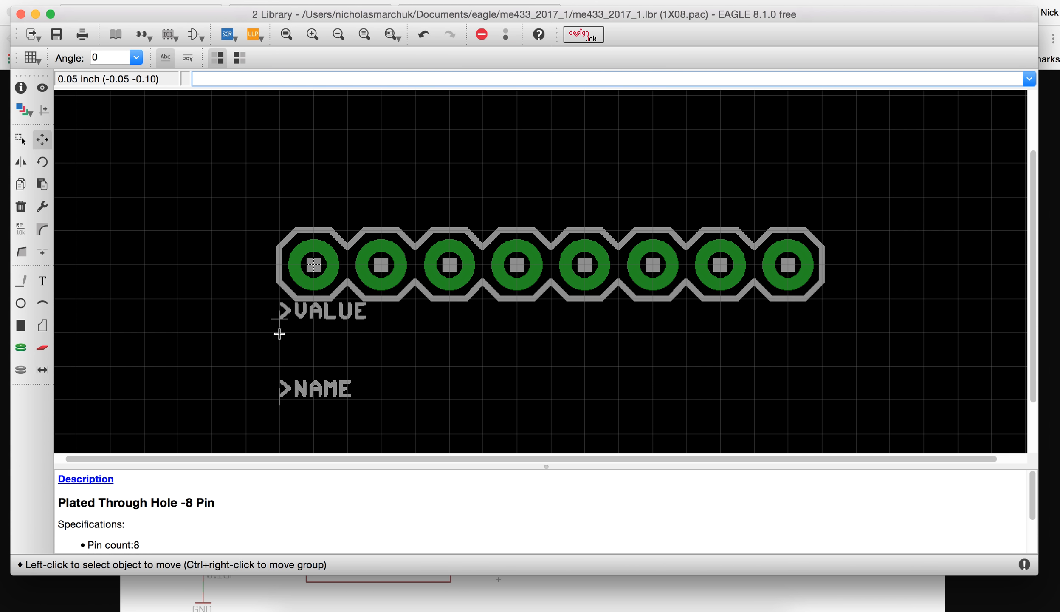
{"action": "left_click", "coordinate": [279, 334]}
{"action": "left_click", "coordinate": [279, 353]}
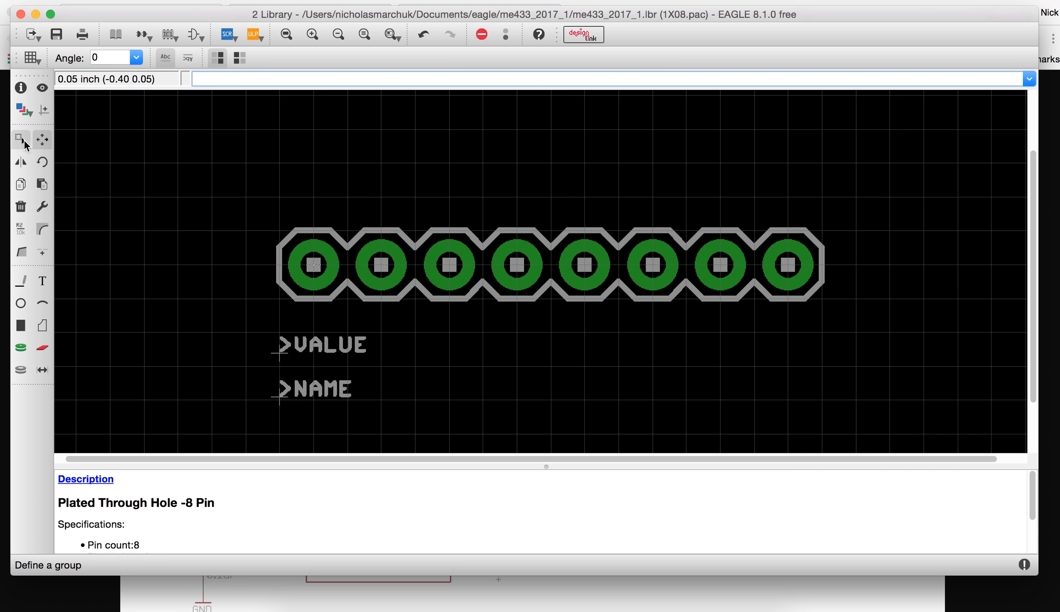
Delete the lower outline segments beneath the eight pads as a group
{"action": "left_click", "coordinate": [21, 139]}
{"action": "left_click_drag", "start_coordinate": [252, 292], "coordinate": [854, 339]}
{"action": "left_click", "coordinate": [21, 207]}
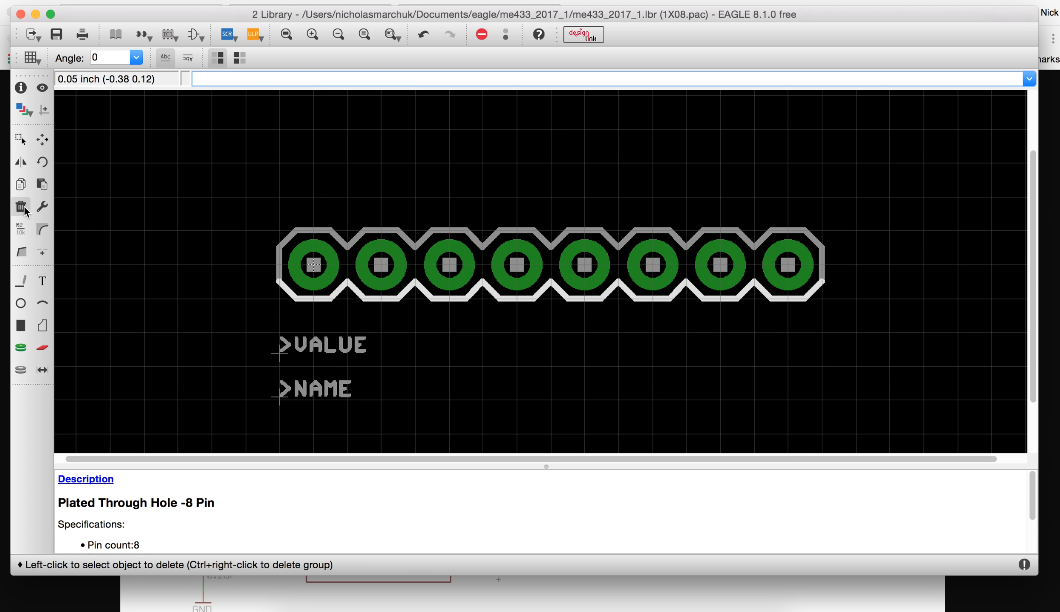
{"action": "right_click", "coordinate": [449, 303], "text": "ctrl"}
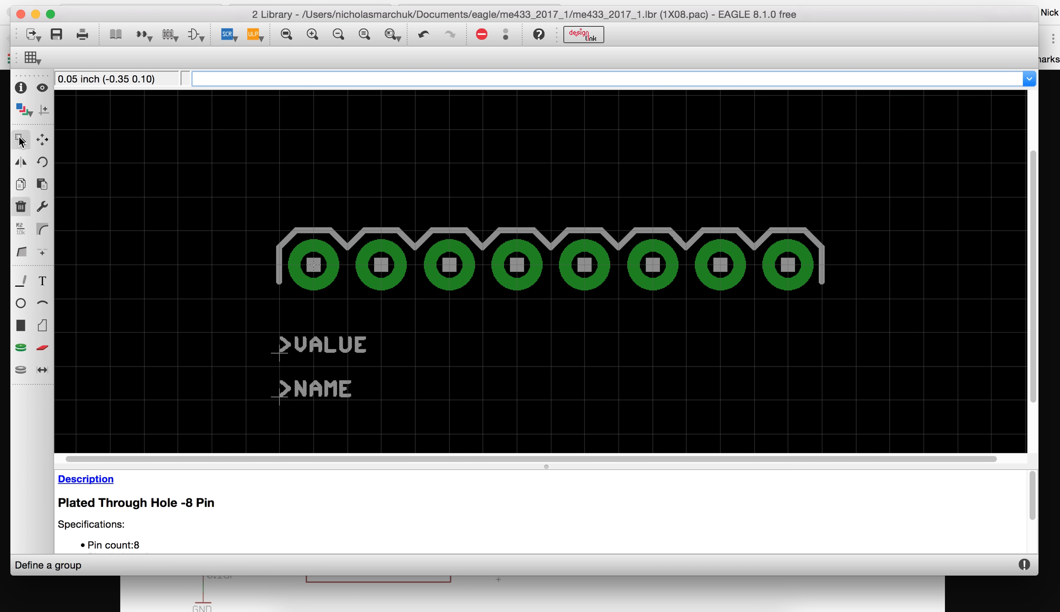
Delete the upper outline segments as a group, plus the vertical lines at both ends of the pad row
{"action": "left_click", "coordinate": [20, 138]}
{"action": "left_click_drag", "start_coordinate": [223, 181], "coordinate": [903, 253]}
{"action": "left_click", "coordinate": [20, 140]}
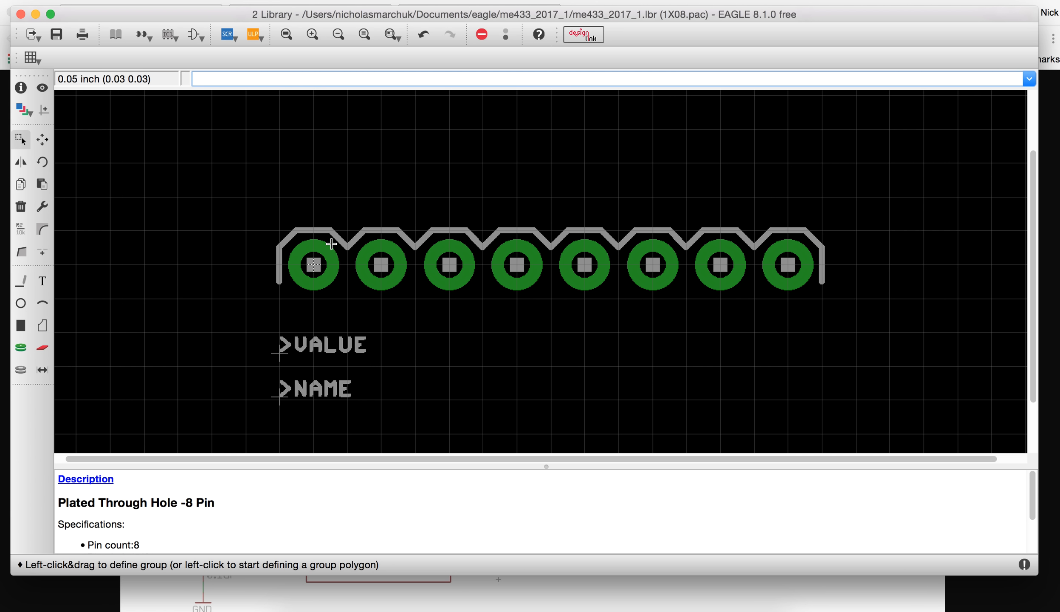
{"action": "left_click_drag", "start_coordinate": [227, 199], "coordinate": [866, 237]}
{"action": "left_click", "coordinate": [21, 206]}
{"action": "right_click", "coordinate": [372, 235], "text": "ctrl"}
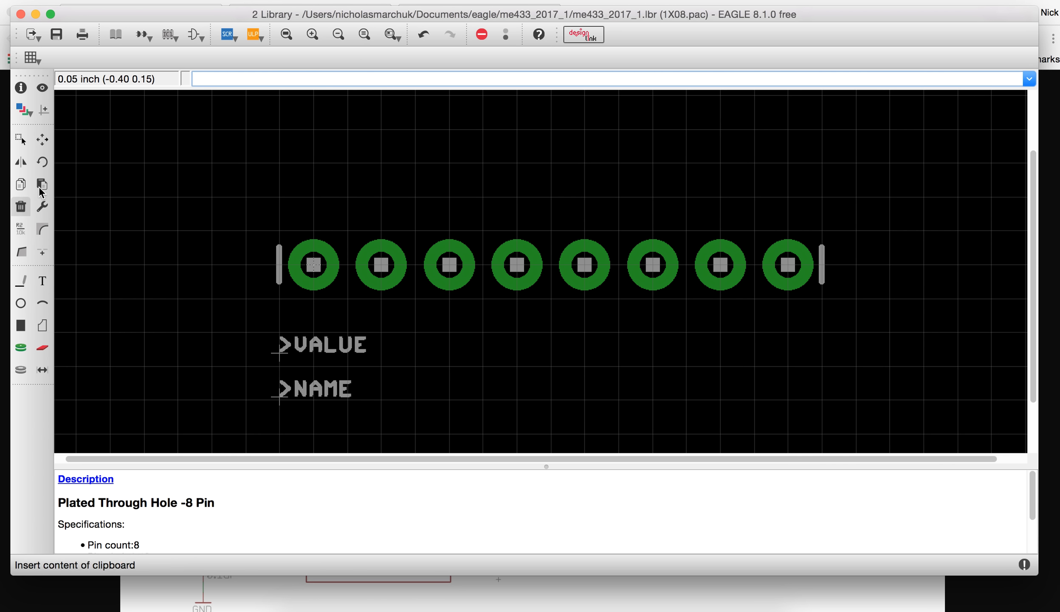
{"action": "left_click", "coordinate": [277, 274]}
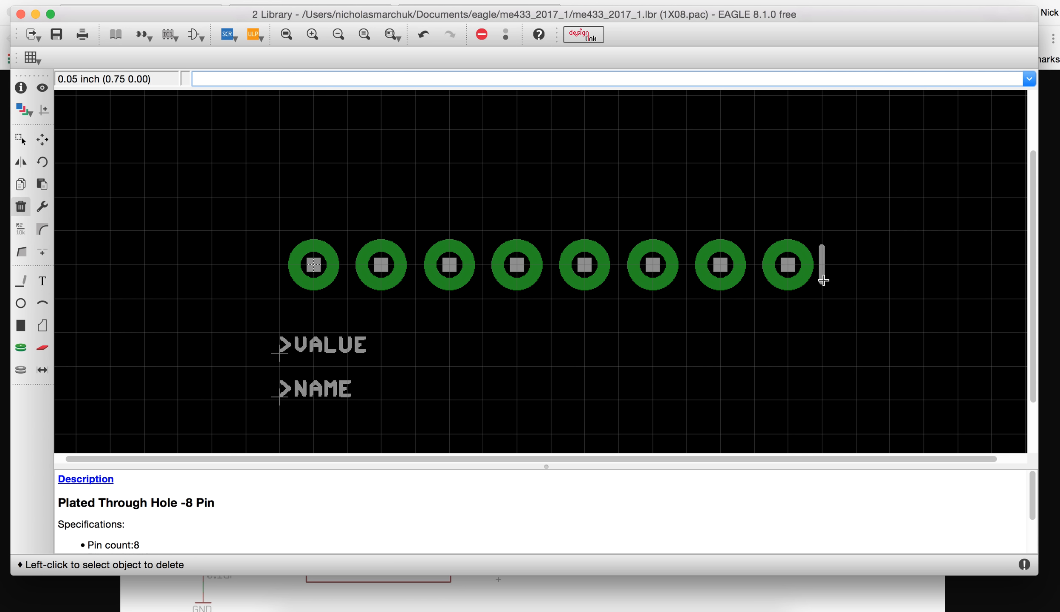
Separate the grey squares from the eight pads by moving one object of each overlapping pair up to y = 0.05 or 0.10 inch
{"action": "left_click", "coordinate": [42, 139]}
{"action": "left_click", "coordinate": [314, 264]}
{"action": "left_click", "coordinate": [315, 199]}
{"action": "left_click", "coordinate": [381, 264]}
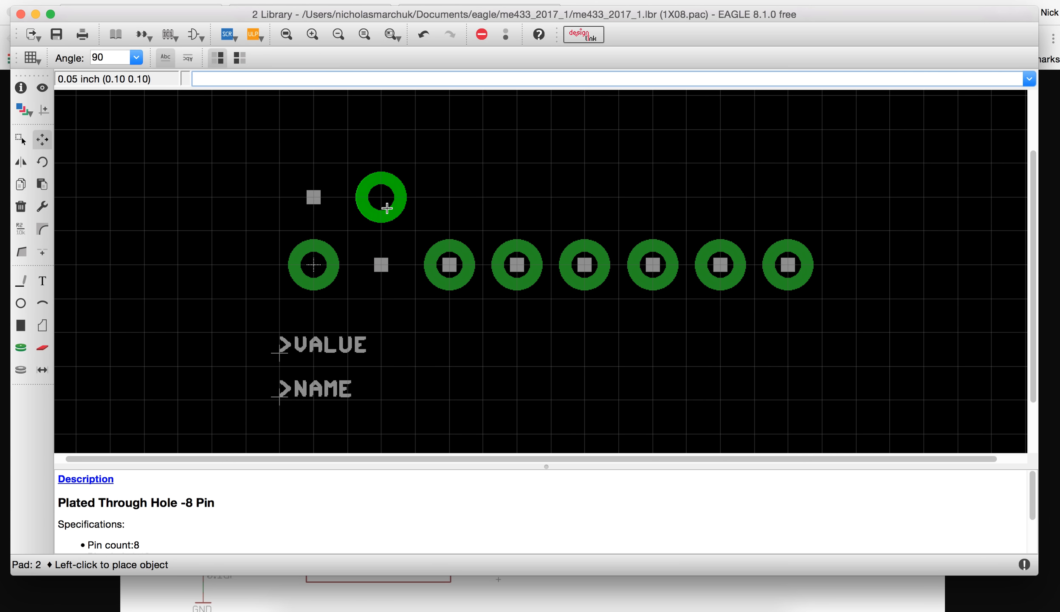
{"action": "left_click", "coordinate": [381, 230]}
{"action": "left_click", "coordinate": [460, 257]}
{"action": "left_click", "coordinate": [450, 231]}
{"action": "left_click", "coordinate": [516, 257]}
{"action": "left_click", "coordinate": [510, 204]}
{"action": "left_click", "coordinate": [574, 211]}
{"action": "left_click", "coordinate": [653, 264]}
{"action": "left_click", "coordinate": [653, 230]}
{"action": "left_click", "coordinate": [721, 264]}
{"action": "left_click", "coordinate": [720, 230]}
{"action": "left_click", "coordinate": [788, 265]}
{"action": "left_click", "coordinate": [788, 231]}
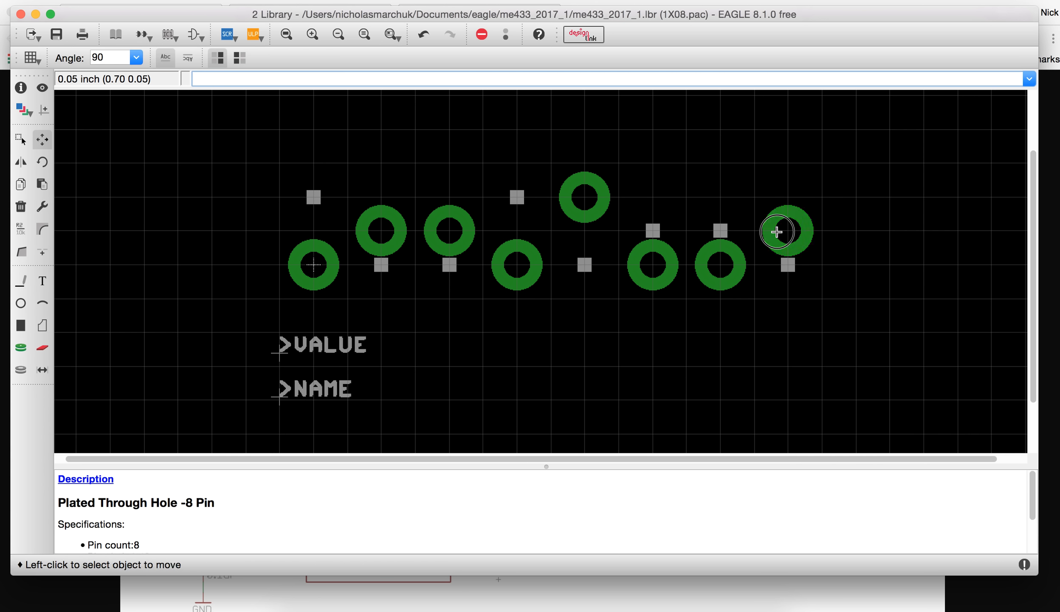
Delete all the grey squares, leaving only the eight pads and the two texts
{"action": "left_click", "coordinate": [21, 206]}
{"action": "left_click", "coordinate": [313, 197]}
{"action": "left_click", "coordinate": [449, 265]}
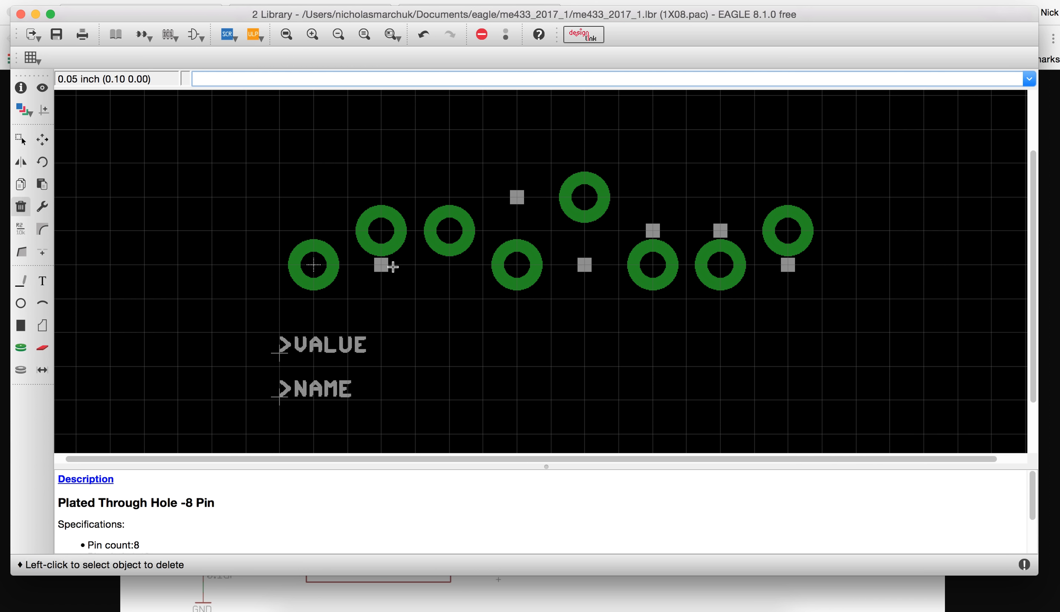
{"action": "left_click", "coordinate": [518, 199]}
{"action": "left_click", "coordinate": [657, 229]}
{"action": "left_click", "coordinate": [726, 231]}
{"action": "left_click", "coordinate": [791, 265]}
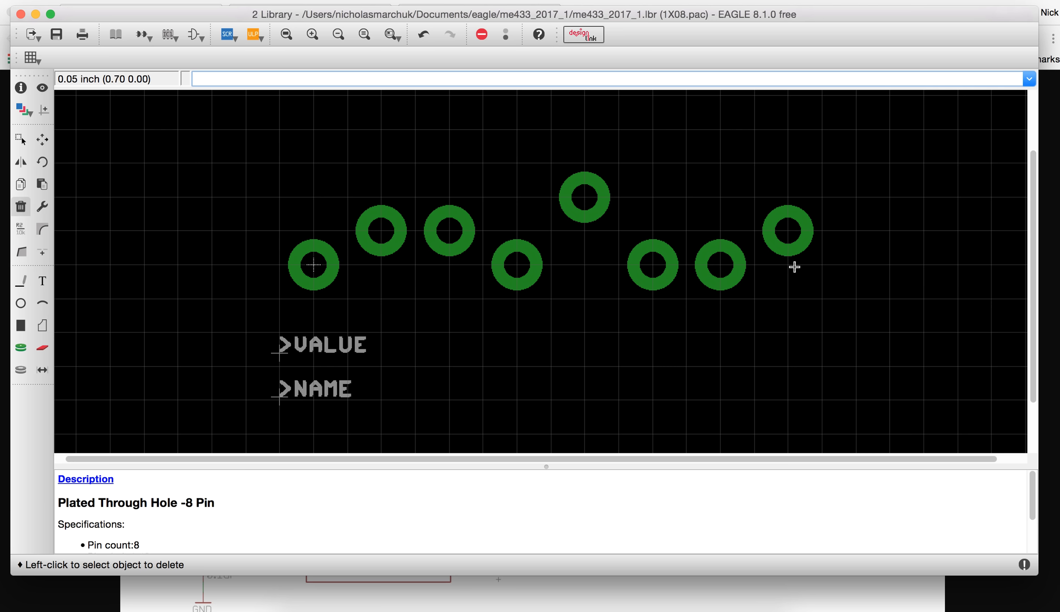
Move pads 2, 3, 5 and 8 back down to y = 0, in line with the other pads
{"action": "left_click", "coordinate": [43, 143]}
{"action": "left_click", "coordinate": [384, 232]}
{"action": "left_click", "coordinate": [382, 264]}
{"action": "left_click", "coordinate": [458, 237]}
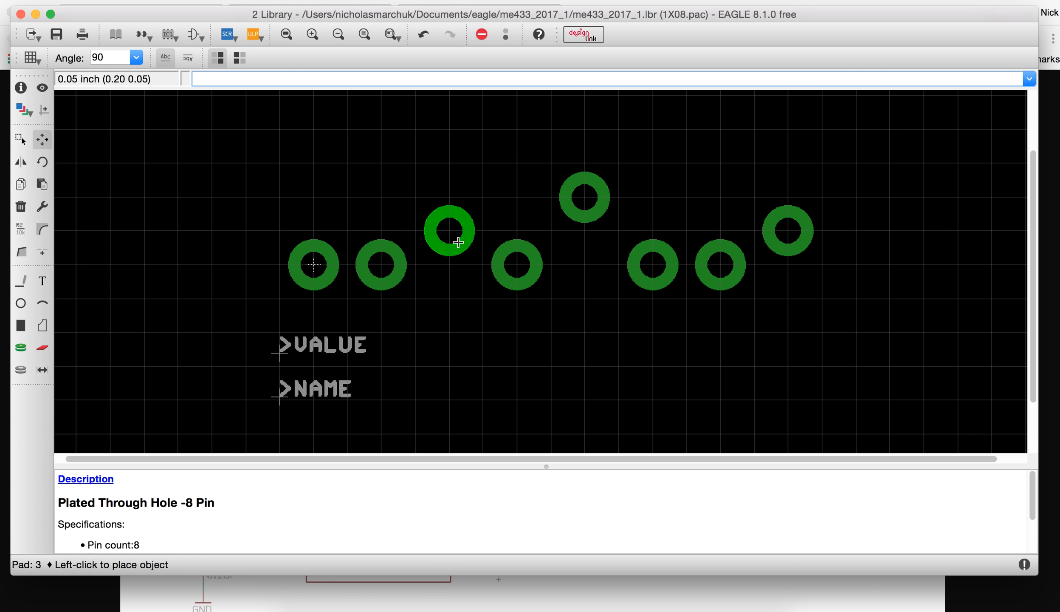
{"action": "left_click", "coordinate": [458, 271]}
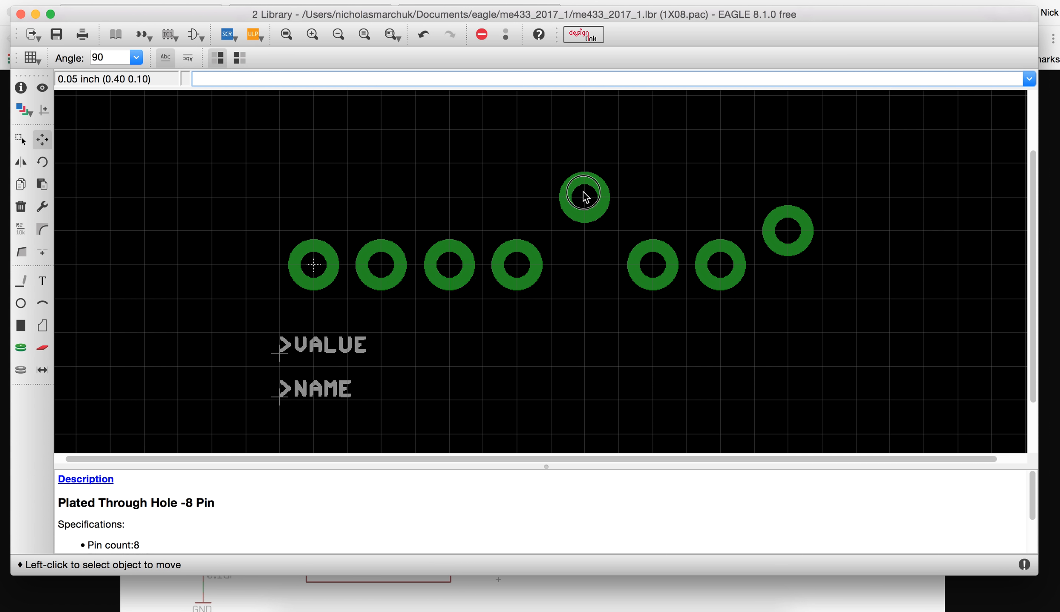
{"action": "left_click", "coordinate": [590, 214]}
{"action": "left_click", "coordinate": [584, 265]}
{"action": "left_click", "coordinate": [785, 237]}
{"action": "left_click", "coordinate": [787, 264]}
Place the >VALUE text just below the first pad and the >NAME text just above it
{"action": "left_click", "coordinate": [275, 352]}
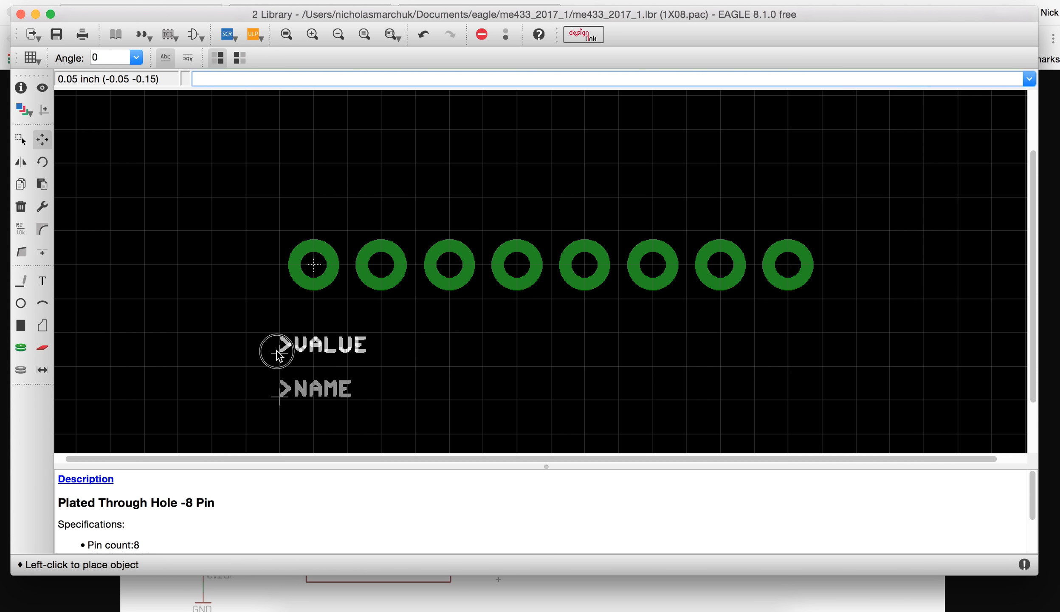
{"action": "left_click", "coordinate": [275, 318]}
{"action": "left_click", "coordinate": [276, 395]}
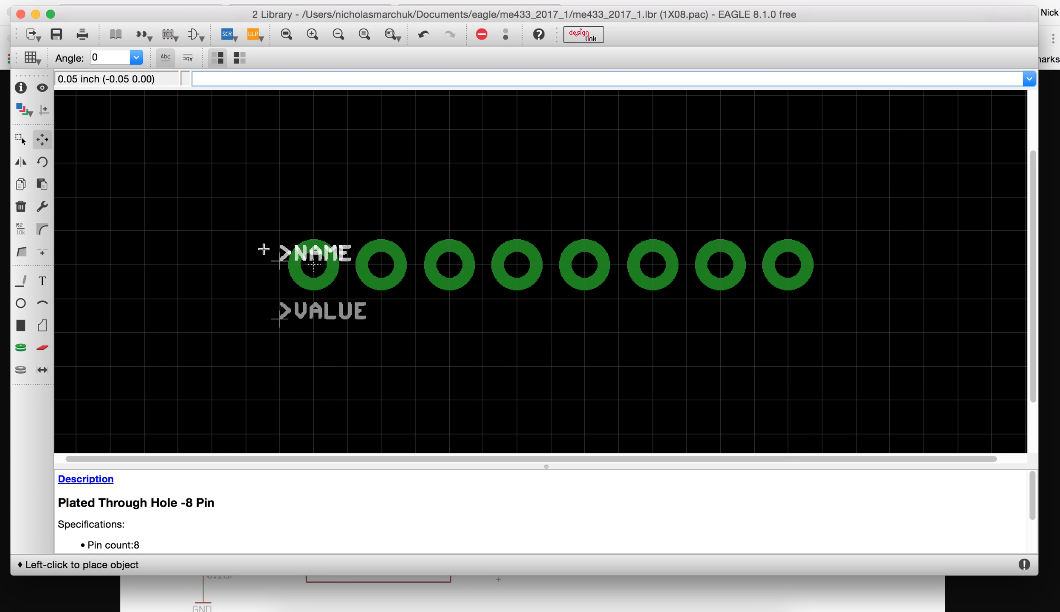
{"action": "left_click", "coordinate": [276, 226]}
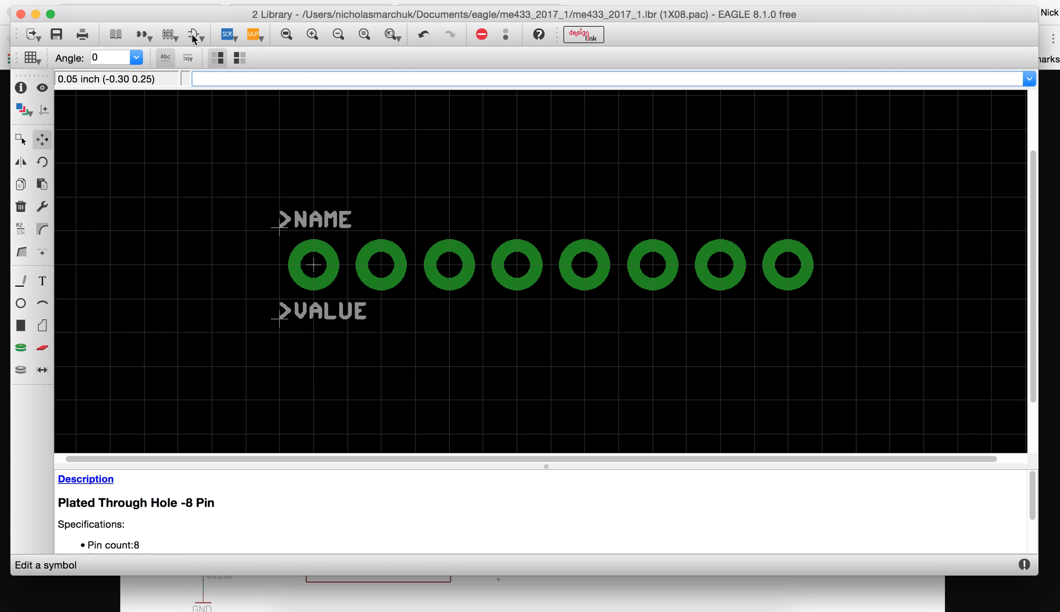
Create a new device named CONN_08 in the library
{"action": "left_click", "coordinate": [143, 34]}
{"action": "left_click", "coordinate": [154, 185]}
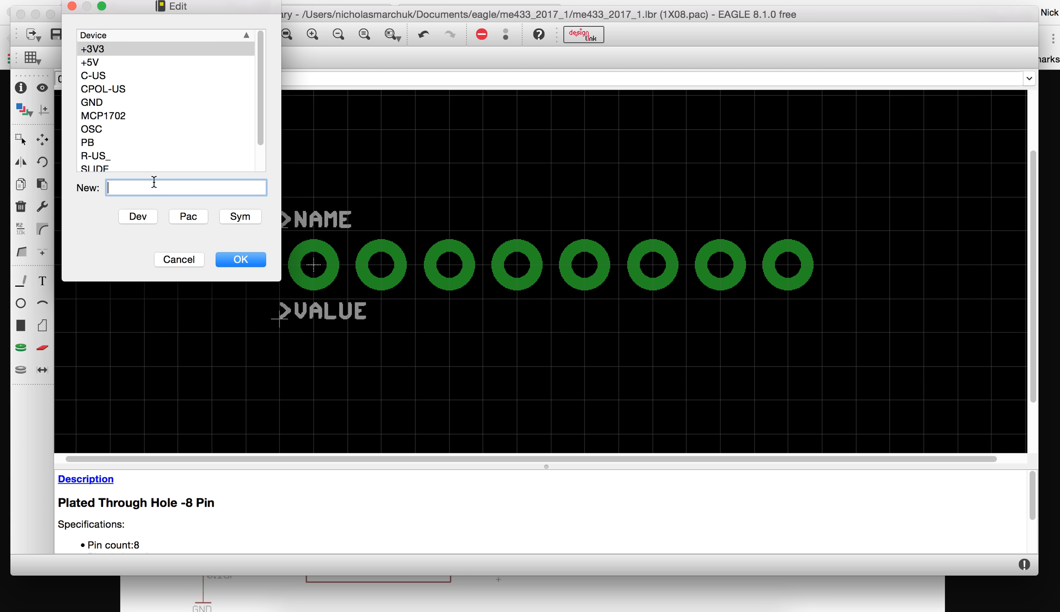
{"action": "type", "text": "CONN_08"}
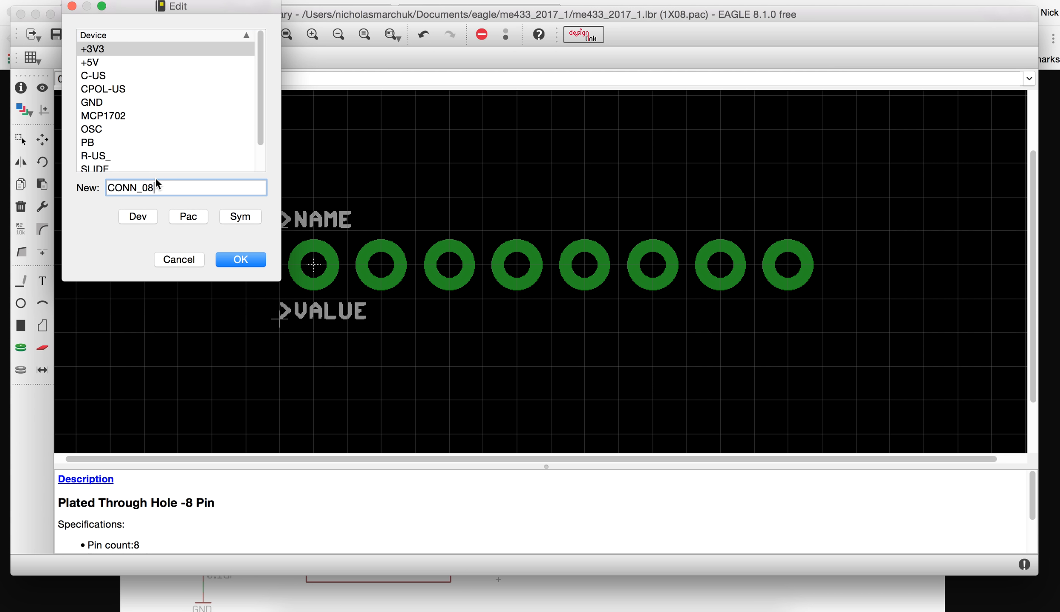
{"action": "left_click", "coordinate": [239, 260]}
{"action": "left_click", "coordinate": [321, 287]}
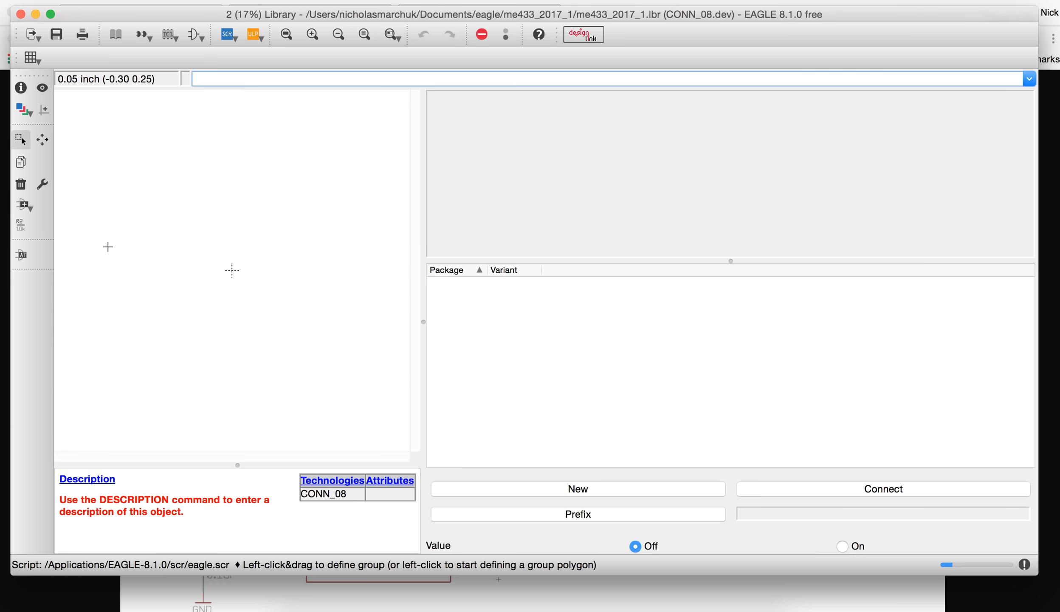
Add the CONN_08 symbol to the device at the origin
{"action": "left_click", "coordinate": [25, 203]}
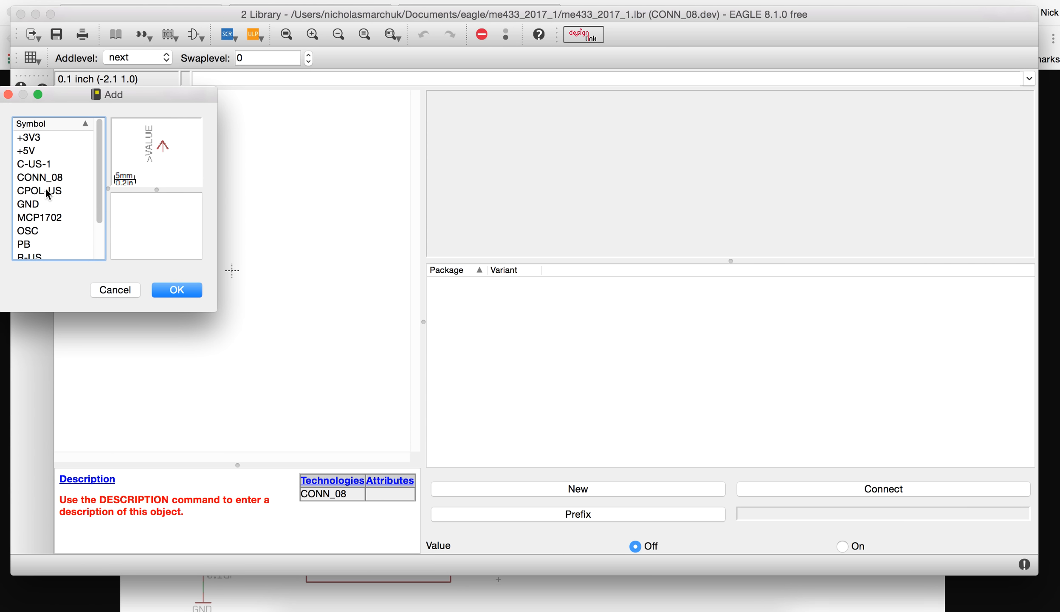
{"action": "left_click", "coordinate": [58, 217]}
{"action": "scroll", "coordinate": [58, 219], "scroll_direction": "down", "scroll_amount": 3}
{"action": "scroll", "coordinate": [58, 220], "scroll_direction": "up", "scroll_amount": 3}
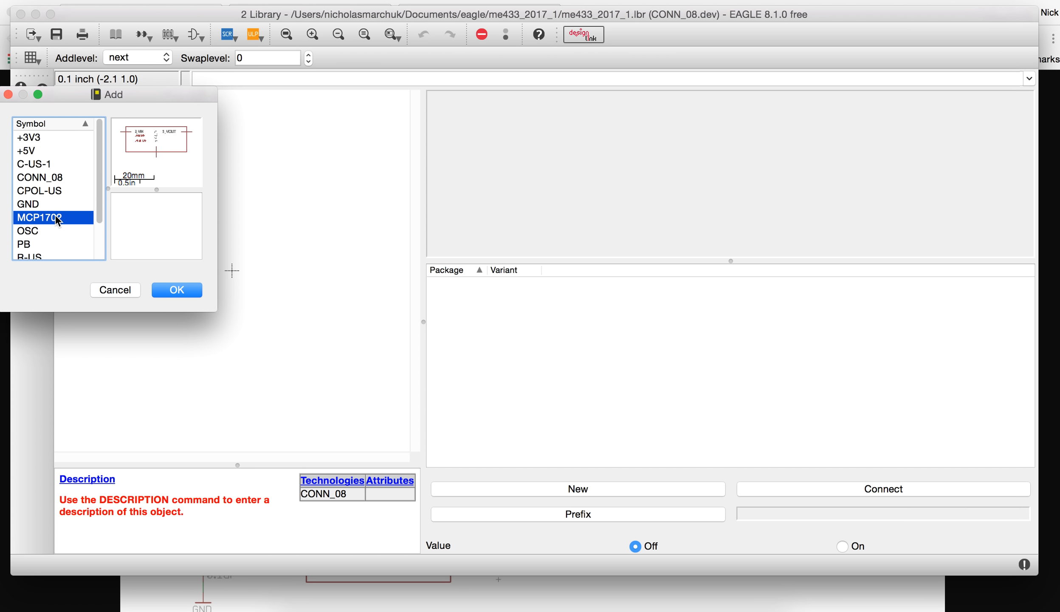
{"action": "left_click", "coordinate": [48, 178]}
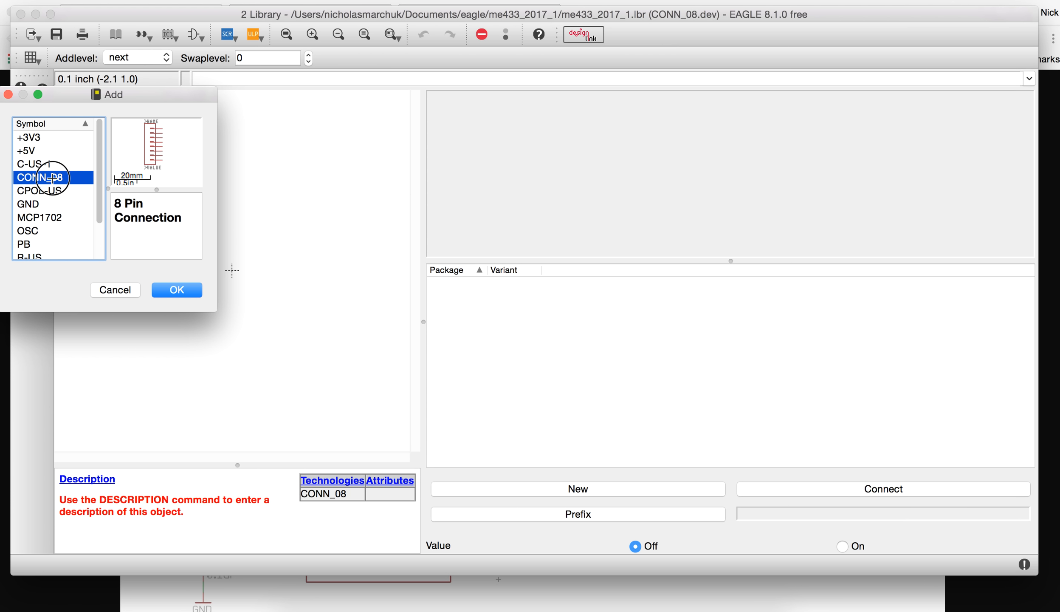
{"action": "left_click", "coordinate": [176, 290]}
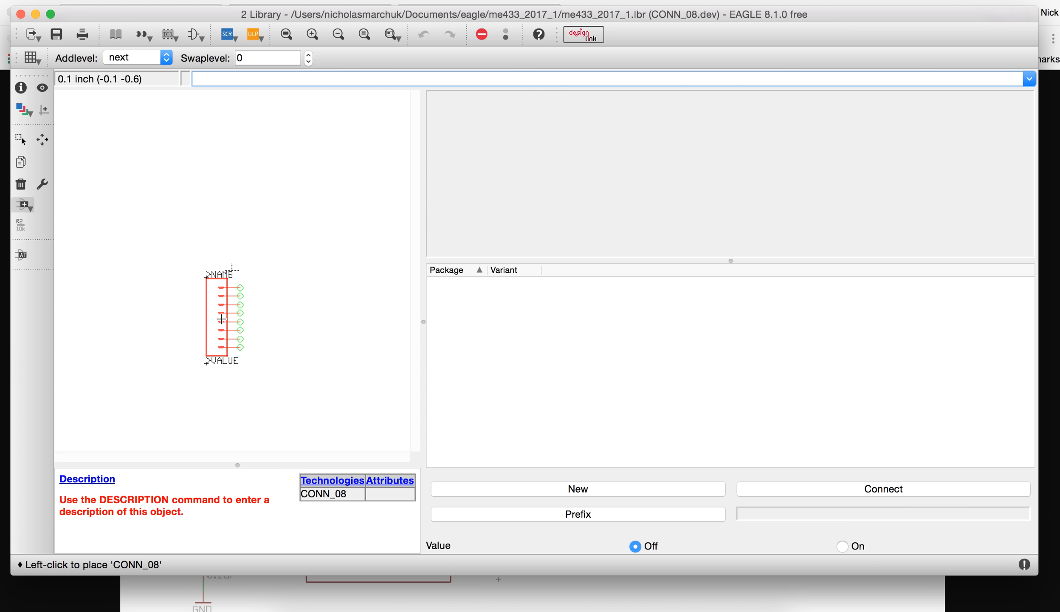
{"action": "left_click", "coordinate": [235, 272]}
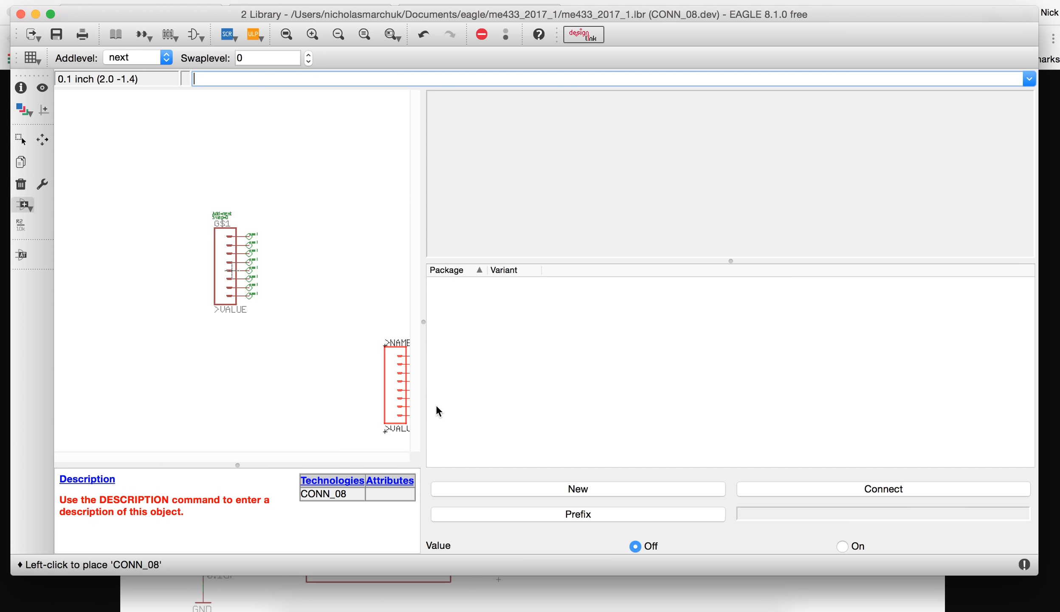
Add the 1X08 package as a variant of the CONN_08 device
{"action": "left_click", "coordinate": [585, 490]}
{"action": "type", "text": "1x08"}
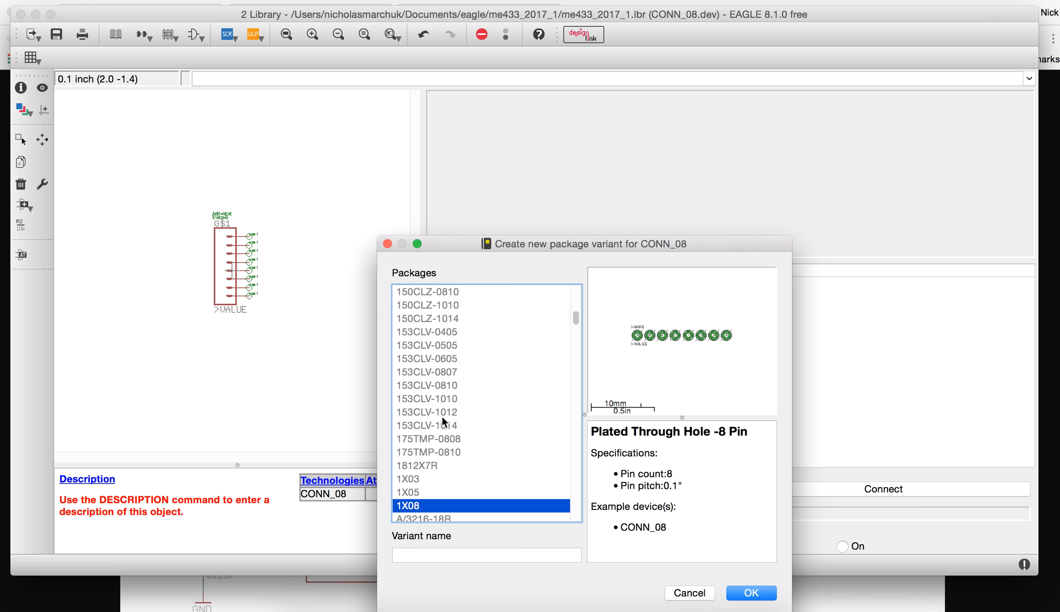
{"action": "left_click", "coordinate": [766, 596]}
Connect the eight CONN_08 pins to the 1X08 pads in order, and save the library
{"action": "left_click", "coordinate": [863, 493]}
{"action": "left_click", "coordinate": [446, 519]}
{"action": "left_click", "coordinate": [447, 518]}
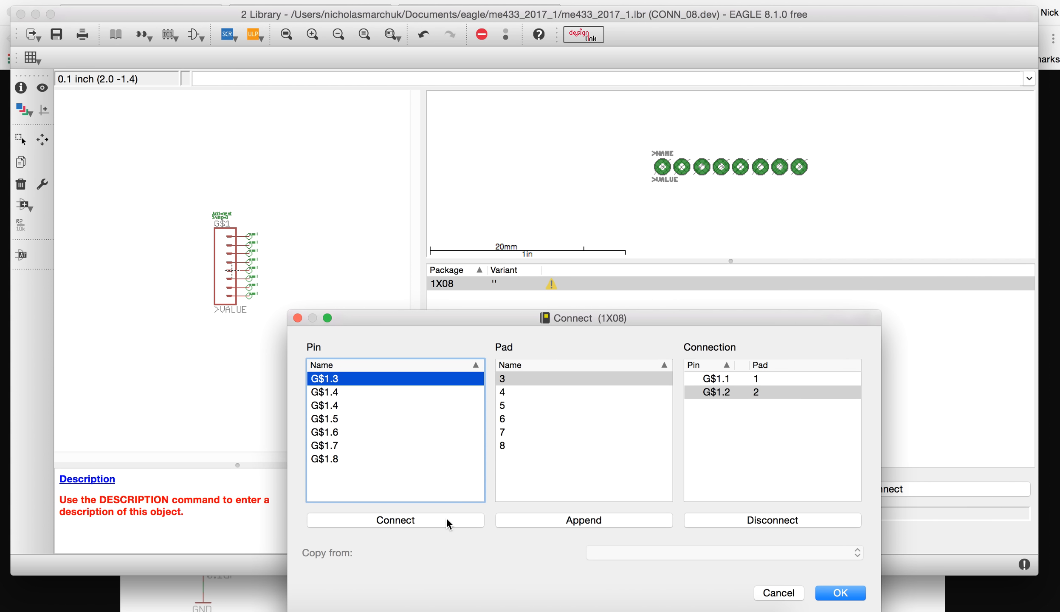
{"action": "left_click", "coordinate": [446, 519]}
{"action": "left_click", "coordinate": [446, 519]}
{"action": "left_click", "coordinate": [447, 519]}
{"action": "left_click", "coordinate": [447, 519]}
{"action": "left_click", "coordinate": [447, 519]}
{"action": "left_click", "coordinate": [447, 519]}
{"action": "left_click", "coordinate": [862, 592]}
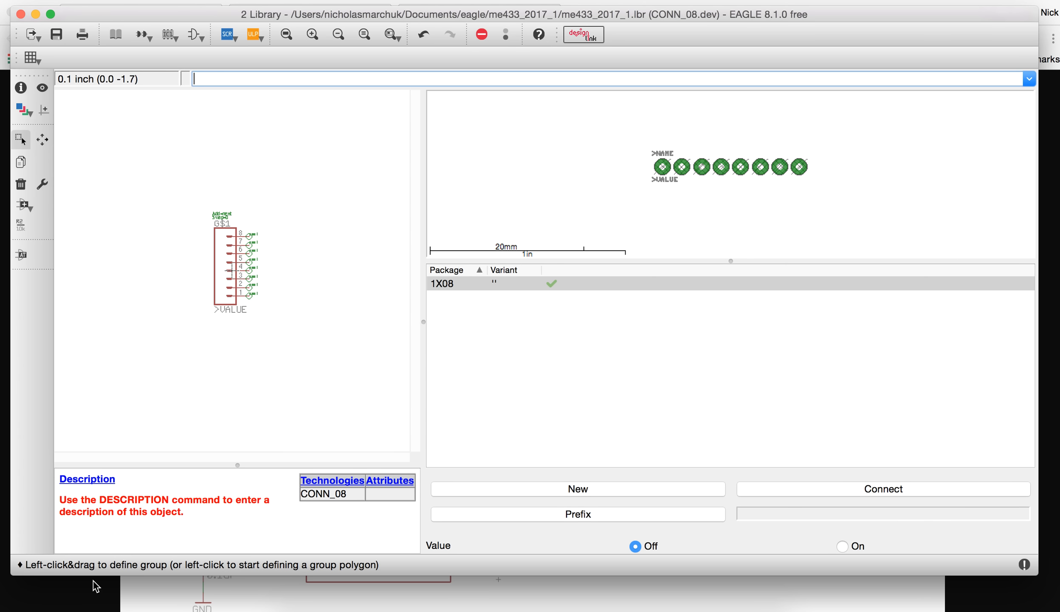
{"action": "left_click", "coordinate": [56, 34]}
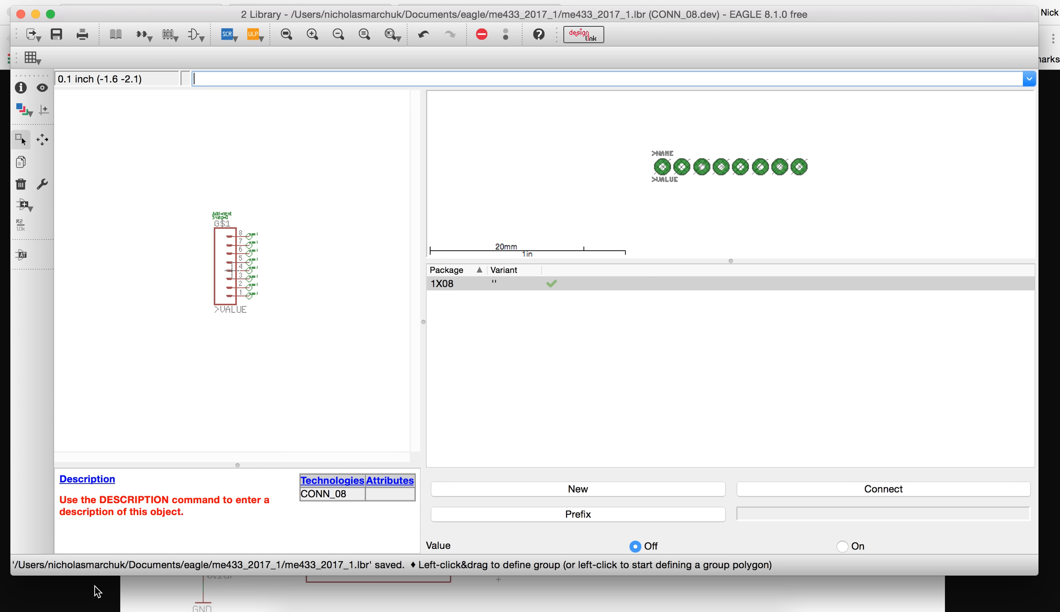
Check the five-pin J2 connector in the reference schematic and create a new library symbol named PICKIT3
{"action": "left_click", "coordinate": [98, 590]}
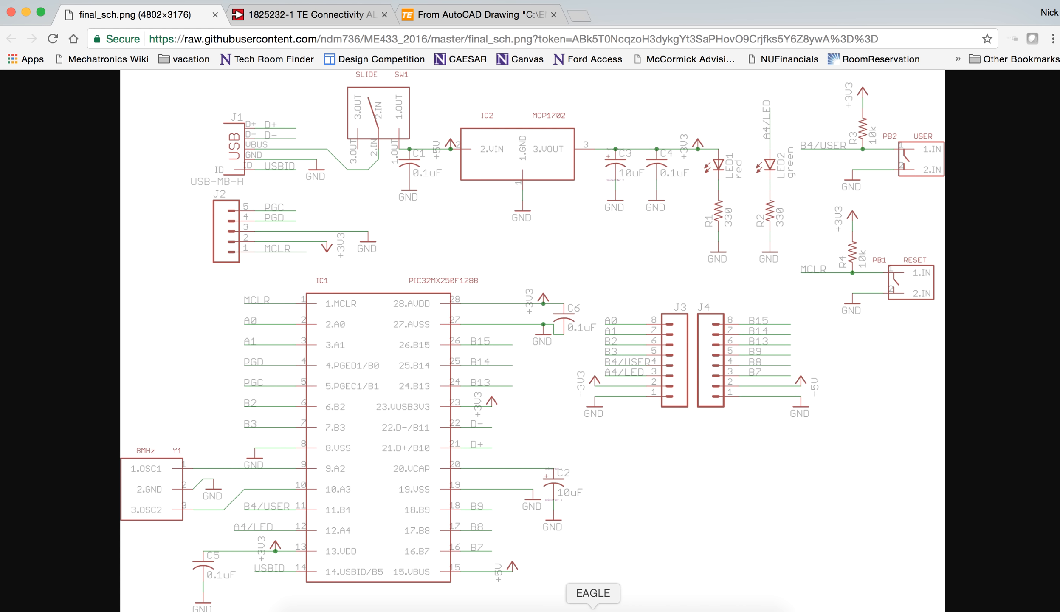
{"action": "left_click", "coordinate": [594, 608]}
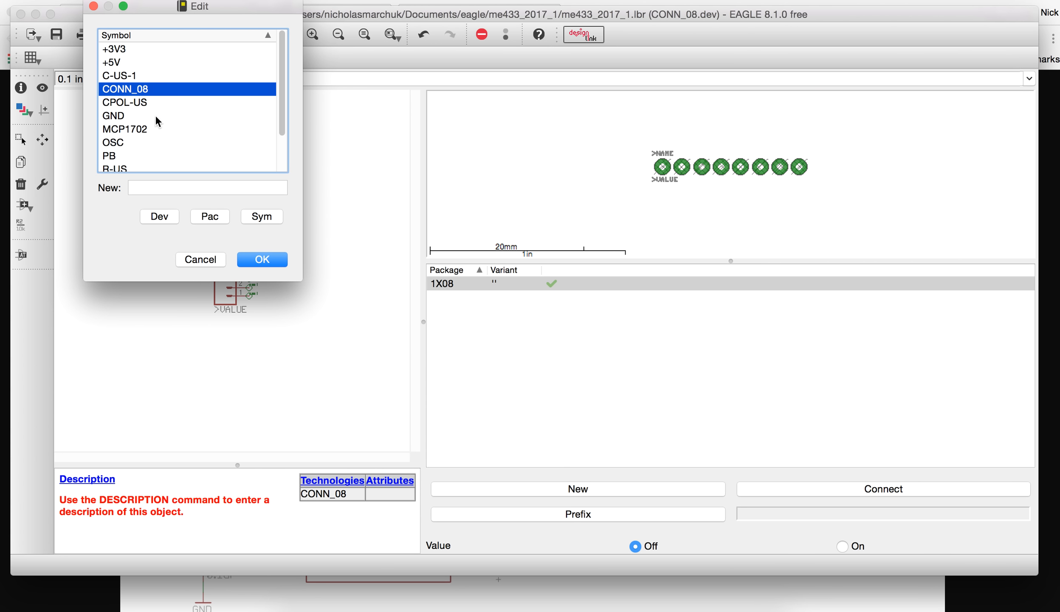
{"action": "scroll", "coordinate": [158, 122], "scroll_direction": "down", "scroll_amount": 3}
{"action": "left_click", "coordinate": [150, 190]}
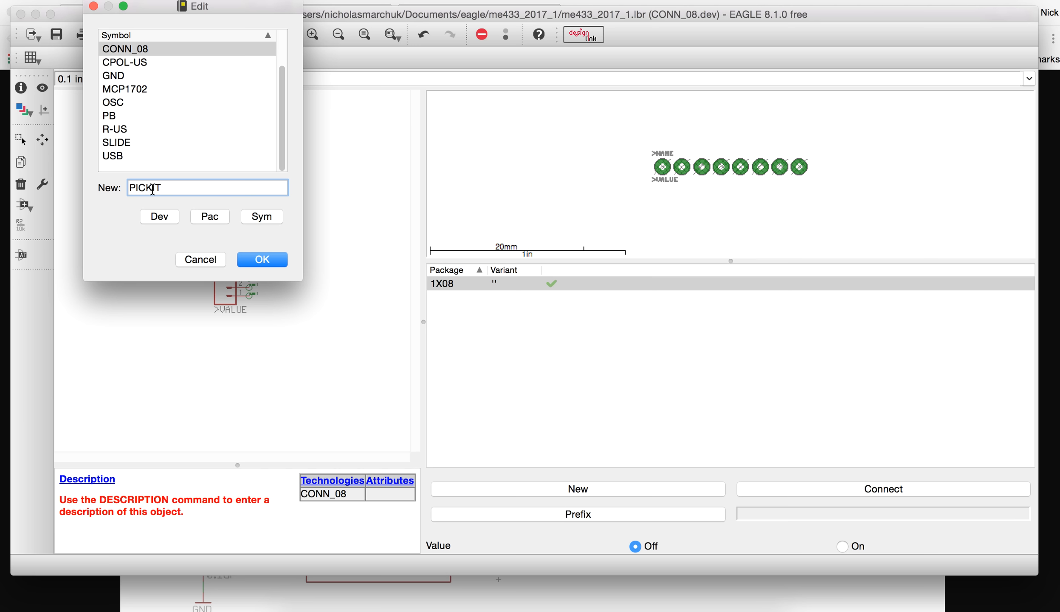
{"action": "type", "text": "PICKIT3"}
{"action": "left_click", "coordinate": [266, 263]}
{"action": "left_click", "coordinate": [302, 287]}
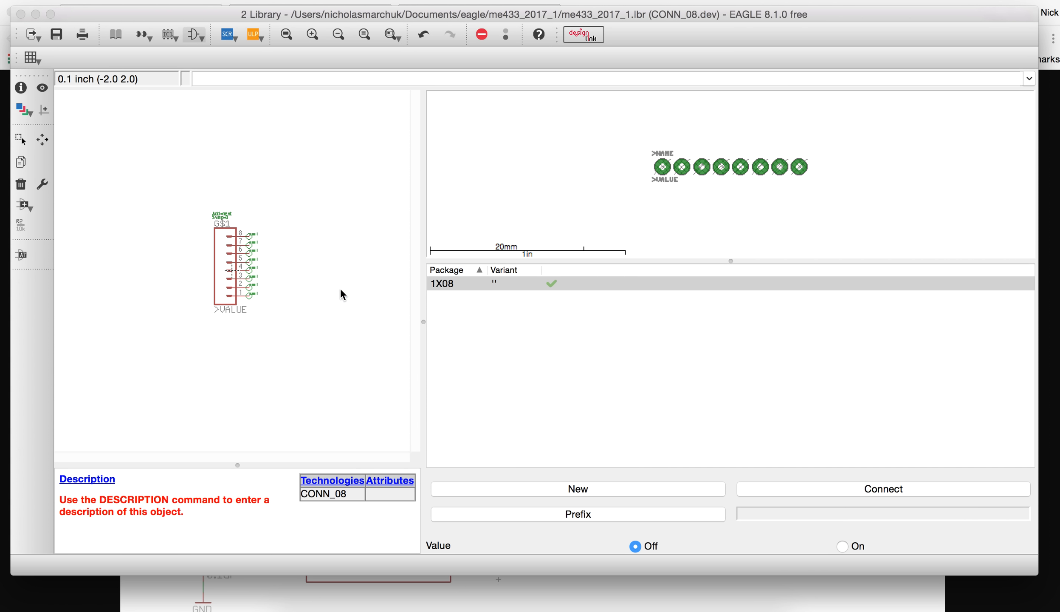
Place five pins in a vertical column at x = -0.2 inch, spaced 0.2 inch apart from y = 0.4 to y = -0.4
{"action": "left_click", "coordinate": [20, 348]}
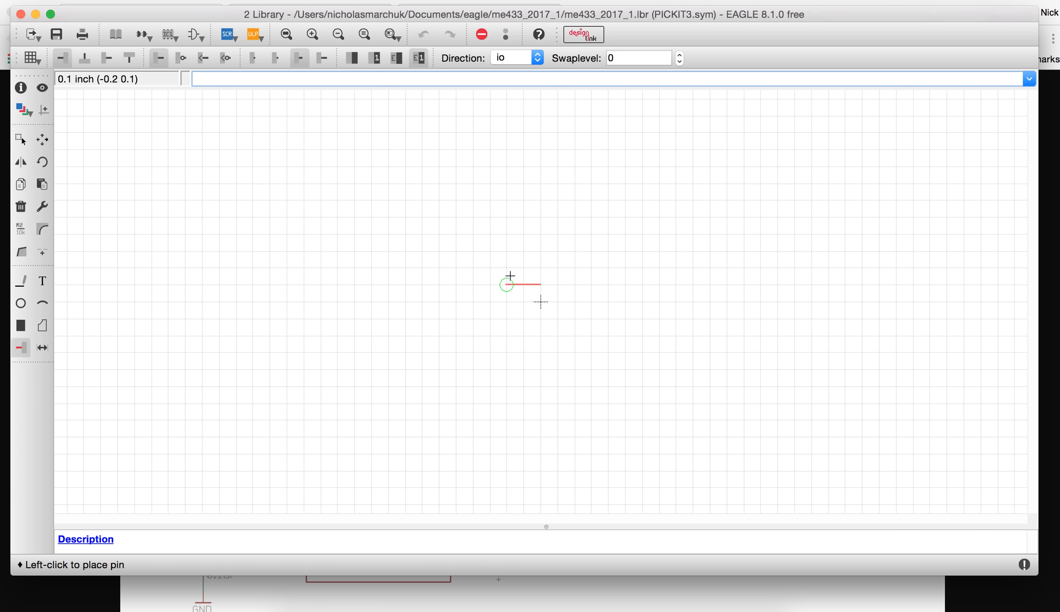
{"action": "left_click", "coordinate": [508, 234]}
{"action": "left_click", "coordinate": [508, 267]}
{"action": "left_click", "coordinate": [508, 301]}
{"action": "left_click", "coordinate": [508, 335]}
{"action": "left_click", "coordinate": [509, 369]}
Place the >NAME text above the first pin of the PICKIT3 symbol, with the >VALUE text directly beneath it
{"action": "left_click", "coordinate": [42, 281]}
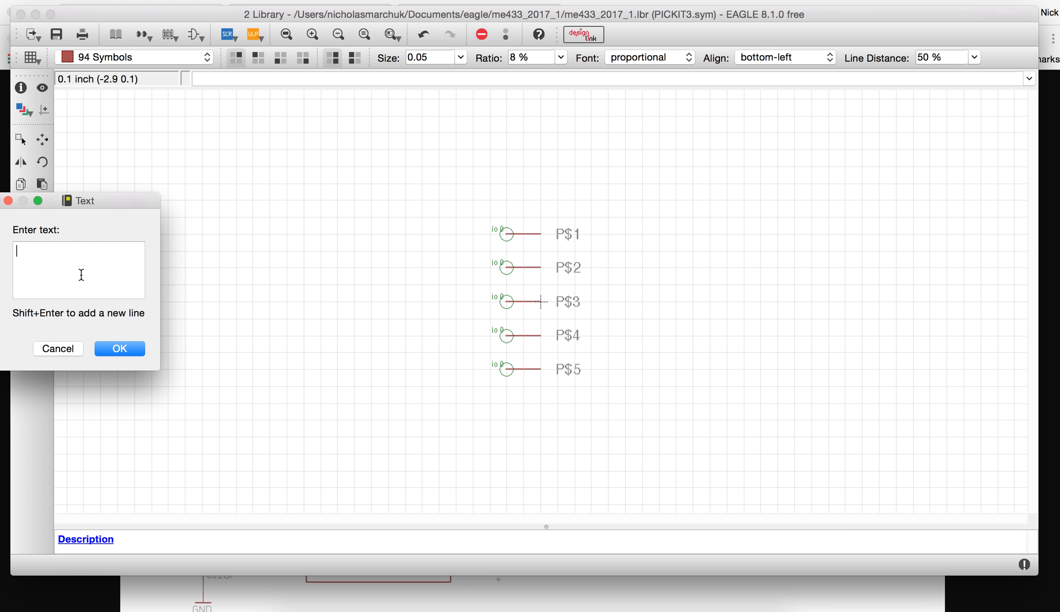
{"action": "type", "text": ">NAME"}
{"action": "key", "text": "Return"}
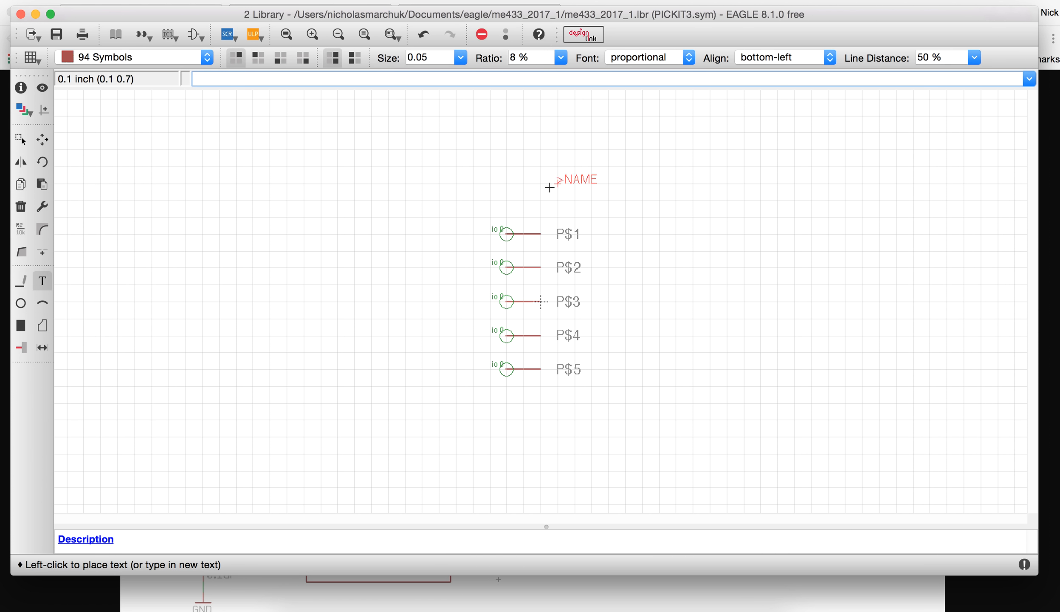
{"action": "left_click", "coordinate": [540, 199]}
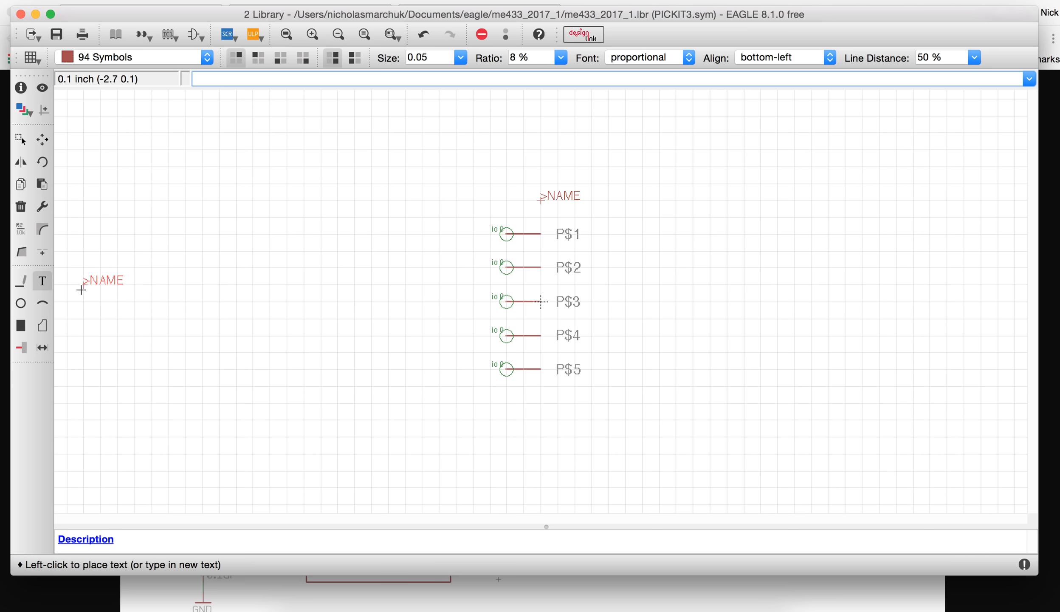
{"action": "left_click", "coordinate": [42, 280]}
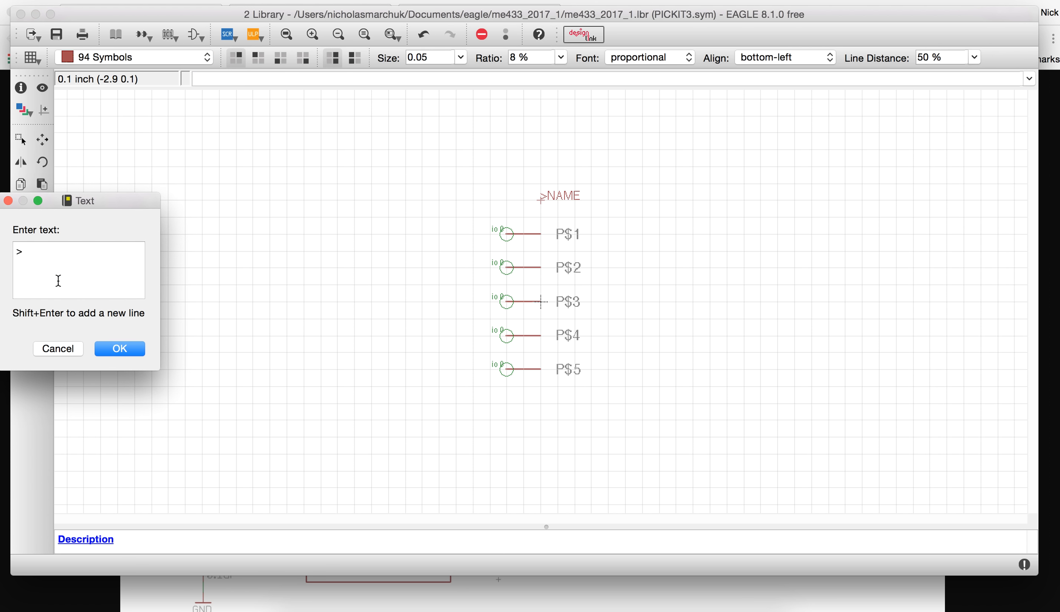
{"action": "type", "text": ">VALUE"}
{"action": "left_click", "coordinate": [128, 354]}
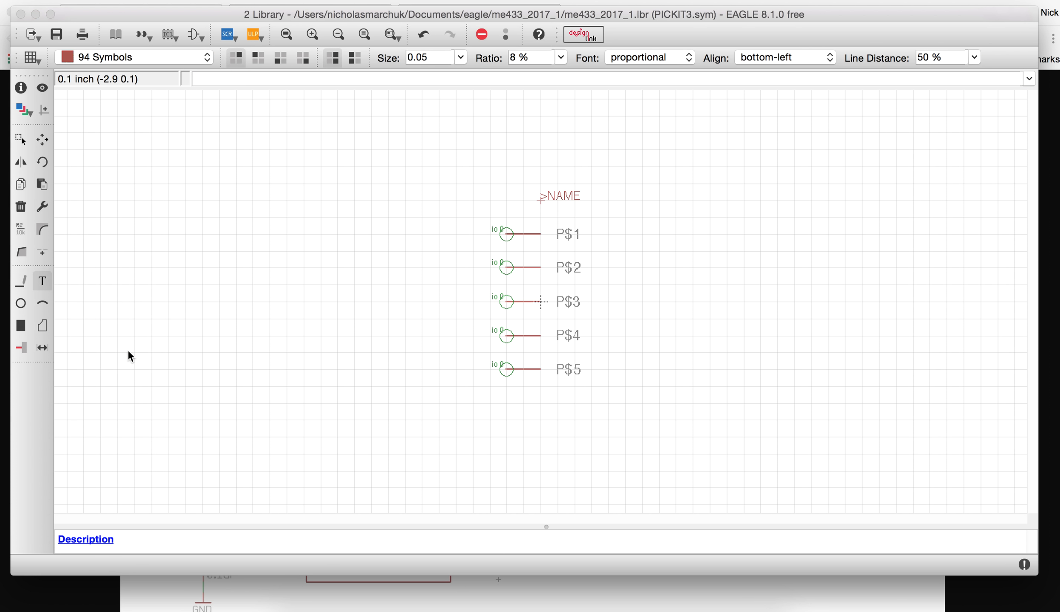
{"action": "left_click", "coordinate": [541, 216]}
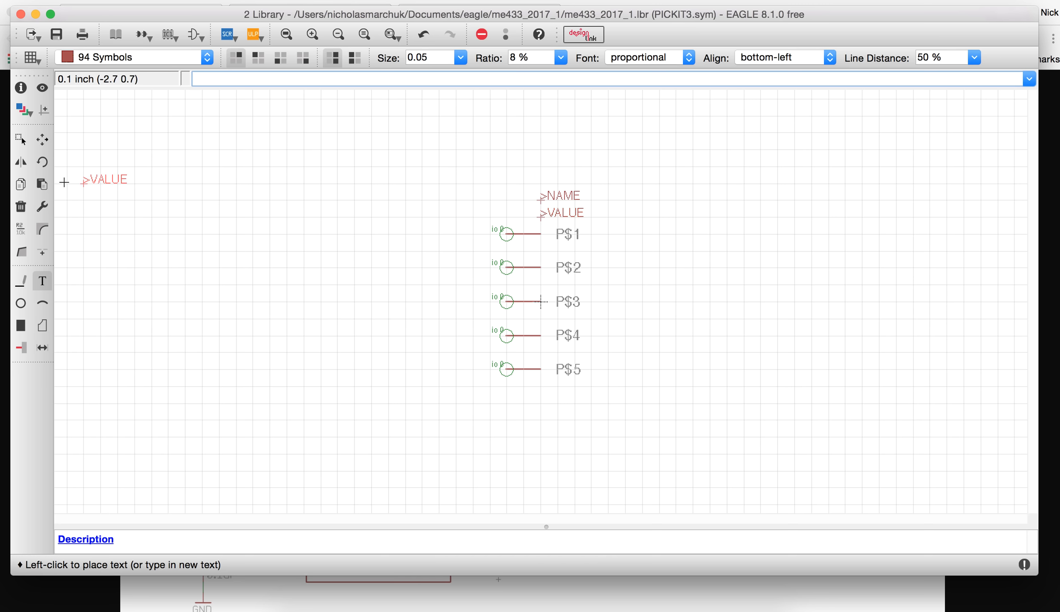
Name the first three pins from the top MCLR, VDD and GND
{"action": "left_click", "coordinate": [20, 229]}
{"action": "left_click", "coordinate": [508, 235]}
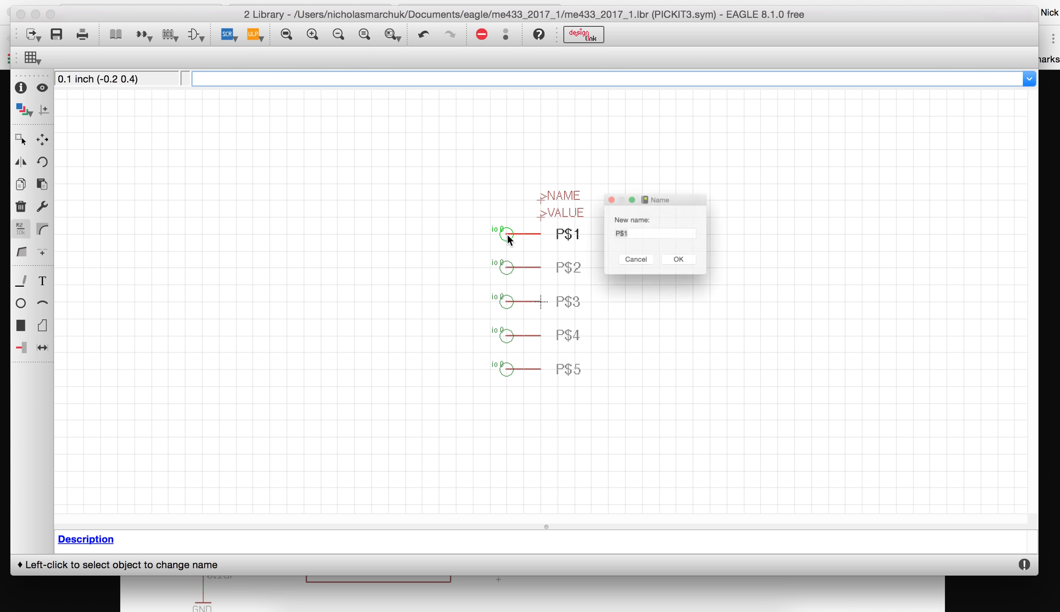
{"action": "type", "text": "MCLR"}
{"action": "key", "text": "Return"}
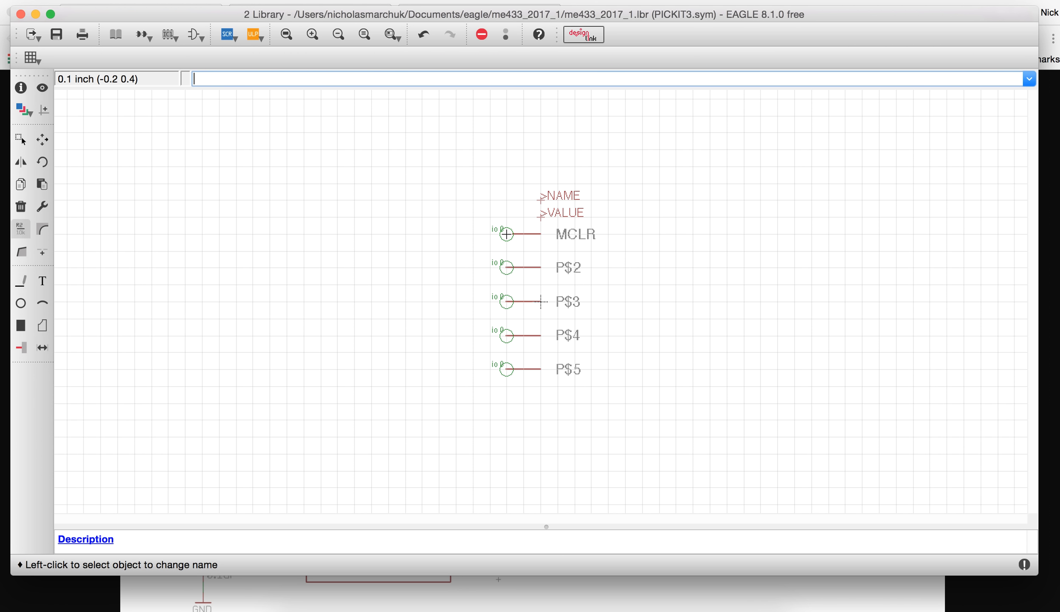
{"action": "left_click", "coordinate": [507, 269]}
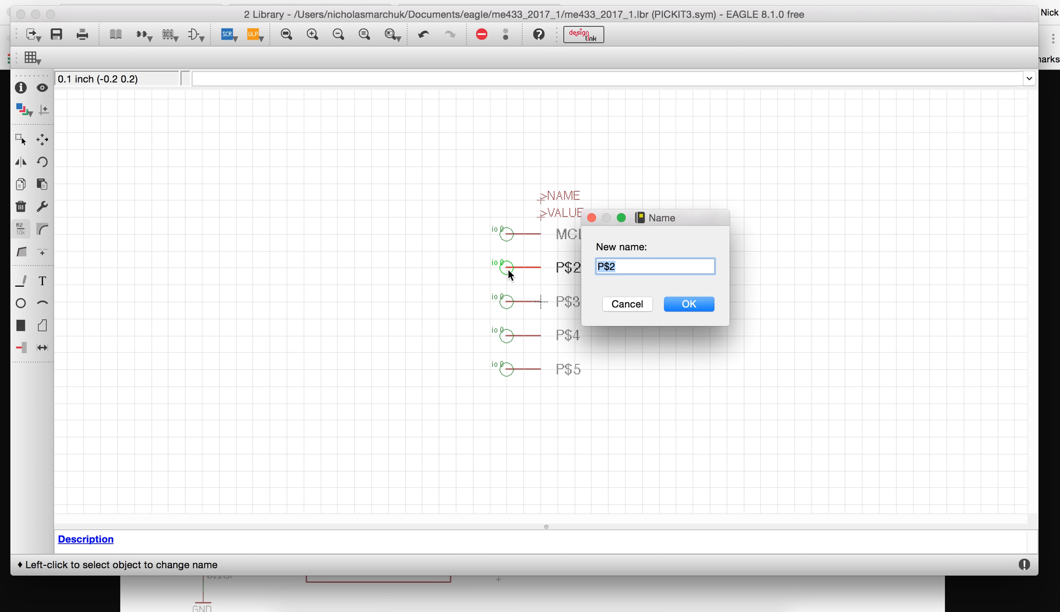
{"action": "key", "text": "Escape"}
{"action": "left_click", "coordinate": [510, 301]}
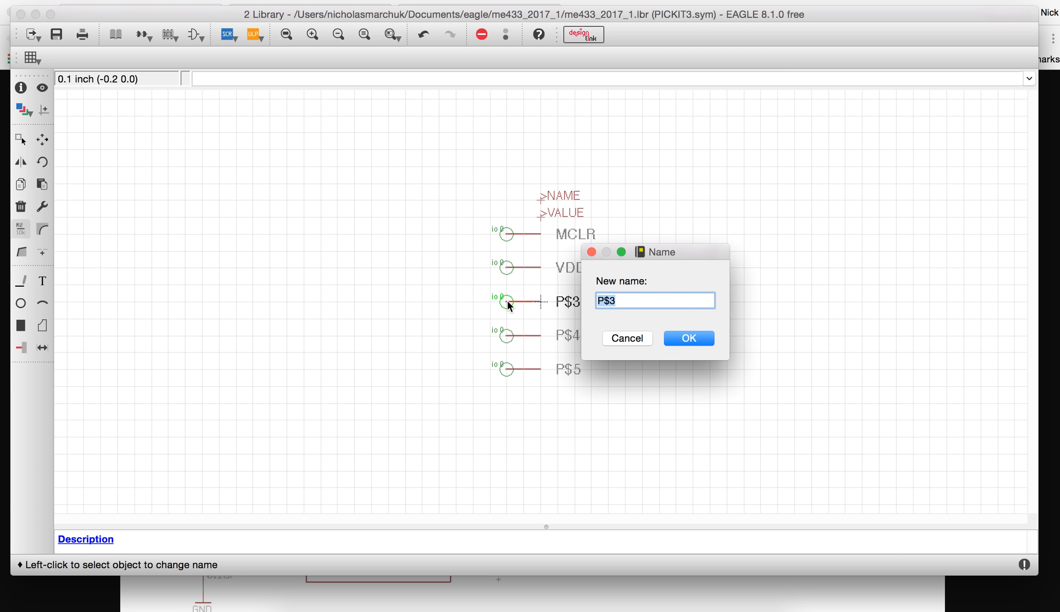
{"action": "type", "text": "GND"}
{"action": "key", "text": "Return"}
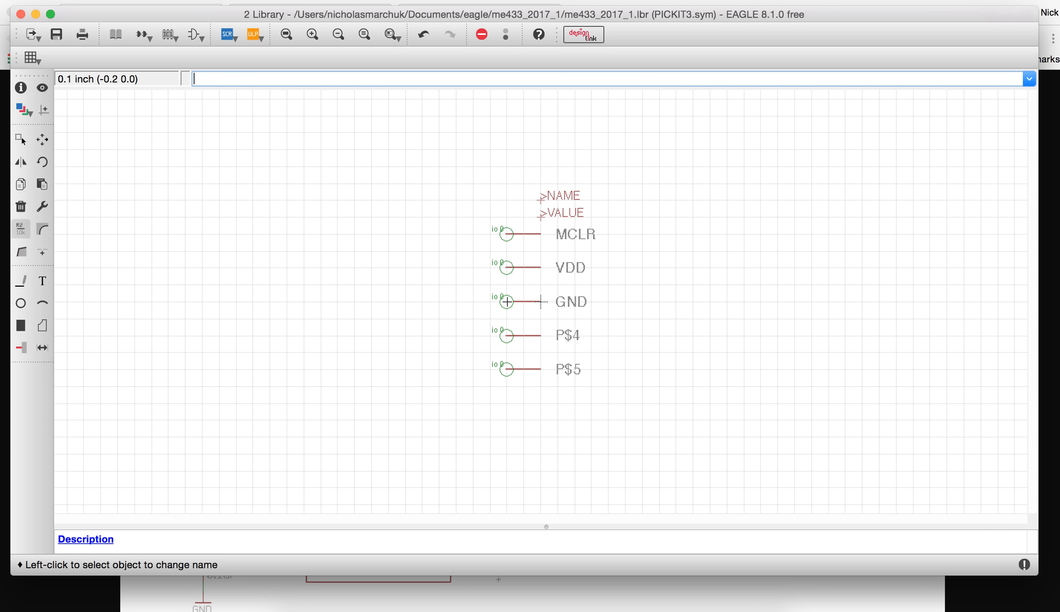
Name the fourth and fifth pins PGD and PGC, checking their order against connector J2 in the reference schematic
{"action": "left_click", "coordinate": [50, 591]}
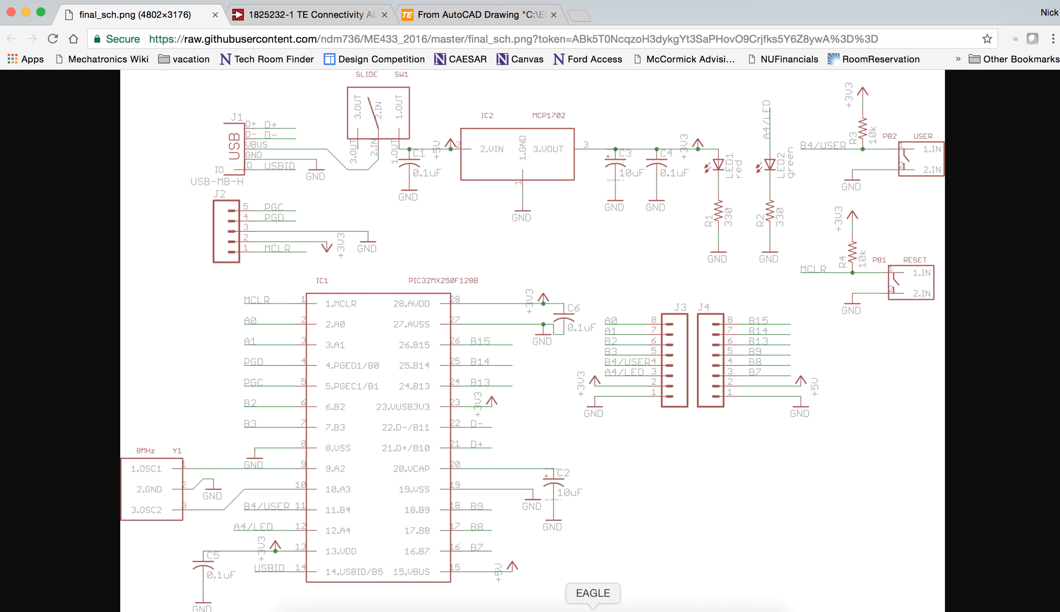
{"action": "left_click", "coordinate": [593, 608]}
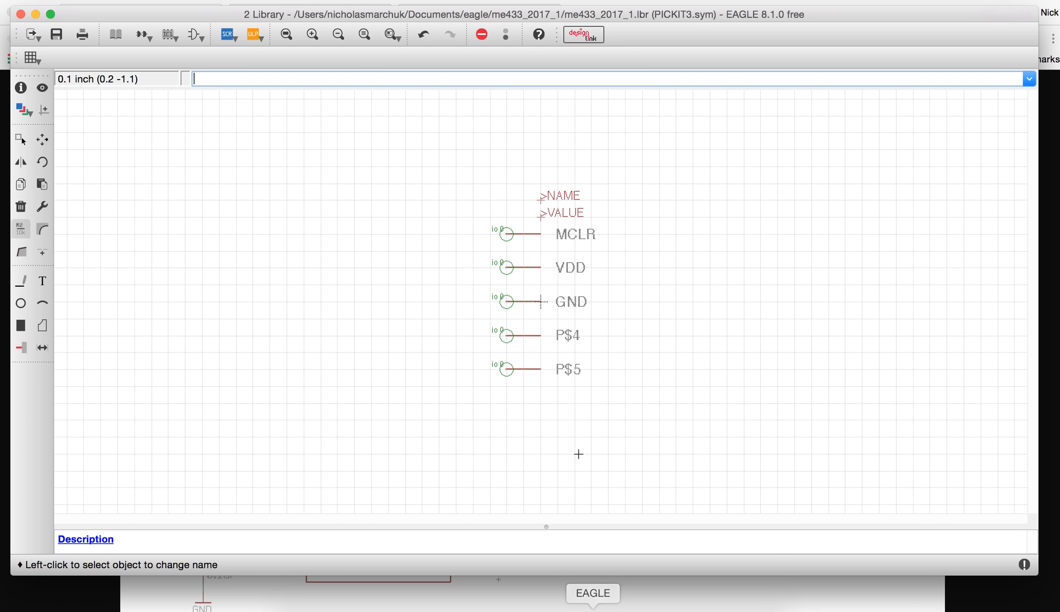
{"action": "left_click", "coordinate": [508, 337]}
{"action": "type", "text": "PGD"}
{"action": "key", "text": "Return"}
{"action": "left_click", "coordinate": [510, 370]}
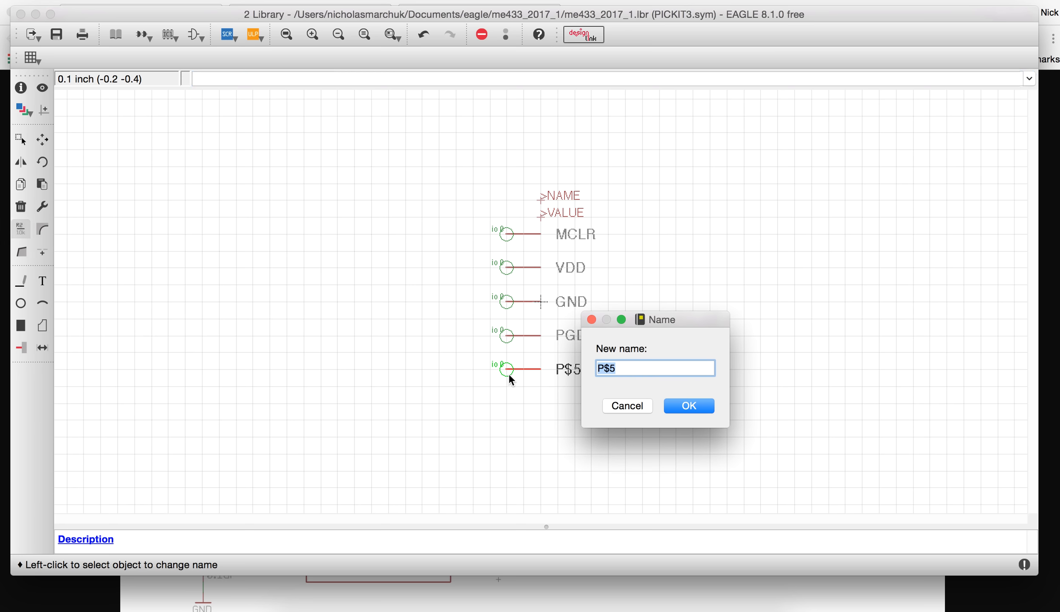
{"action": "type", "text": "PGC"}
{"action": "left_click", "coordinate": [32, 592]}
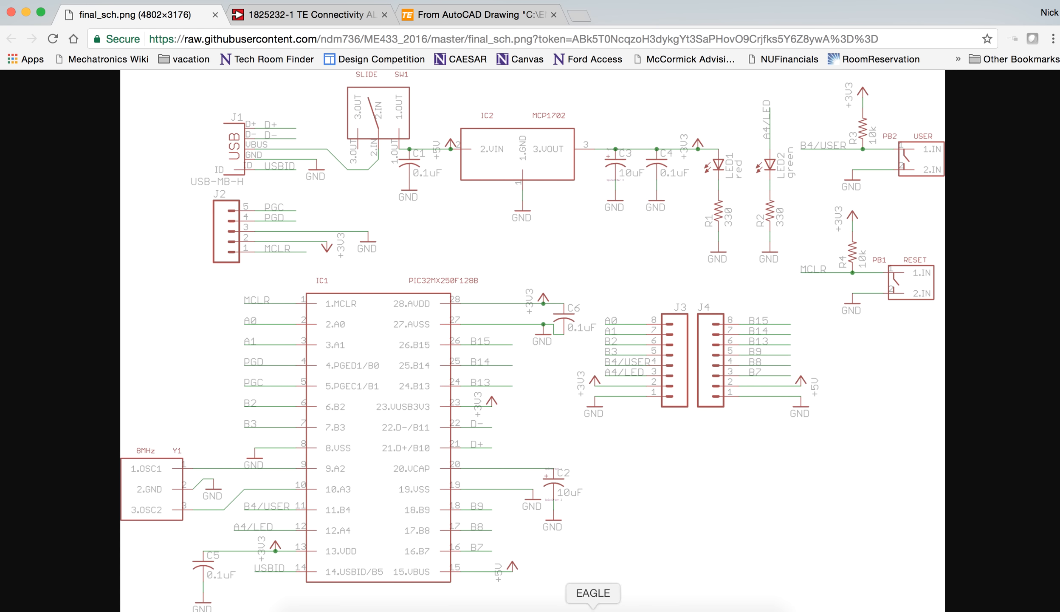
{"action": "left_click", "coordinate": [592, 609]}
{"action": "left_click", "coordinate": [621, 404]}
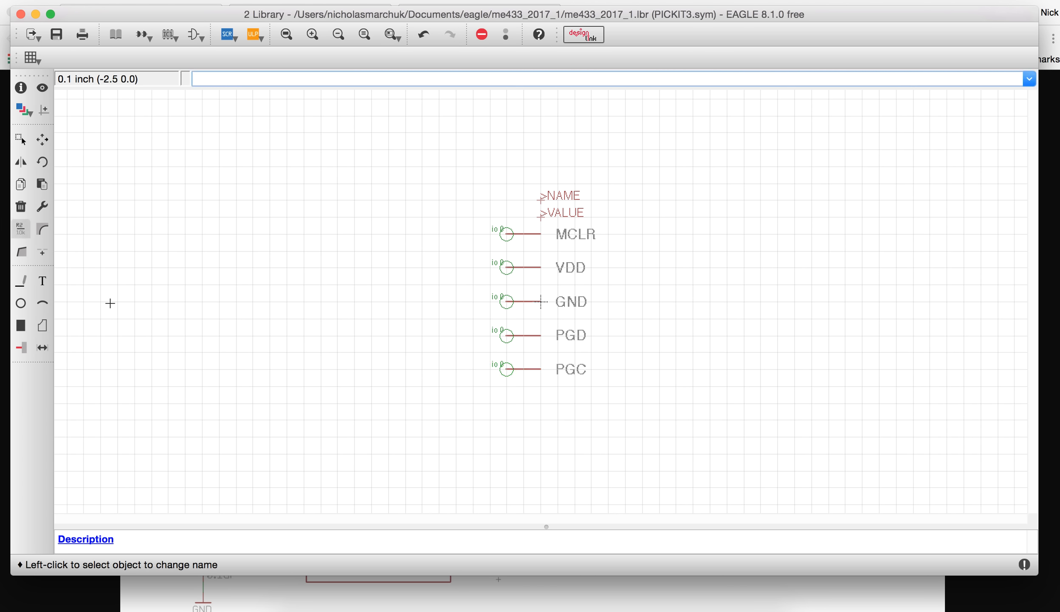
Draw a closed rectangular outline about 0.5 by 1.2 inch around the pin names and the >NAME and >VALUE texts
{"action": "left_click", "coordinate": [21, 281]}
{"action": "left_click", "coordinate": [525, 184]}
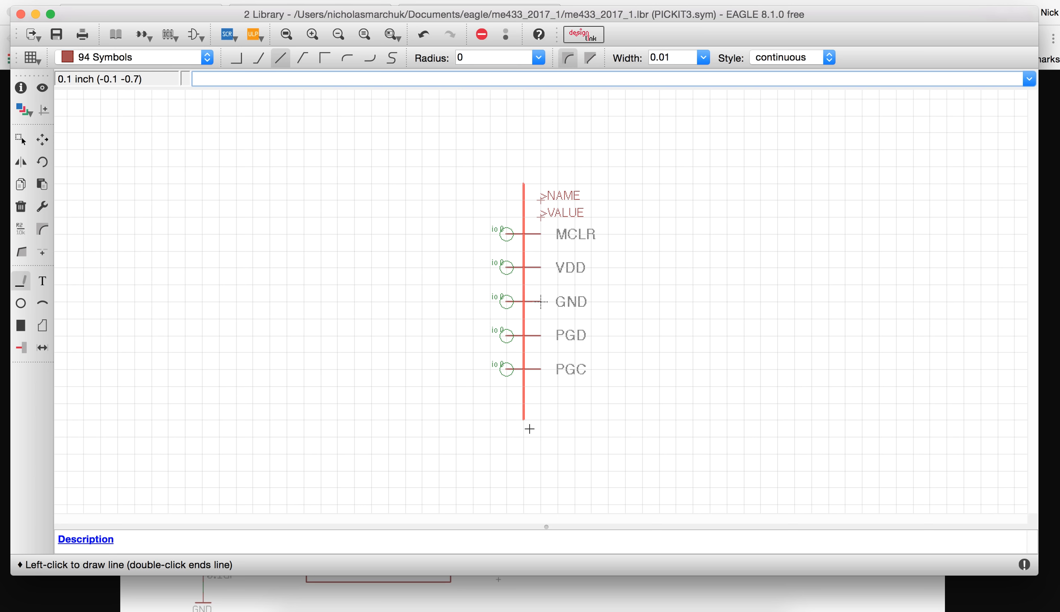
{"action": "left_click", "coordinate": [525, 386]}
{"action": "left_click", "coordinate": [608, 387]}
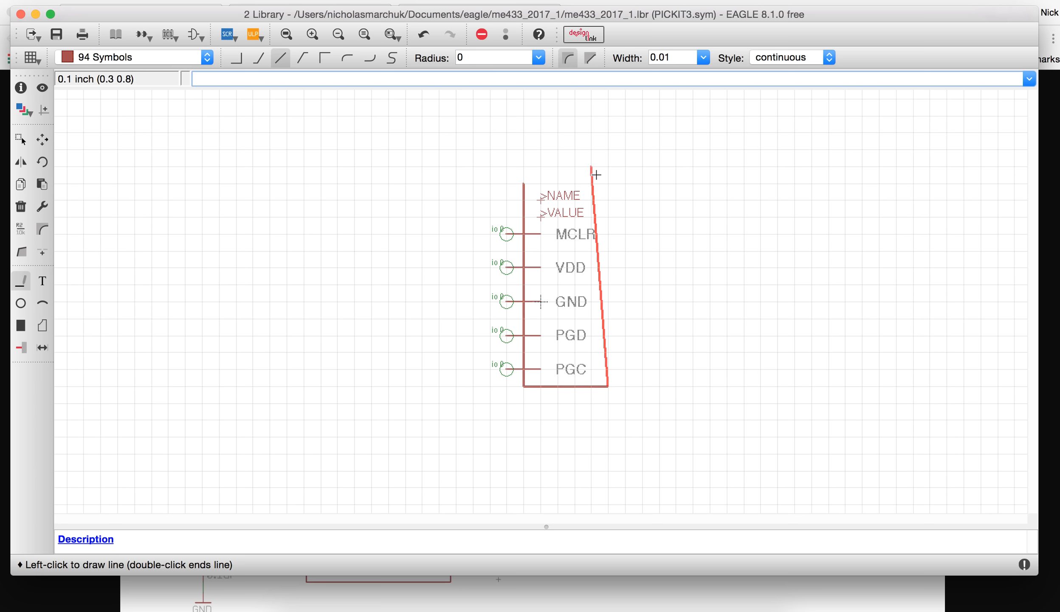
{"action": "left_click", "coordinate": [609, 184]}
{"action": "double_click", "coordinate": [525, 183]}
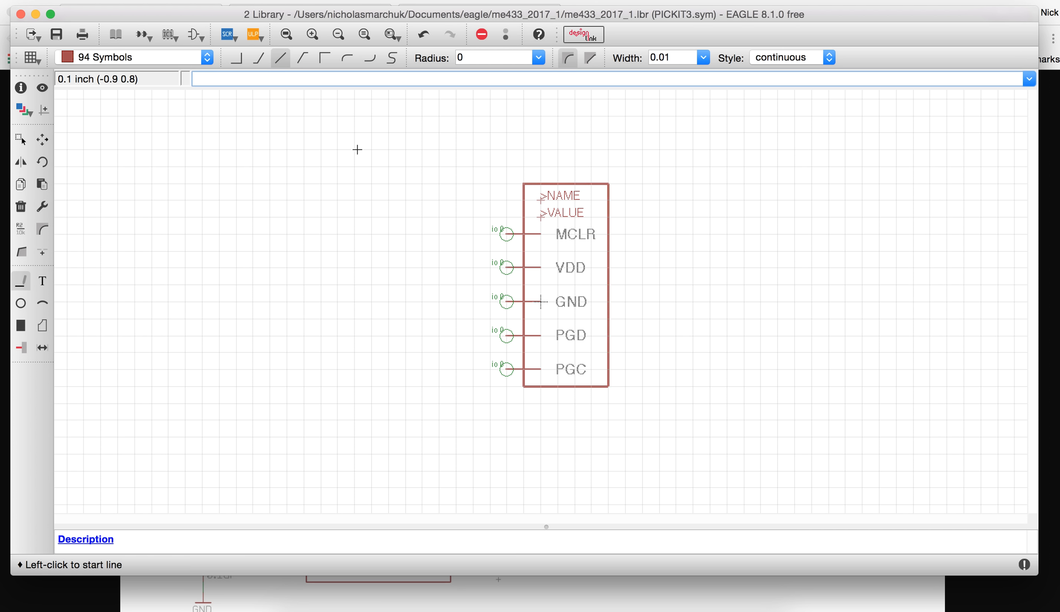
Open the 1X05 package and move its >NAME and >VALUE texts below the pad outline
{"action": "left_click", "coordinate": [170, 35]}
{"action": "double_click", "coordinate": [111, 62]}
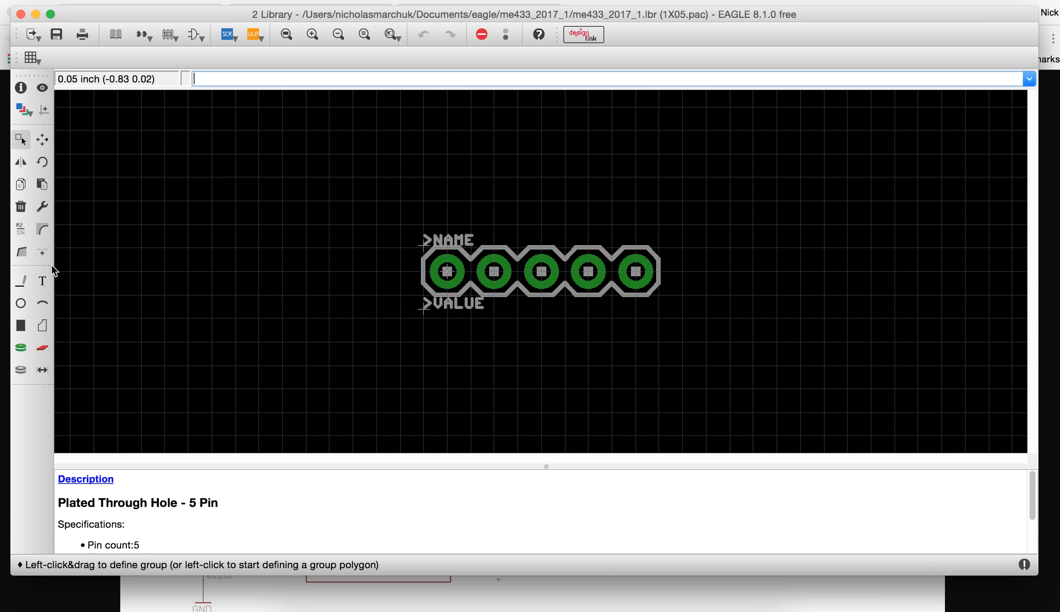
{"action": "left_click", "coordinate": [42, 139]}
{"action": "left_click", "coordinate": [421, 240]}
{"action": "left_click", "coordinate": [424, 339]}
{"action": "left_click", "coordinate": [421, 303]}
{"action": "left_click", "coordinate": [427, 356]}
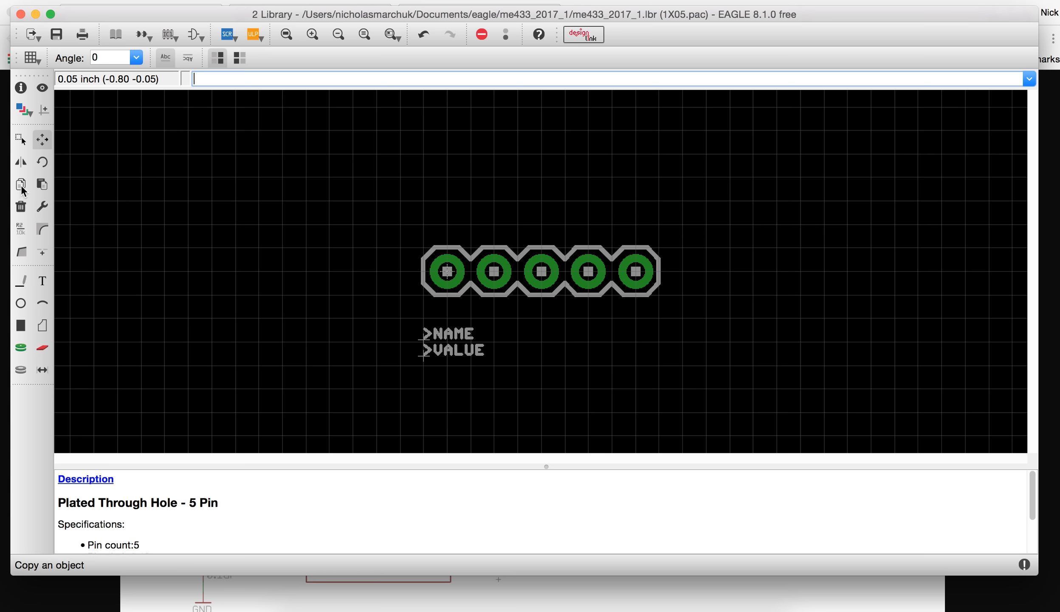
Hide the Pads and Vias layers of the 1X05 package so the silkscreen outline can be grouped without the pads
{"action": "left_click", "coordinate": [20, 139]}
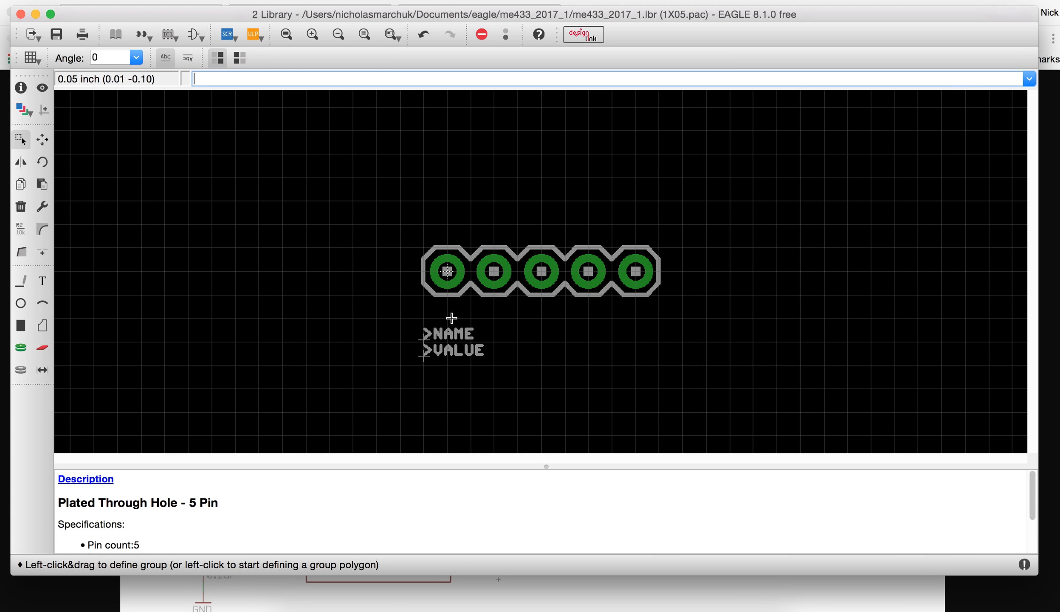
{"action": "left_click_drag", "start_coordinate": [408, 290], "coordinate": [709, 315]}
{"action": "left_click", "coordinate": [340, 251]}
{"action": "left_click", "coordinate": [23, 110]}
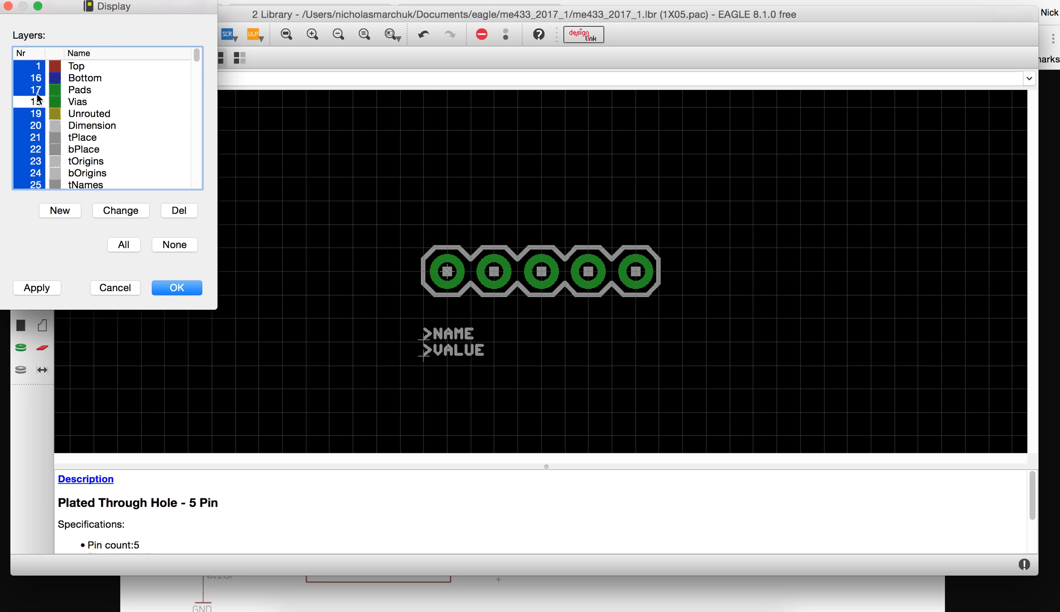
{"action": "left_click", "coordinate": [186, 293]}
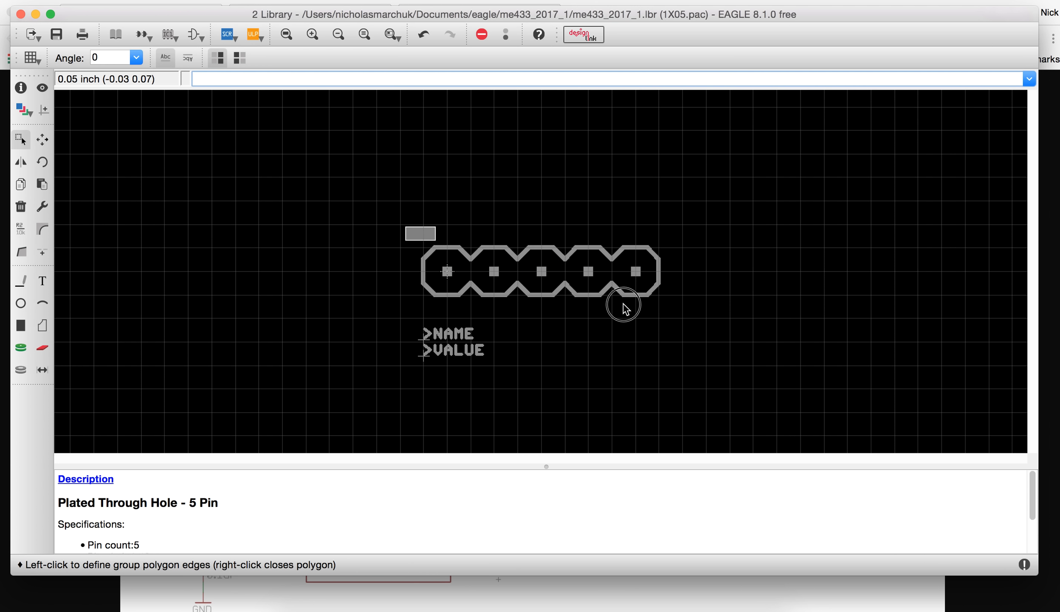
Group the grey pad outline together with the five pad-centre squares and delete the group
{"action": "right_click", "coordinate": [568, 287]}
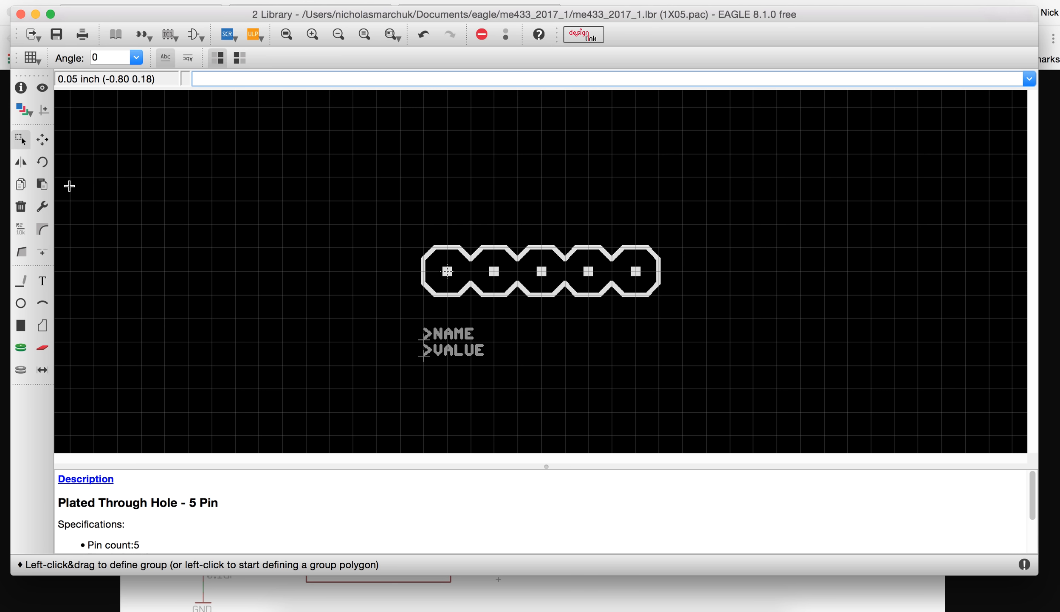
{"action": "left_click", "coordinate": [21, 207]}
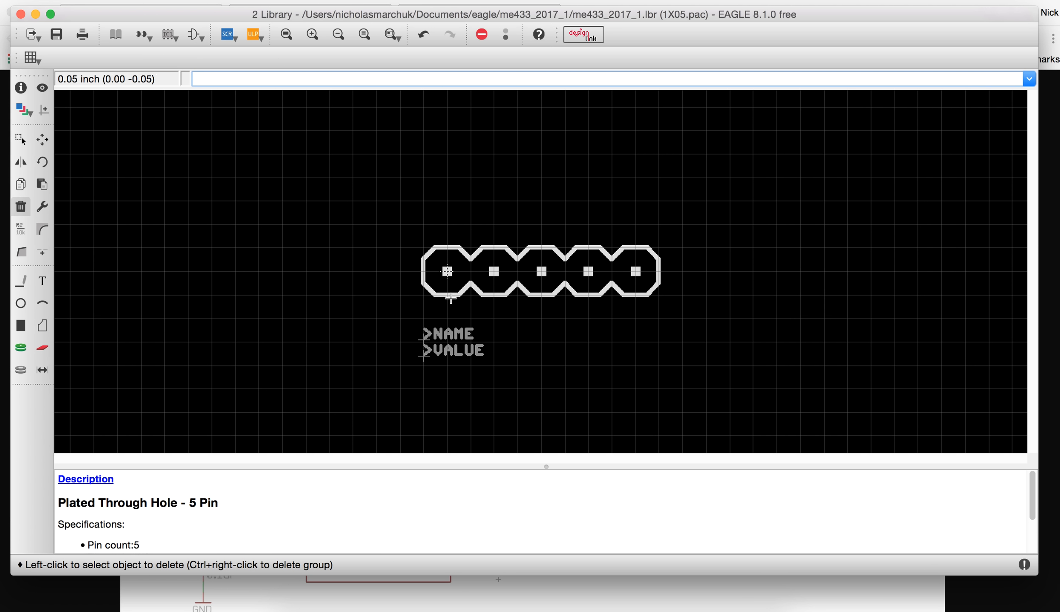
{"action": "right_click", "coordinate": [495, 264], "text": "ctrl"}
Show the Pads and Vias layers again and inspect the properties of pad 1
{"action": "left_click", "coordinate": [21, 109]}
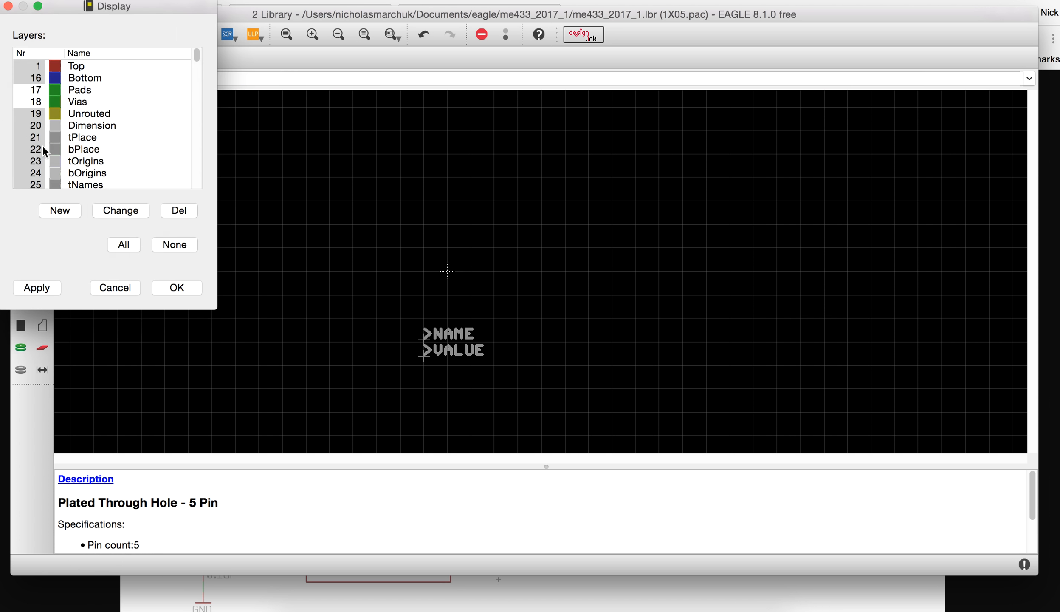
{"action": "left_click", "coordinate": [37, 102]}
{"action": "left_click", "coordinate": [189, 289]}
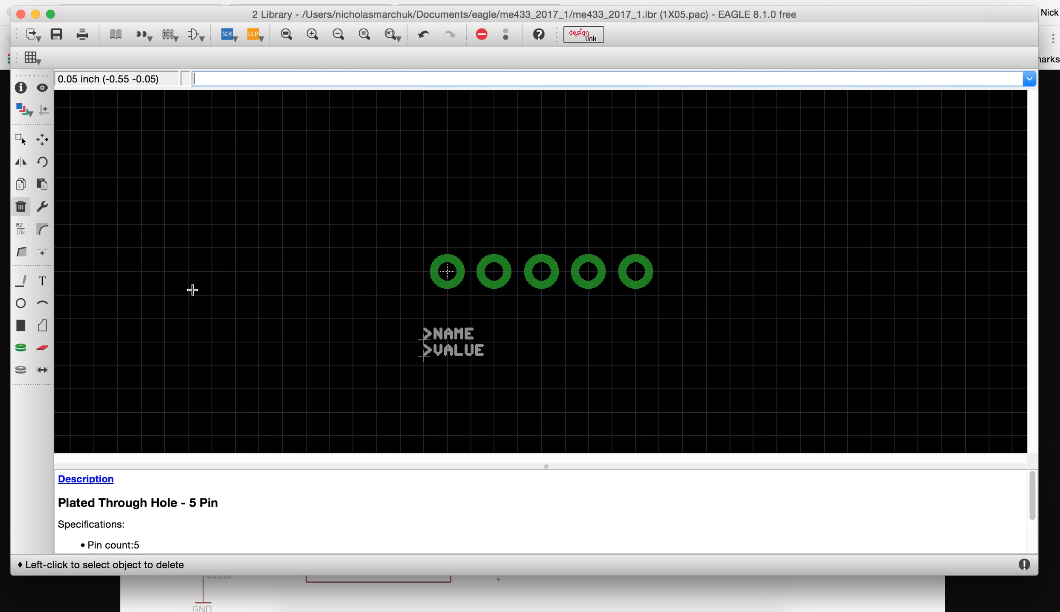
{"action": "left_click", "coordinate": [22, 89]}
{"action": "left_click", "coordinate": [446, 270]}
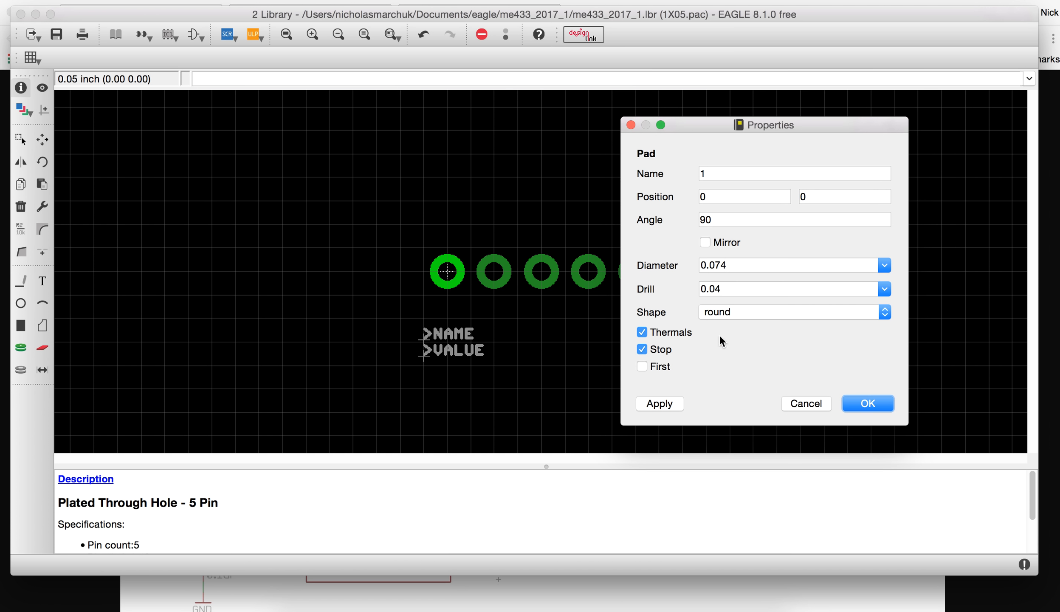
{"action": "left_click", "coordinate": [853, 400]}
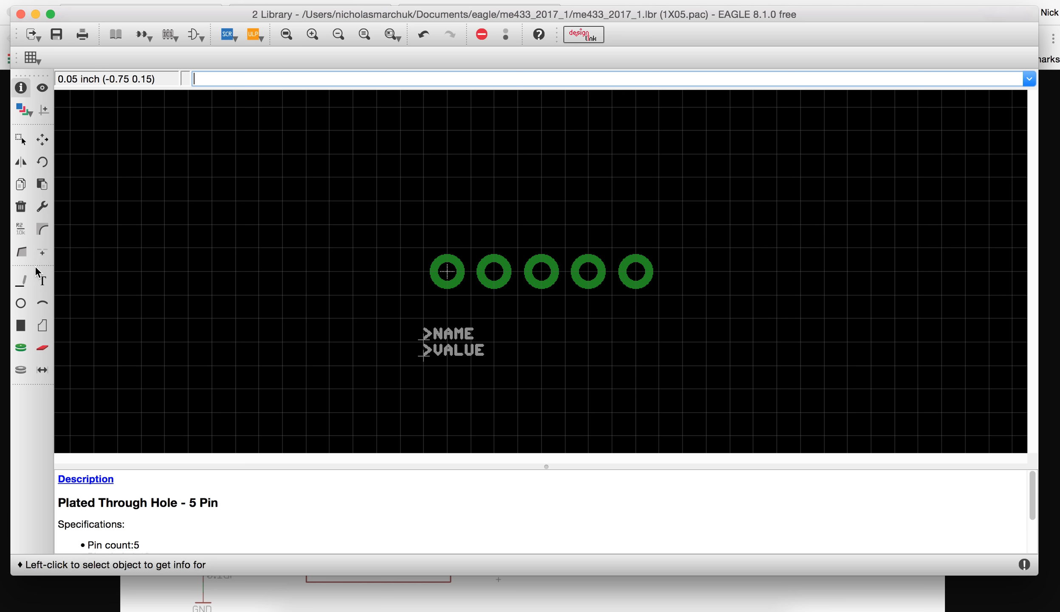
Draw a tPlace triangle polygon about 0.1 inch wide and 0.05 inch high above pad 1, with its tip pointing at the pad
{"action": "left_click", "coordinate": [43, 326]}
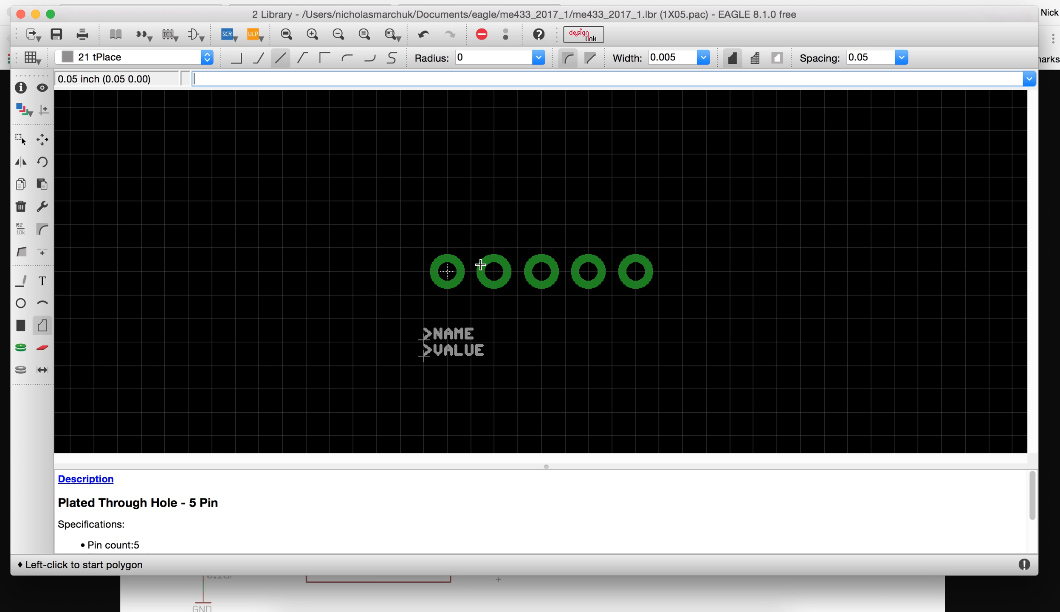
{"action": "left_click", "coordinate": [447, 247]}
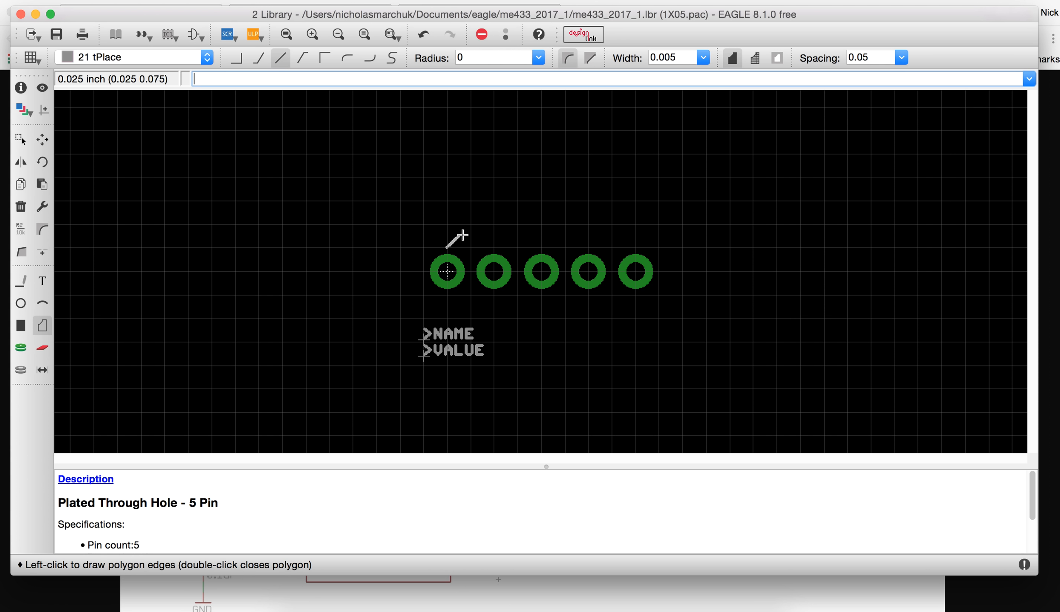
{"action": "left_click", "coordinate": [470, 224]}
{"action": "left_click", "coordinate": [423, 229]}
{"action": "double_click", "coordinate": [415, 251]}
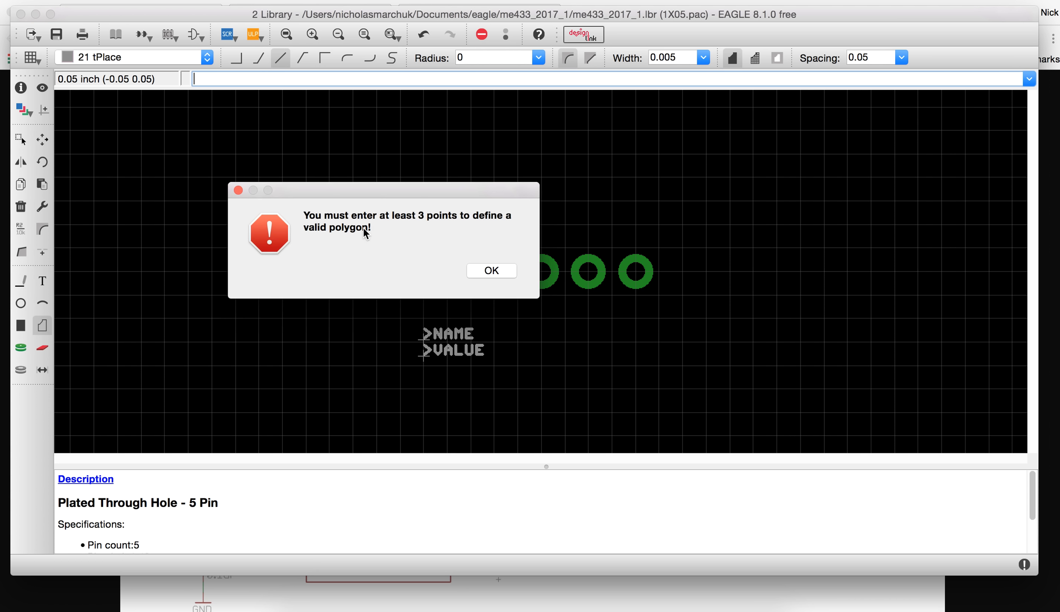
{"action": "left_click", "coordinate": [477, 268]}
{"action": "left_click", "coordinate": [494, 224]}
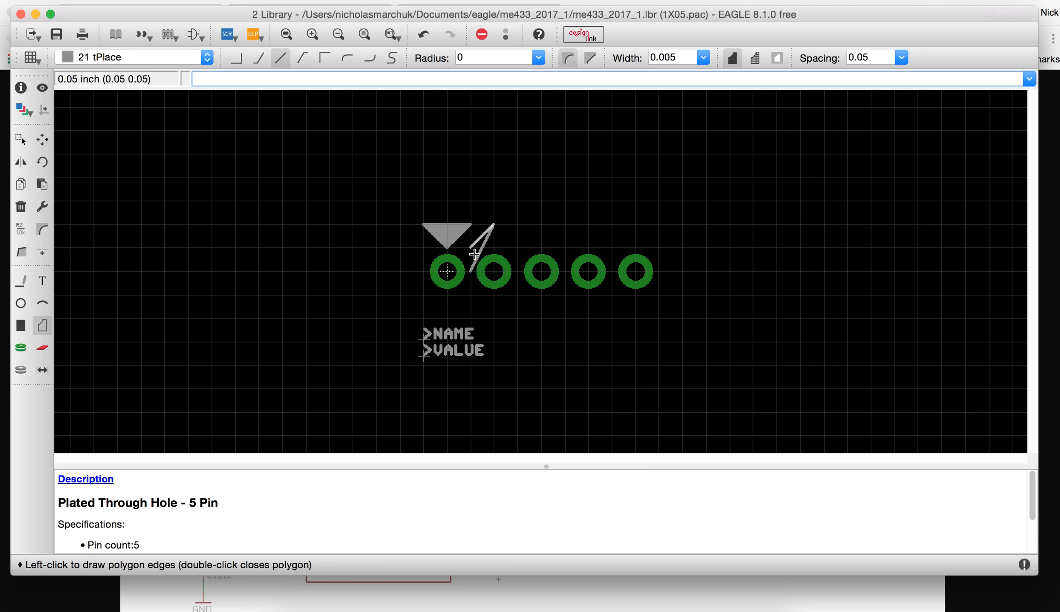
{"action": "double_click", "coordinate": [471, 271]}
{"action": "key", "text": "super+z"}
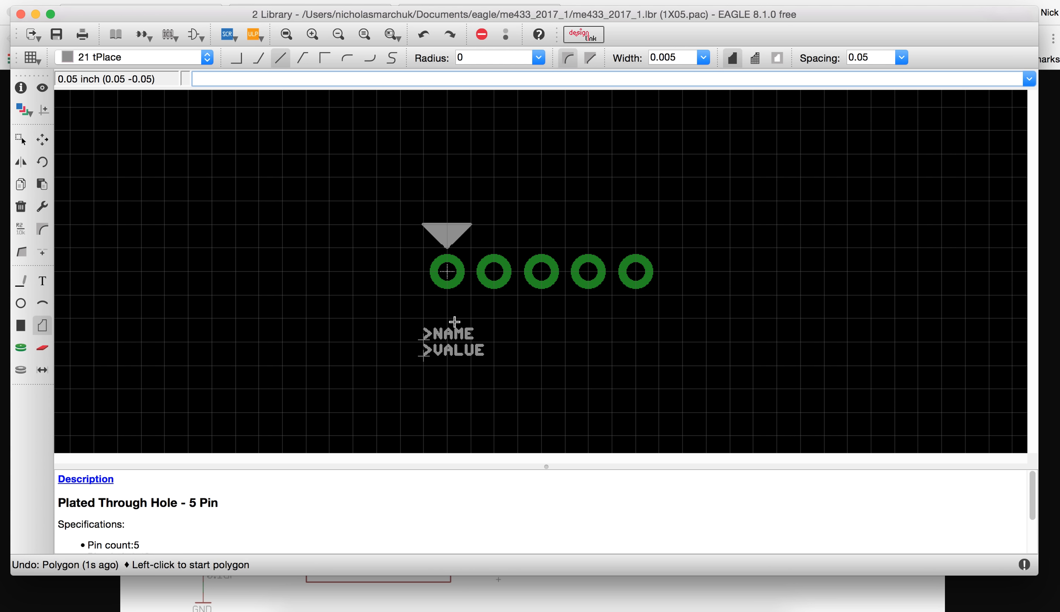
Move the >NAME text just below the first pad and >VALUE below the fourth pad, and save the library
{"action": "left_click", "coordinate": [43, 139]}
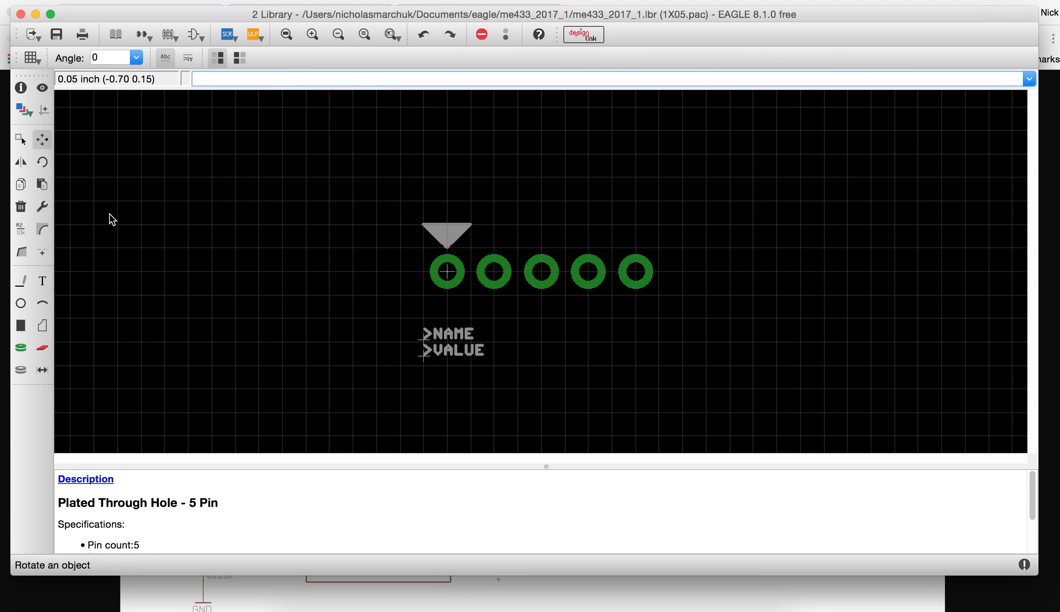
{"action": "left_click", "coordinate": [421, 345]}
{"action": "left_click", "coordinate": [425, 312]}
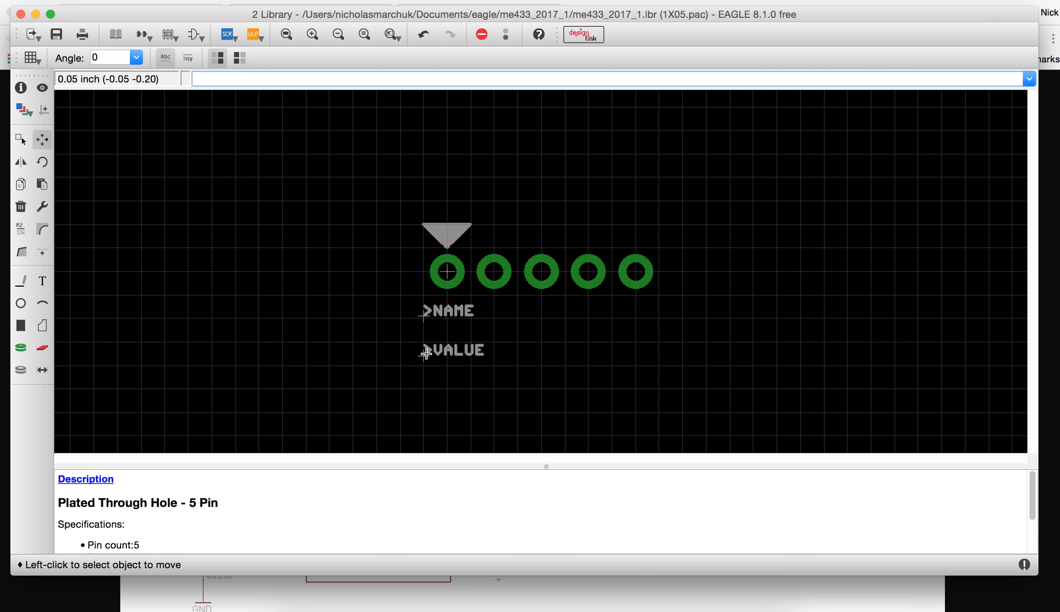
{"action": "left_click", "coordinate": [424, 351]}
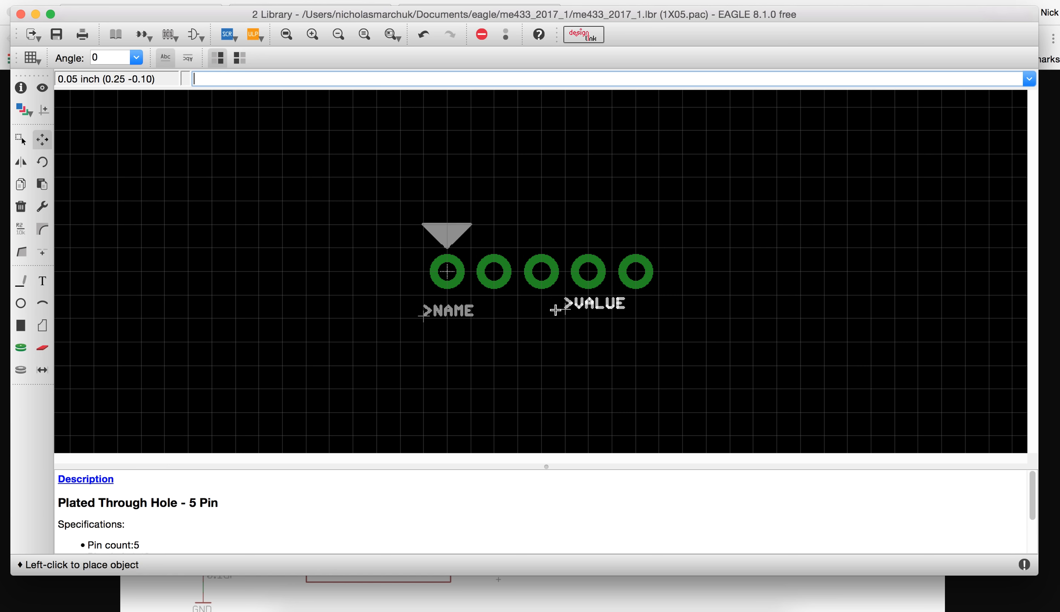
{"action": "left_click", "coordinate": [580, 324]}
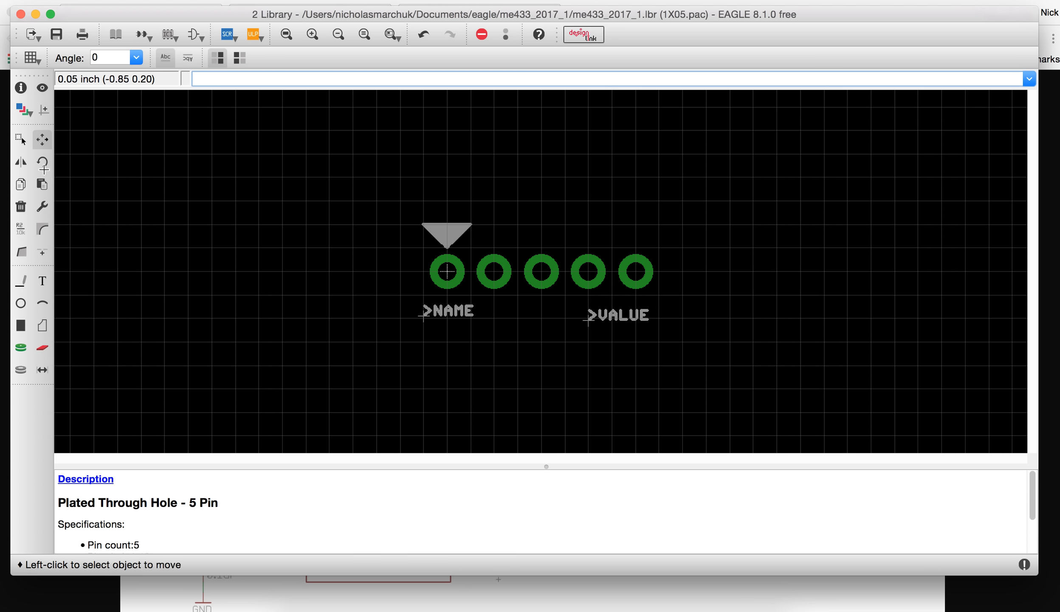
{"action": "left_click", "coordinate": [57, 34]}
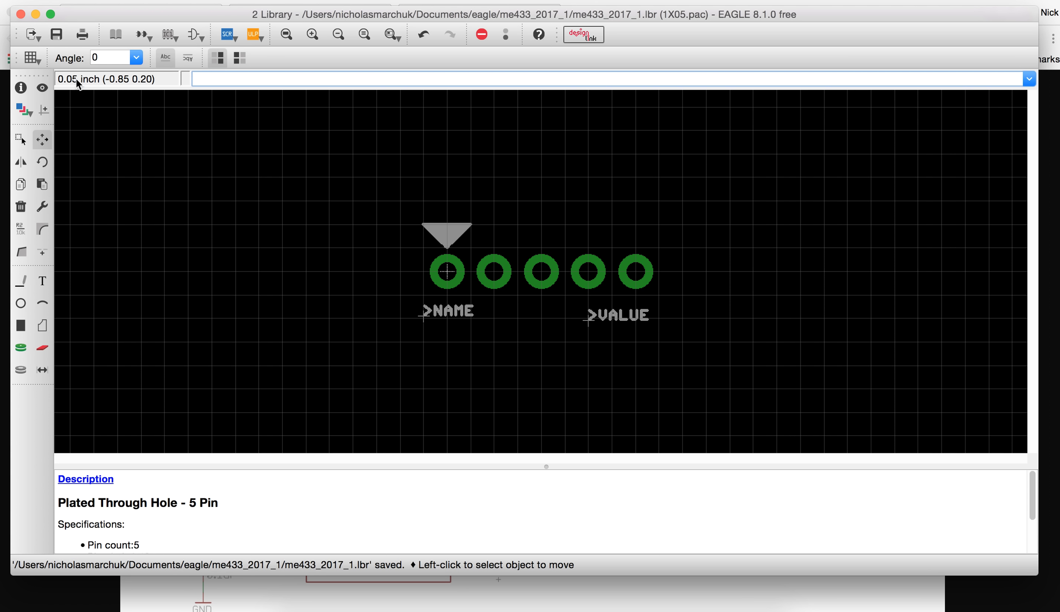
Create a new device named PICKIT3
{"action": "left_click", "coordinate": [141, 185]}
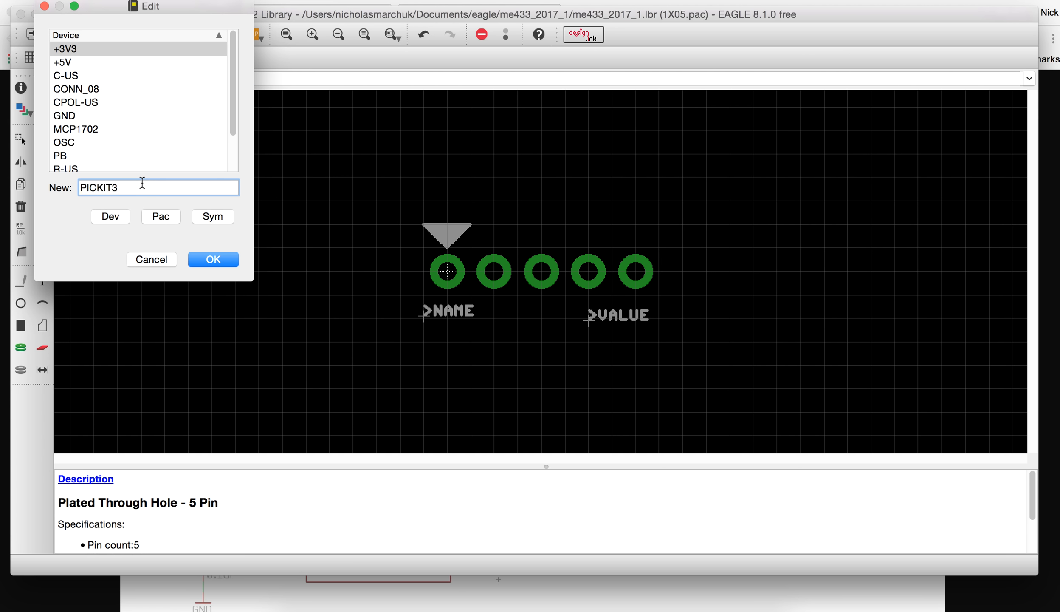
{"action": "type", "text": "PICKIT3"}
{"action": "left_click", "coordinate": [202, 259]}
{"action": "left_click", "coordinate": [277, 279]}
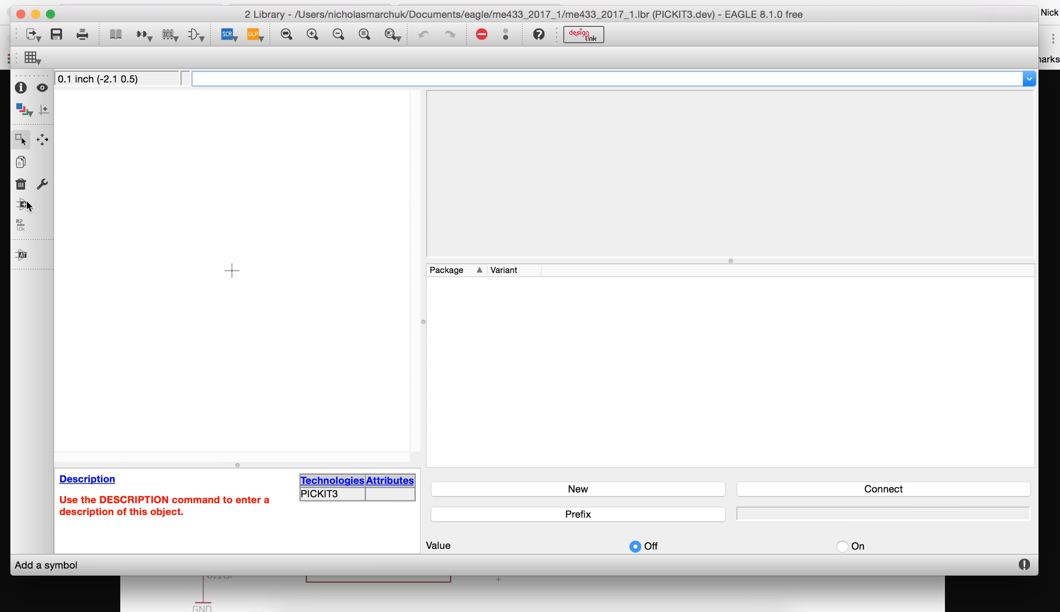
Add the PICKIT3 symbol to the device and place it at the origin
{"action": "left_click", "coordinate": [21, 206]}
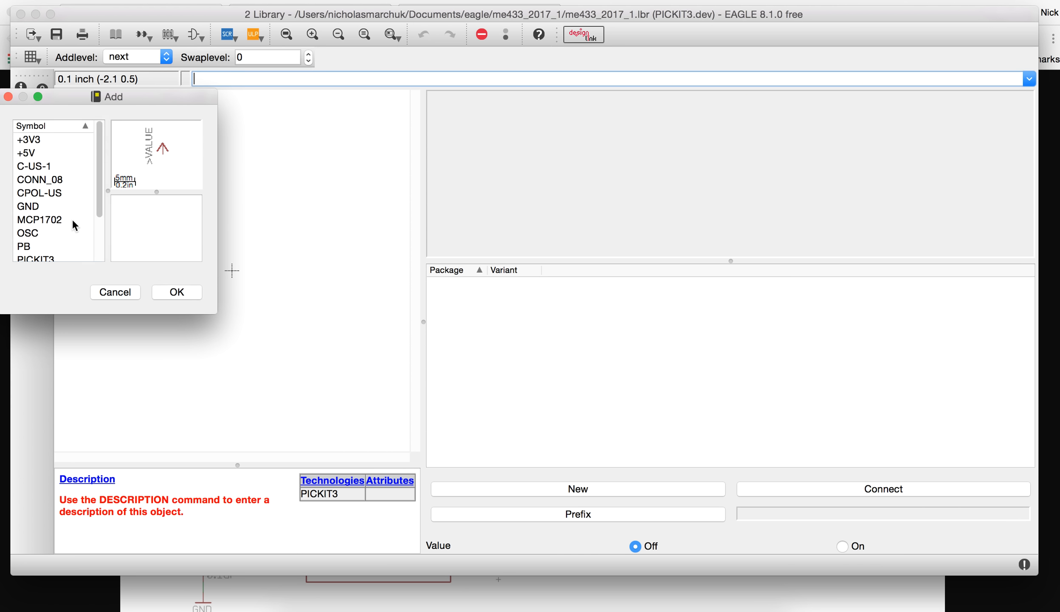
{"action": "left_click", "coordinate": [48, 220]}
{"action": "left_click", "coordinate": [57, 246]}
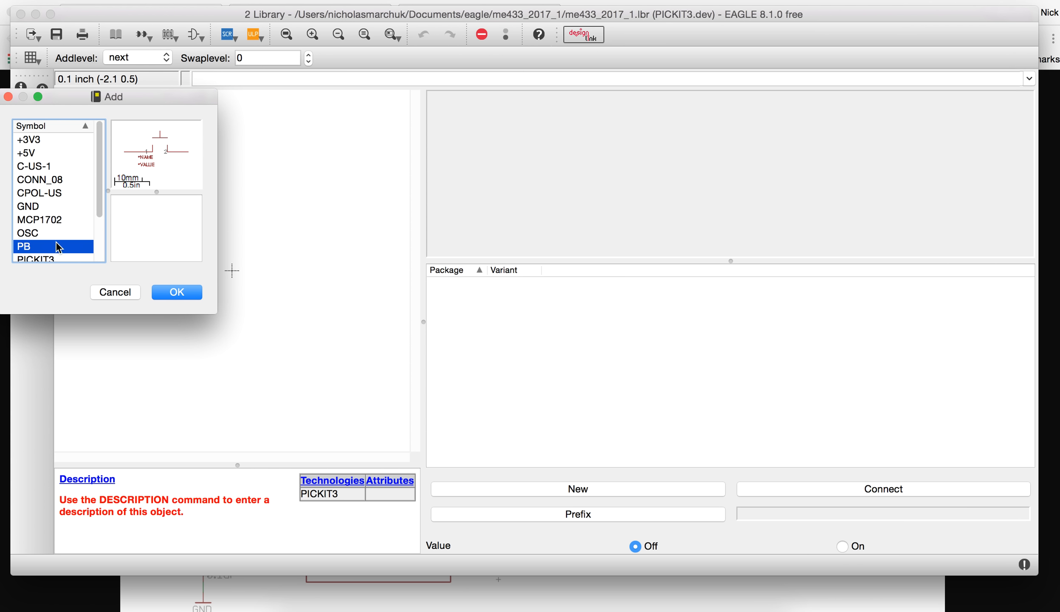
{"action": "left_click", "coordinate": [60, 258]}
{"action": "left_click", "coordinate": [177, 292]}
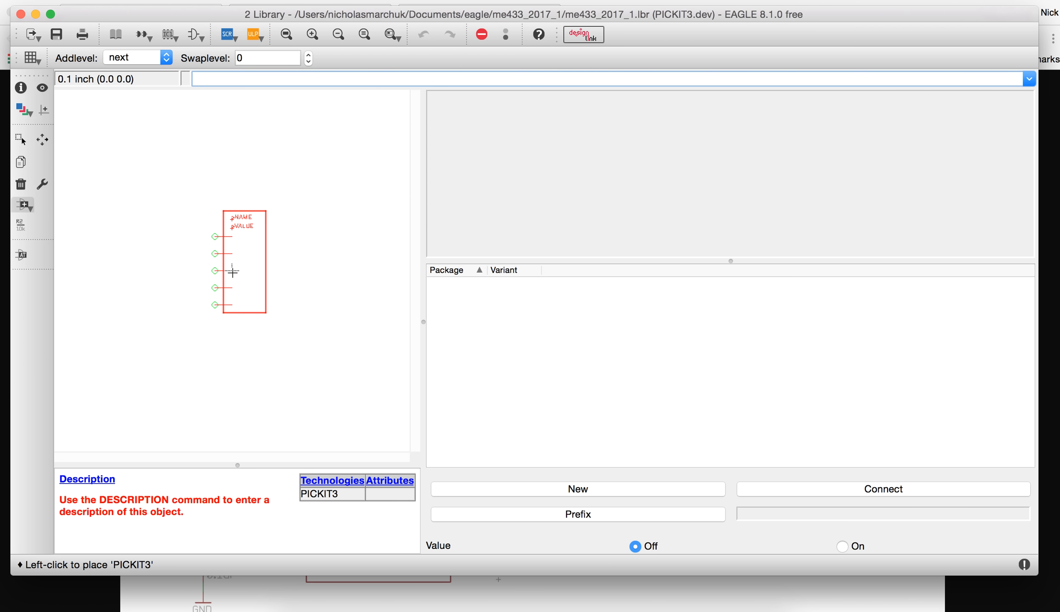
{"action": "left_click", "coordinate": [232, 270]}
Assign the 1X05 package to the PICKIT3 device as a new variant with a blank variant name
{"action": "left_click", "coordinate": [606, 490]}
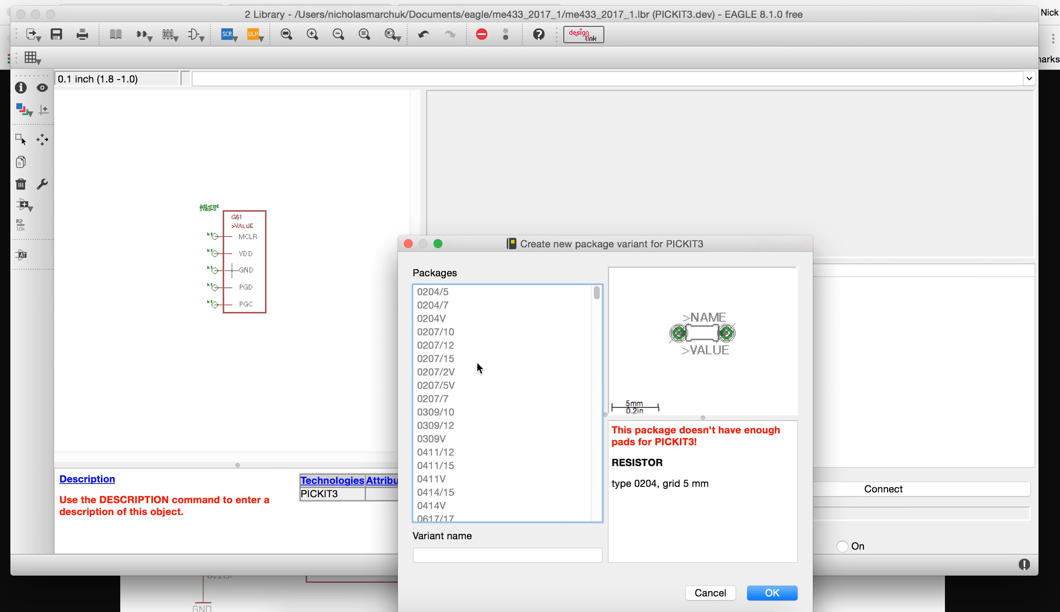
{"action": "type", "text": "1x05"}
{"action": "scroll", "coordinate": [470, 420], "scroll_direction": "down", "scroll_amount": 3}
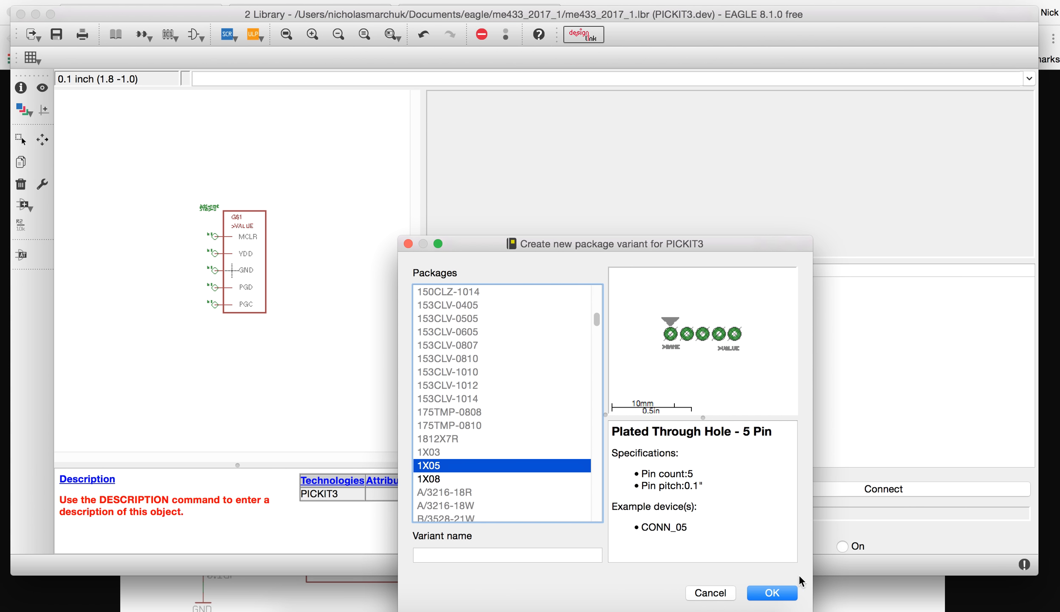
{"action": "left_click", "coordinate": [783, 592]}
Connect pins GND, MCLR, PGC, PGD and VDD to pads 1 through 5 in that order, and save the library
{"action": "left_click", "coordinate": [825, 491]}
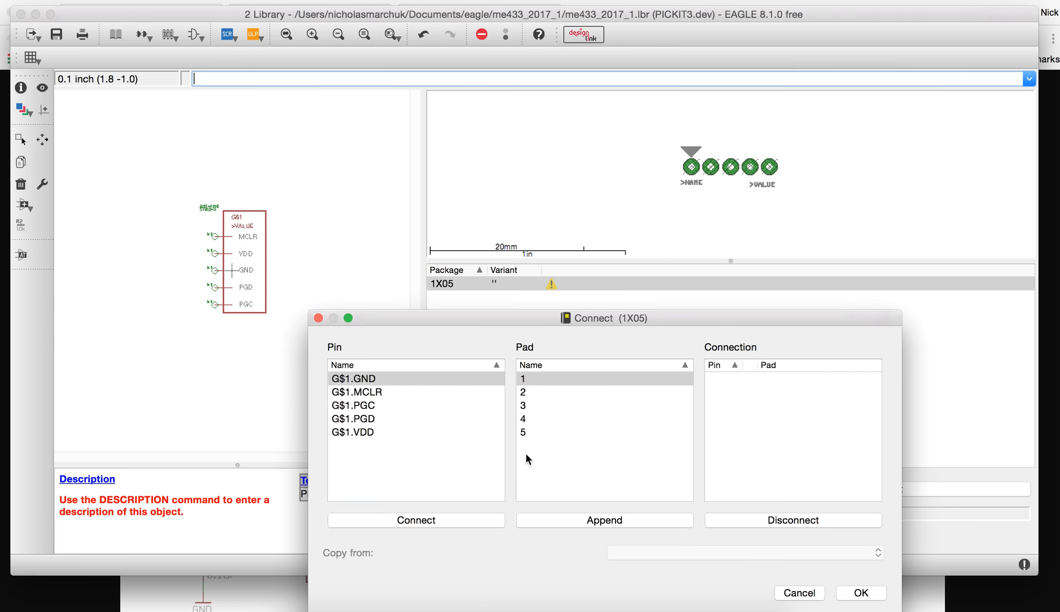
{"action": "left_click", "coordinate": [451, 520]}
{"action": "left_click", "coordinate": [450, 521]}
{"action": "left_click", "coordinate": [450, 521]}
{"action": "left_click", "coordinate": [450, 521]}
{"action": "left_click", "coordinate": [451, 521]}
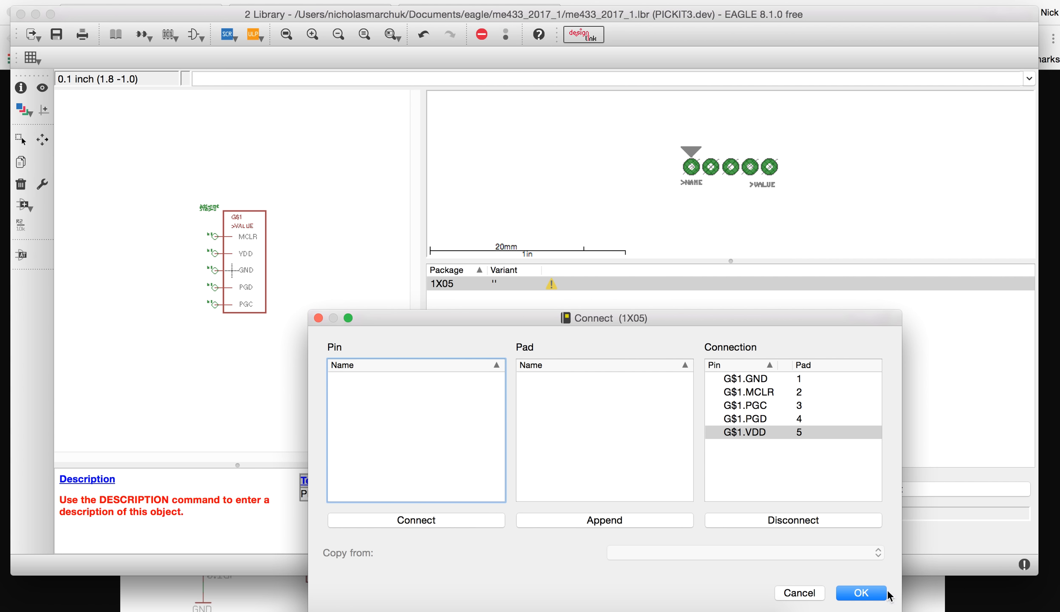
{"action": "left_click", "coordinate": [861, 593]}
{"action": "left_click", "coordinate": [64, 41]}
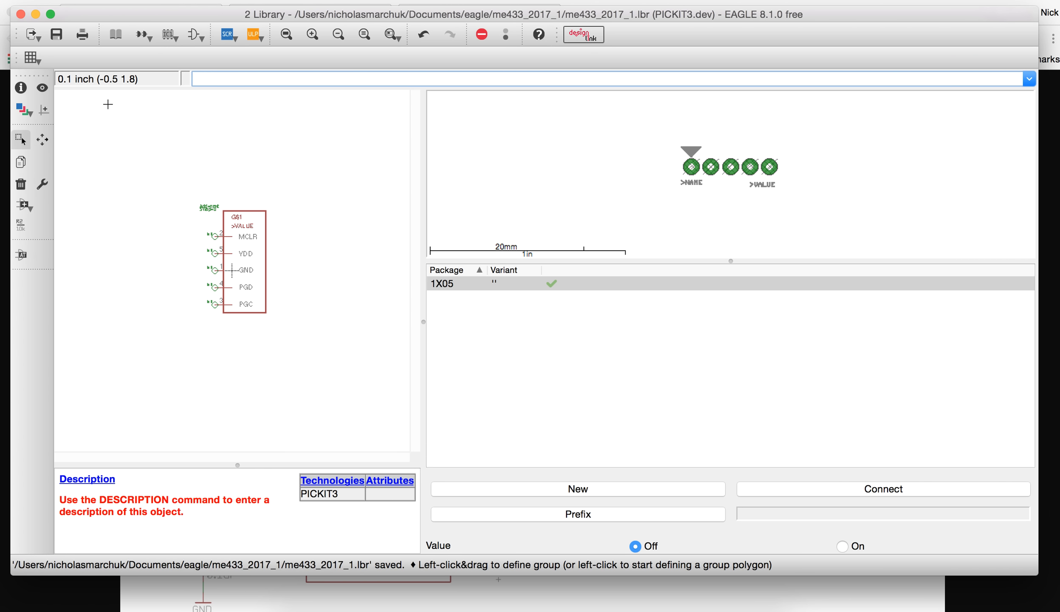
Switch to Chrome to examine the PIC32MX250F128B chip and its connections in the reference schematic at 110% zoom, and return to EAGLE
{"action": "left_click", "coordinate": [140, 584]}
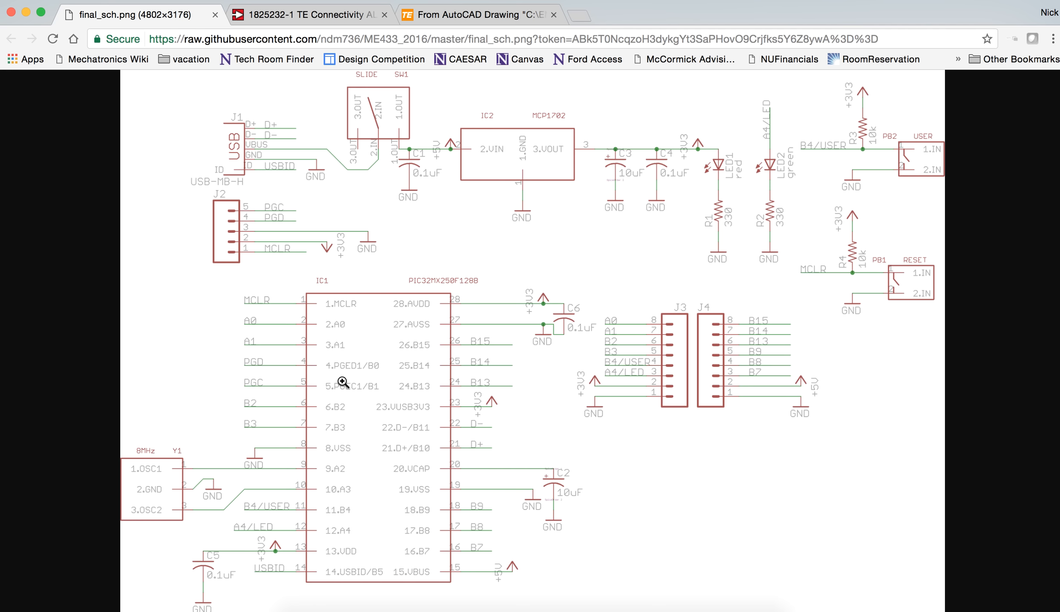
{"action": "left_click", "coordinate": [380, 474]}
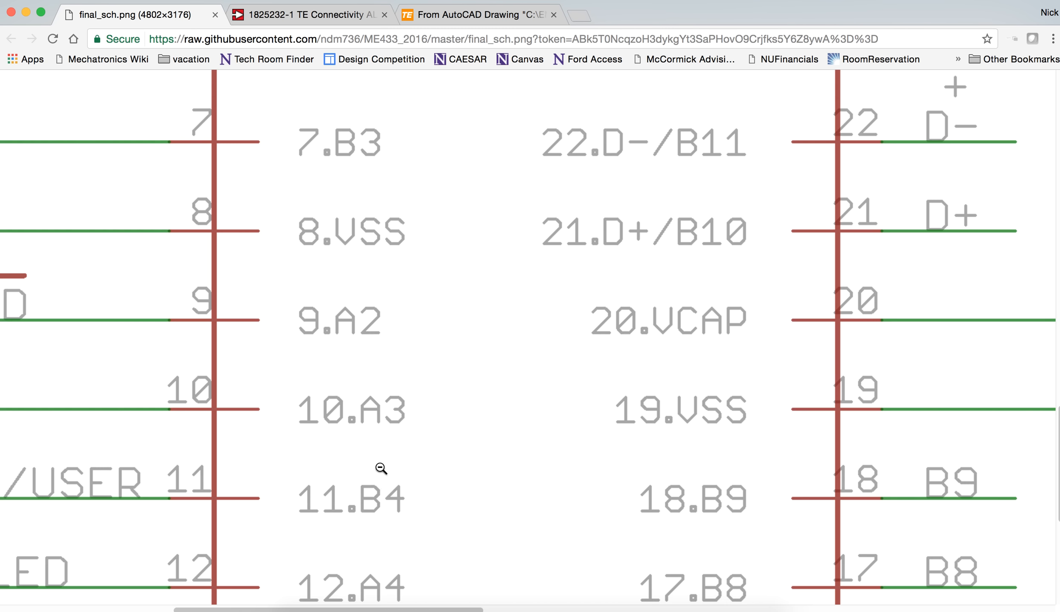
{"action": "left_click", "coordinate": [369, 418]}
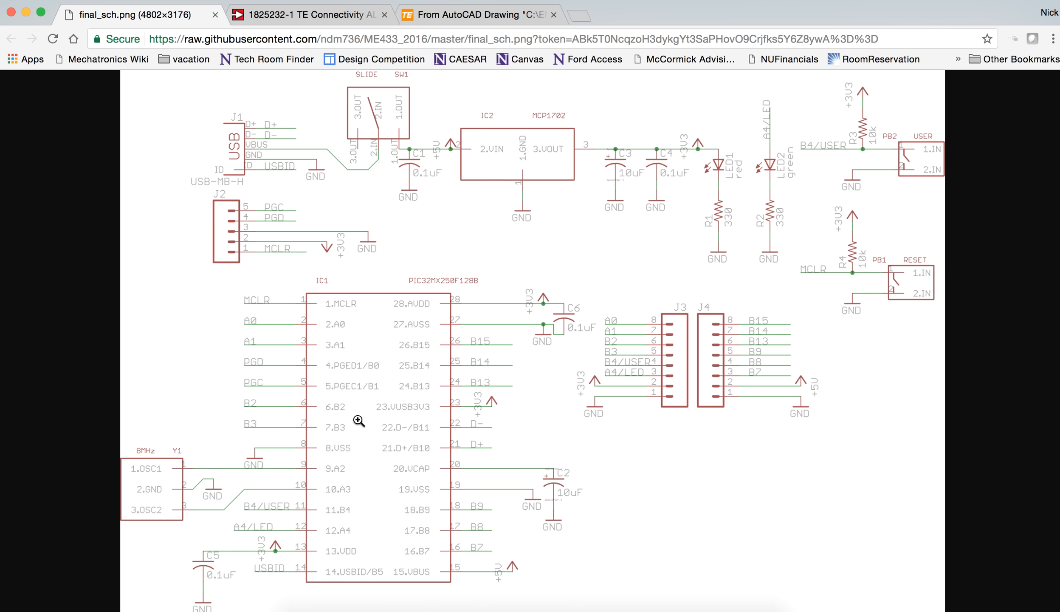
{"action": "key", "text": "super+minus"}
{"action": "key", "text": "super+plus"}
{"action": "key", "text": "super+plus"}
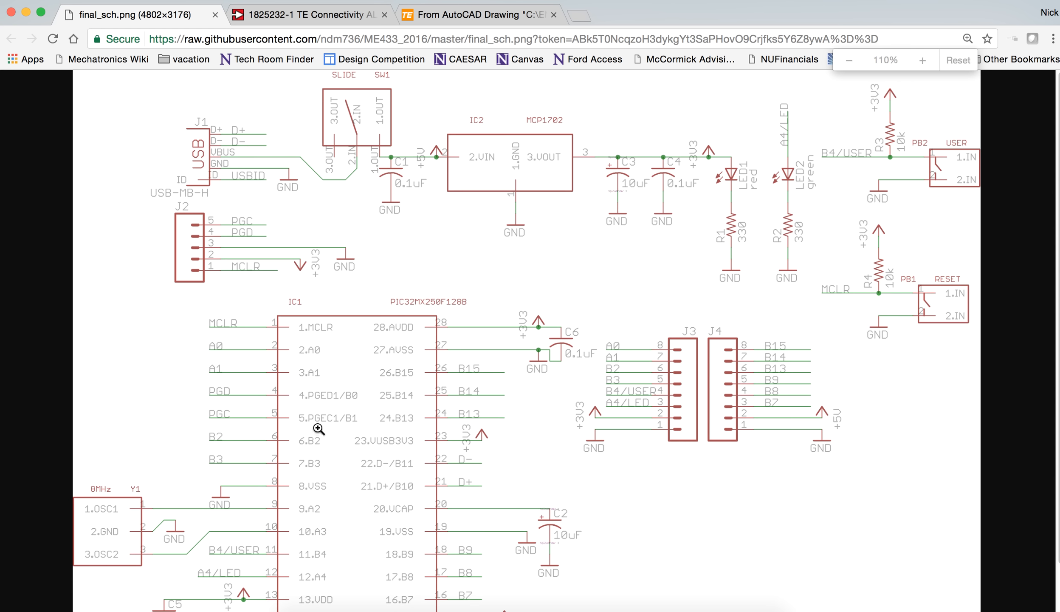
{"action": "scroll", "coordinate": [317, 428], "scroll_direction": "down", "scroll_amount": 3}
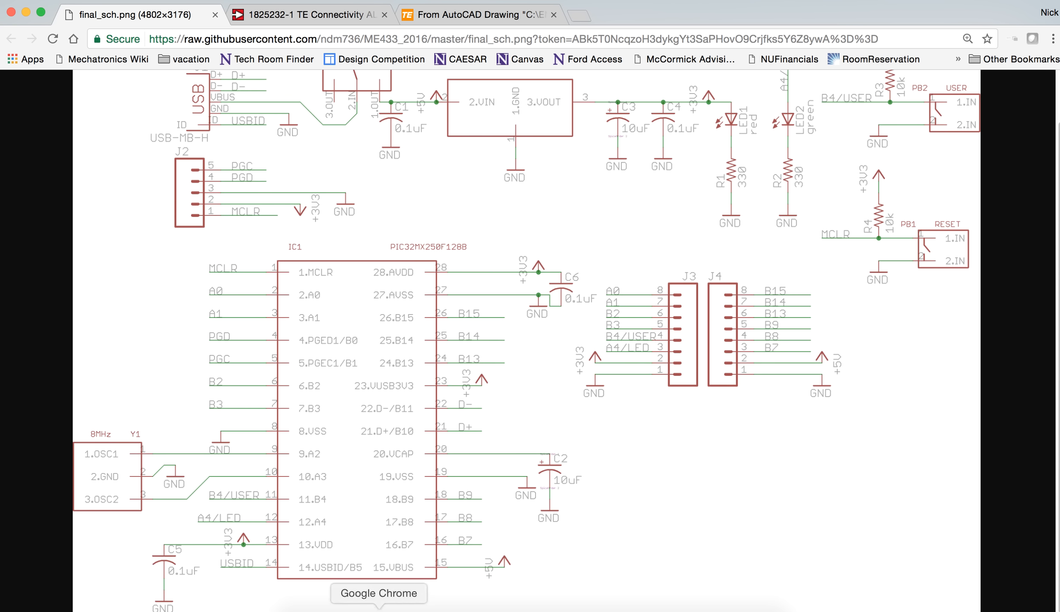
{"action": "left_click", "coordinate": [593, 611]}
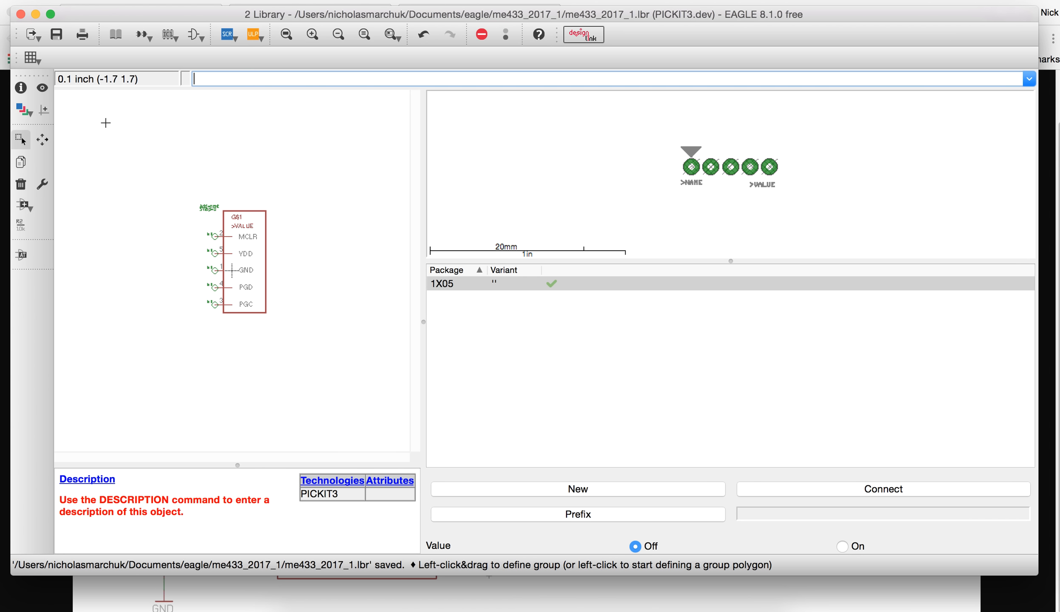
Create a new symbol named PIC32MX250F128B in the library
{"action": "left_click", "coordinate": [194, 34]}
{"action": "left_click", "coordinate": [199, 188]}
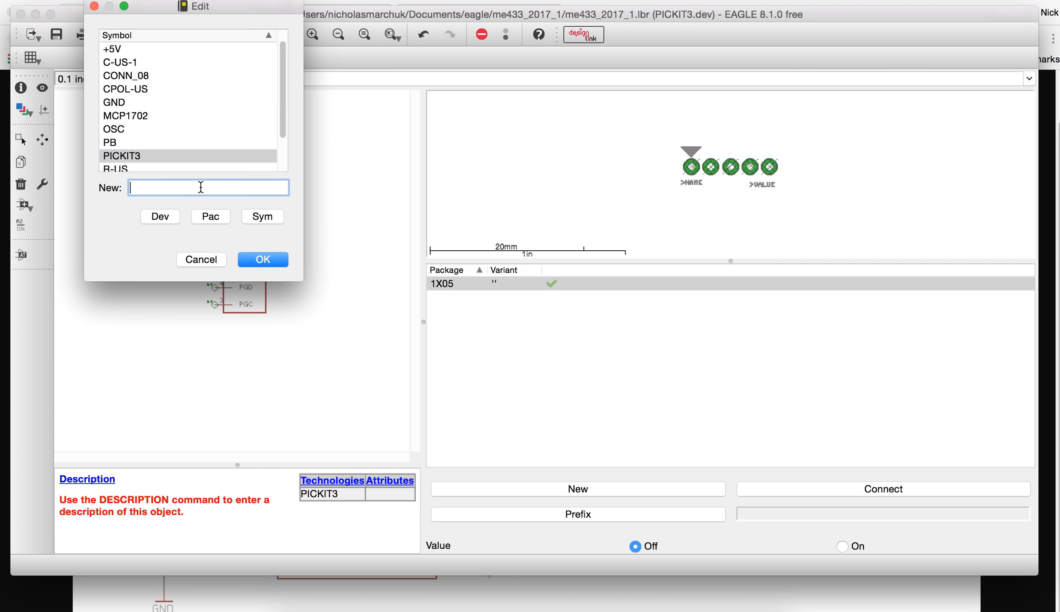
{"action": "type", "text": "PIC32MX250F128B"}
{"action": "left_click", "coordinate": [270, 262]}
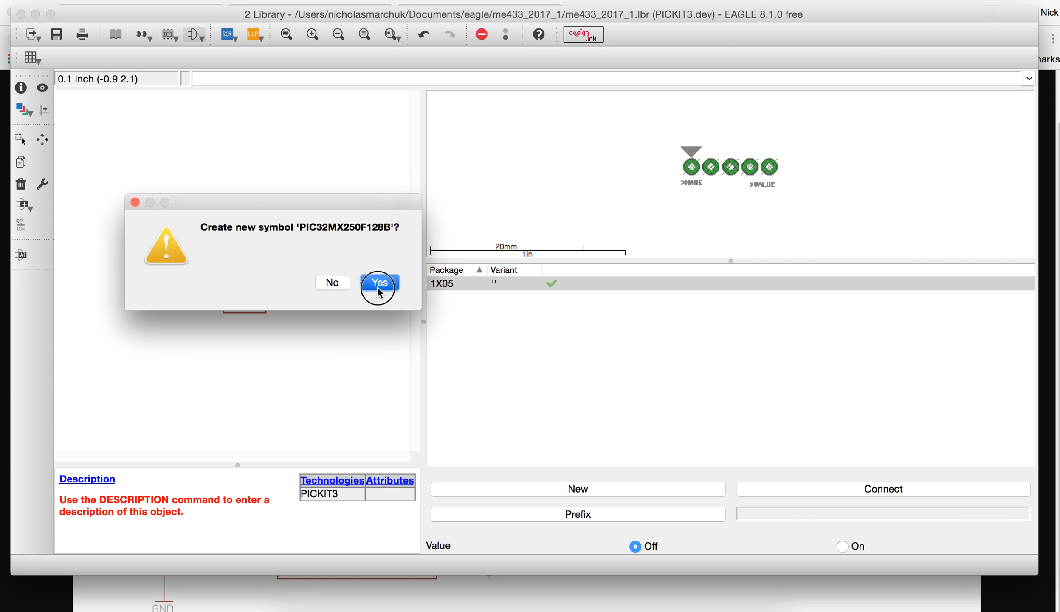
{"action": "left_click", "coordinate": [379, 284]}
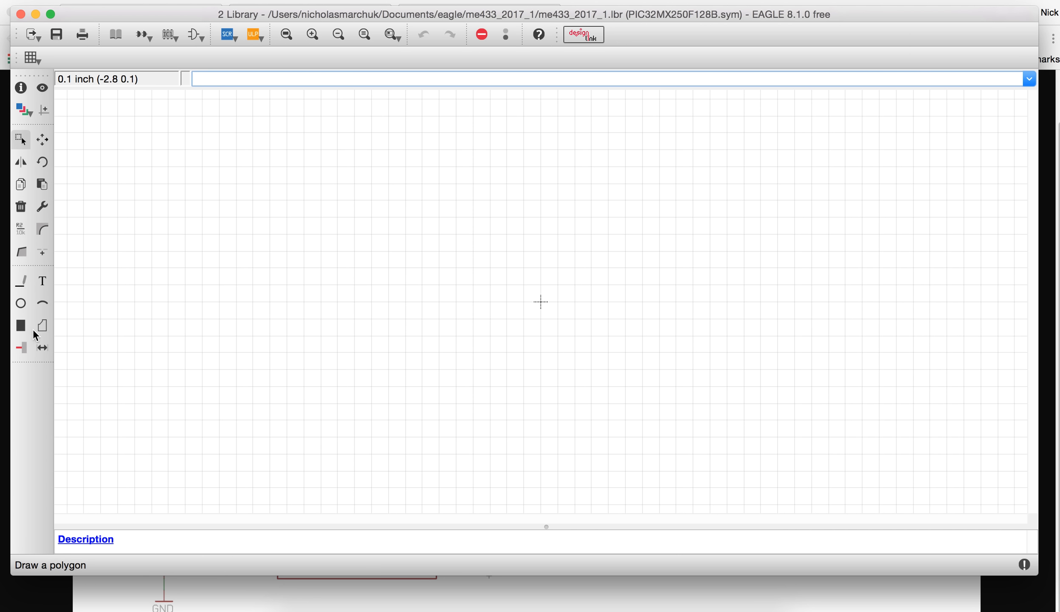
Start the Pin tool, minimize the Control Panel, and narrow and move the library window beside the reference schematic's PIC32 chip
{"action": "left_click", "coordinate": [20, 348]}
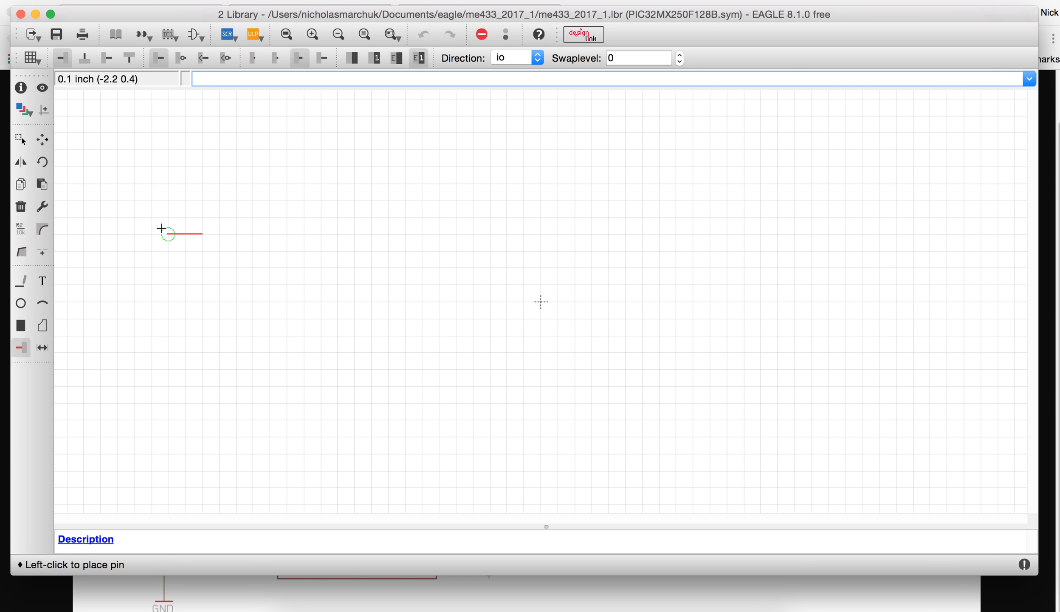
{"action": "scroll", "coordinate": [247, 226], "scroll_direction": "down", "scroll_amount": 3}
{"action": "left_click_drag", "start_coordinate": [1039, 408], "coordinate": [653, 438]}
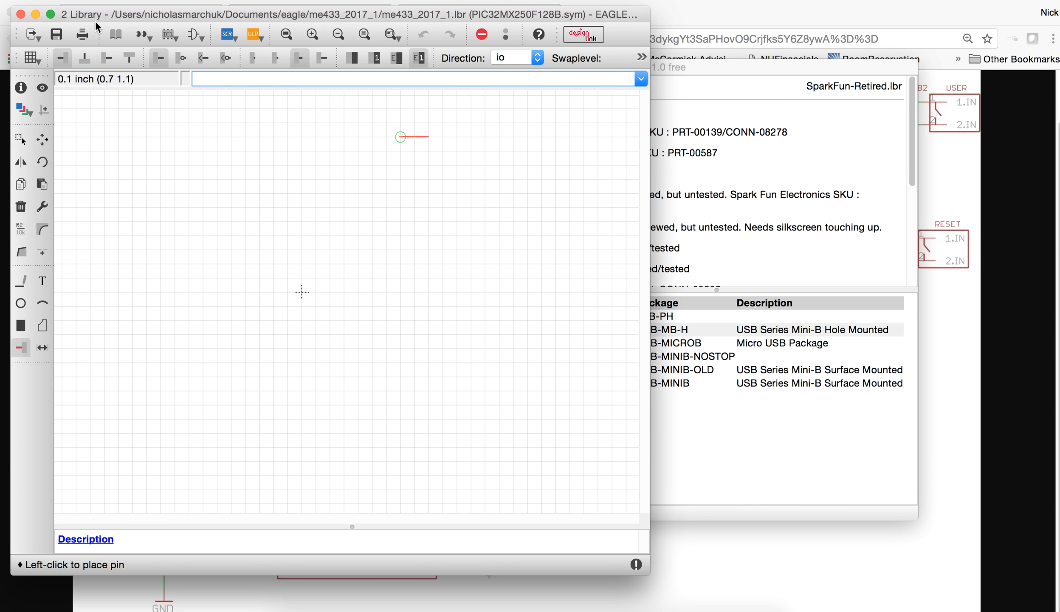
{"action": "left_click_drag", "start_coordinate": [76, 14], "coordinate": [425, 57]}
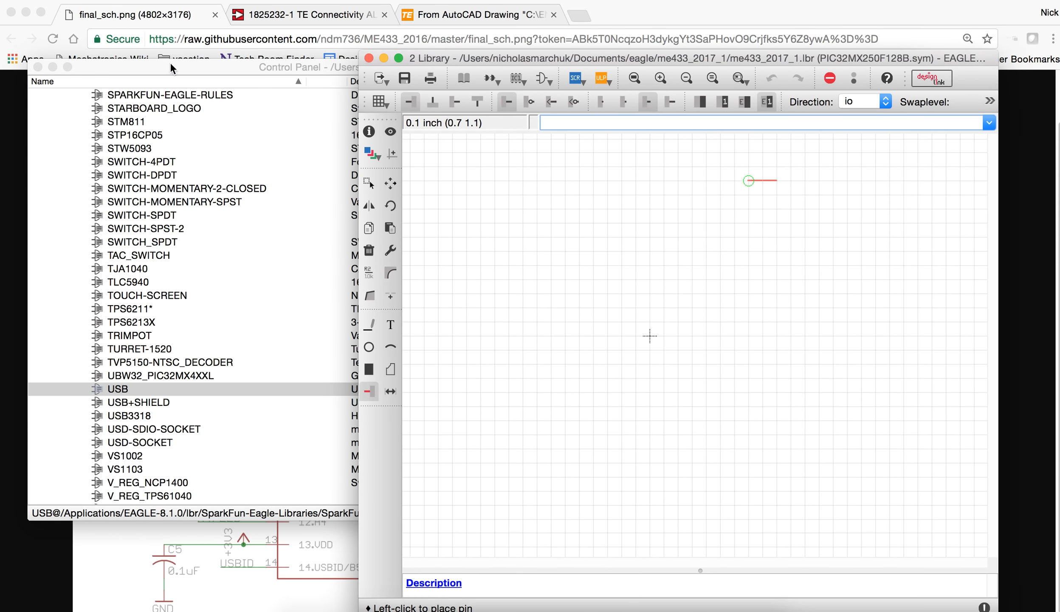
{"action": "left_click", "coordinate": [172, 68]}
{"action": "left_click", "coordinate": [52, 67]}
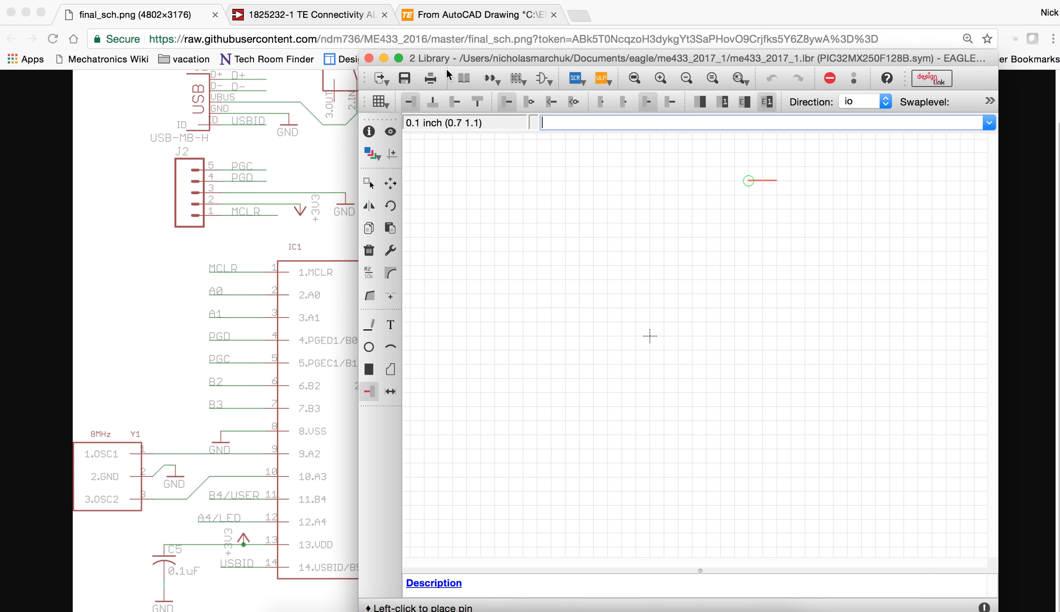
{"action": "left_click_drag", "start_coordinate": [447, 62], "coordinate": [585, 55]}
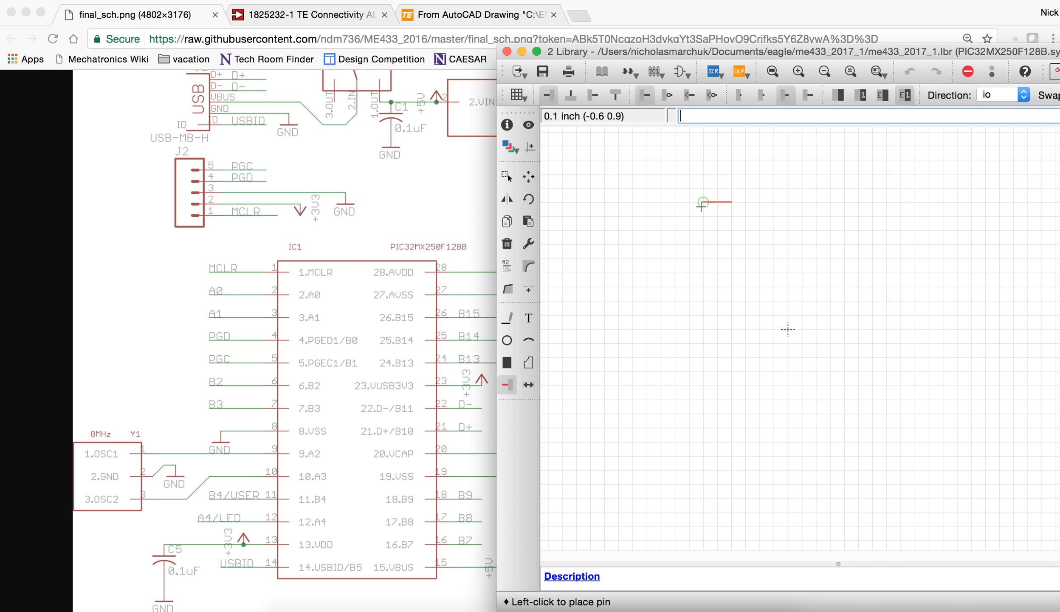
Place 14 pins in a vertical column at x = -0.6 inch, spaced 0.2 inch apart
{"action": "left_click", "coordinate": [704, 145]}
{"action": "left_click", "coordinate": [704, 173]}
{"action": "left_click", "coordinate": [704, 202]}
{"action": "left_click", "coordinate": [703, 230]}
{"action": "left_click", "coordinate": [704, 258]}
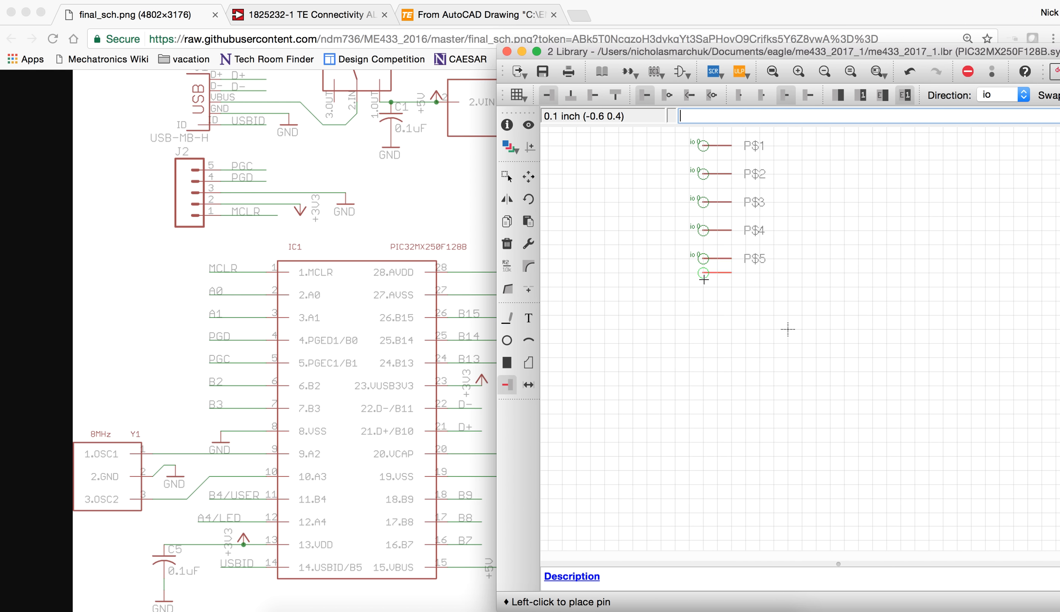
{"action": "left_click", "coordinate": [705, 287]}
{"action": "left_click", "coordinate": [705, 314]}
{"action": "left_click", "coordinate": [707, 345]}
{"action": "left_click", "coordinate": [705, 371]}
{"action": "left_click", "coordinate": [705, 400]}
{"action": "left_click", "coordinate": [704, 427]}
{"action": "left_click", "coordinate": [704, 455]}
{"action": "left_click", "coordinate": [705, 484]}
{"action": "left_click", "coordinate": [705, 512]}
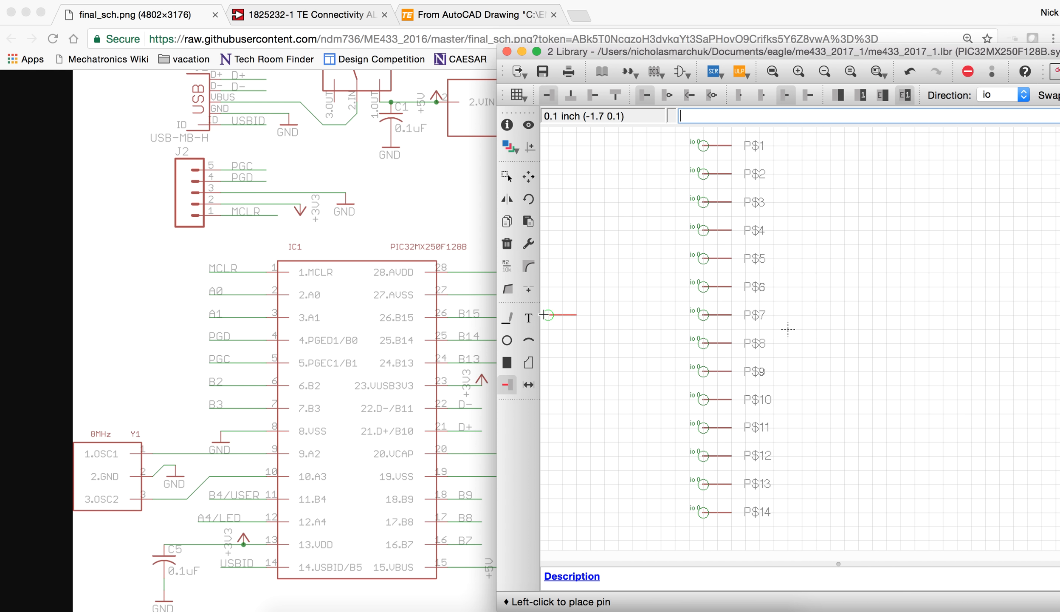
Copy the group of 14 pins and place it rotated 180 degrees as a facing column at x = 0.6 inch
{"action": "left_click", "coordinate": [506, 175]}
{"action": "left_click_drag", "start_coordinate": [666, 136], "coordinate": [807, 548]}
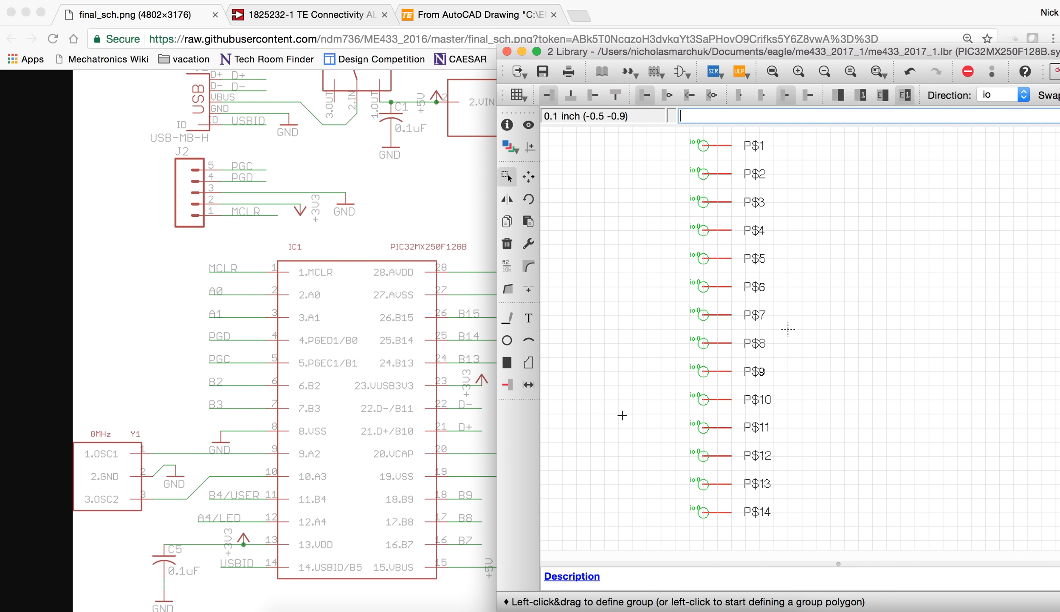
{"action": "left_click", "coordinate": [507, 221]}
{"action": "right_click", "coordinate": [702, 329], "text": "ctrl"}
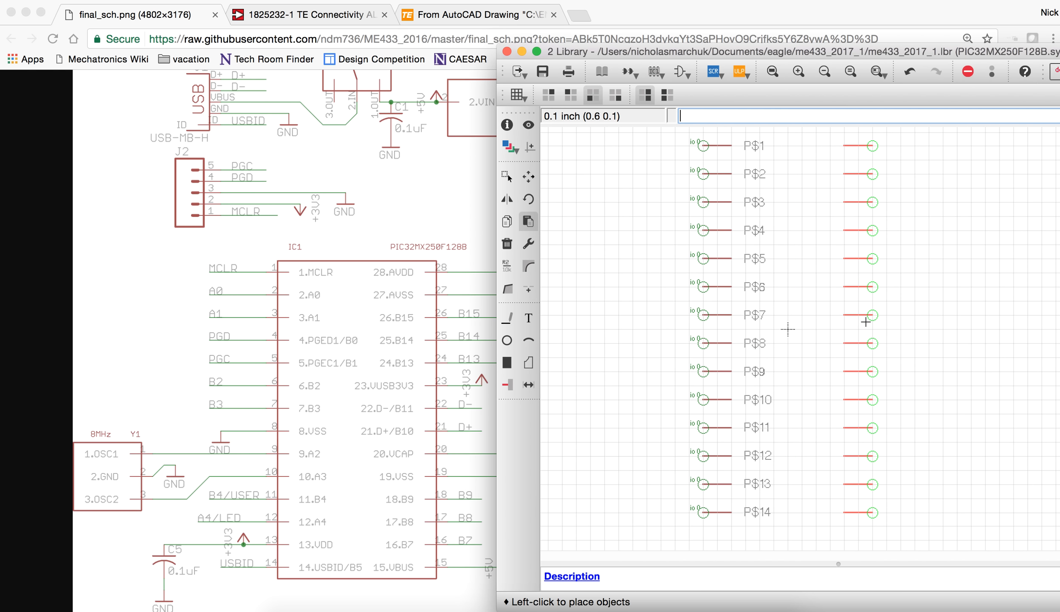
{"action": "left_click", "coordinate": [866, 320]}
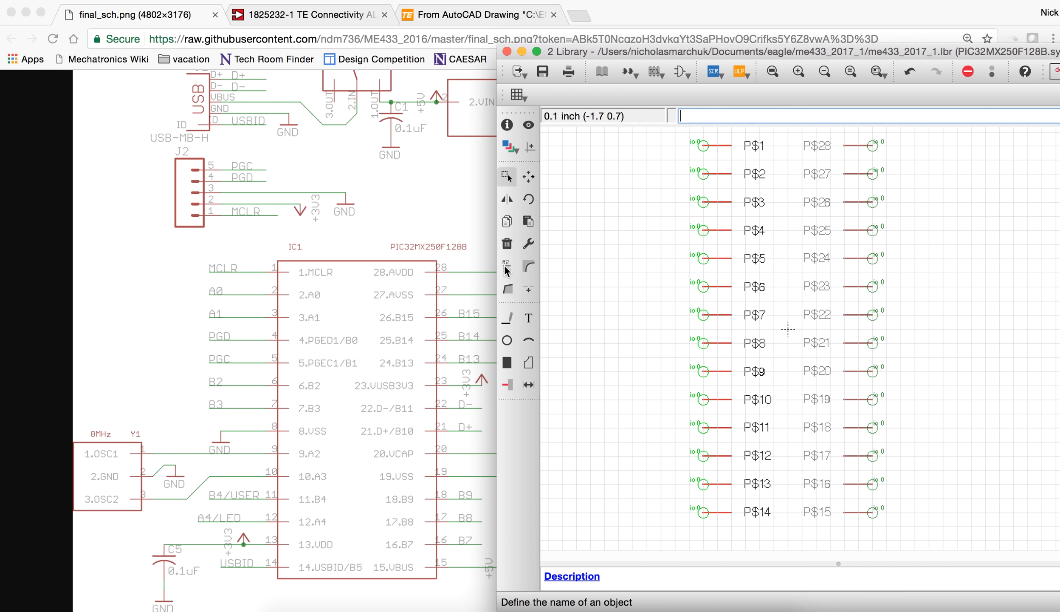
Add a >NAME text label above the pin columns on the Symbols layer
{"action": "left_click", "coordinate": [528, 318]}
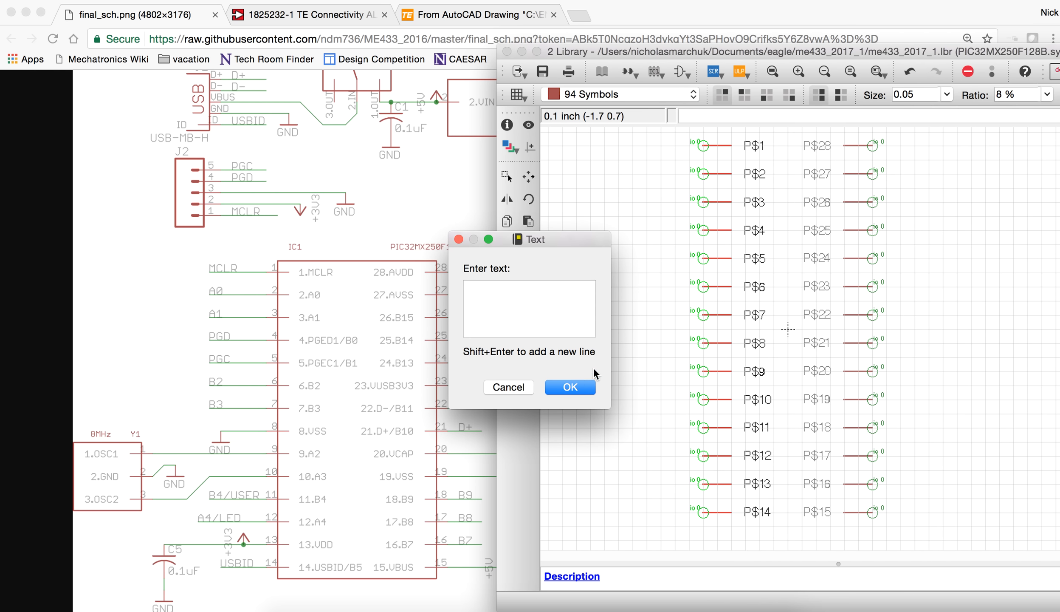
{"action": "key", "text": "Return"}
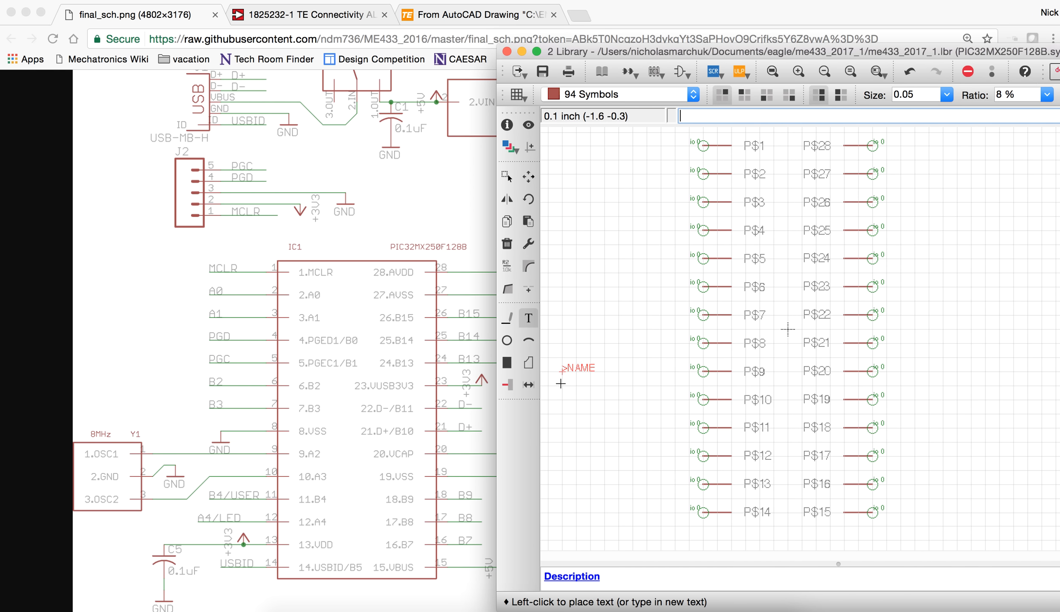
{"action": "scroll", "coordinate": [586, 425], "scroll_direction": "down", "scroll_amount": 3}
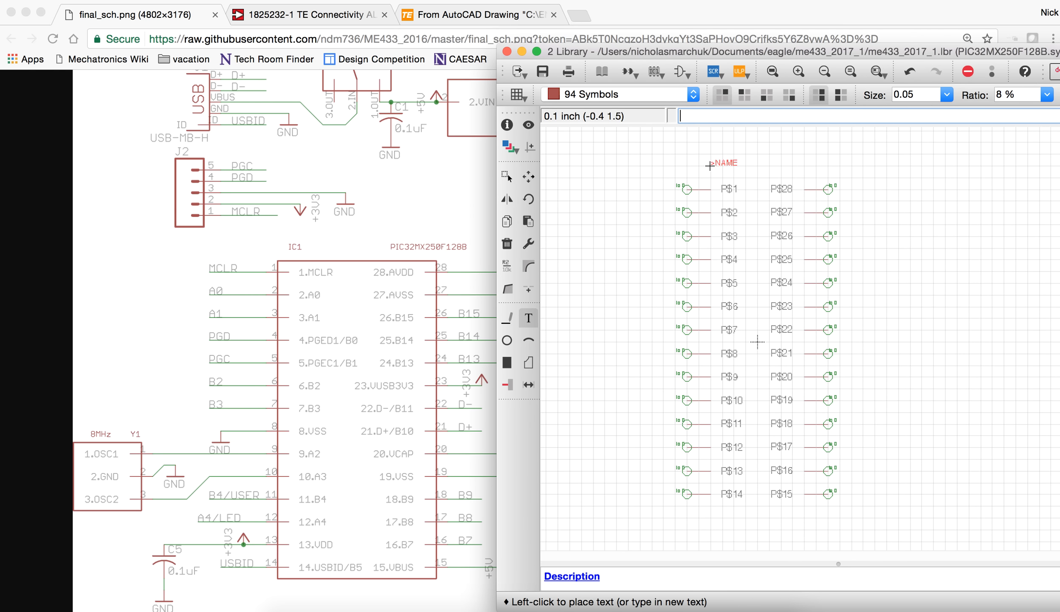
{"action": "left_click", "coordinate": [709, 152]}
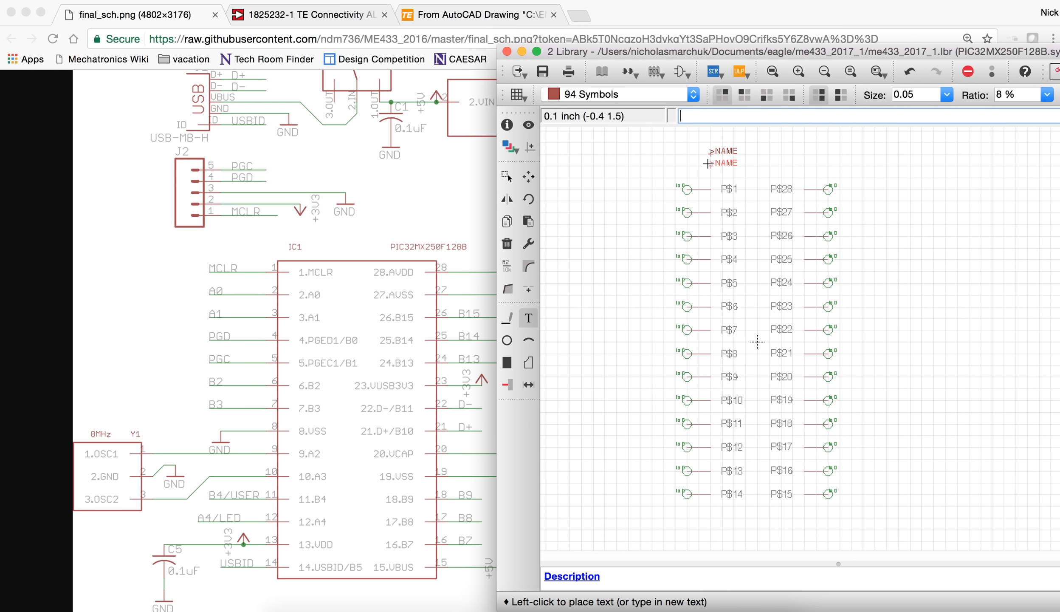
{"action": "left_click", "coordinate": [531, 311]}
{"action": "type", "text": ">VLAU"}
{"action": "key", "text": "Return"}
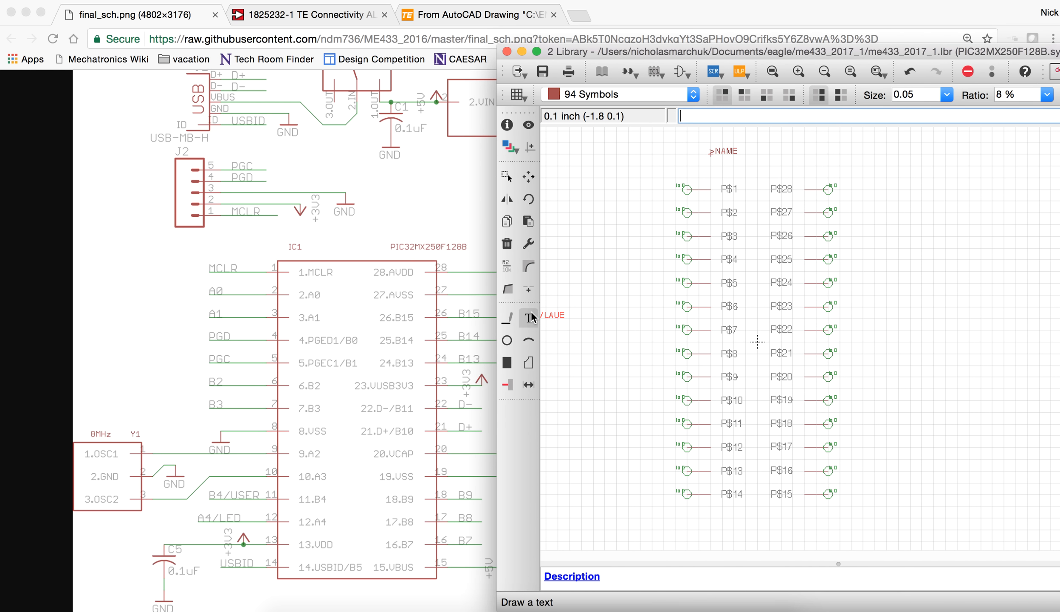
Add a >VALUE text label directly below the >NAME label
{"action": "left_click", "coordinate": [528, 318]}
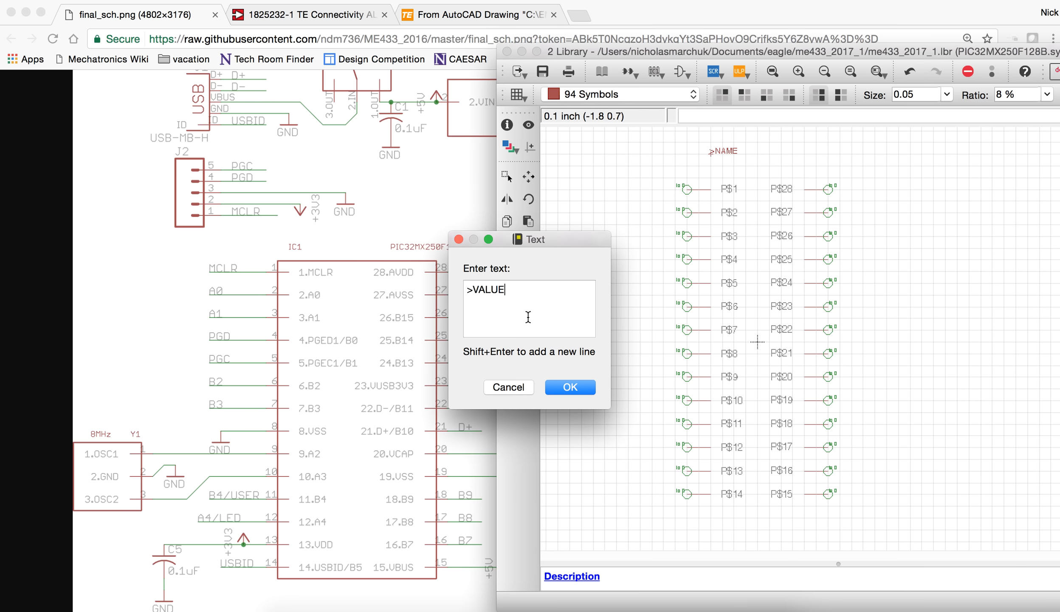
{"action": "key", "text": "Return"}
{"action": "left_click", "coordinate": [710, 165]}
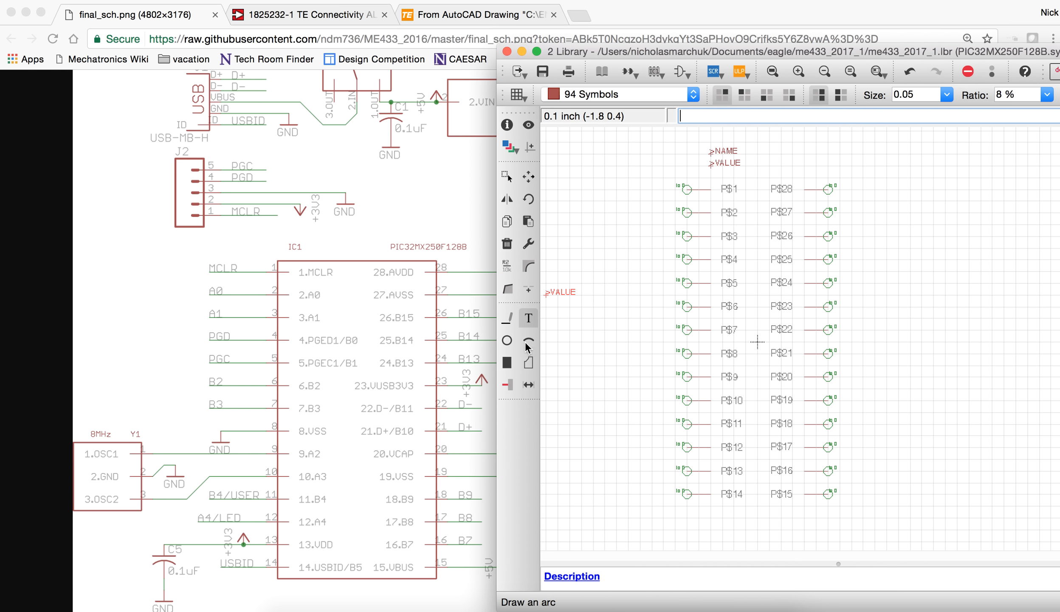
Rename the top three pins of the left column to 1.MCLR, 2.A0 and 3.A1
{"action": "left_click", "coordinate": [509, 263]}
{"action": "left_click", "coordinate": [685, 191]}
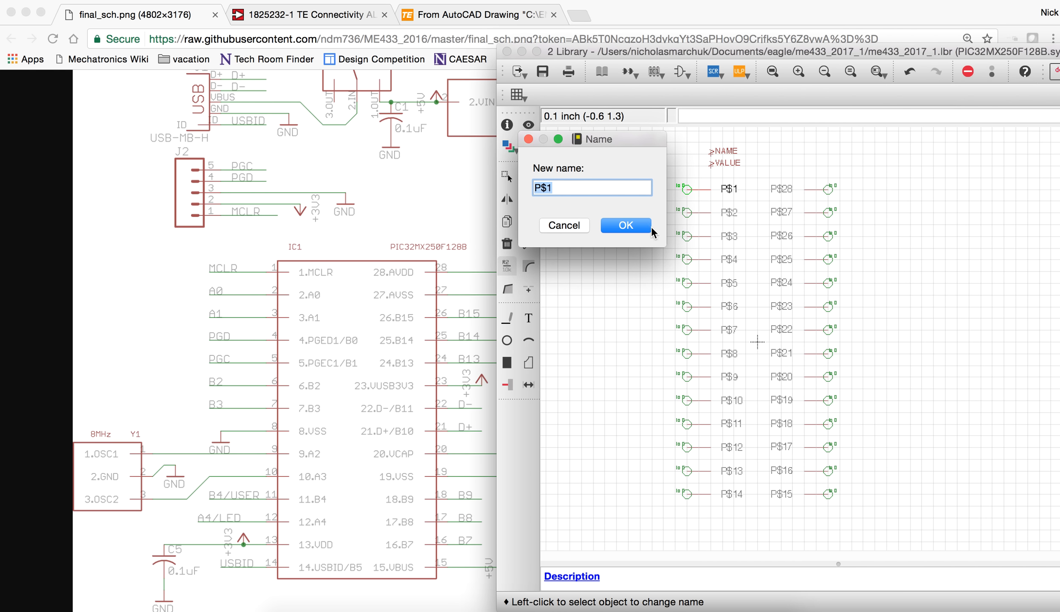
{"action": "type", "text": "1.MCLR"}
{"action": "left_click", "coordinate": [626, 226]}
{"action": "left_click", "coordinate": [686, 212]}
{"action": "type", "text": "2.A0"}
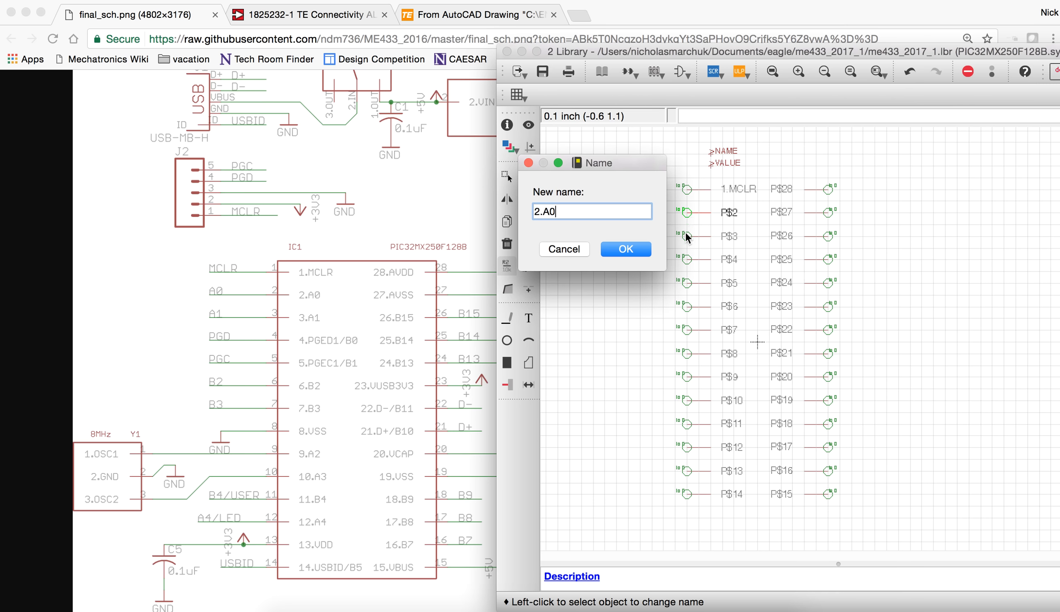
{"action": "key", "text": "Return"}
{"action": "left_click", "coordinate": [687, 237]}
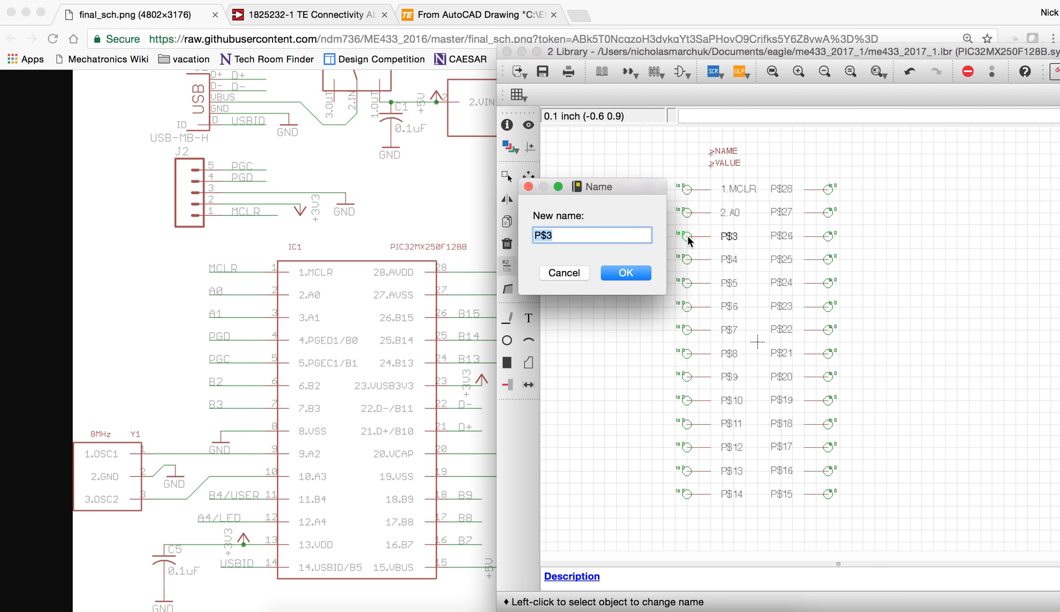
{"action": "type", "text": "3.A1"}
{"action": "key", "text": "Return"}
Rename the fourth and fifth pins of the left column to 4.PGD/B0 and 5.PGC/B1
{"action": "left_click", "coordinate": [688, 256]}
{"action": "type", "text": "4."}
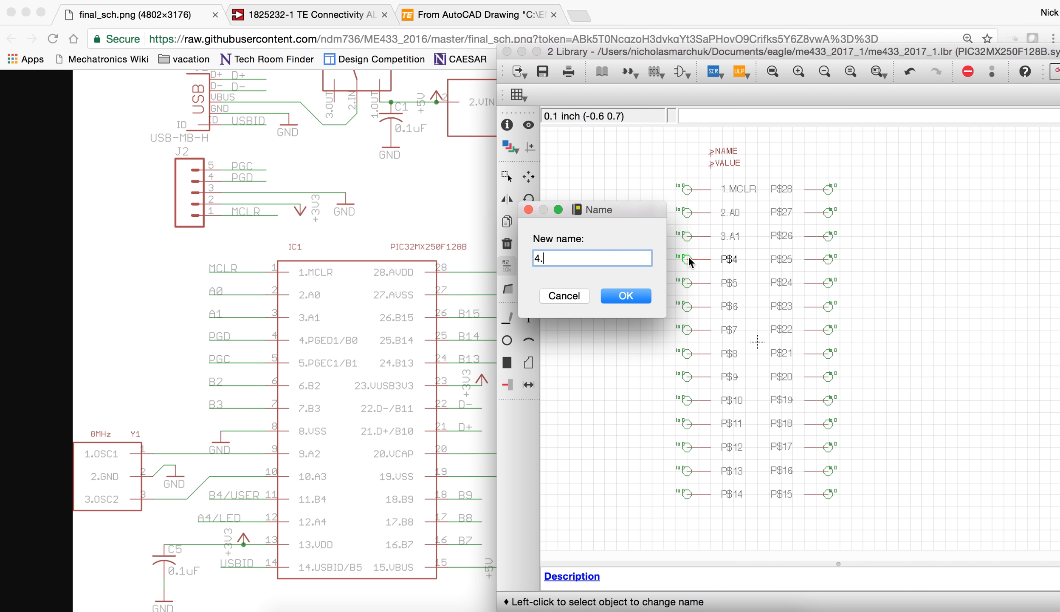
{"action": "type", "text": "PGD/B0"}
{"action": "key", "text": "Return"}
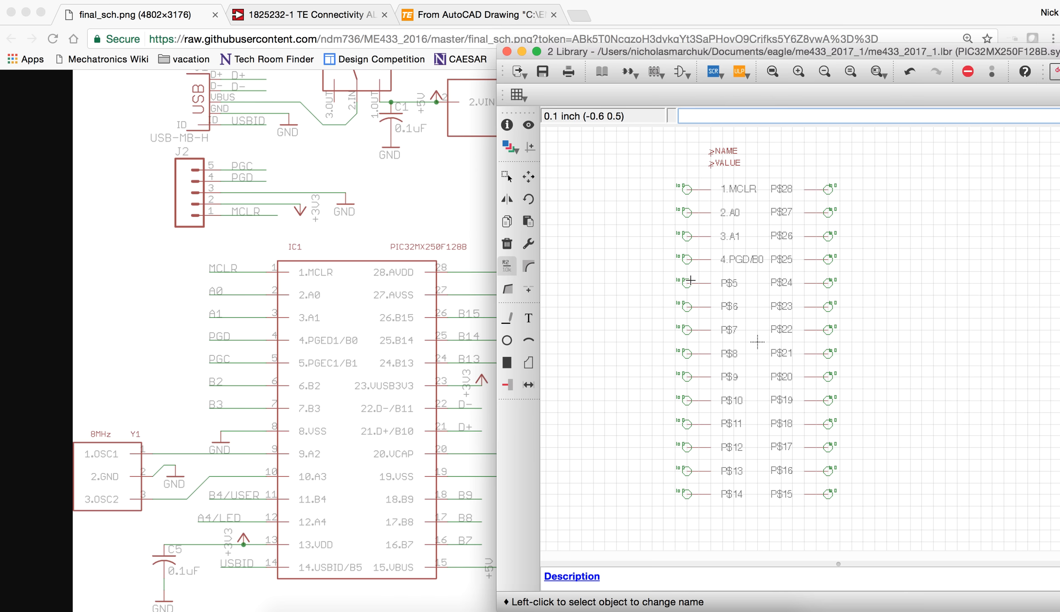
{"action": "left_click", "coordinate": [688, 283]}
{"action": "type", "text": "5.PGC"}
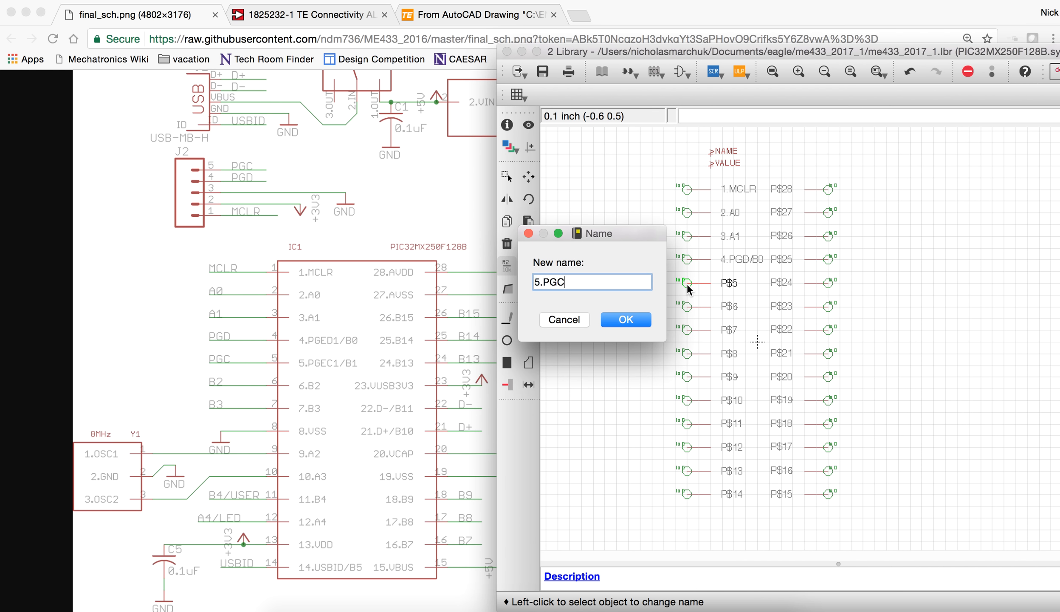
{"action": "type", "text": "/B1"}
{"action": "key", "text": "Return"}
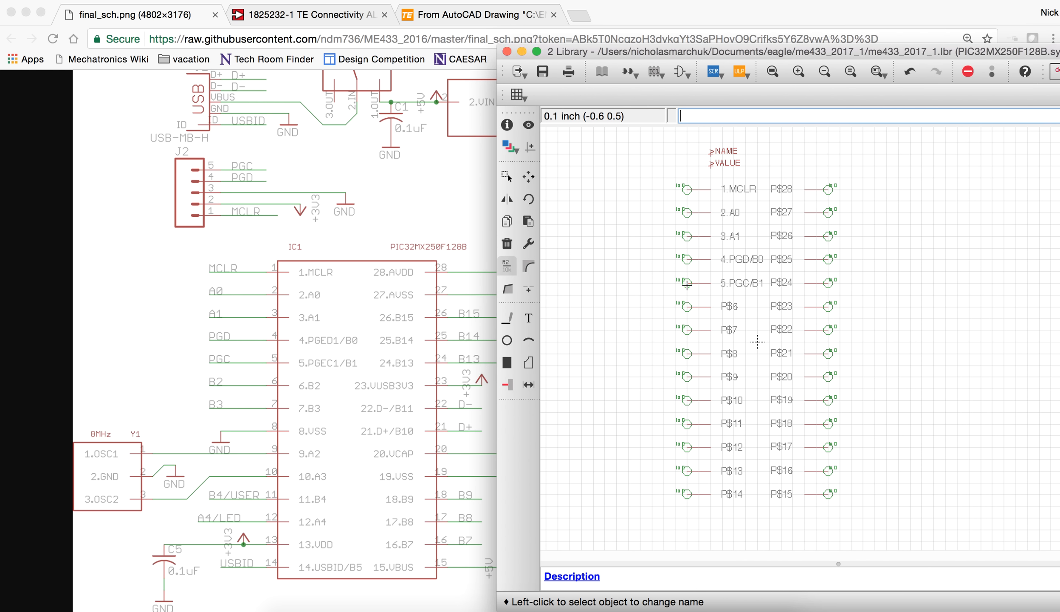
Rename the sixth, seventh and eighth pins of the left column to 6.B2, 7.B3 and 8.VSS
{"action": "left_click", "coordinate": [688, 306]}
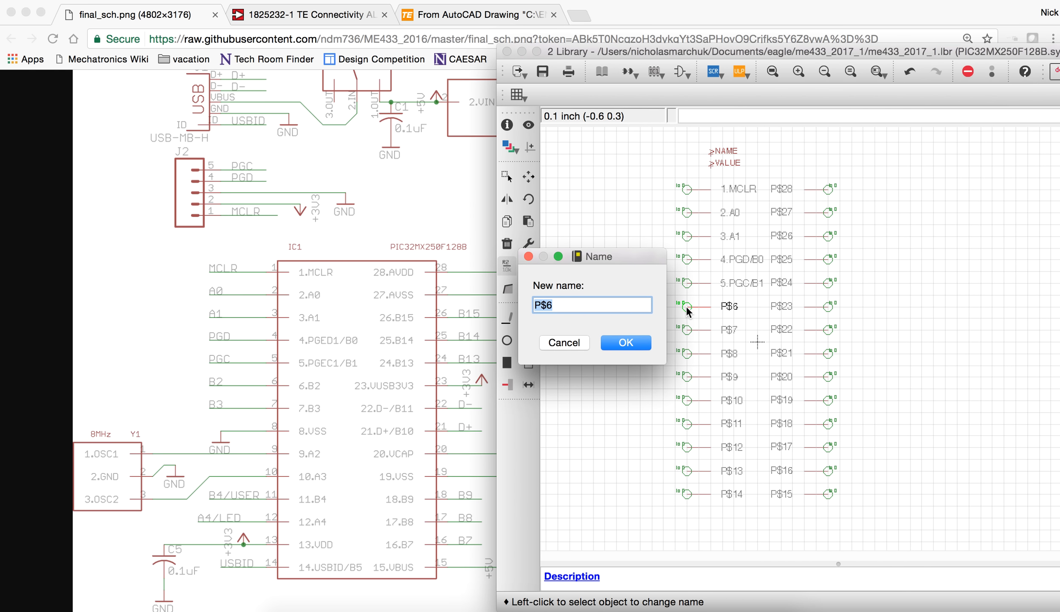
{"action": "type", "text": "6.B2"}
{"action": "key", "text": "Return"}
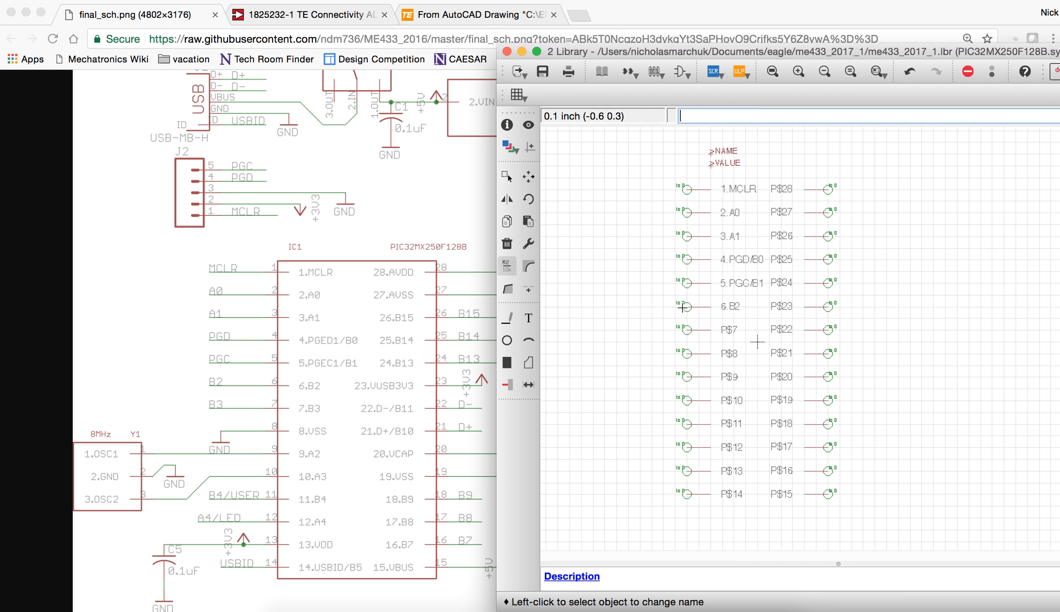
{"action": "left_click", "coordinate": [686, 330]}
{"action": "type", "text": "7.B3"}
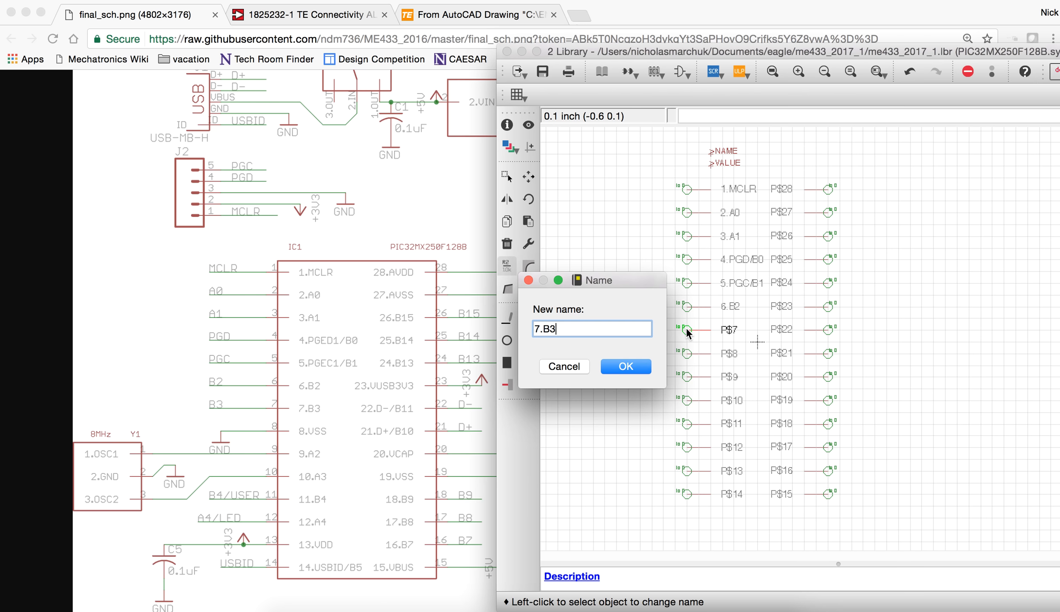
{"action": "key", "text": "Return"}
{"action": "left_click", "coordinate": [688, 356]}
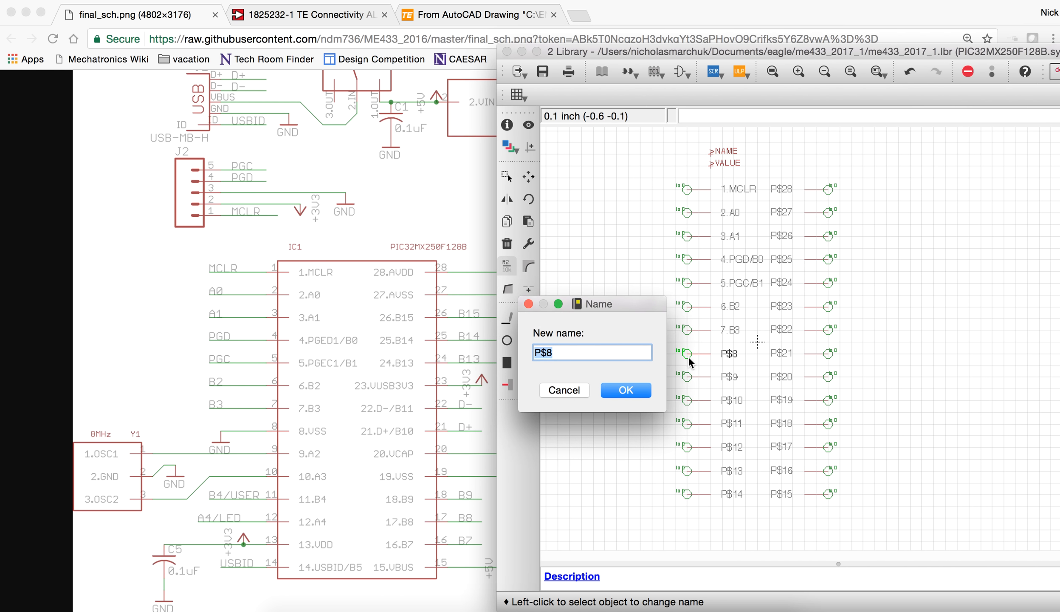
{"action": "type", "text": "8.VSS"}
{"action": "key", "text": "Return"}
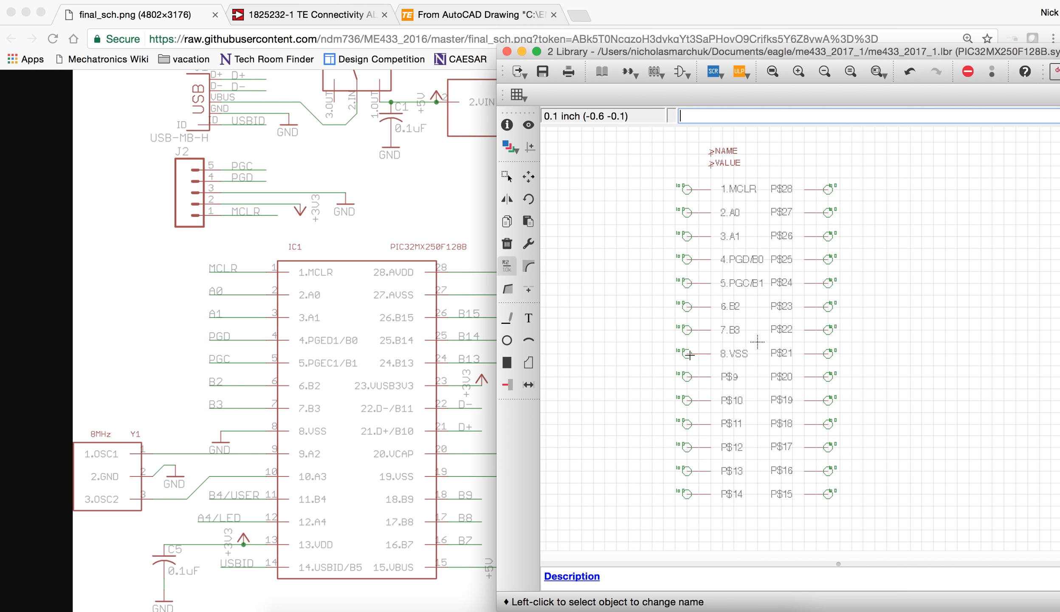
Rename the ninth and tenth pins of the left column to 9.OSC1/A2 and 10.OSC2/A3
{"action": "left_click", "coordinate": [688, 402]}
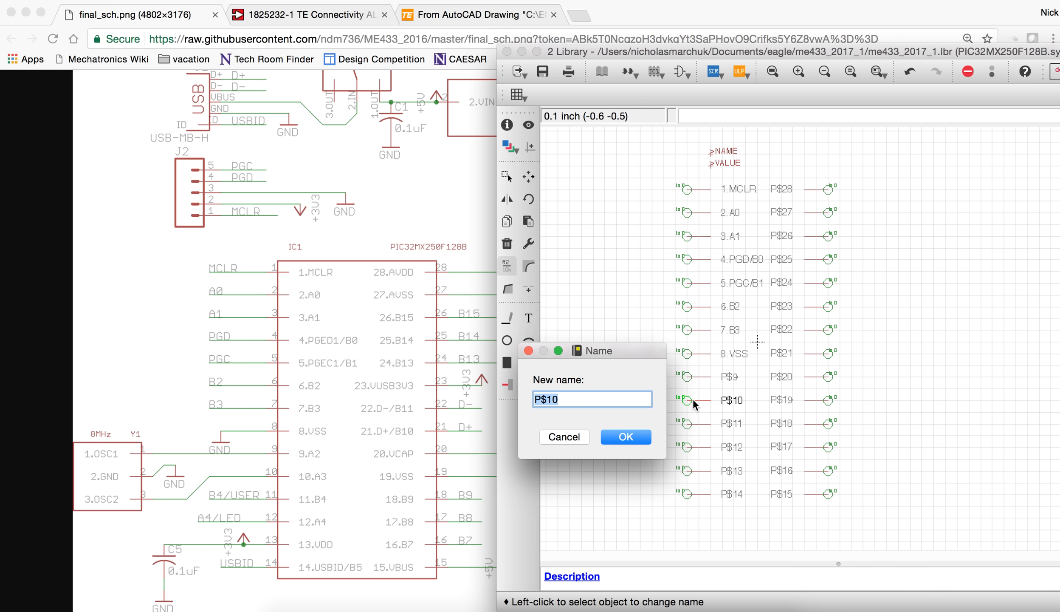
{"action": "left_click", "coordinate": [565, 437]}
{"action": "left_click", "coordinate": [687, 382]}
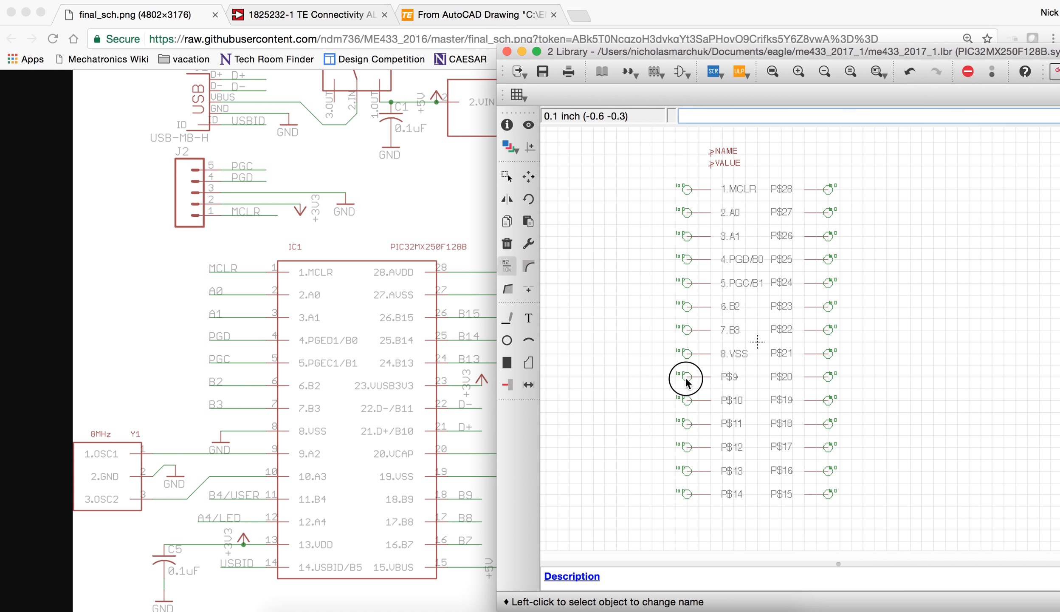
{"action": "type", "text": "9"}
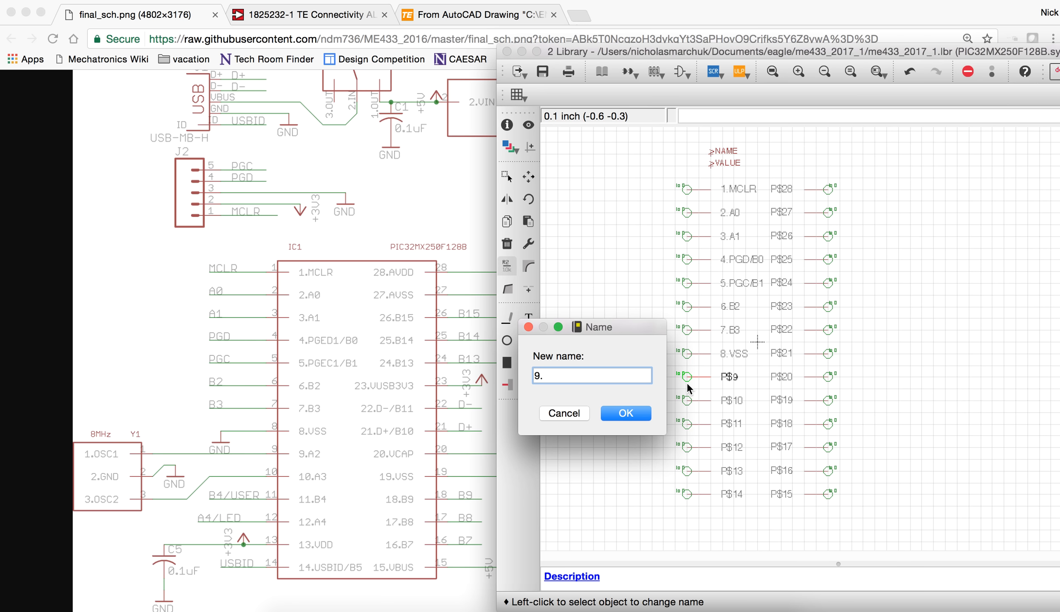
{"action": "type", "text": ".OSC1/A2"}
{"action": "key", "text": "Return"}
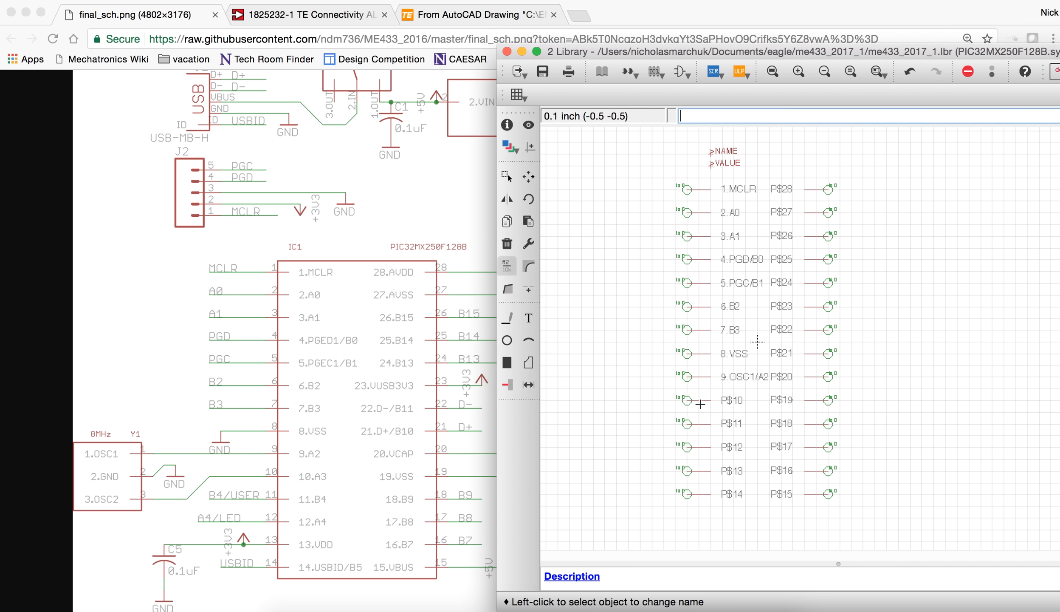
{"action": "left_click", "coordinate": [687, 400]}
{"action": "type", "text": "10"}
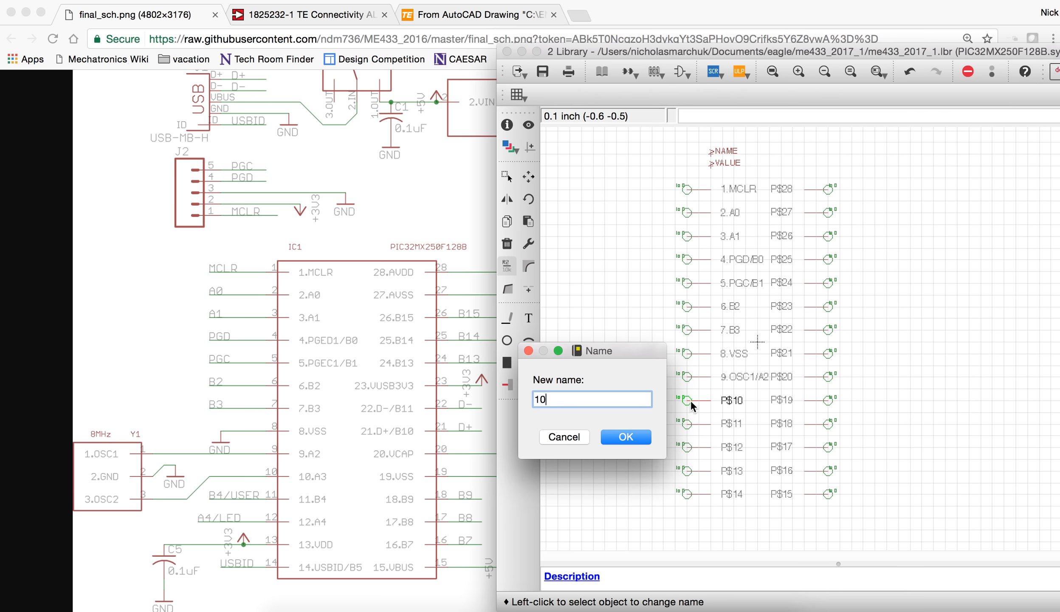
{"action": "type", "text": ".OSC2/A3"}
{"action": "key", "text": "Return"}
Rename the eleventh and twelfth pins of the left column to 11.B4/USER and 12.A4/LED
{"action": "left_click", "coordinate": [687, 424]}
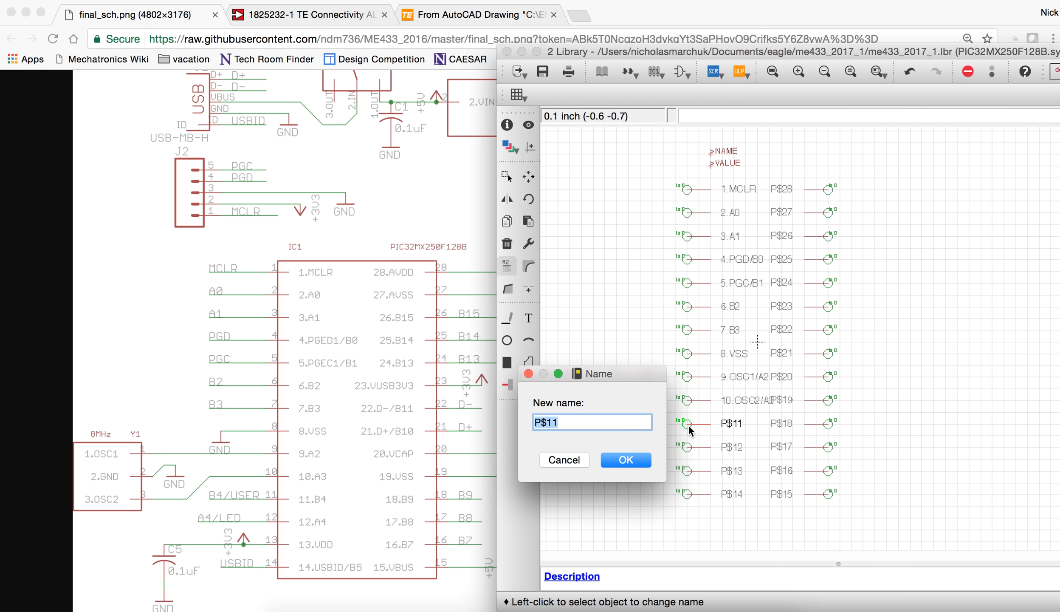
{"action": "type", "text": "11.B"}
{"action": "type", "text": "/USER"}
{"action": "key", "text": "Return"}
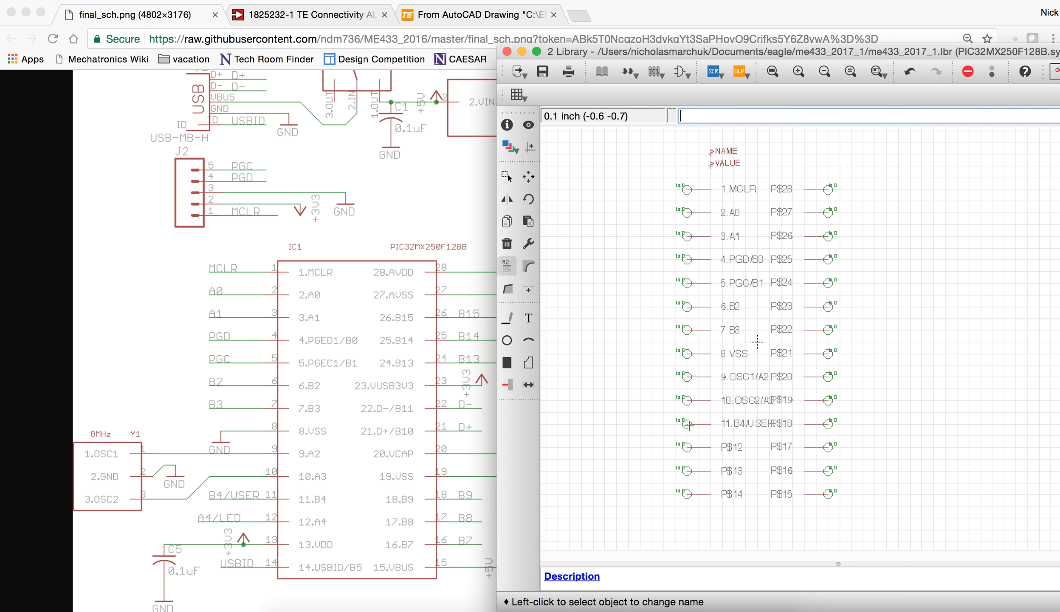
{"action": "left_click", "coordinate": [685, 449]}
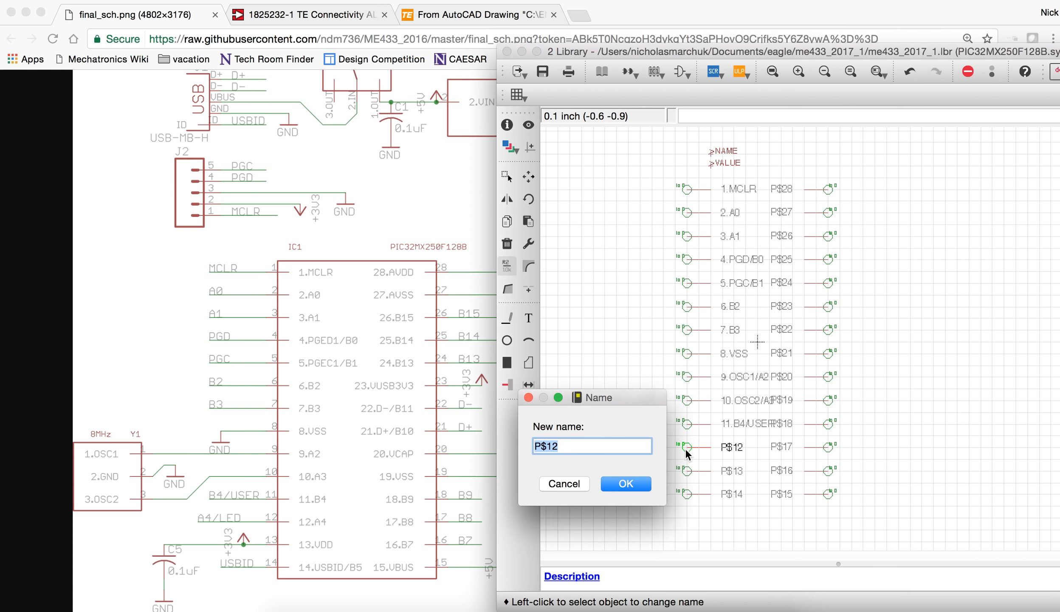
{"action": "type", "text": "12.A4/LED"}
{"action": "key", "text": "Return"}
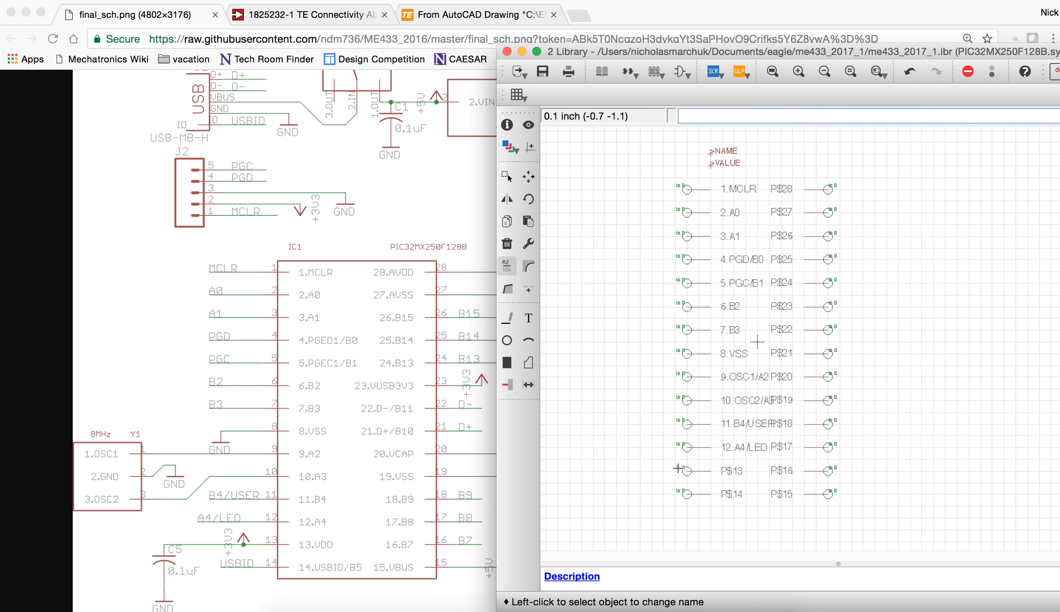
Rename the last two pins of the left column to 13.VDD and 14.USBID/B5
{"action": "left_click", "coordinate": [688, 470]}
{"action": "type", "text": "12"}
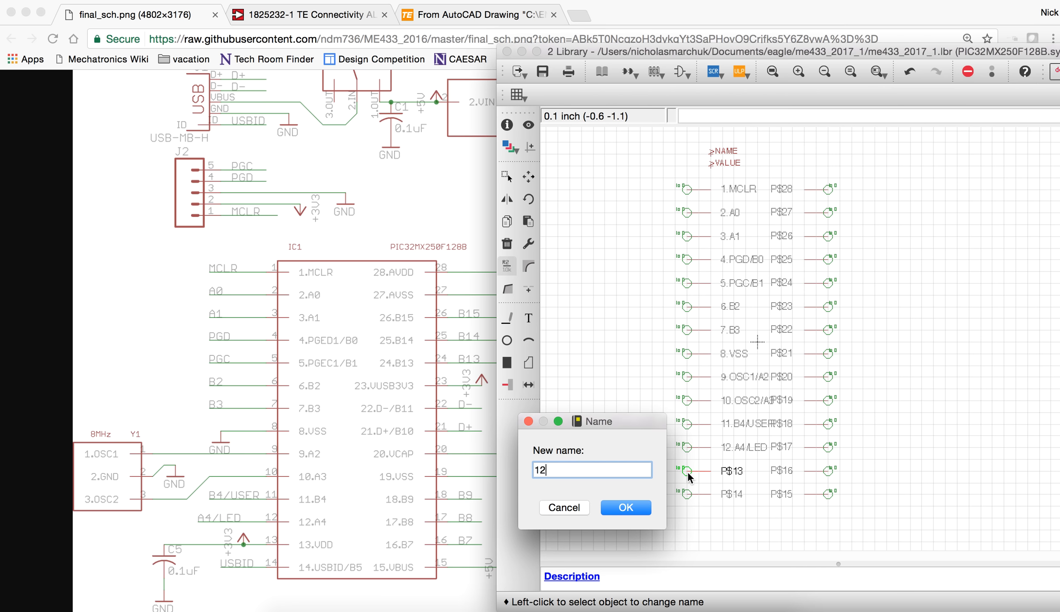
{"action": "type", "text": ".VDD"}
{"action": "key", "text": "Return"}
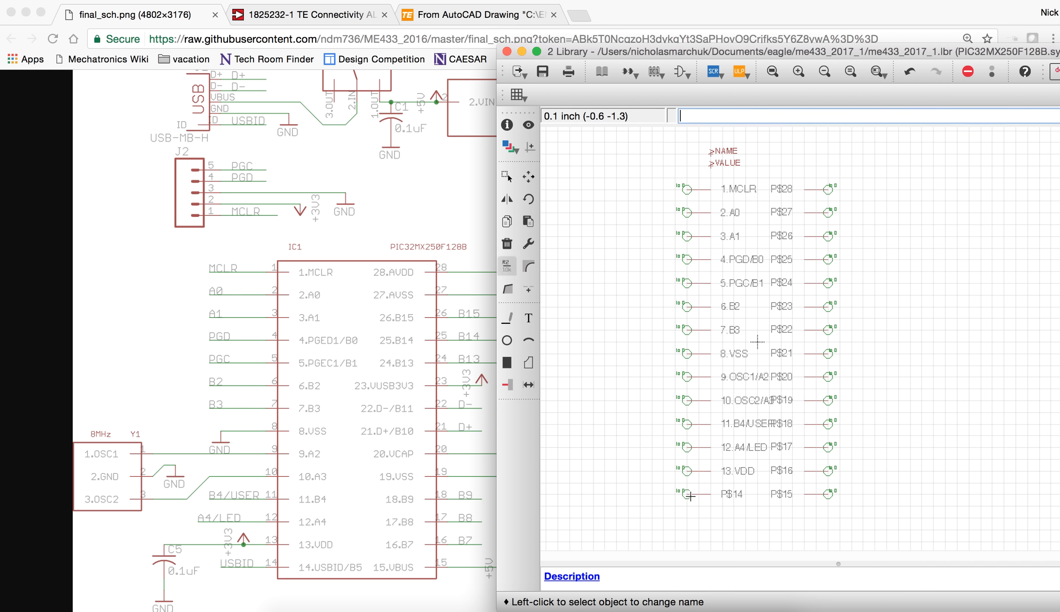
{"action": "left_click", "coordinate": [688, 494]}
{"action": "type", "text": "14."}
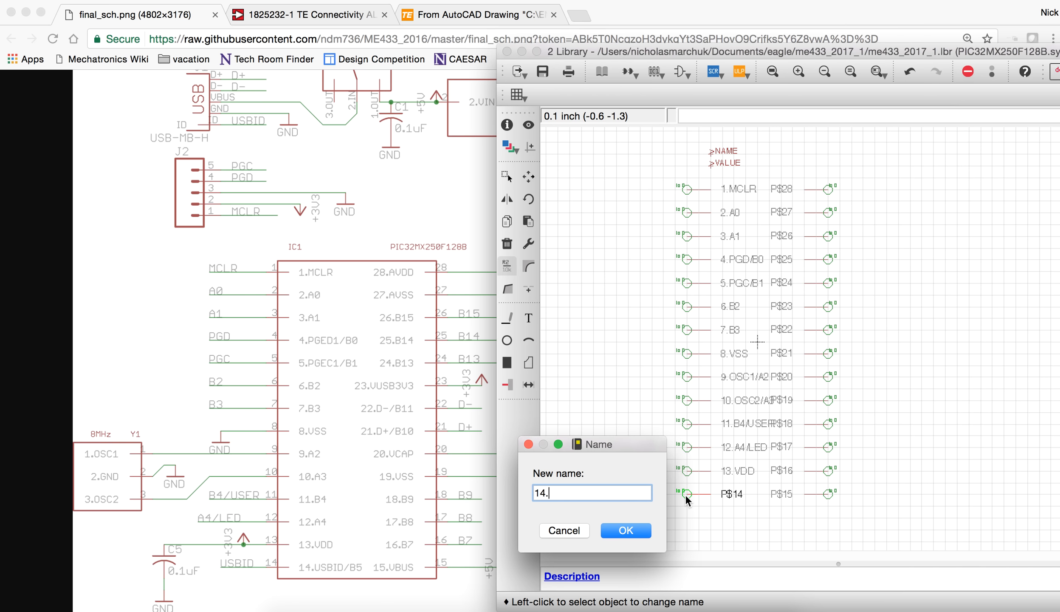
{"action": "type", "text": "USBID/B5"}
{"action": "key", "text": "Return"}
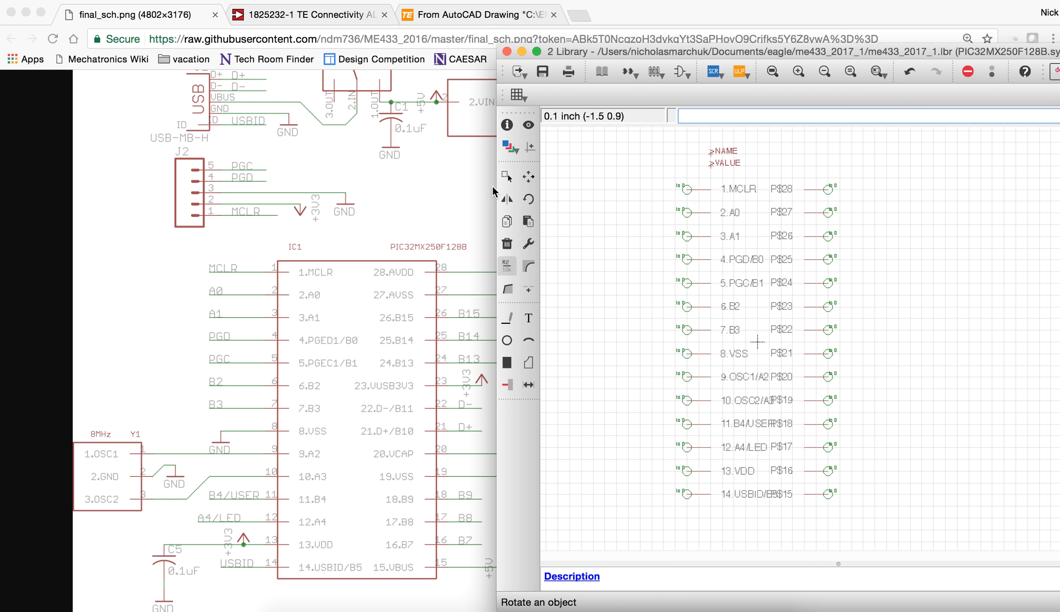
Group the whole left pin column and move it about 0.3 inch outward, away from the right column
{"action": "left_click", "coordinate": [506, 176]}
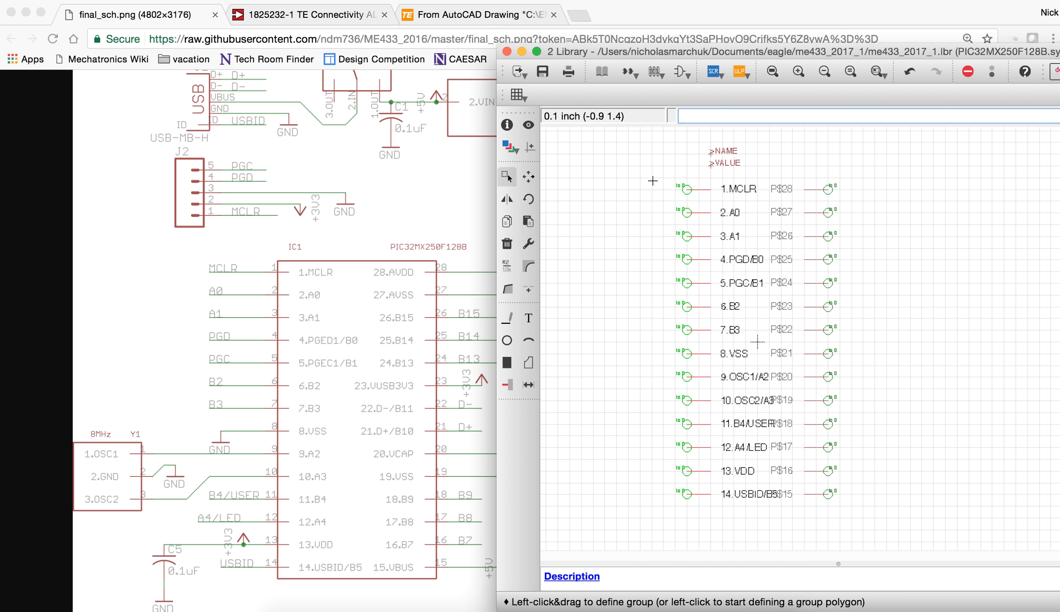
{"action": "left_click", "coordinate": [528, 176]}
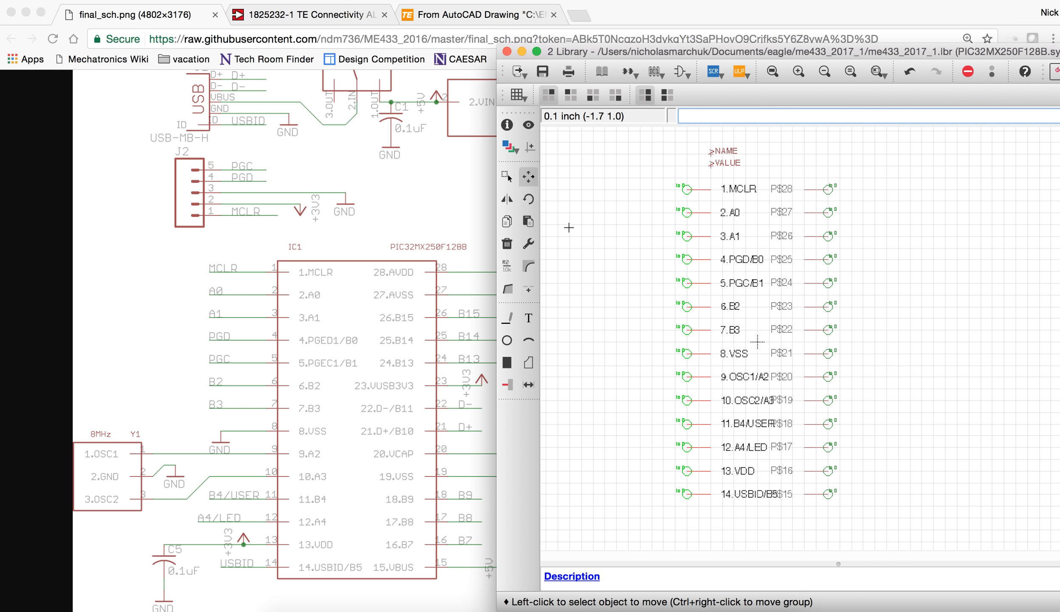
{"action": "right_click", "coordinate": [688, 307], "text": "ctrl"}
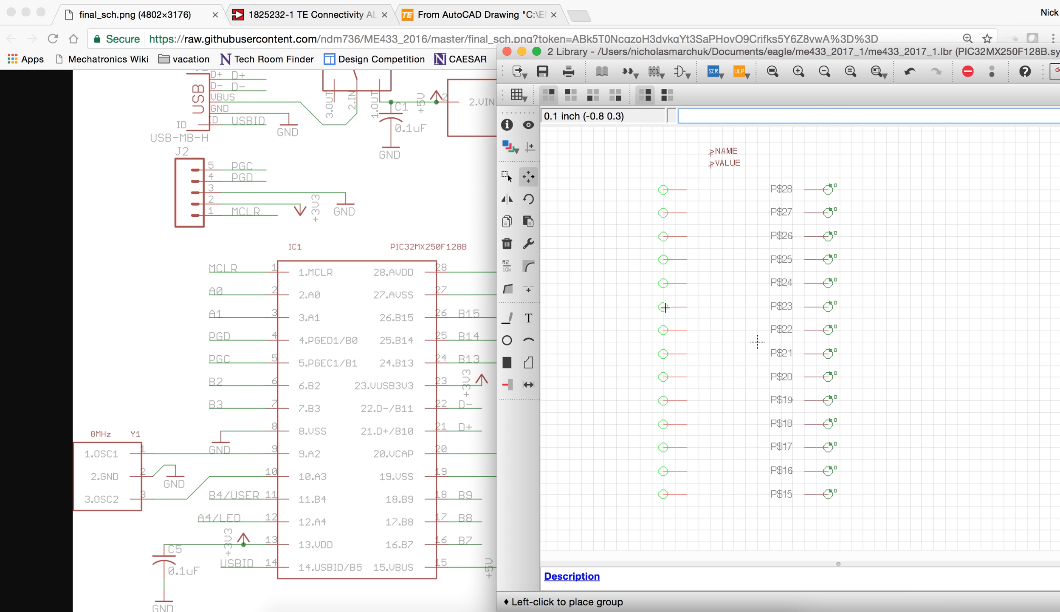
{"action": "left_click", "coordinate": [652, 307]}
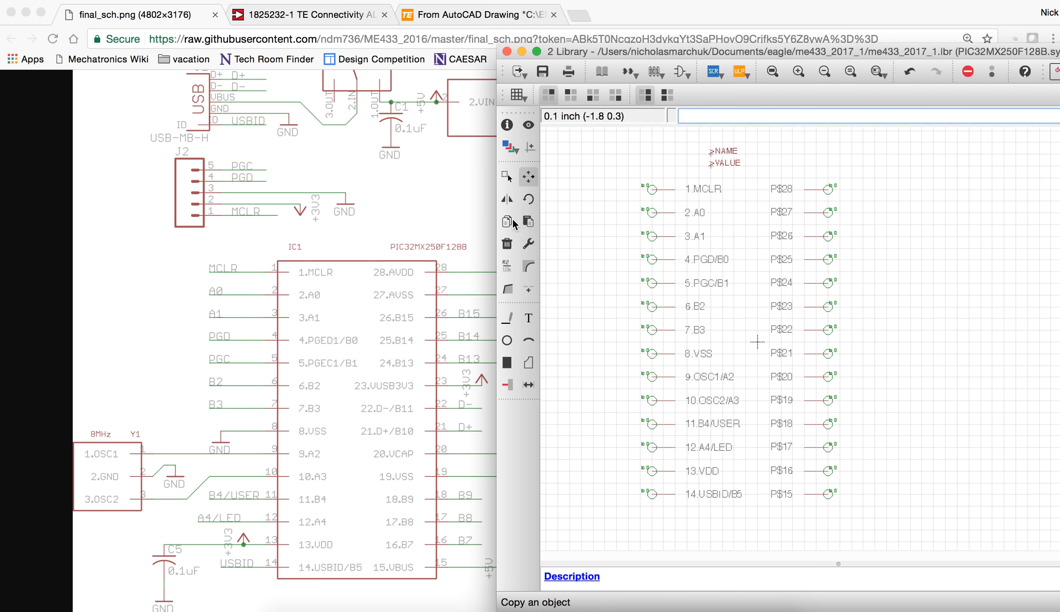
Group the whole right pin column and move it about 0.3 inch outward, away from the left column
{"action": "left_click", "coordinate": [508, 179]}
{"action": "left_click_drag", "start_coordinate": [775, 164], "coordinate": [908, 542]}
{"action": "left_click", "coordinate": [529, 177]}
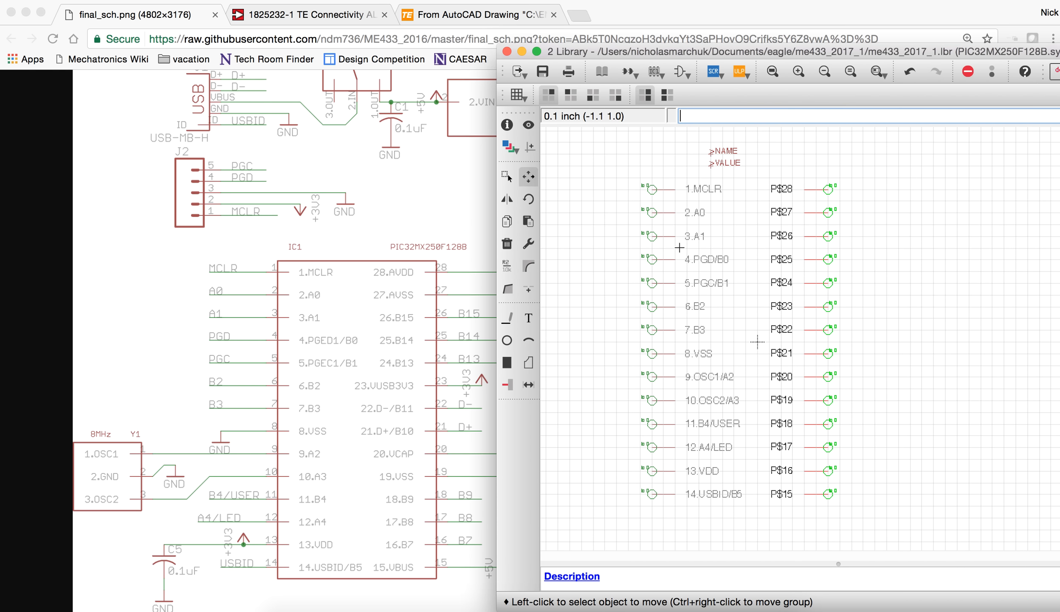
{"action": "right_click", "coordinate": [829, 330], "text": "ctrl"}
{"action": "left_click", "coordinate": [863, 330]}
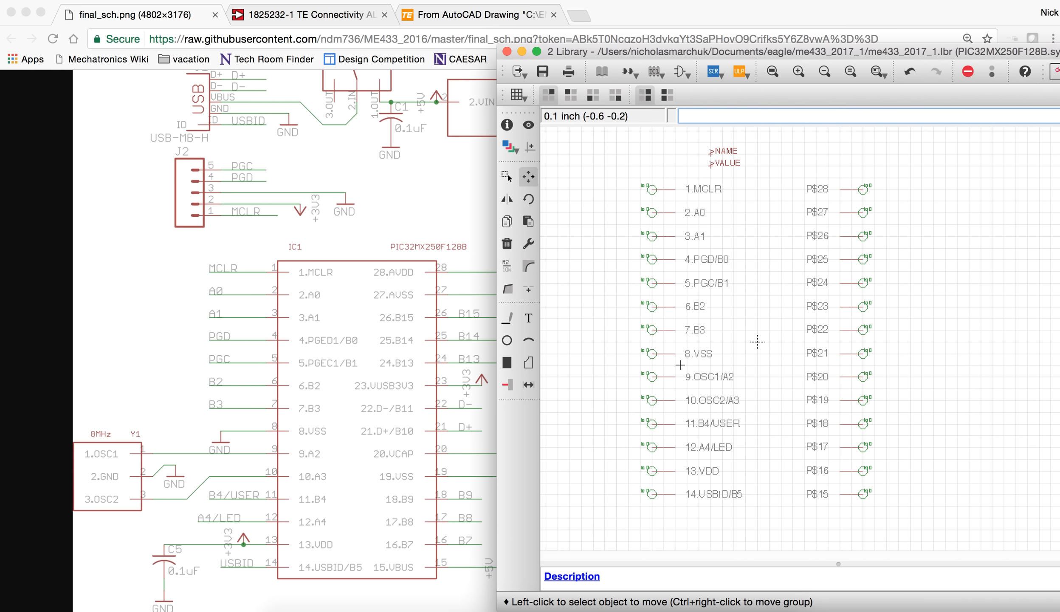
Rename the bottom two pins of the right column, from the bottom up, to 15.VBUS and 16.B7
{"action": "left_click", "coordinate": [507, 265]}
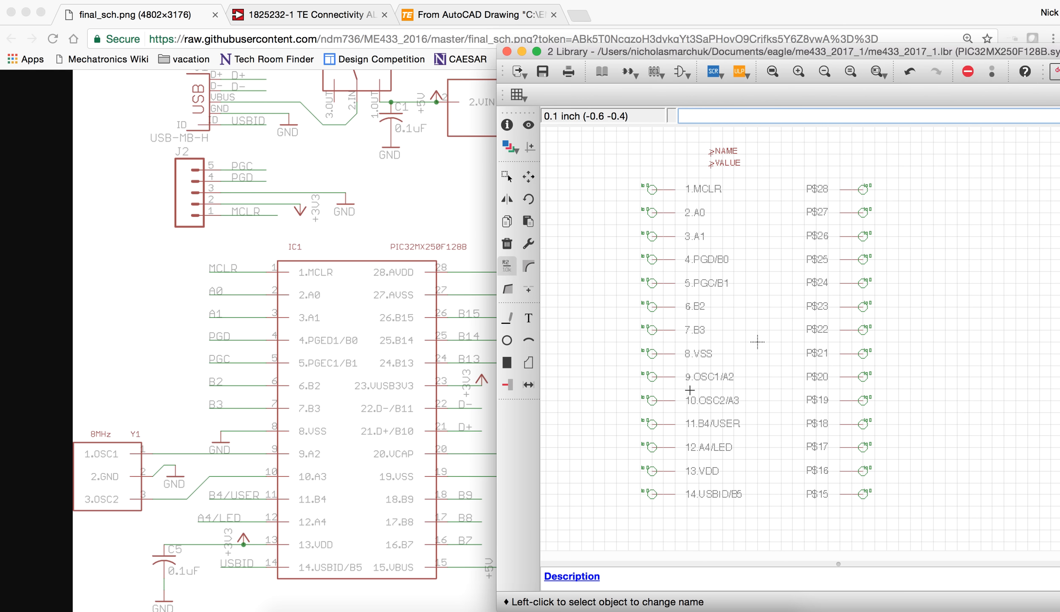
{"action": "left_click", "coordinate": [864, 493]}
{"action": "type", "text": "15.VBUS"}
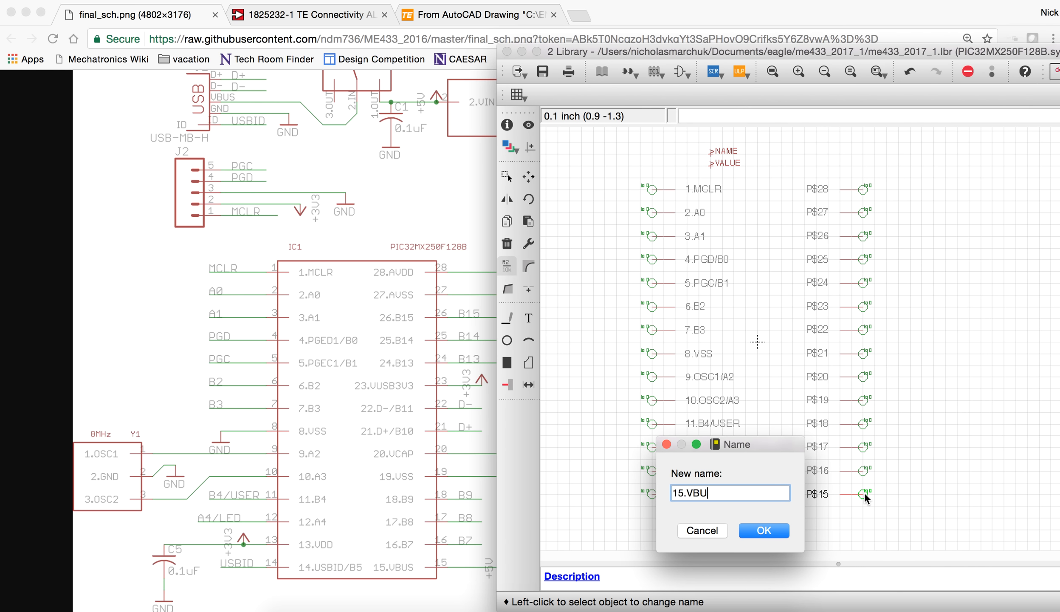
{"action": "key", "text": "Return"}
{"action": "left_click", "coordinate": [864, 471]}
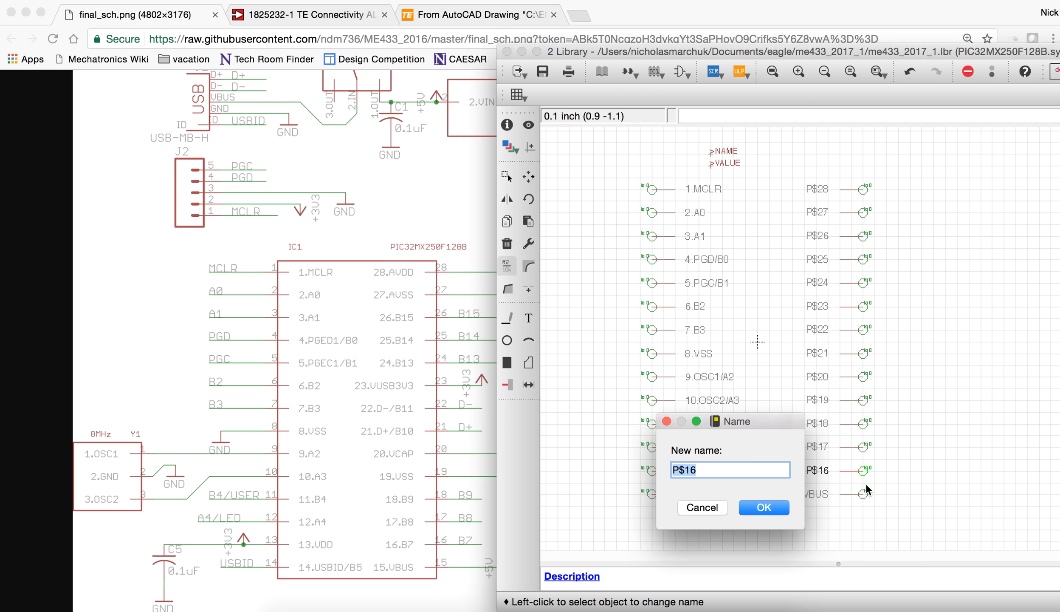
{"action": "type", "text": "16.B7"}
{"action": "key", "text": "Return"}
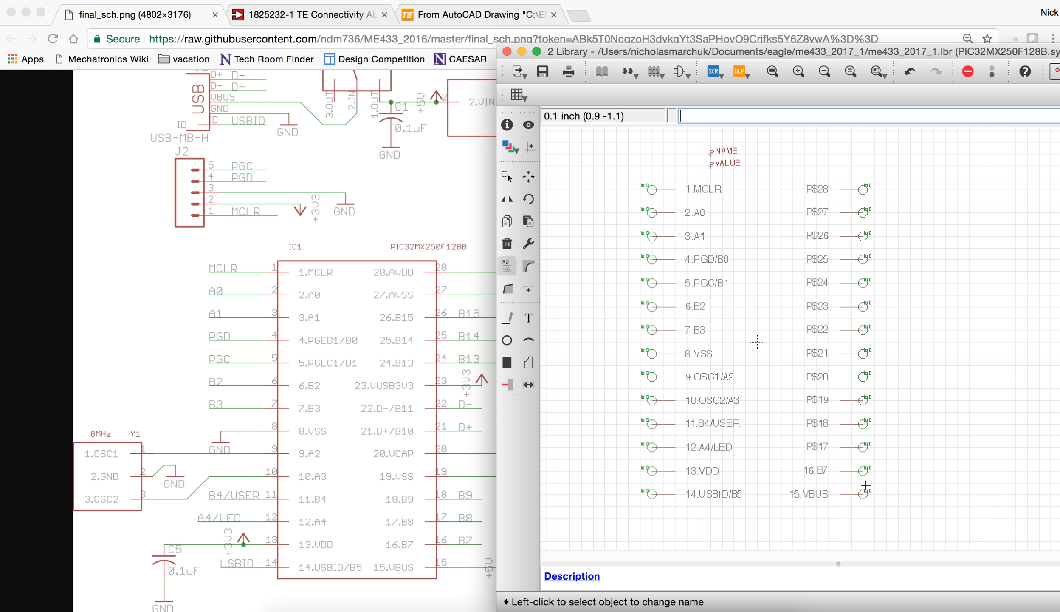
Rename pins P$17 and P$18 in the right column to 17.B8 and 18.B9
{"action": "left_click", "coordinate": [862, 447]}
{"action": "type", "text": "17.B8"}
{"action": "key", "text": "Return"}
{"action": "left_click", "coordinate": [864, 427]}
{"action": "type", "text": "18.B9"}
{"action": "key", "text": "Return"}
Rename pins P$19 and P$20 in the right column to 19.VSS and 20.VCAP
{"action": "left_click", "coordinate": [865, 404]}
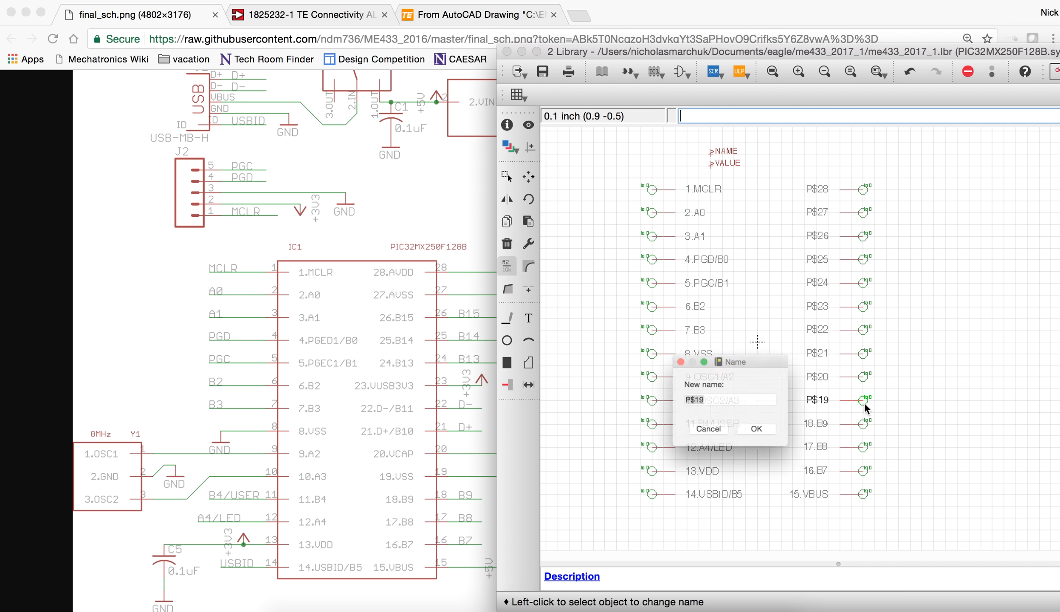
{"action": "type", "text": "19.VSS"}
{"action": "key", "text": "Return"}
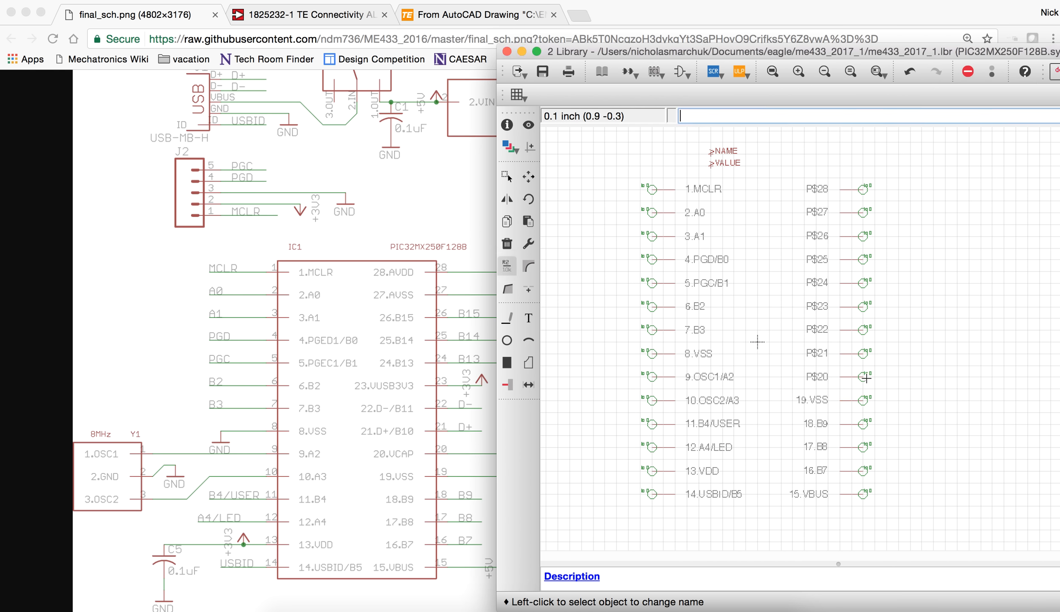
{"action": "left_click", "coordinate": [867, 377]}
{"action": "type", "text": "20"}
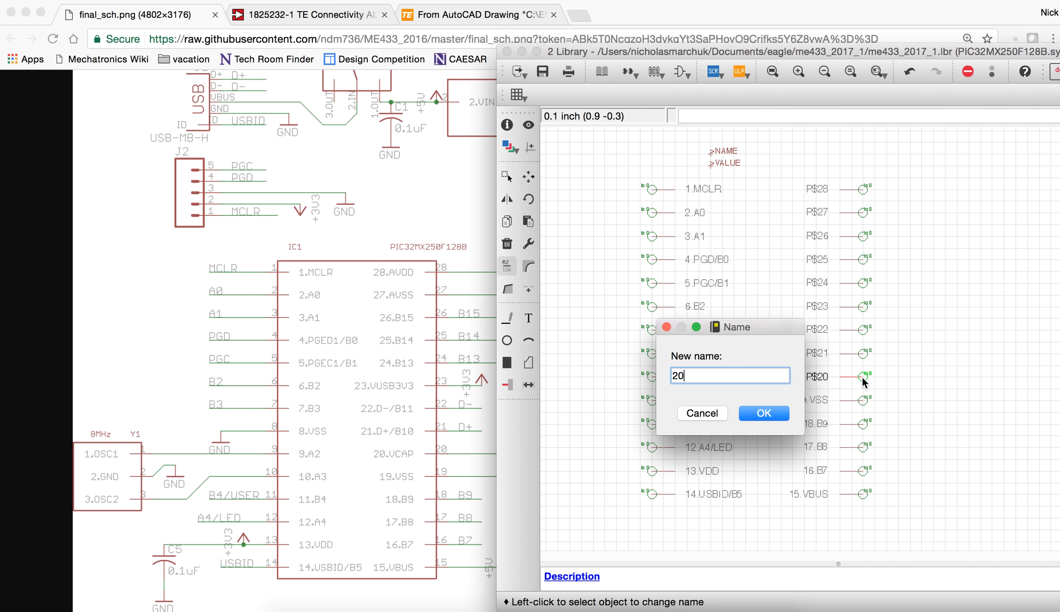
{"action": "type", "text": ".VCAP"}
{"action": "key", "text": "Return"}
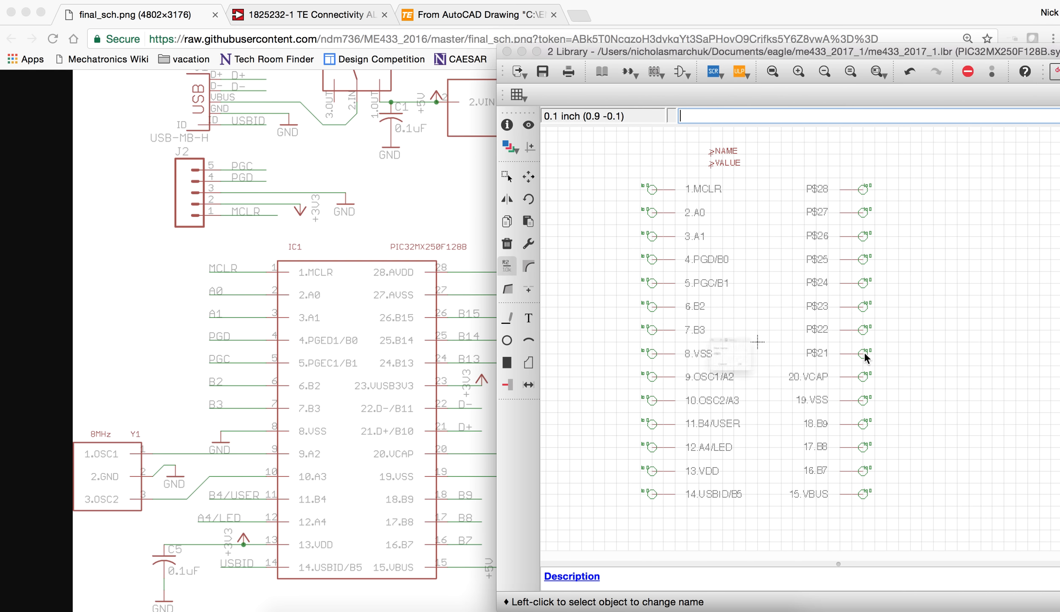
Rename pins P$21 and P$22 in the right column to 21.D+/B10 and 22.D-/B11
{"action": "left_click", "coordinate": [863, 372]}
{"action": "type", "text": "21"}
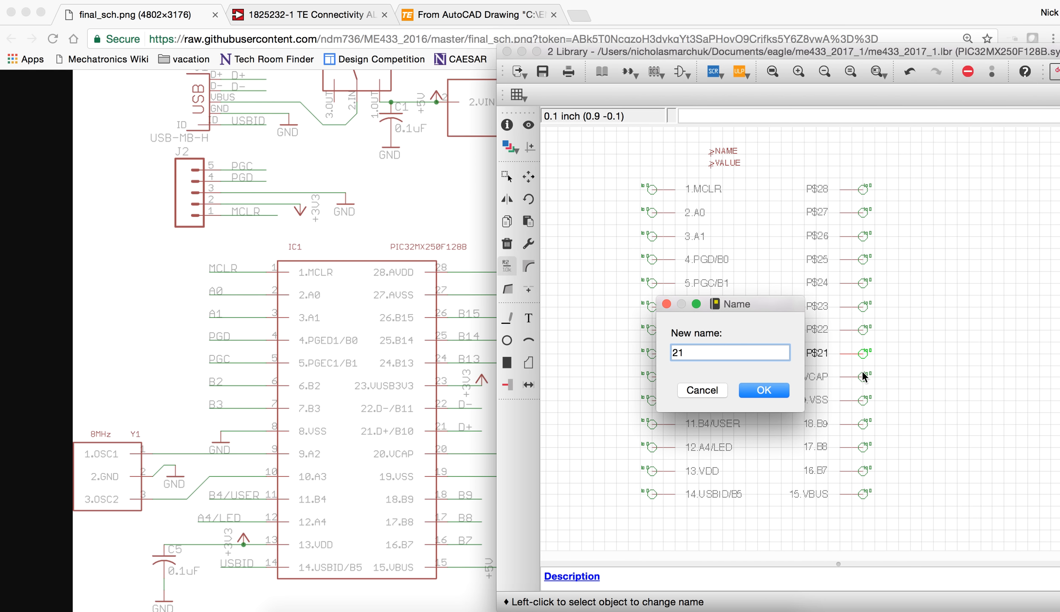
{"action": "type", "text": ".D+/B10"}
{"action": "key", "text": "Return"}
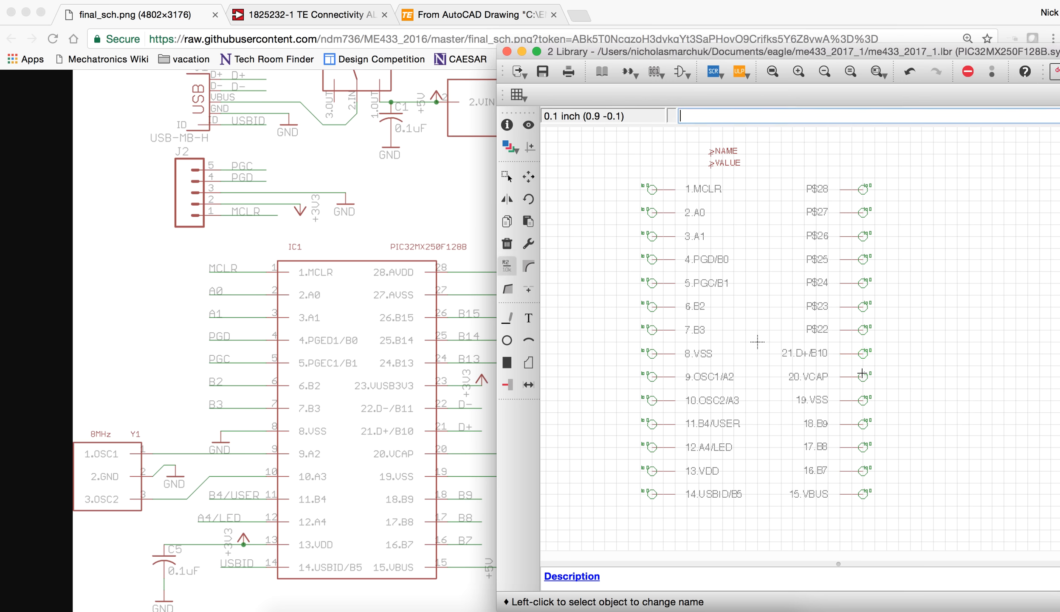
{"action": "left_click", "coordinate": [866, 345]}
{"action": "type", "text": "22"}
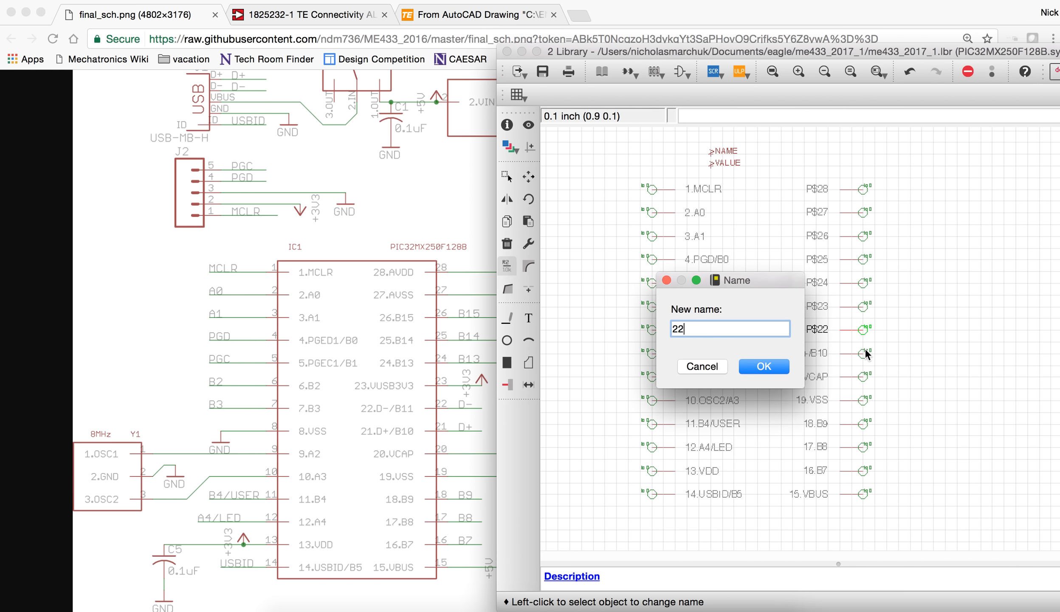
{"action": "type", "text": ".D-/B11"}
{"action": "key", "text": "Return"}
Rename pins P$23 and P$24 in the right column to 23.VUSB3V3 and 24.B13
{"action": "left_click", "coordinate": [865, 315]}
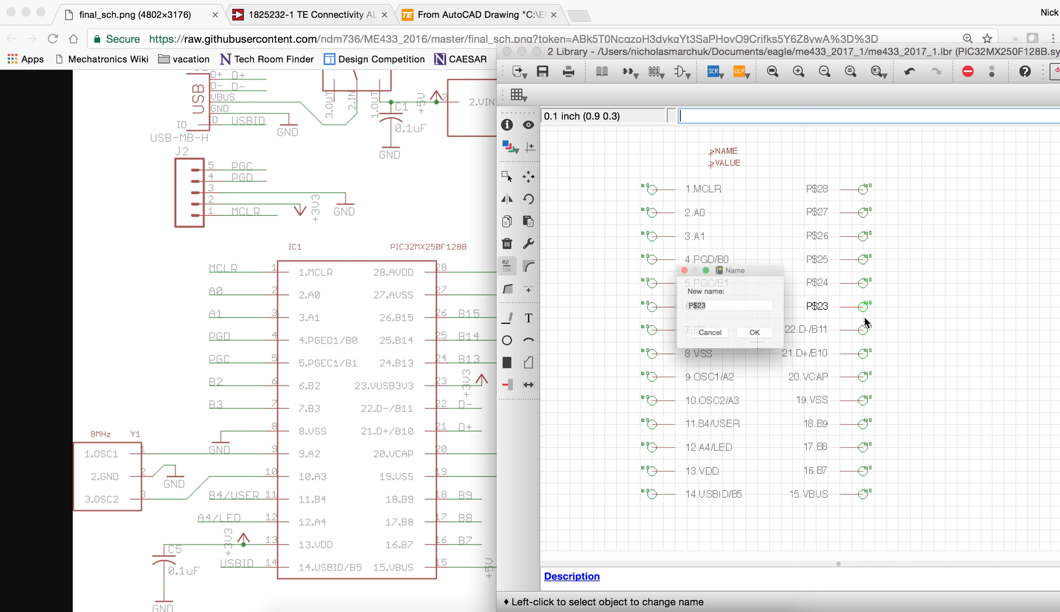
{"action": "type", "text": "23"}
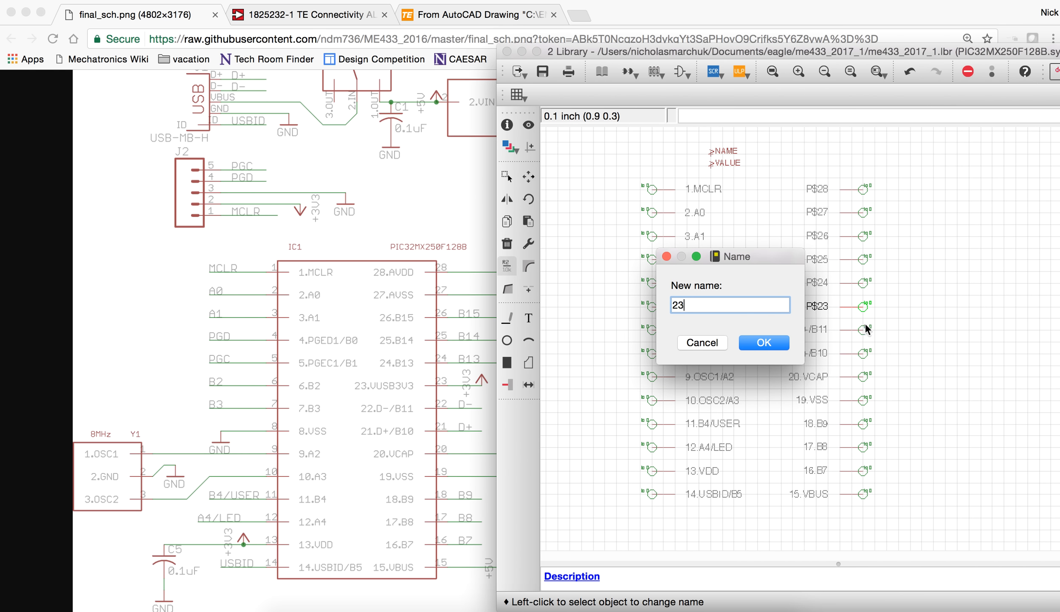
{"action": "type", "text": ".VUSB3V3"}
{"action": "key", "text": "Return"}
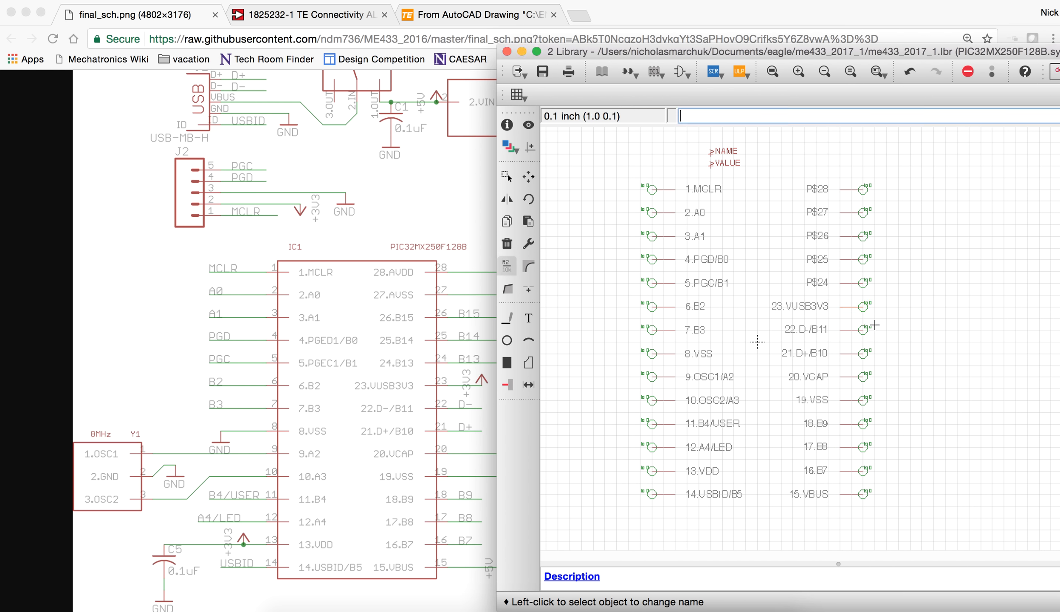
{"action": "left_click", "coordinate": [864, 282]}
{"action": "type", "text": "24"}
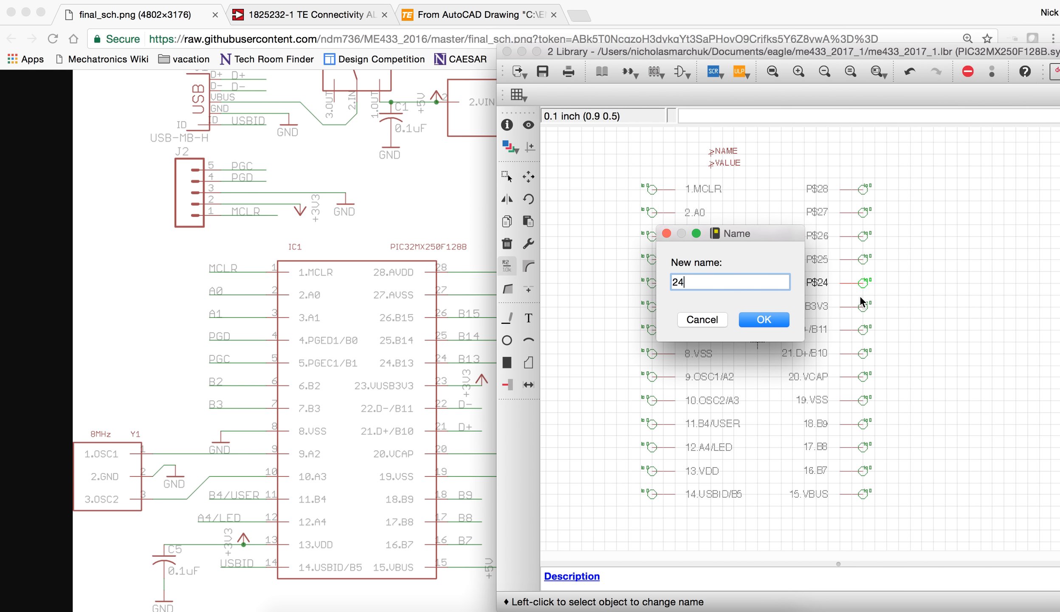
{"action": "type", "text": ".B13"}
{"action": "key", "text": "Return"}
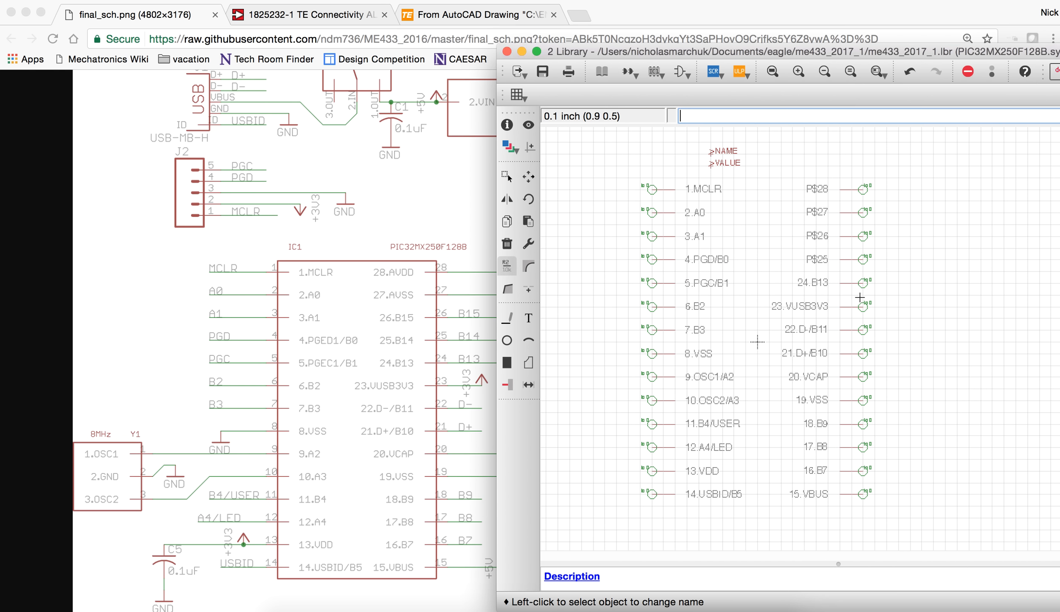
Rename pins P$25 and P$26 in the right column to 25.B14 and 26.B15
{"action": "left_click", "coordinate": [856, 259]}
{"action": "type", "text": "25"}
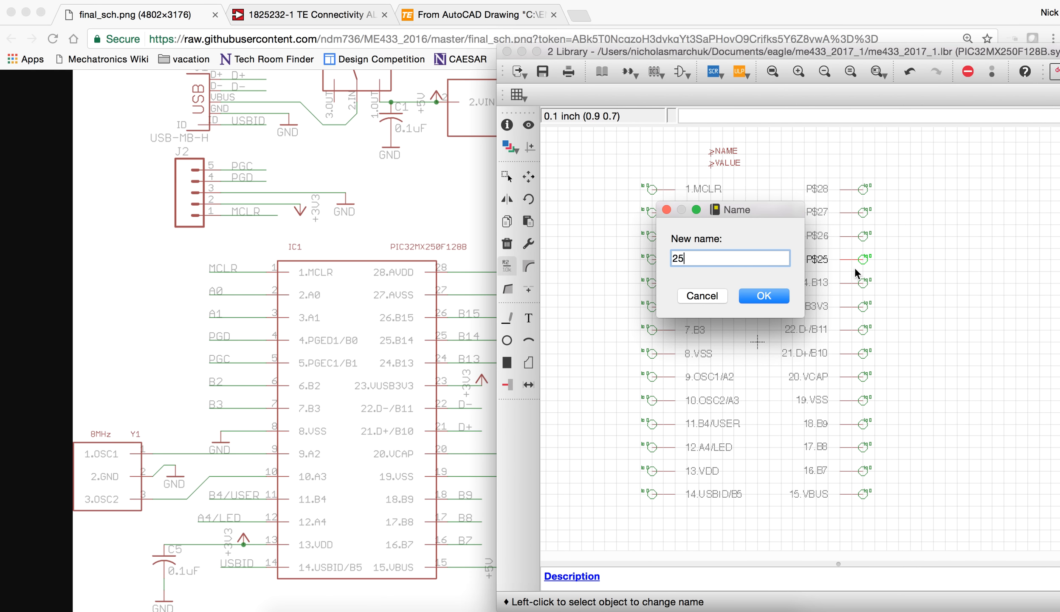
{"action": "type", "text": ".B14"}
{"action": "key", "text": "Return"}
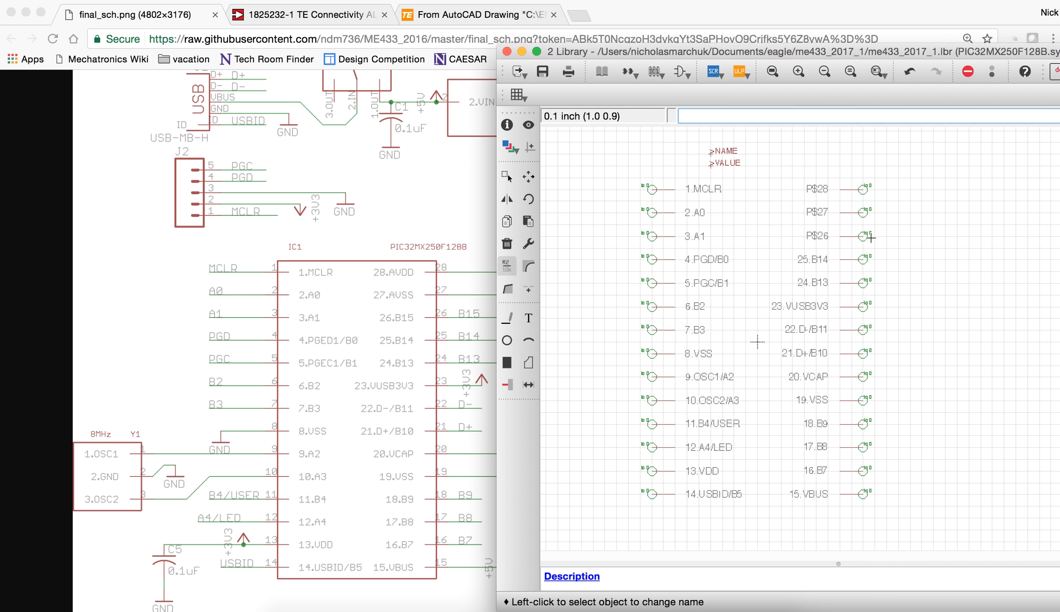
{"action": "left_click", "coordinate": [857, 241]}
{"action": "type", "text": "26.B15"}
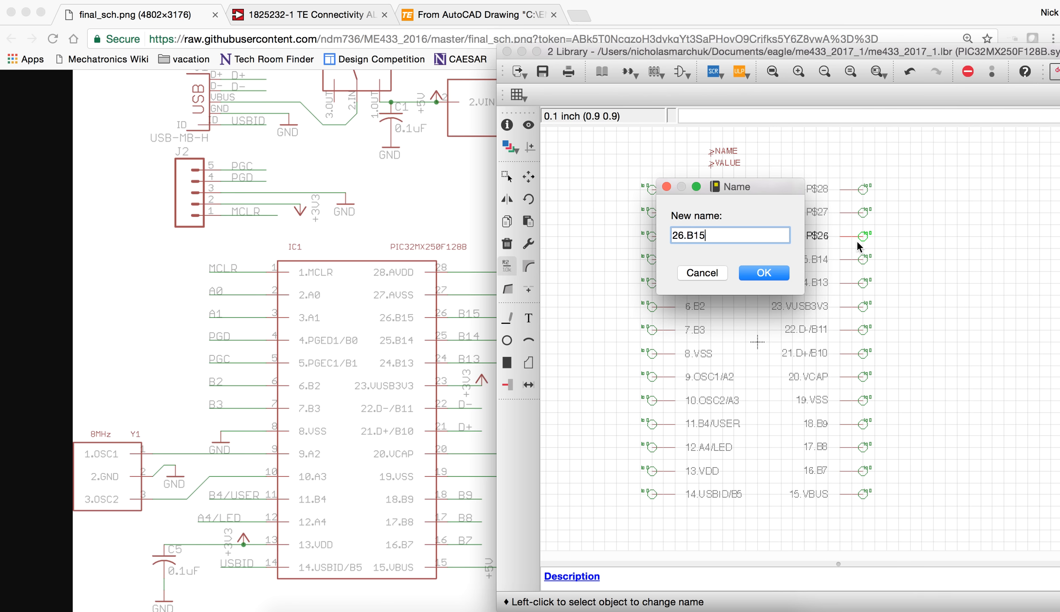
{"action": "key", "text": "Return"}
Rename pins P$27 and P$28 in the right column to 27.AVSS and 28.AVDD
{"action": "left_click", "coordinate": [861, 221]}
{"action": "type", "text": "2"}
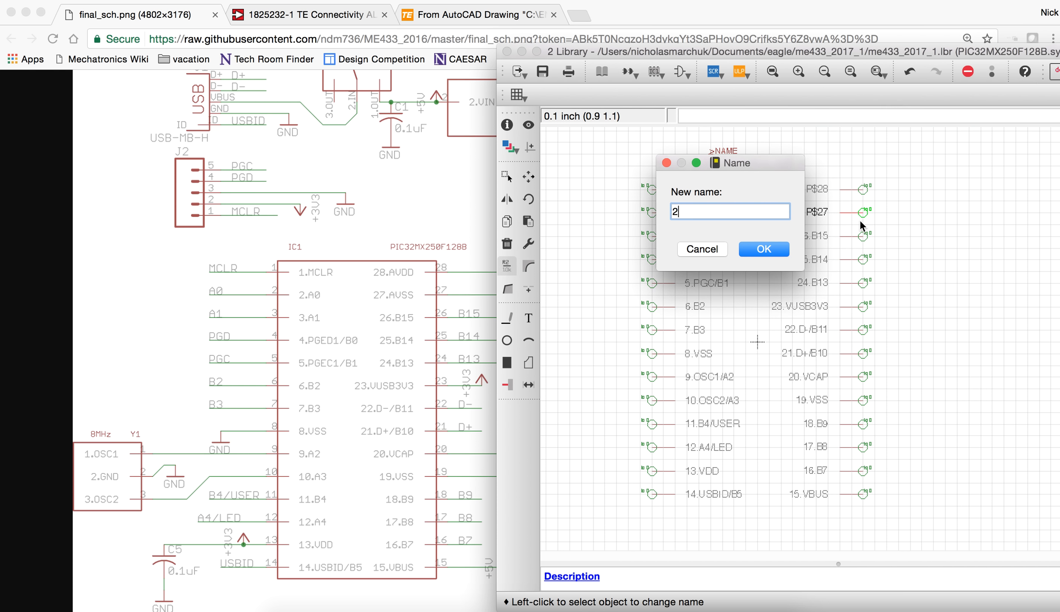
{"action": "type", "text": "7.AVSS"}
{"action": "key", "text": "Return"}
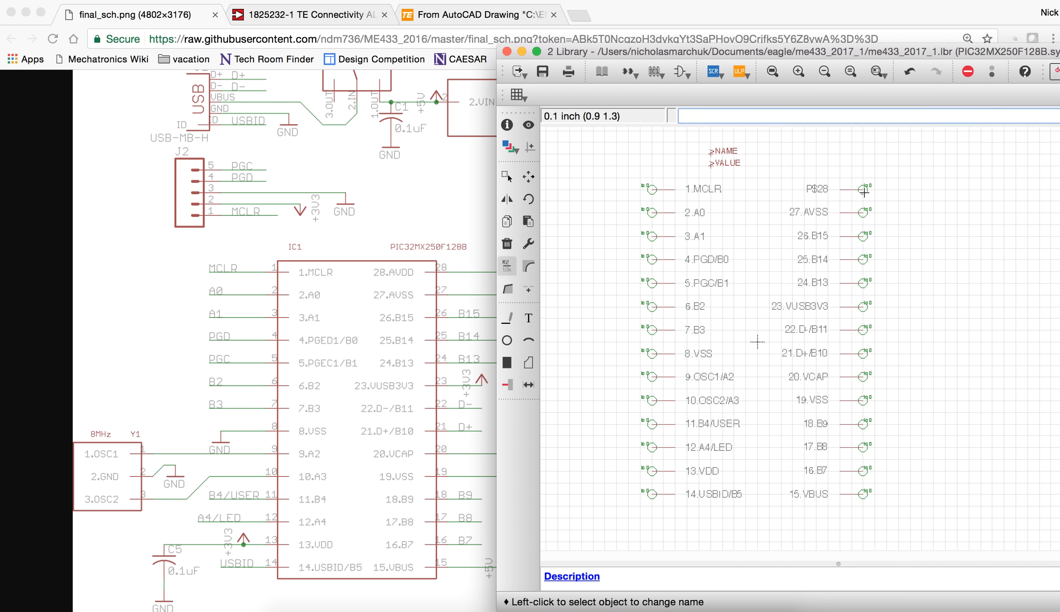
{"action": "left_click", "coordinate": [861, 194]}
{"action": "type", "text": "28.AVDD"}
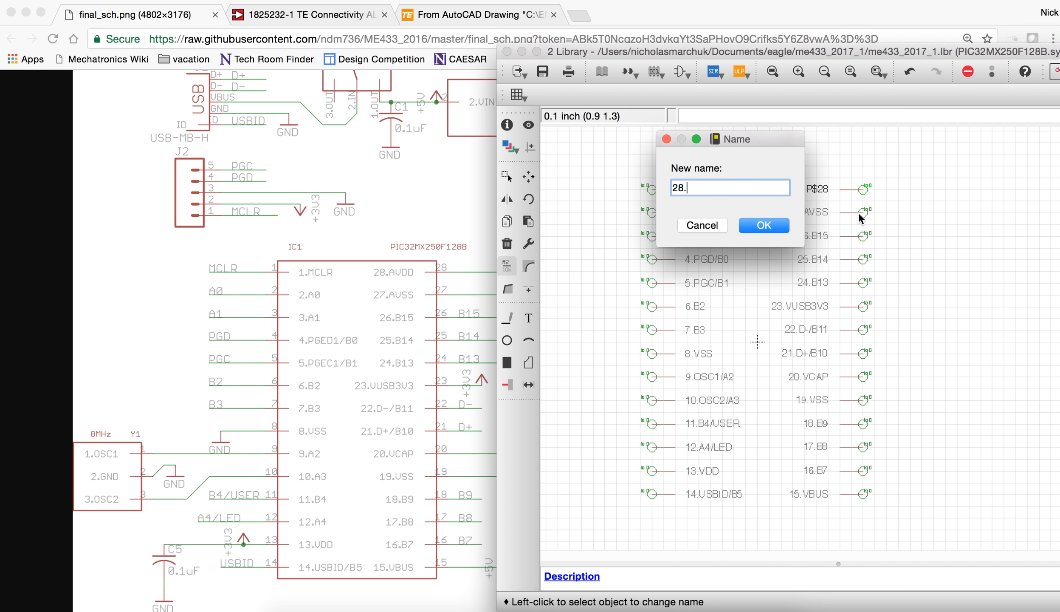
{"action": "left_click", "coordinate": [779, 227]}
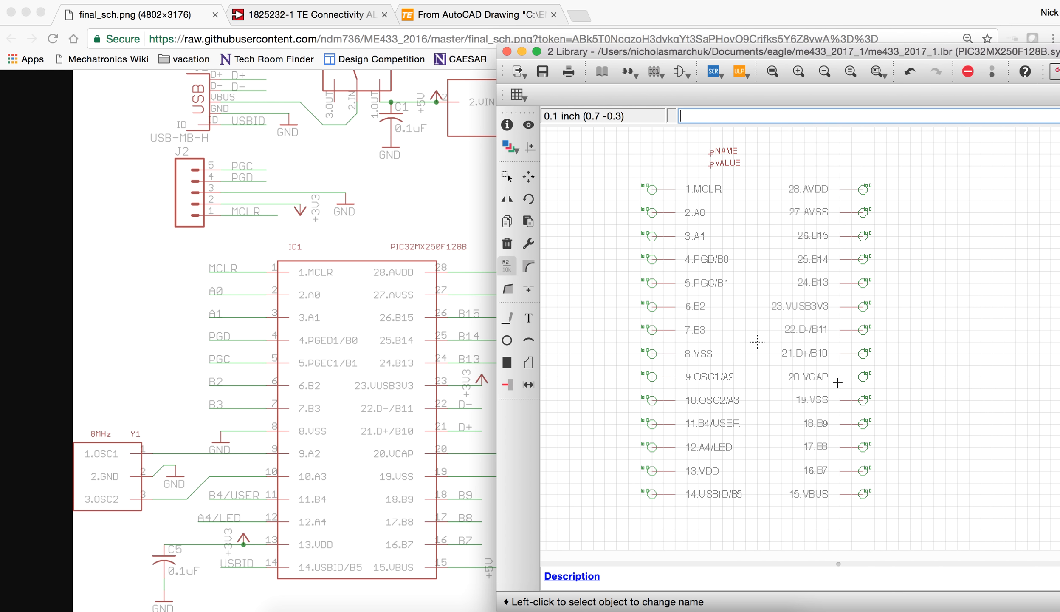
Draw a closed rectangular outline on layer 94 Symbols, crossing both pin columns and enclosing the pin names and the >NAME and >VALUE labels
{"action": "left_click", "coordinate": [506, 318]}
{"action": "left_click", "coordinate": [663, 141]}
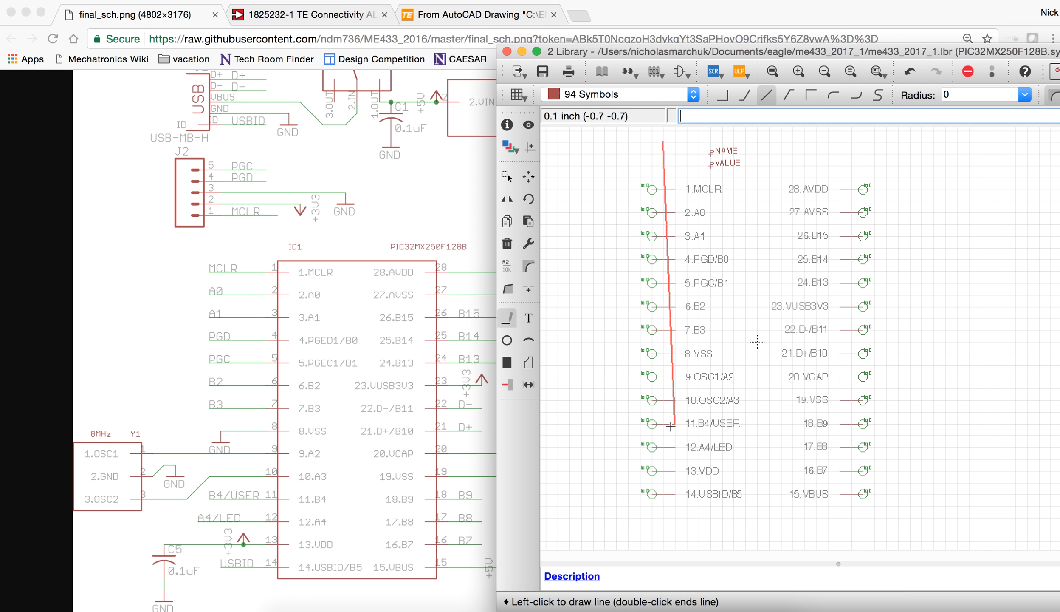
{"action": "left_click", "coordinate": [663, 505]}
{"action": "left_click", "coordinate": [851, 504]}
{"action": "left_click", "coordinate": [851, 142]}
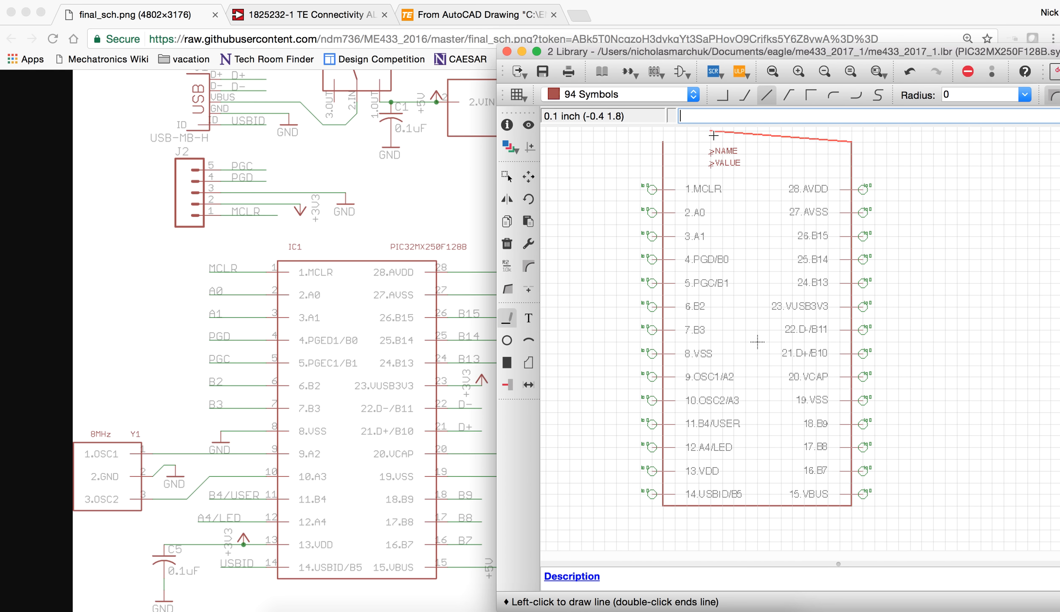
{"action": "double_click", "coordinate": [663, 142]}
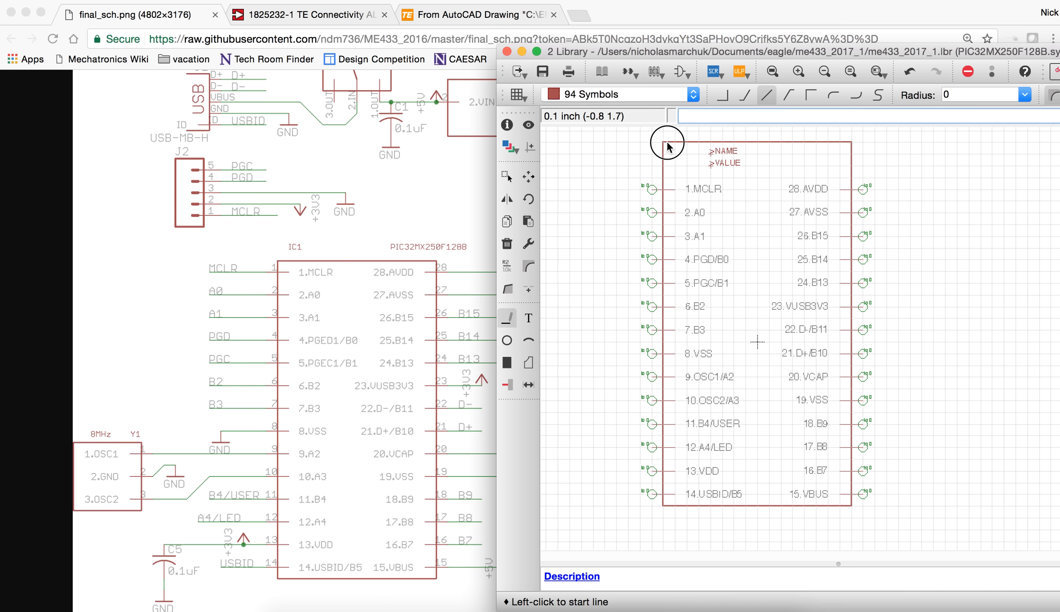
Move the >VALUE and >NAME labels into the outline's upper-left corner, in line with the left pin names, and save the library
{"action": "left_click", "coordinate": [536, 178]}
{"action": "left_click", "coordinate": [711, 165]}
{"action": "left_click", "coordinate": [687, 165]}
{"action": "left_click", "coordinate": [710, 154]}
{"action": "left_click", "coordinate": [687, 153]}
{"action": "left_click", "coordinate": [543, 72]}
Create a new device named PIC32MX250F128B in the library
{"action": "left_click_drag", "start_coordinate": [611, 52], "coordinate": [291, 15]}
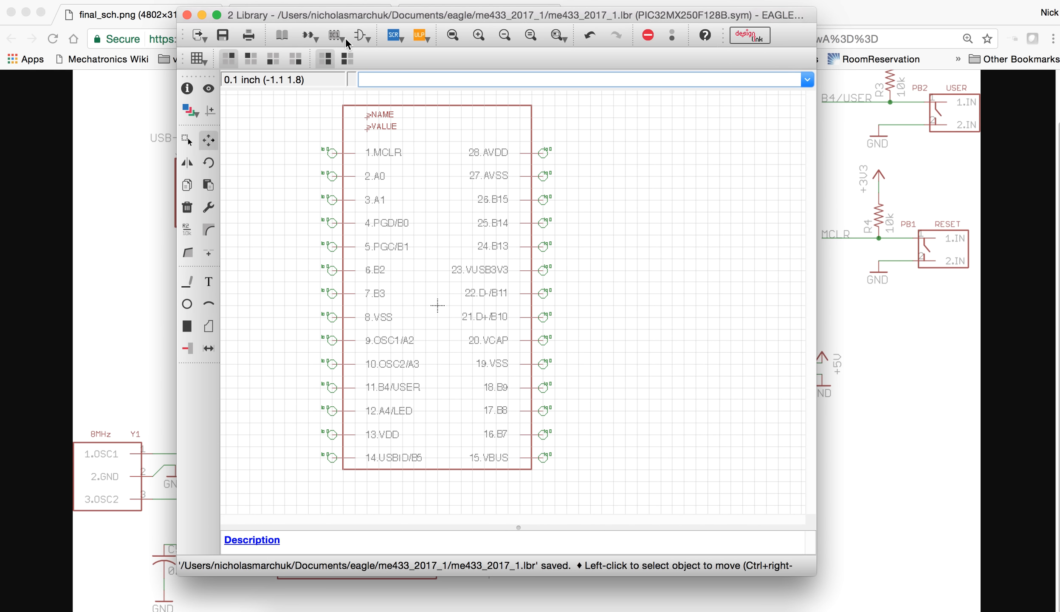
{"action": "left_click", "coordinate": [309, 36]}
{"action": "left_click", "coordinate": [346, 186]}
{"action": "type", "text": "PIC32MX2"}
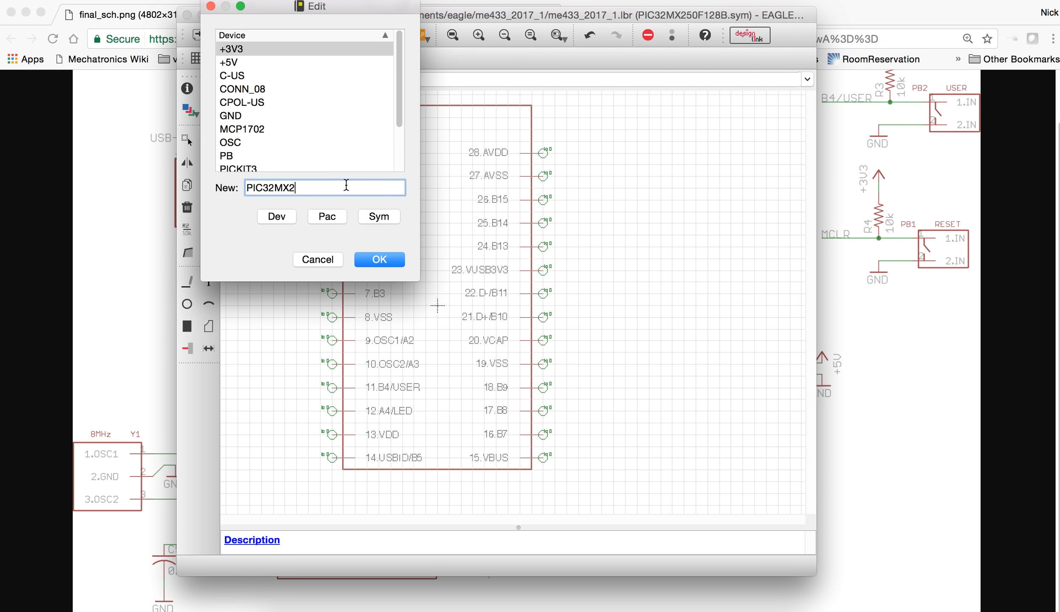
{"action": "type", "text": "50F128B"}
{"action": "key", "text": "Return"}
{"action": "left_click", "coordinate": [438, 203]}
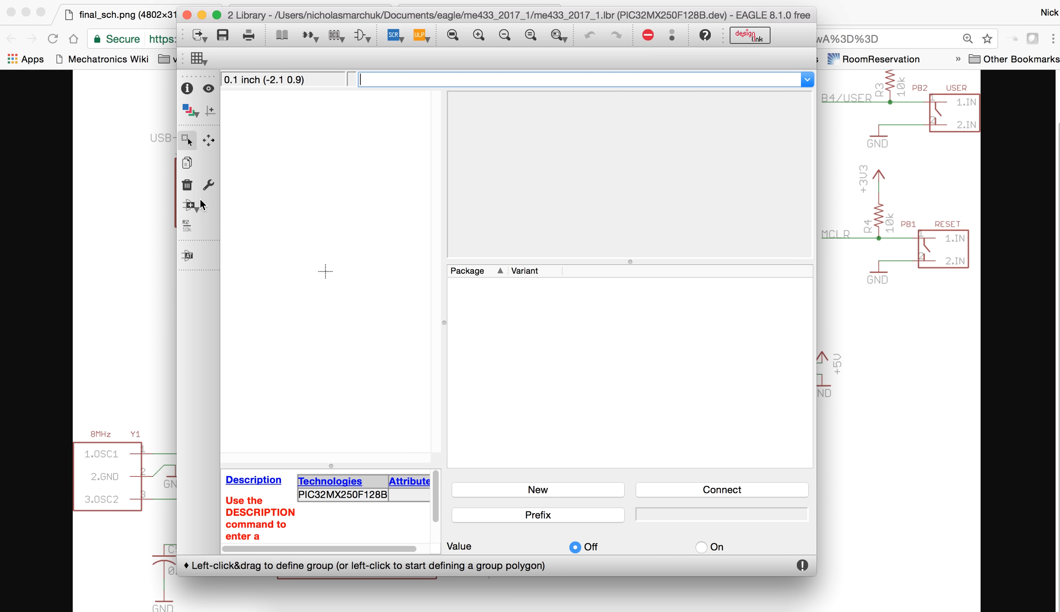
Add the PIC32MX250F128B symbol to the device, placed at the origin
{"action": "left_click", "coordinate": [189, 203]}
{"action": "left_click", "coordinate": [144, 216]}
{"action": "key", "text": "p"}
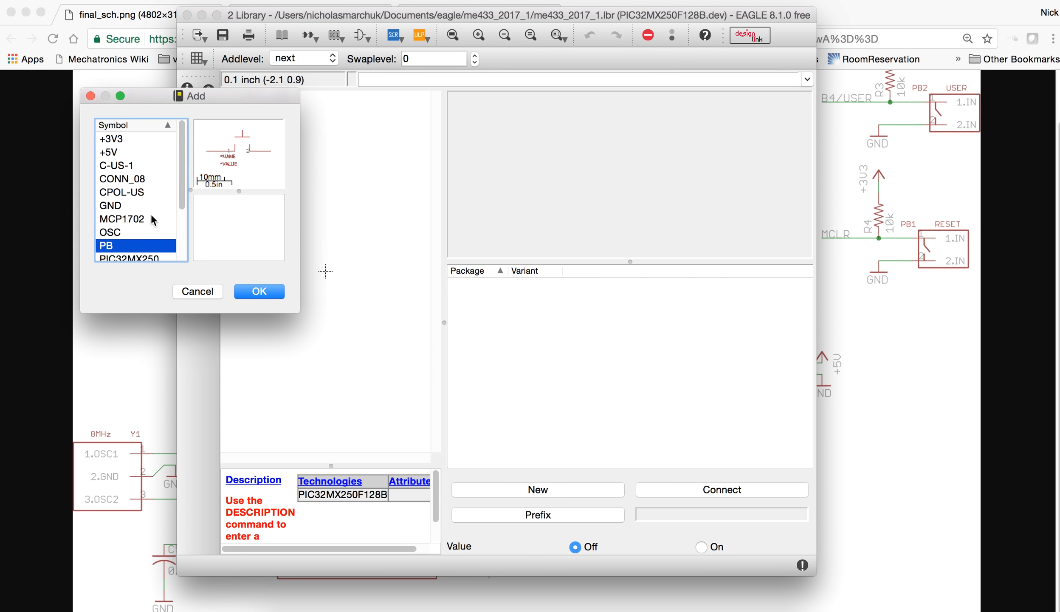
{"action": "scroll", "coordinate": [153, 216], "scroll_direction": "down", "scroll_amount": 1}
{"action": "left_click", "coordinate": [146, 216]}
{"action": "left_click", "coordinate": [251, 291]}
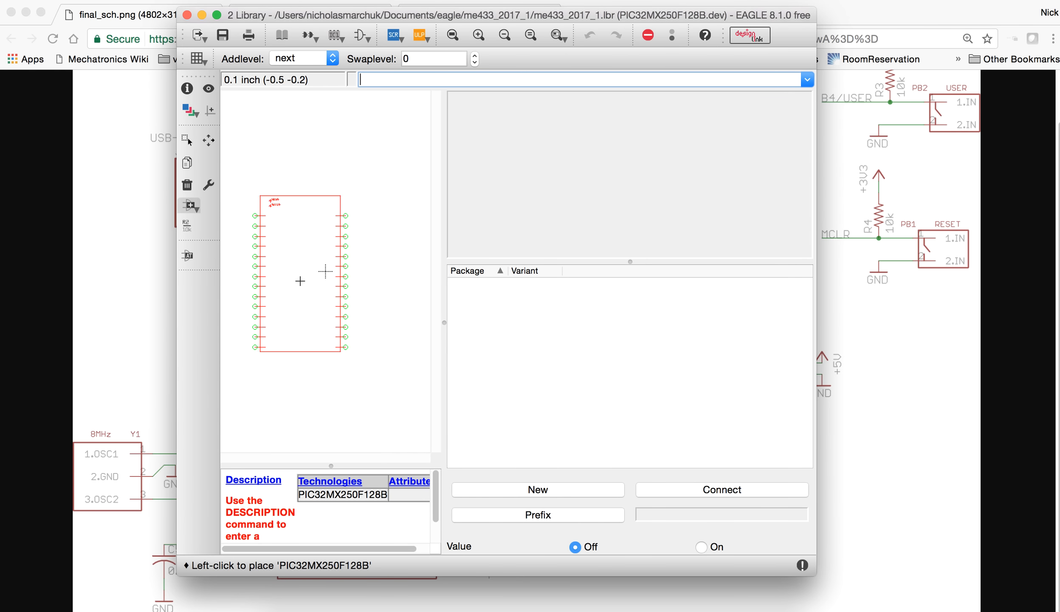
{"action": "left_click", "coordinate": [325, 271]}
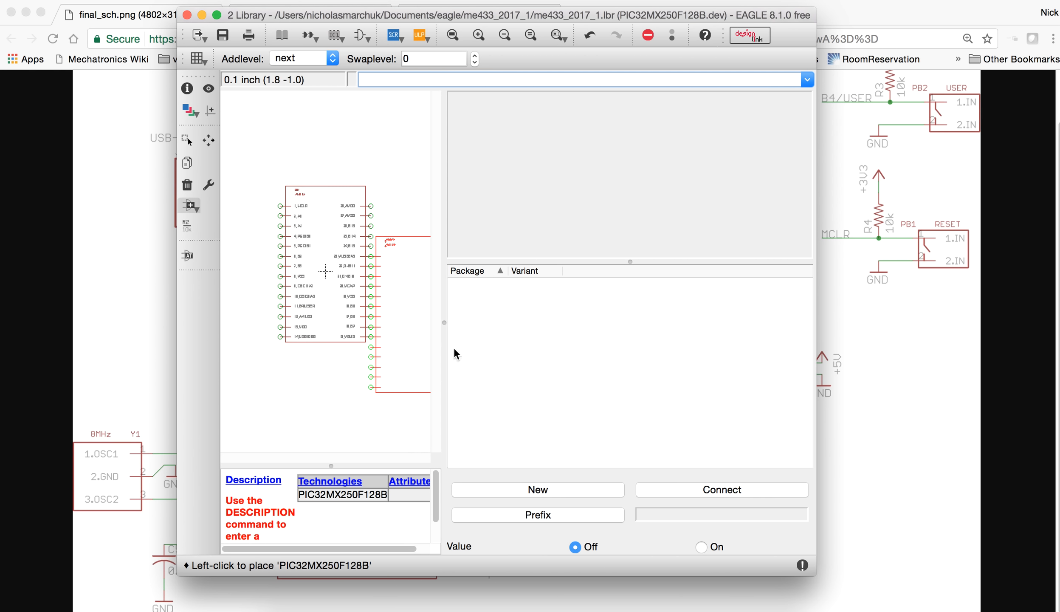
Assign the DIL28-3 package to the device as a new variant with a blank variant name
{"action": "left_click", "coordinate": [549, 484]}
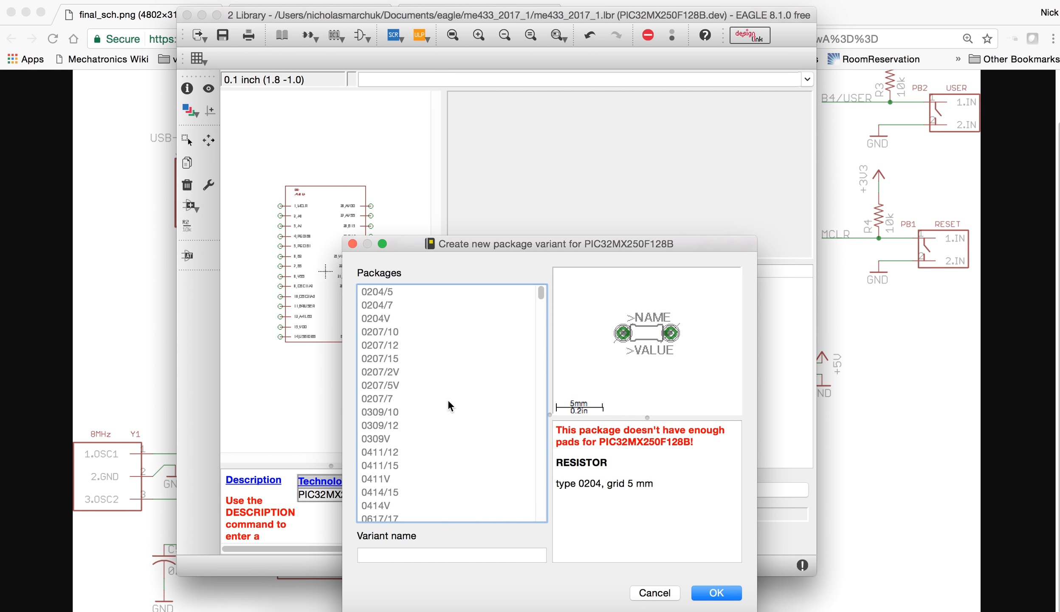
{"action": "key", "text": "d"}
{"action": "scroll", "coordinate": [445, 397], "scroll_direction": "down", "scroll_amount": 1}
{"action": "left_click", "coordinate": [716, 593]}
Connect all 28 symbol pins to the matching DIL28-3 pads in numerical order, and save the library
{"action": "left_click", "coordinate": [707, 489]}
{"action": "left_click_drag", "start_coordinate": [444, 318], "coordinate": [361, 118]}
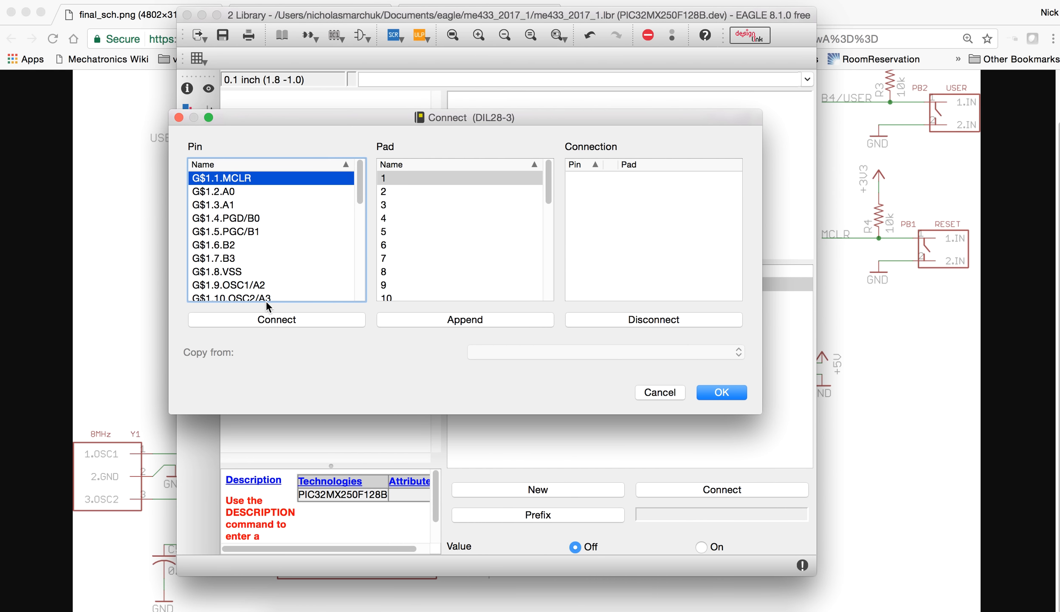
{"action": "triple_click", "coordinate": [268, 323]}
{"action": "triple_click", "coordinate": [267, 323]}
{"action": "triple_click", "coordinate": [268, 324]}
{"action": "triple_click", "coordinate": [267, 320]}
{"action": "double_click", "coordinate": [267, 321]}
{"action": "double_click", "coordinate": [267, 321]}
{"action": "triple_click", "coordinate": [267, 321]}
{"action": "triple_click", "coordinate": [267, 321]}
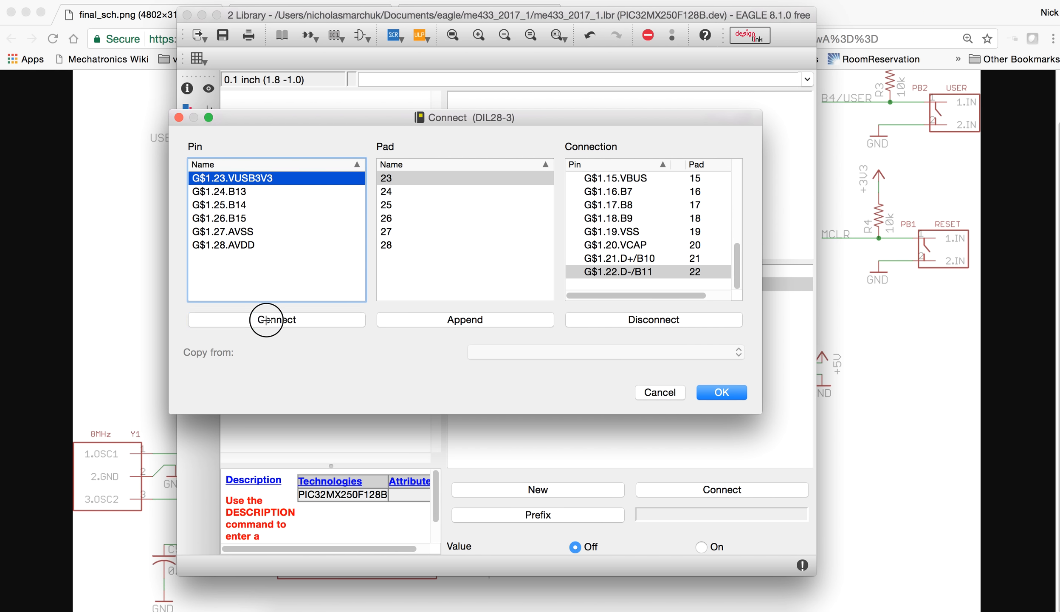
{"action": "triple_click", "coordinate": [267, 321]}
{"action": "triple_click", "coordinate": [267, 321]}
{"action": "left_click", "coordinate": [722, 395]}
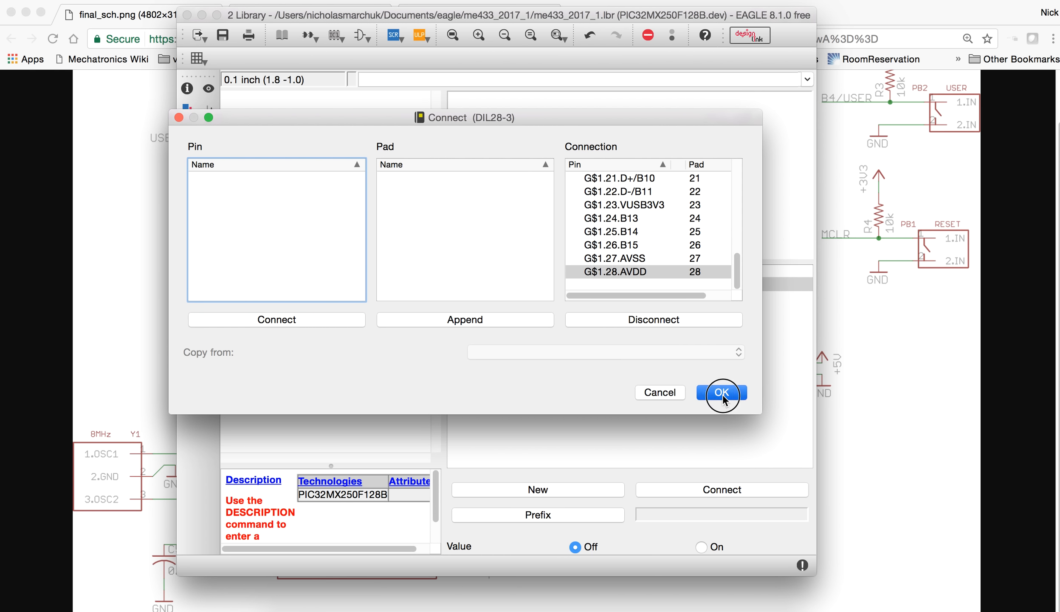
{"action": "left_click", "coordinate": [223, 35]}
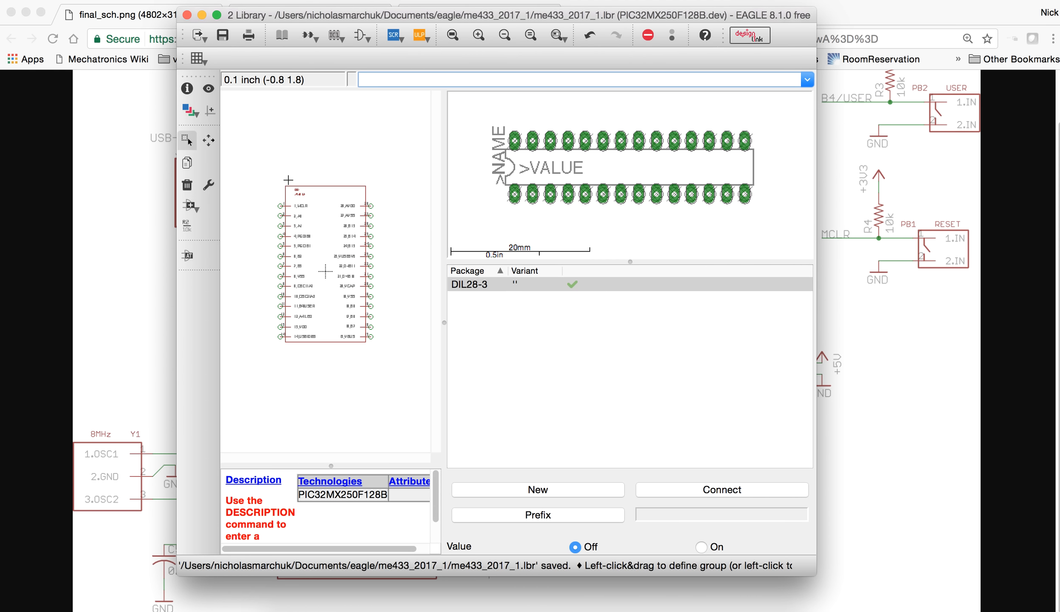
Review the library's contents, checking device entries such as R-US_, CPOL-US, MCP1702, OSC, PB, SLIDE, USB, +5V and GND
{"action": "left_click", "coordinate": [286, 36]}
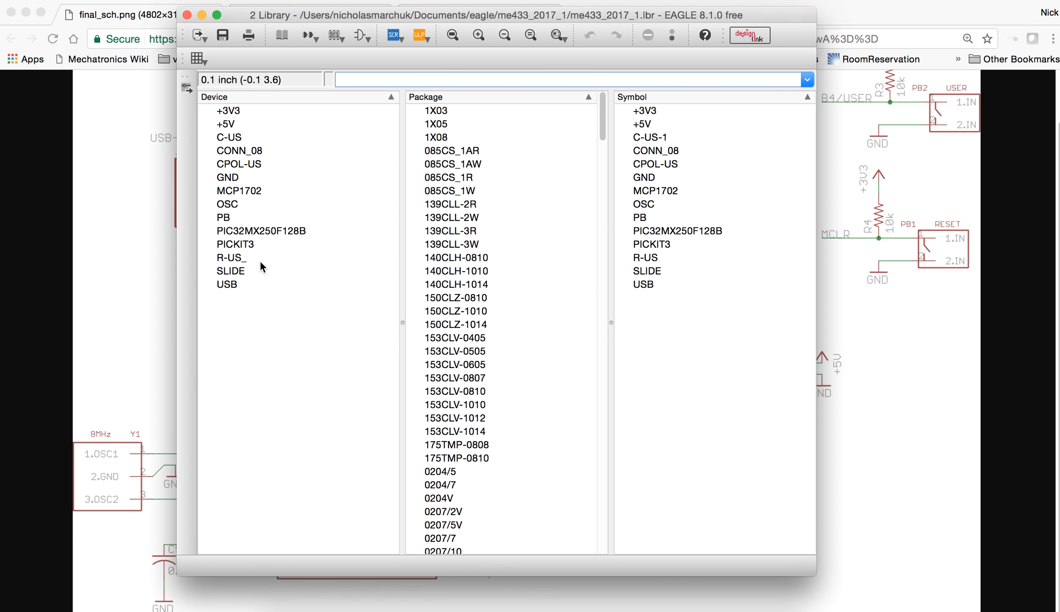
{"action": "left_click", "coordinate": [240, 259]}
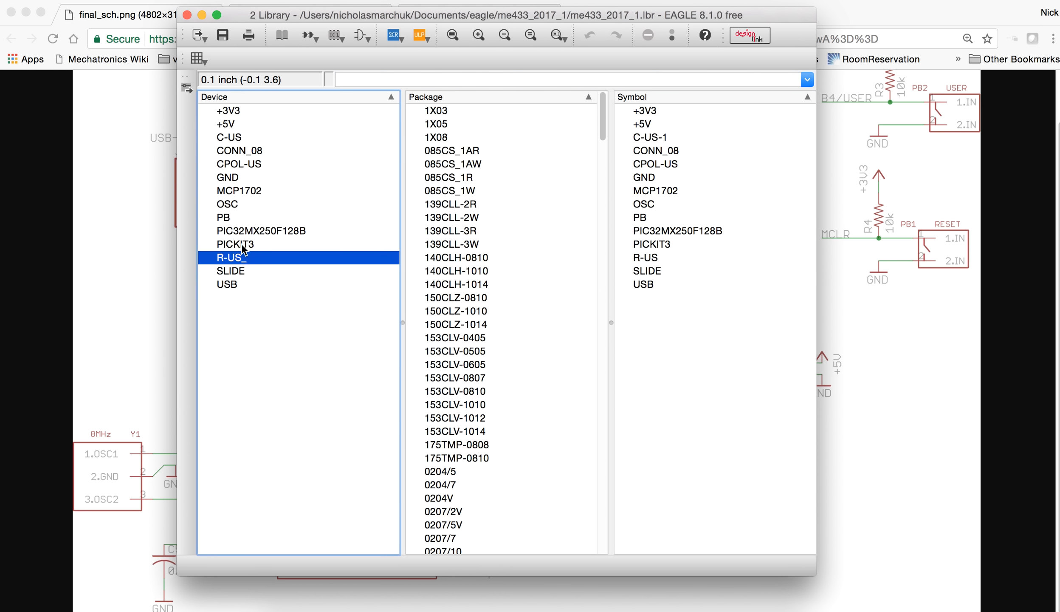
{"action": "left_click", "coordinate": [243, 140]}
{"action": "left_click", "coordinate": [251, 165]}
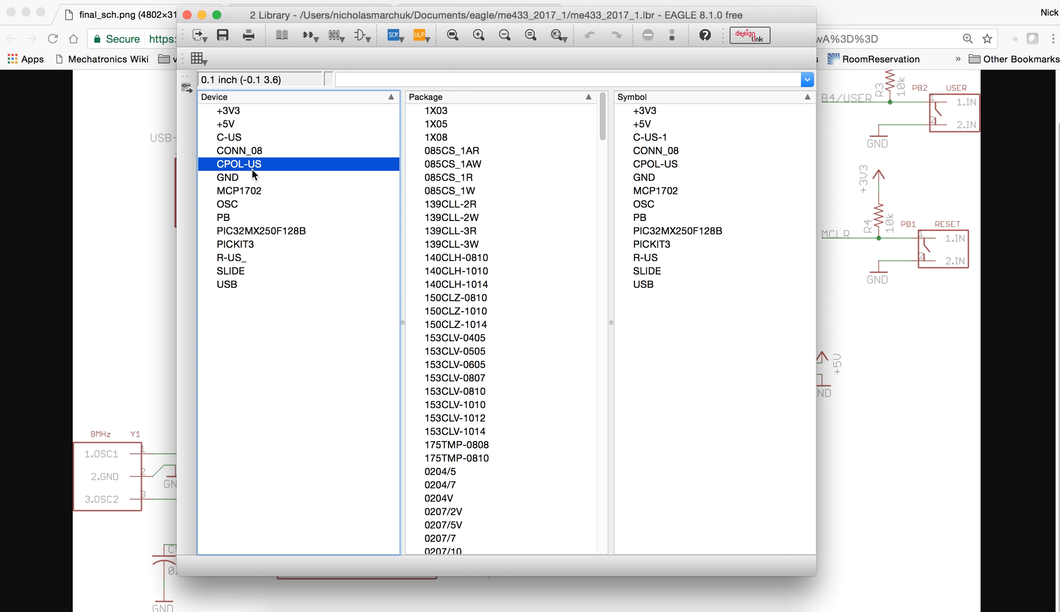
{"action": "left_click", "coordinate": [260, 231]}
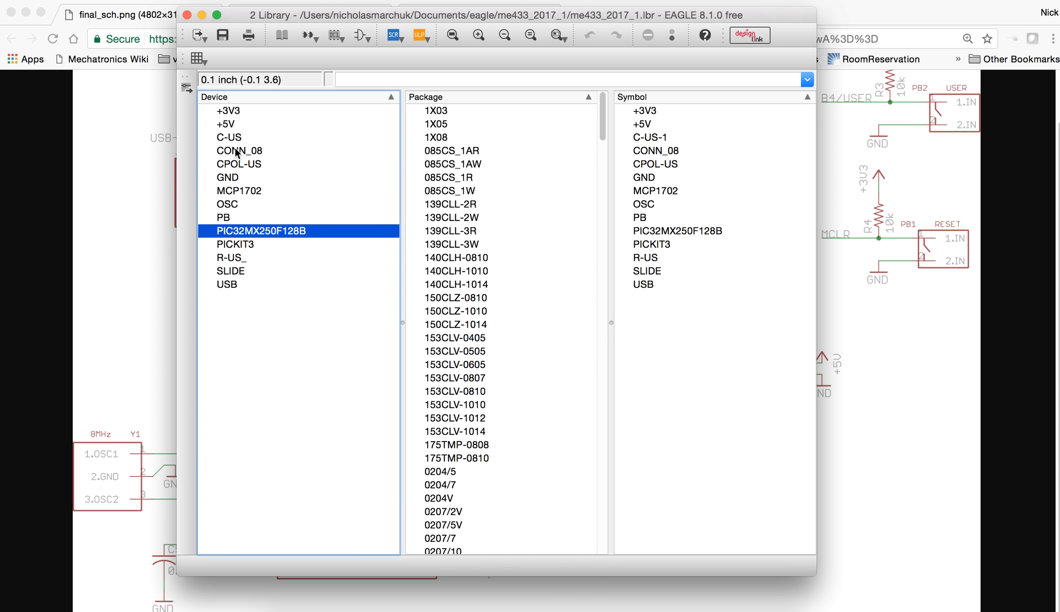
{"action": "left_click", "coordinate": [245, 192]}
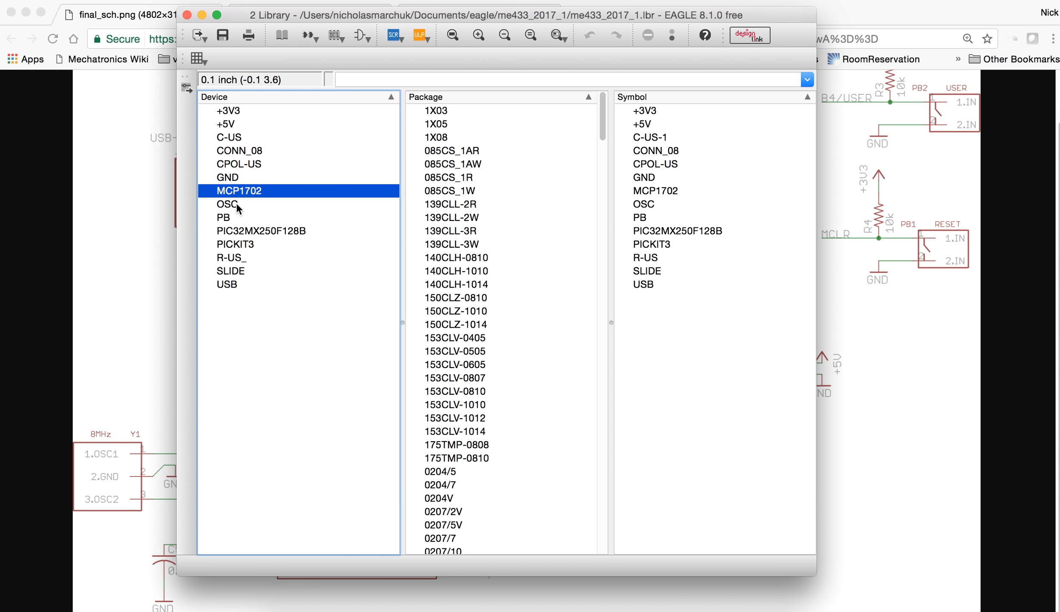
{"action": "left_click", "coordinate": [241, 205]}
{"action": "left_click", "coordinate": [238, 217]}
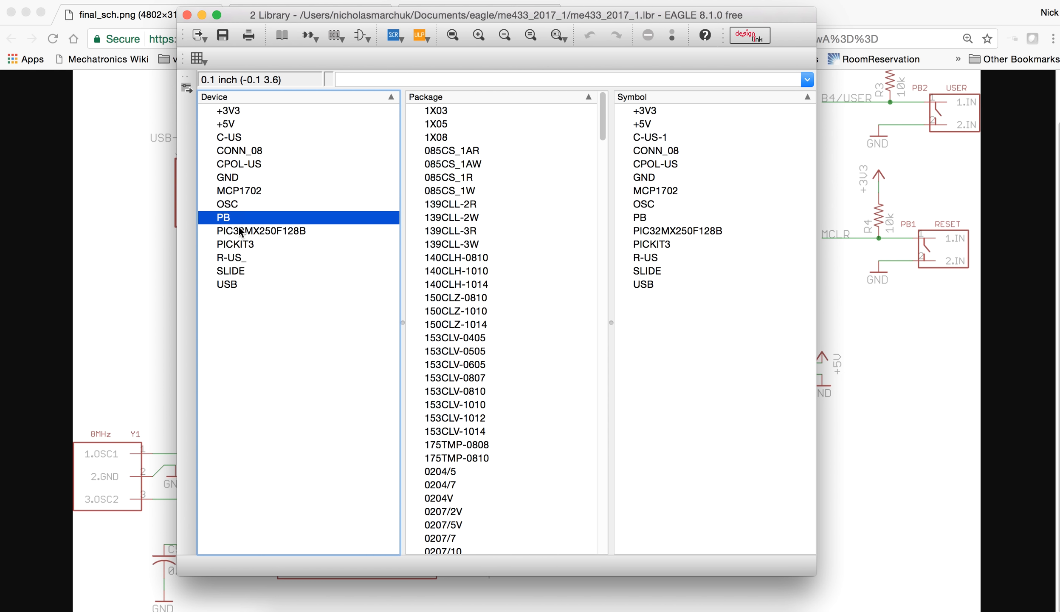
{"action": "left_click", "coordinate": [243, 284]}
{"action": "left_click", "coordinate": [243, 269]}
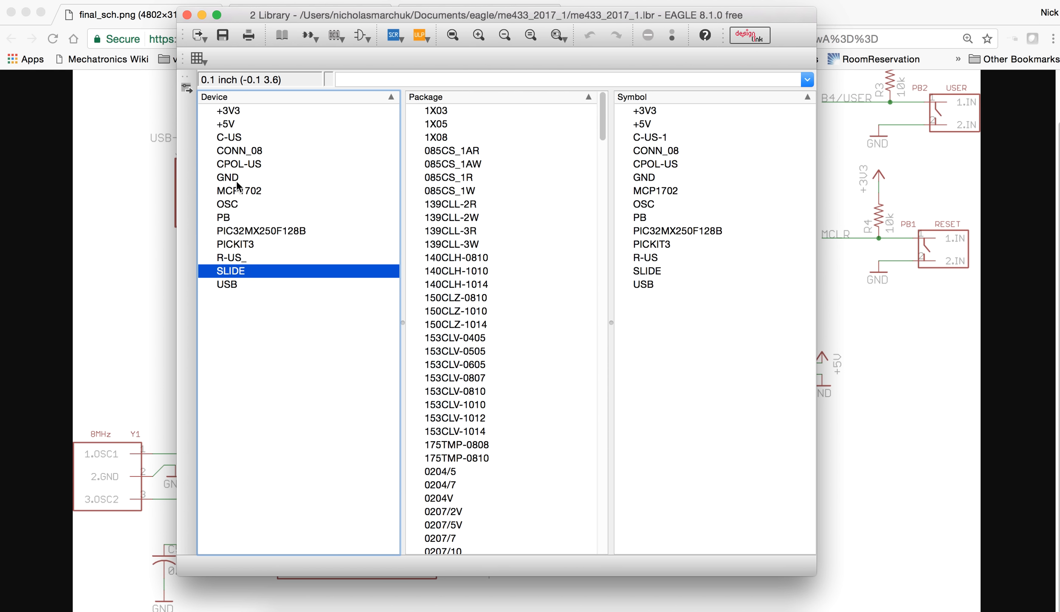
{"action": "left_click", "coordinate": [235, 126]}
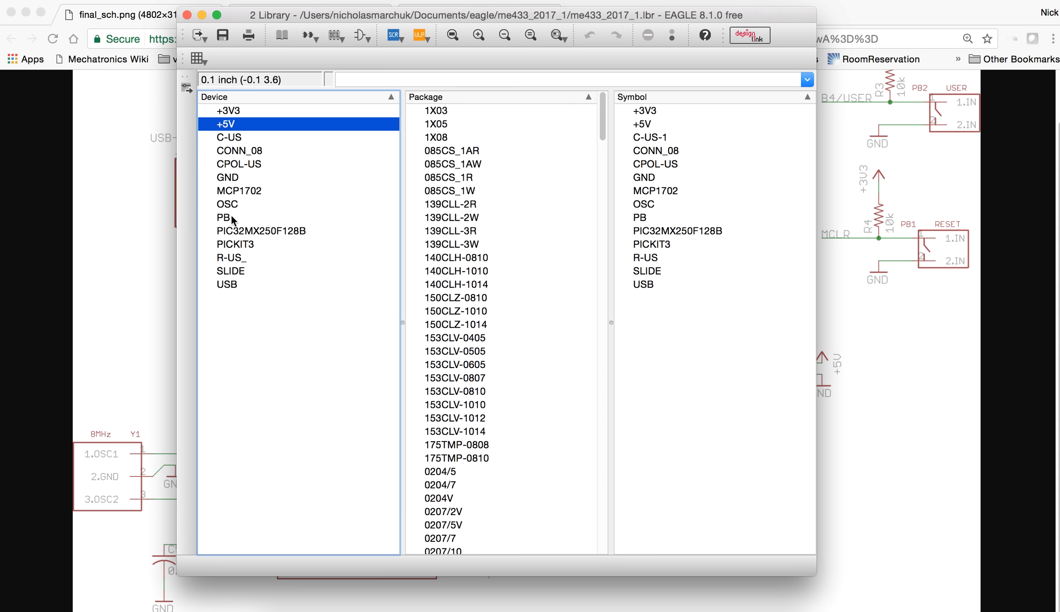
{"action": "left_click", "coordinate": [241, 176]}
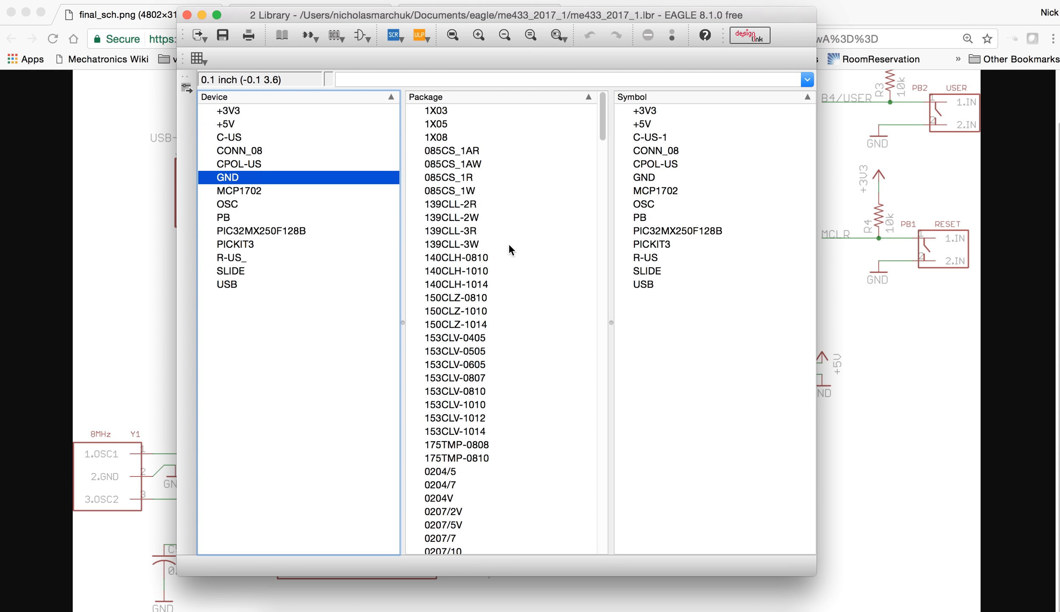